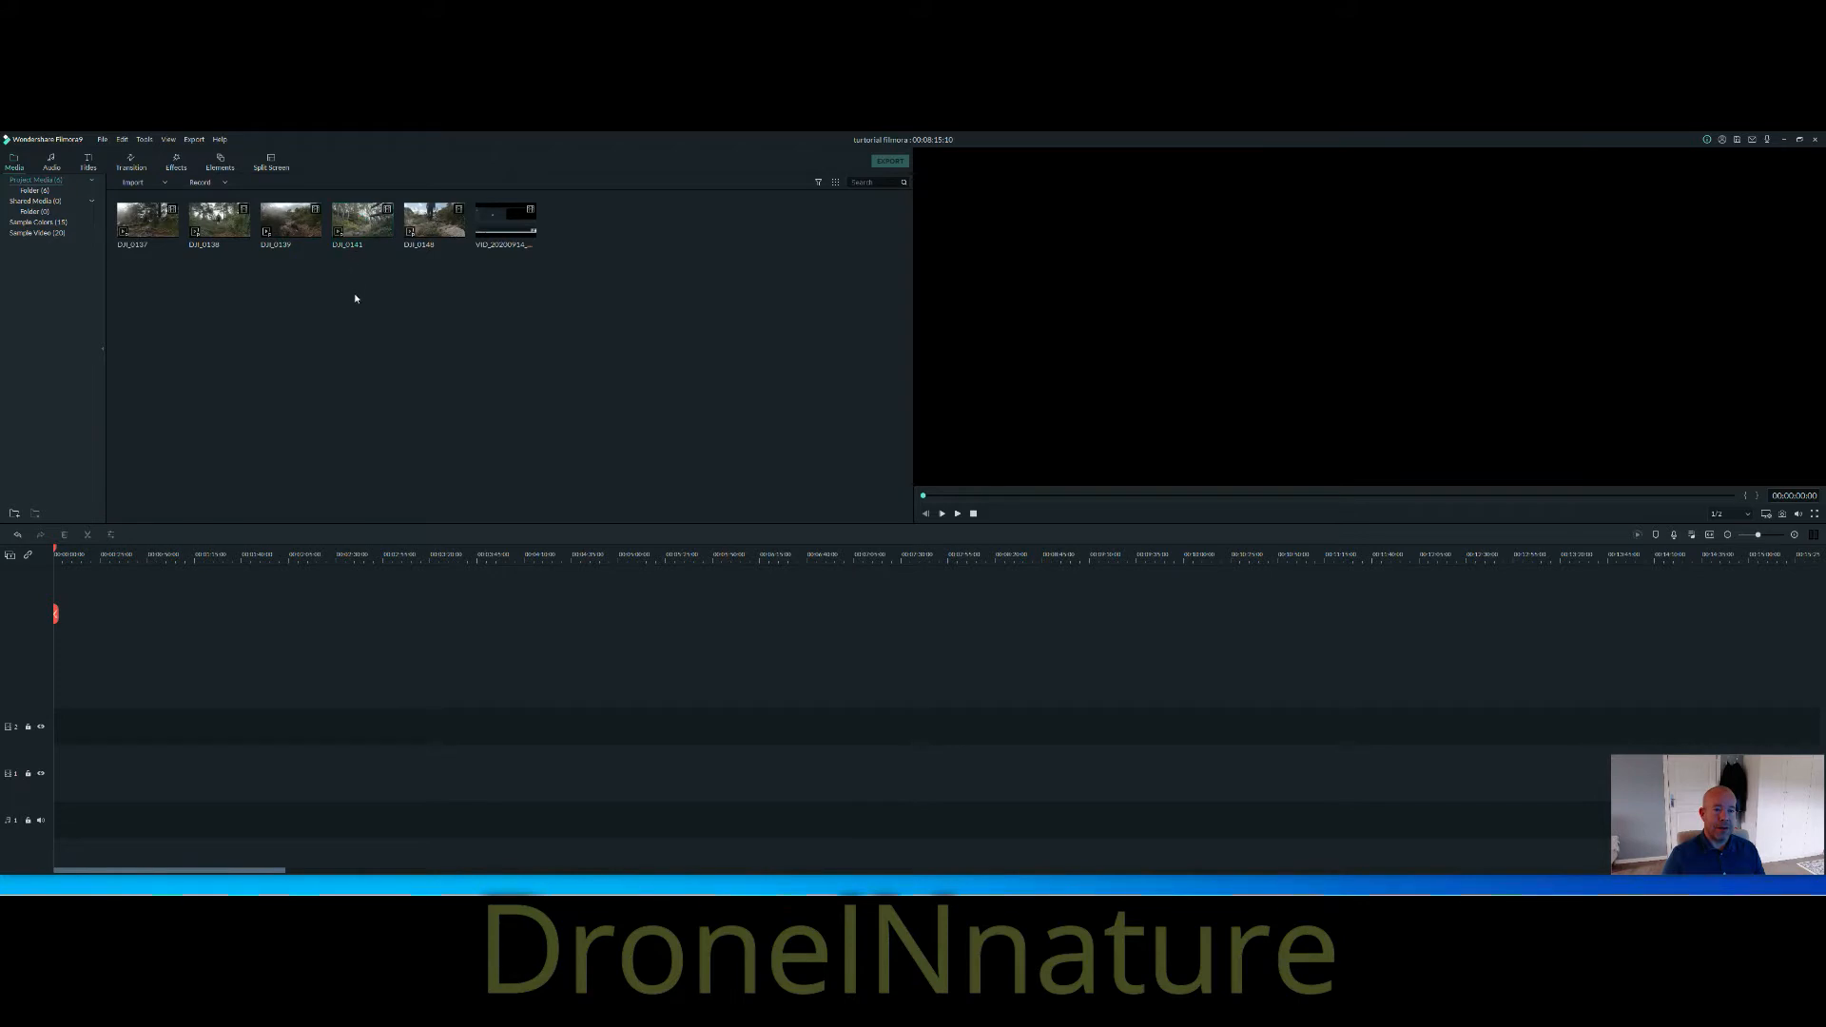
right_click(311, 334)
click(325, 337)
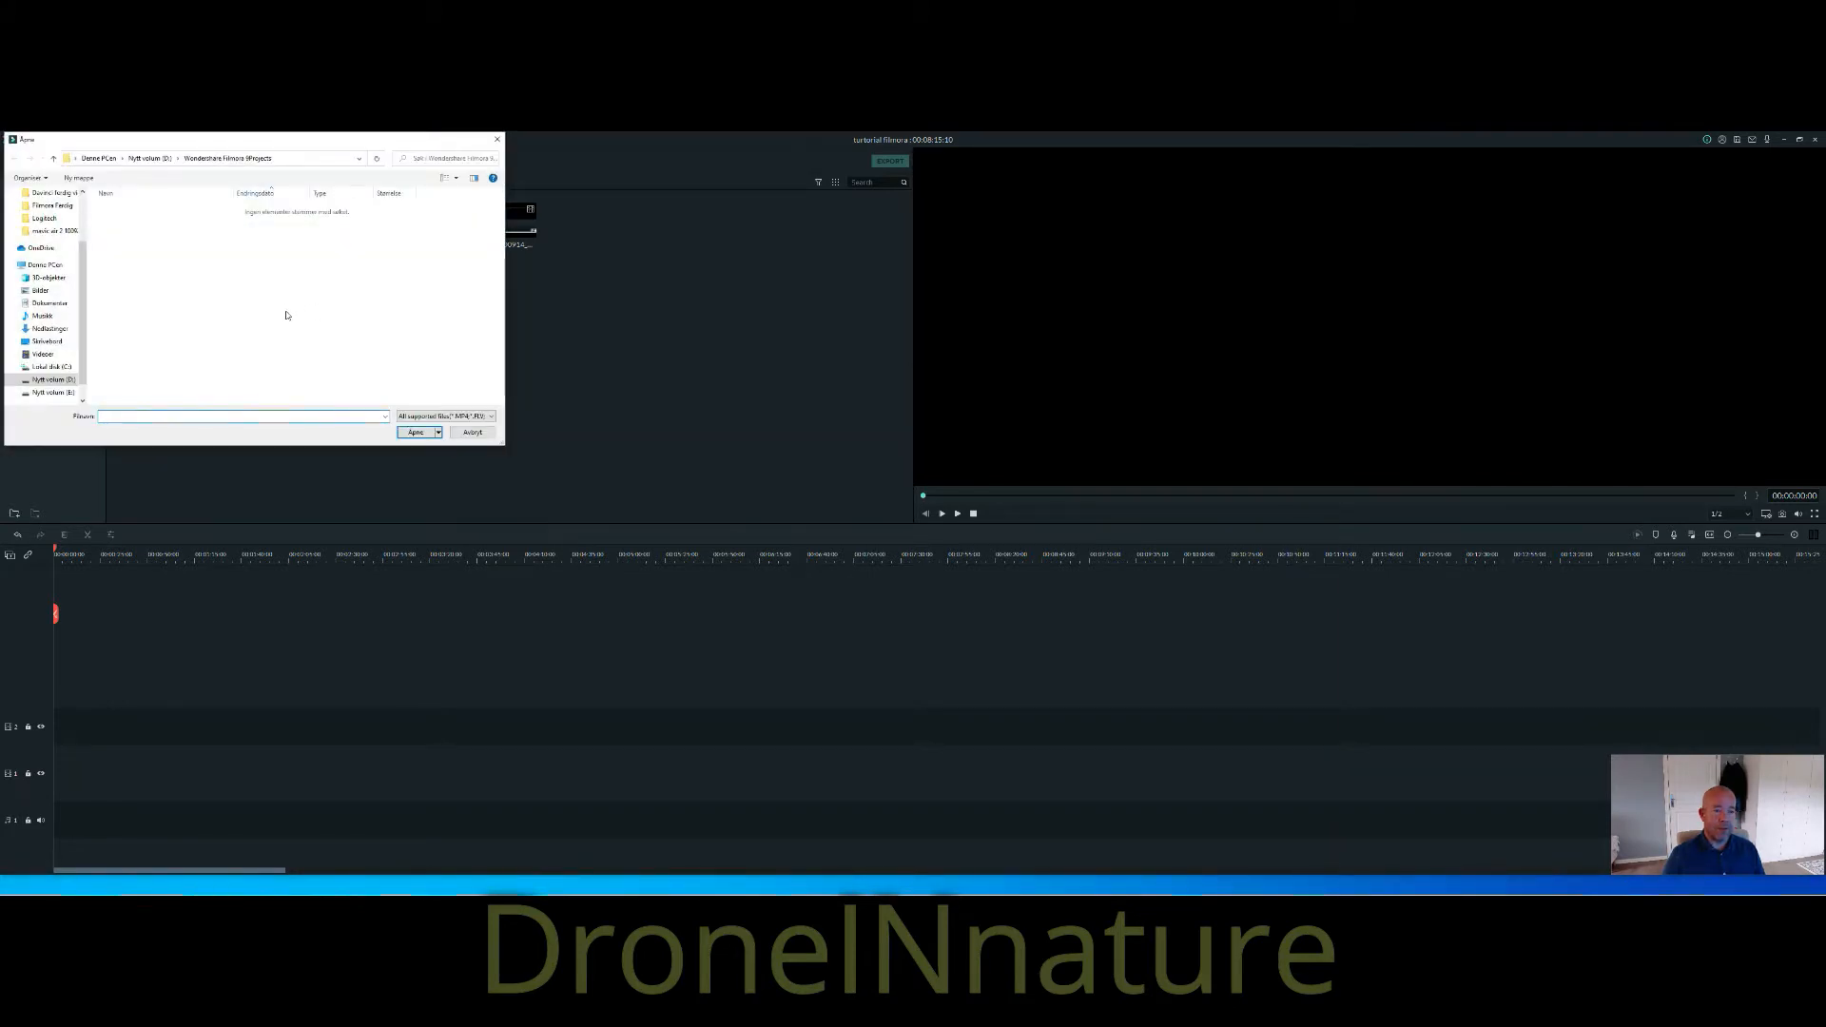
mouse_move(83, 306)
mouse_down()
mouse_move(83, 258)
mouse_move(80, 306)
mouse_up()
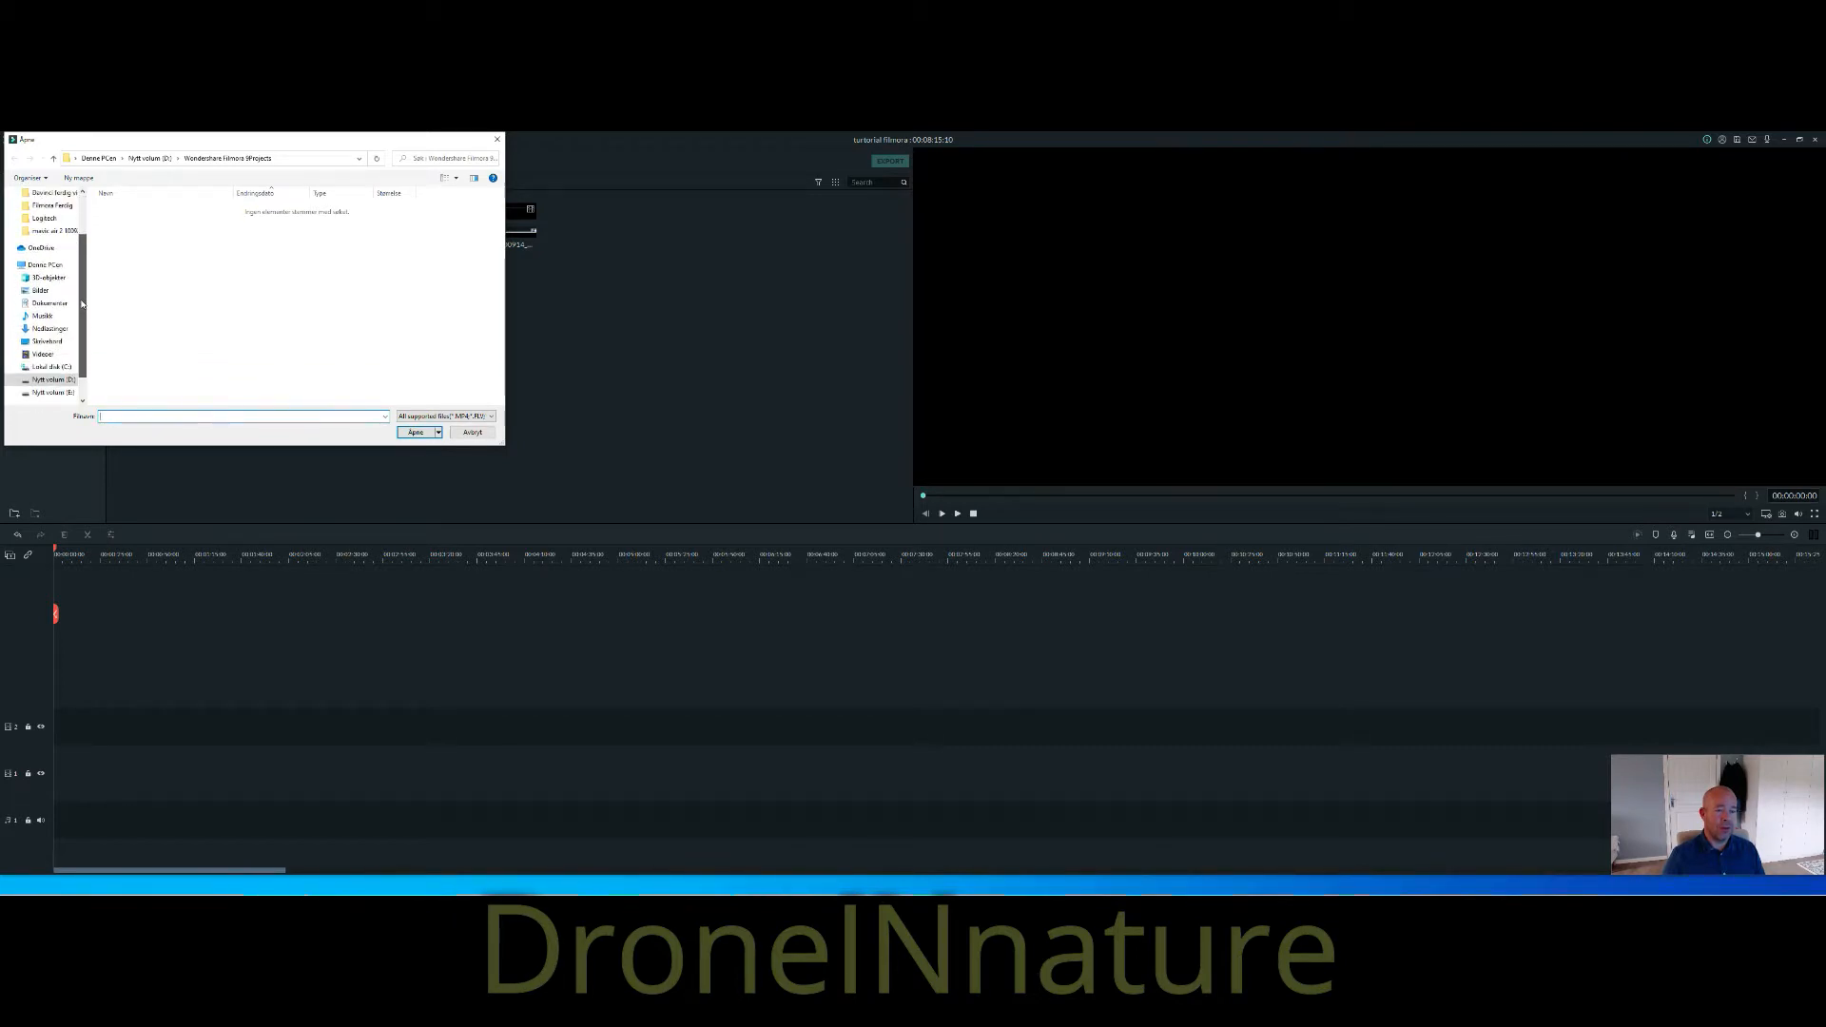
click(471, 433)
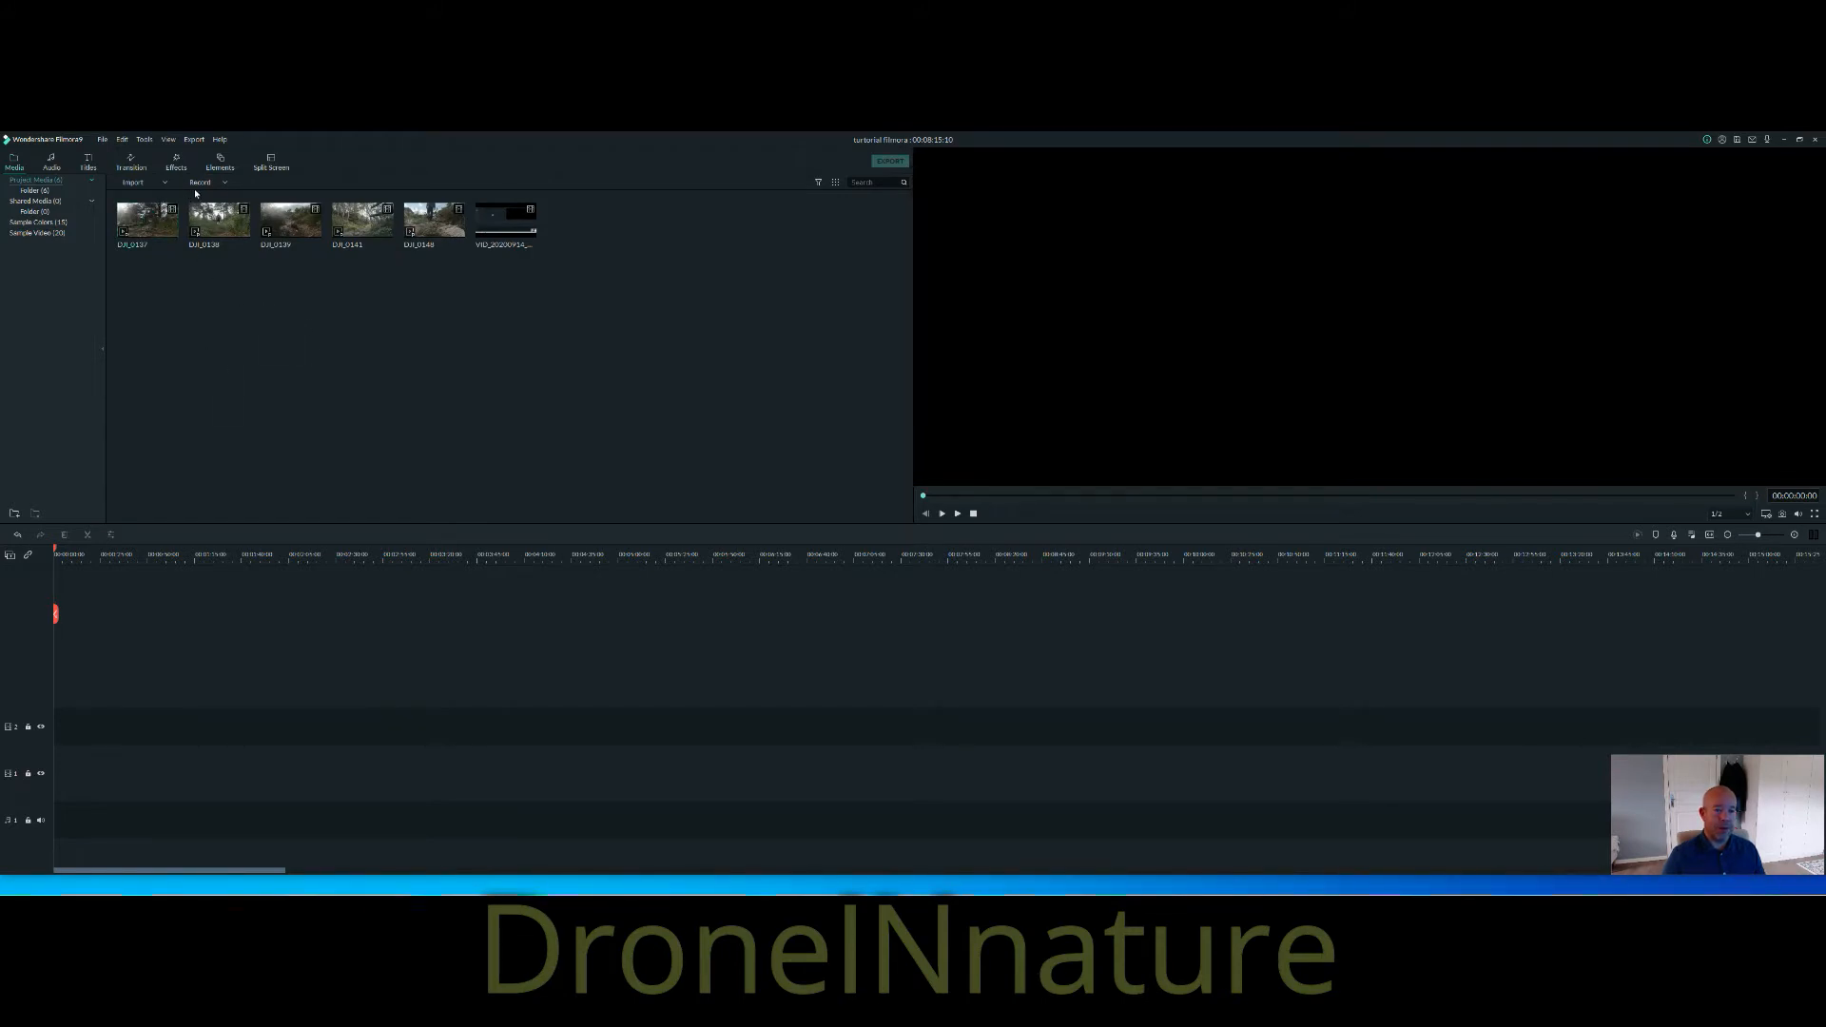
click(165, 183)
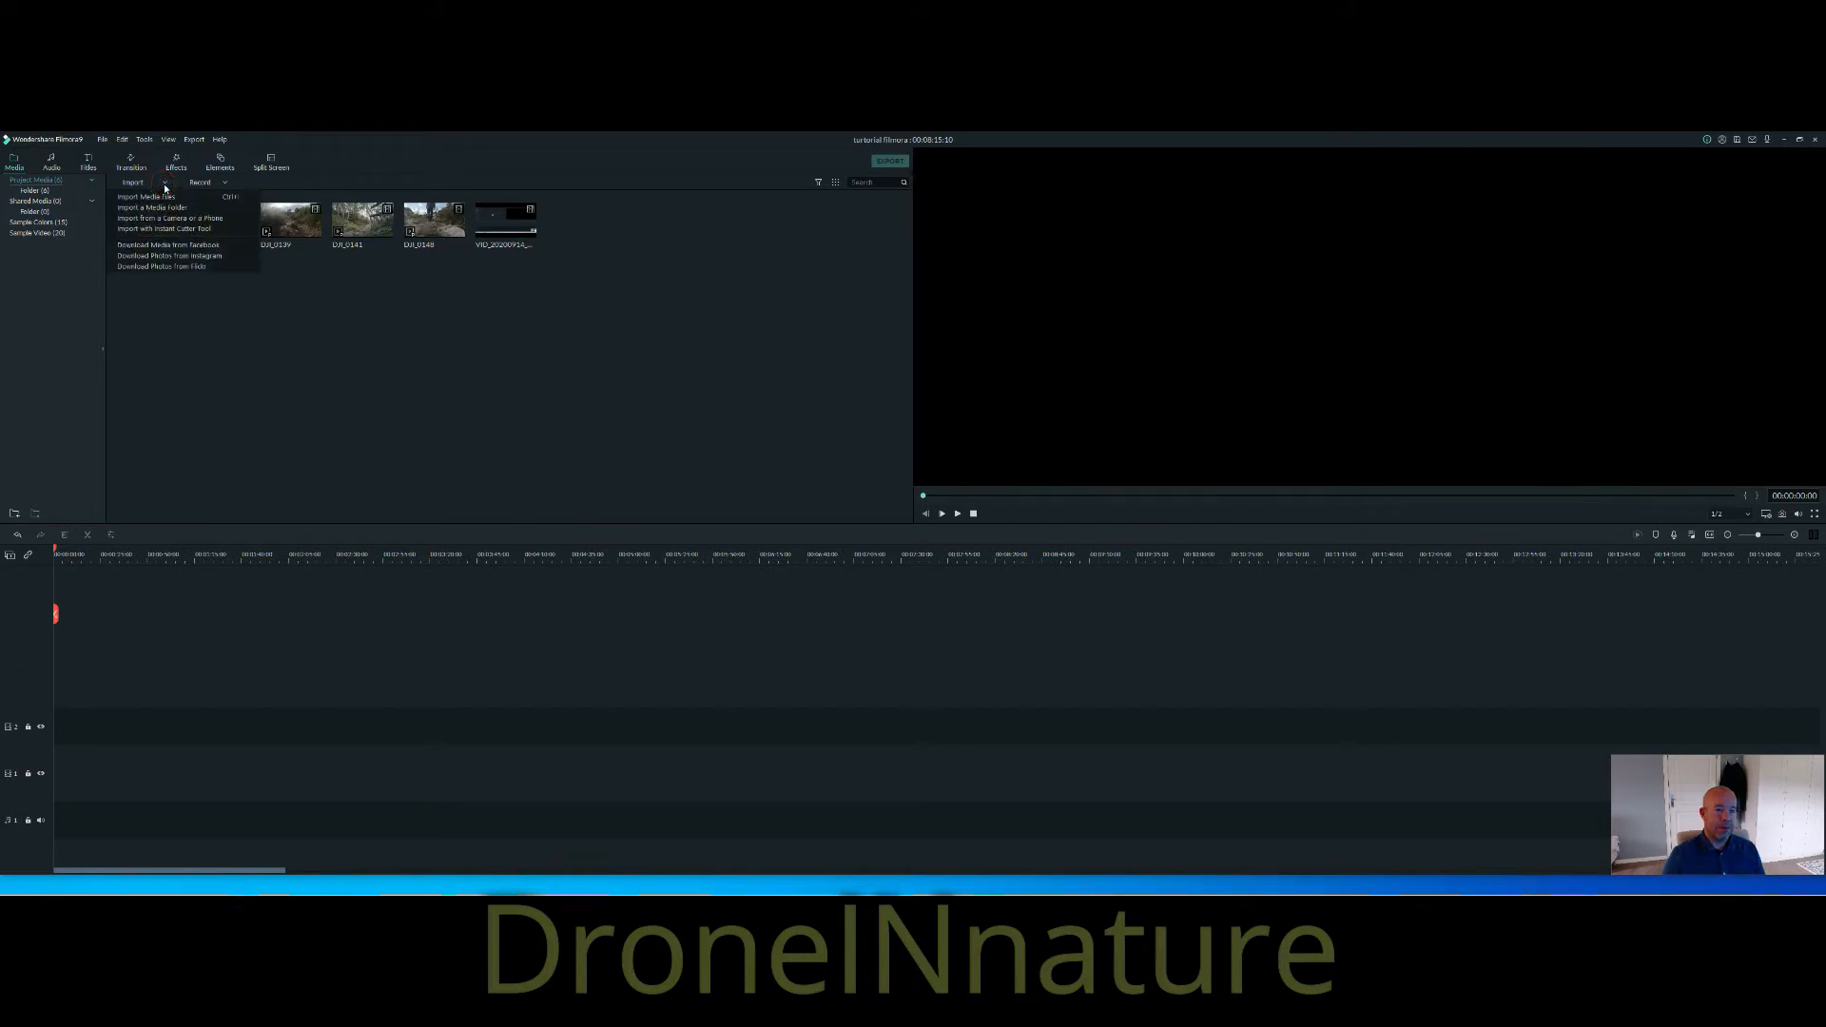
click(367, 347)
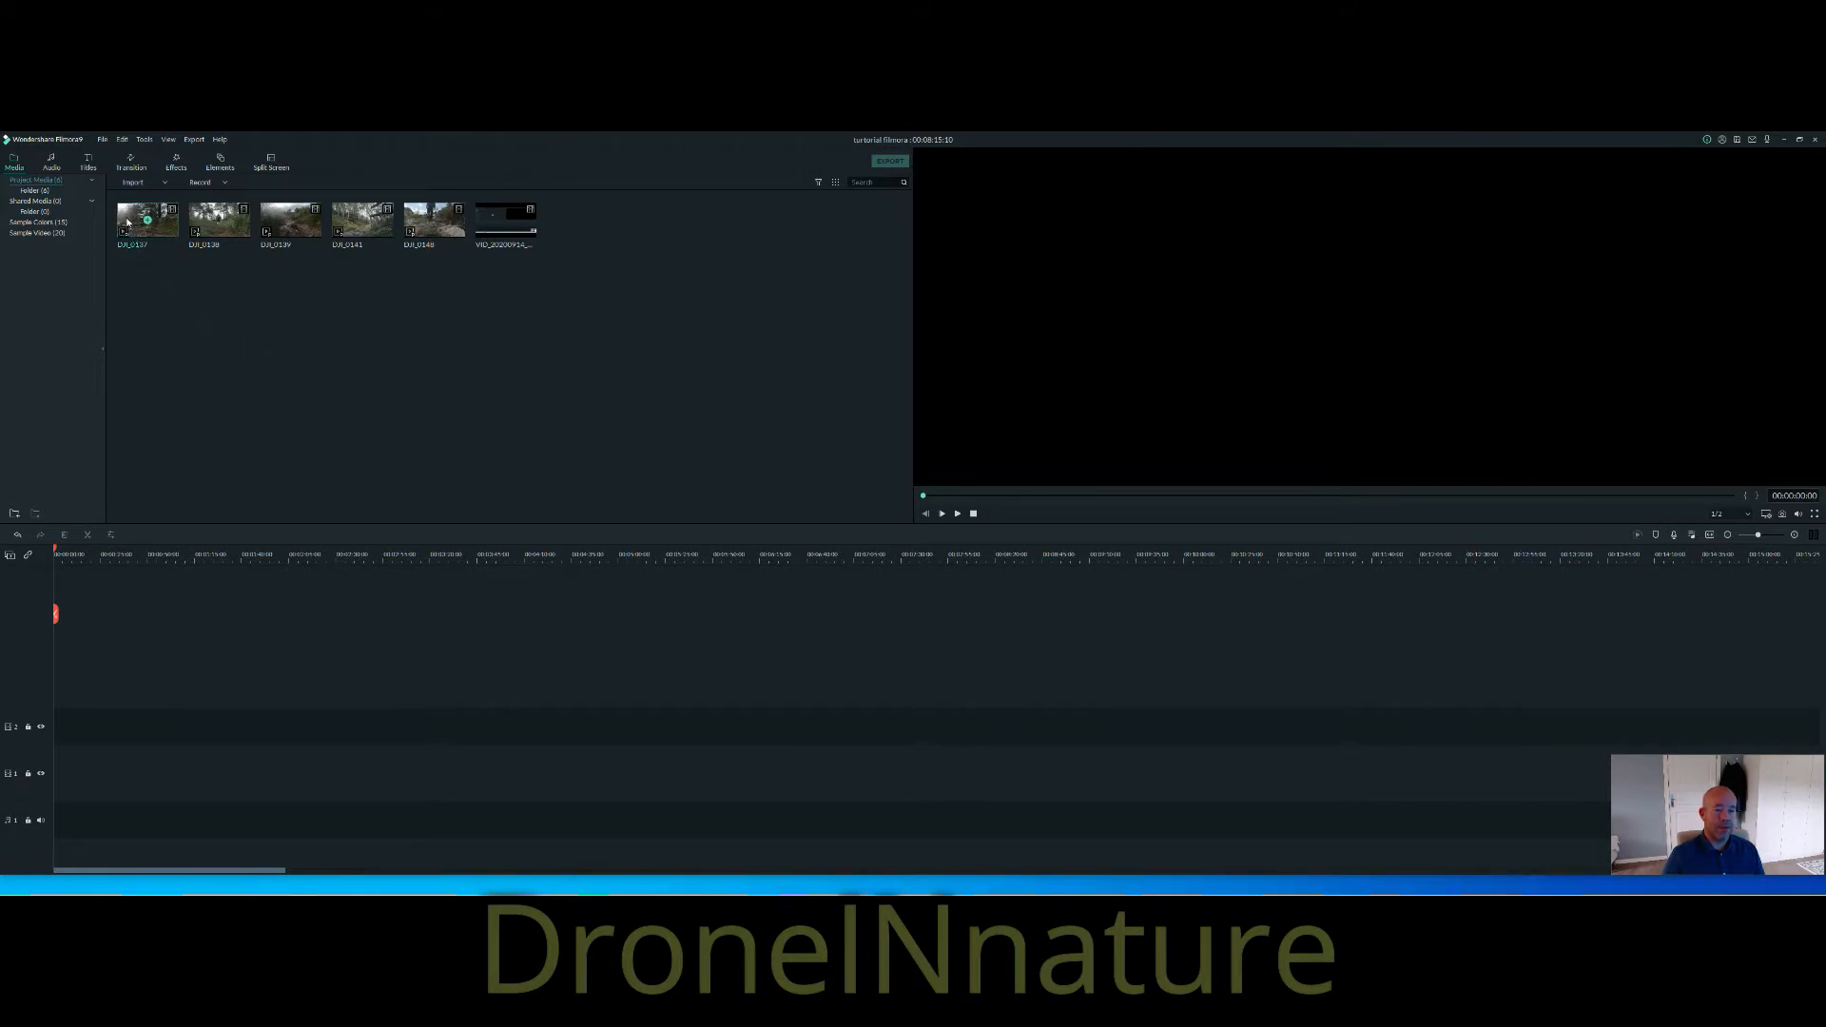
Open clip DJI_0137 in the preview, set the playback quality to 1/2 and play the clip.
click(127, 222)
key(space)
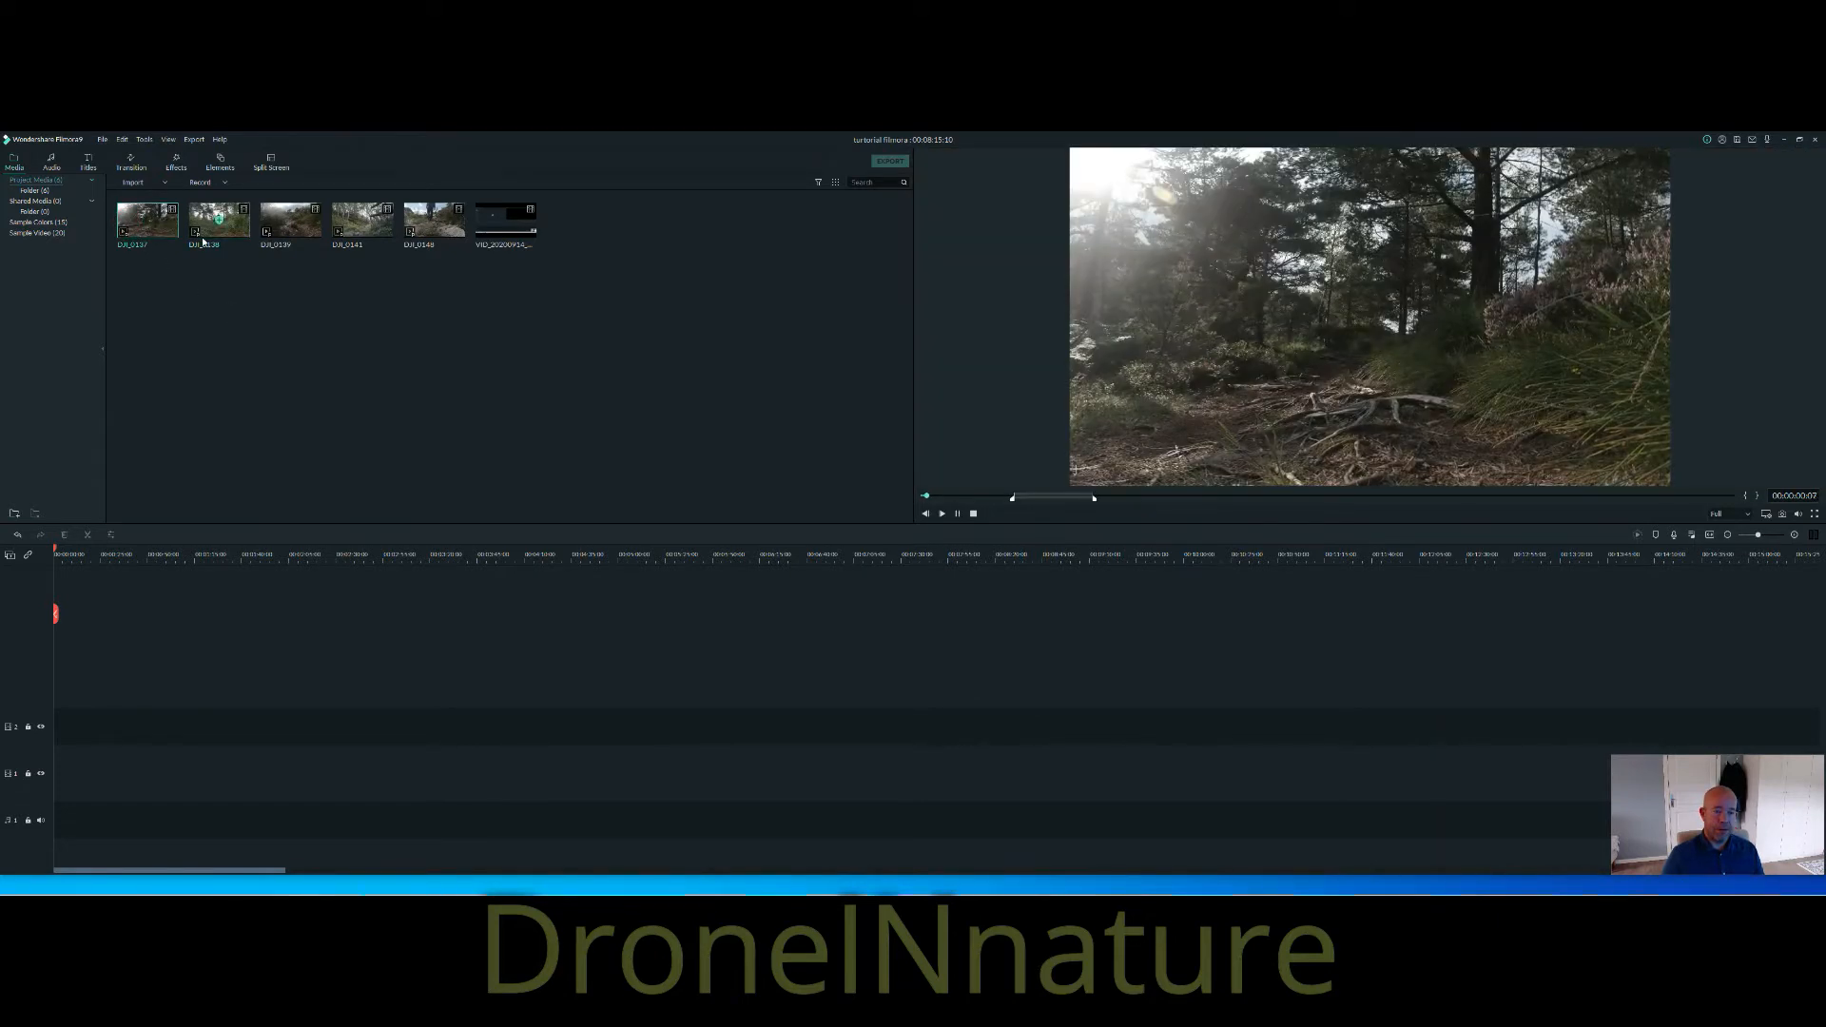
click(973, 513)
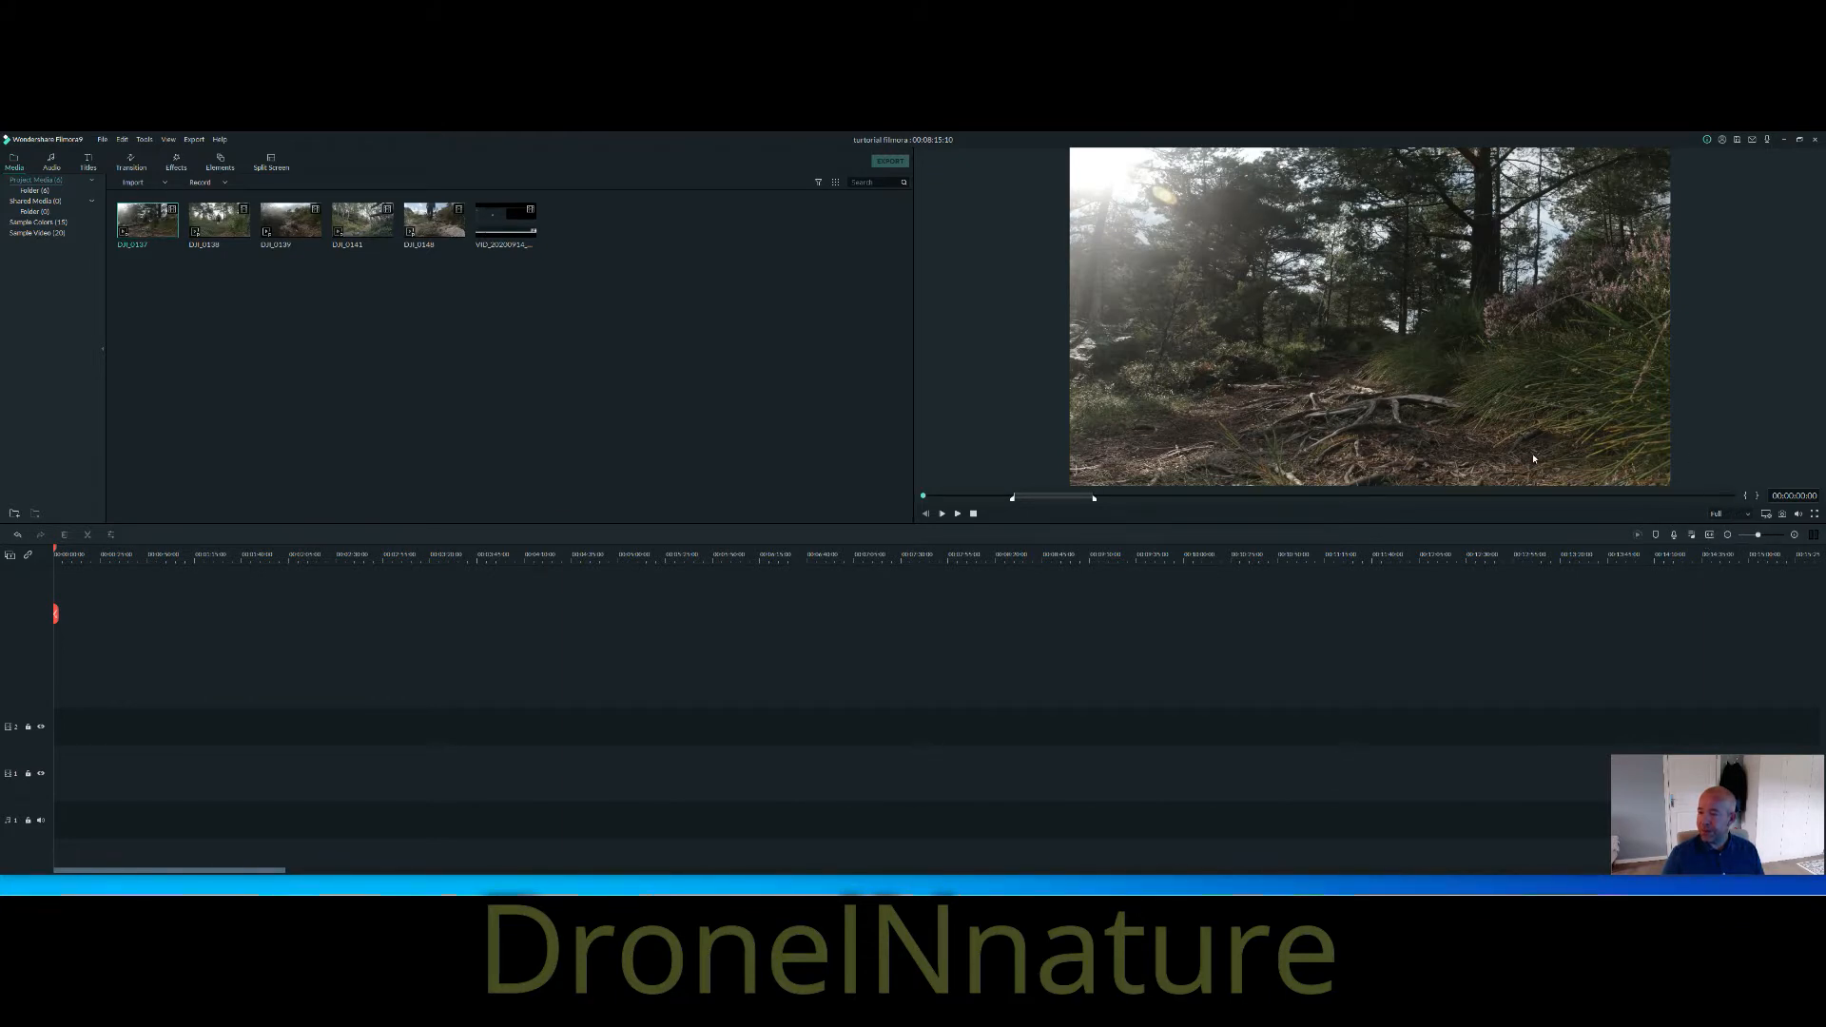
click(1729, 515)
click(1726, 536)
key(space)
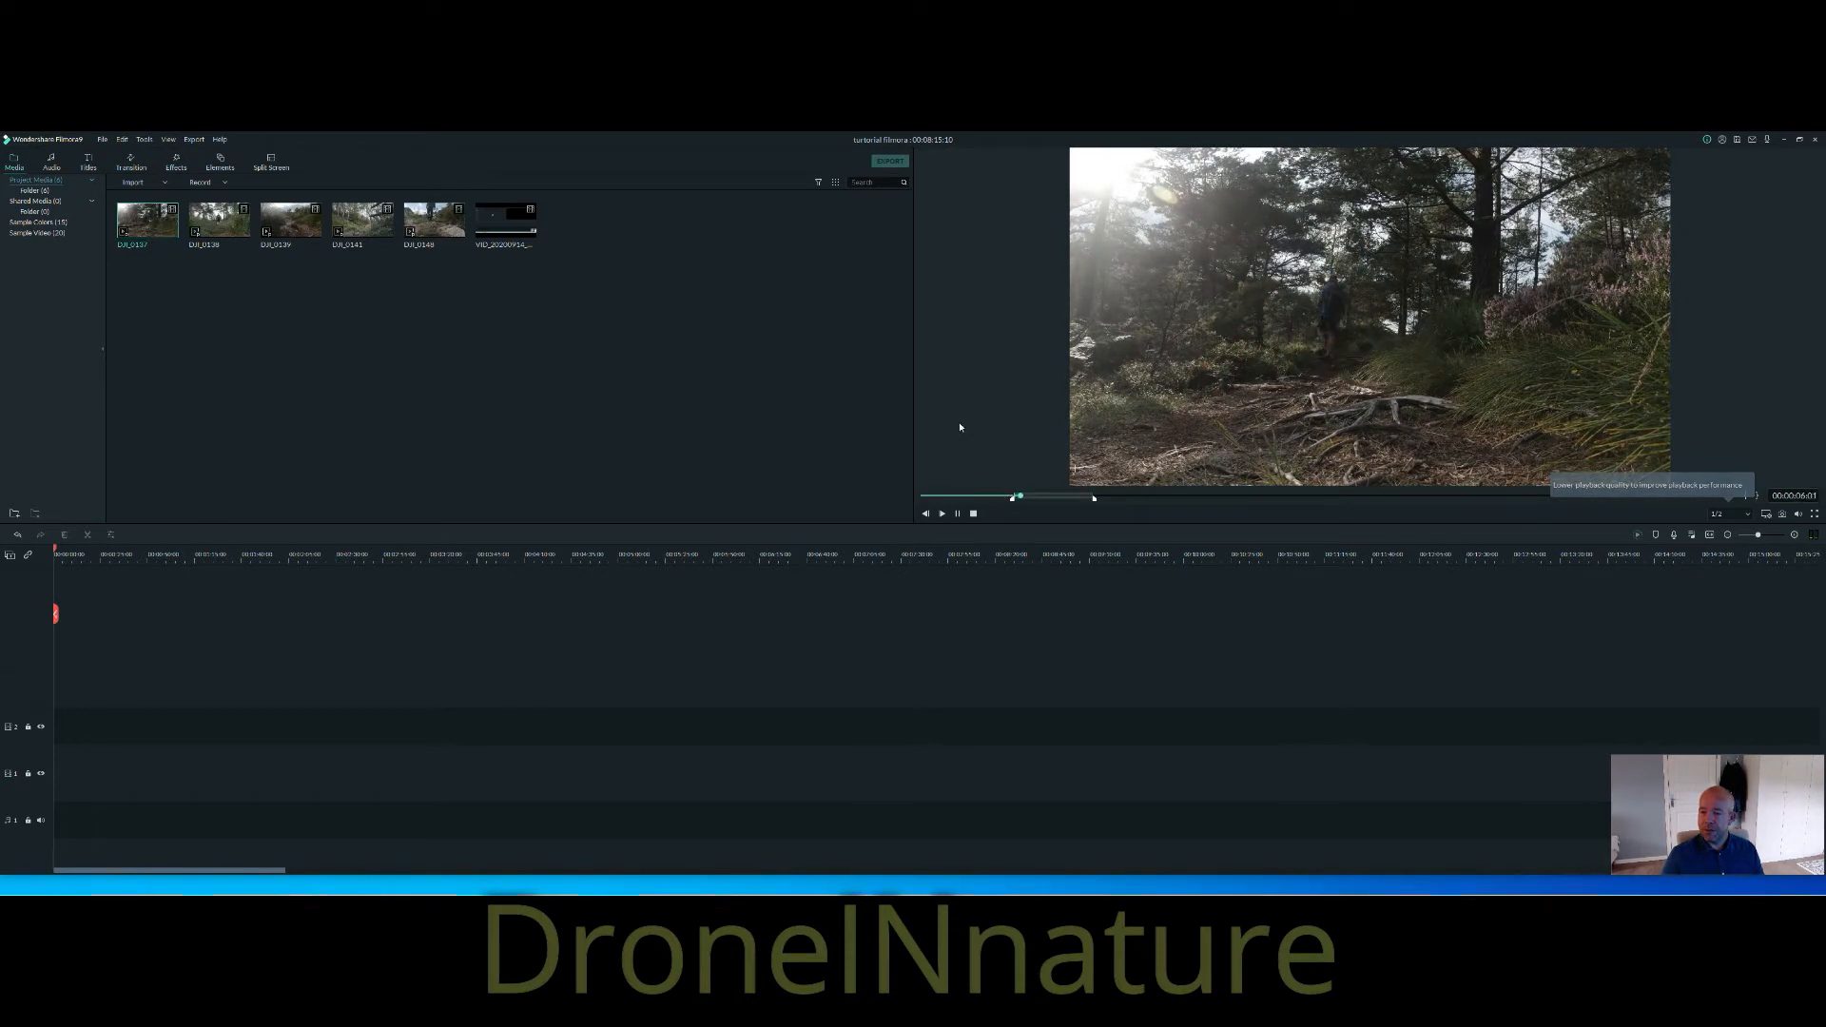
Mark the part of clip DJI_0137 from about 31 s to 00:00:41:18 with in and out points.
click(1035, 497)
click(1034, 496)
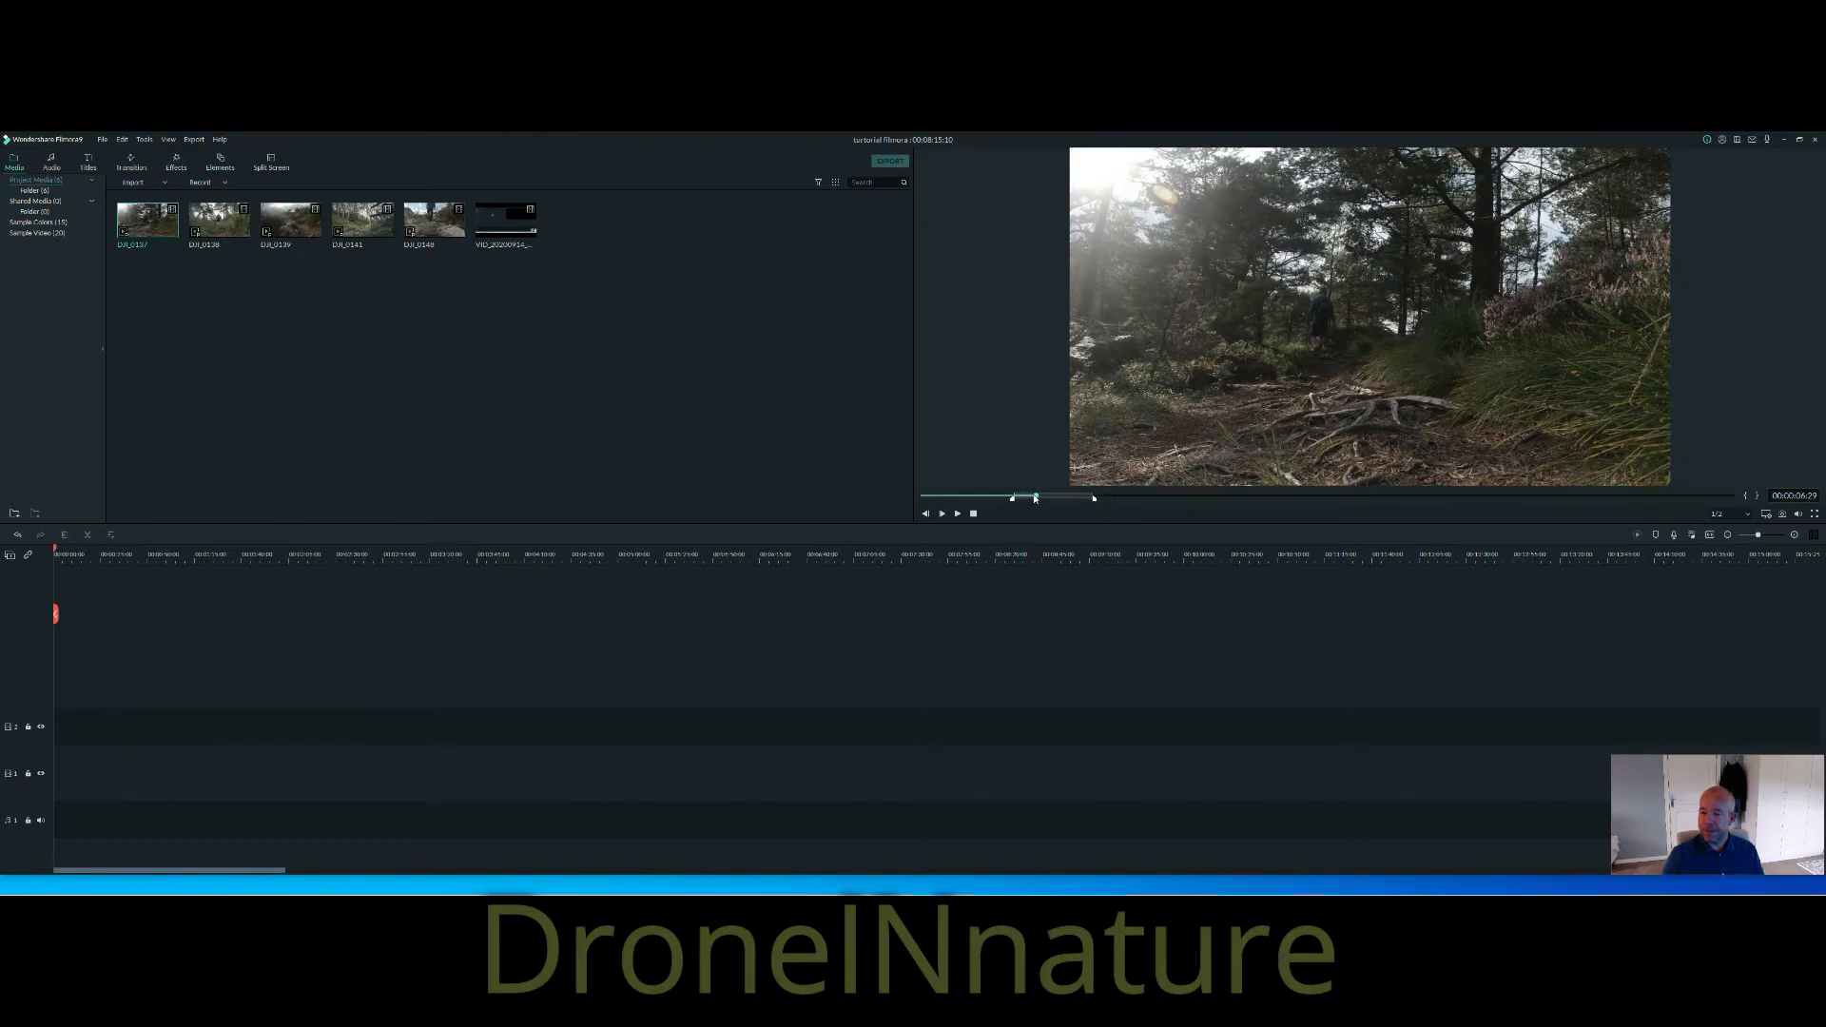
drag(1036, 497, 1435, 503)
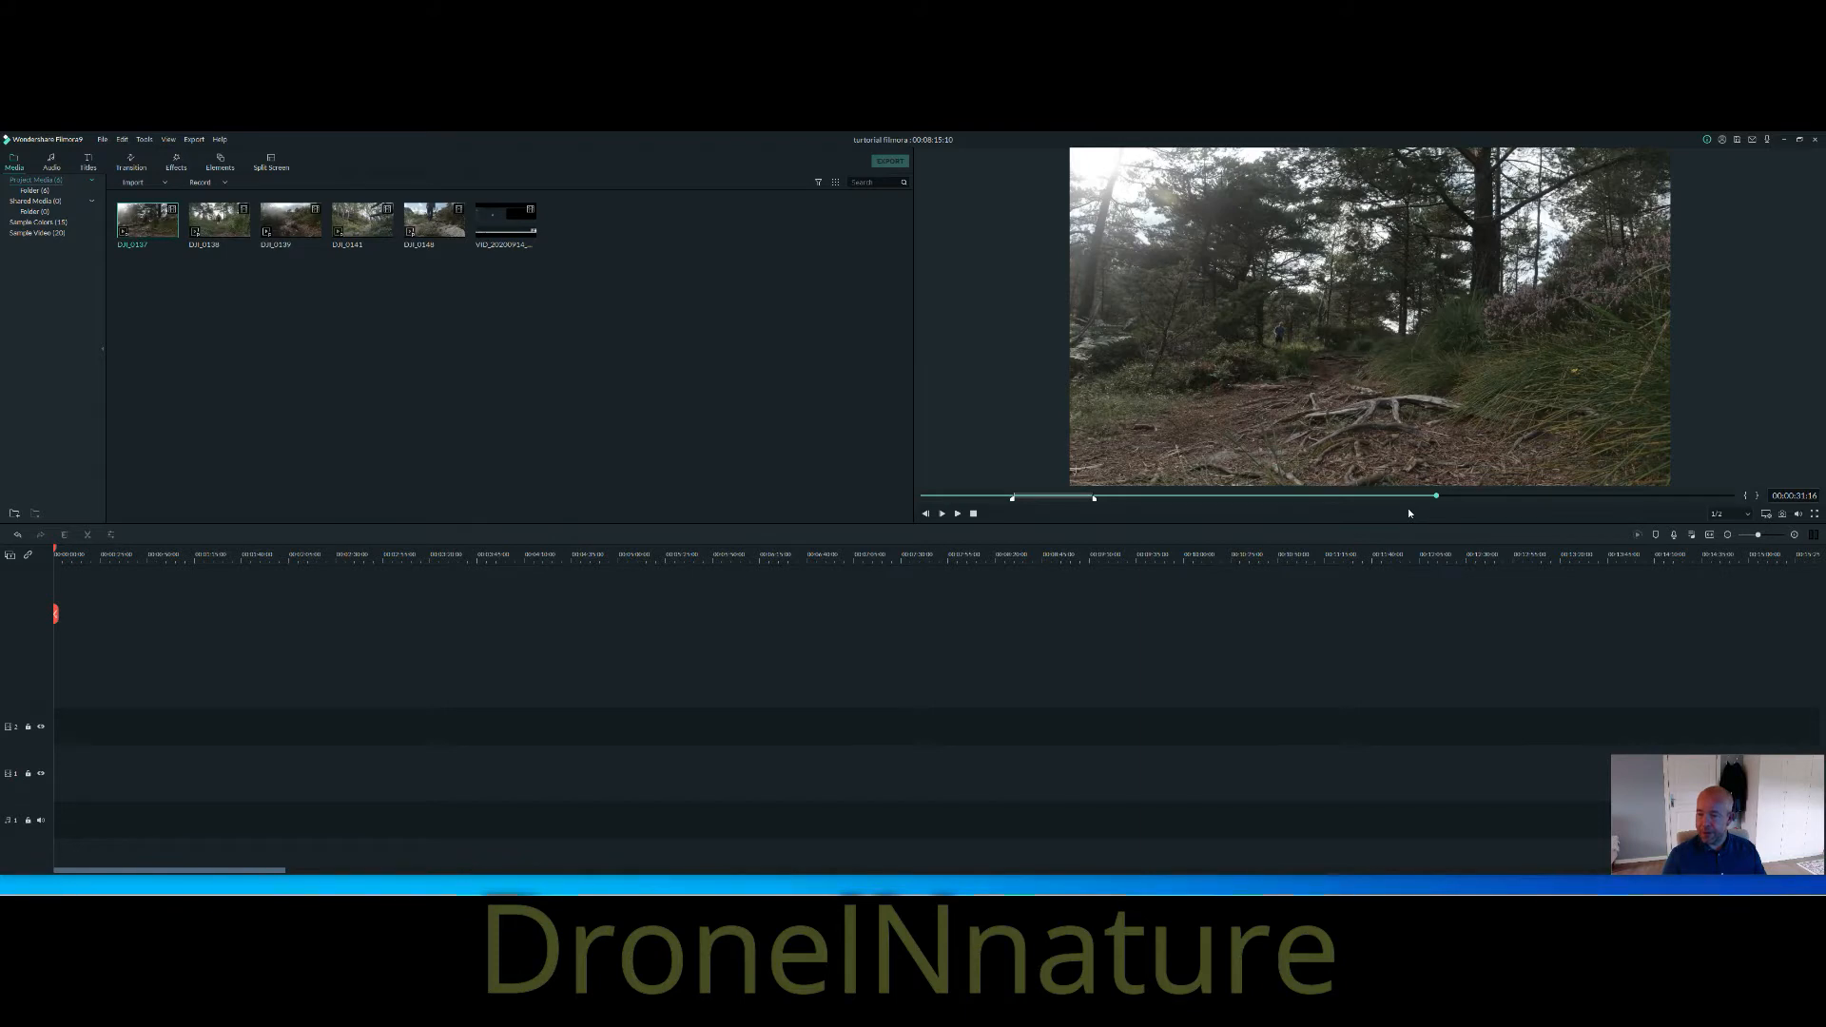
key(i)
key(space)
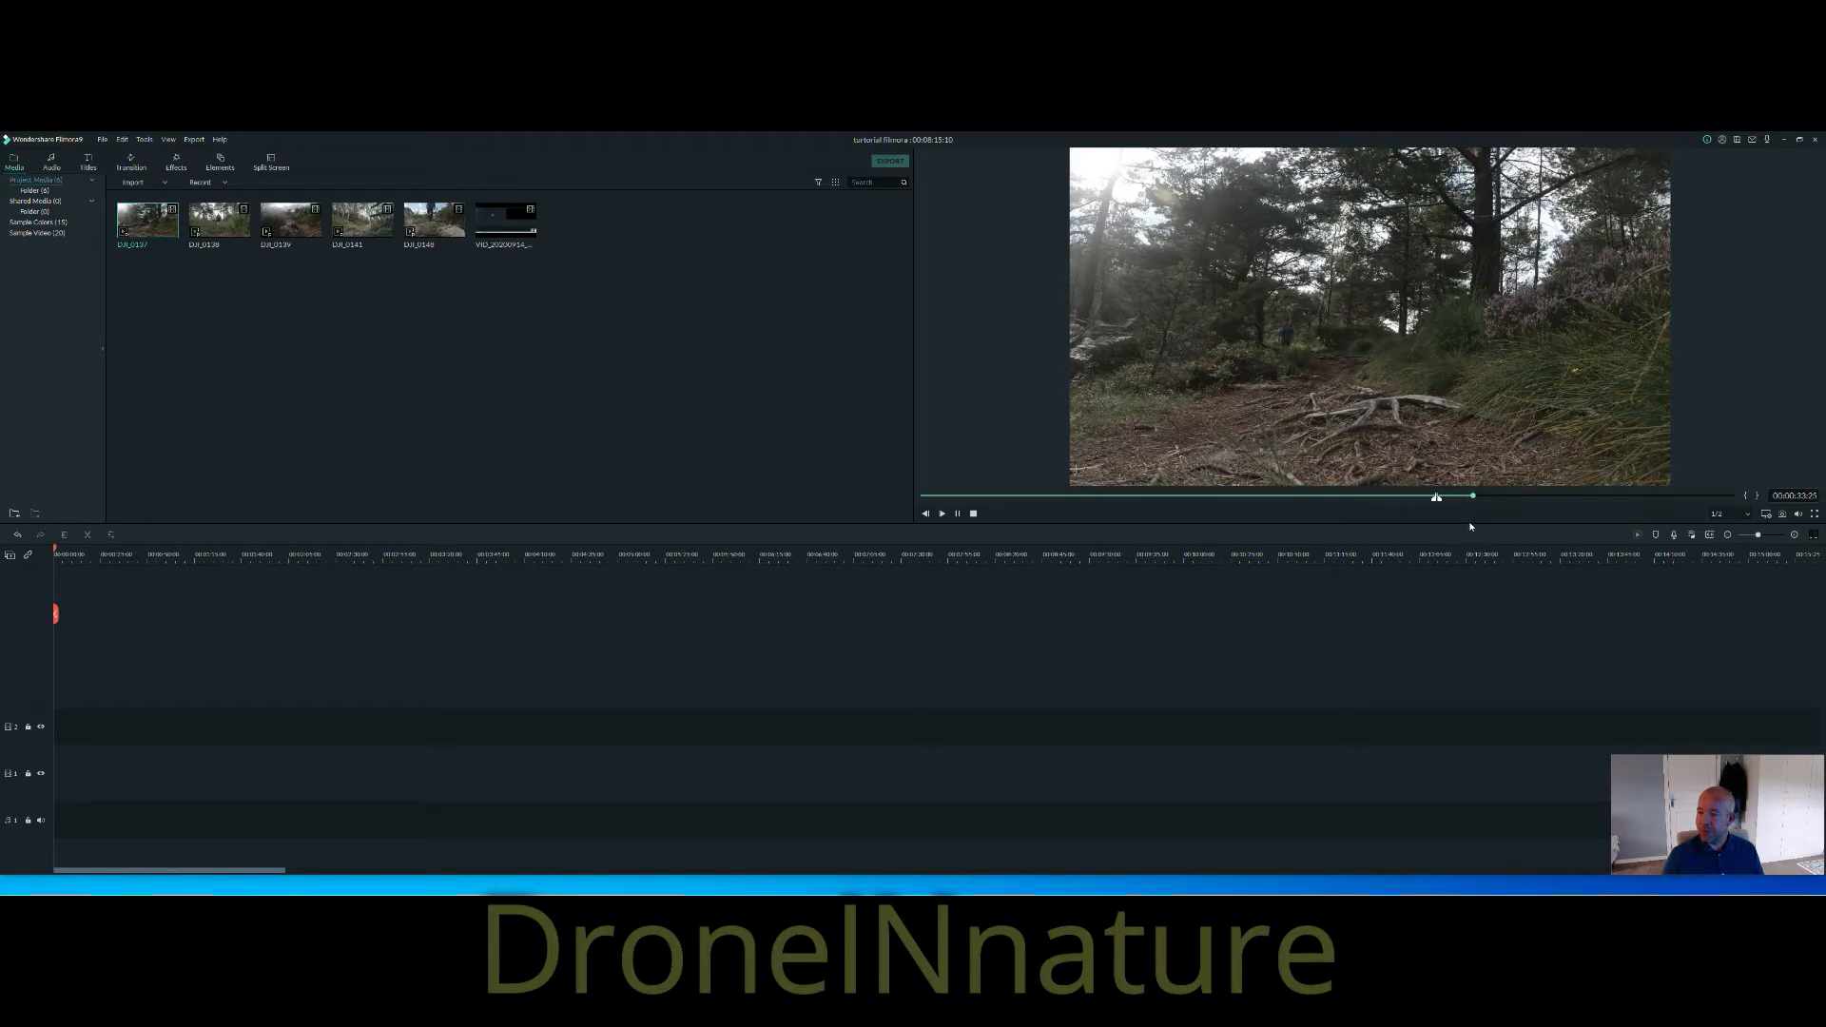
key(space)
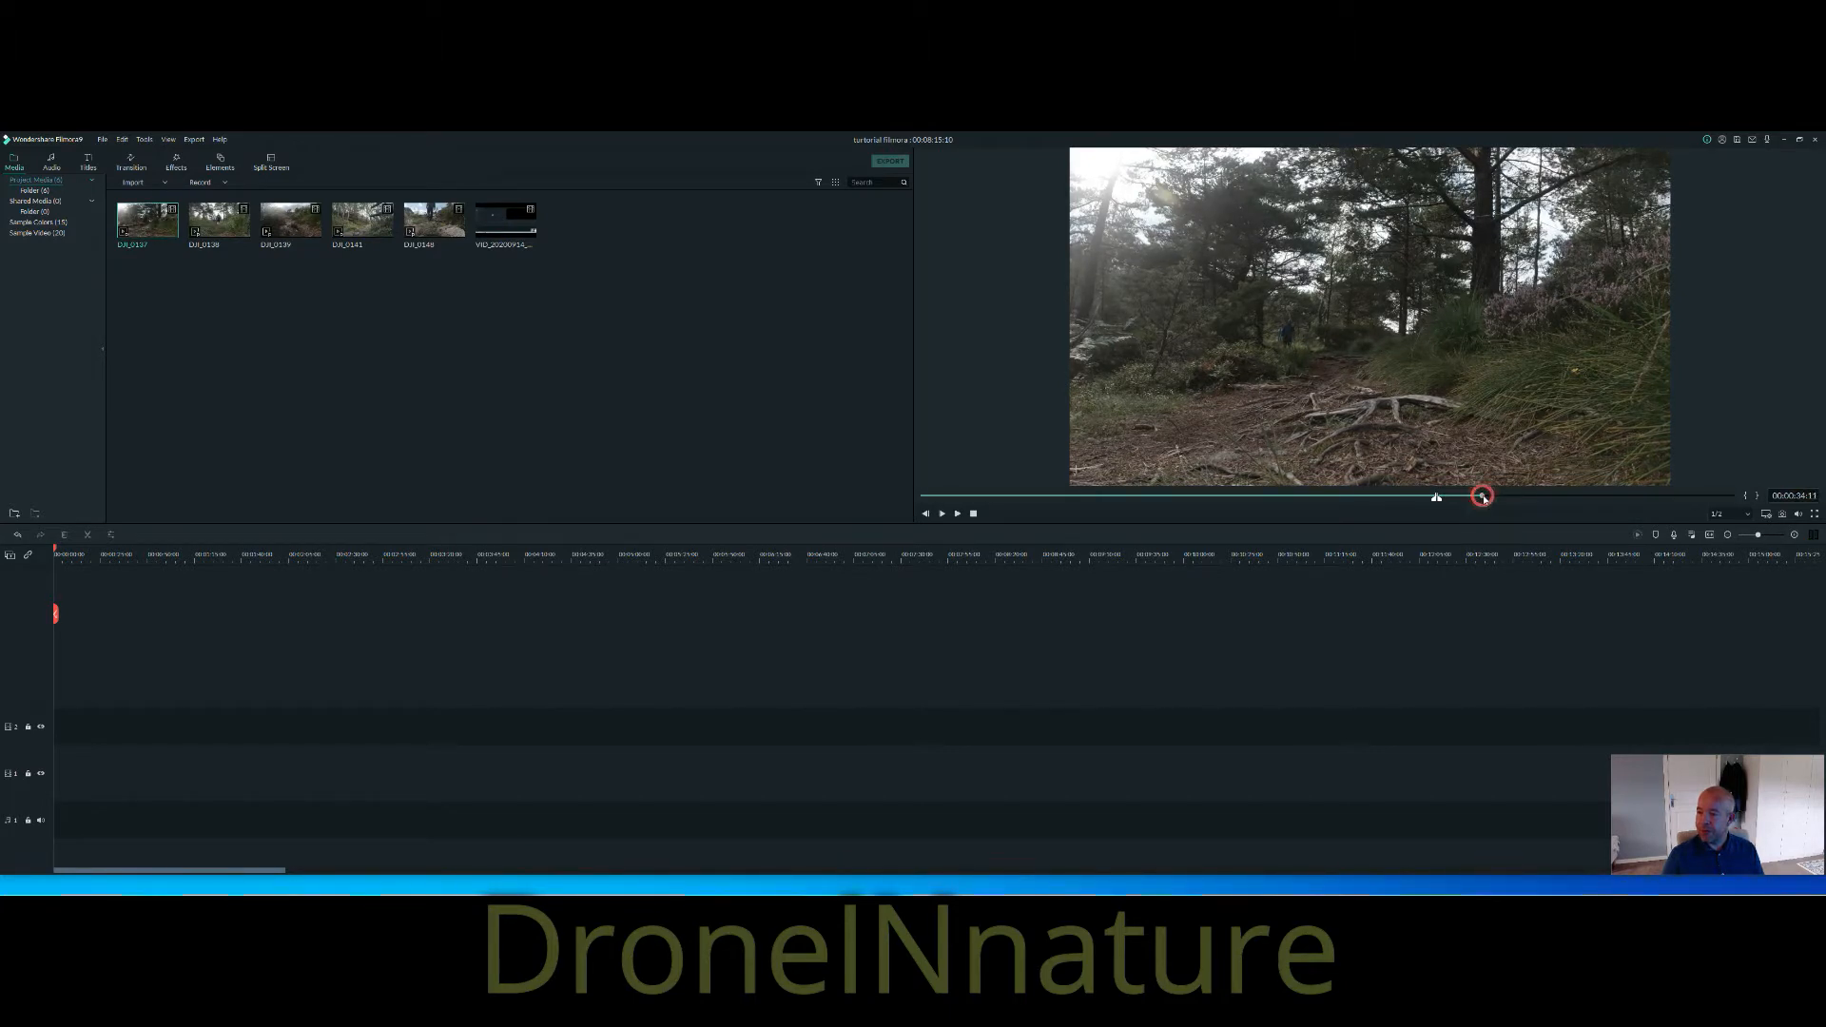
drag(1492, 497, 1601, 507)
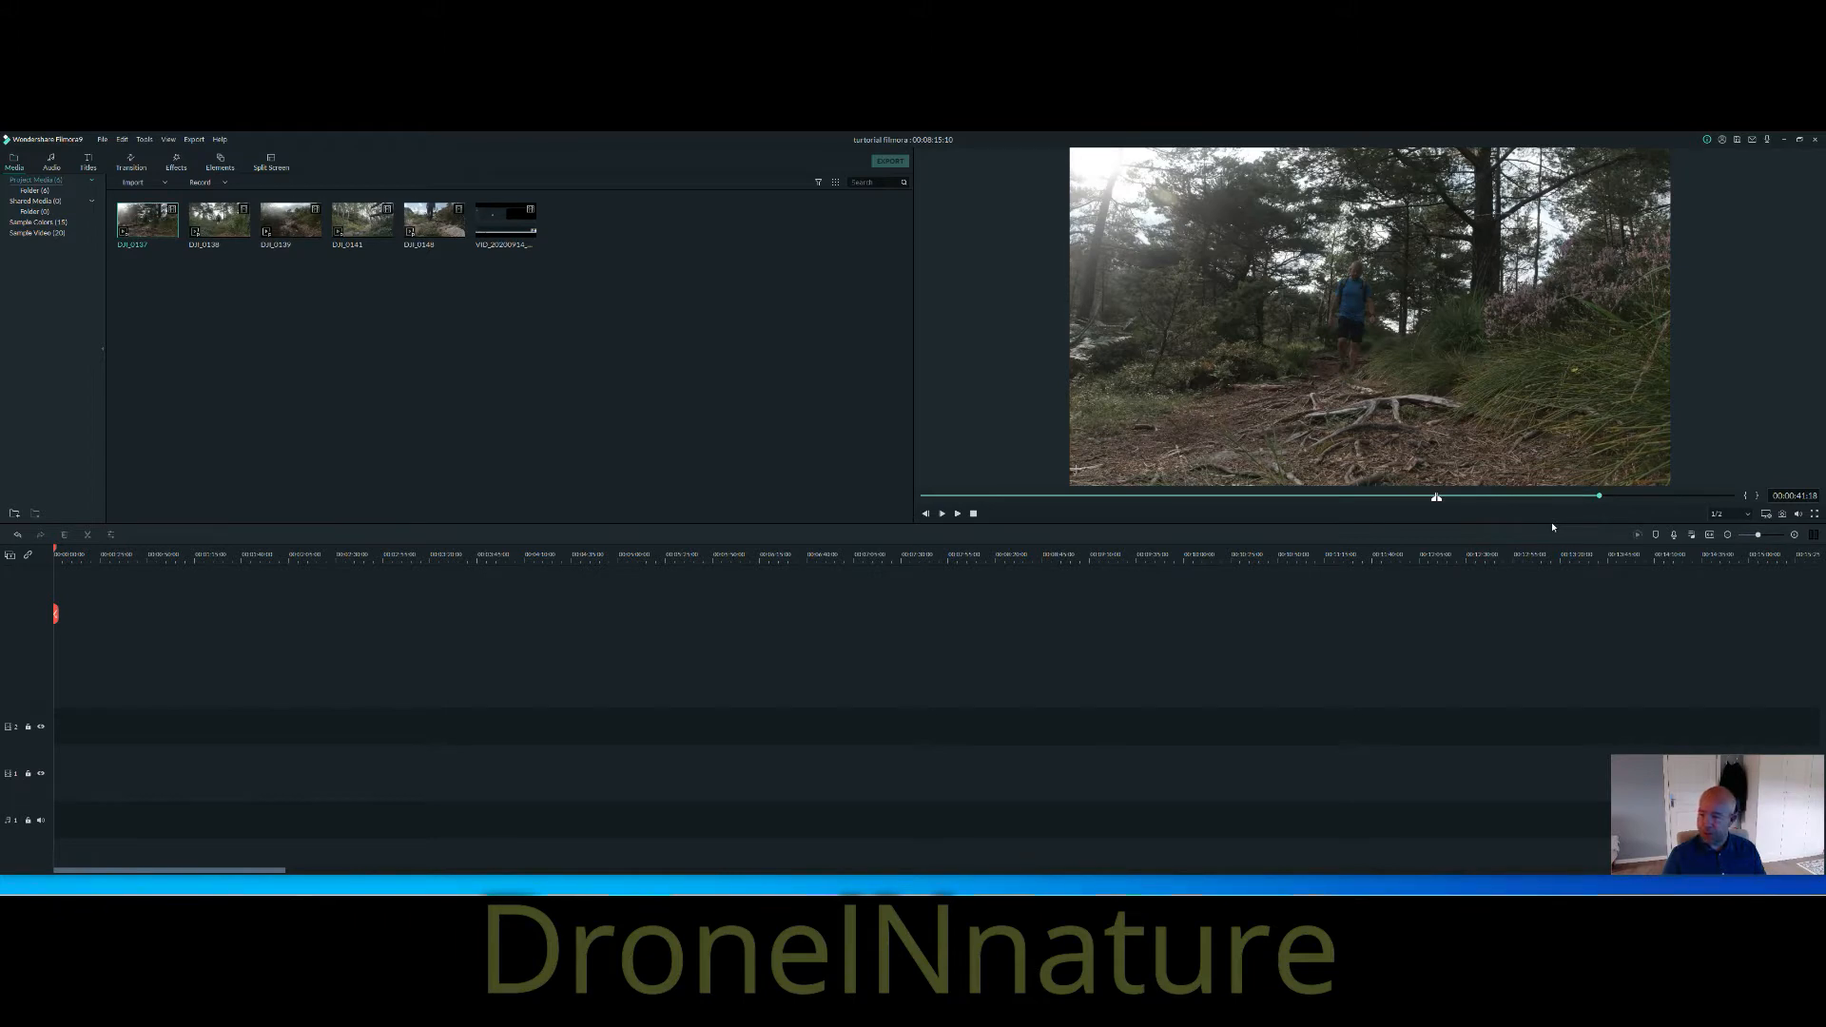
key(o)
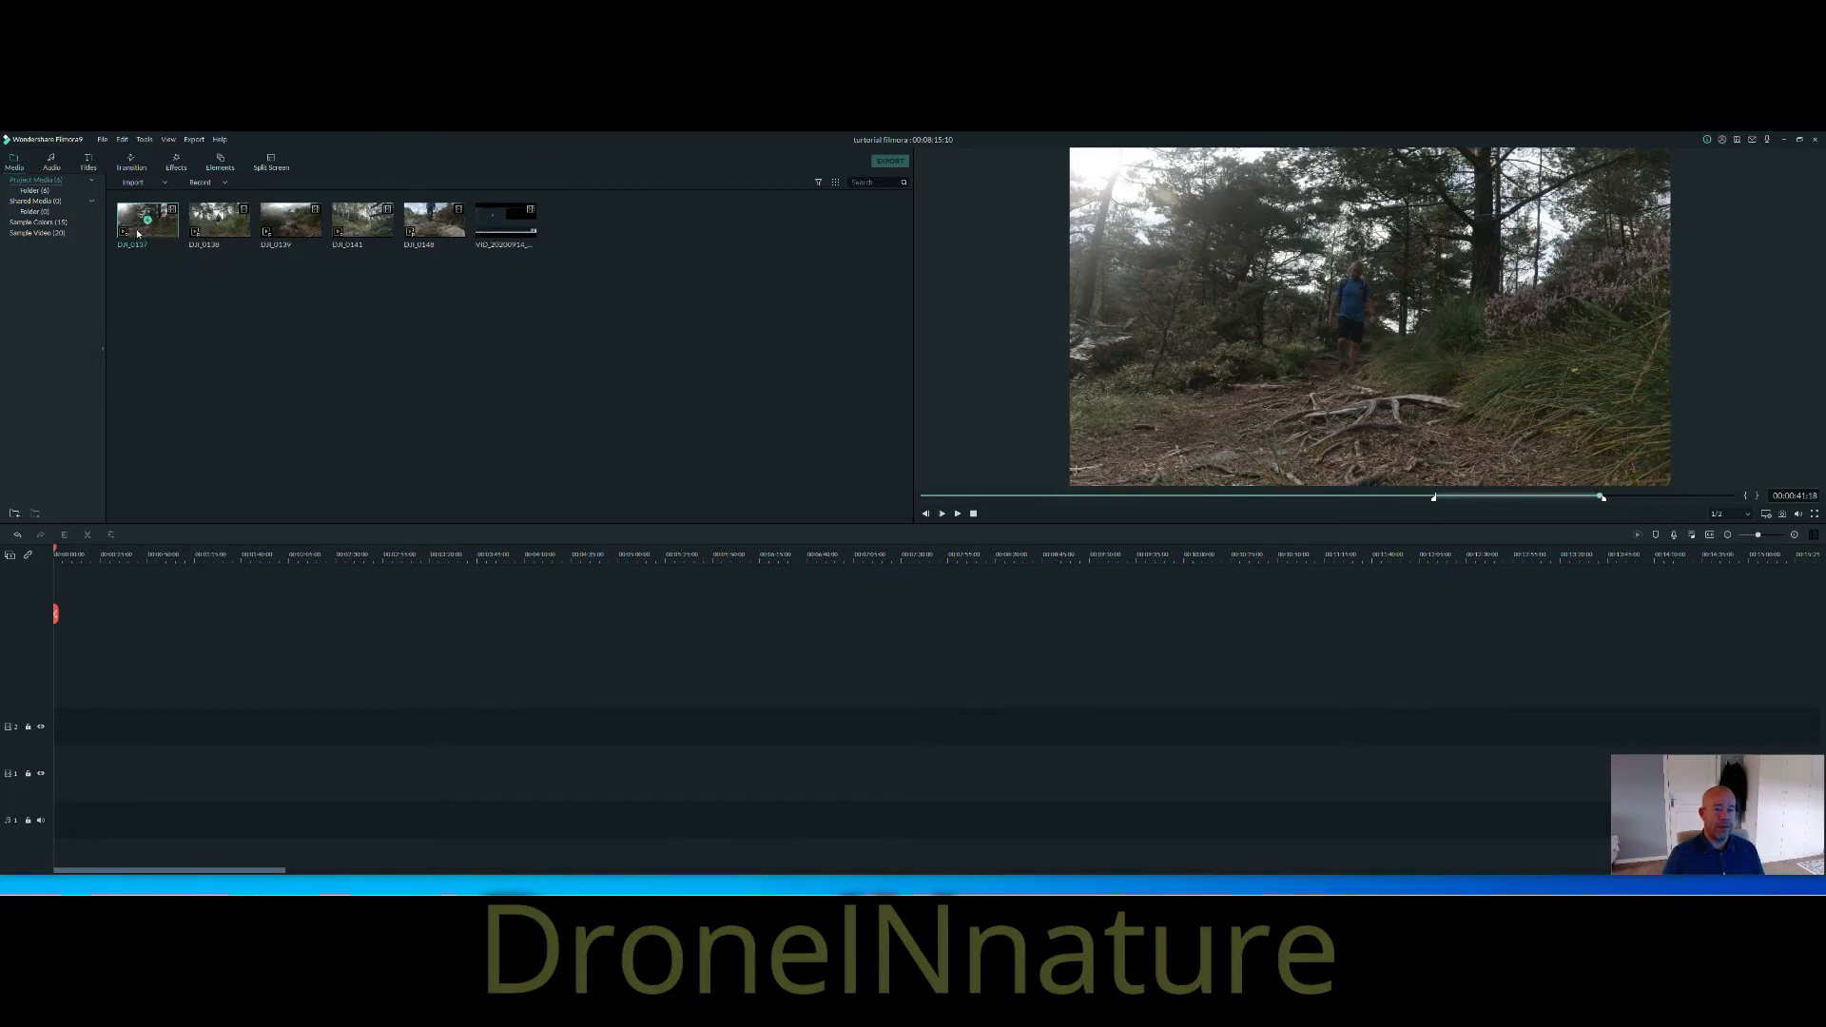
Place the marked part of clip DJI_0137 at the start of video track 1.
drag(138, 249, 53, 758)
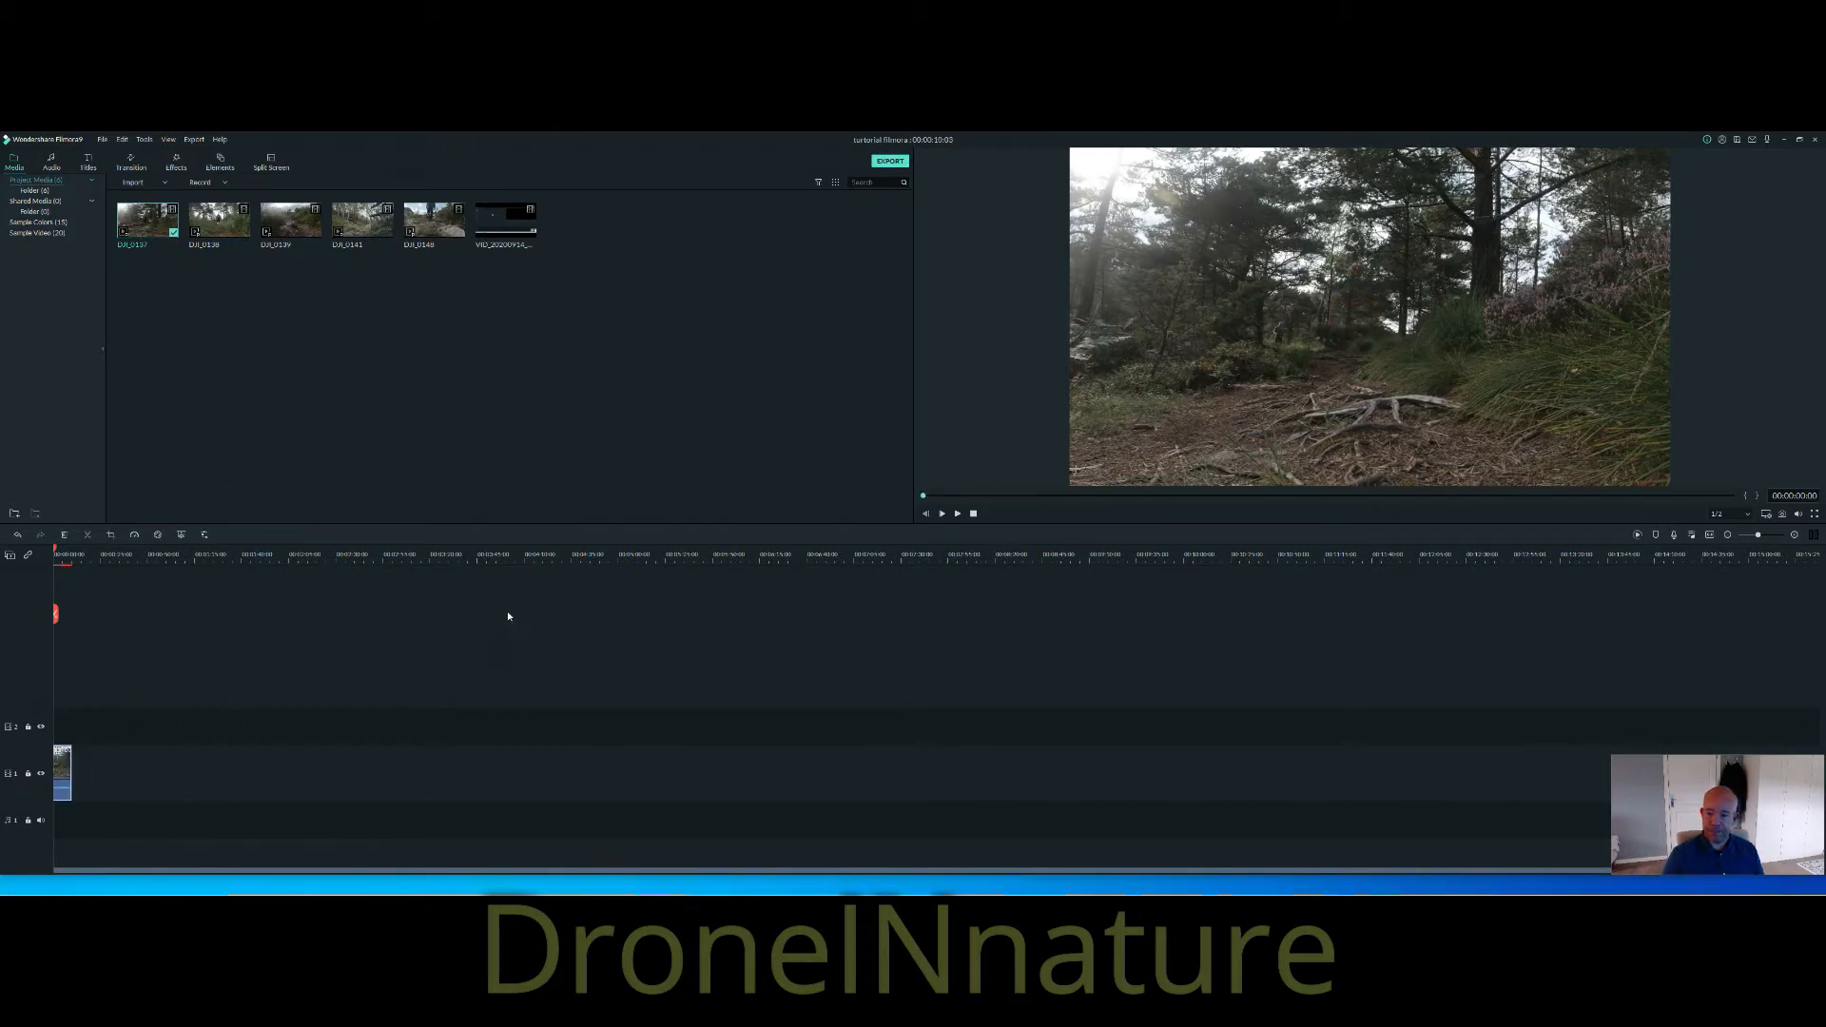
drag(493, 551, 1122, 578)
drag(492, 558, 775, 577)
drag(237, 558, 511, 595)
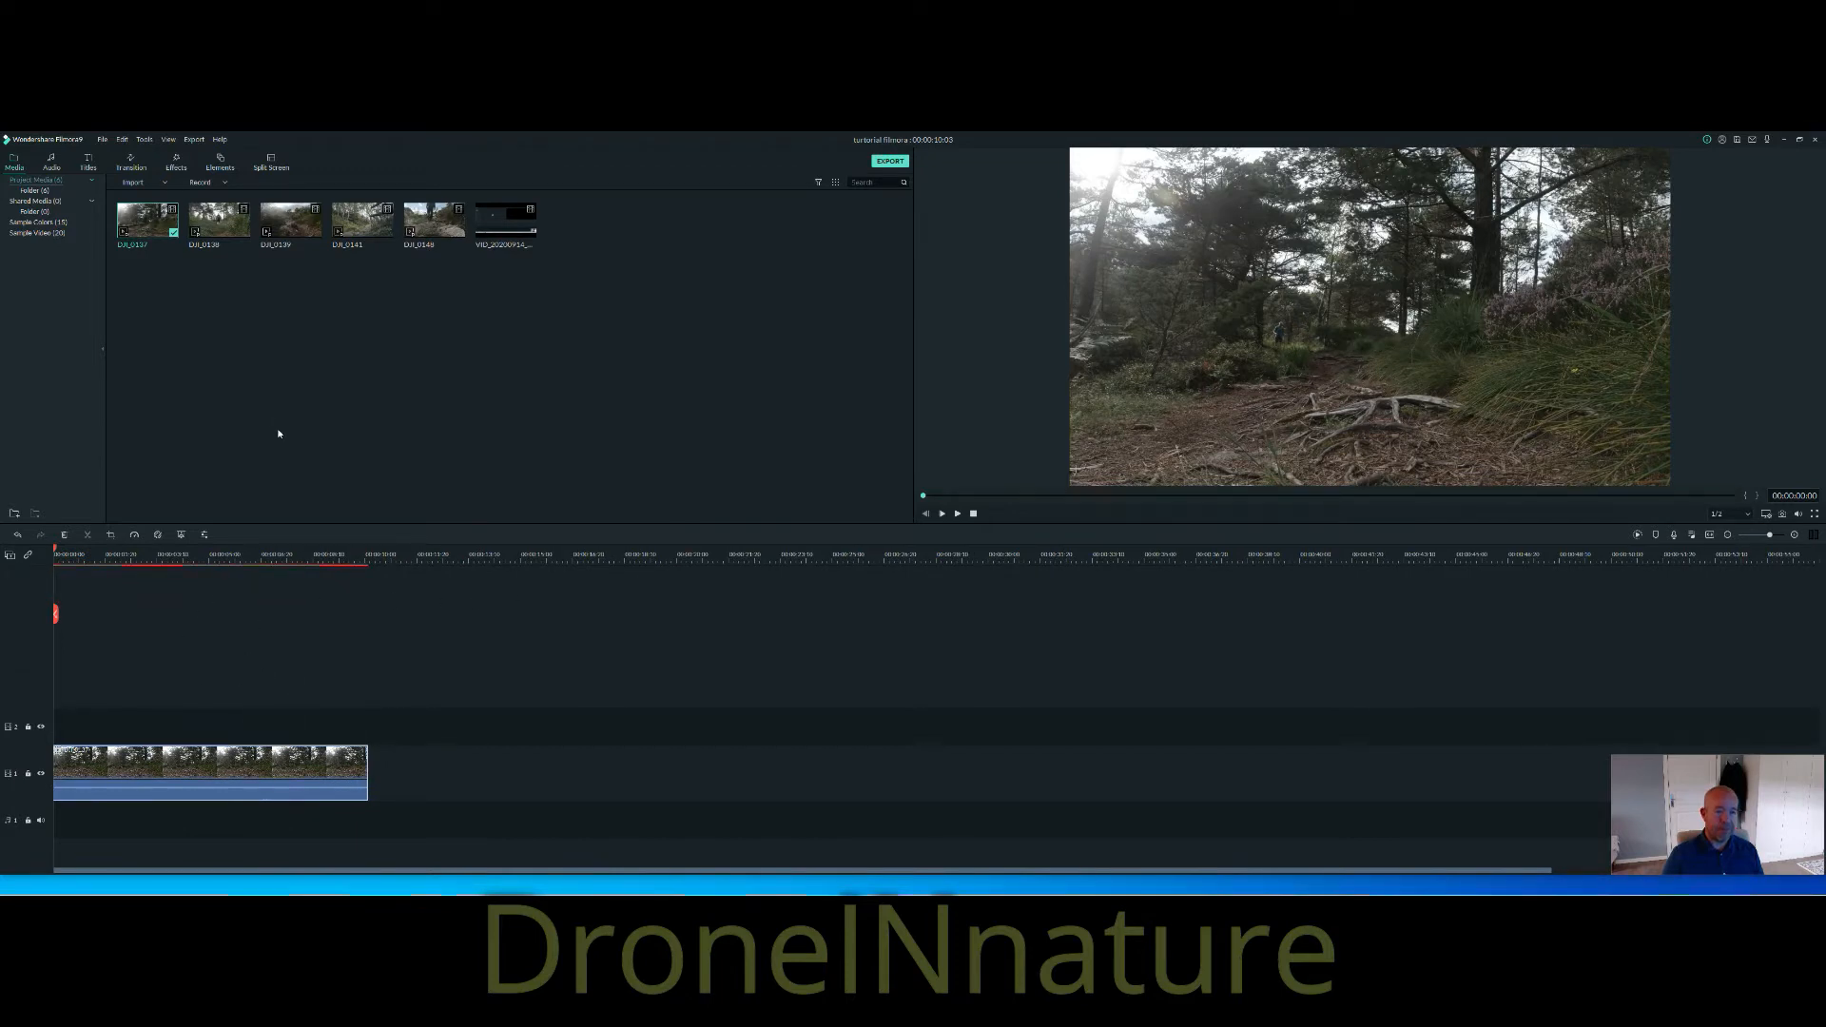
Mark clip DJI_0138 from about 3 s to 00:00:14:18 and place it right after the first clip on video track 1.
double_click(197, 227)
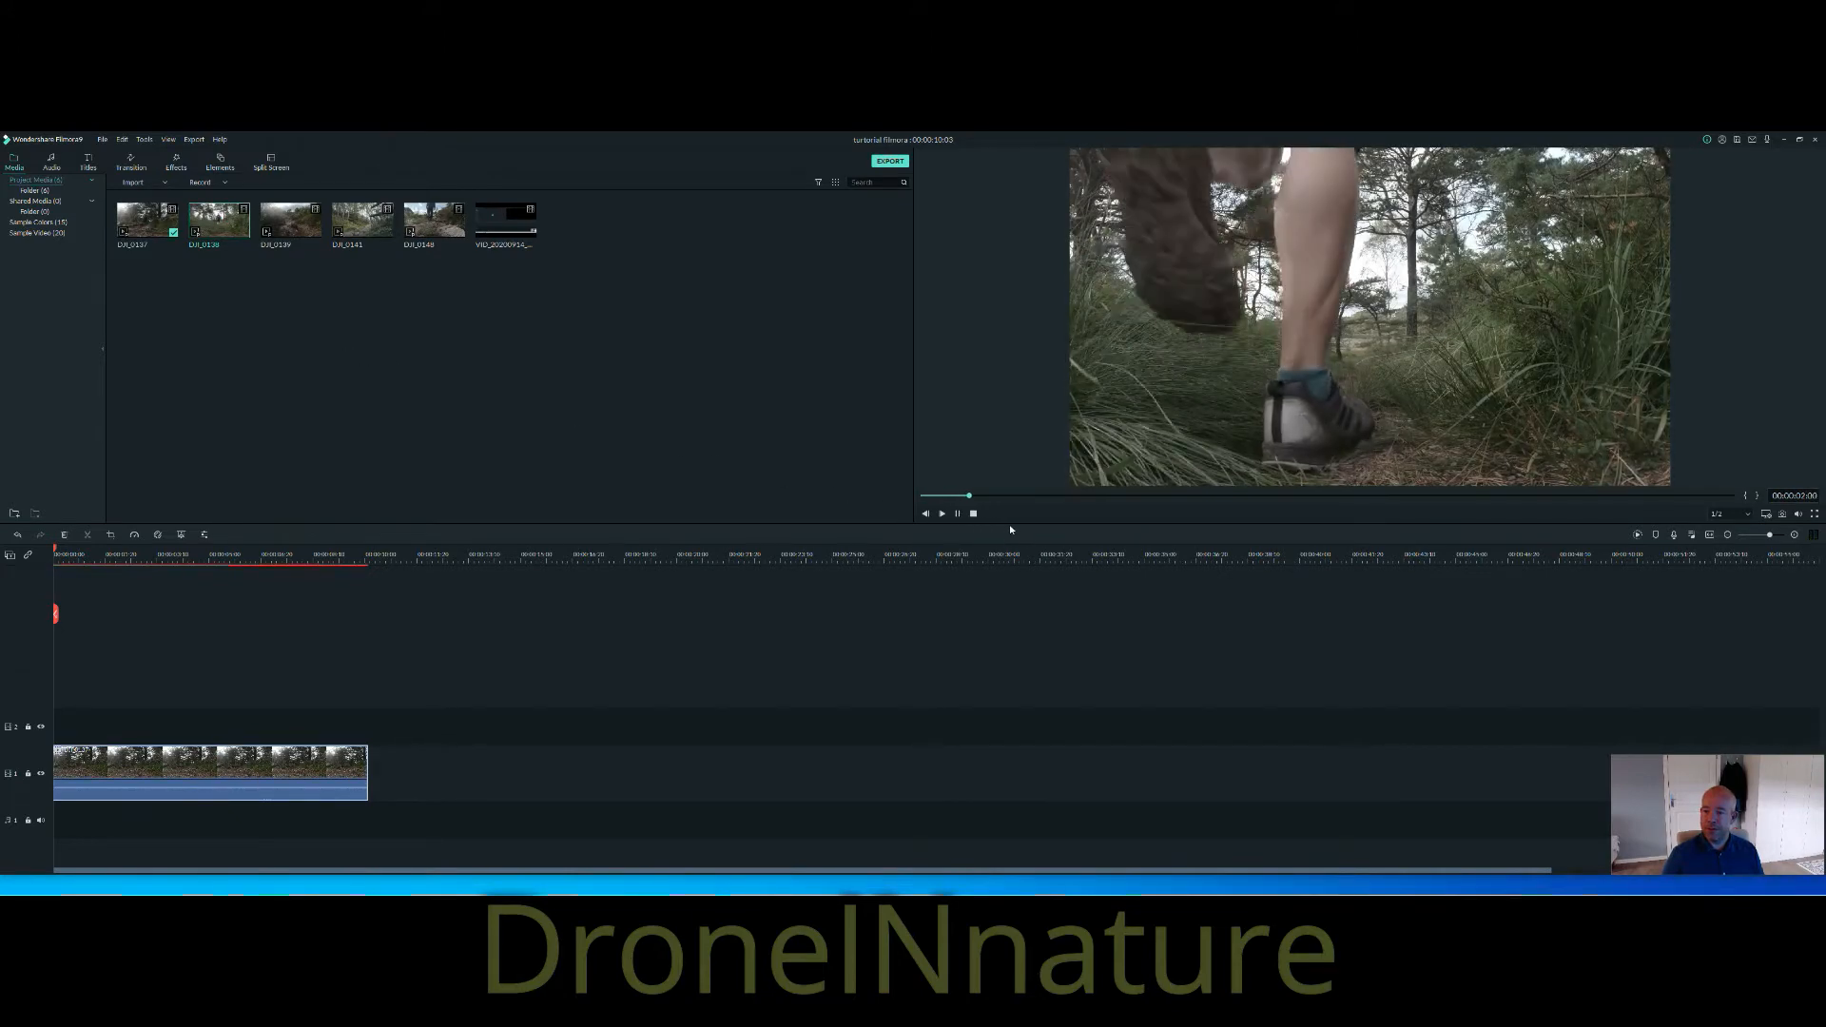
key(space)
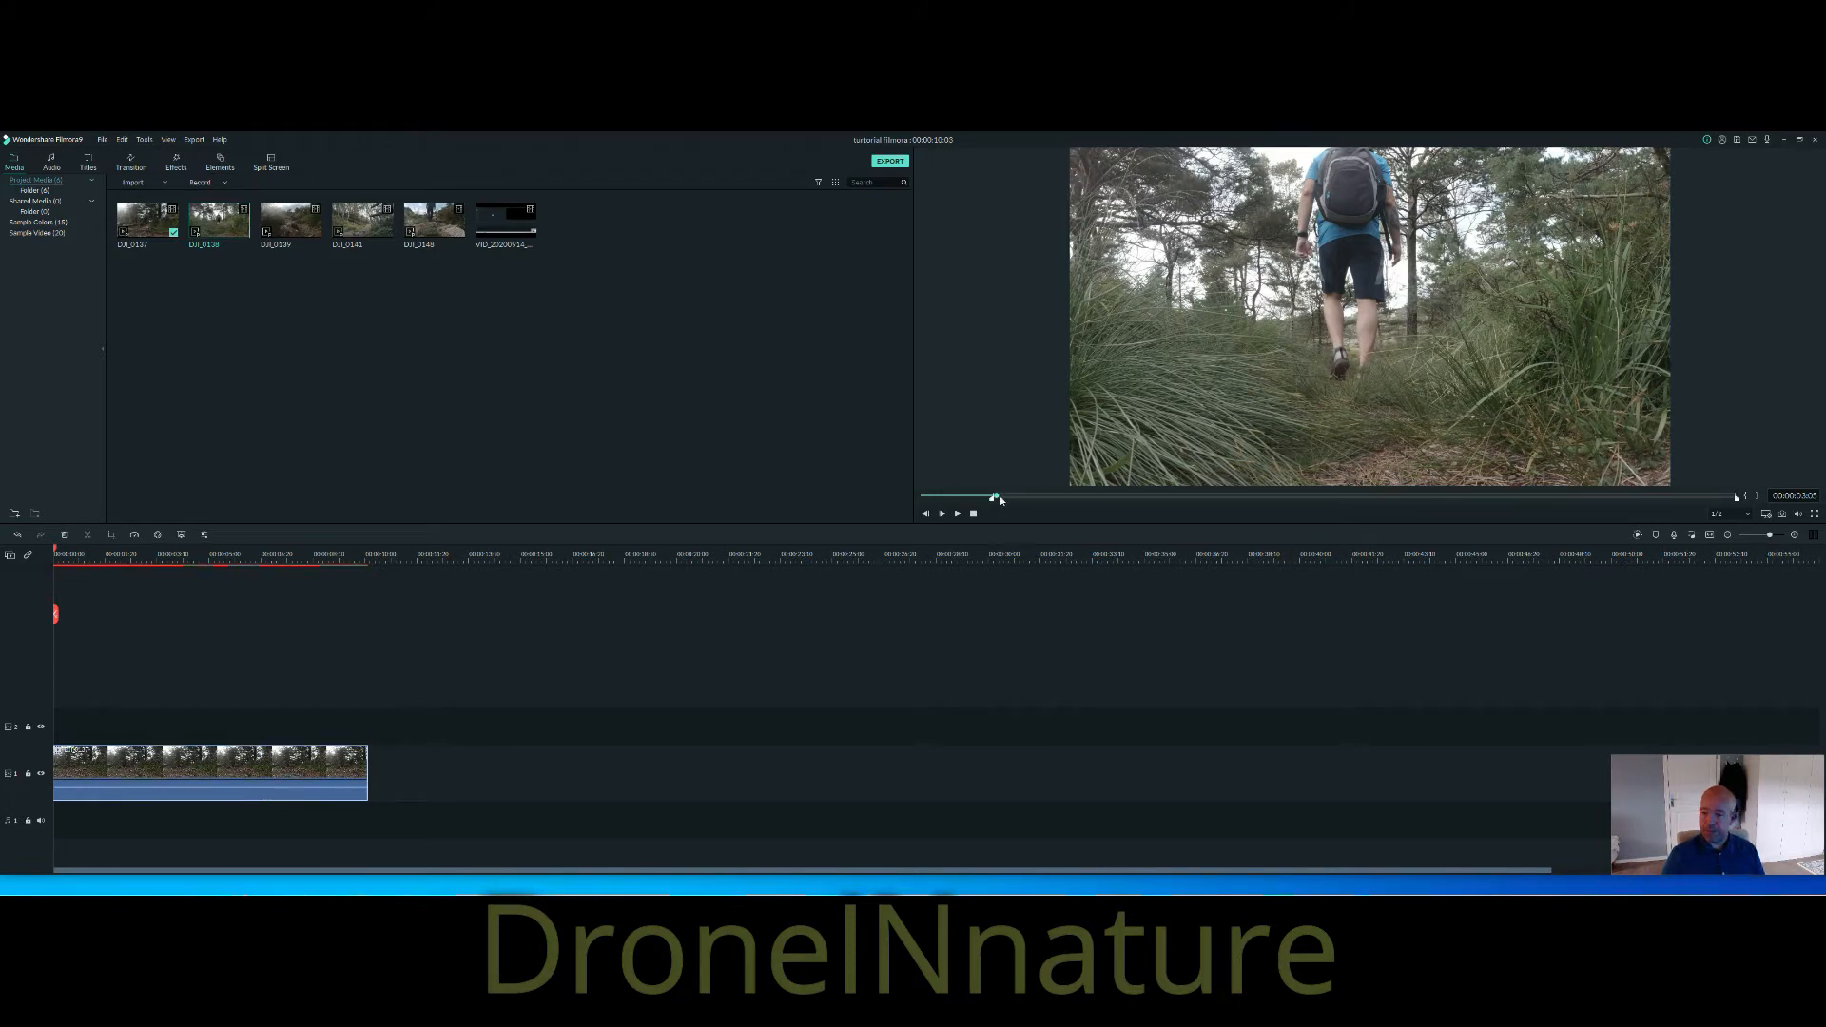
drag(997, 495, 1262, 505)
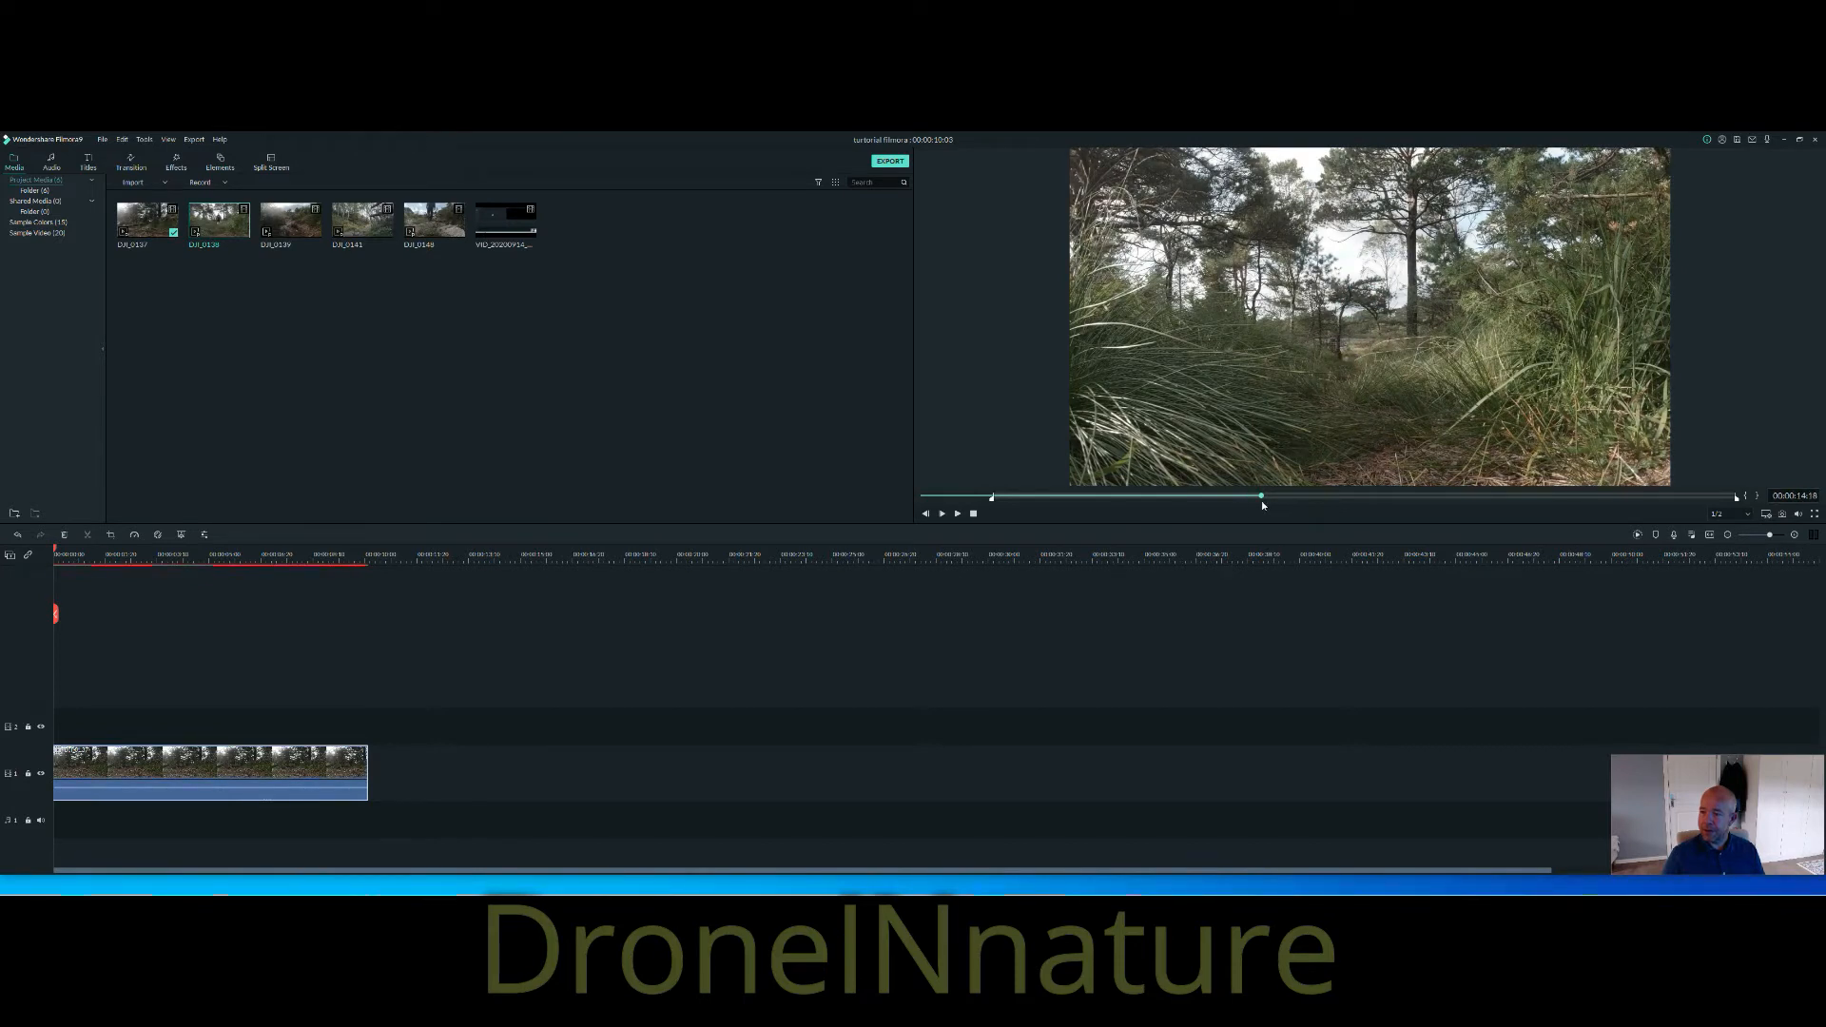
key(o)
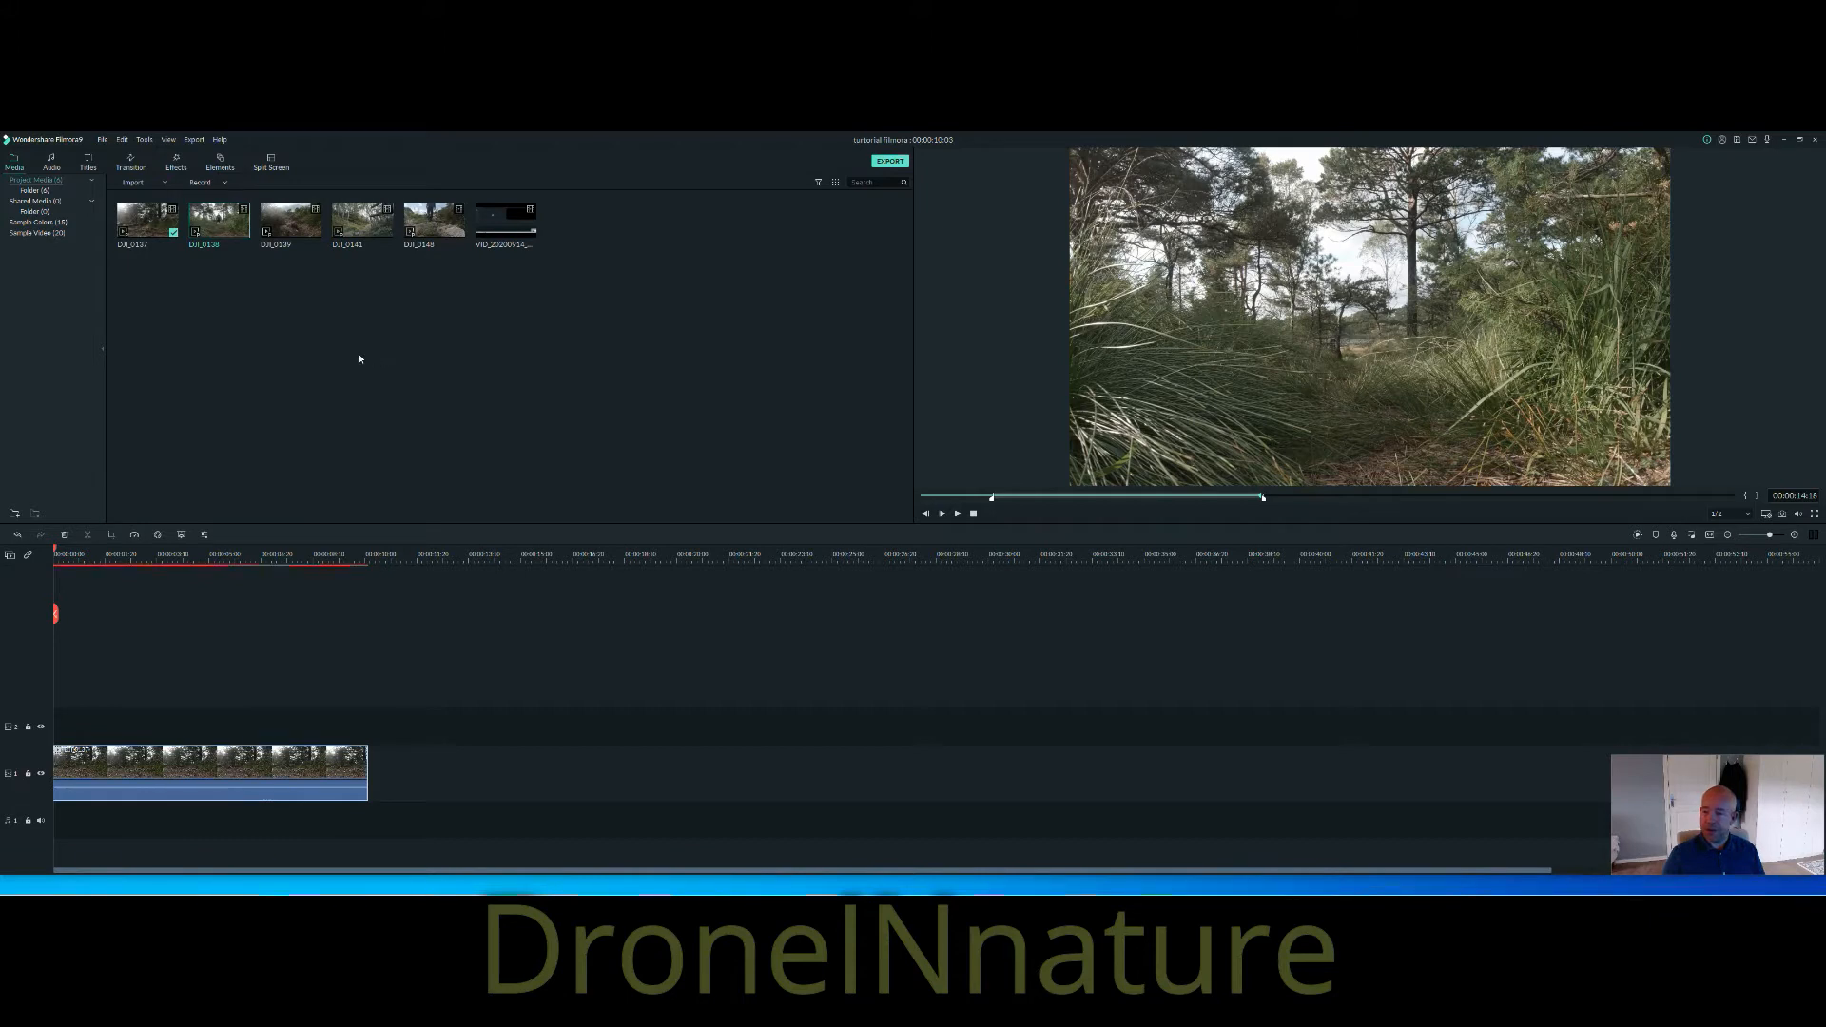
mouse_move(197, 230)
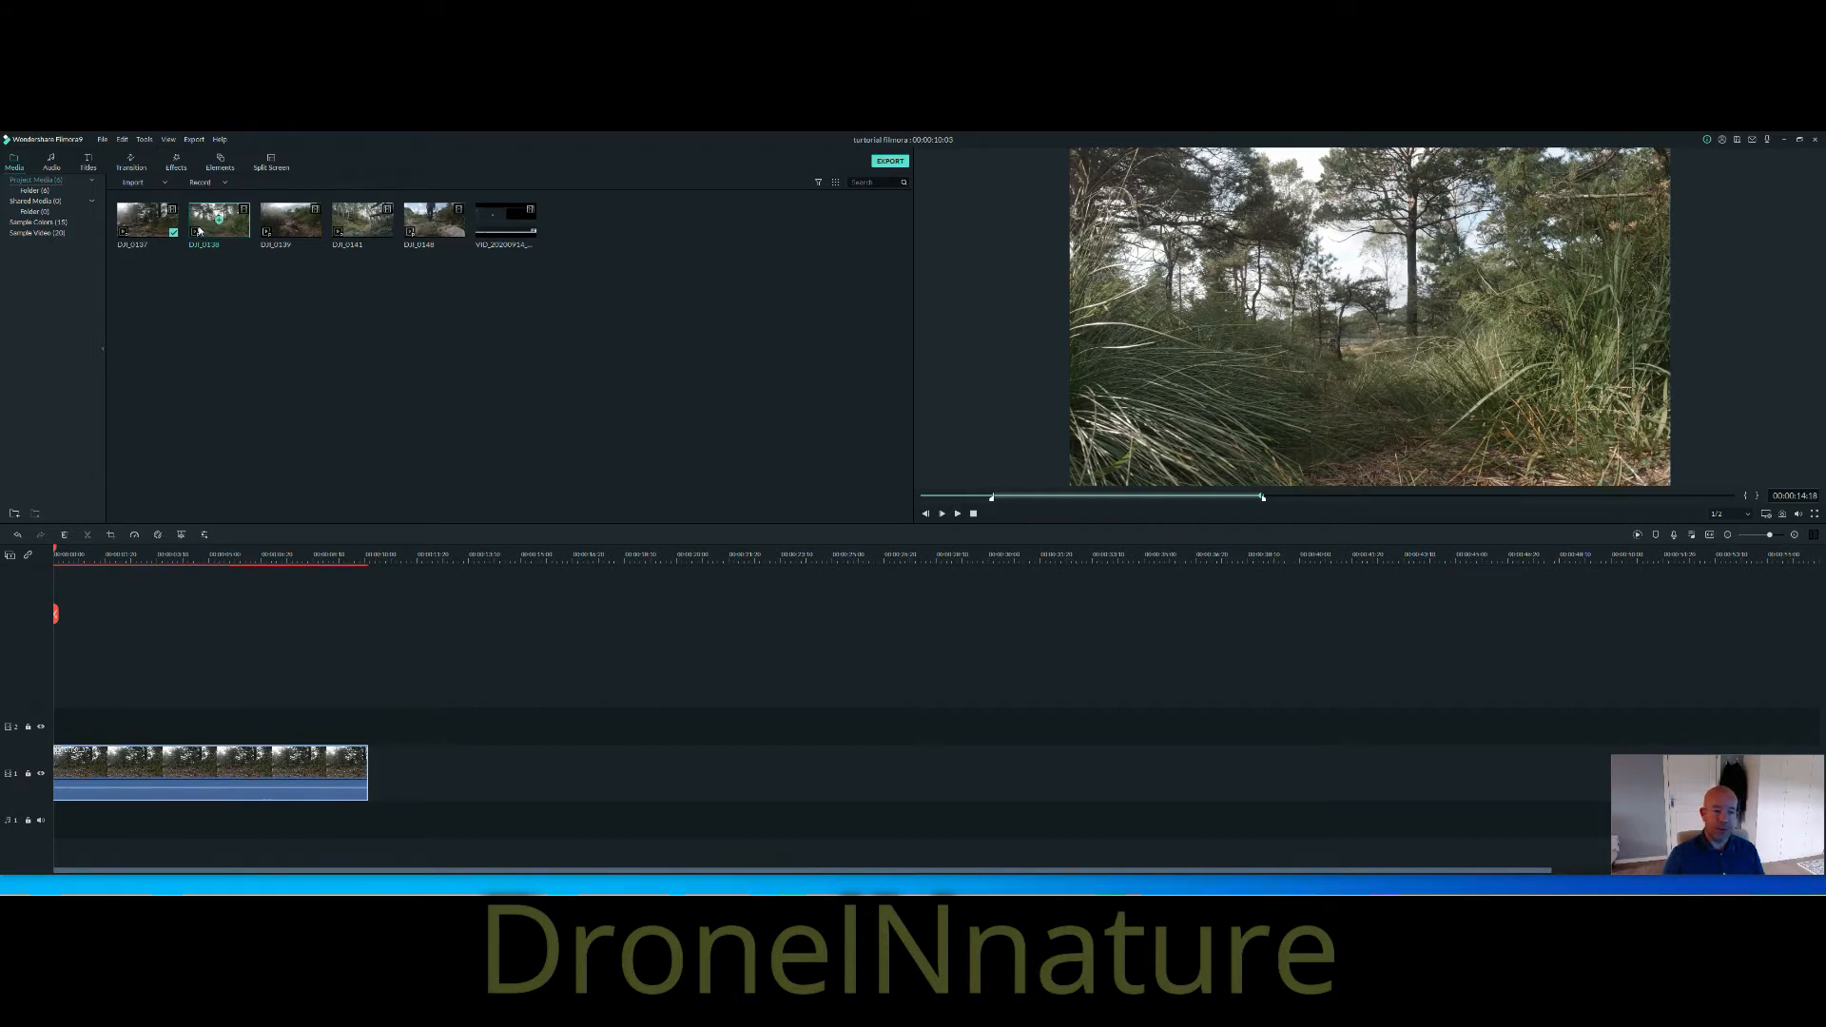
drag(198, 220, 383, 758)
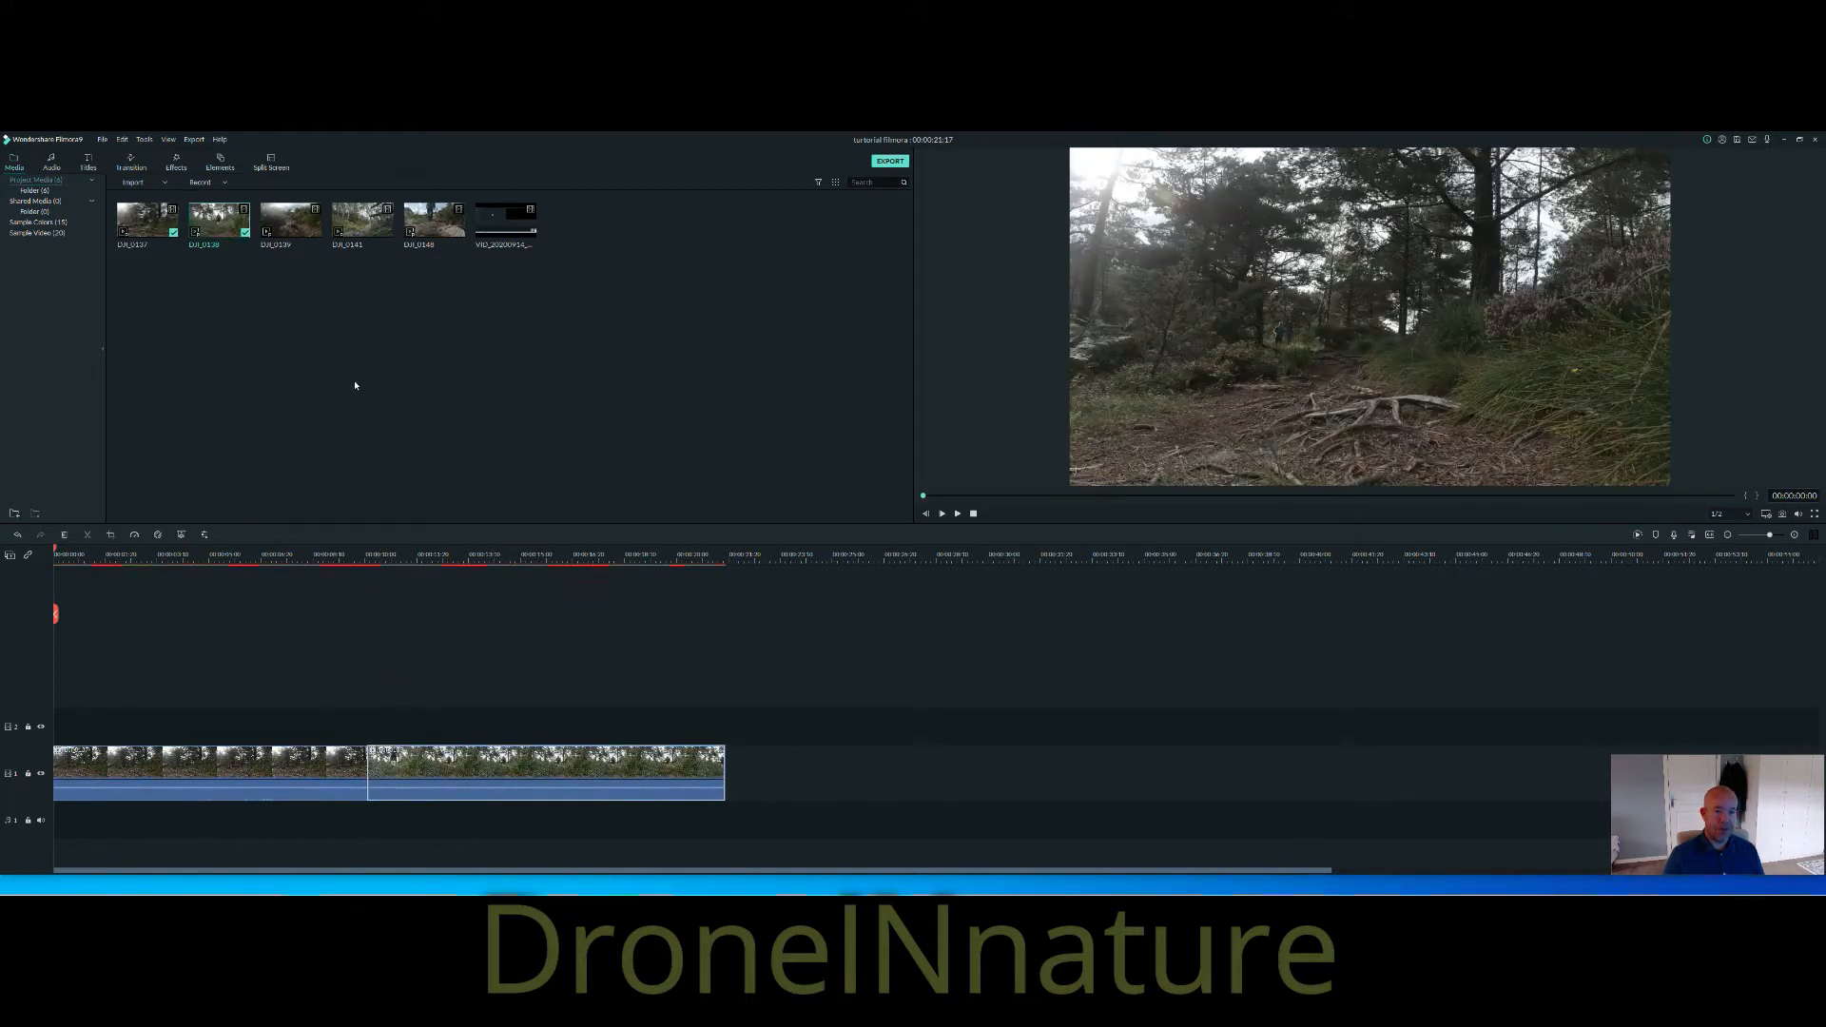
Preview the opening seconds of clip DJI_0139.
click(290, 221)
key(space)
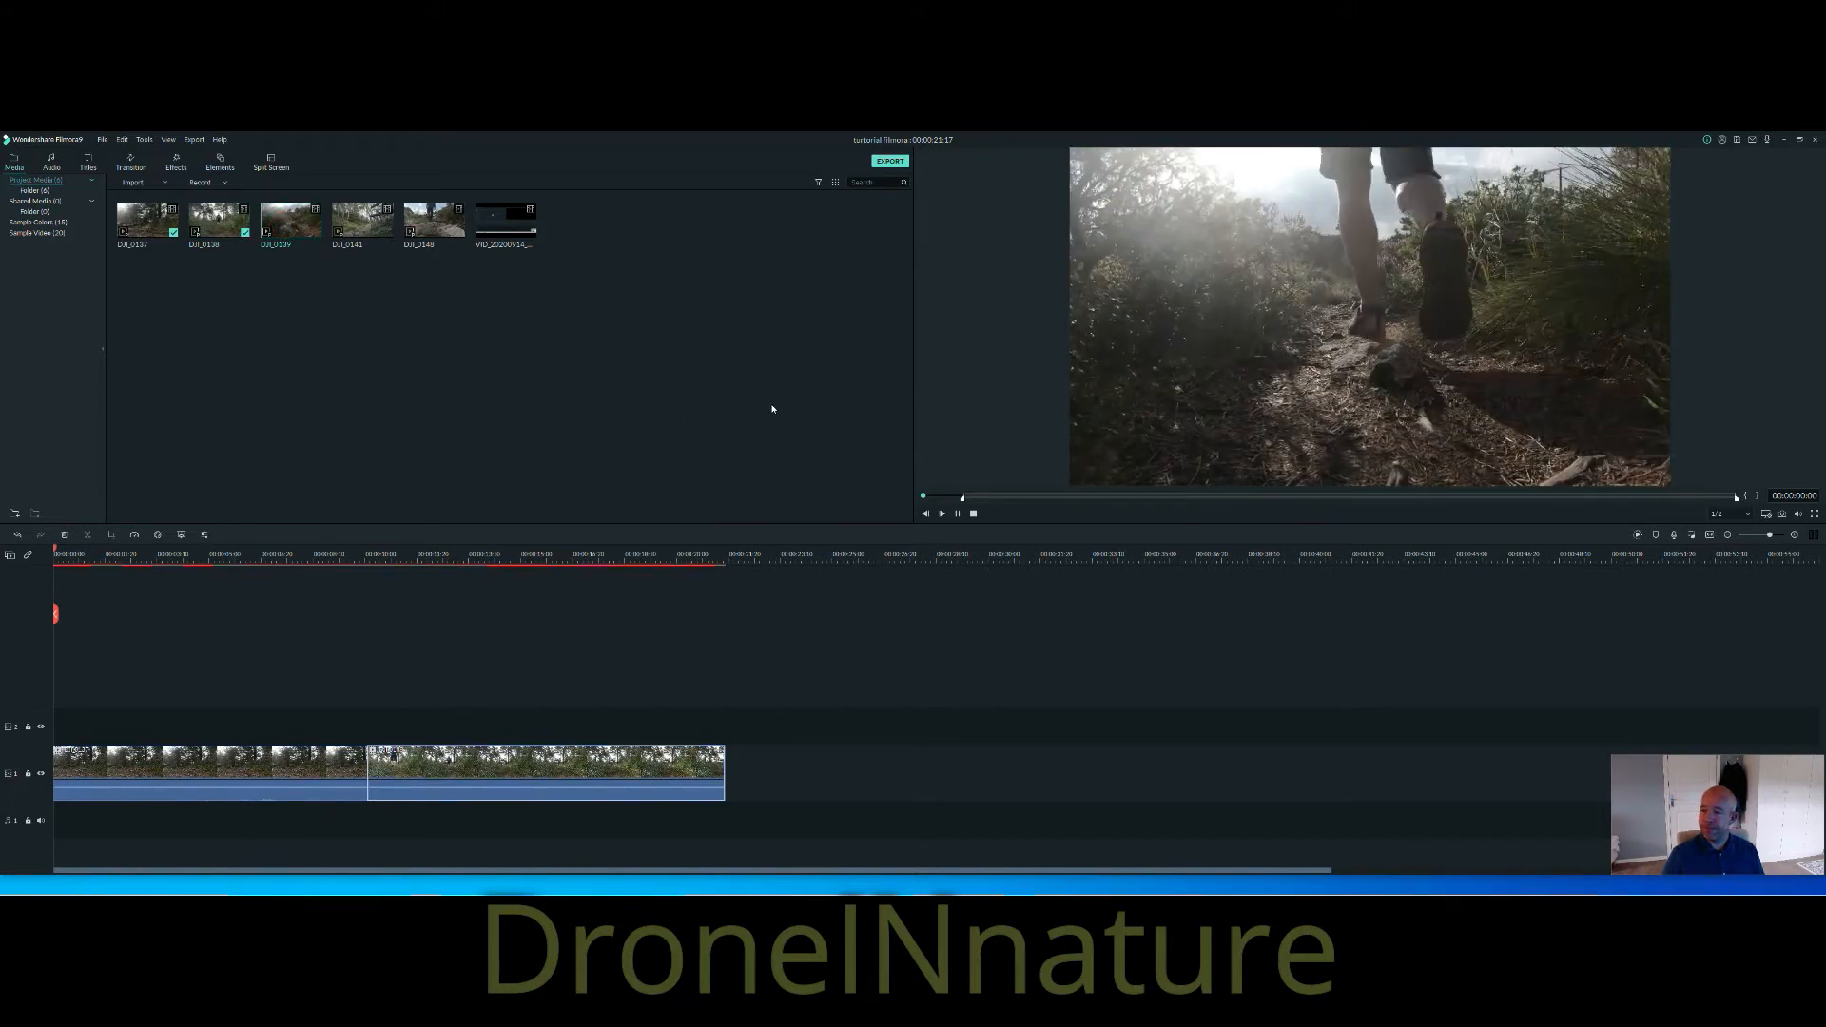
key(space)
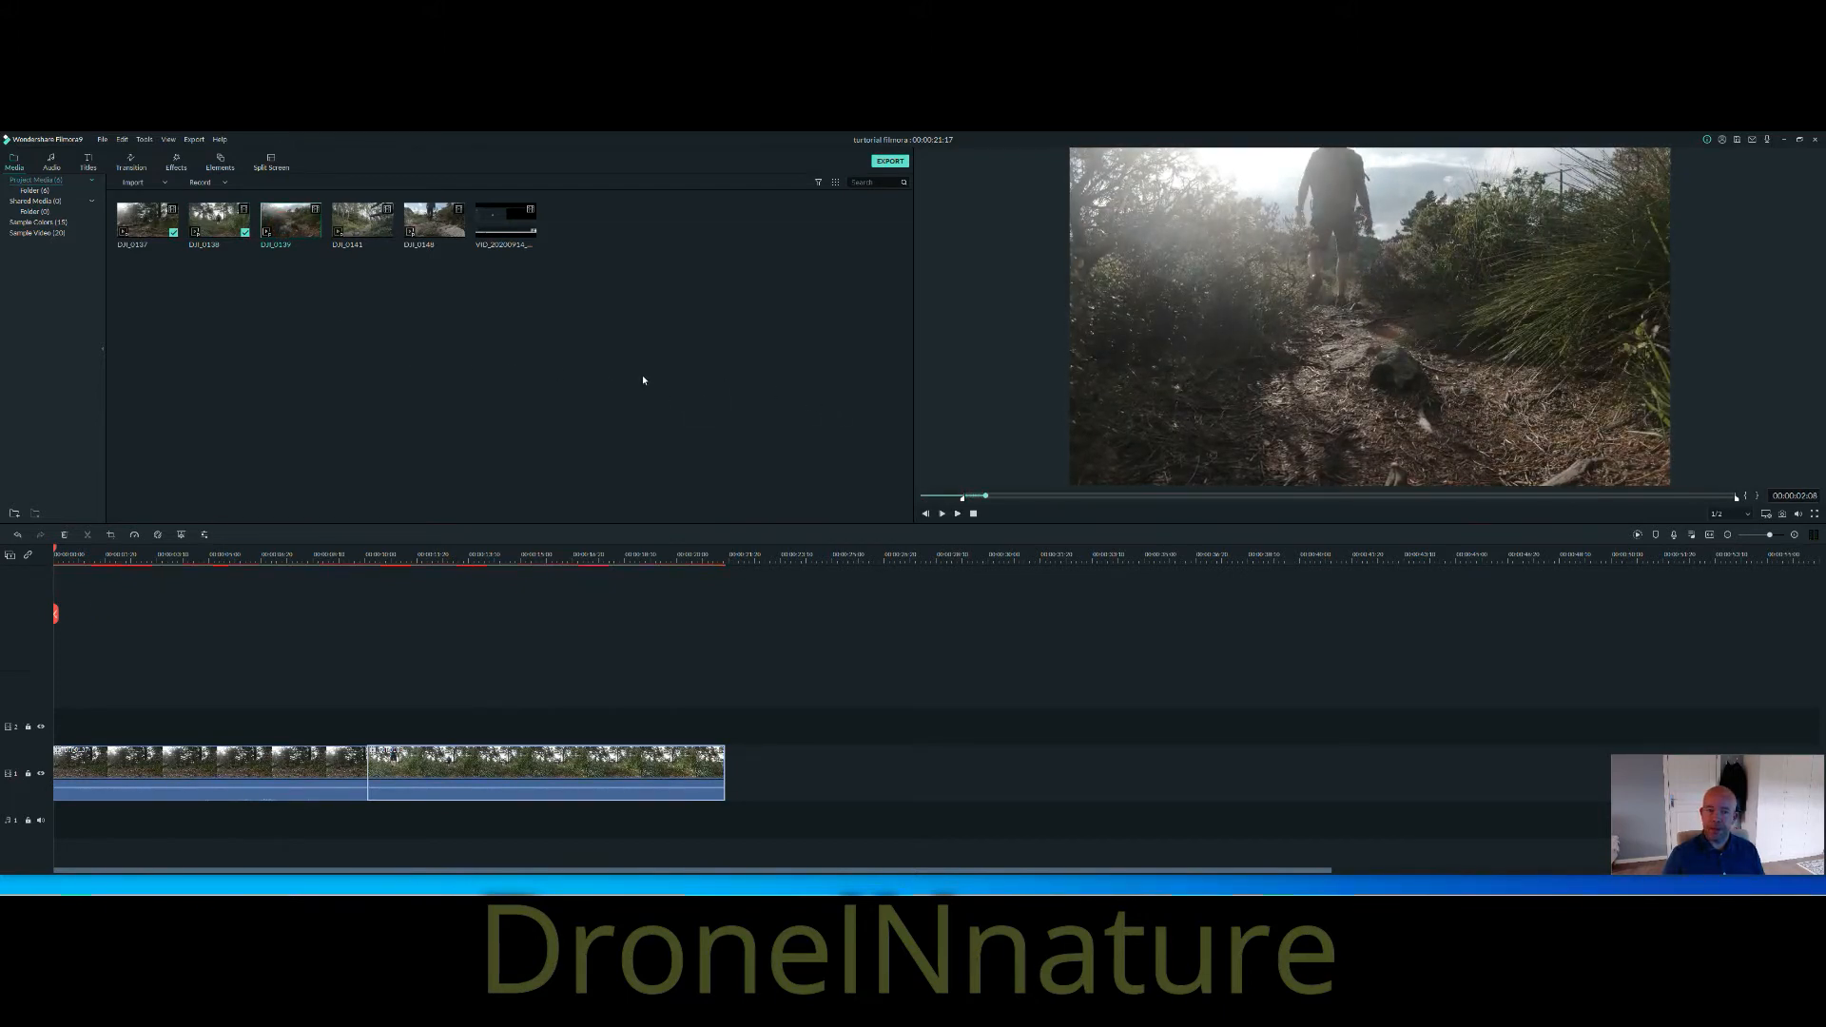
Mark clip DJI_0141 from 00:00:13:01 to 00:00:25:05 and append it after the second clip on video track 1.
double_click(340, 221)
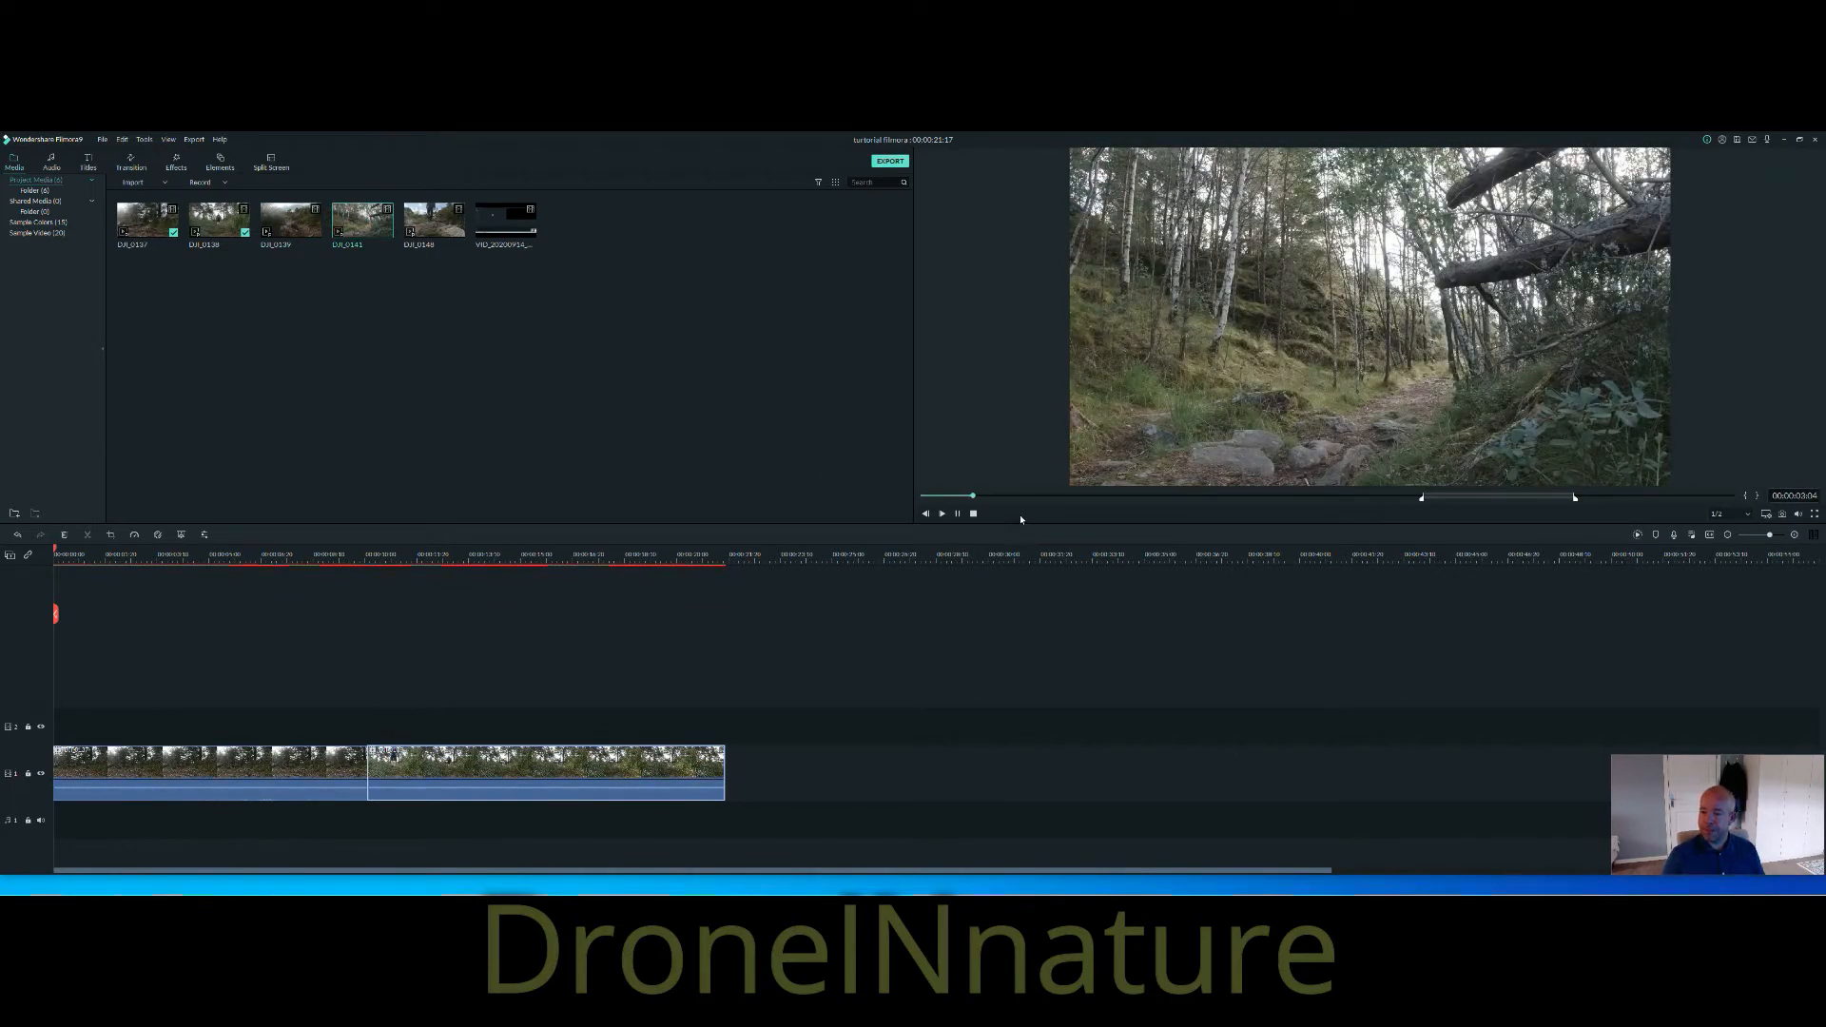
drag(984, 494, 1133, 536)
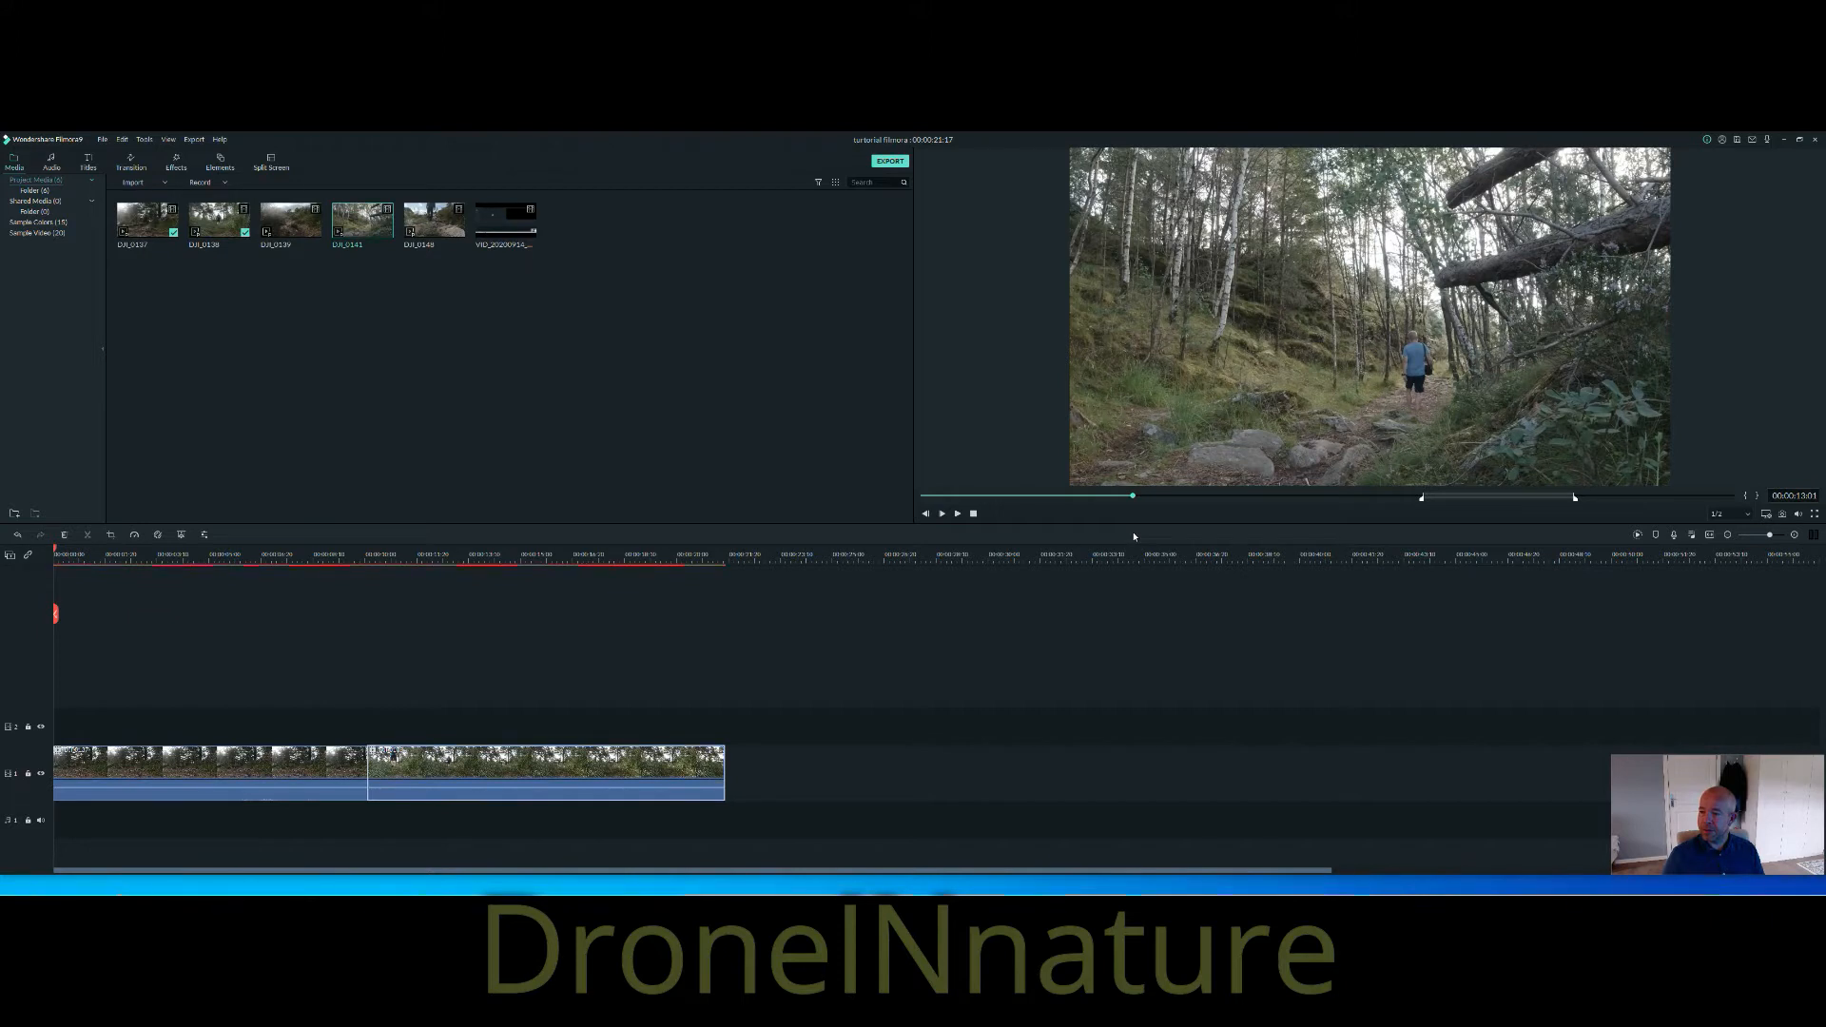
key(i)
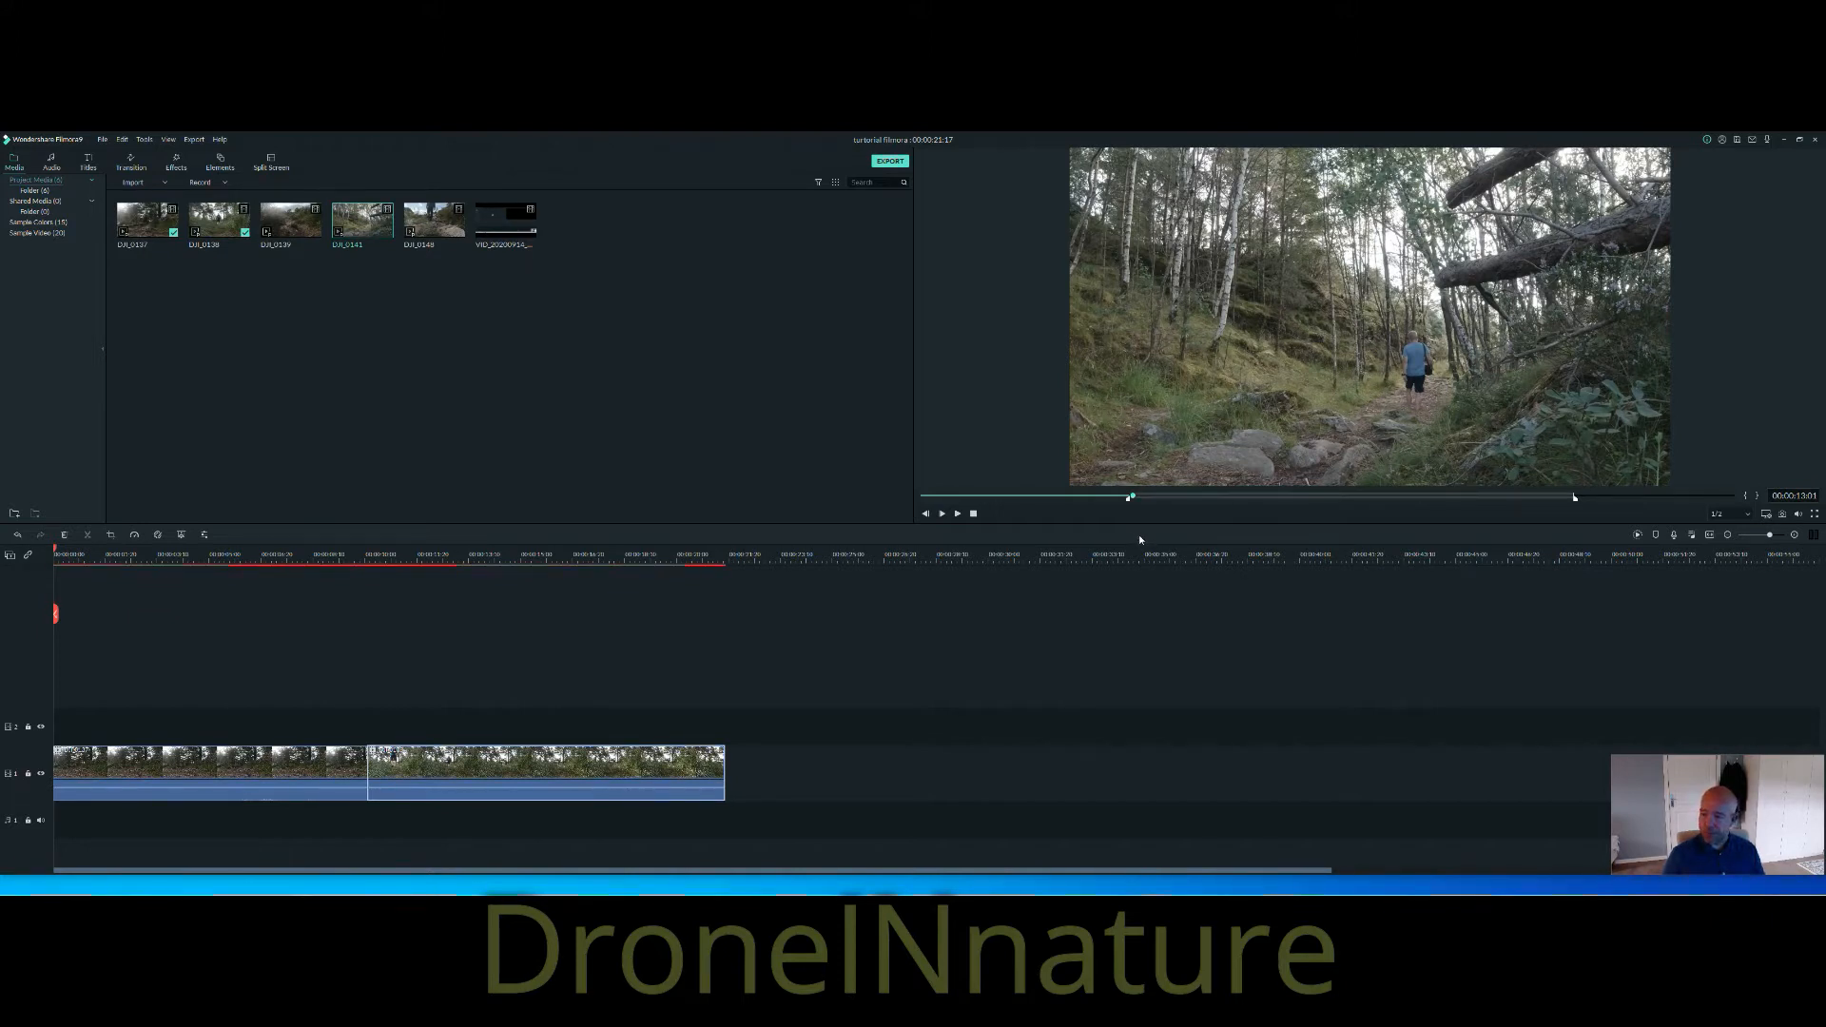
key(space)
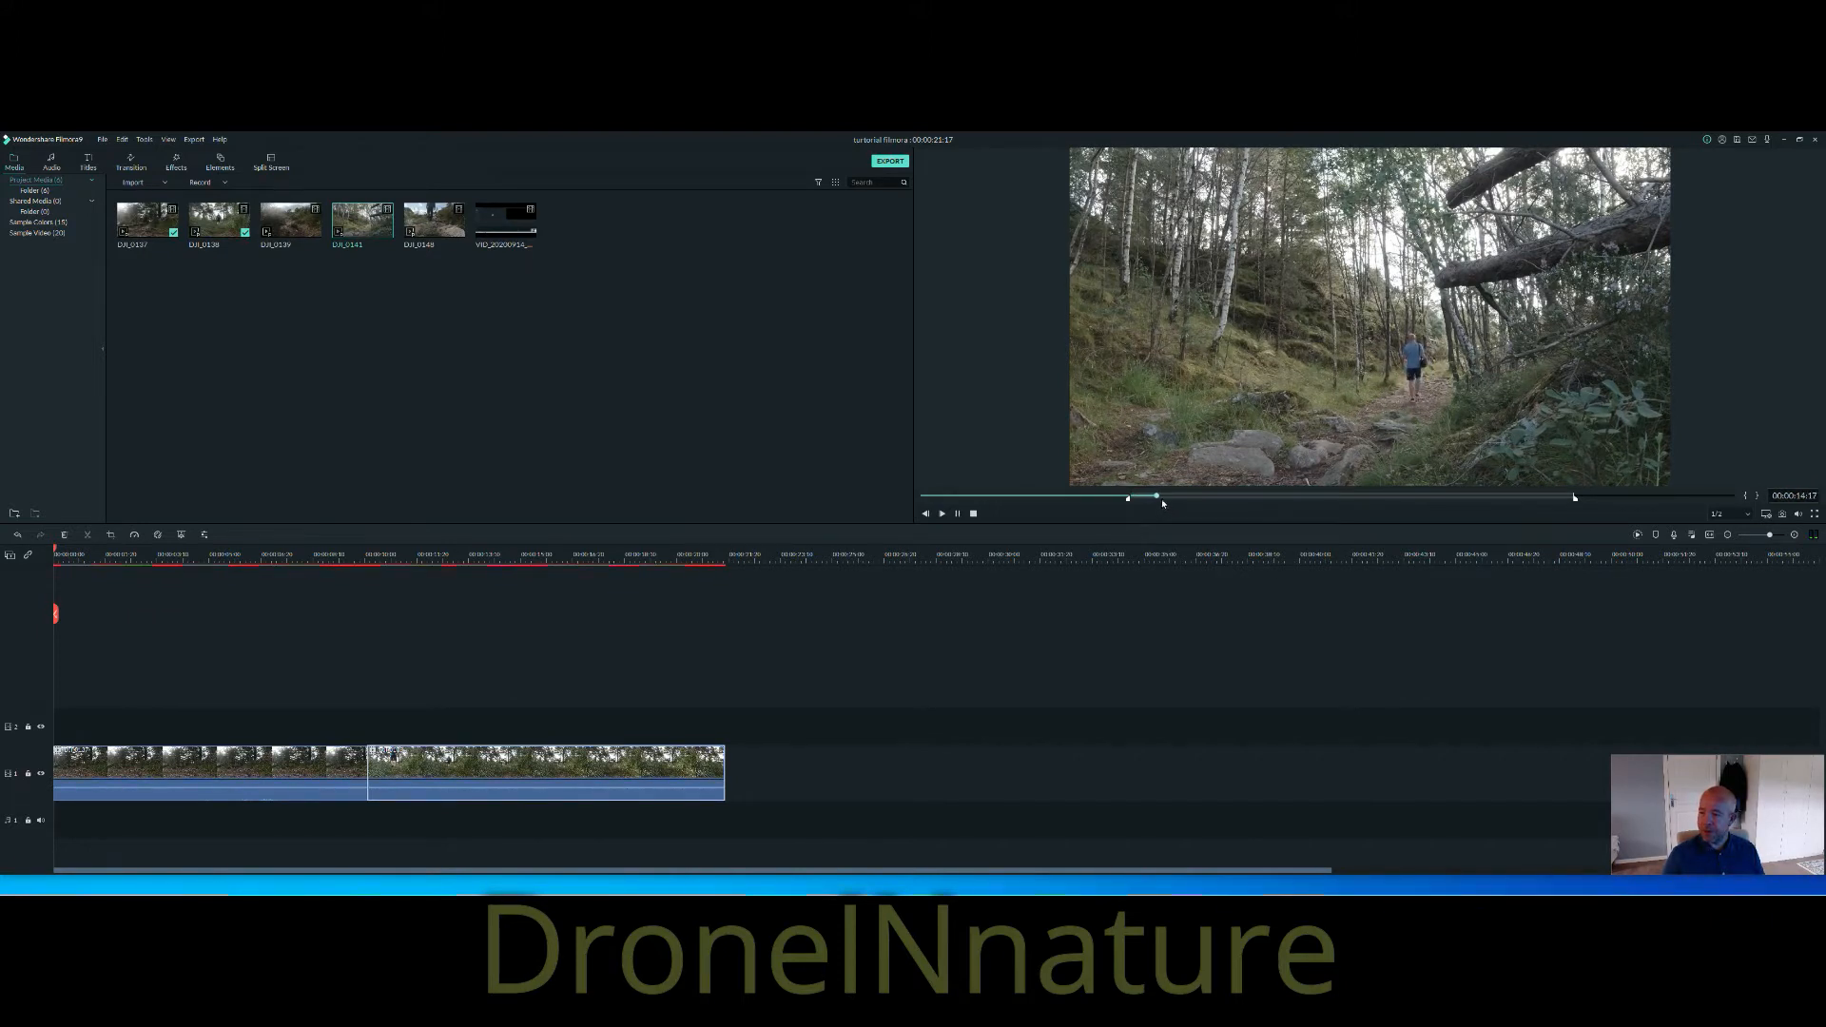
drag(1158, 497, 1326, 512)
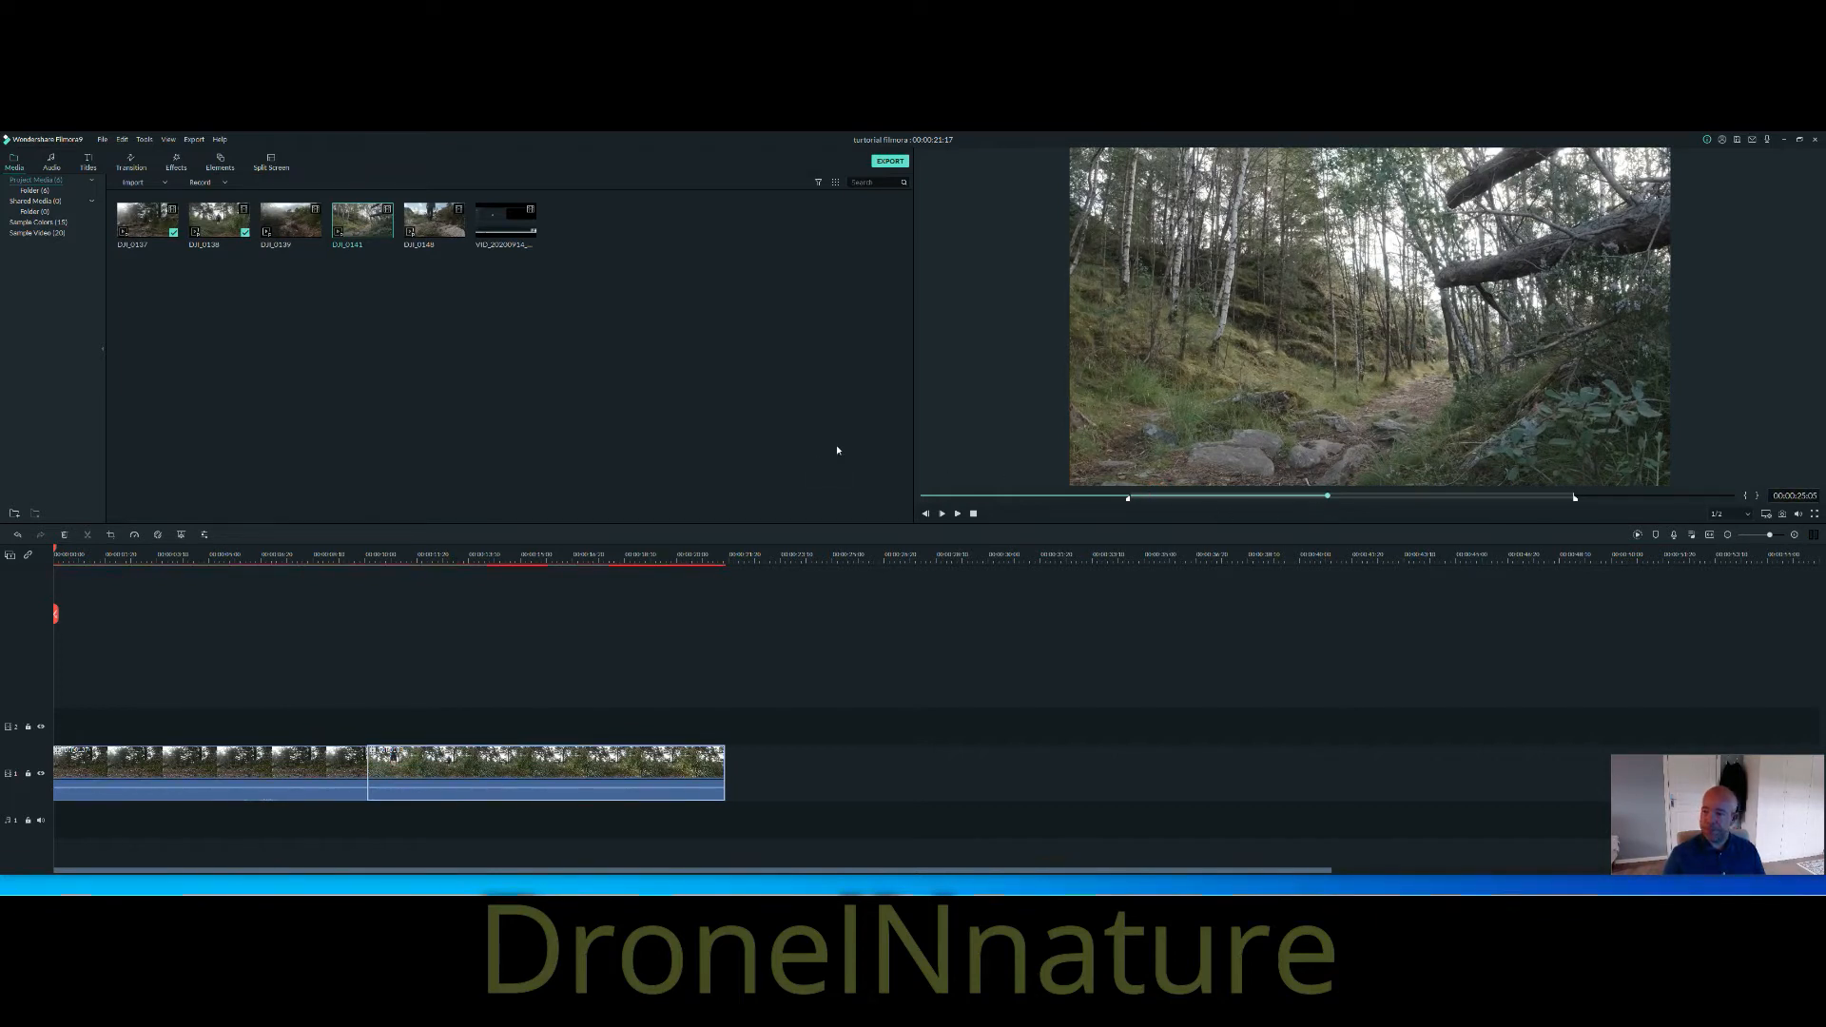
key(o)
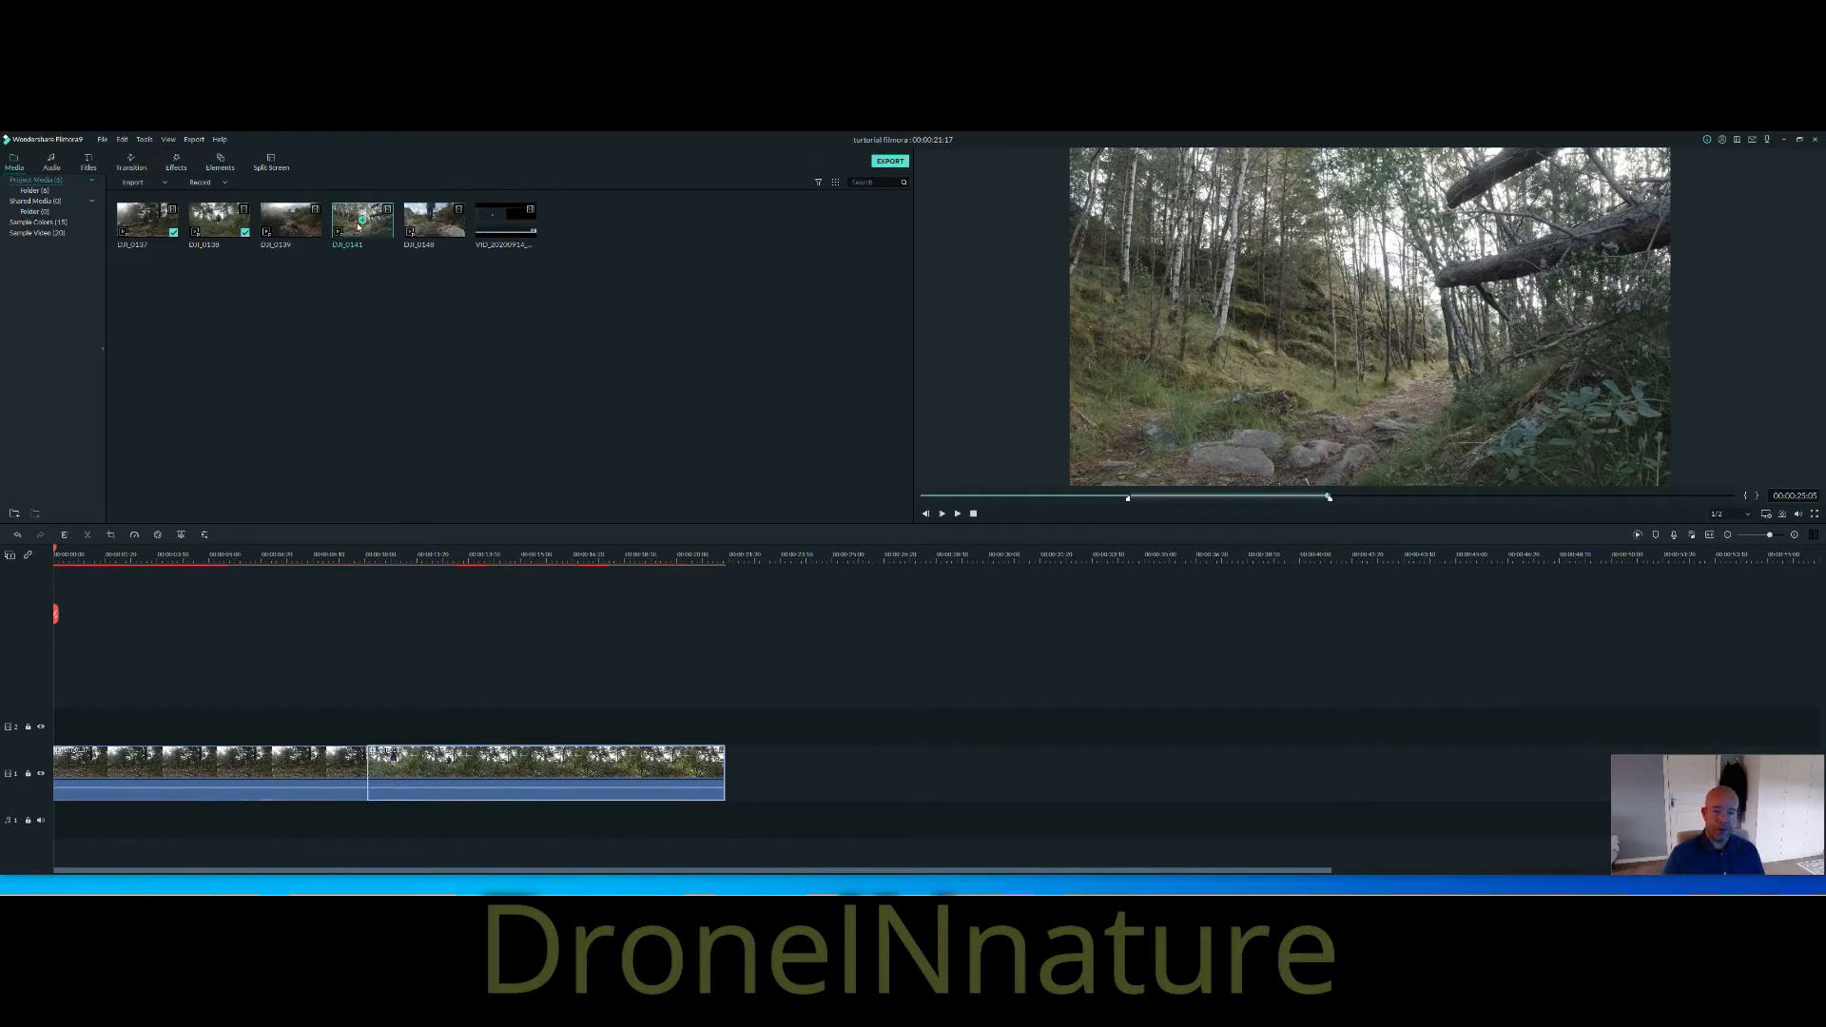
drag(359, 226, 725, 758)
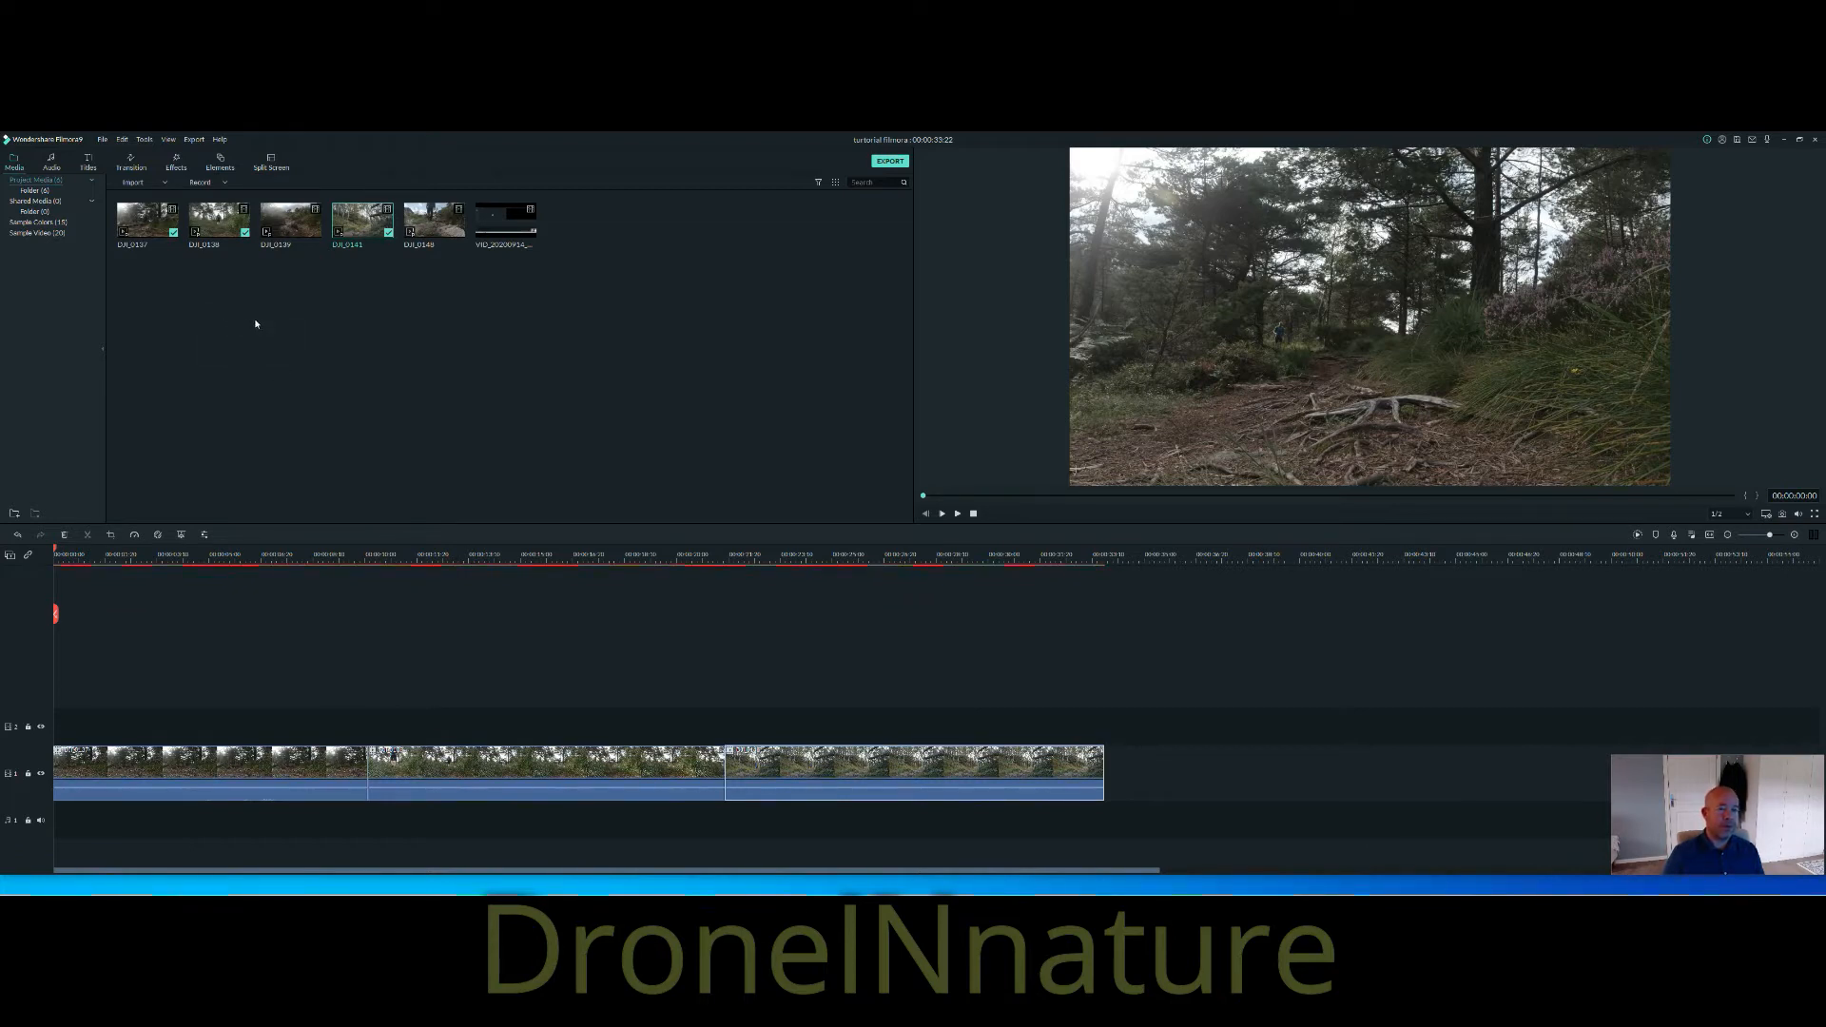
Look through the effects library and the full list of available transitions.
click(175, 161)
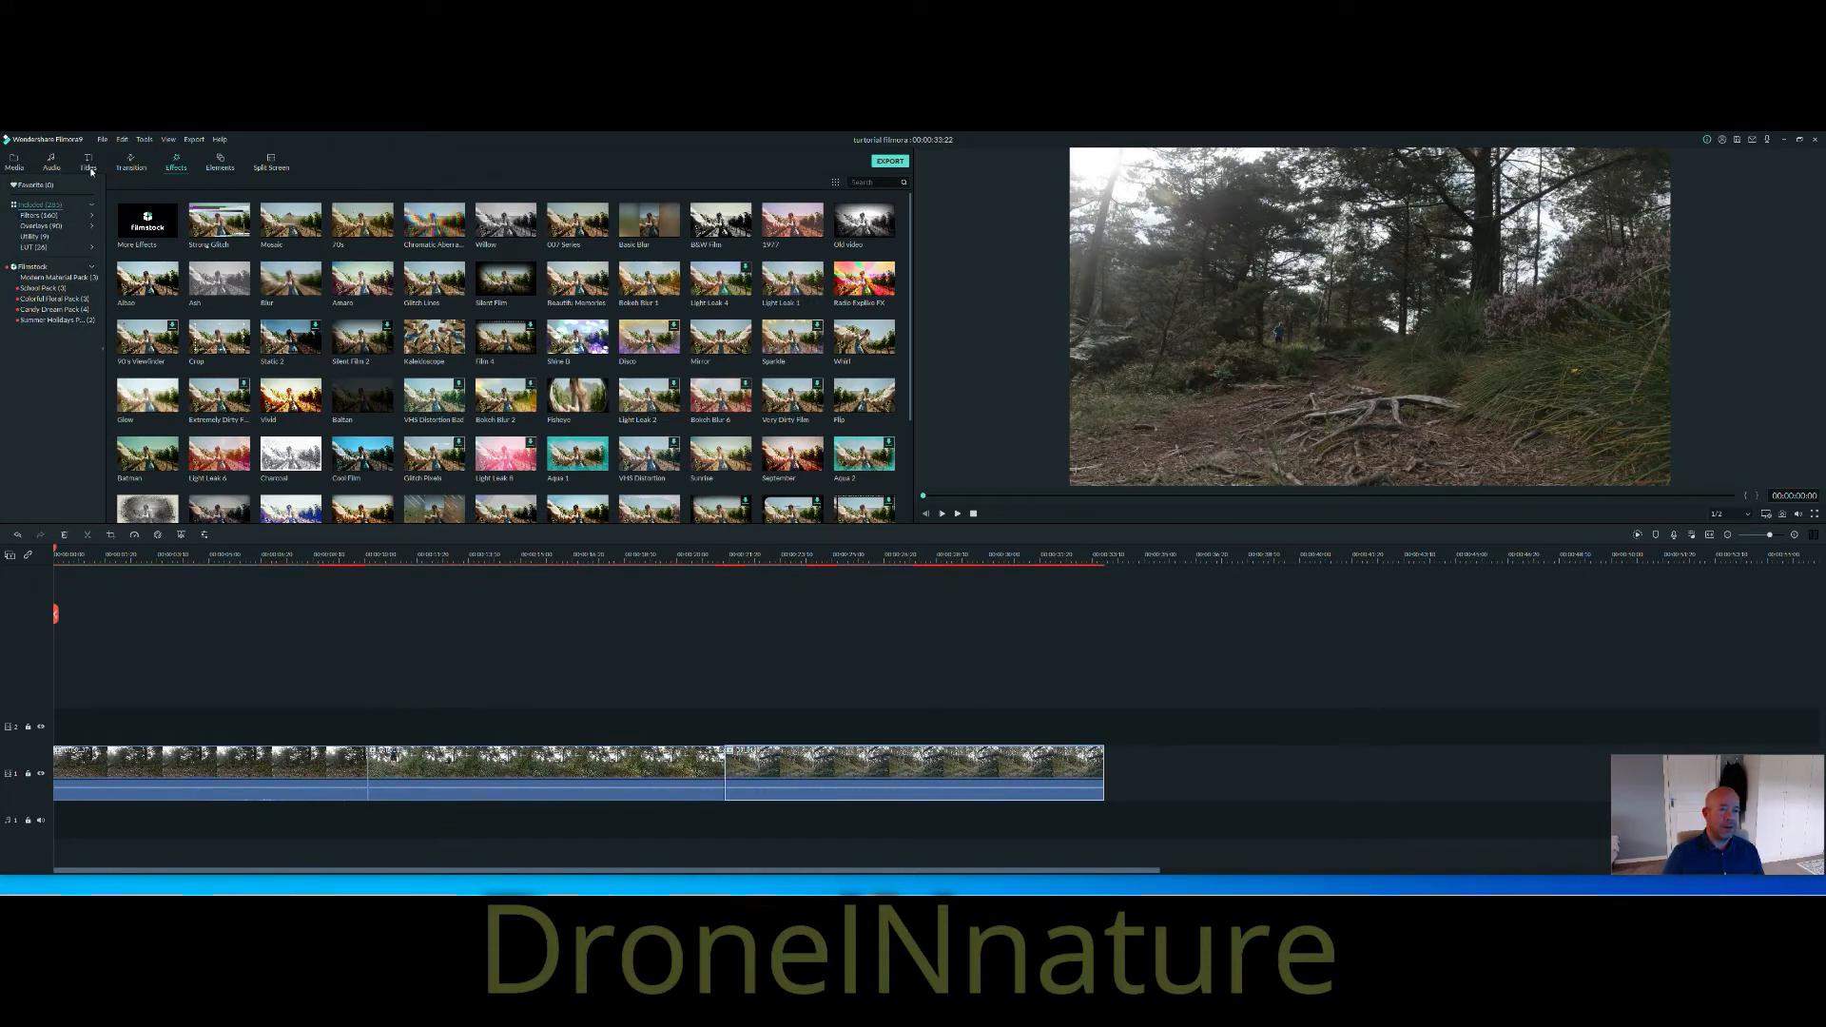
click(130, 164)
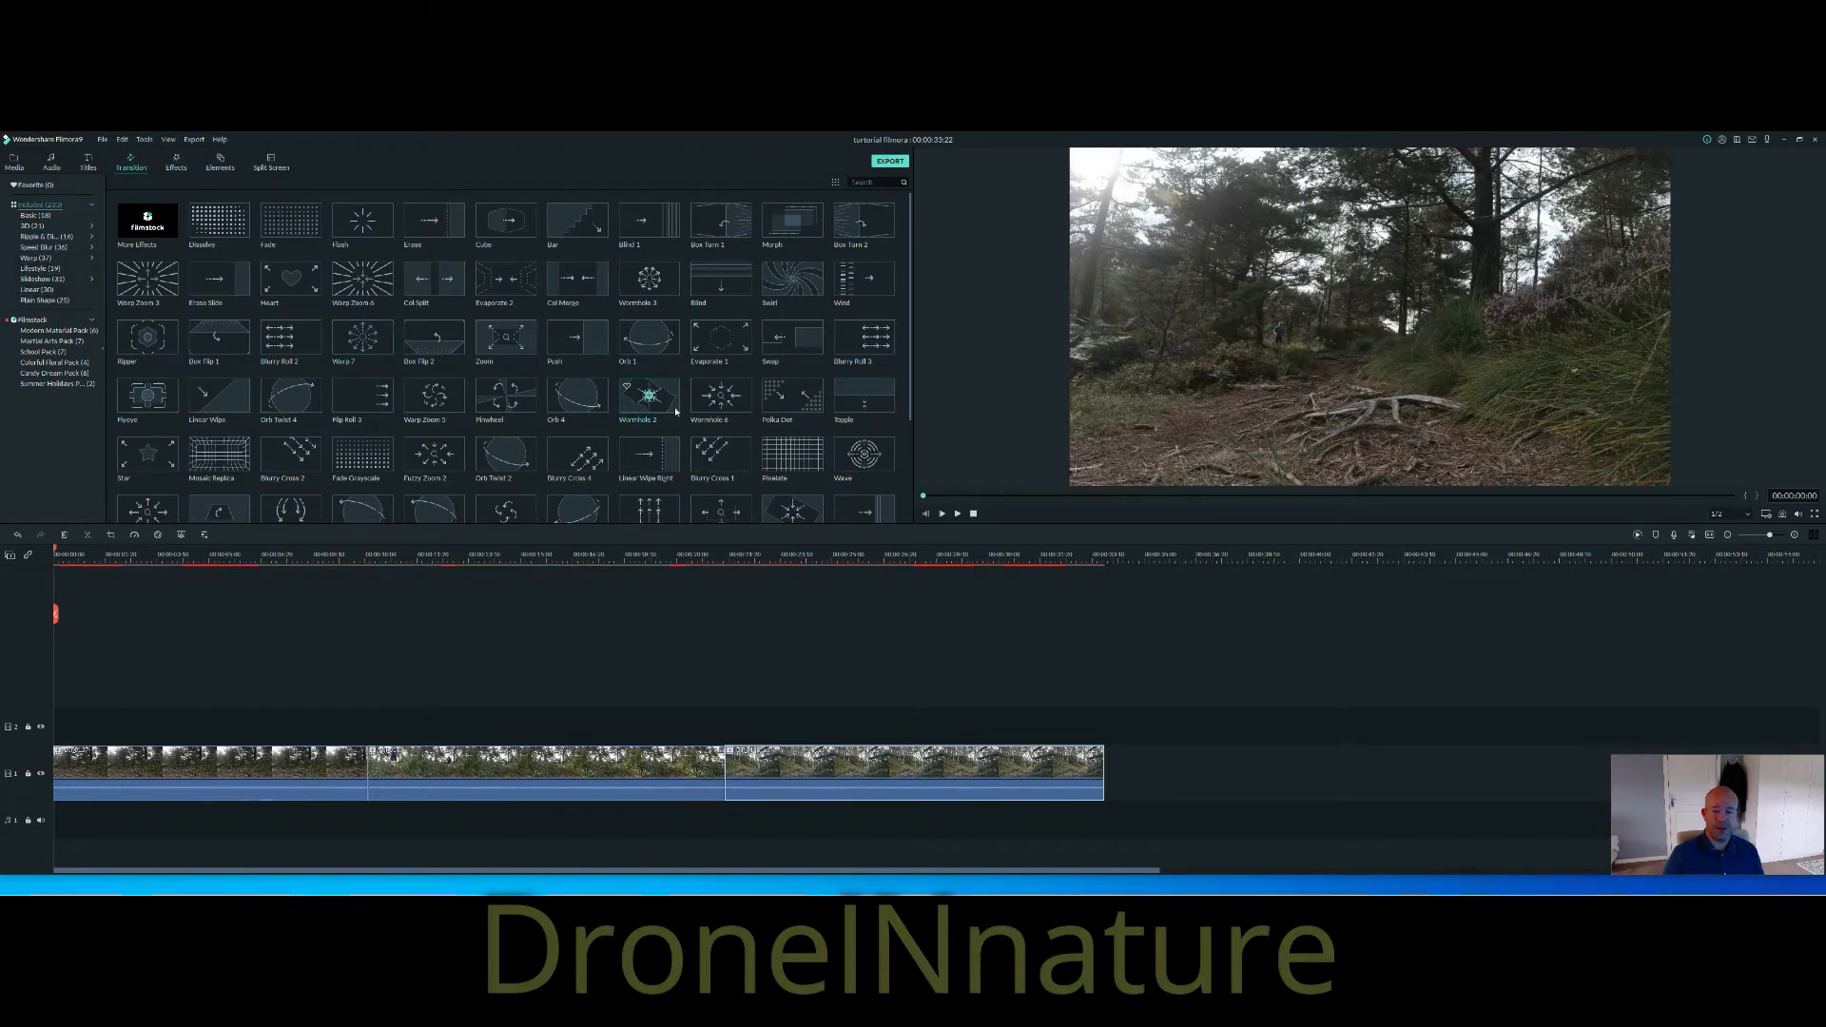
scroll(675, 407, down, 10)
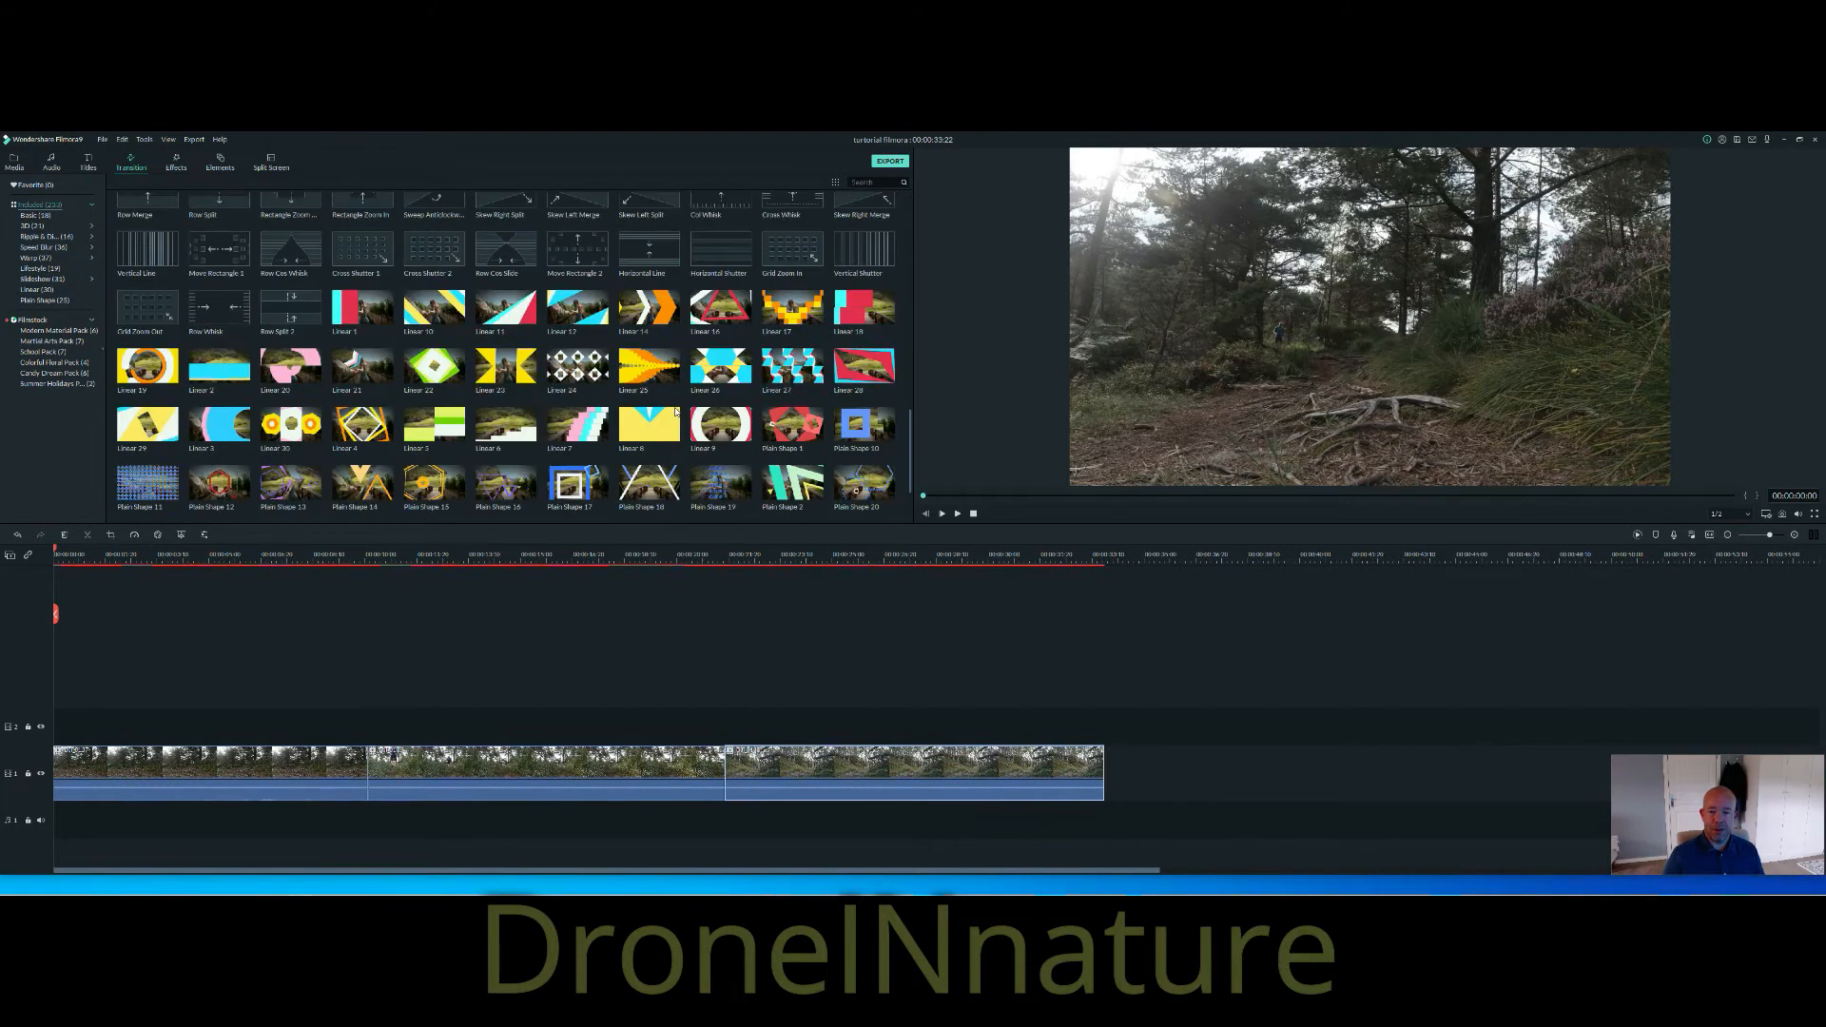
scroll(675, 410, up, 10)
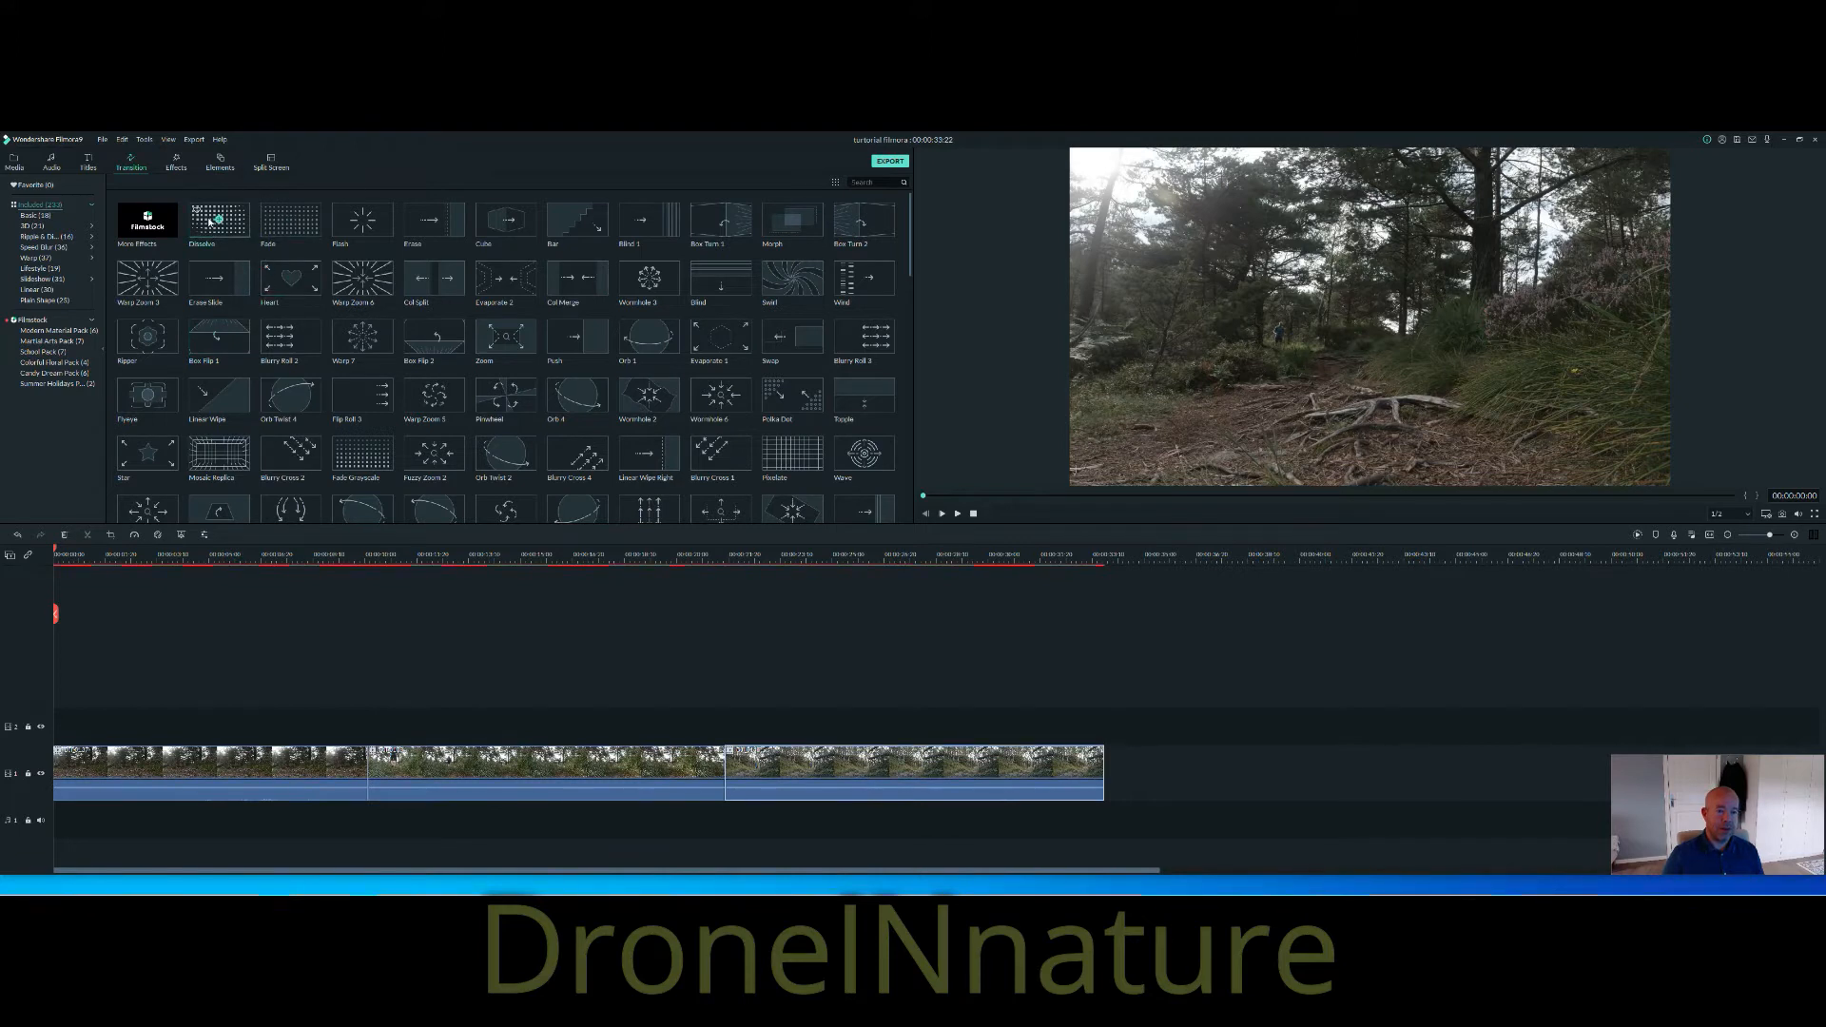
Add a Dissolve transition between the first and second clips and a Fade transition between the second and third clips.
drag(209, 220, 369, 775)
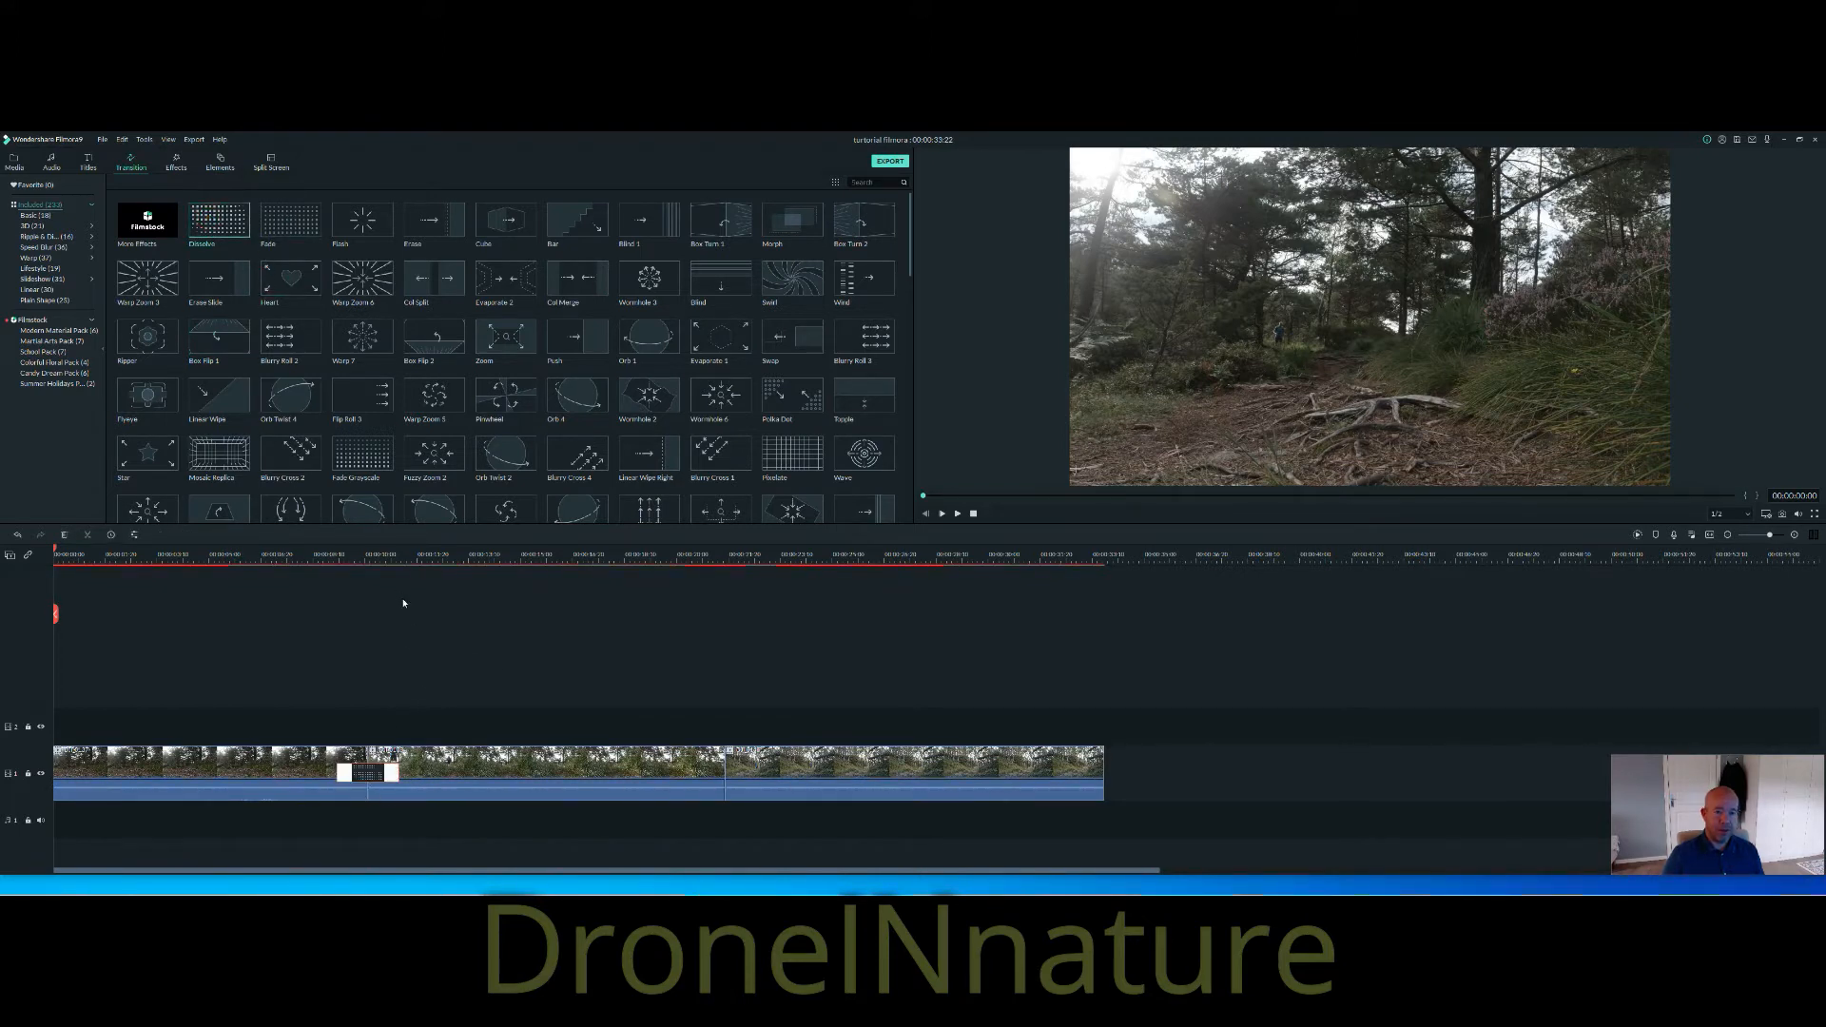
click(274, 220)
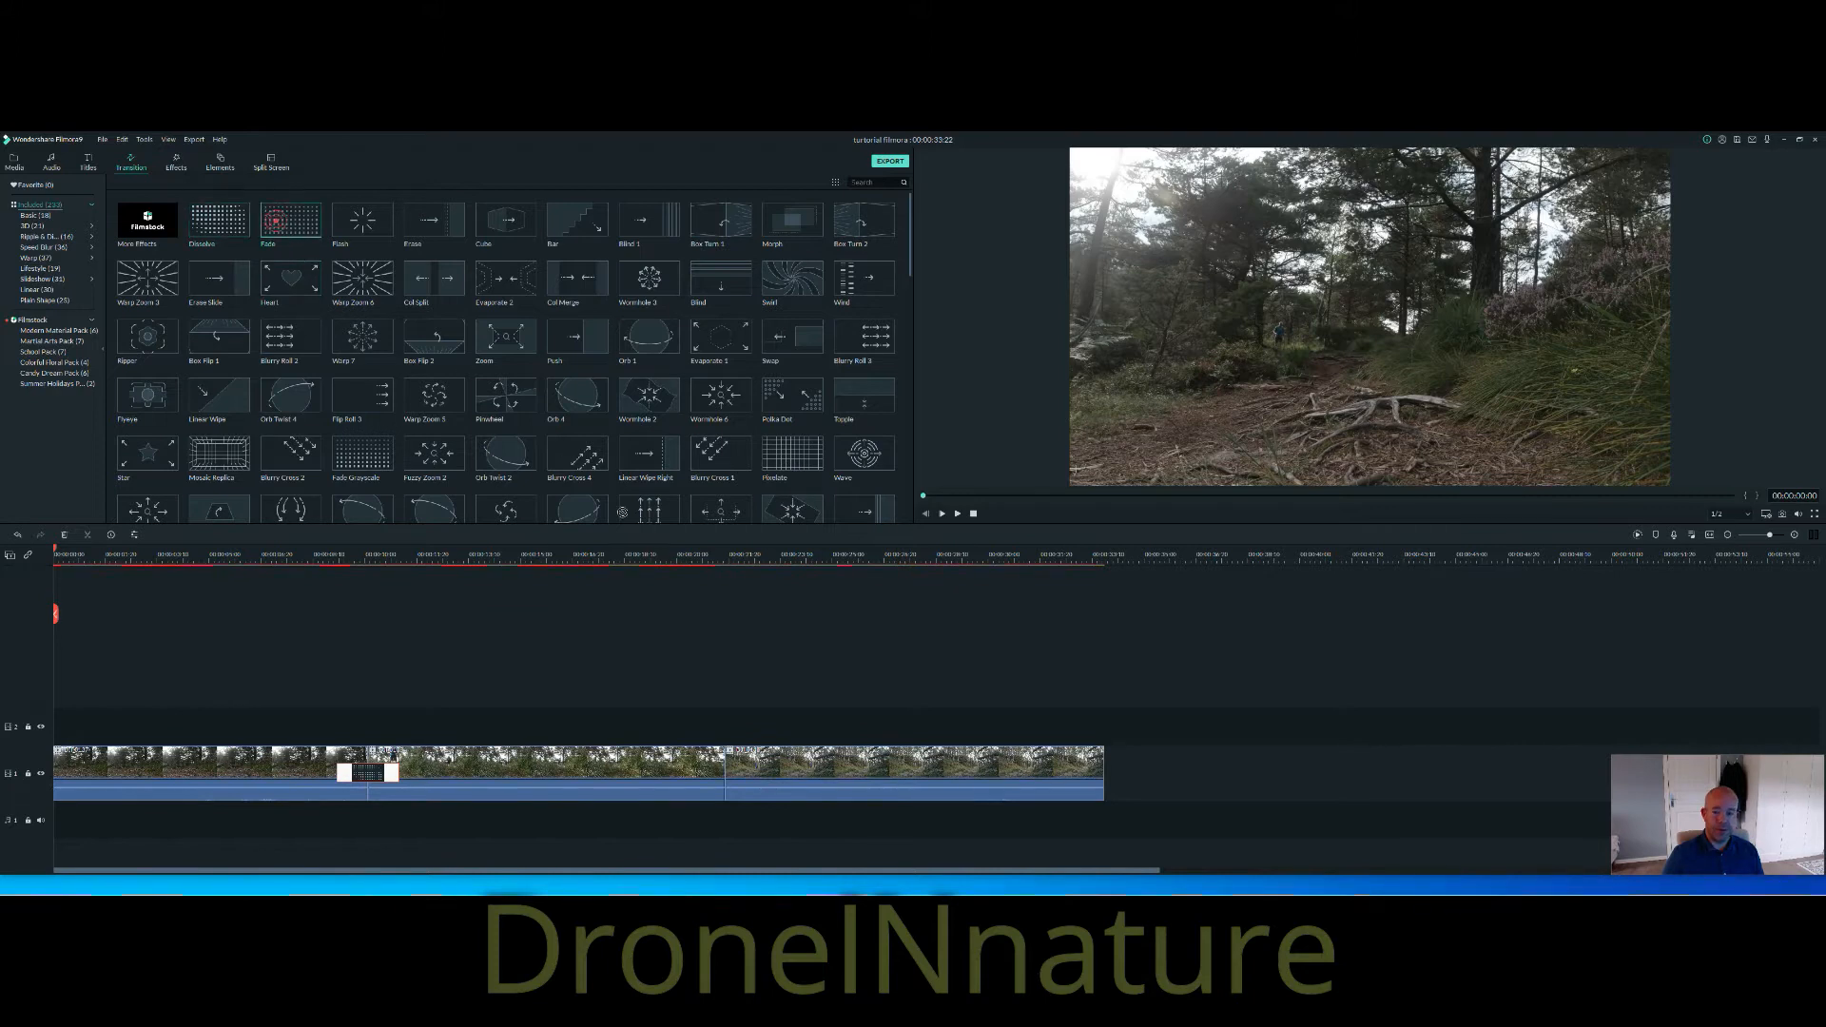
drag(275, 220, 722, 760)
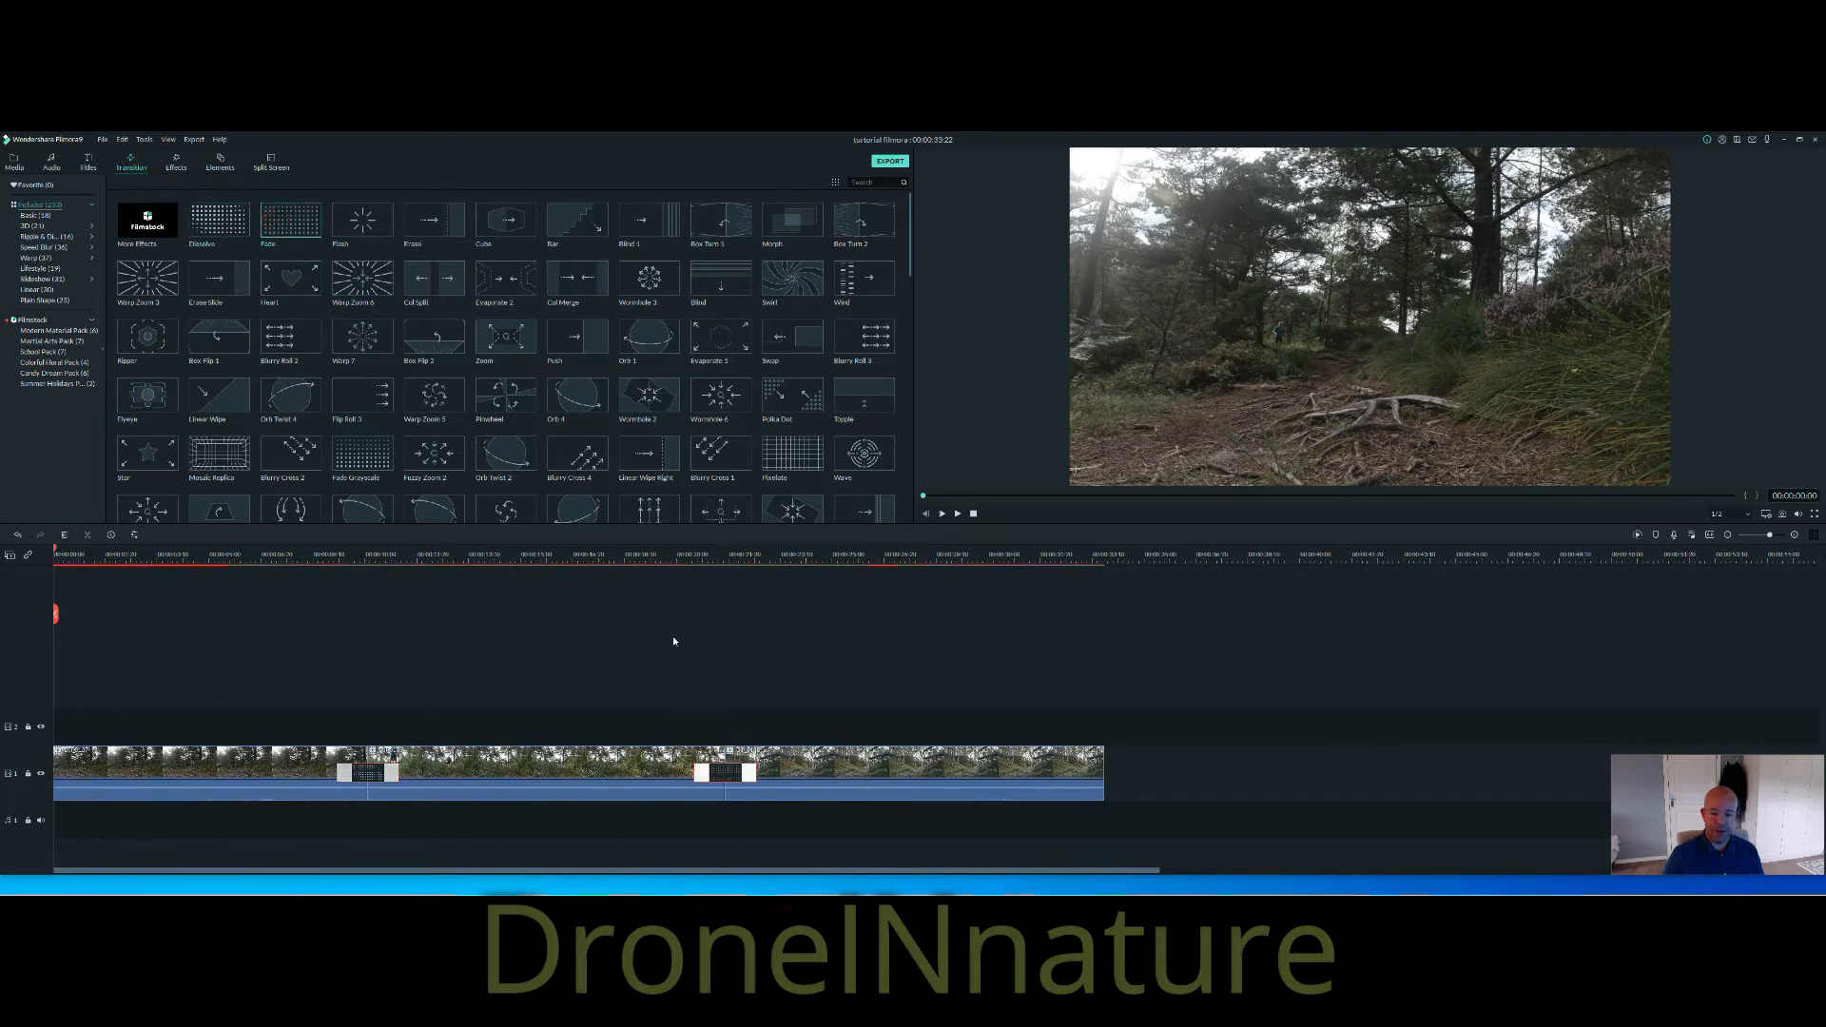
click(386, 777)
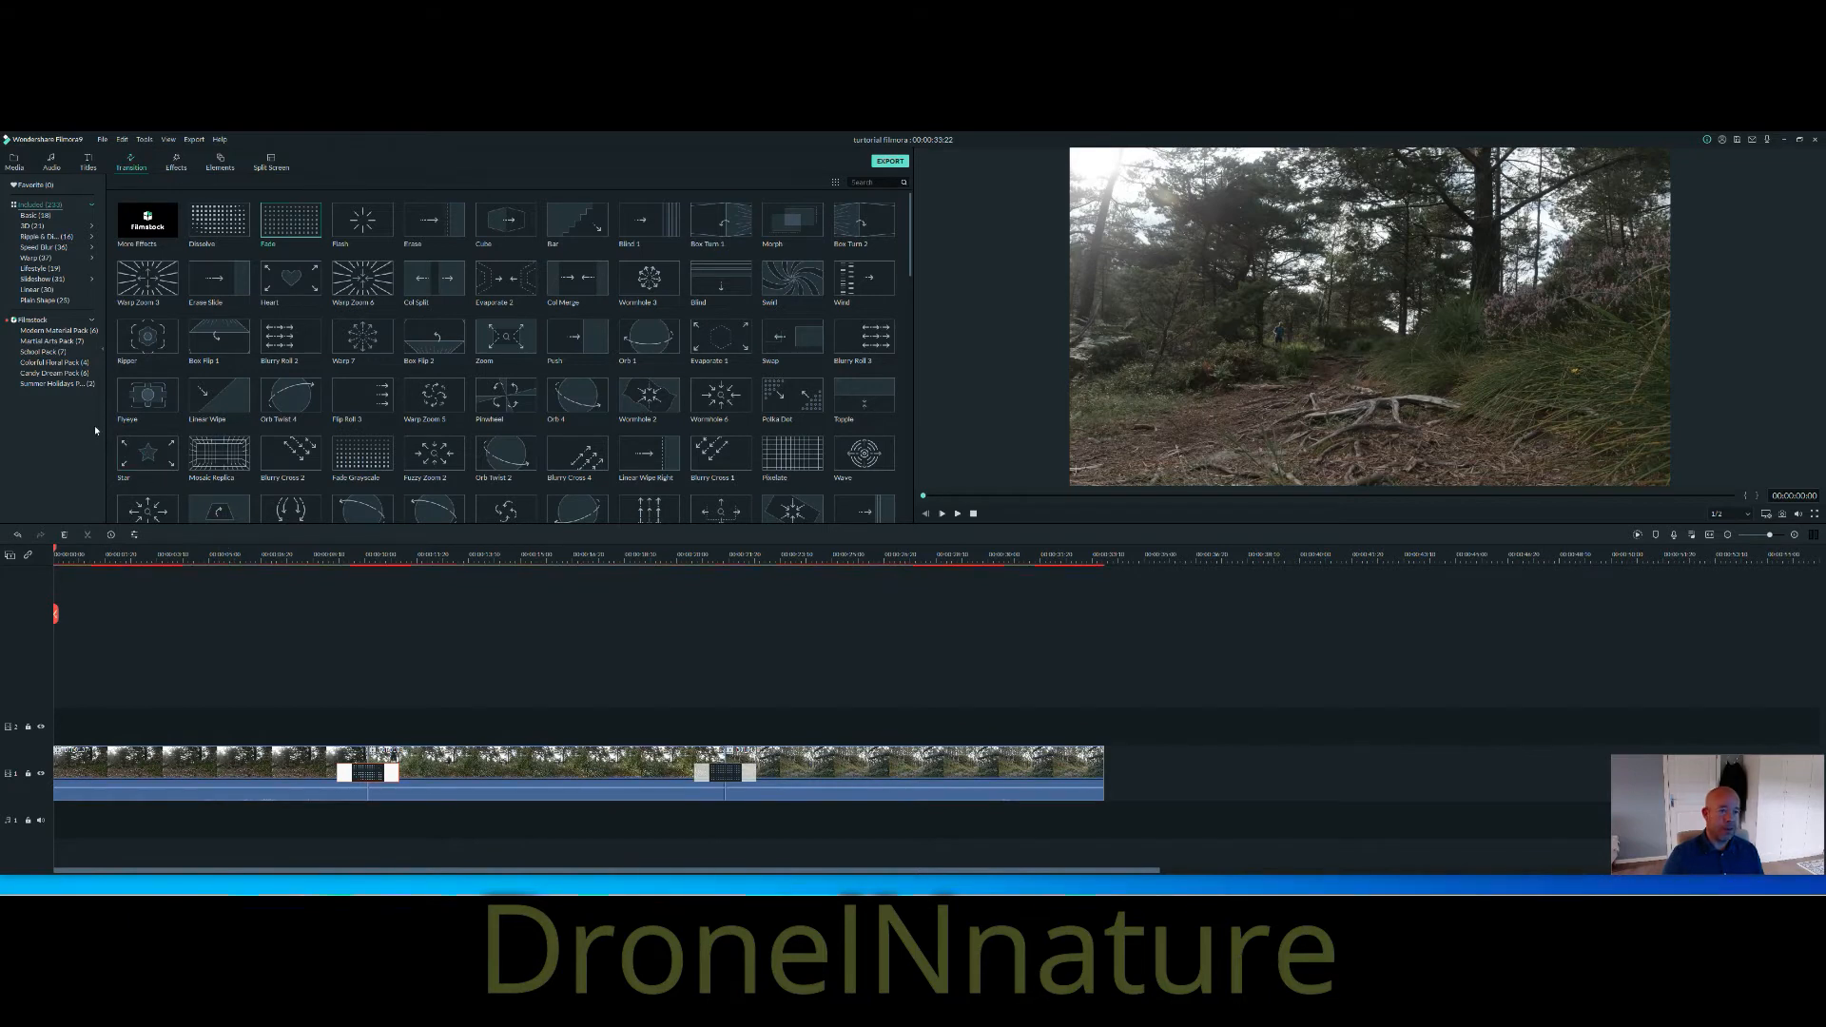
Browse the included titles and place the Default Title at the start of video track 2.
click(87, 161)
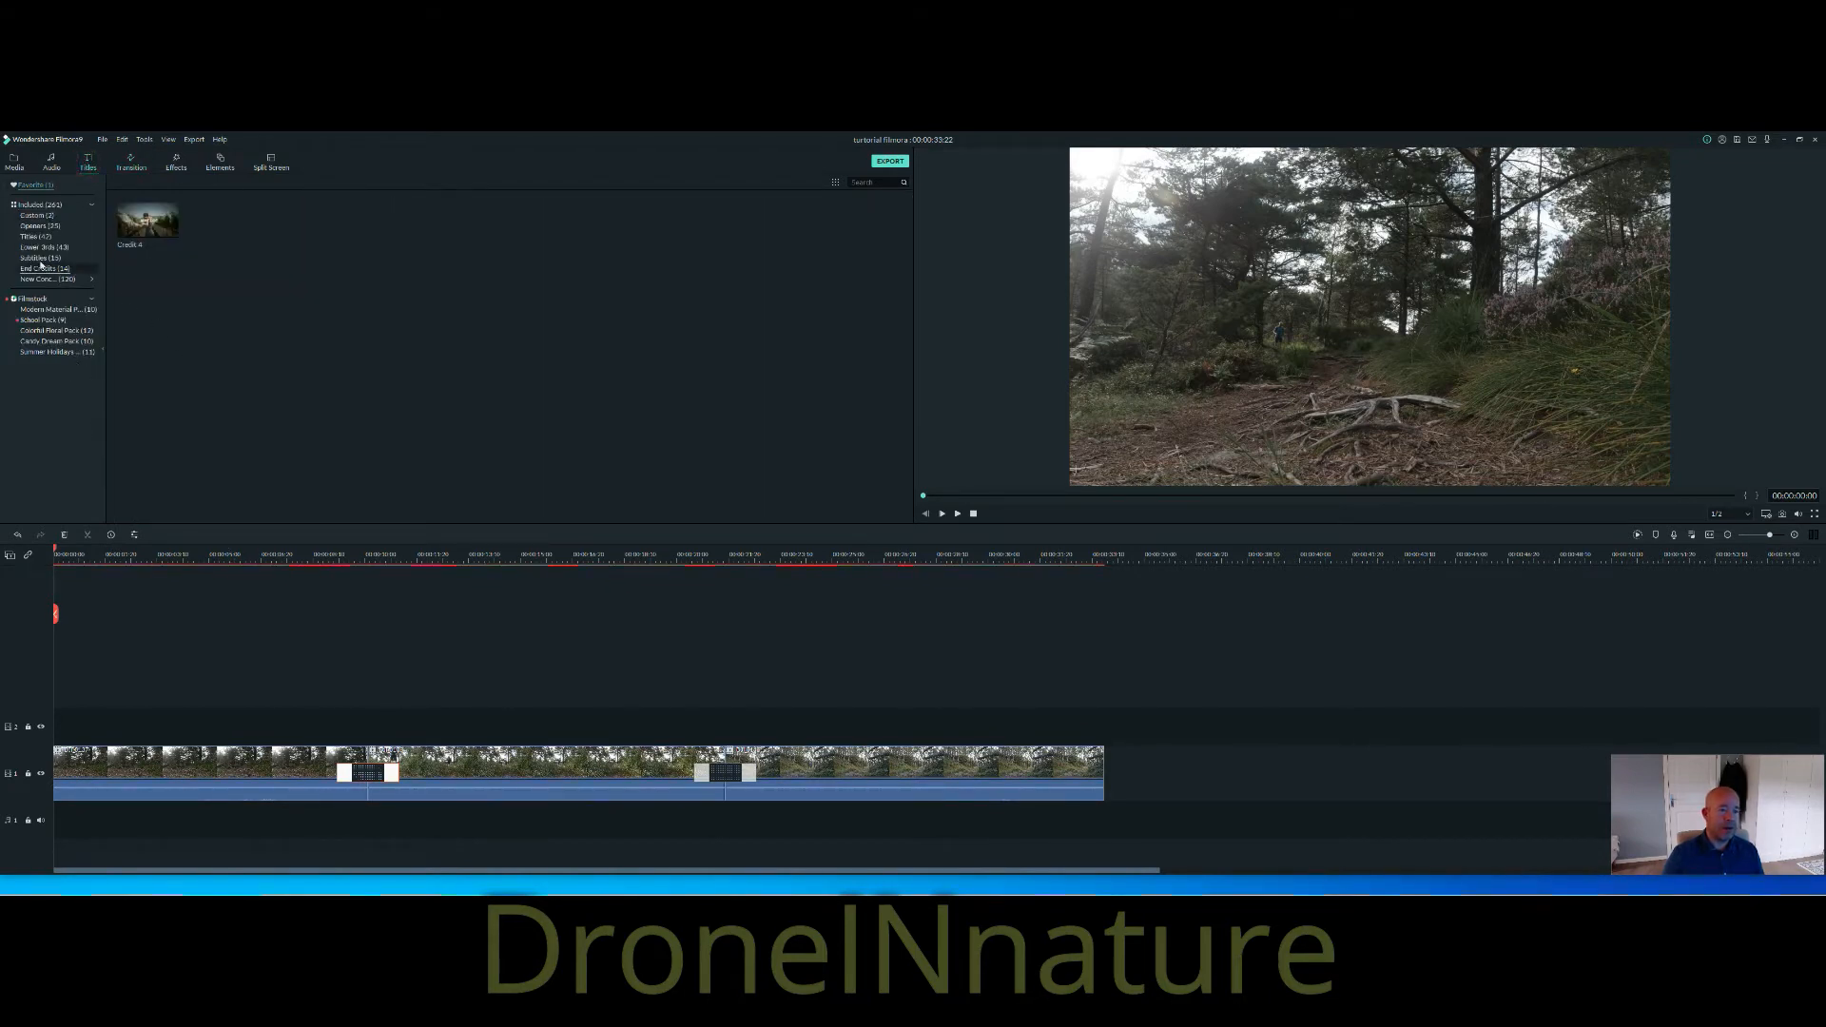
click(40, 204)
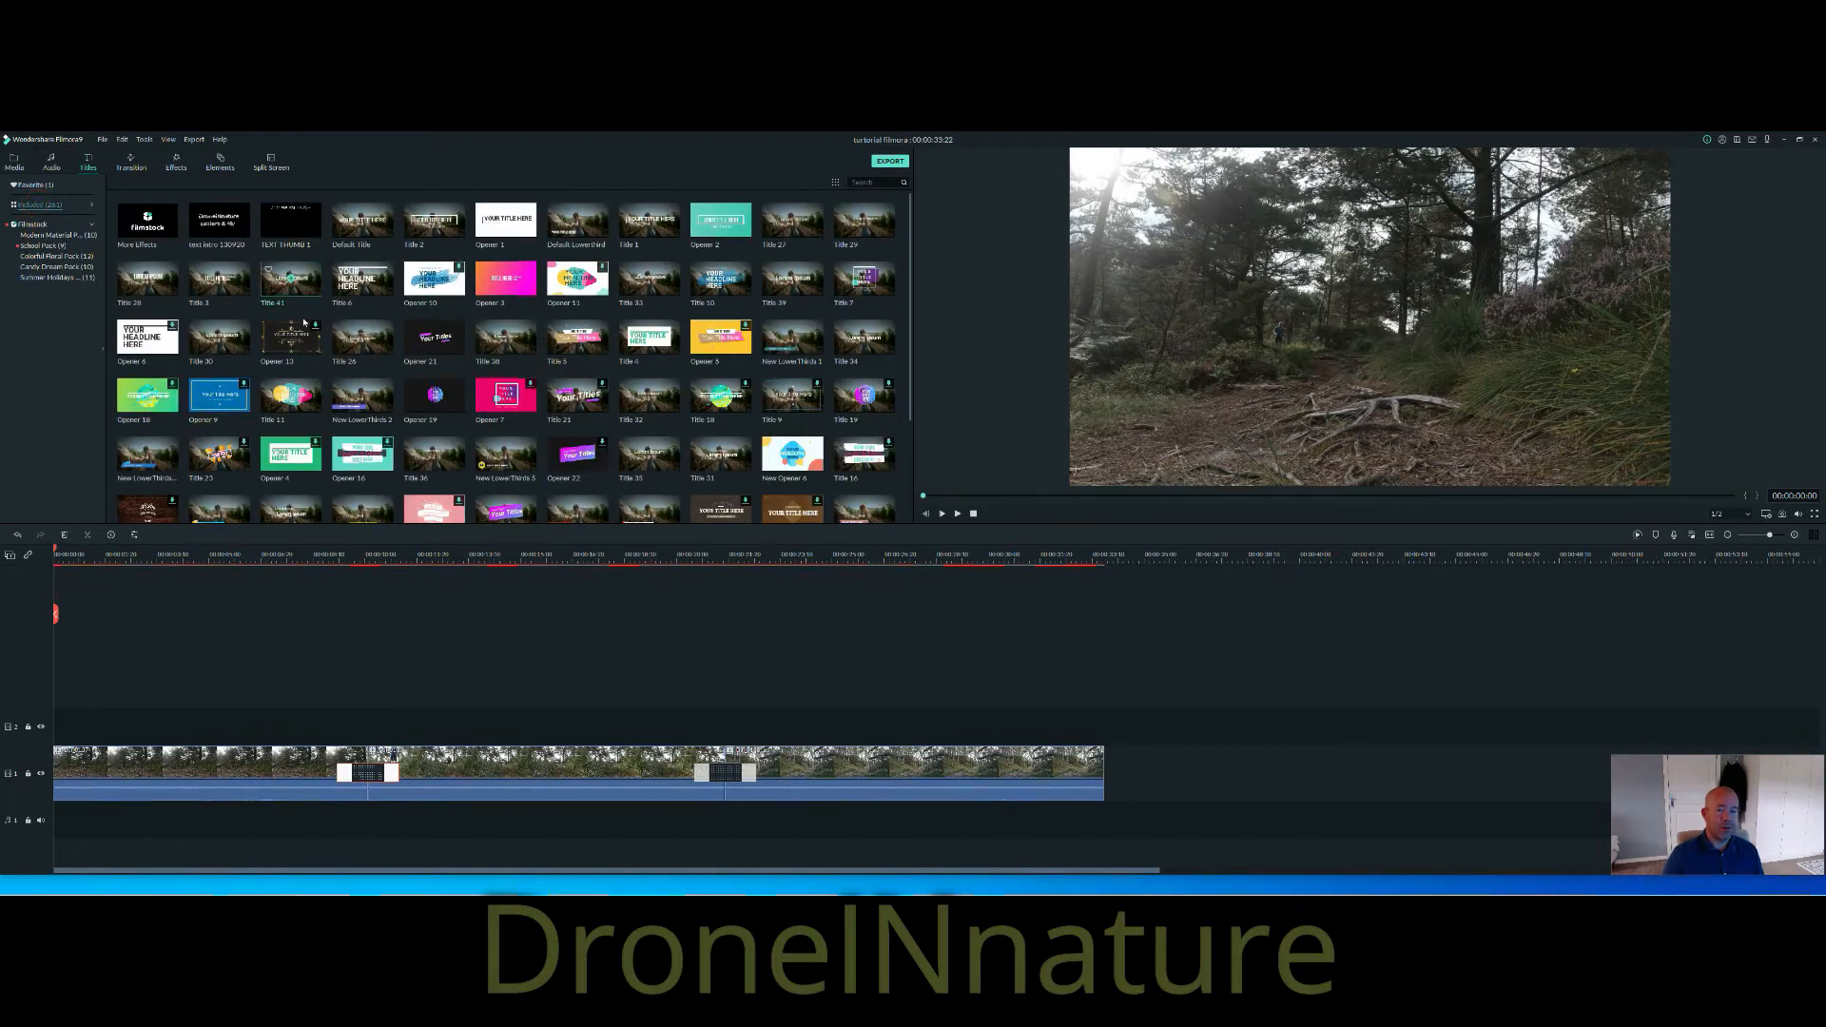
scroll(513, 399, down, 10)
scroll(537, 421, up, 10)
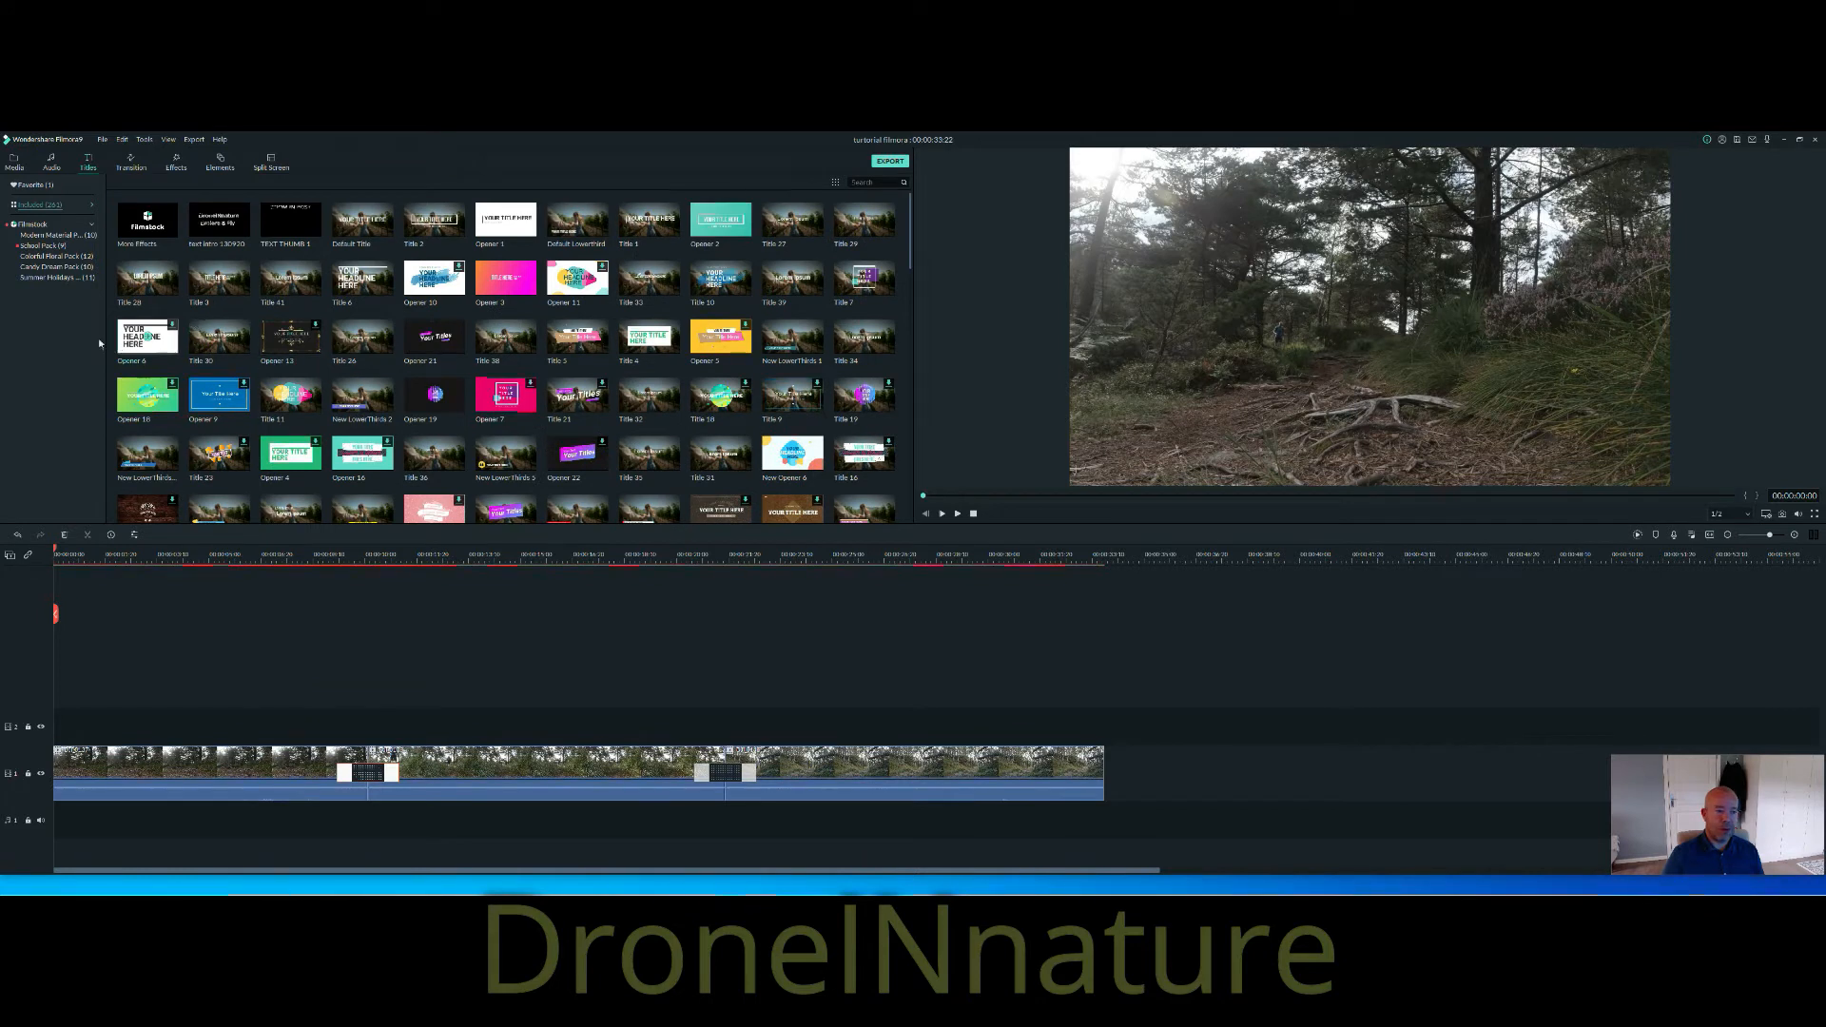
click(45, 205)
click(35, 236)
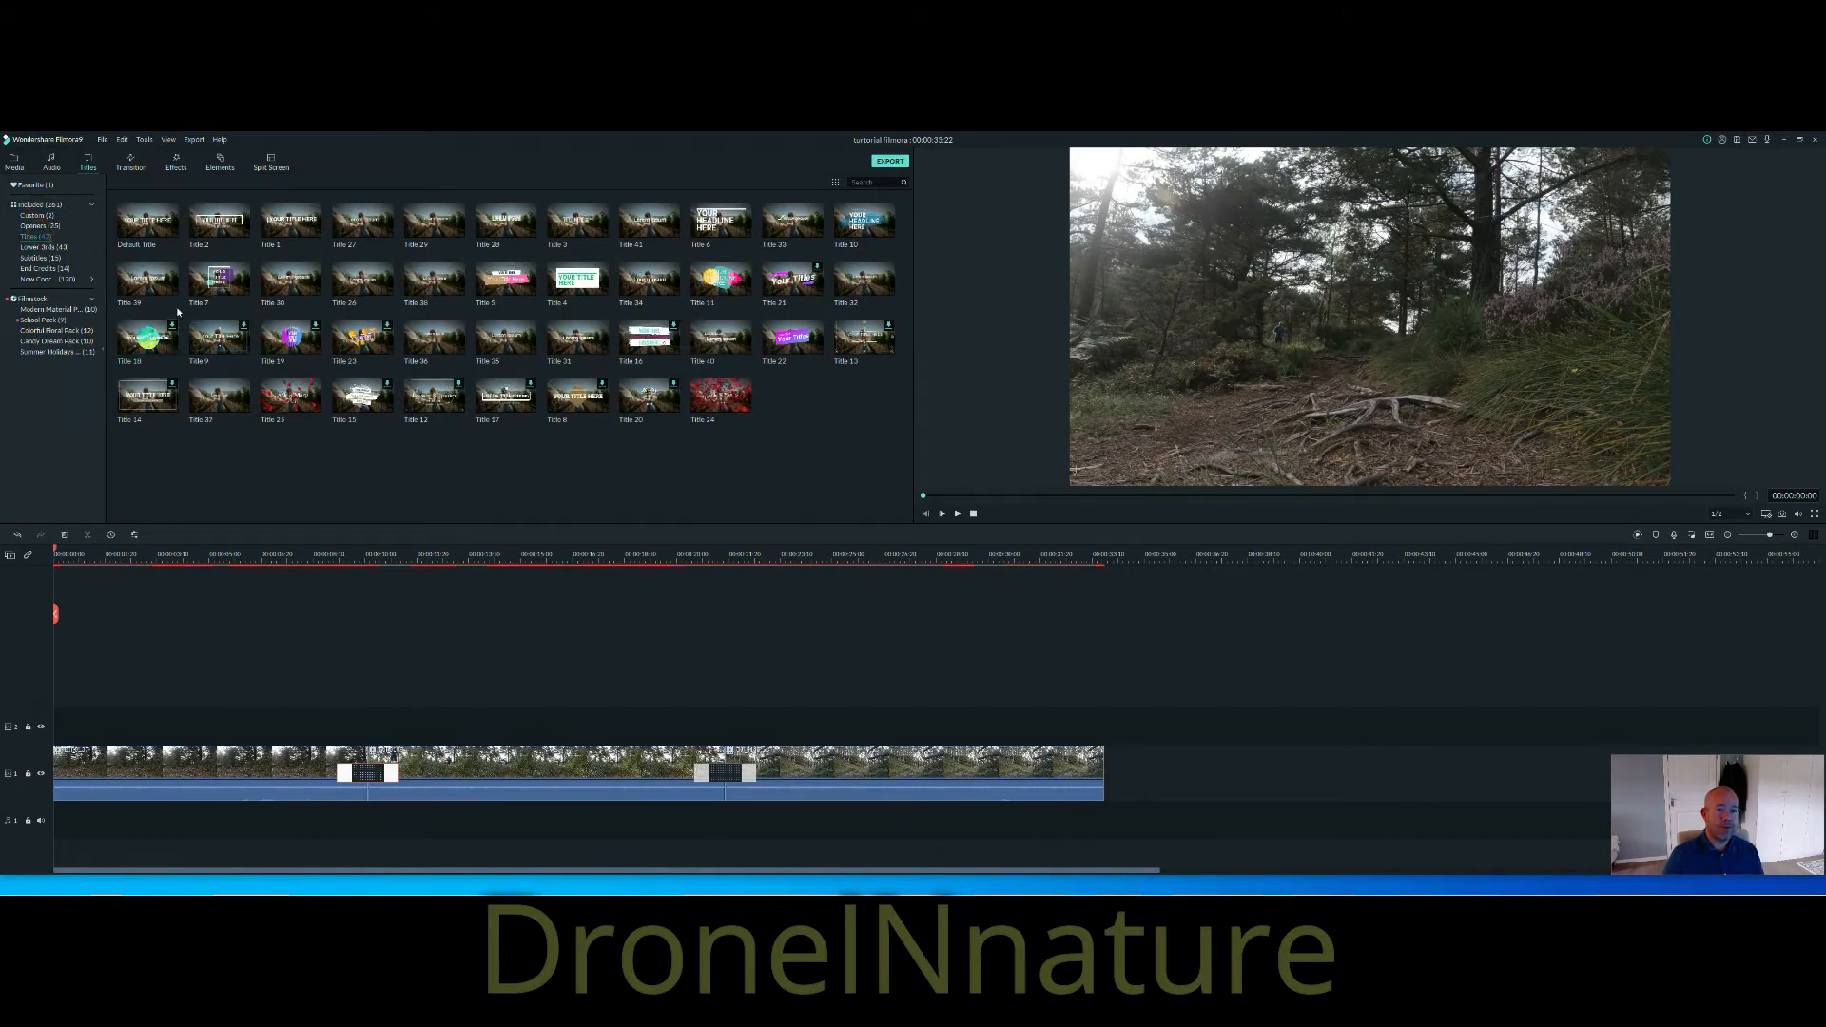
drag(125, 229, 53, 715)
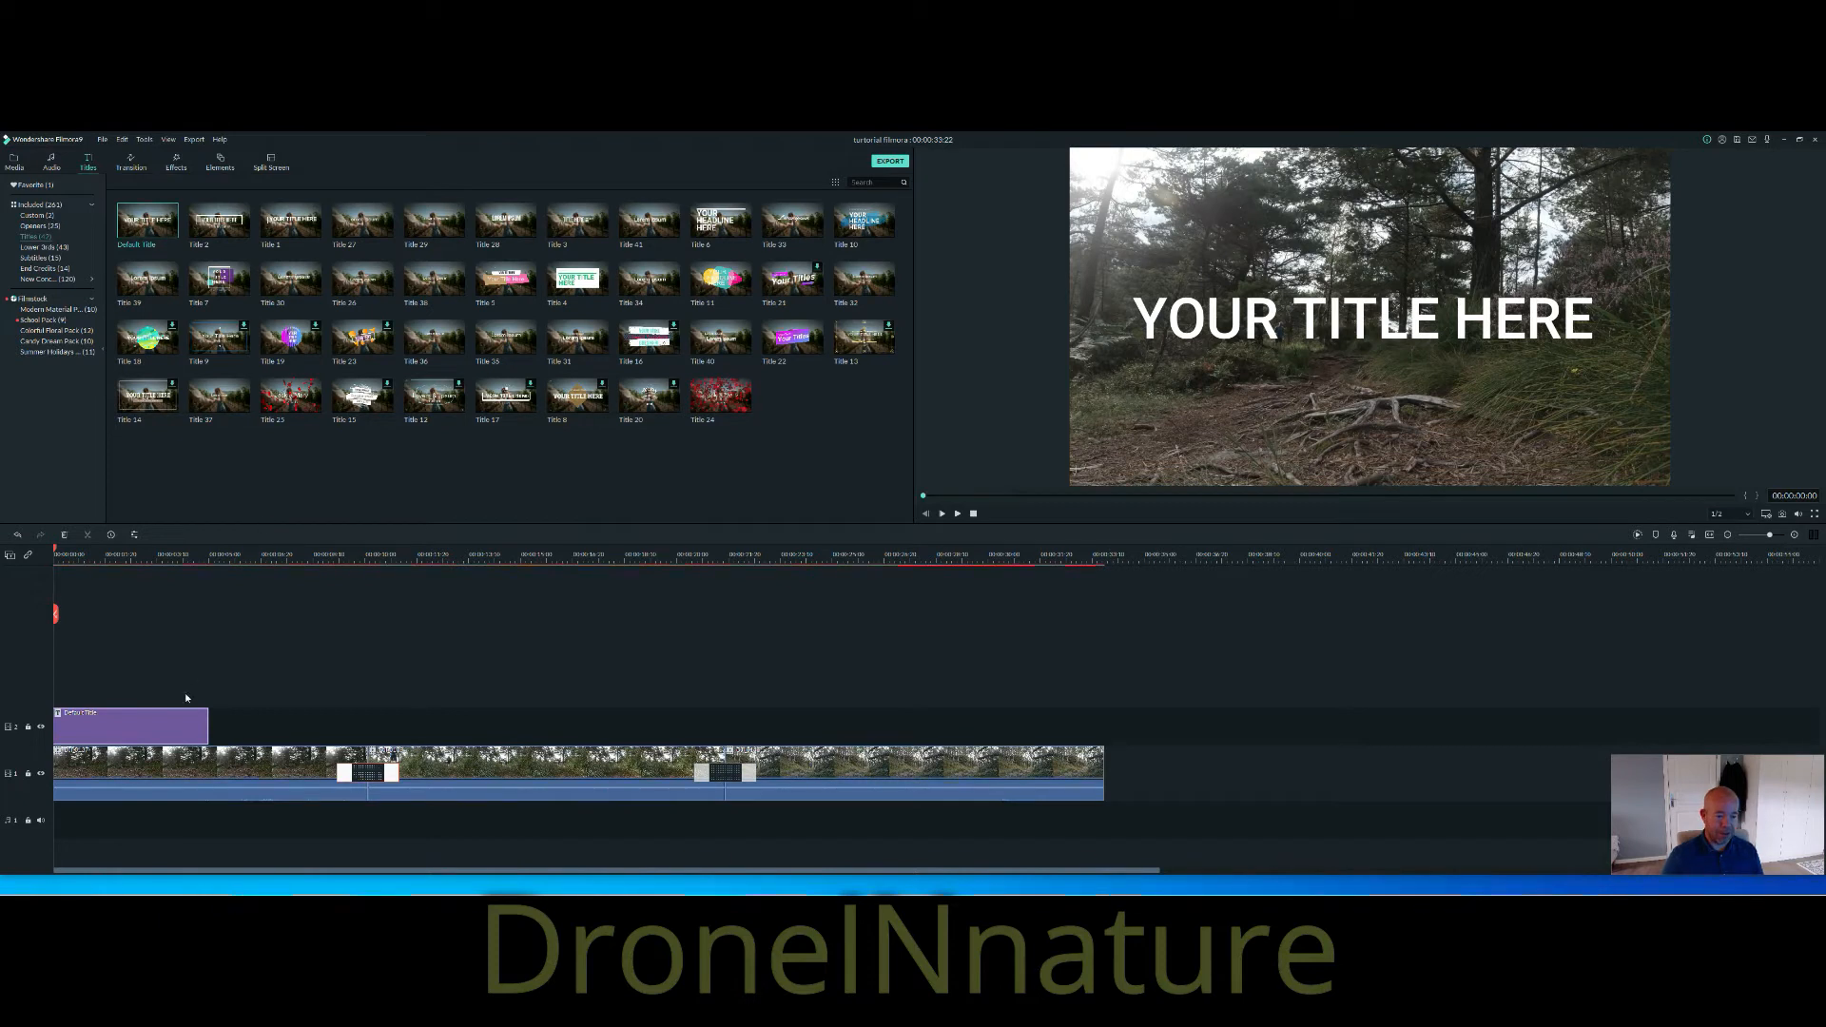
Open the title in the advanced text editor and replace its text with "Hiking in the woods".
double_click(155, 723)
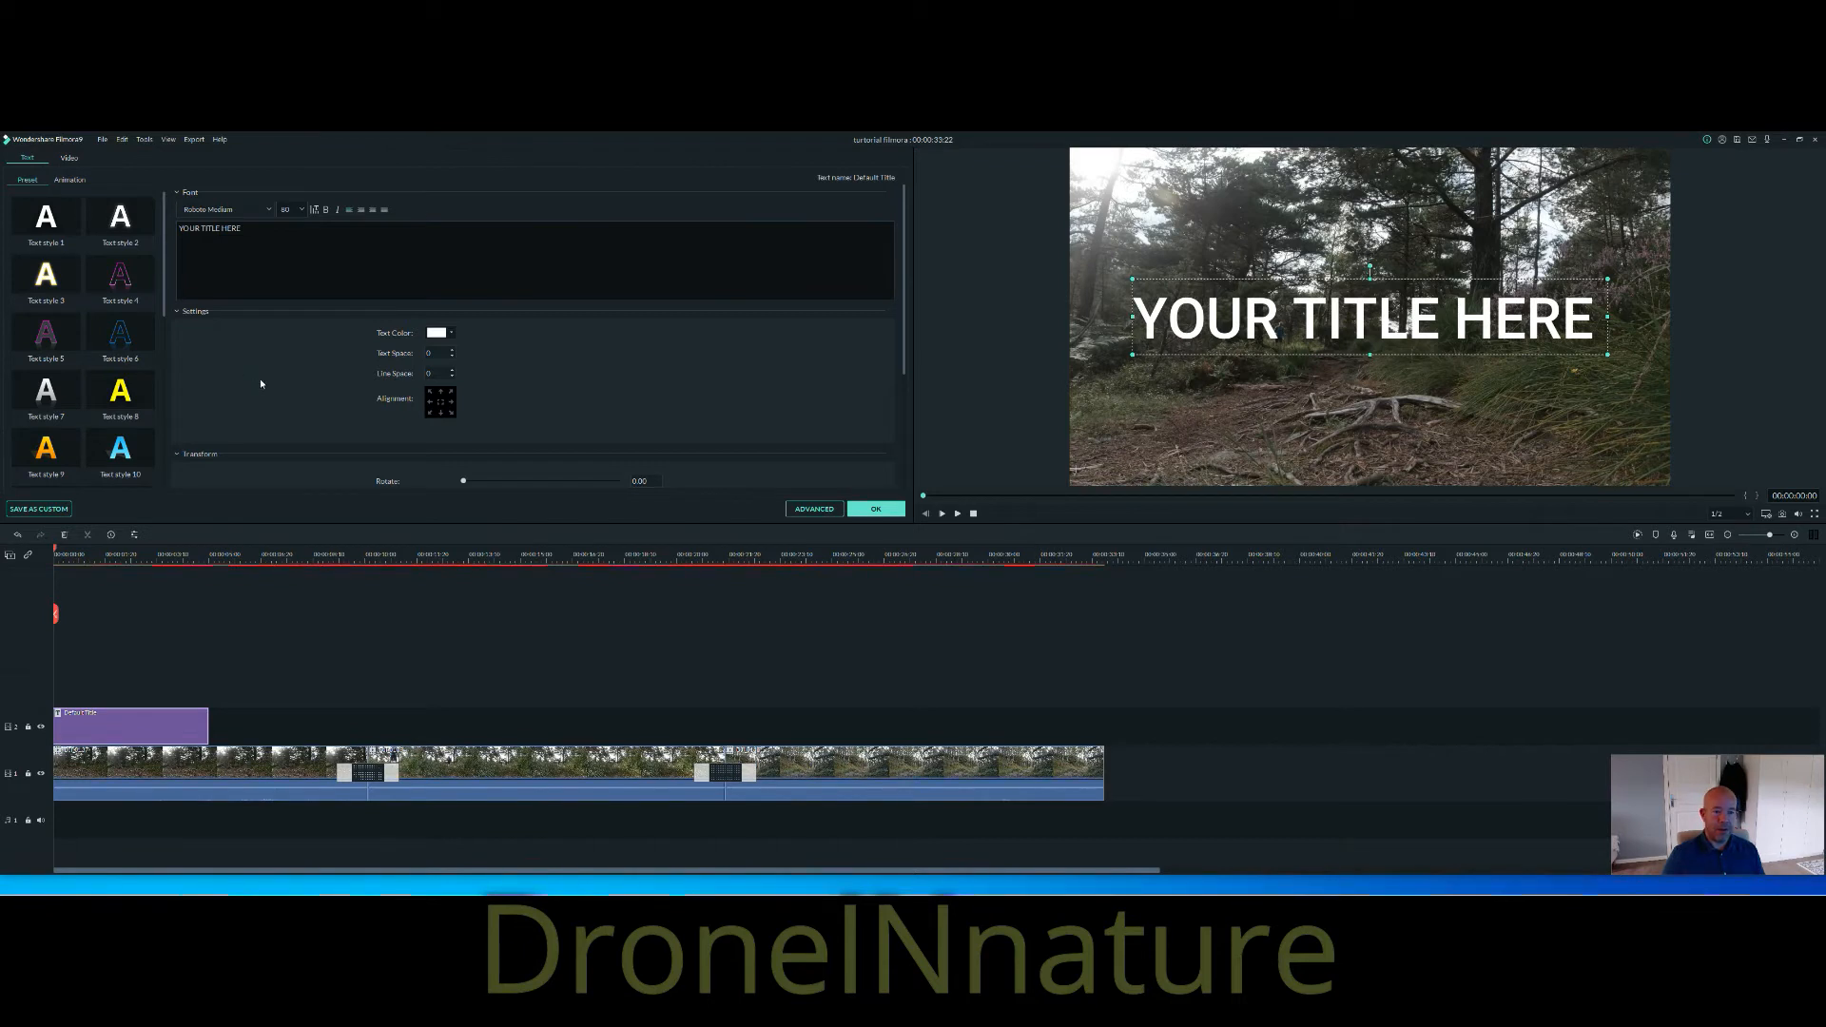
click(813, 510)
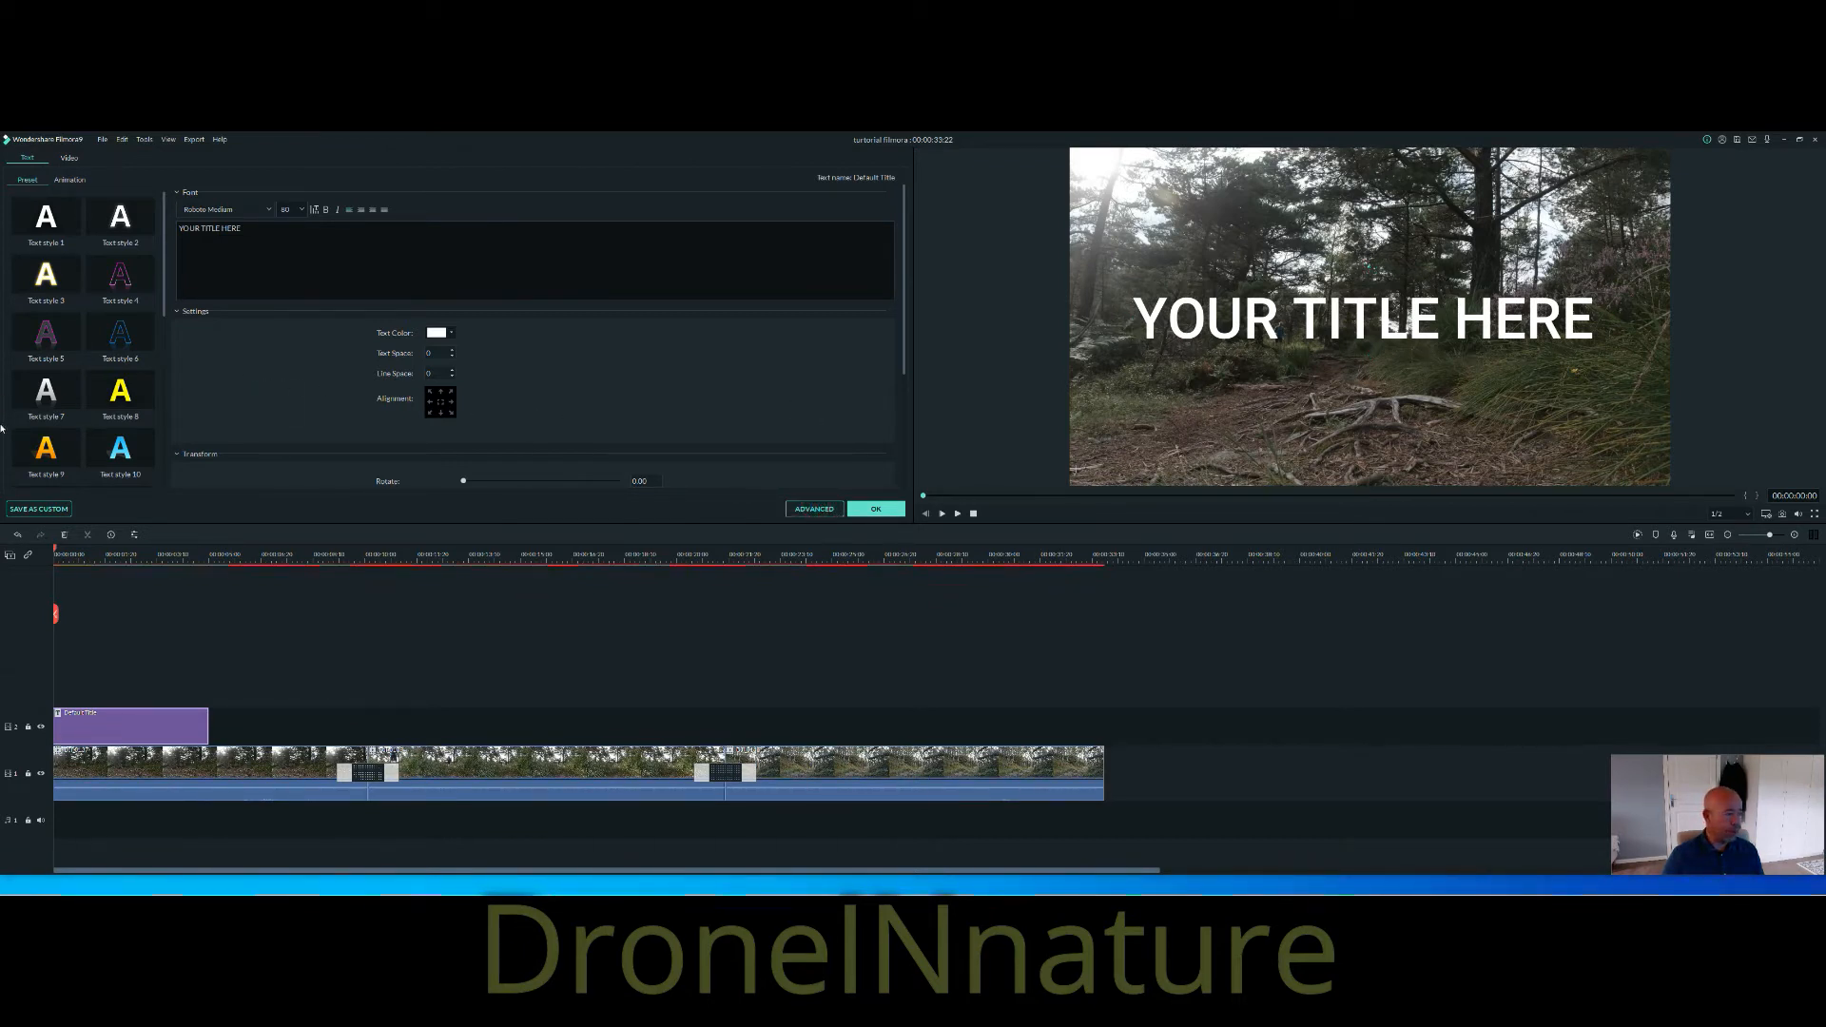
drag(2, 267, 1358, 145)
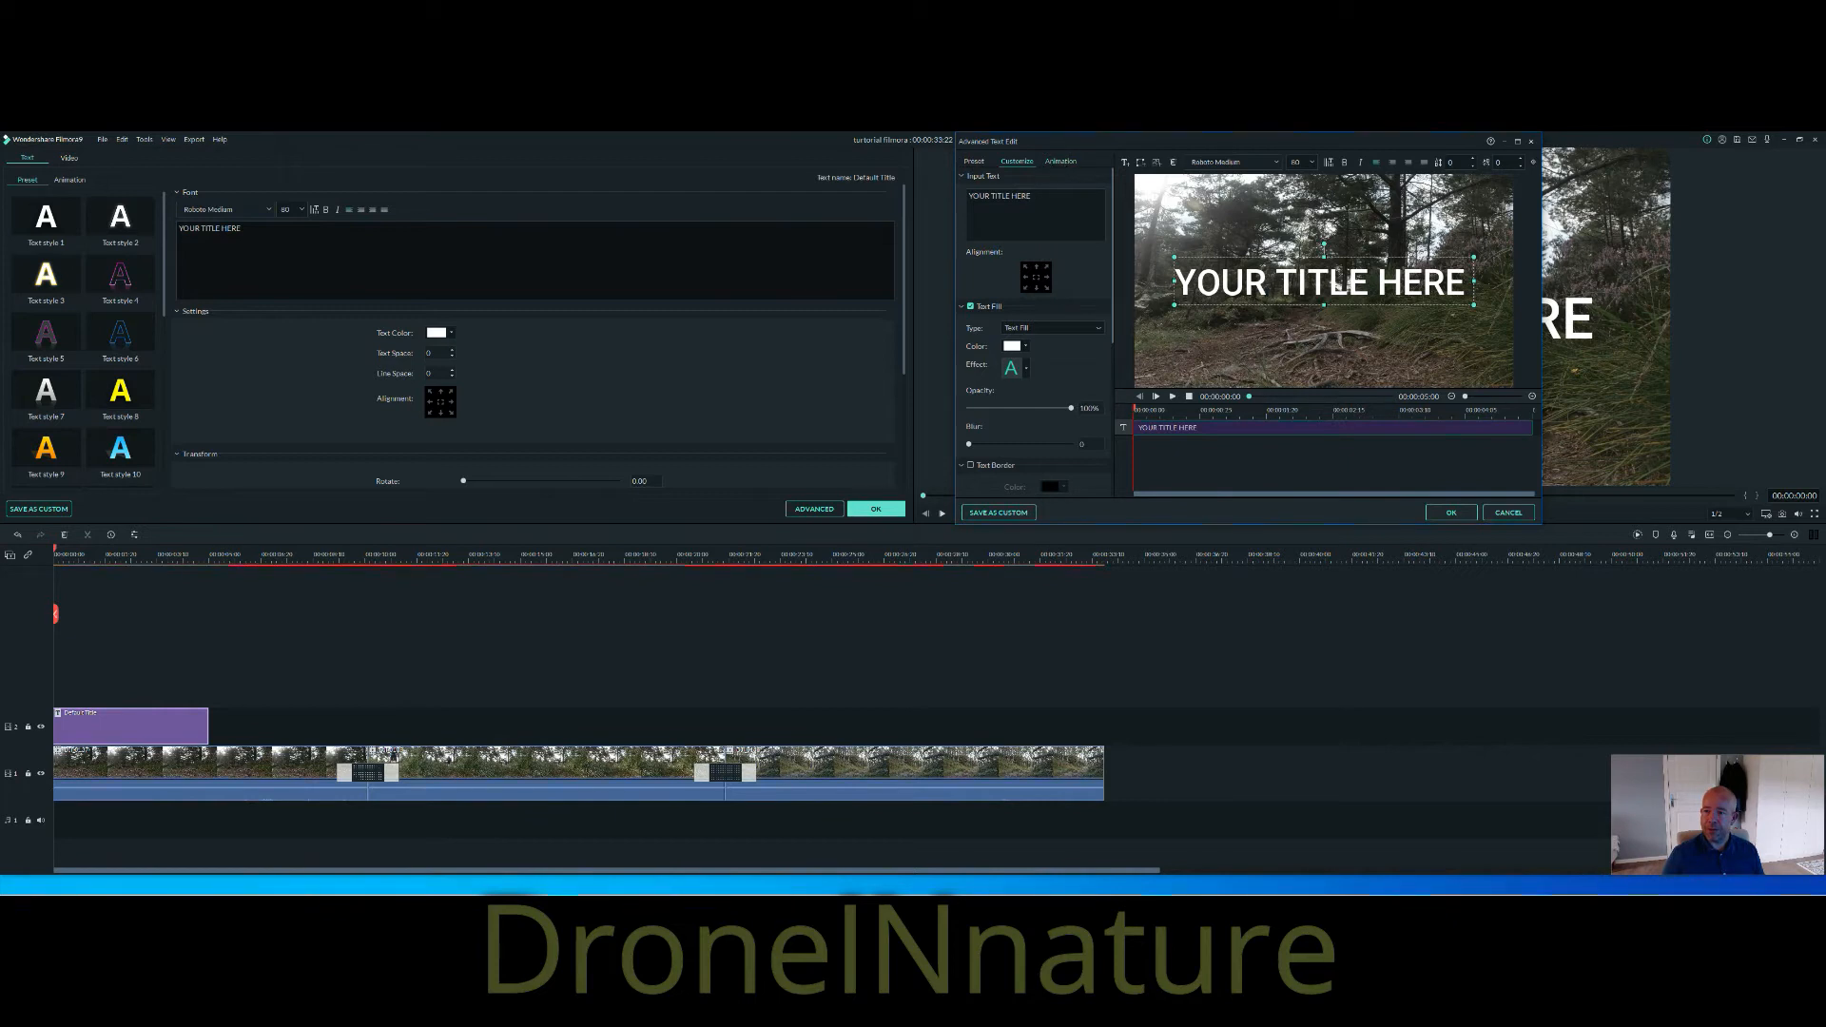
drag(1044, 195, 965, 197)
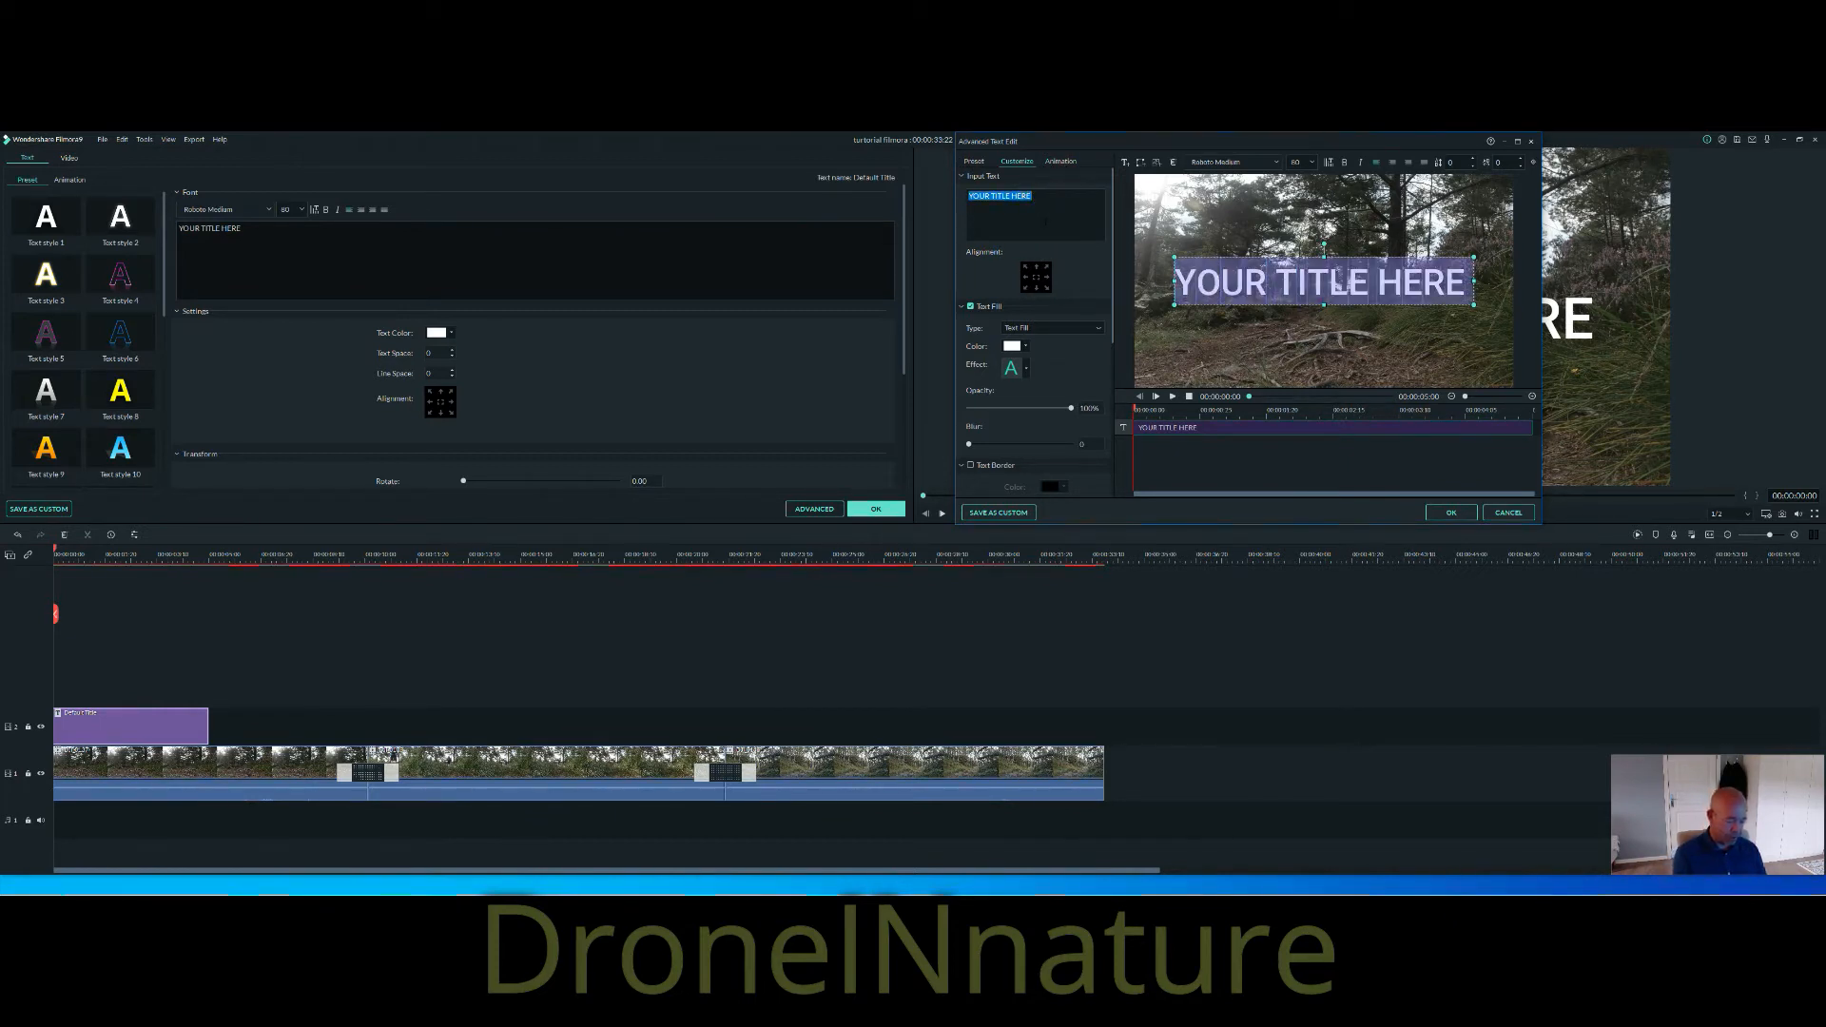
text(Hiking)
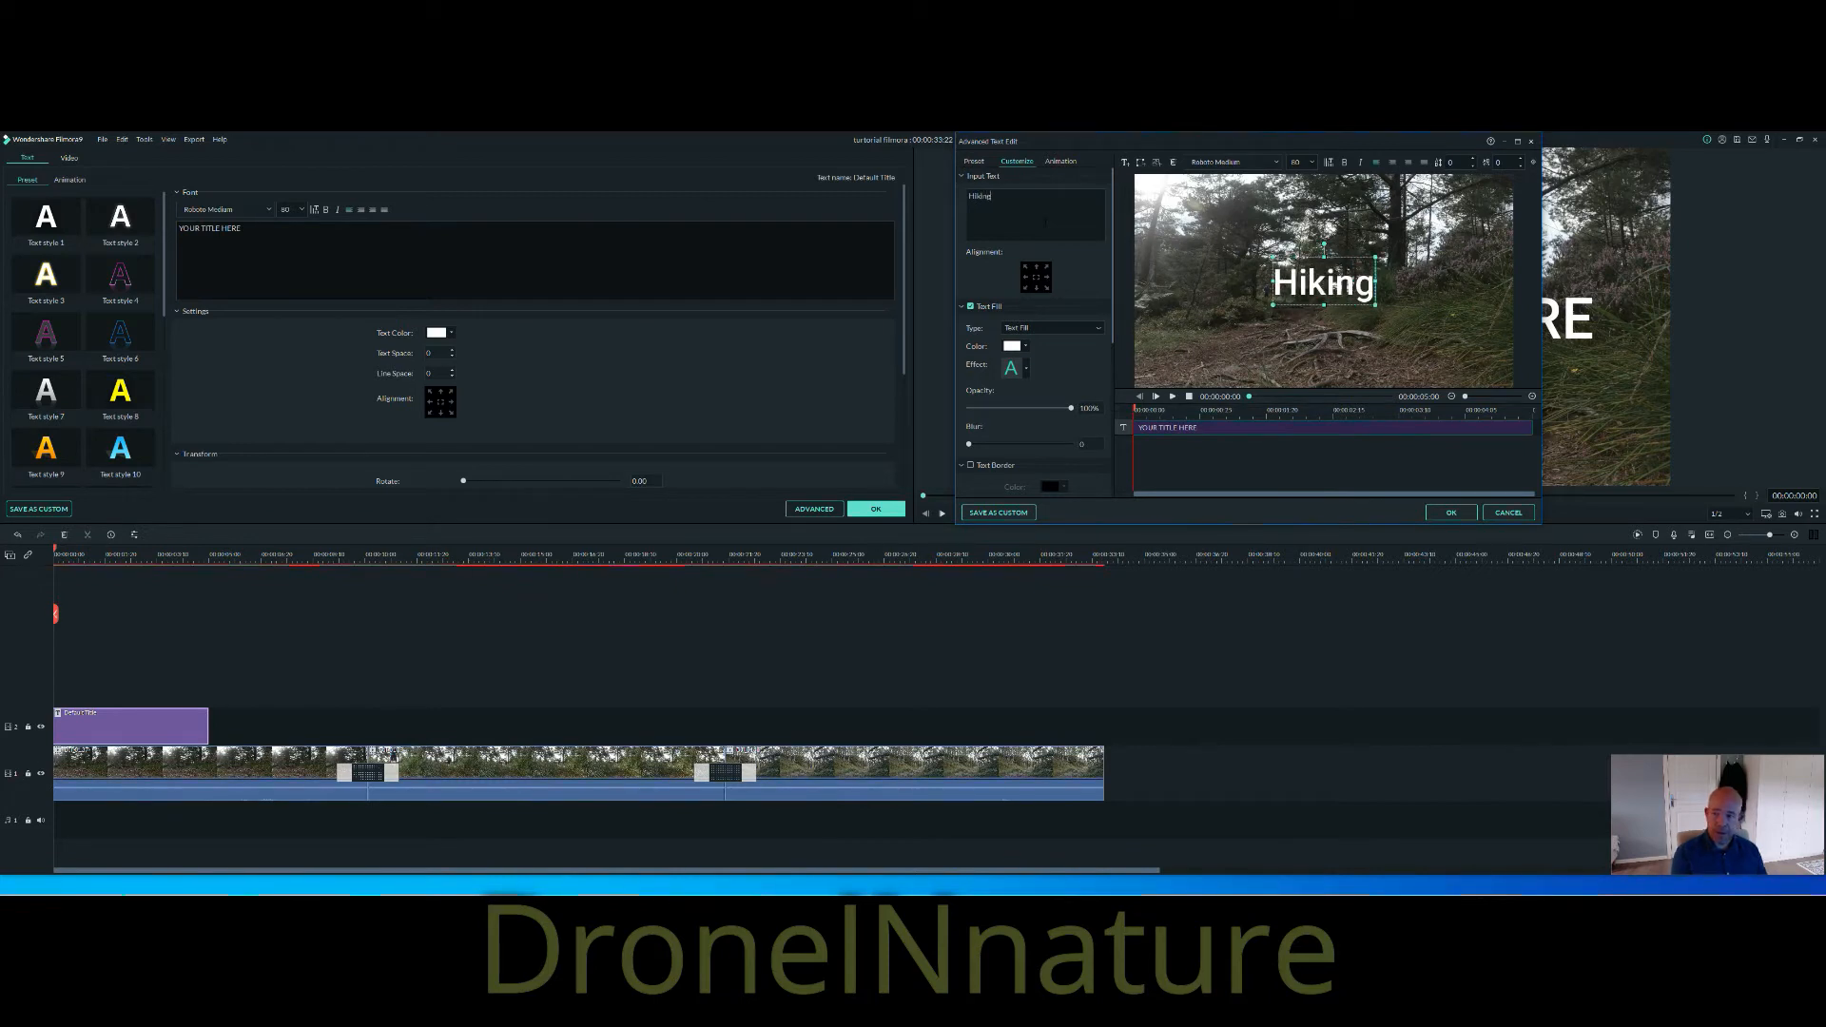
text( in)
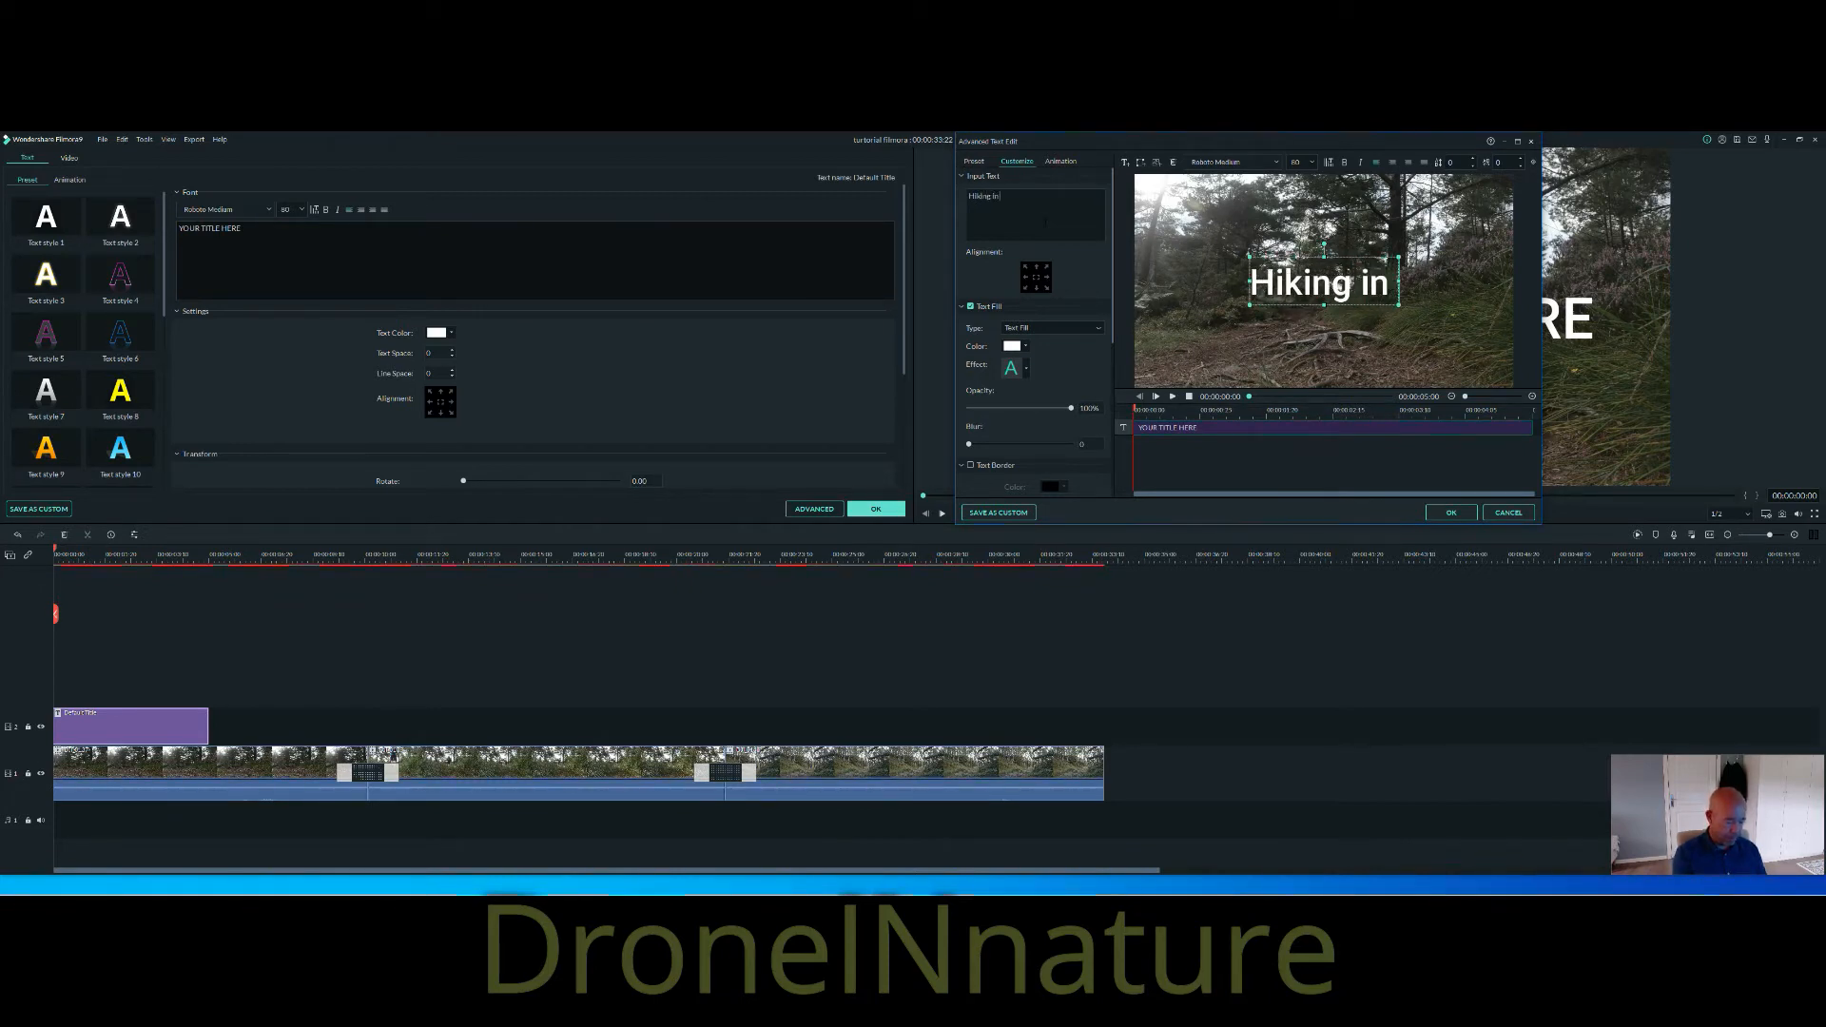
text( the woods)
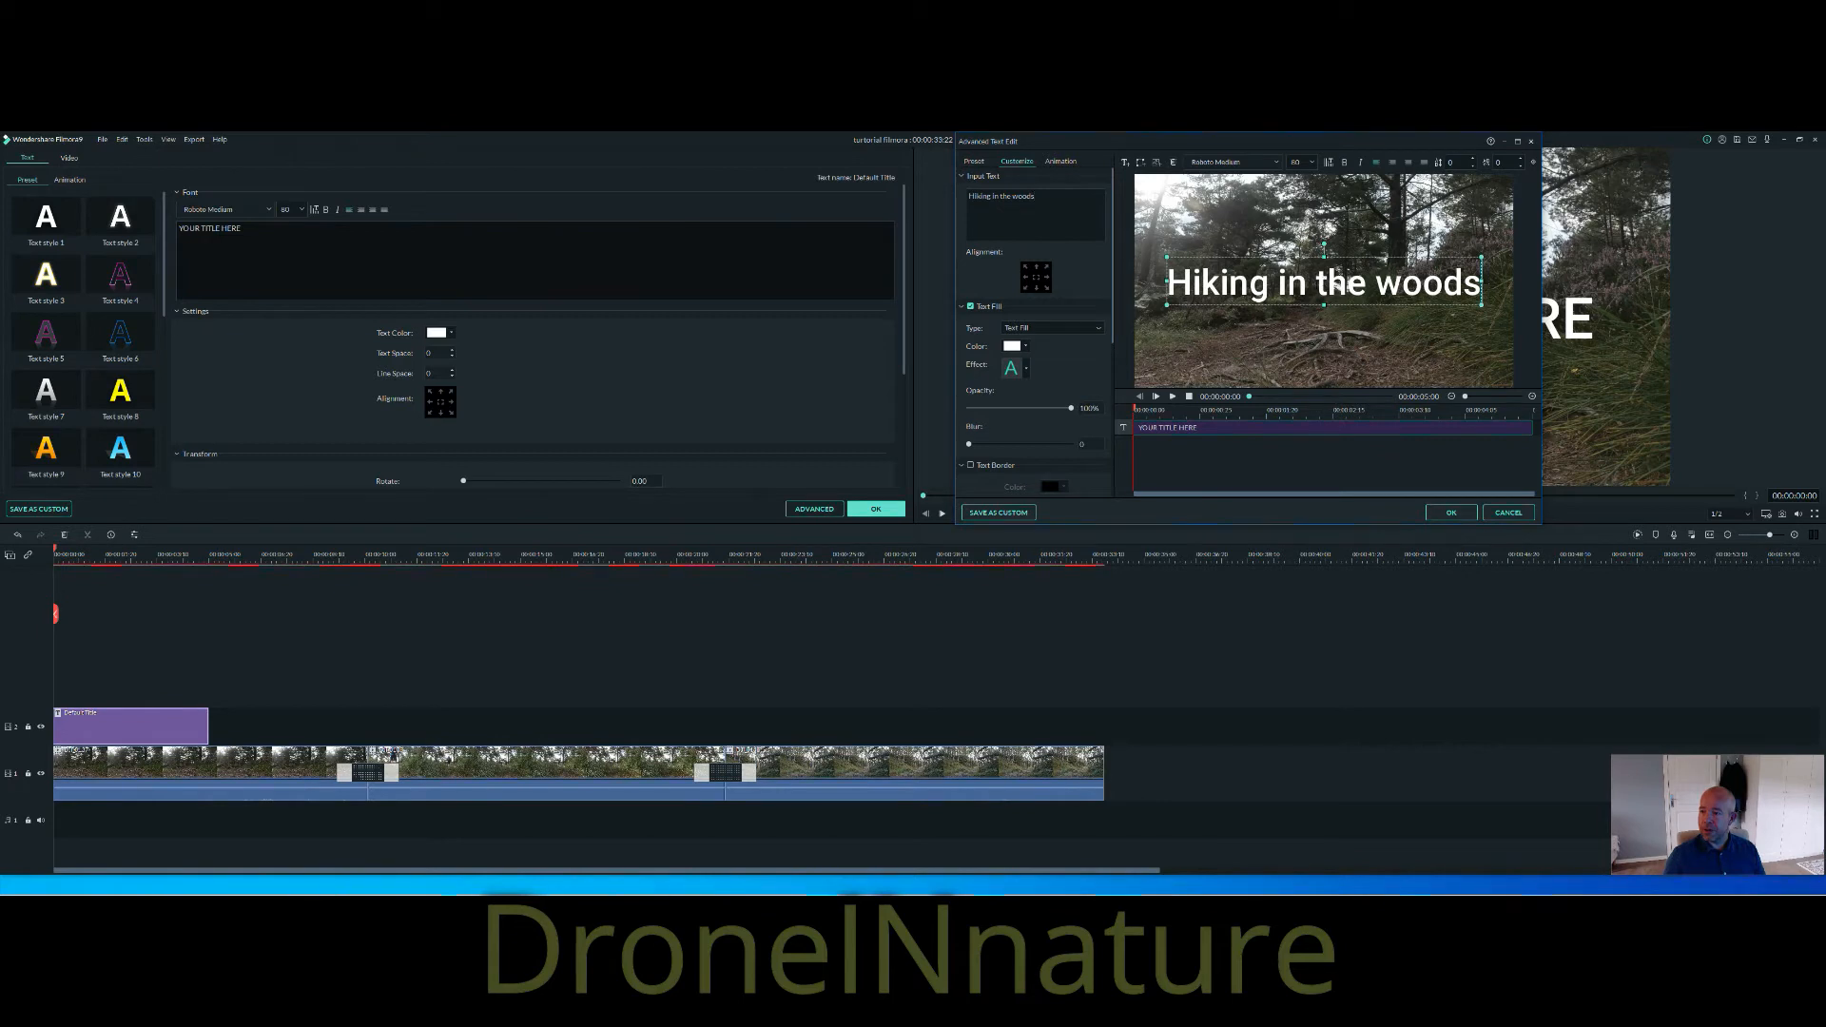
Move the title text down to the lower edge of the video frame.
click(1320, 336)
click(1320, 292)
drag(1320, 293, 1327, 364)
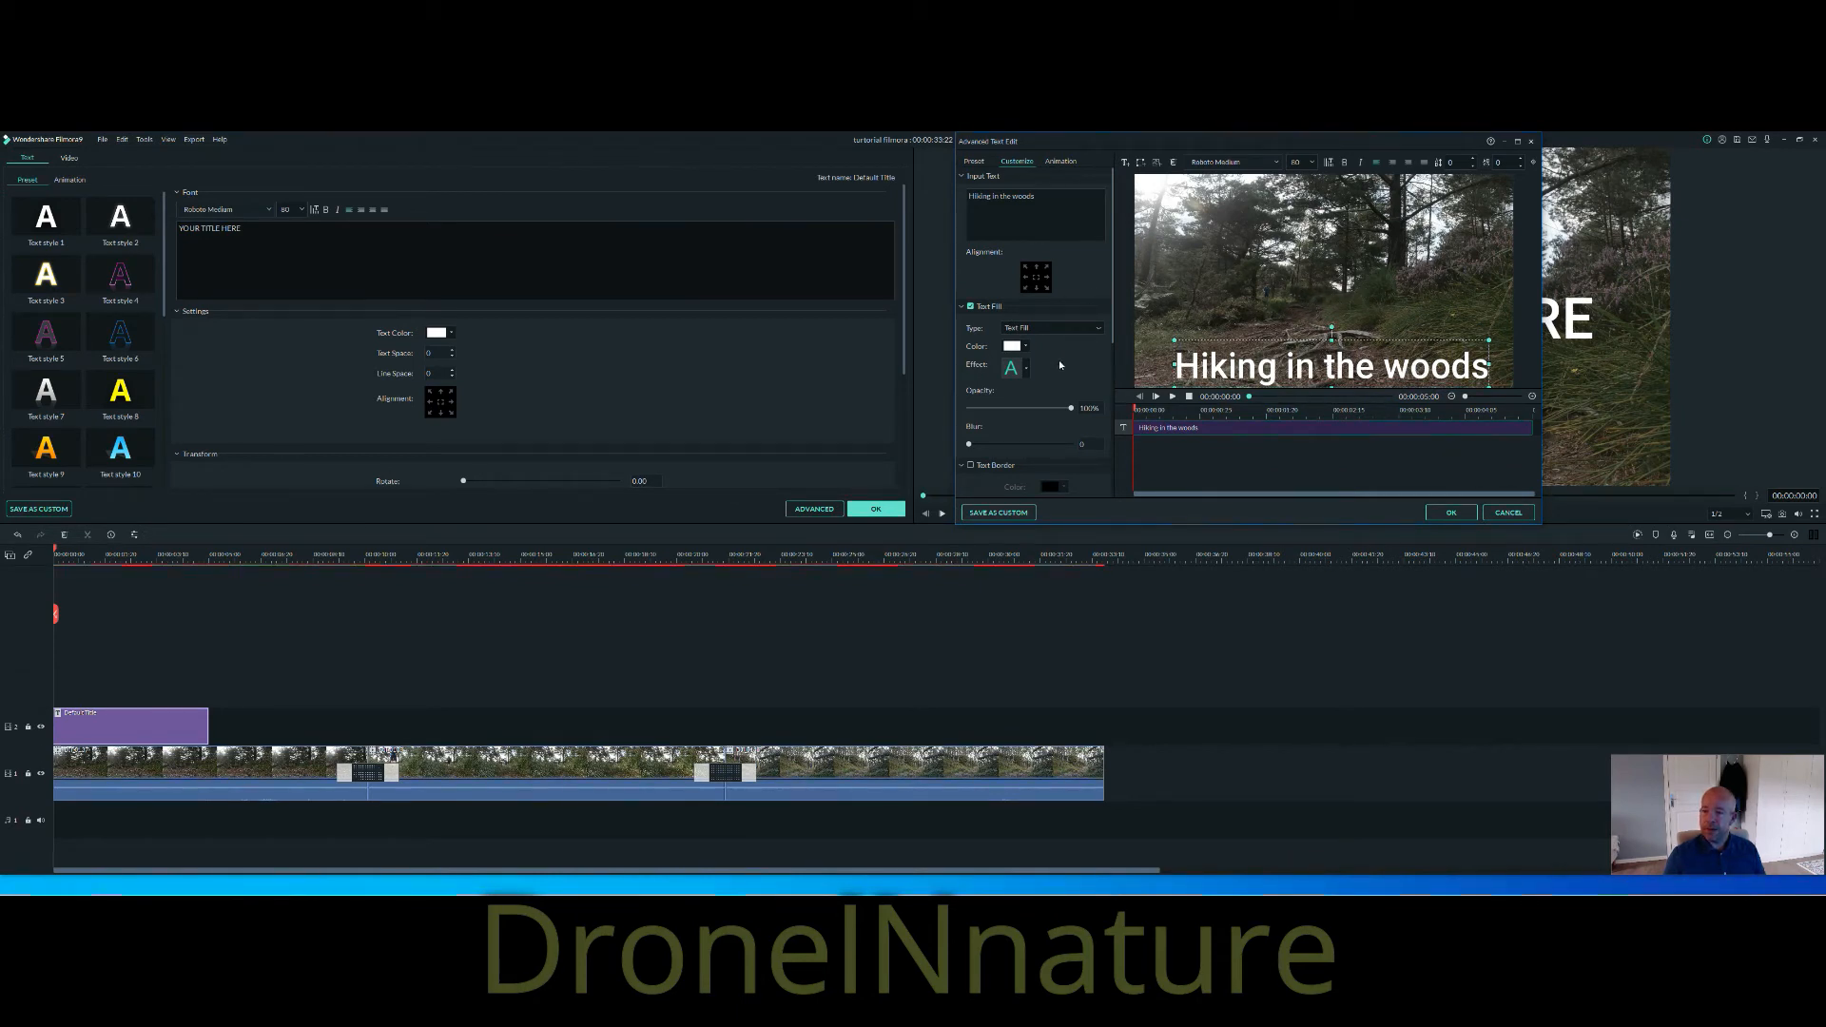
Set the title's text fill to a custom bright violet.
click(1023, 349)
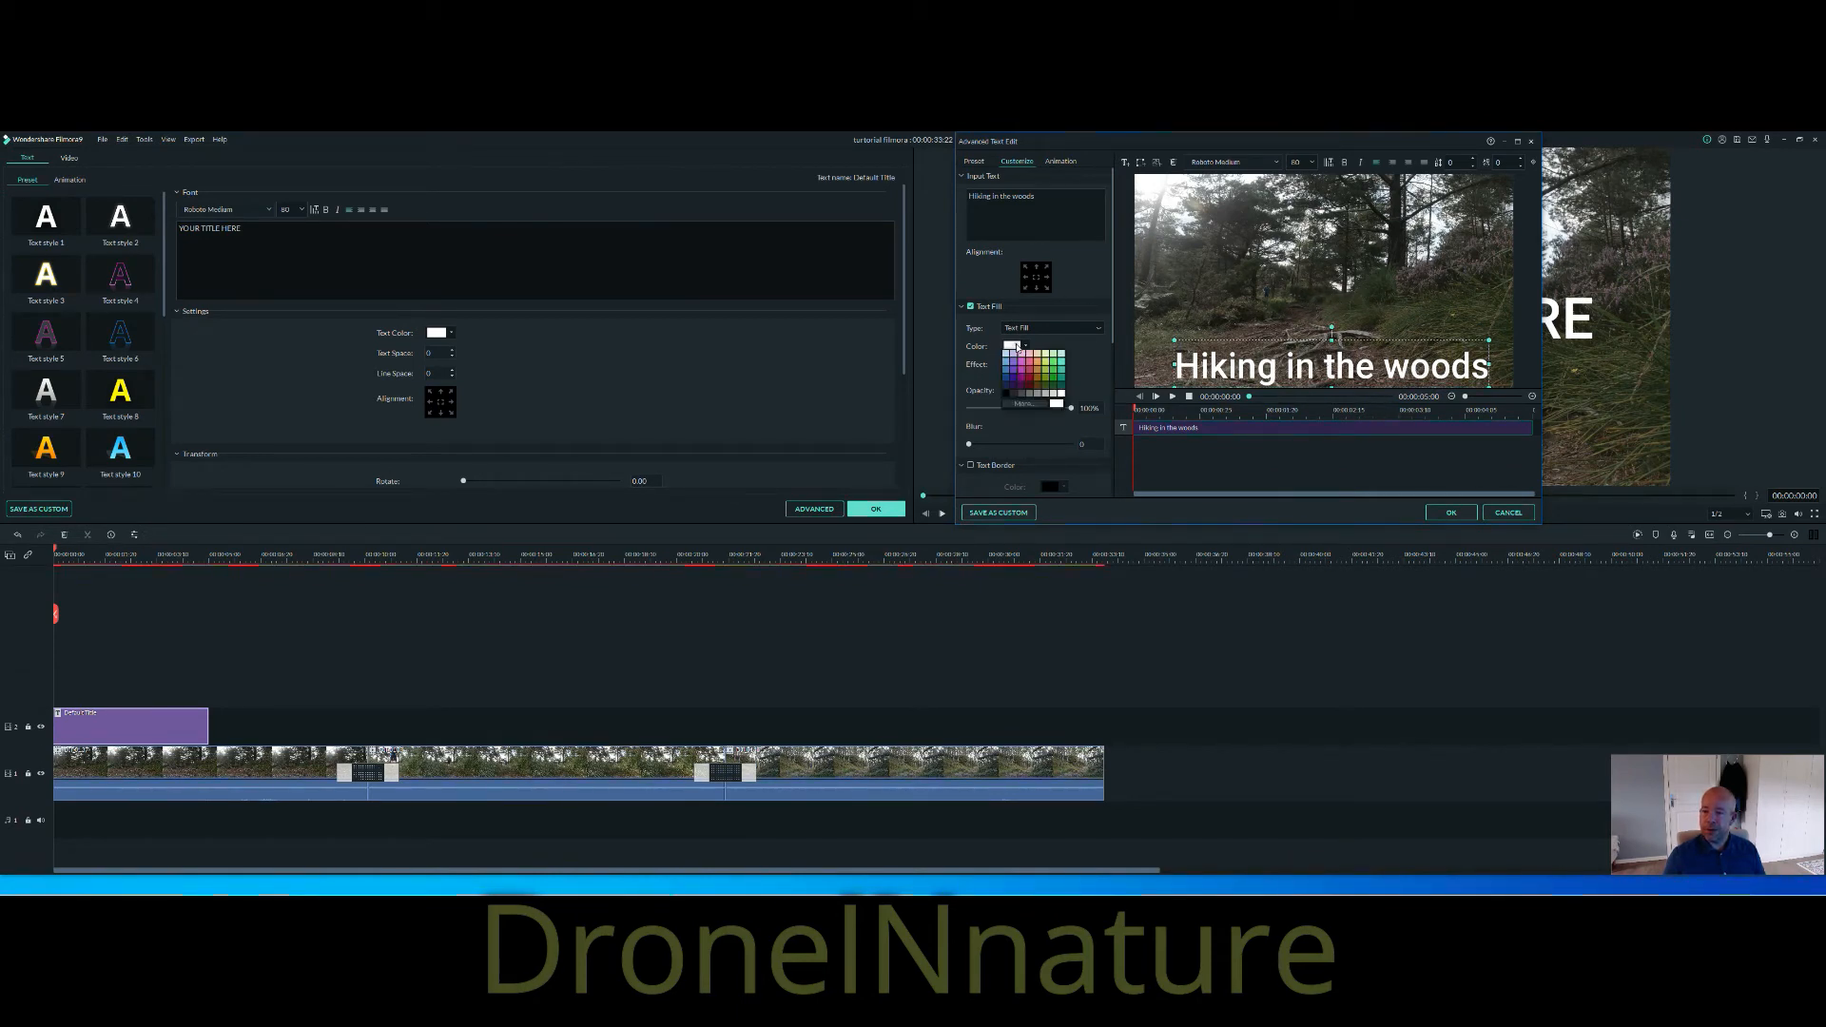
click(1020, 405)
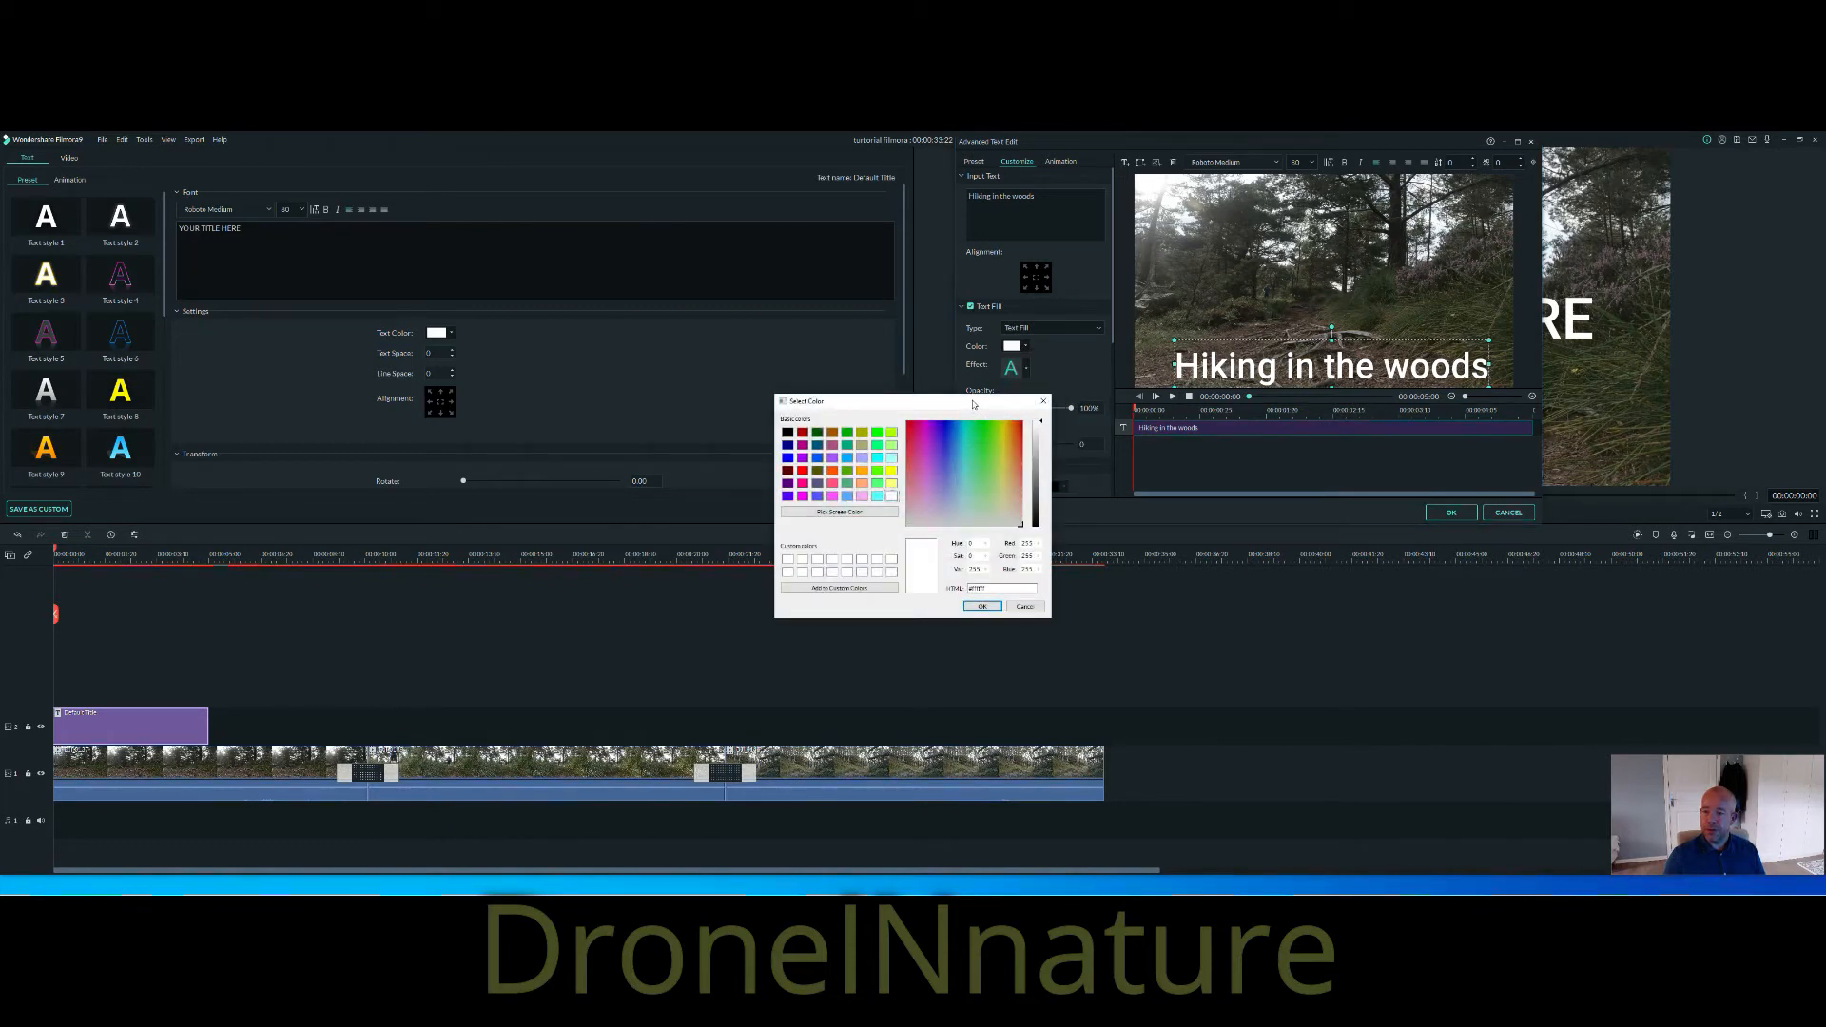
drag(972, 404, 821, 239)
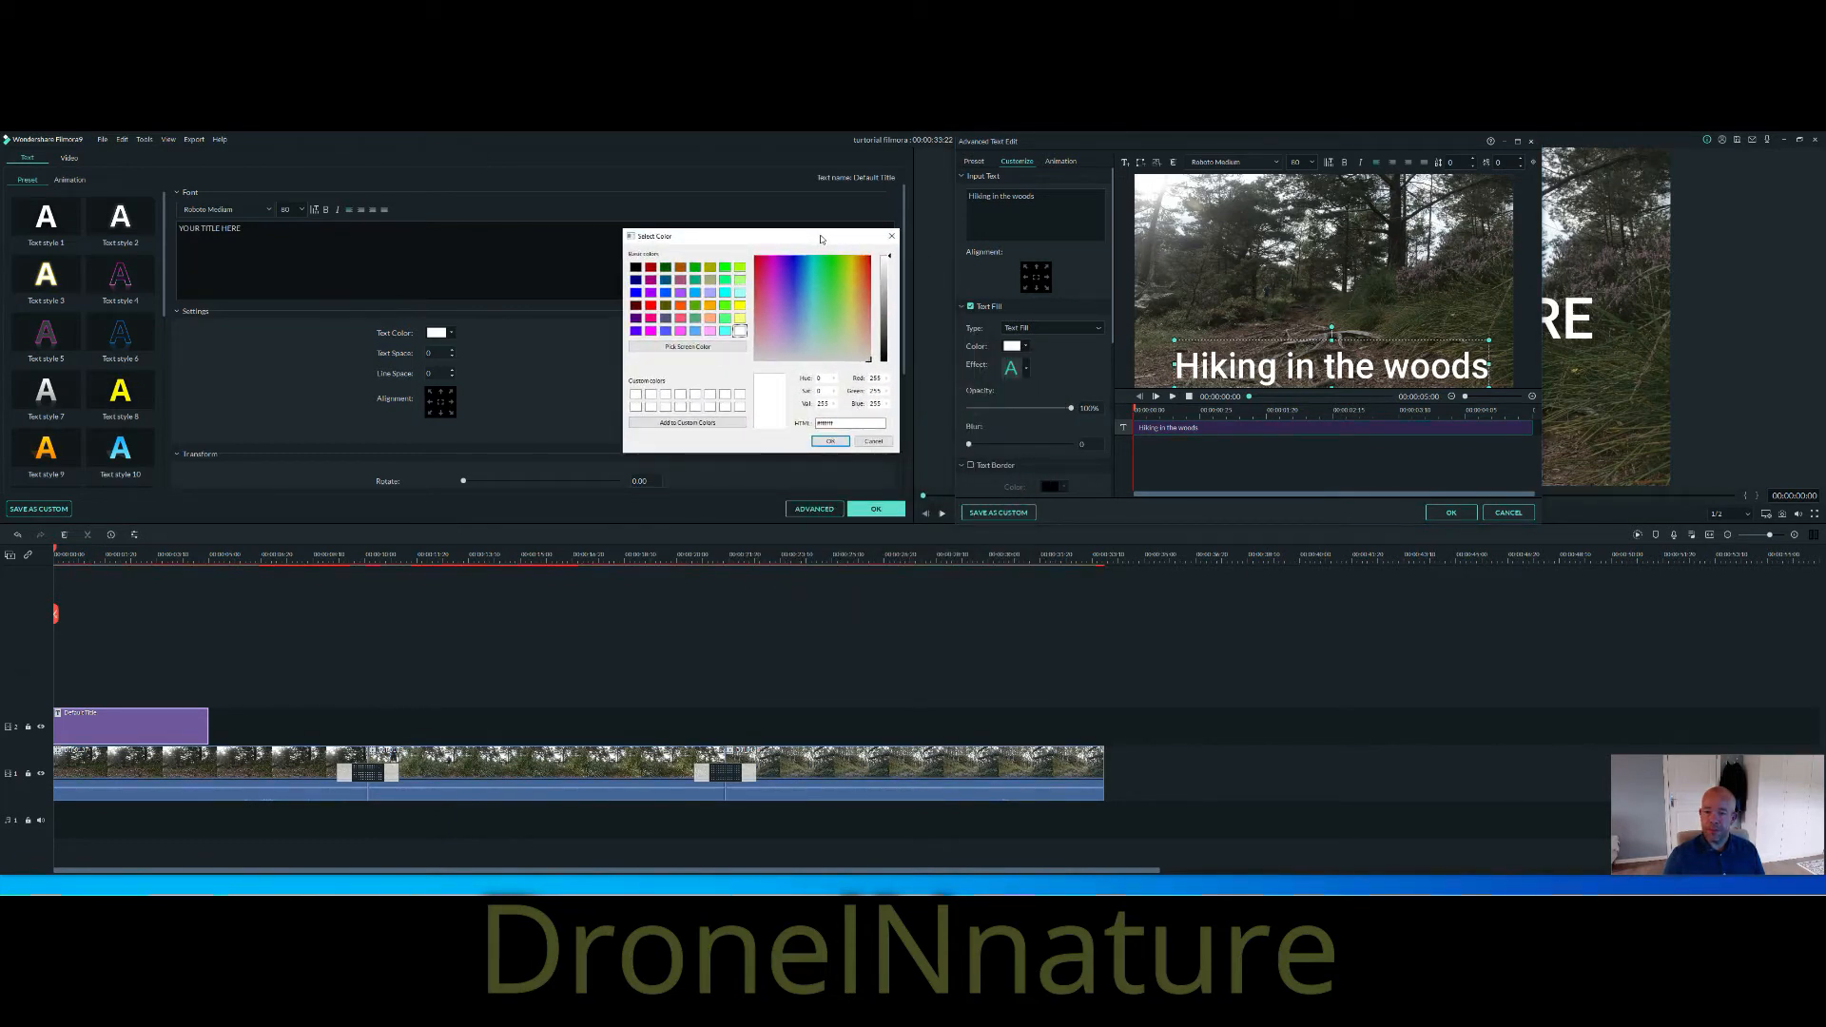
click(820, 343)
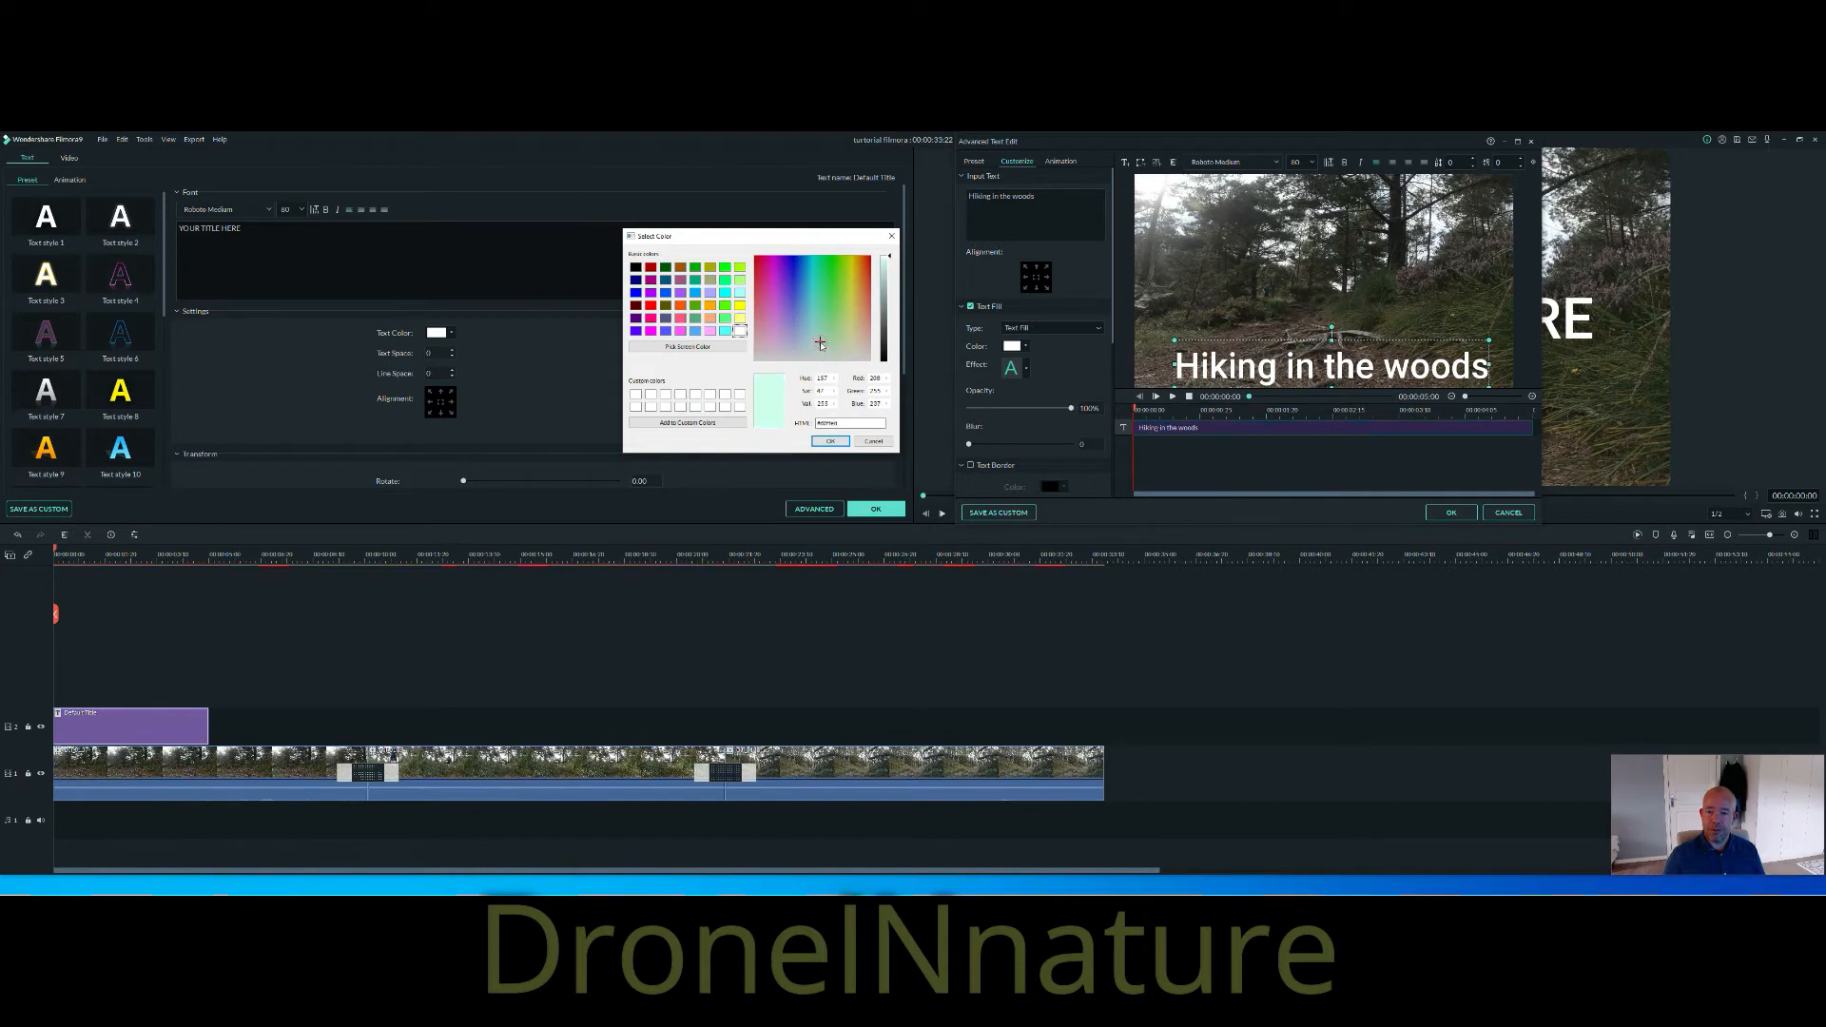
drag(813, 306, 786, 274)
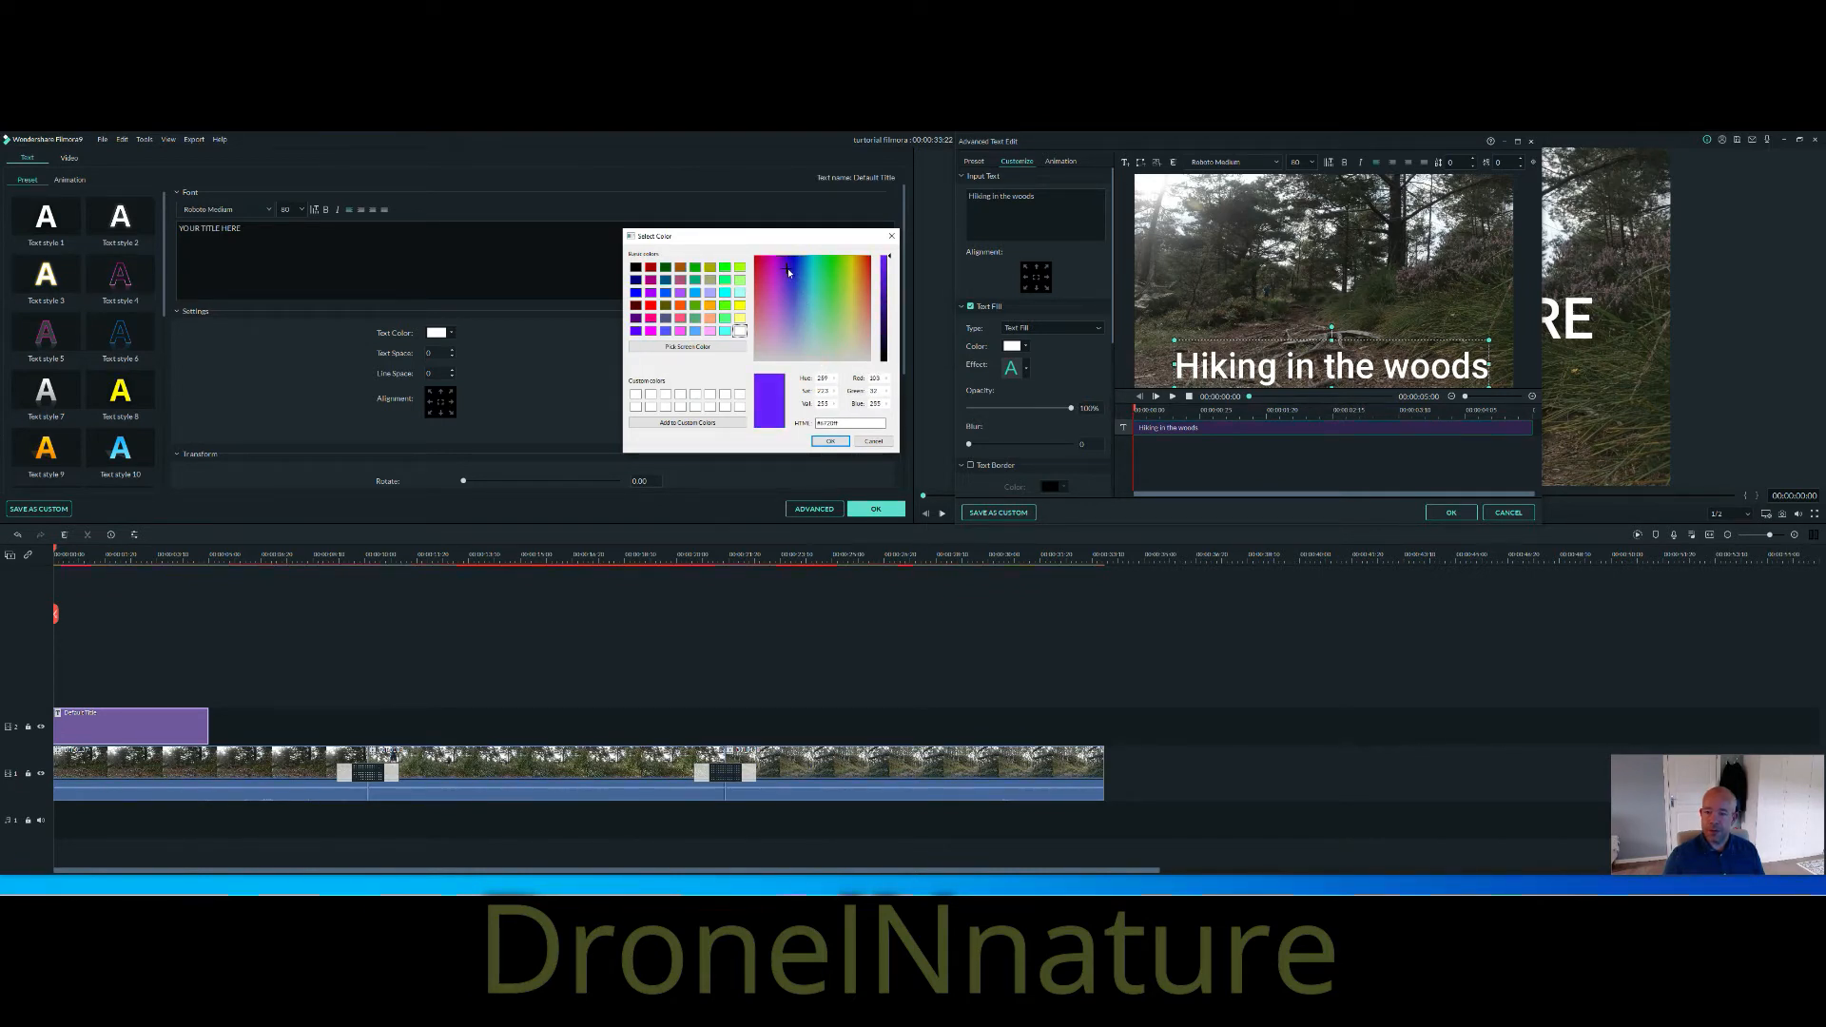
click(838, 444)
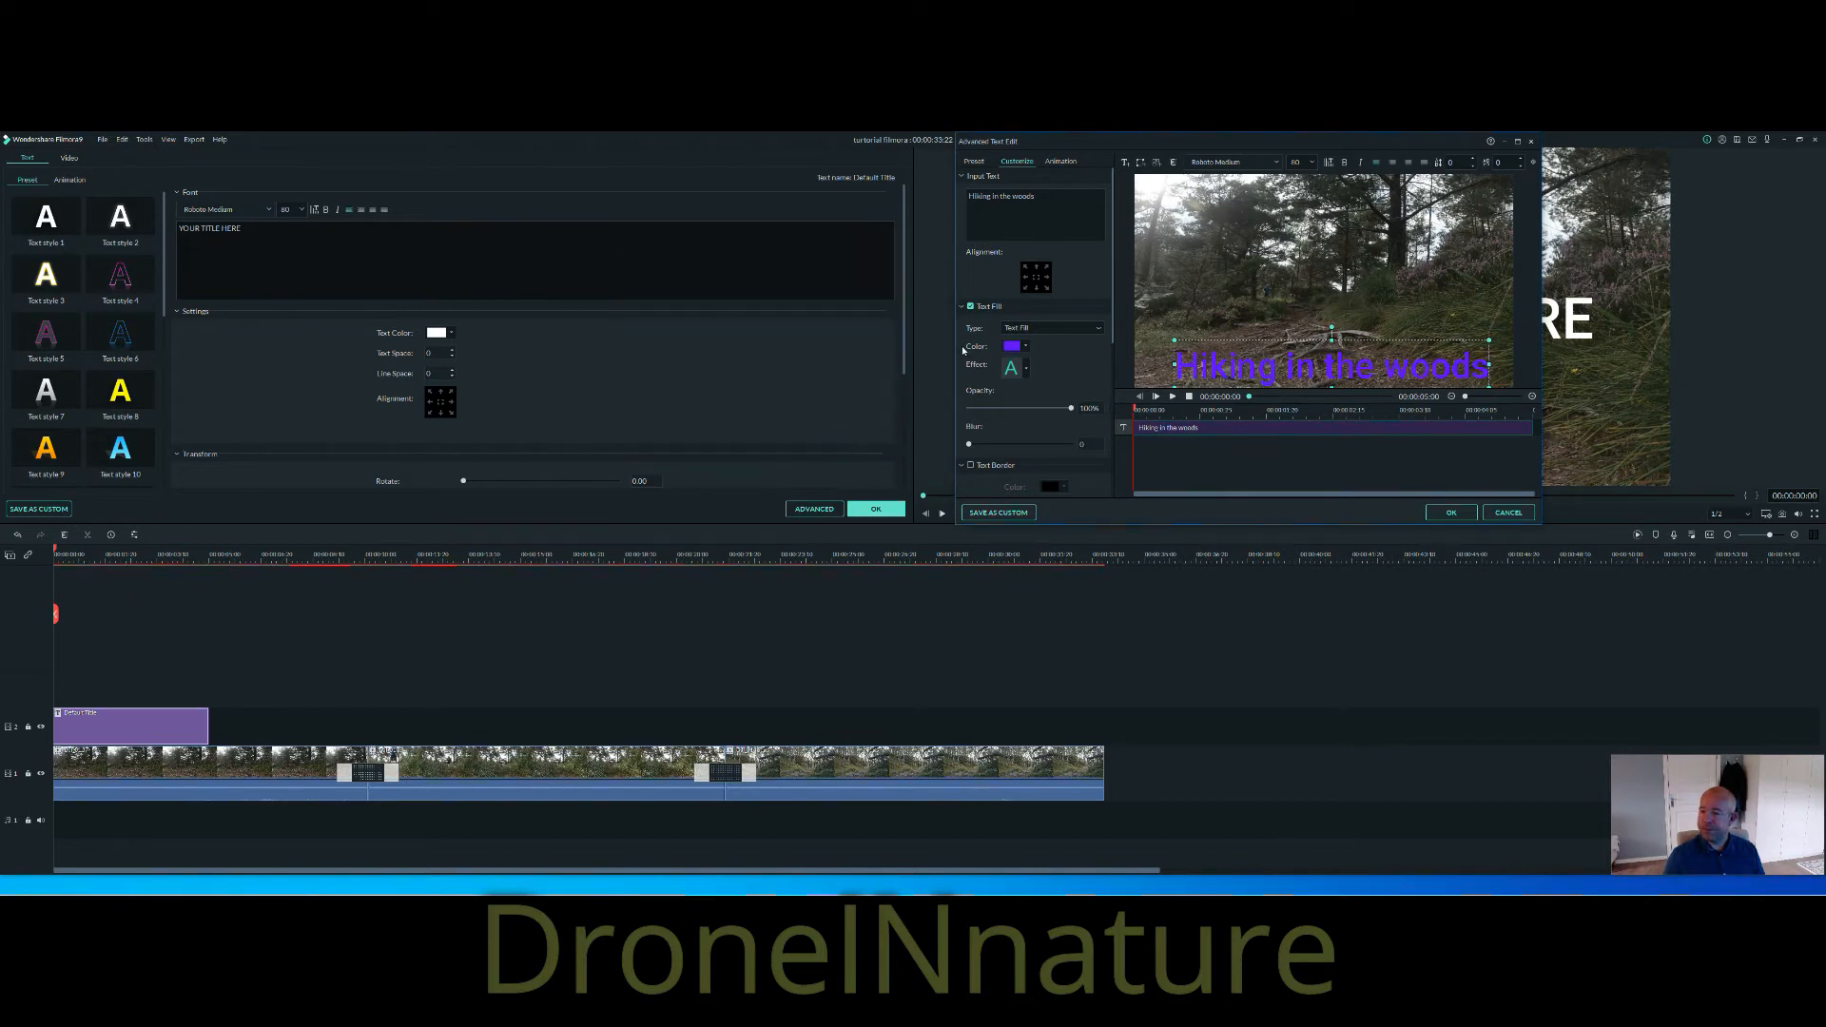
Change the title's text fill to a custom very pale pink.
click(1026, 347)
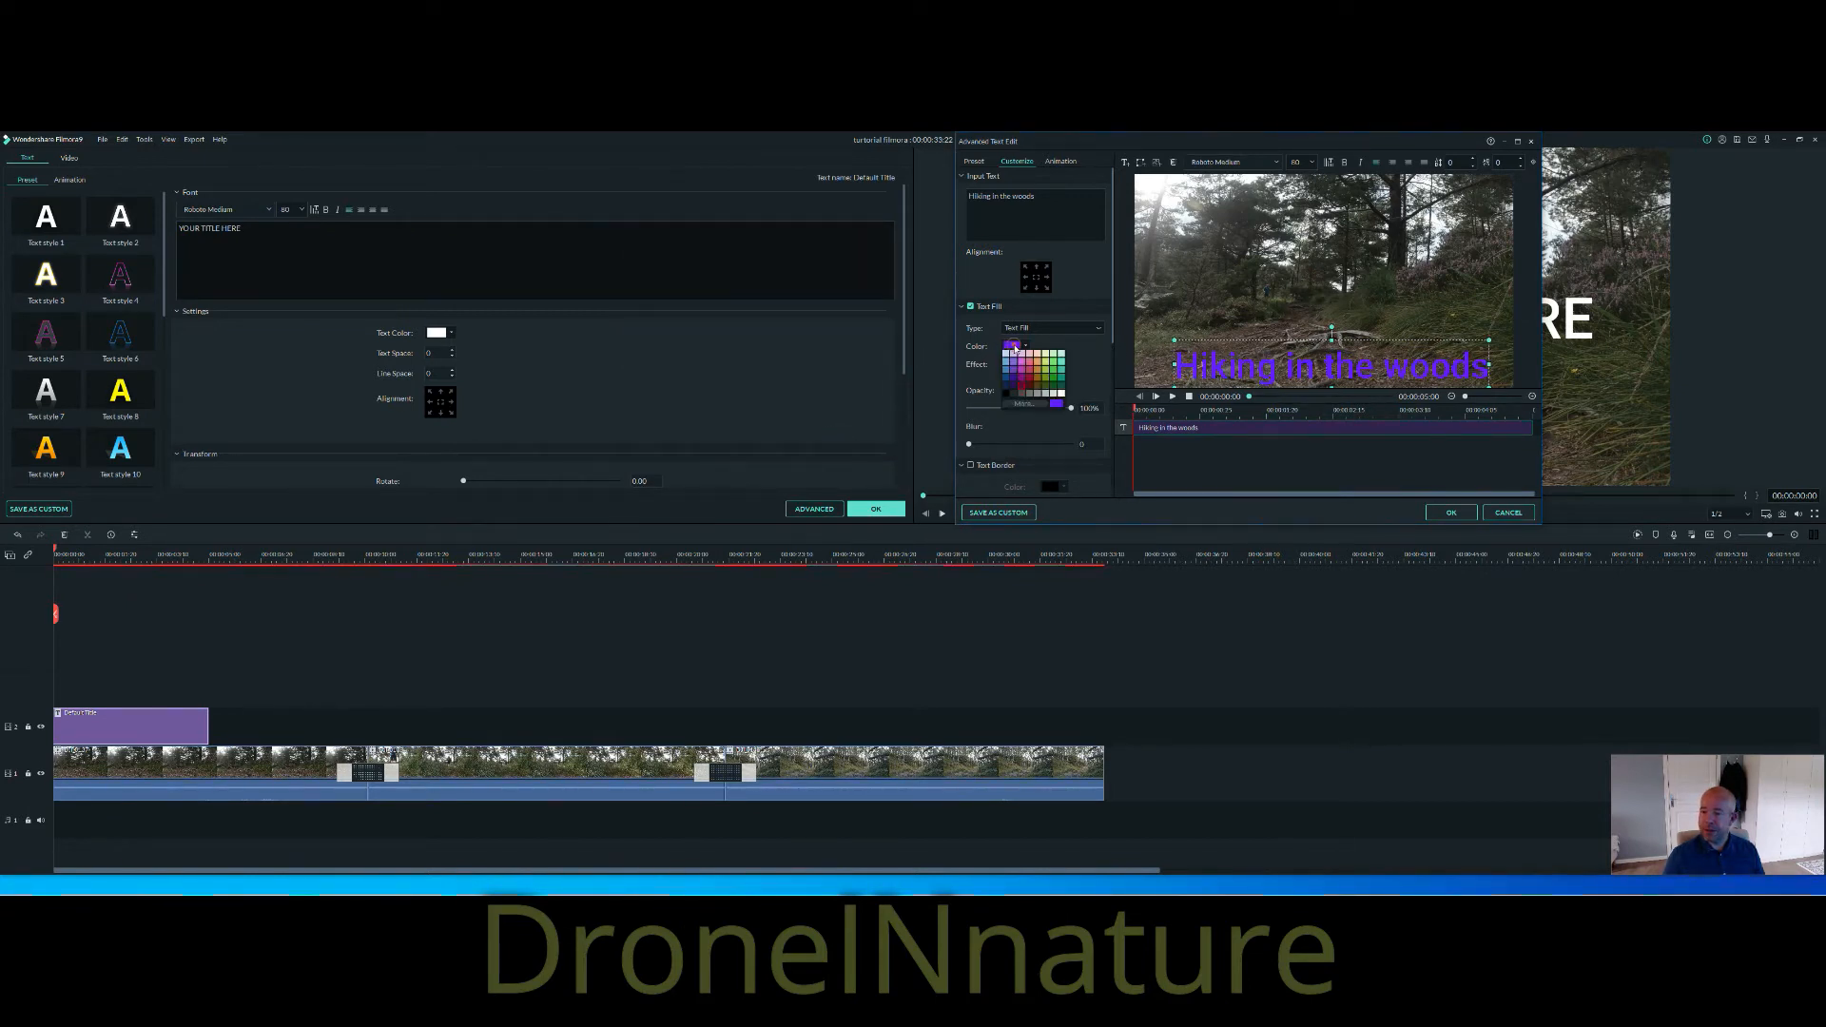
click(1023, 404)
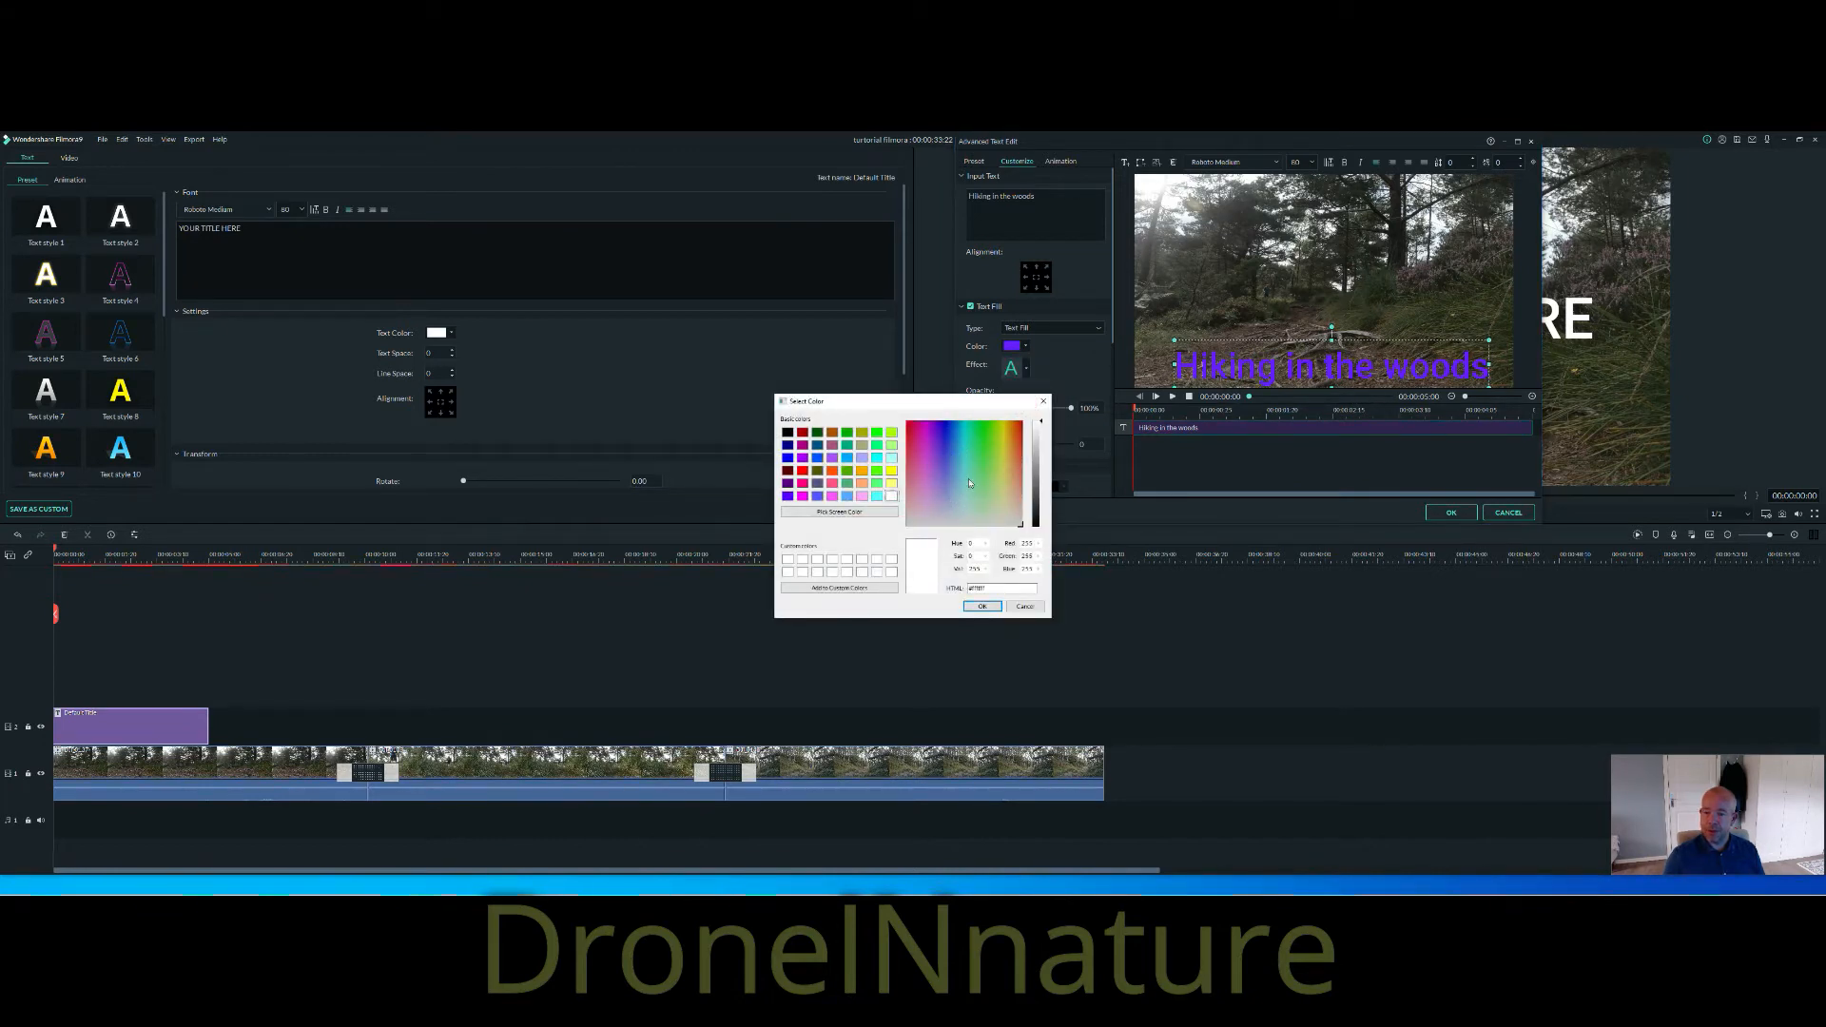
drag(977, 449, 915, 520)
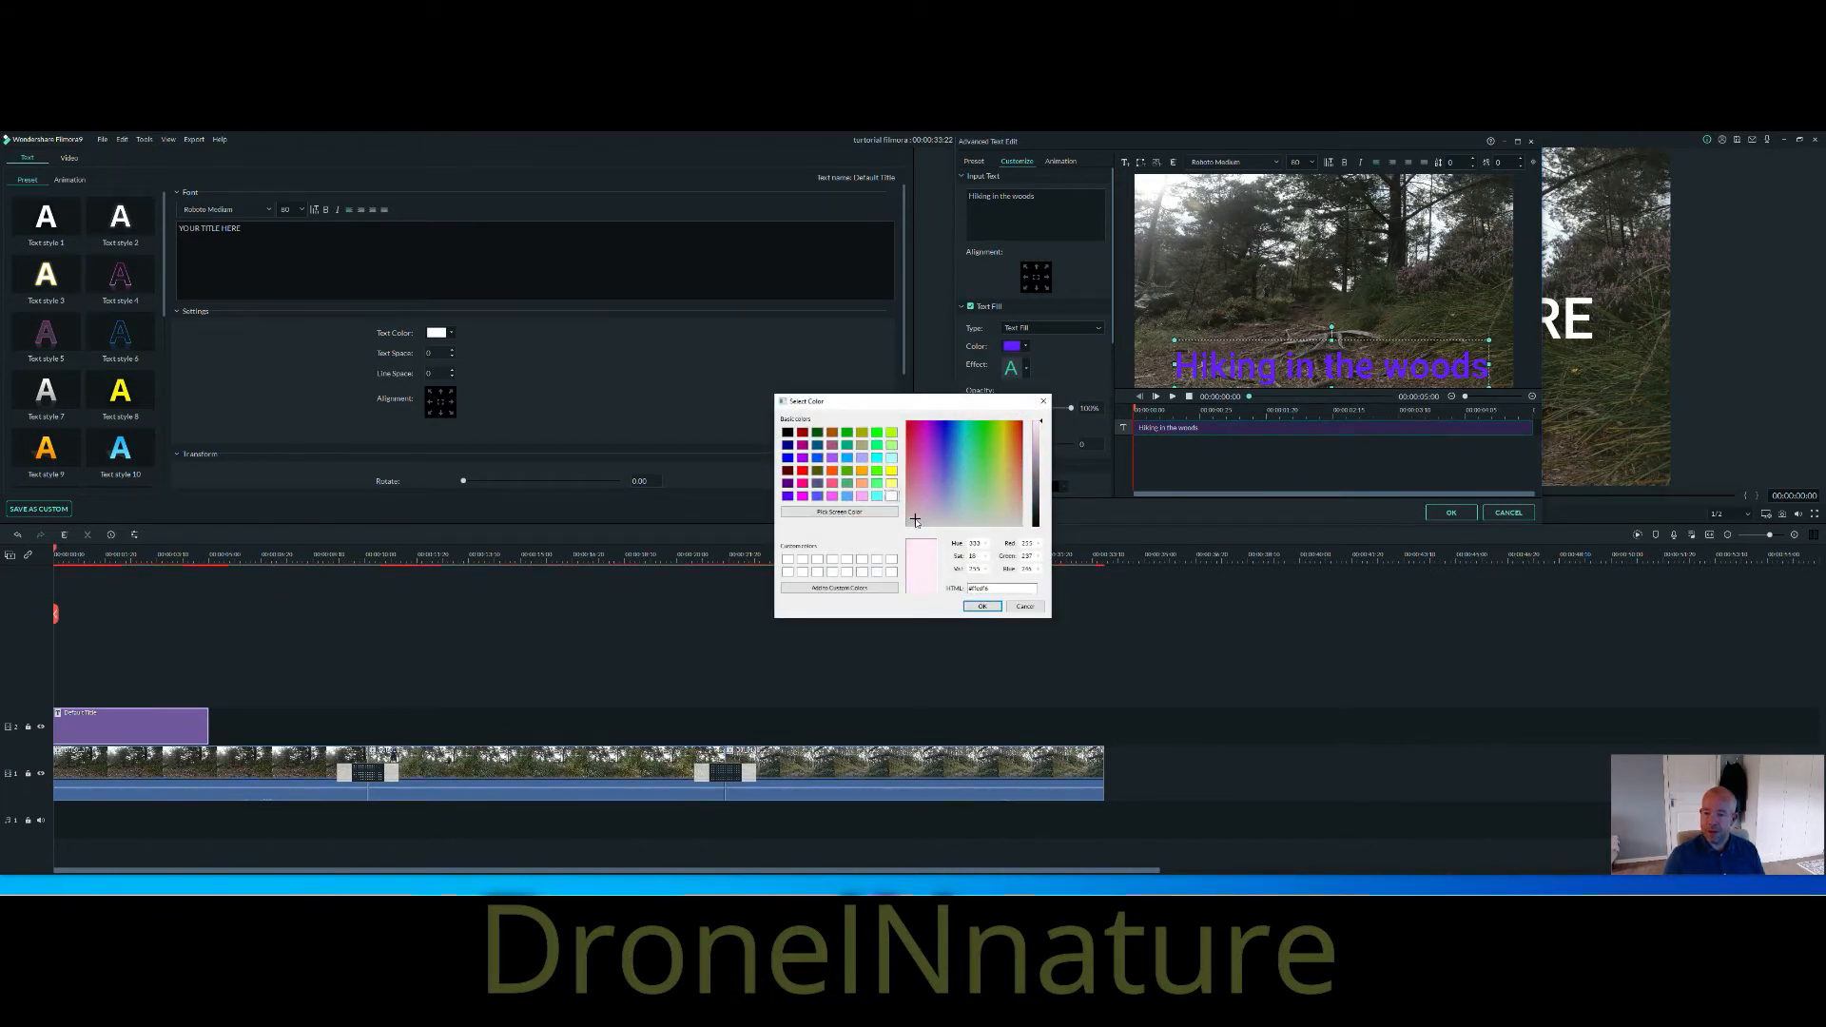
click(982, 606)
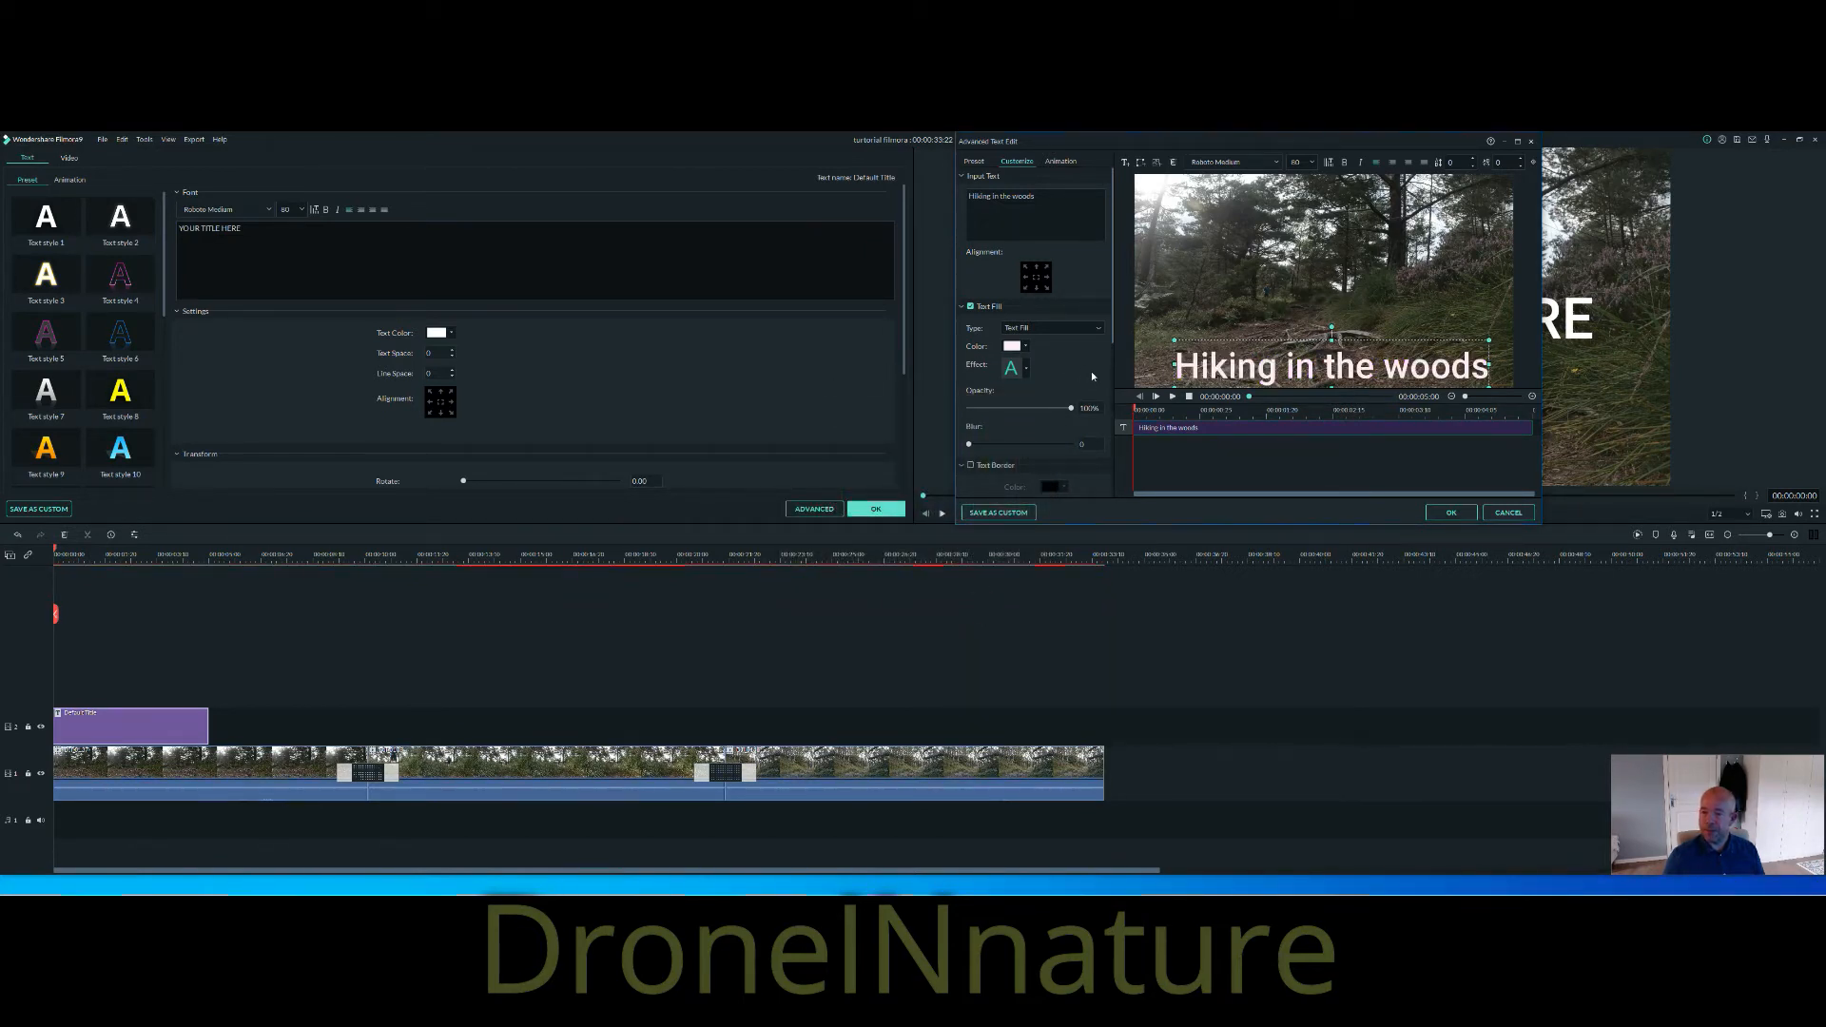
Try out the text fill's opacity and blur, returning them to 100% opacity and 0 blur.
scroll(1092, 376, down, 1)
mouse_move(1072, 377)
mouse_down()
mouse_move(1001, 382)
mouse_move(1073, 379)
mouse_up()
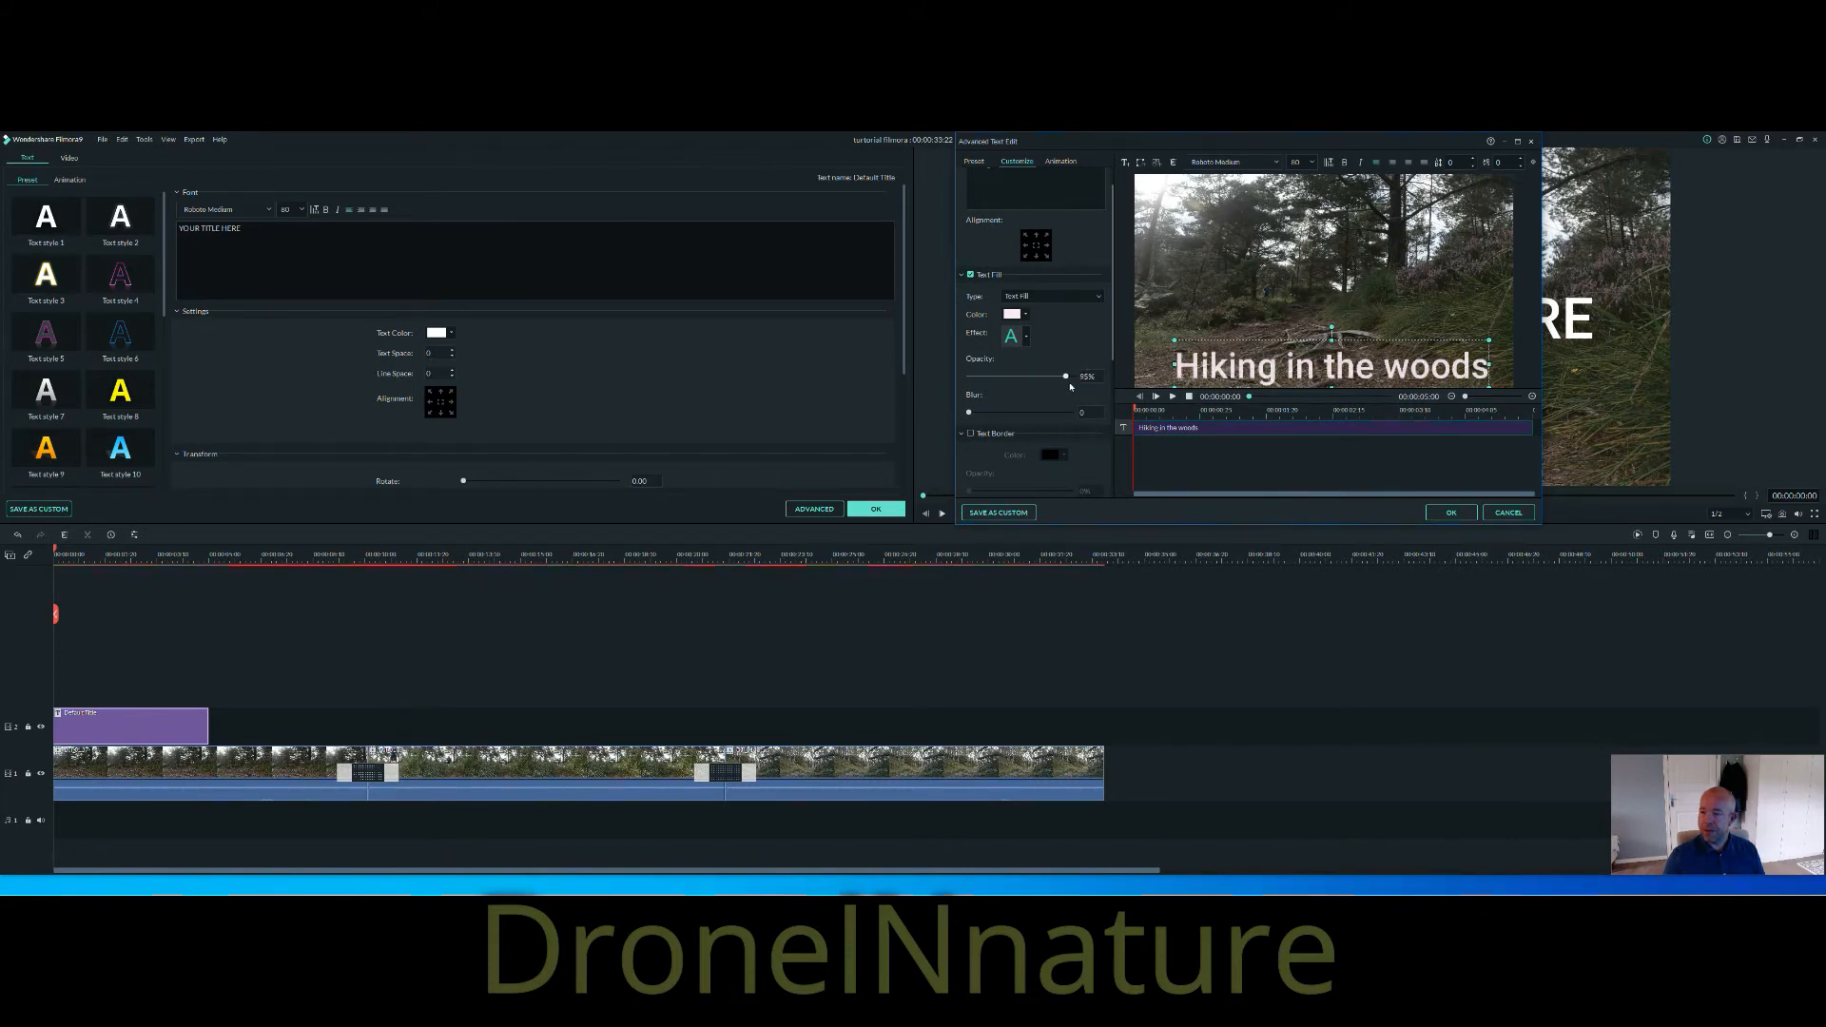
drag(971, 414, 1043, 418)
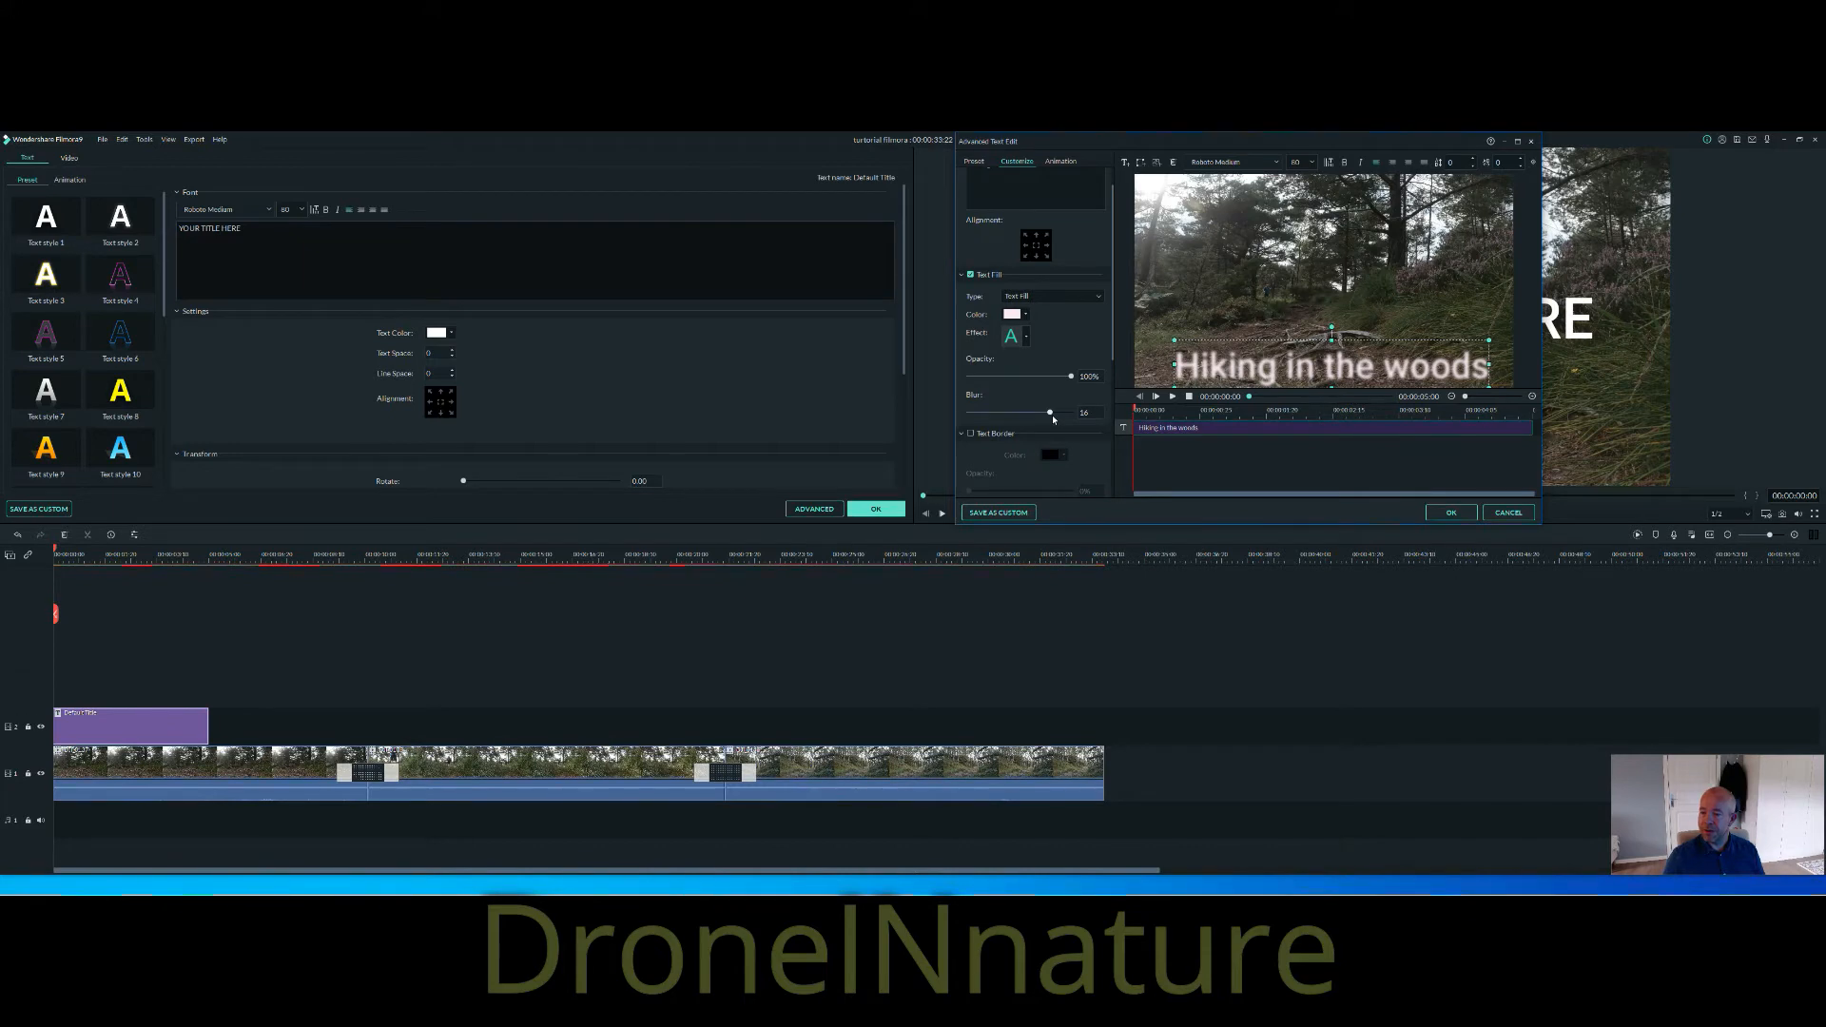
drag(1042, 415, 968, 421)
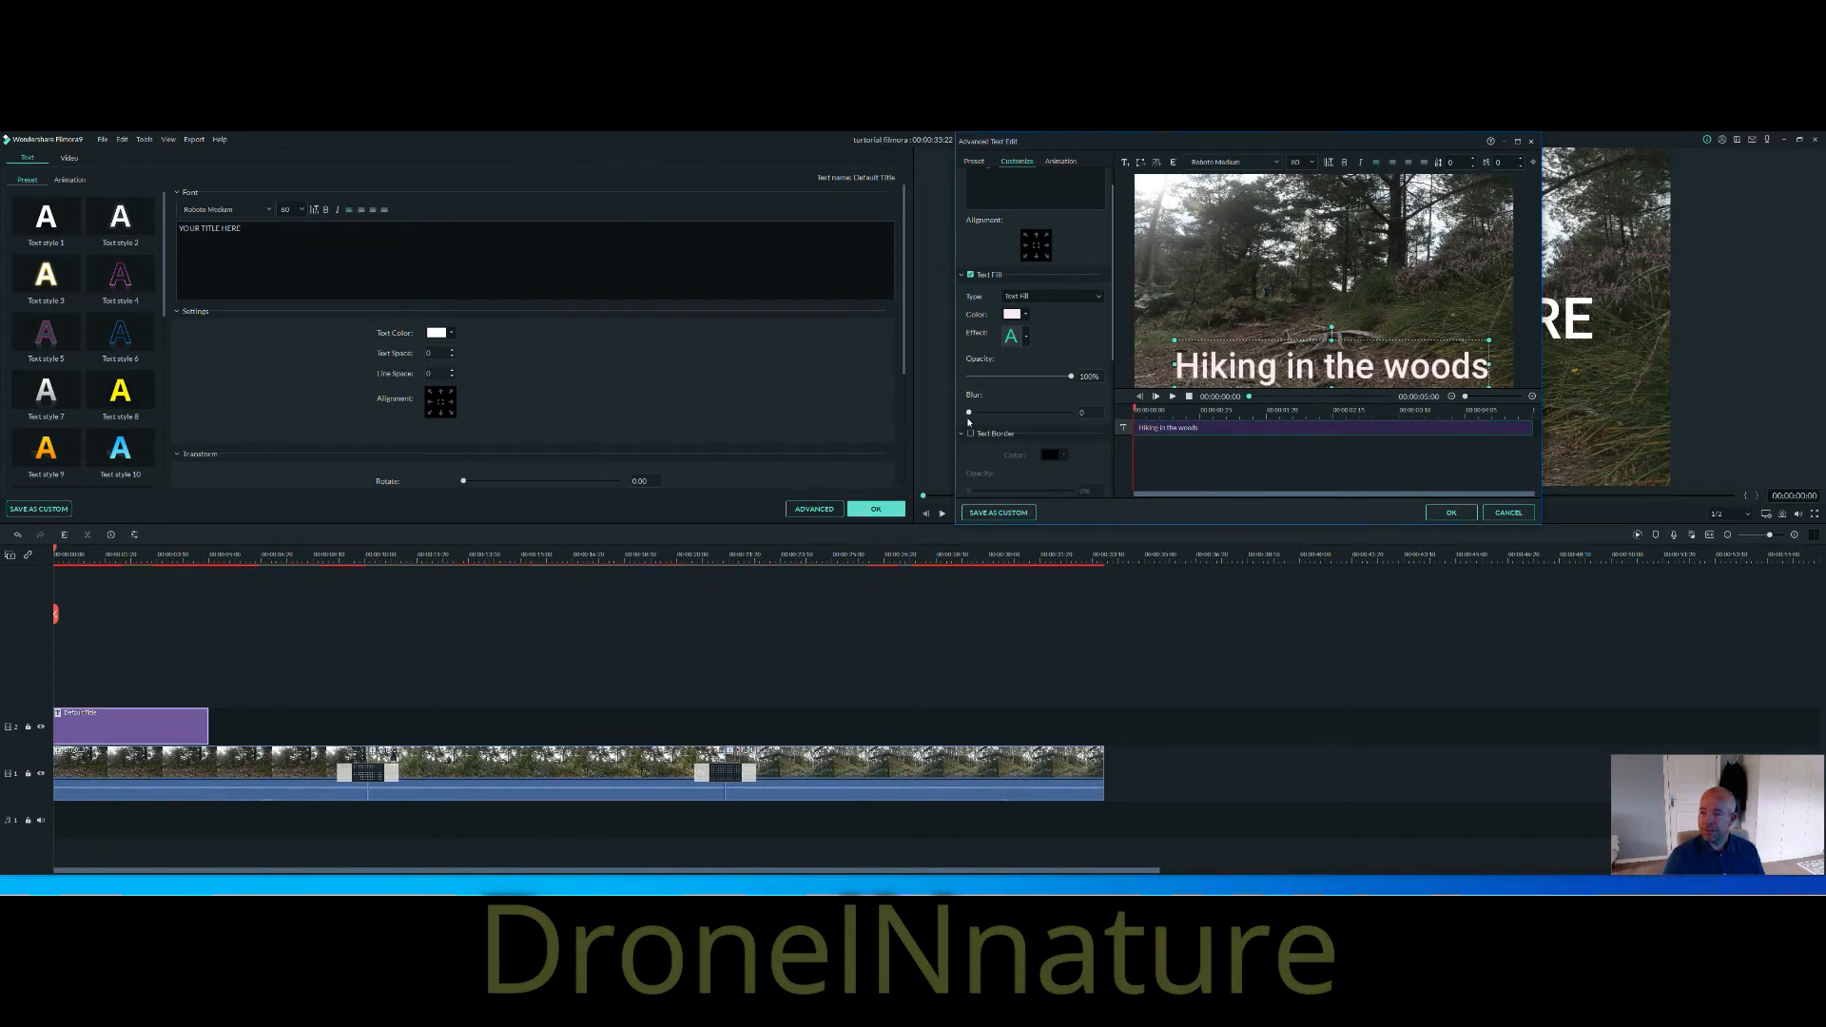
Enable a black text border on the title and increase its size to about 14.
click(972, 436)
scroll(1001, 433, down, 1)
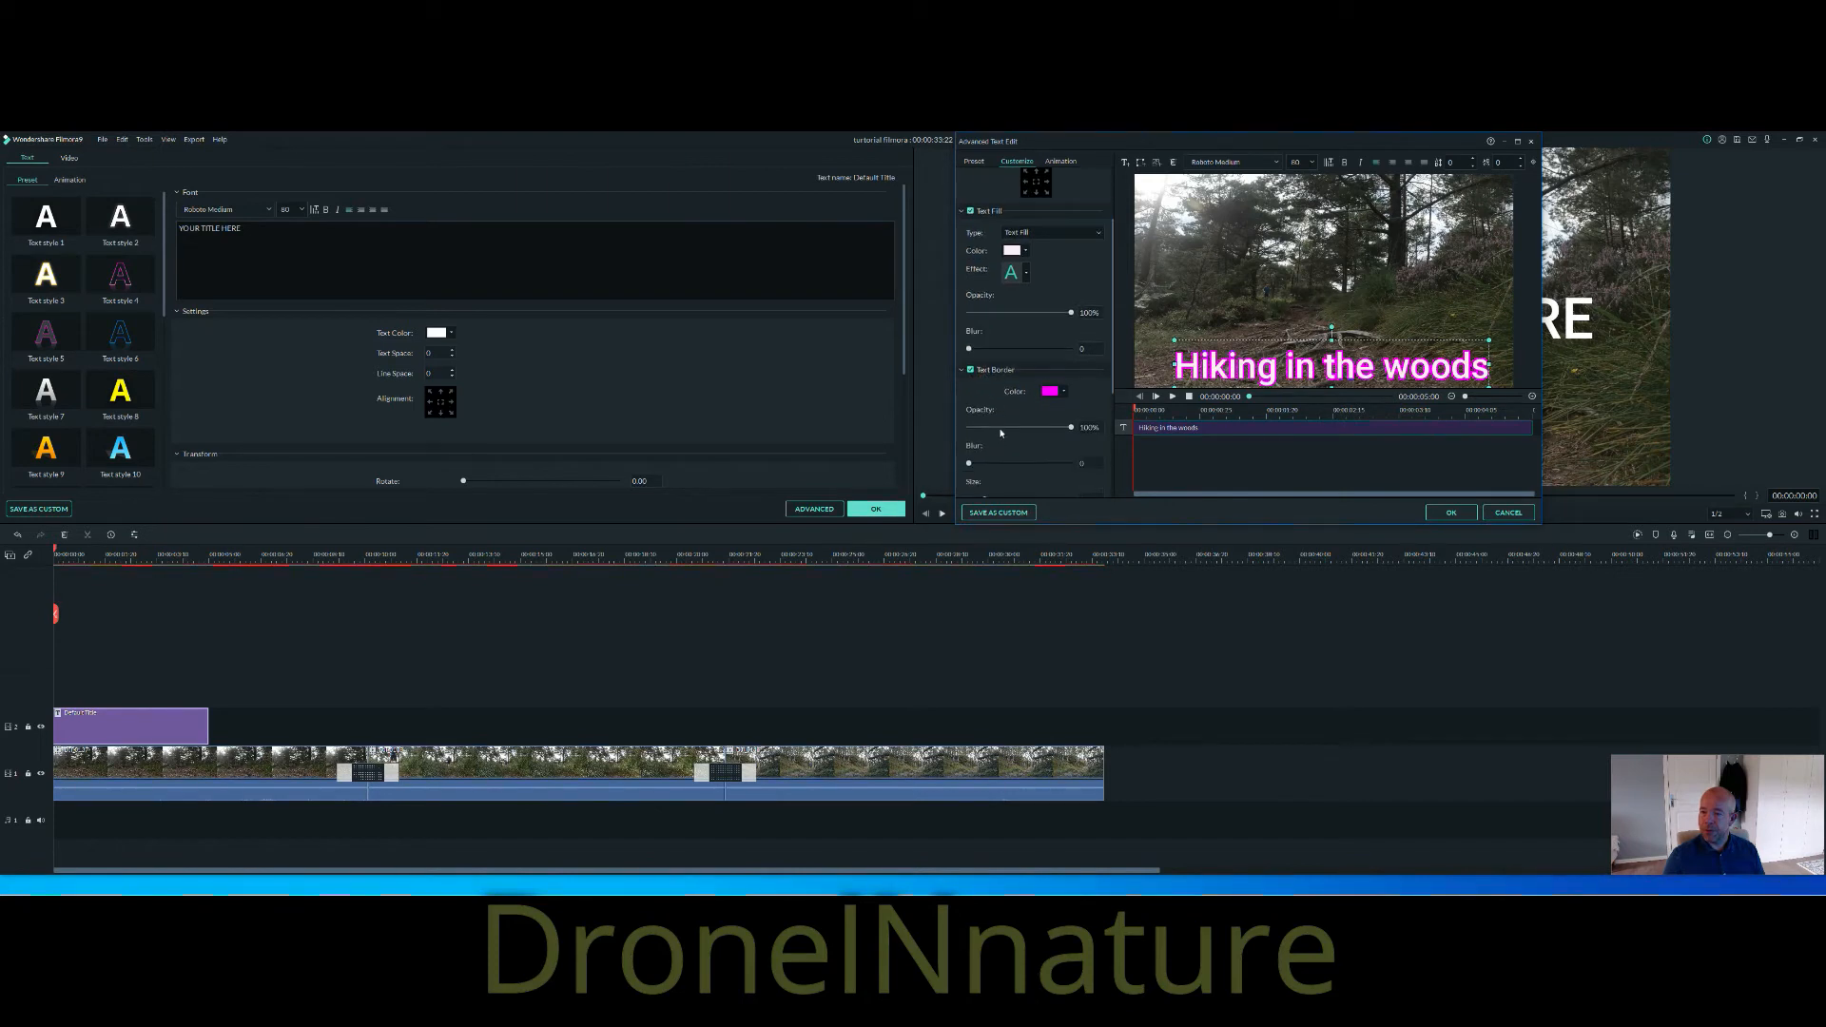
click(1050, 392)
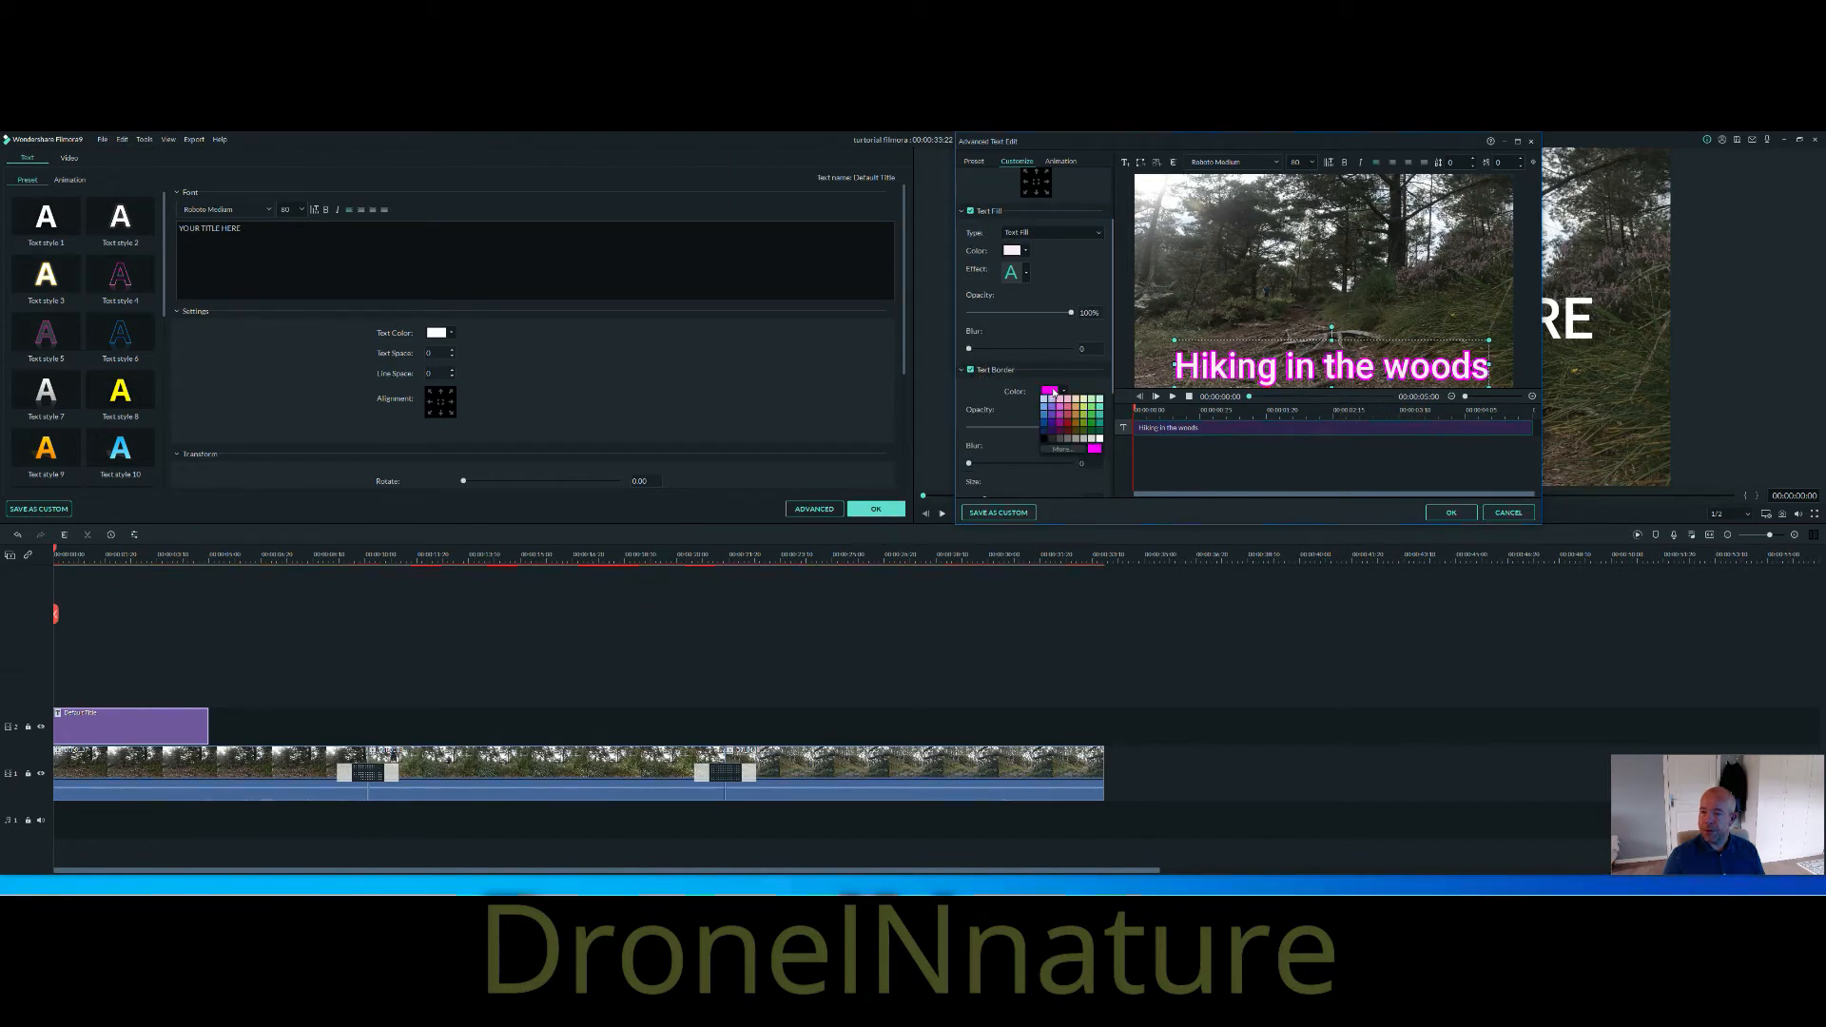
click(1043, 438)
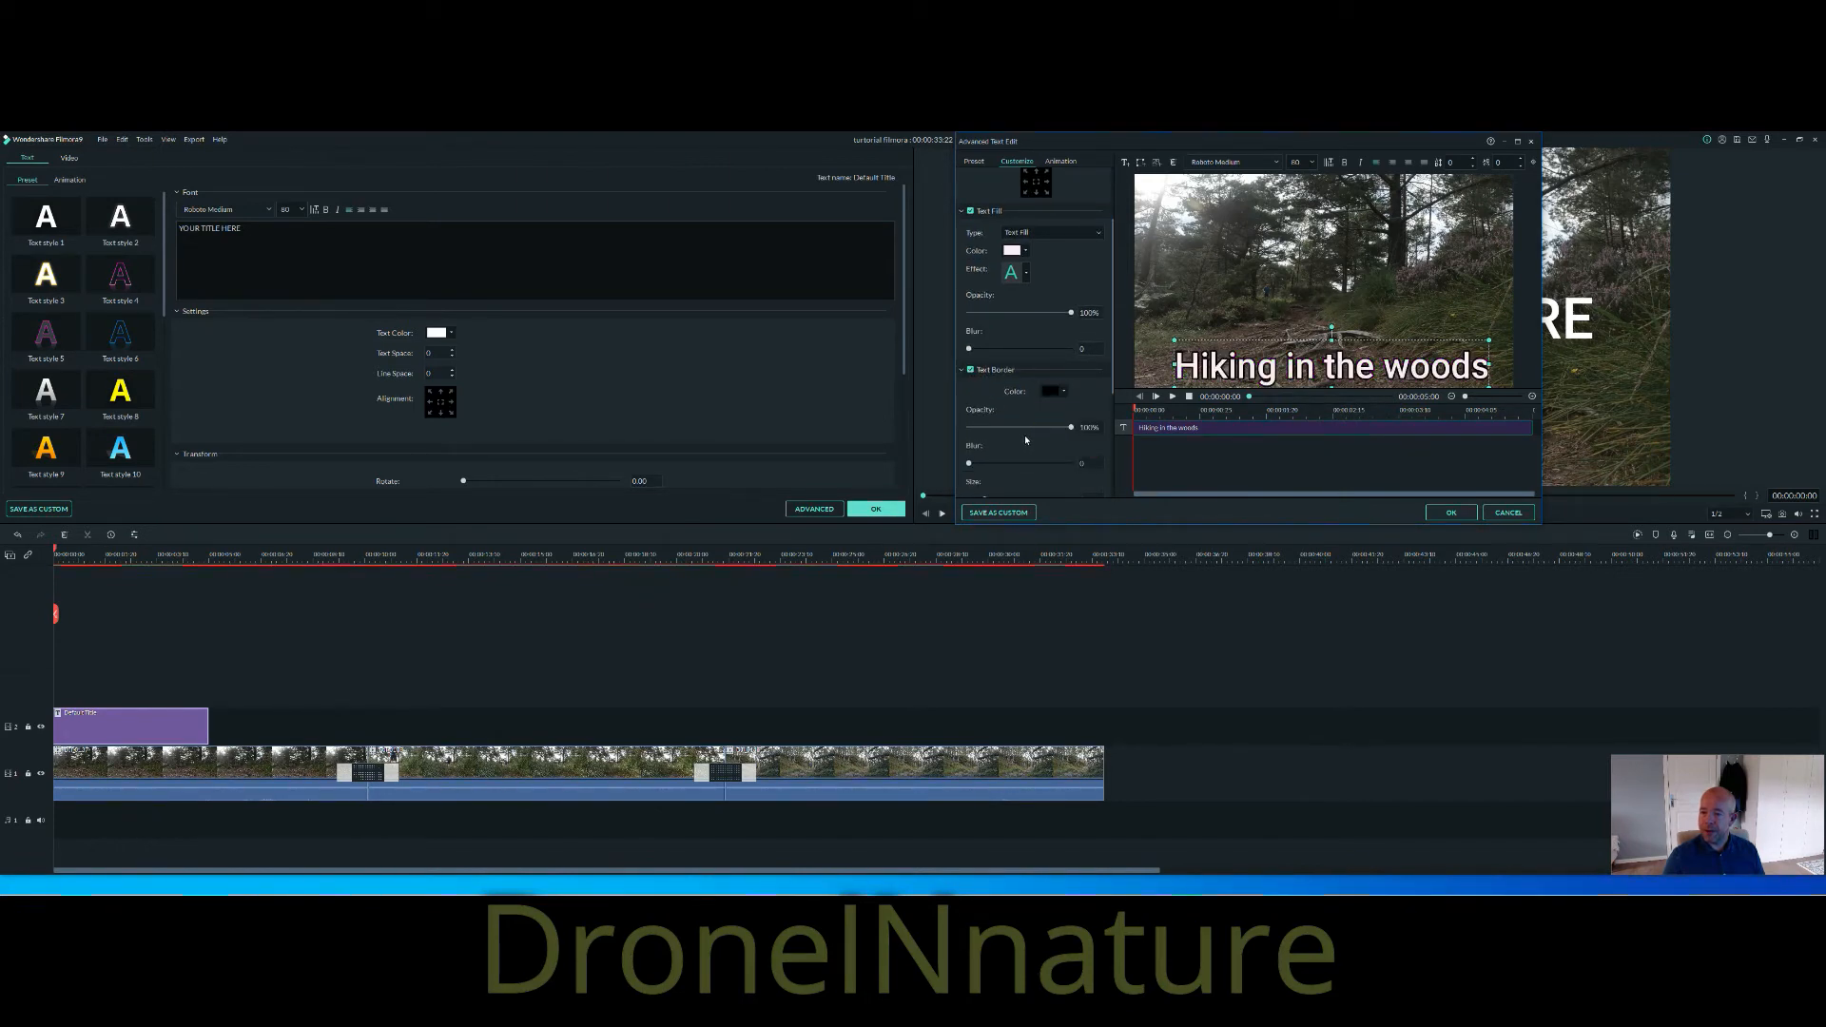
scroll(1018, 449, down, 1)
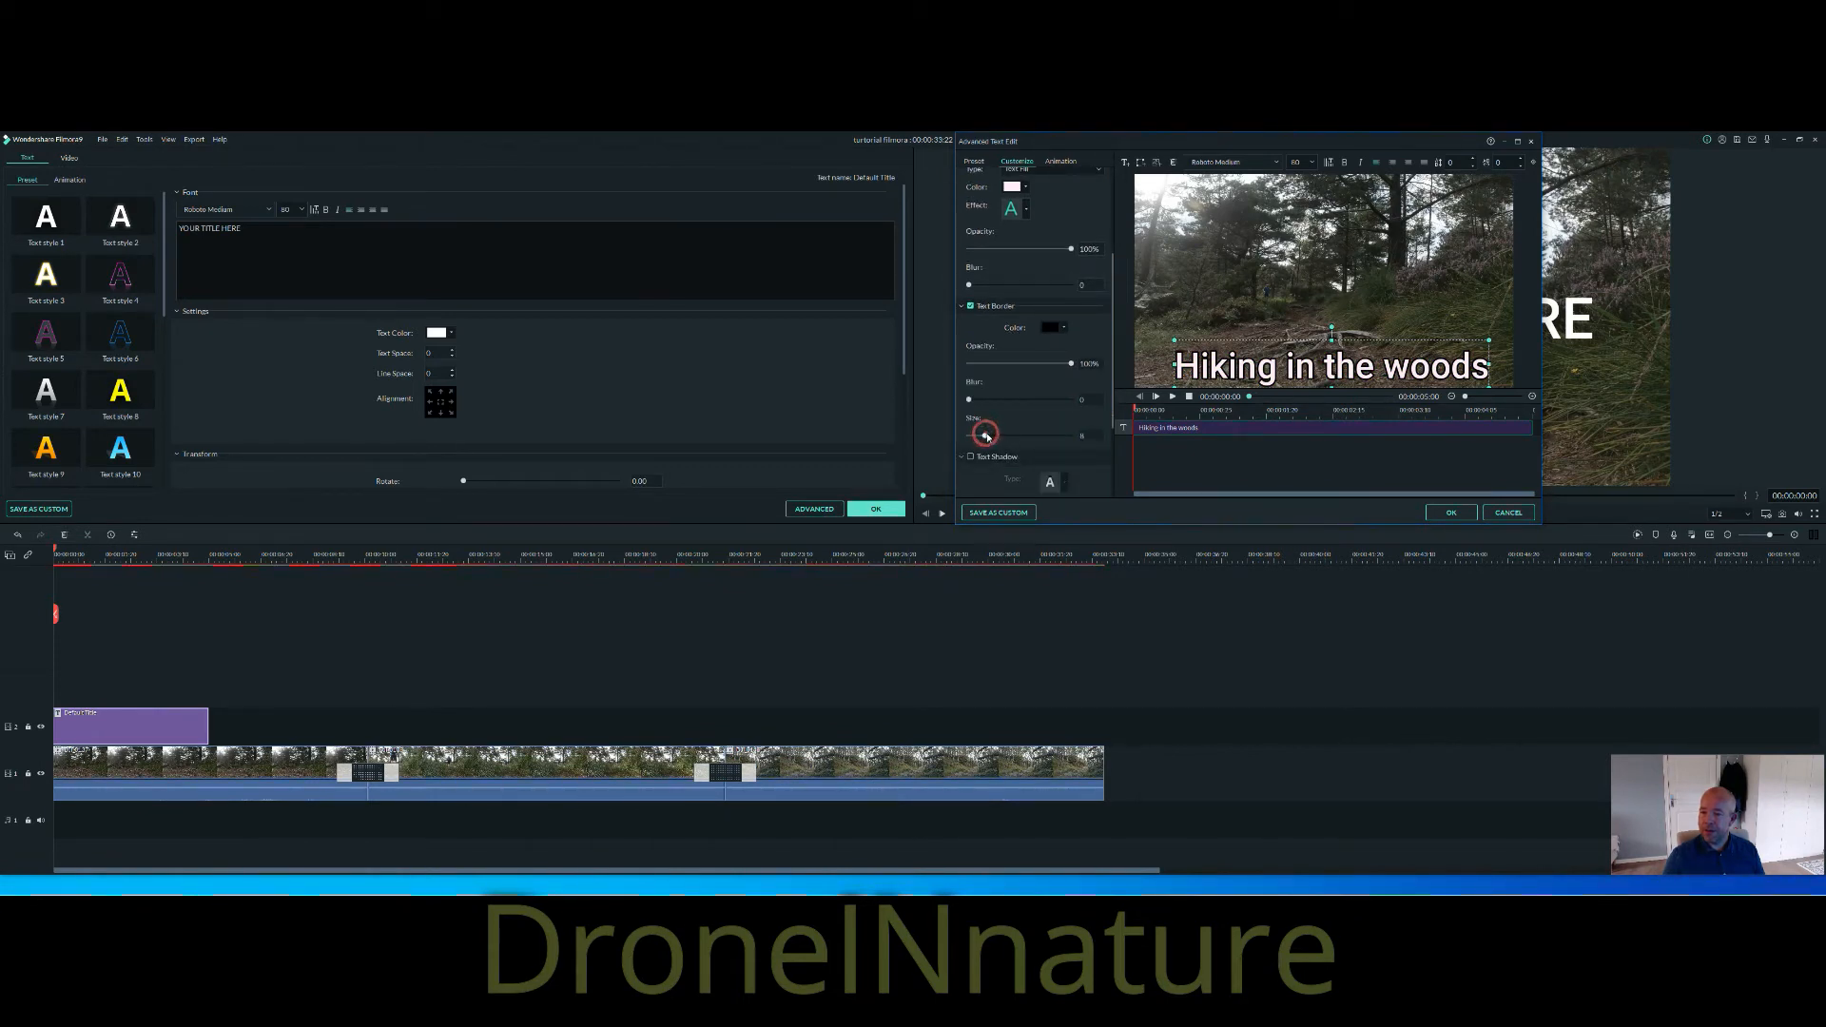
drag(986, 436, 1011, 437)
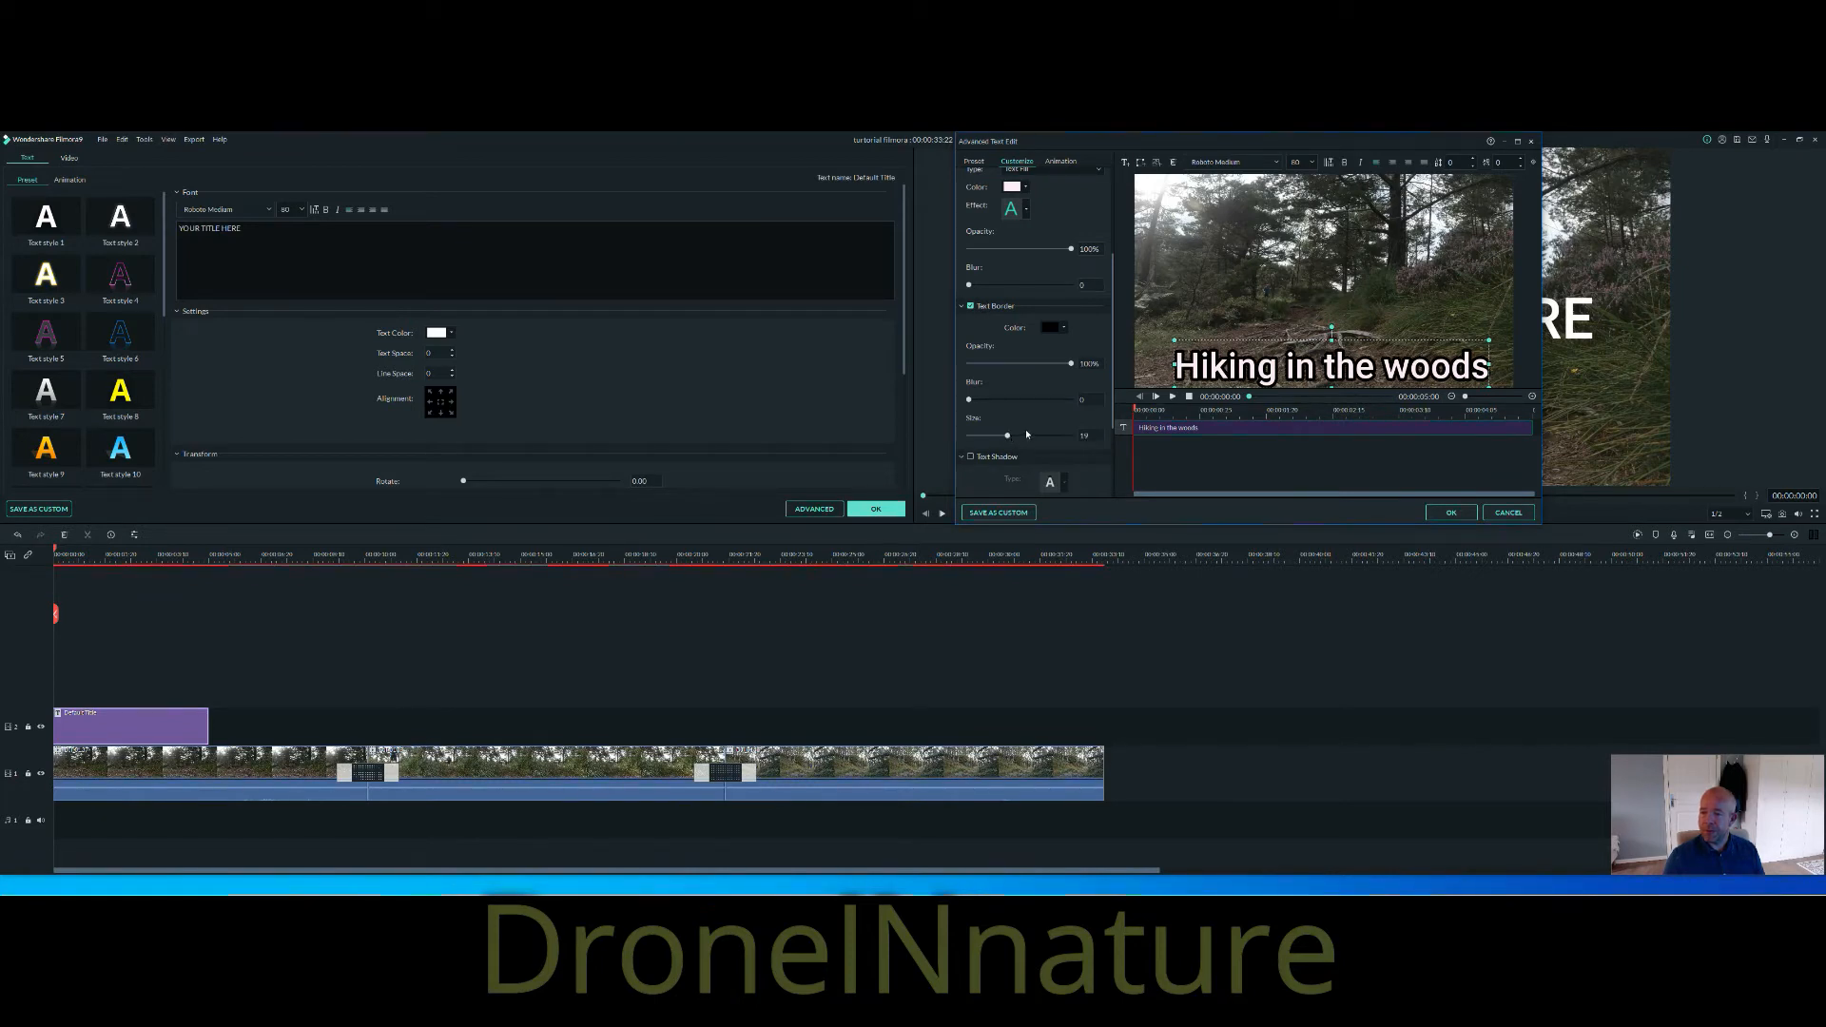
Set the title's text border blur to 5, enable its text shadow and adjust the shadow's distance.
drag(969, 400, 1023, 403)
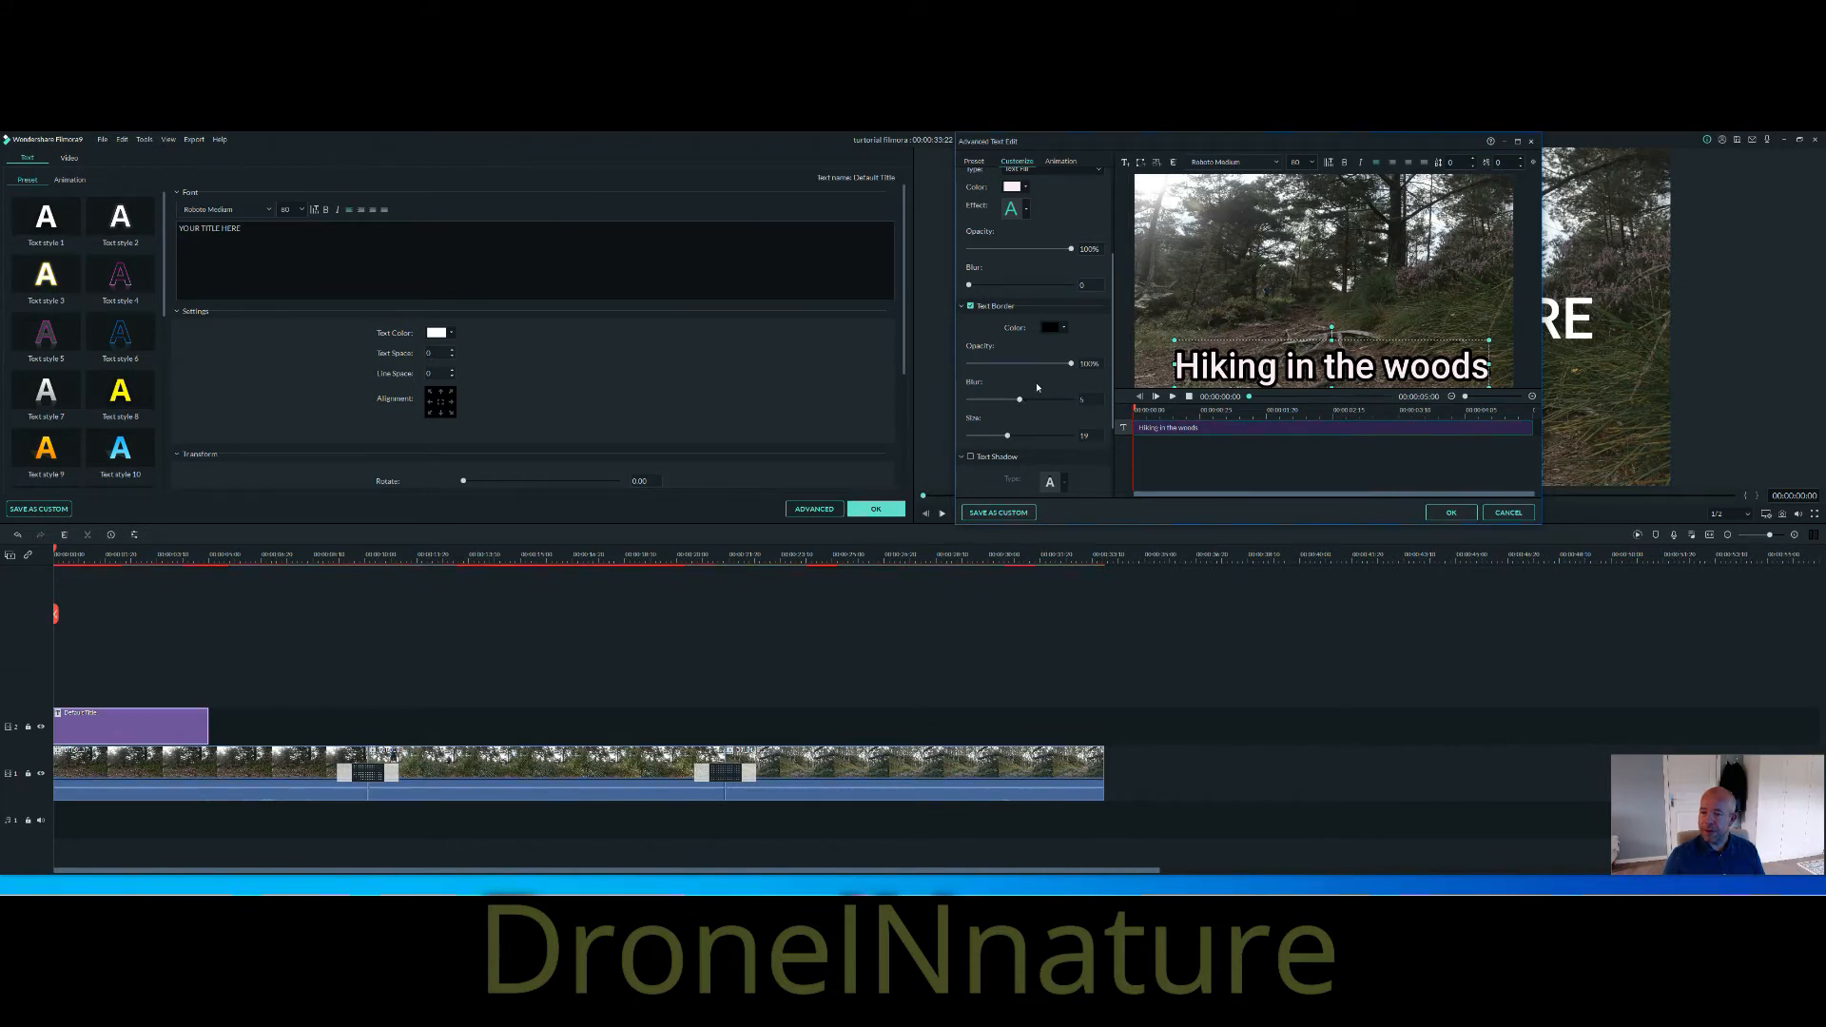
scroll(1037, 388, down, 1)
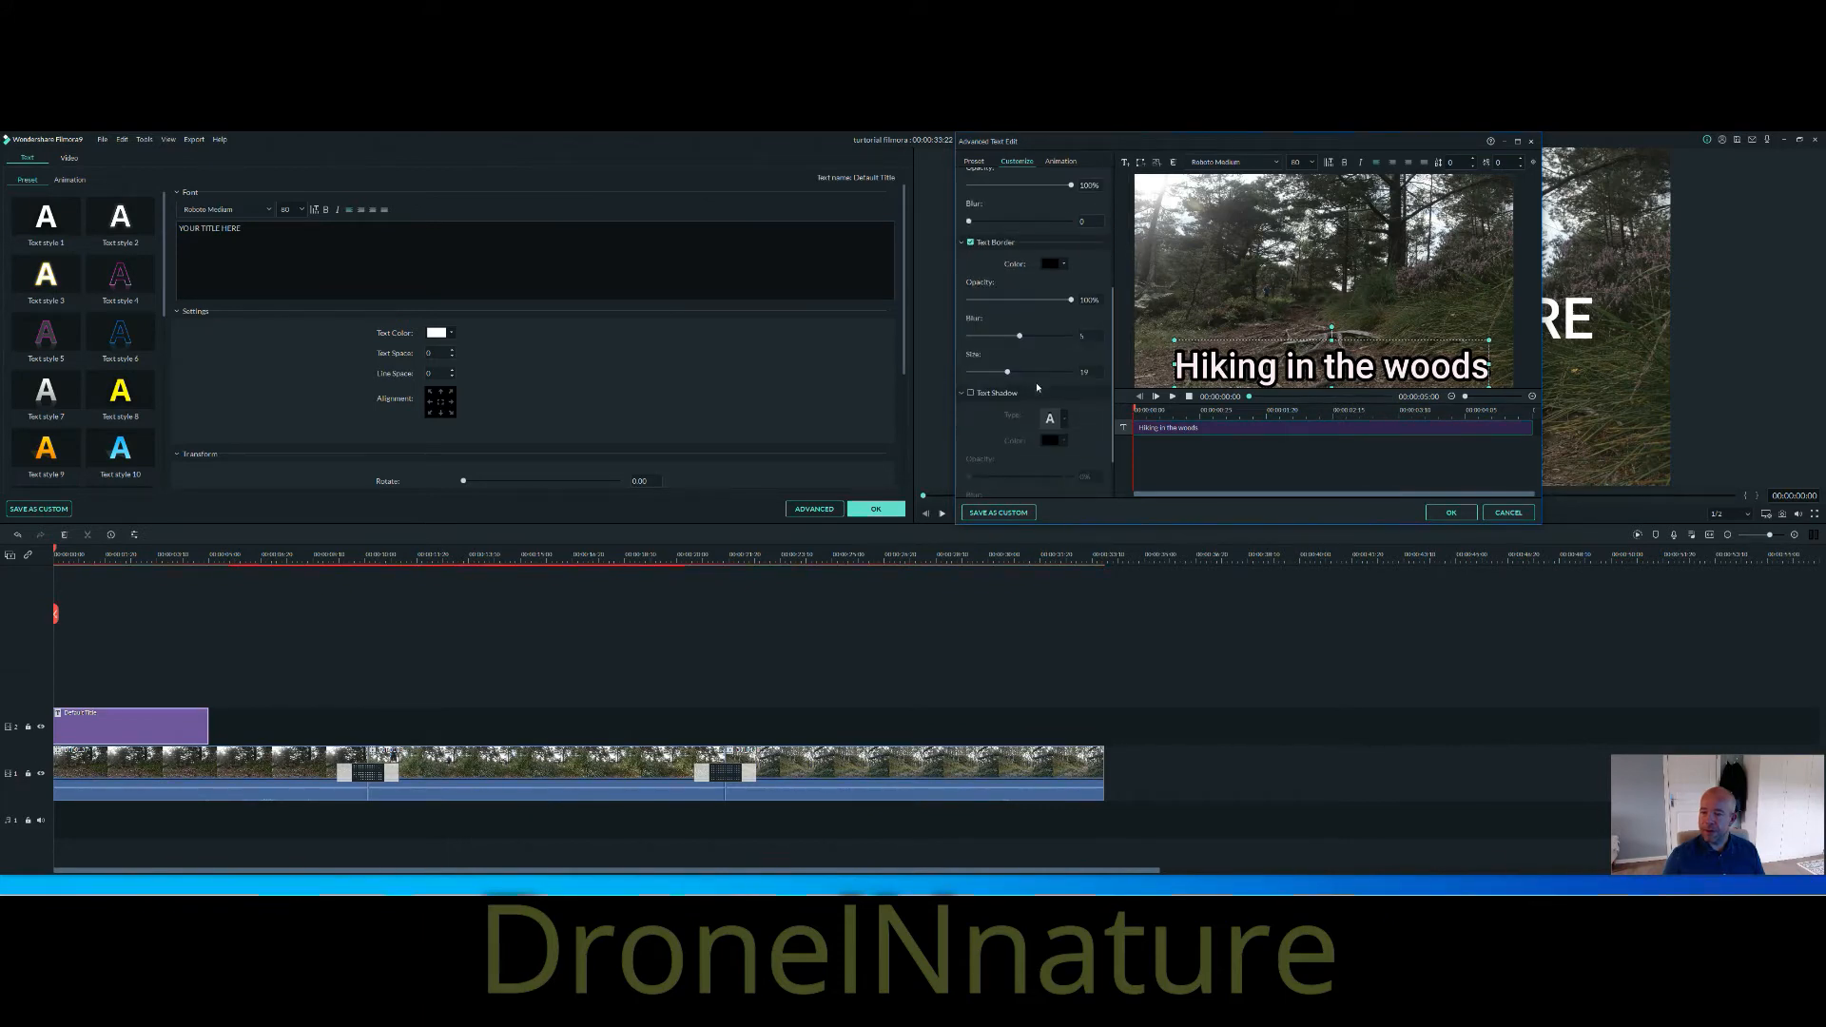
click(971, 394)
scroll(987, 461, down, 1)
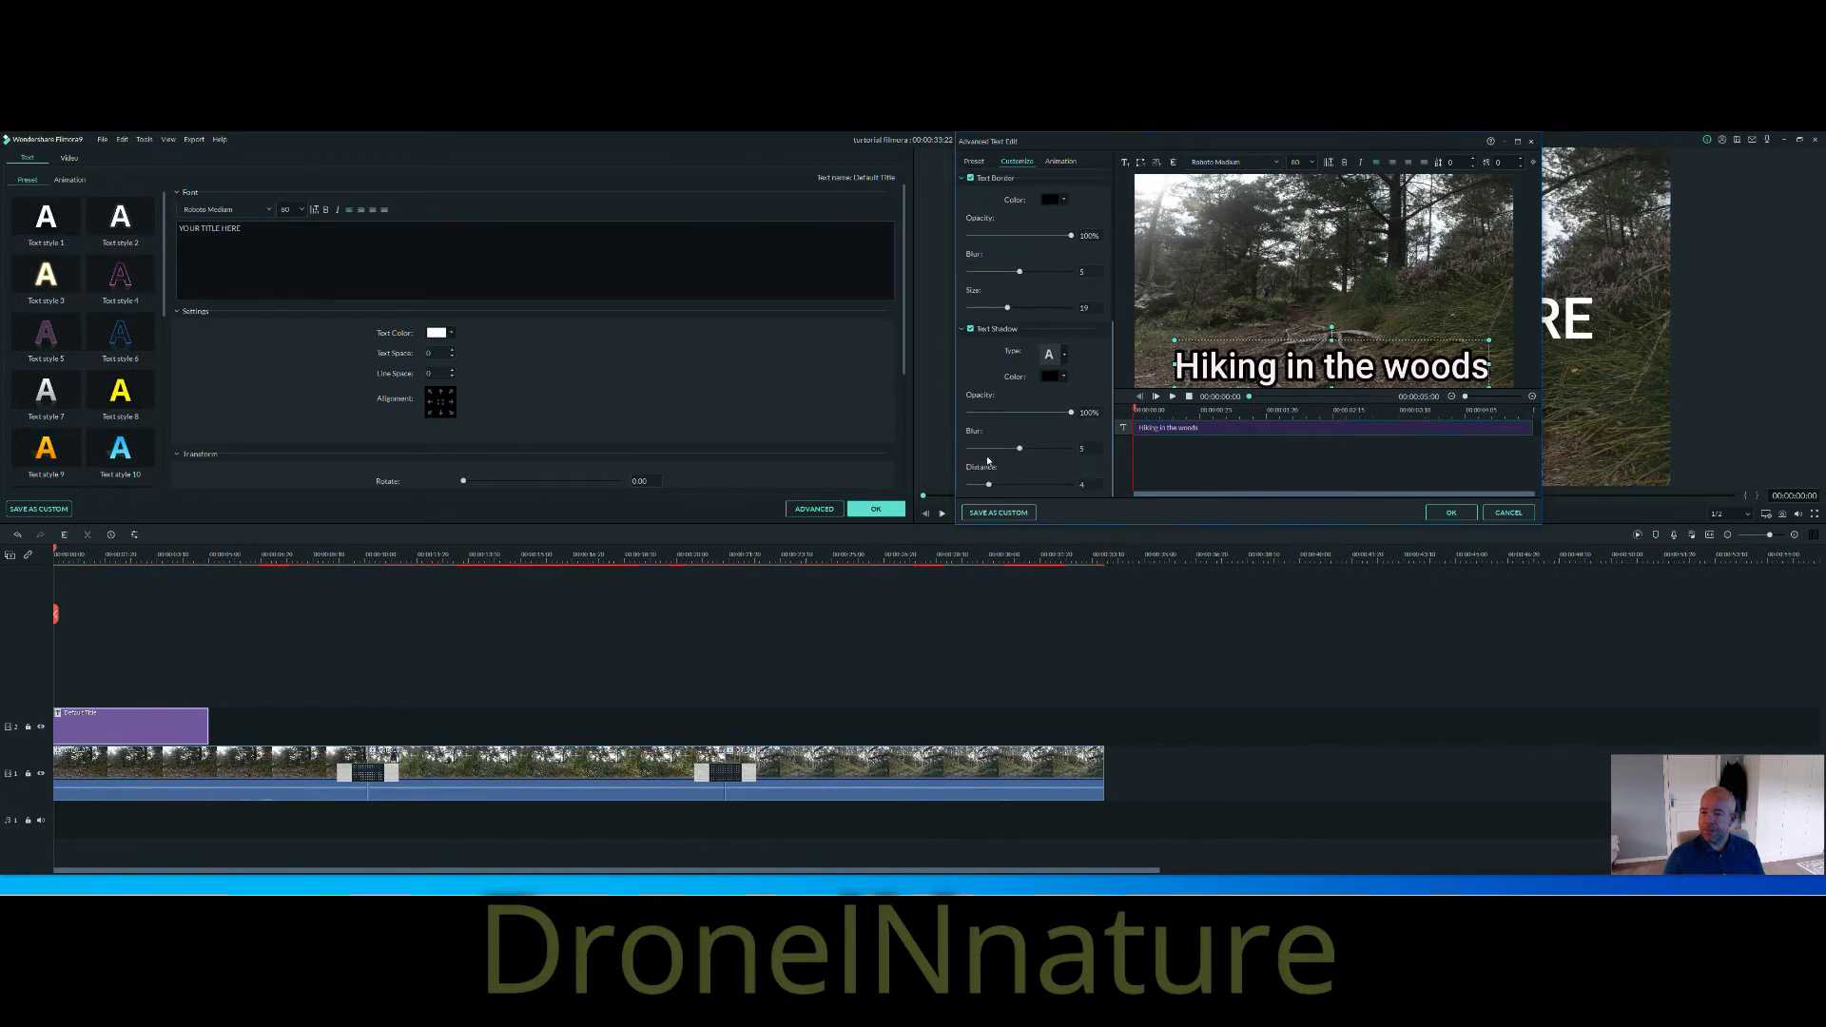
mouse_move(995, 486)
mouse_down()
mouse_move(1037, 486)
mouse_move(992, 491)
mouse_up()
scroll(1081, 282, up, 3)
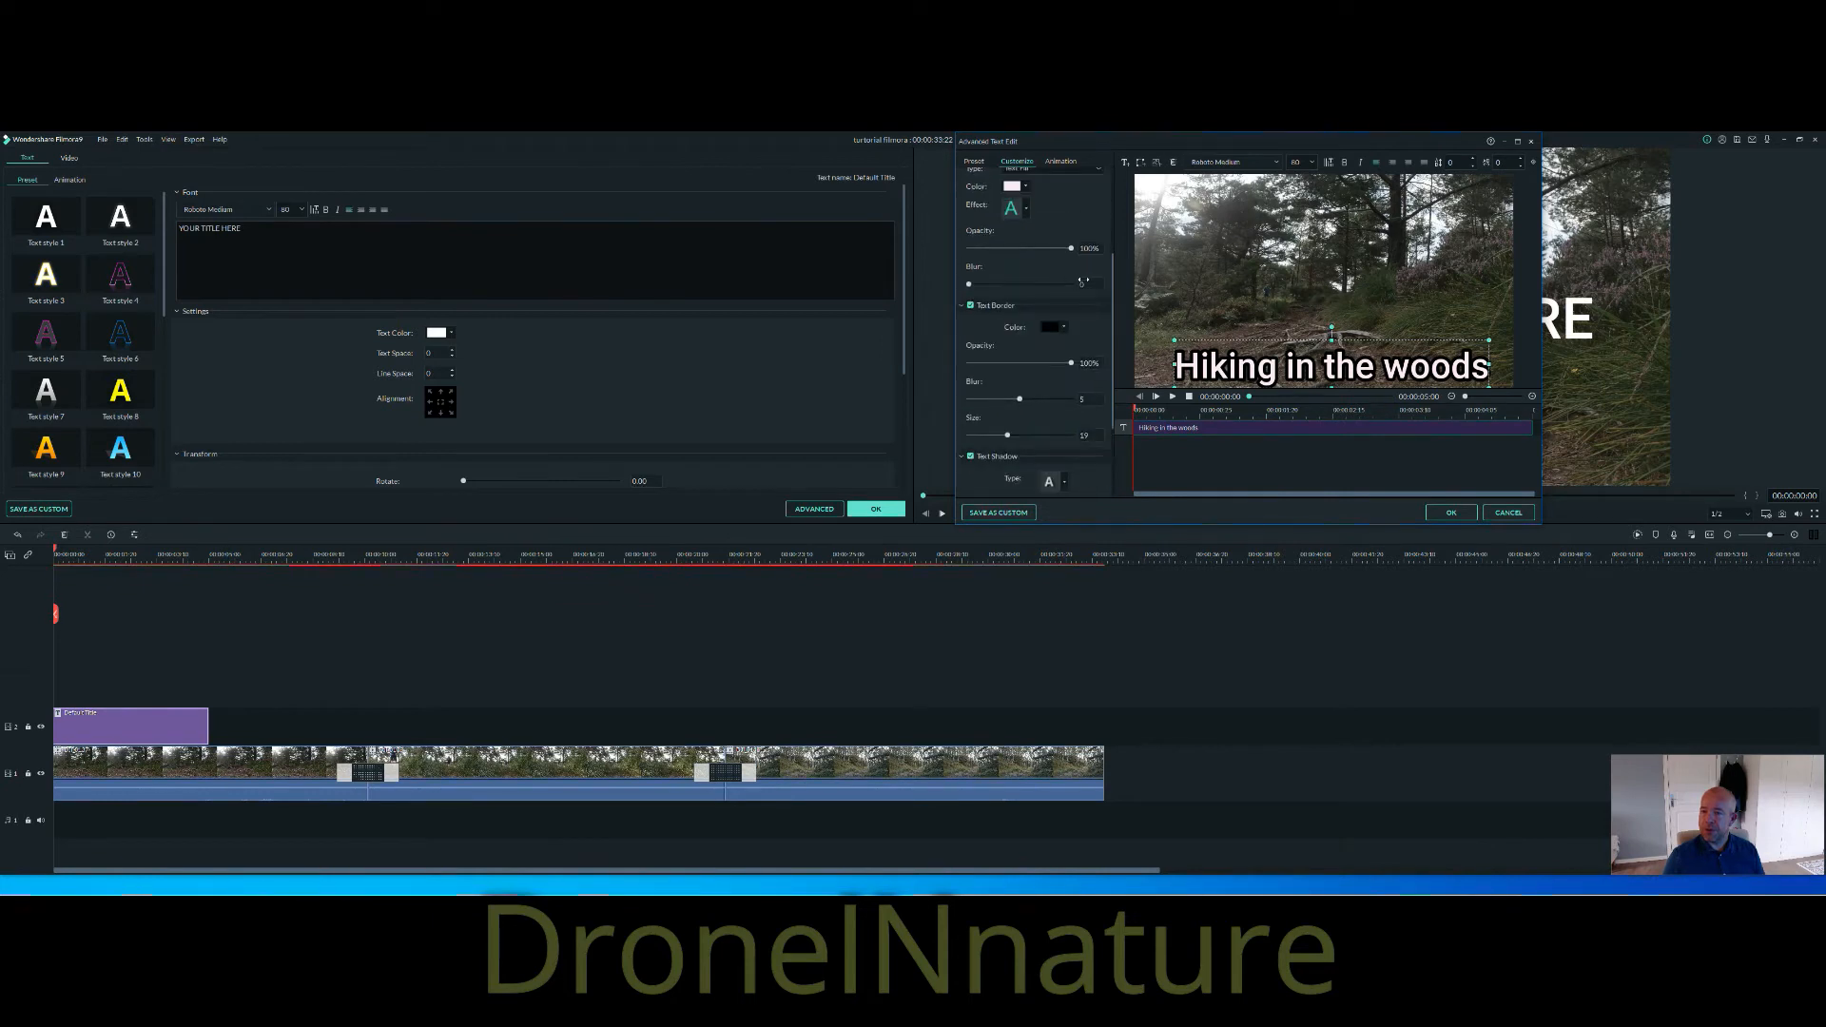
Try the Type Writer animation on the title and return it to No Animation.
click(1061, 160)
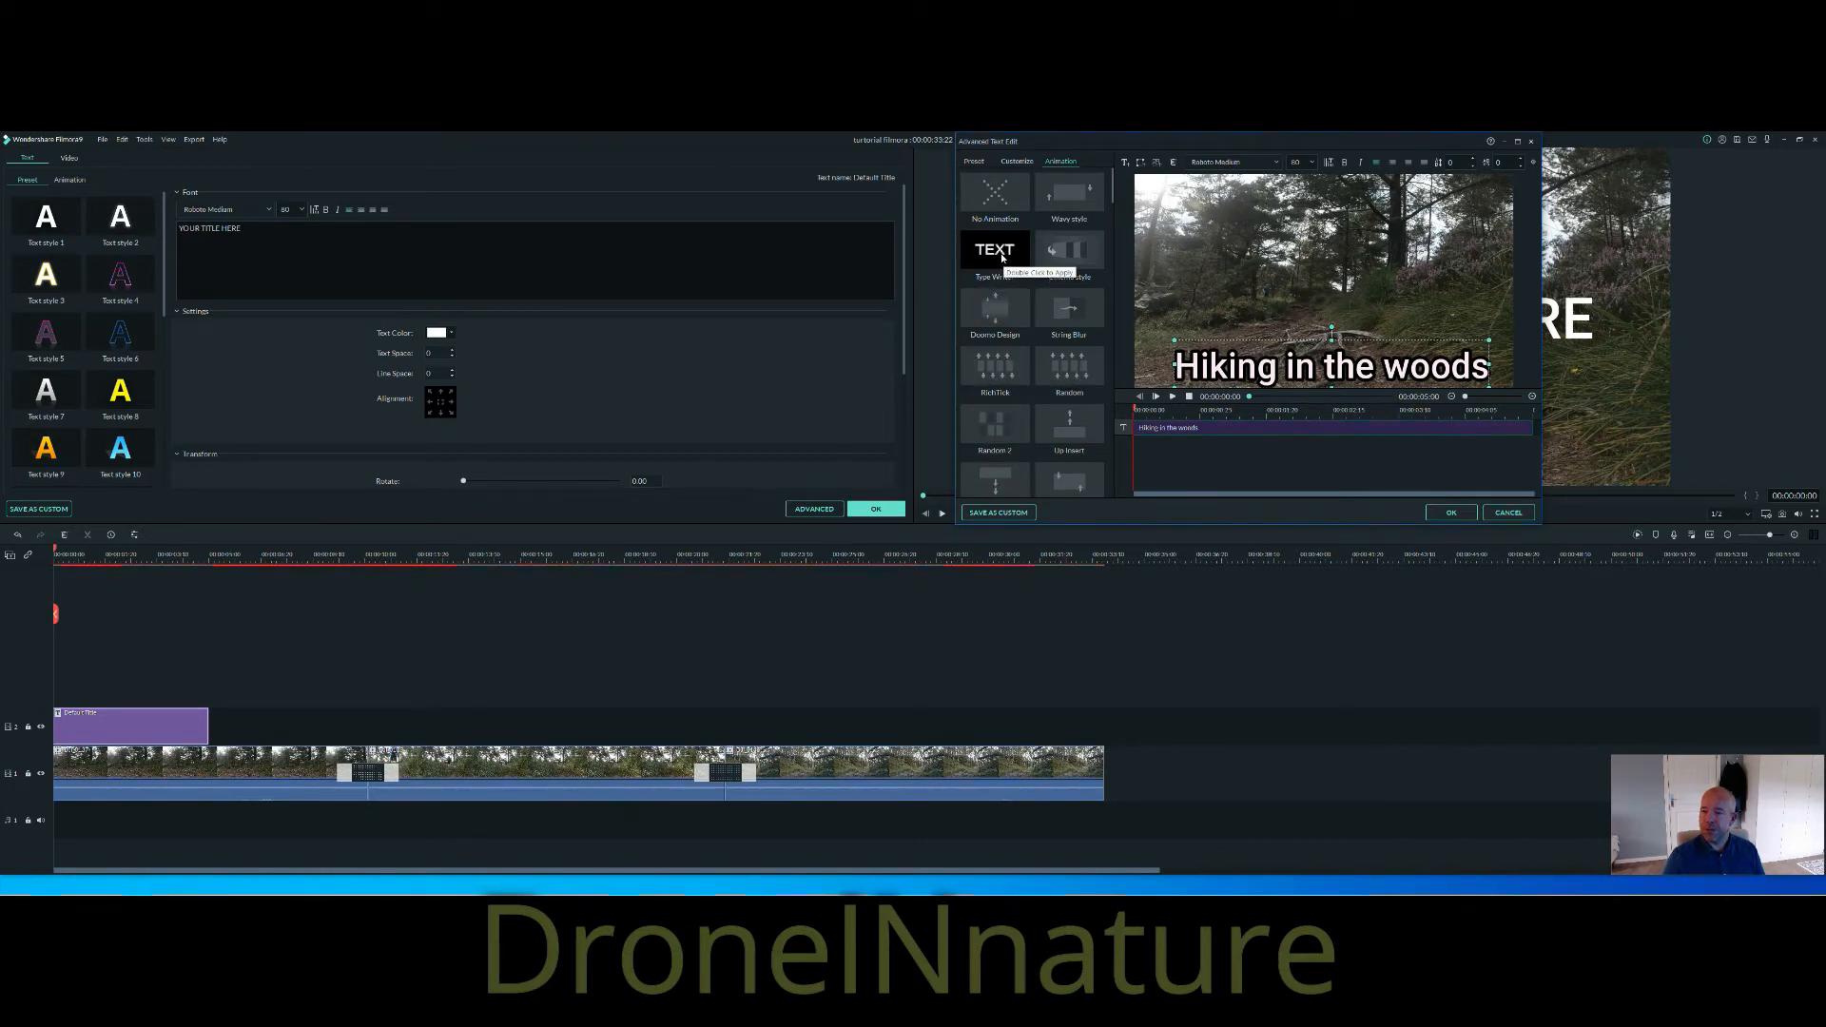
double_click(1001, 255)
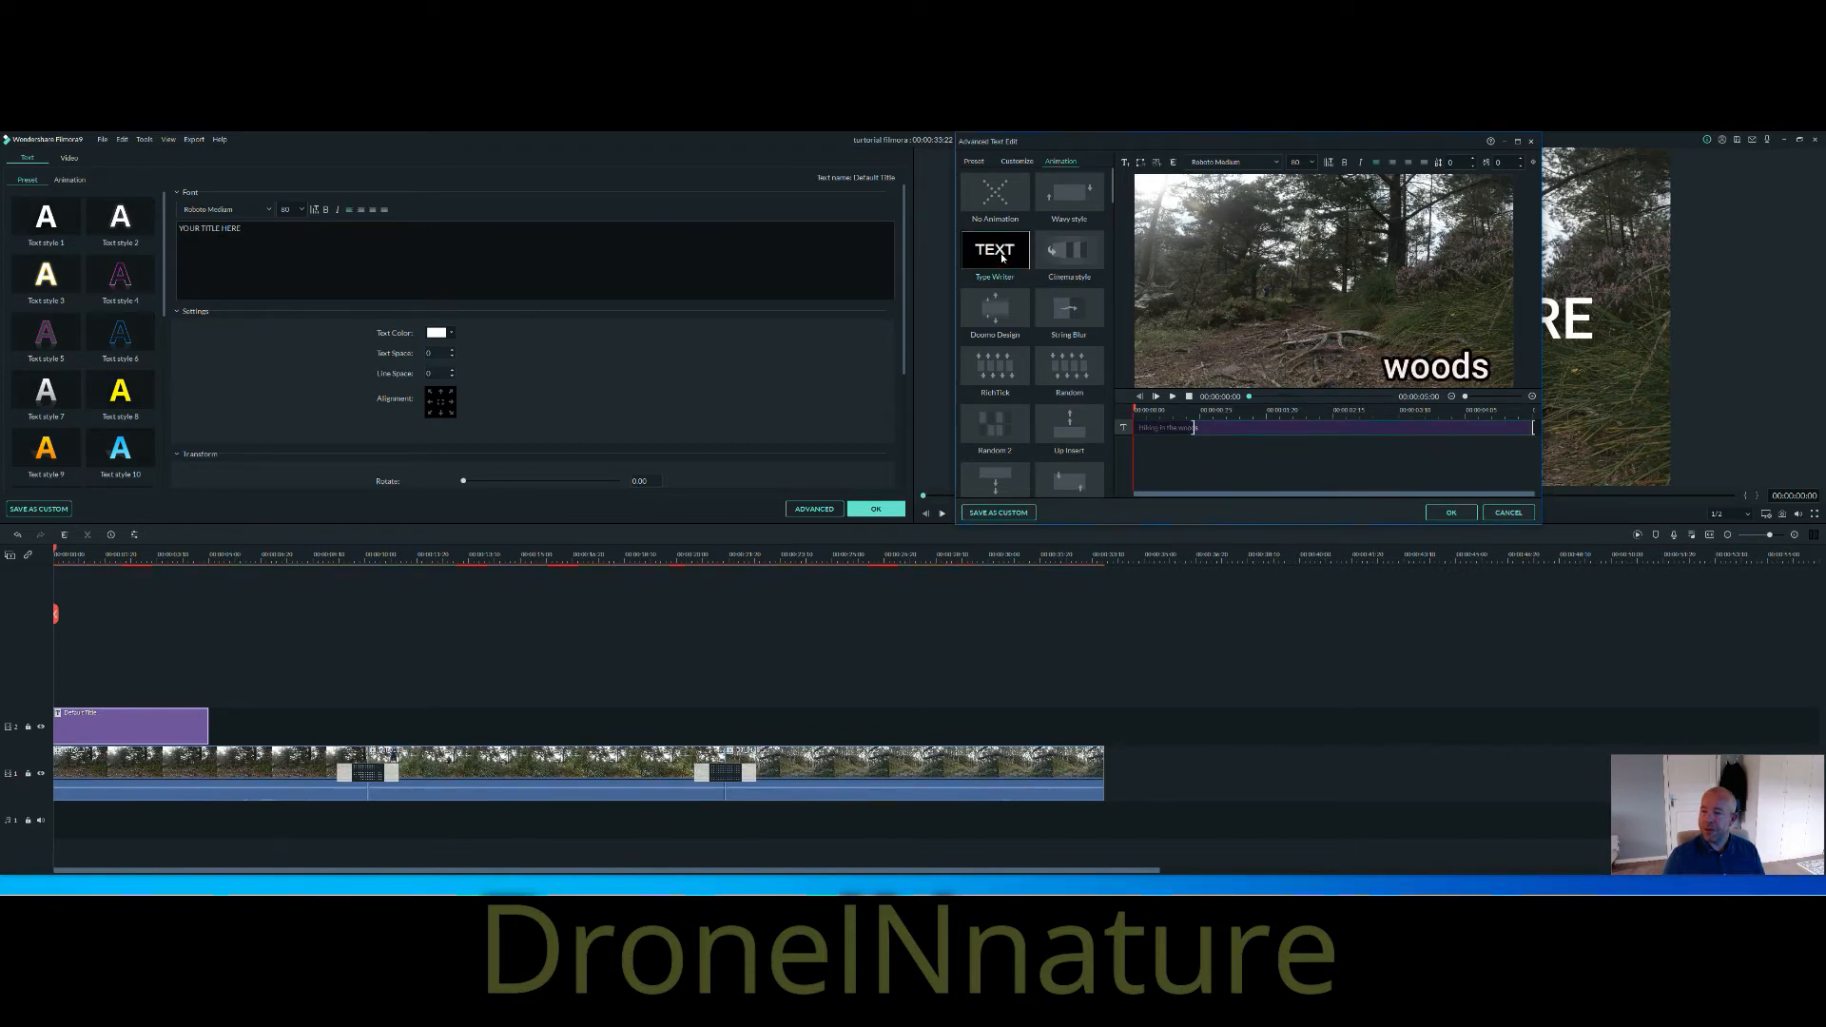
double_click(996, 212)
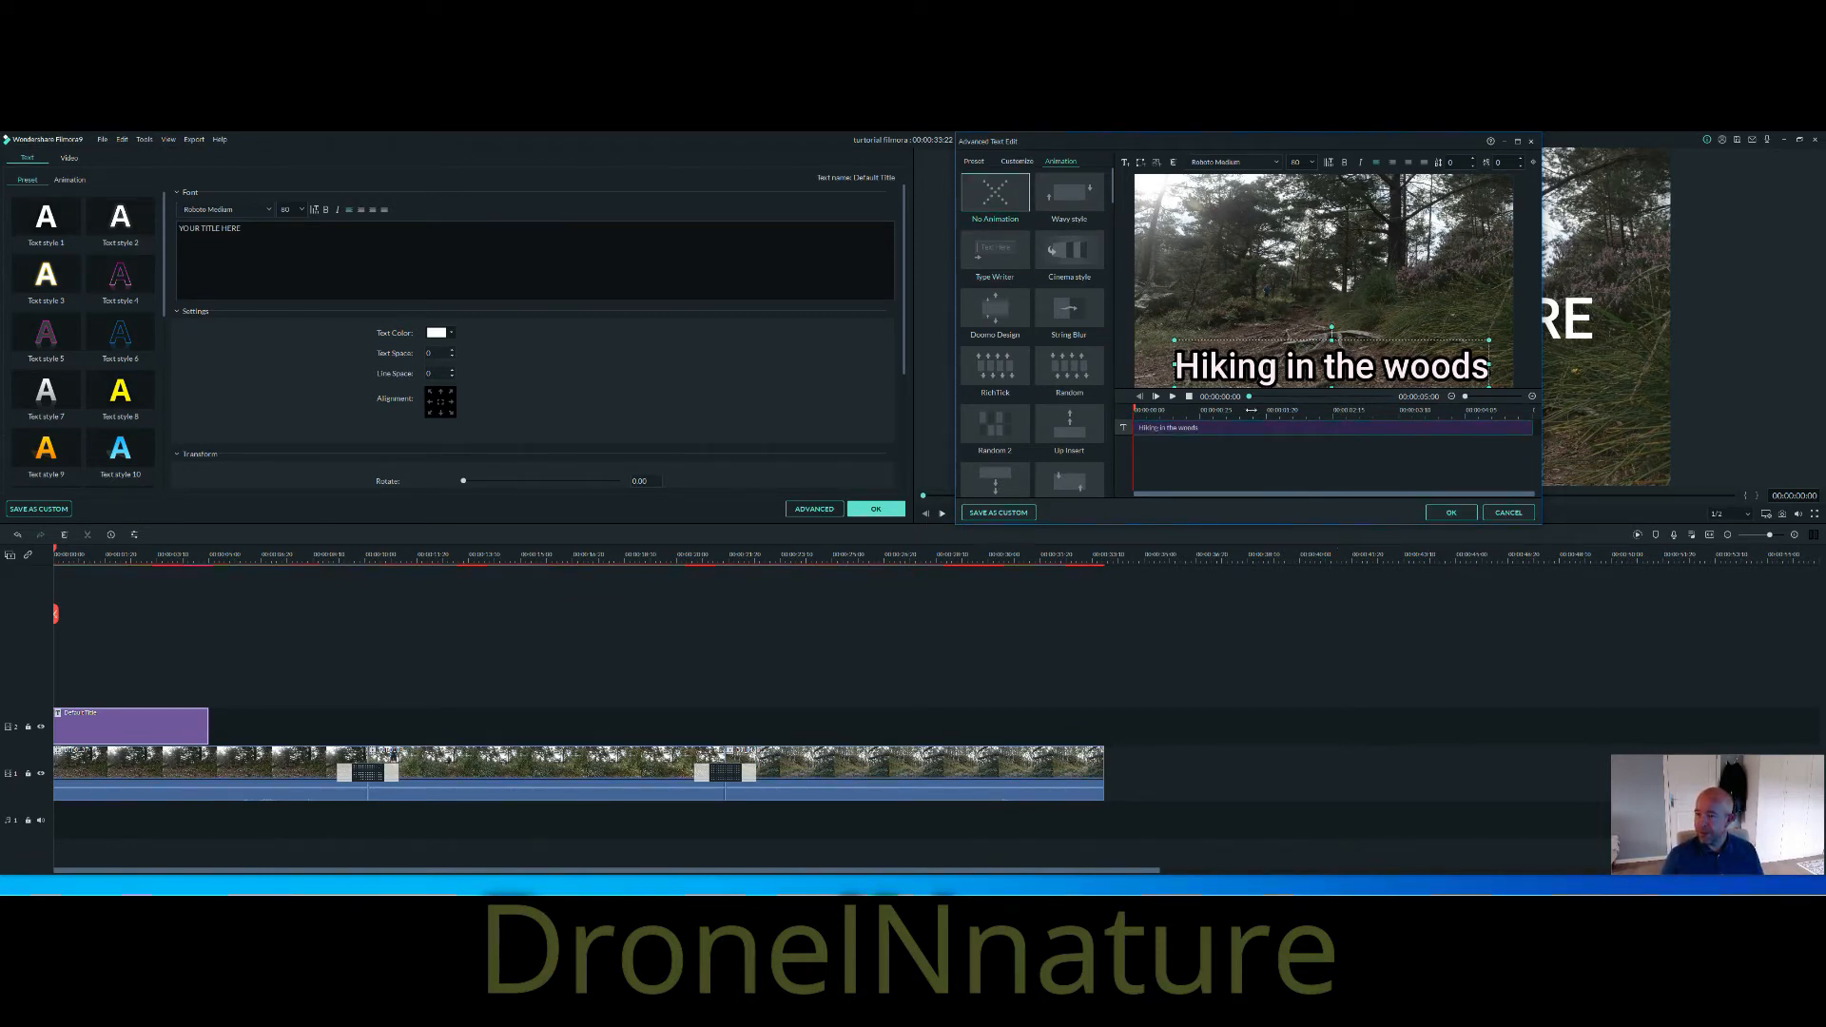
Change the title's font to Impact.
click(1236, 162)
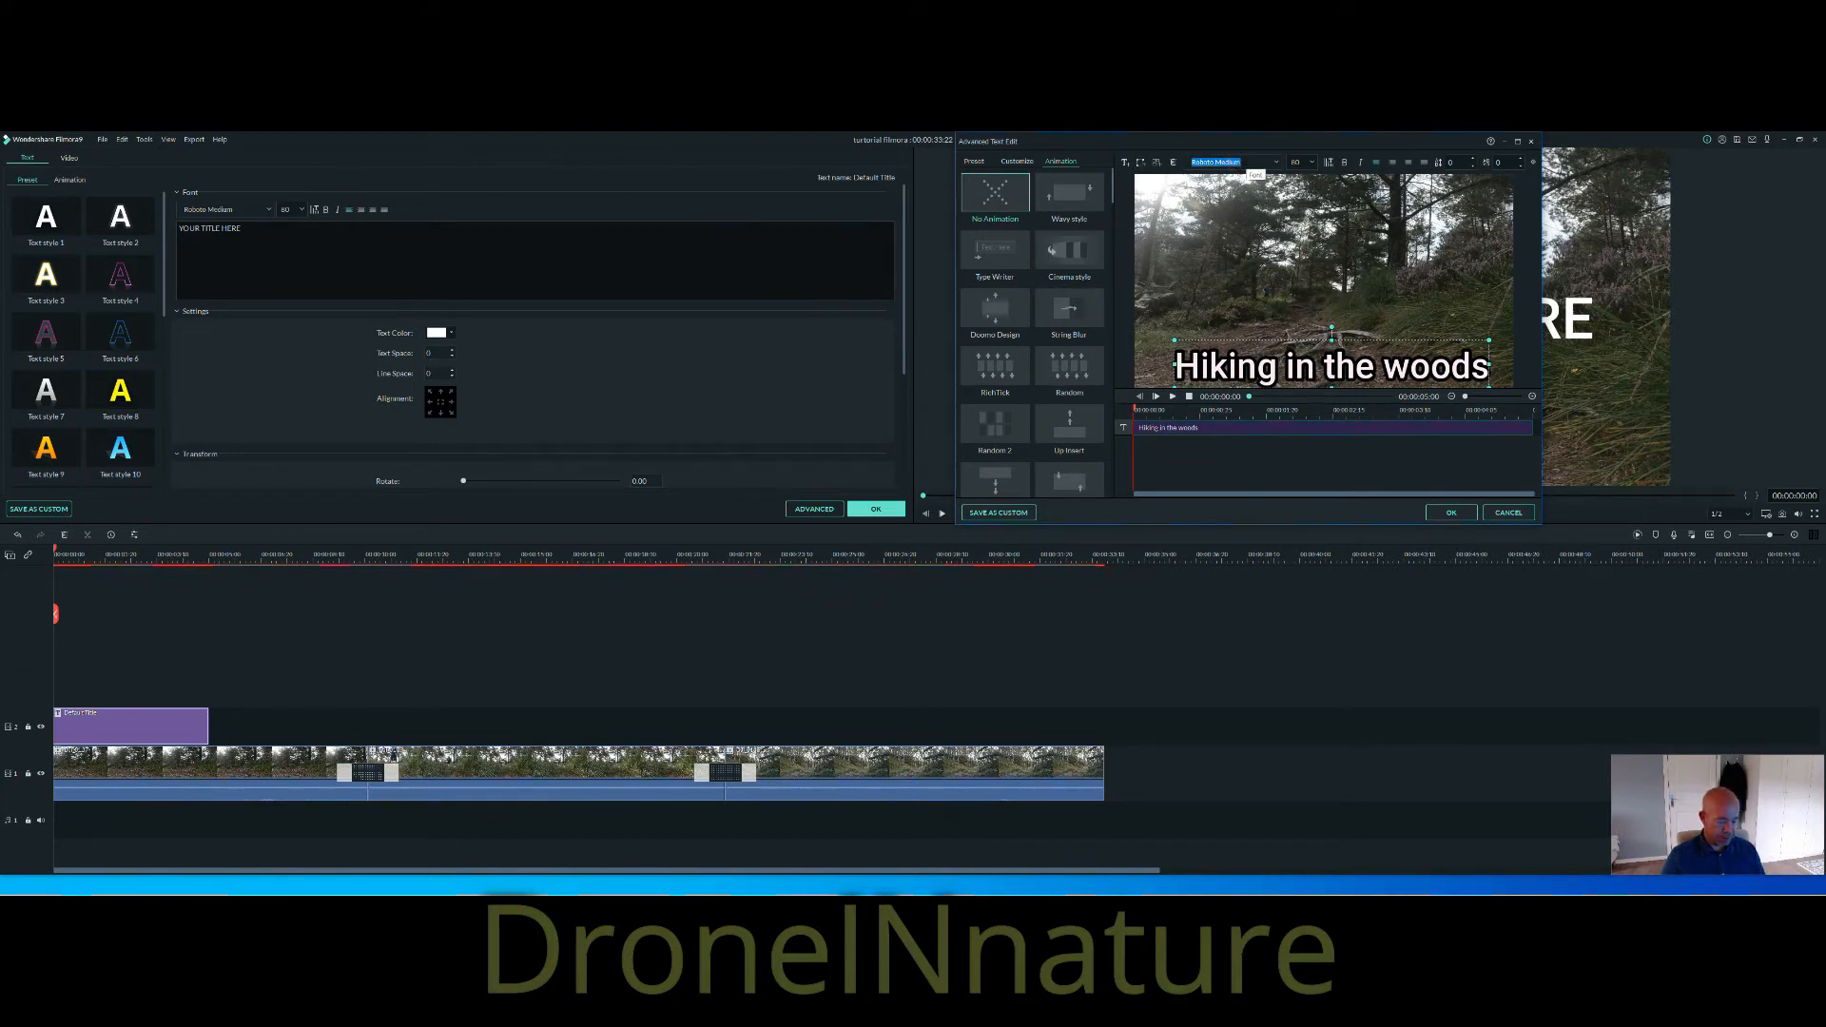
text(ica Italic)
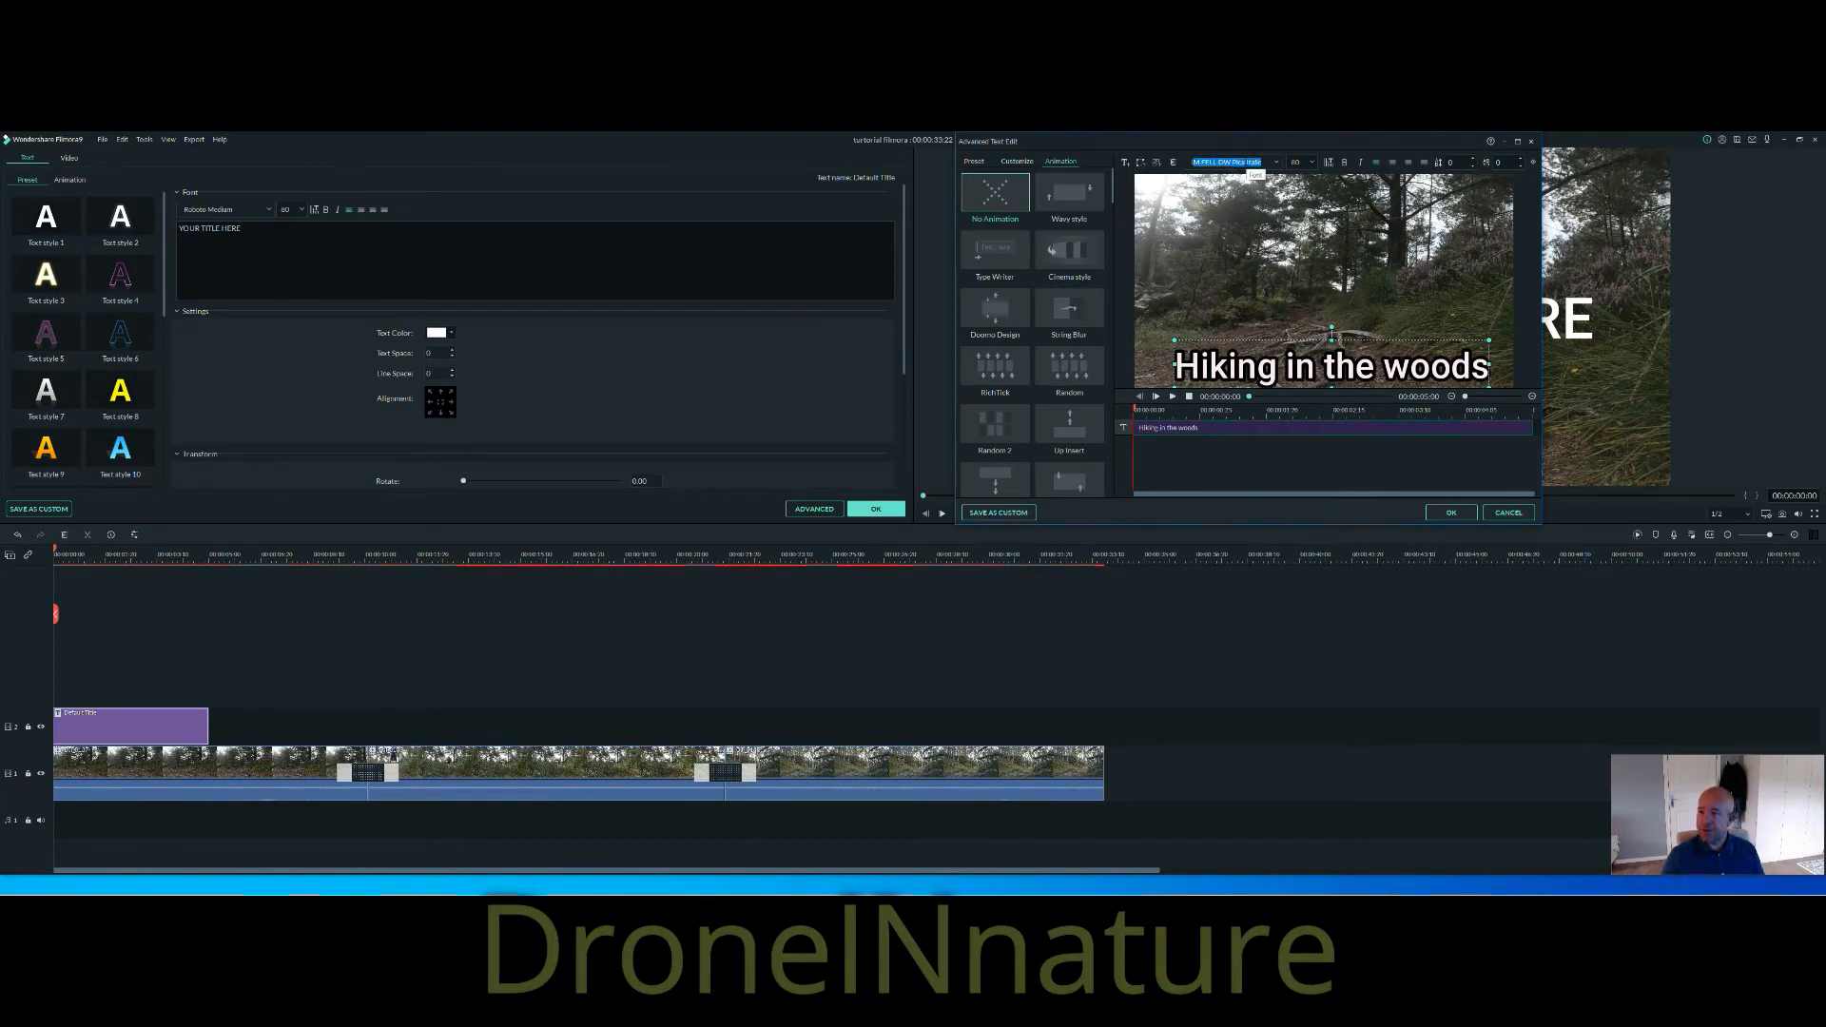
click(1276, 163)
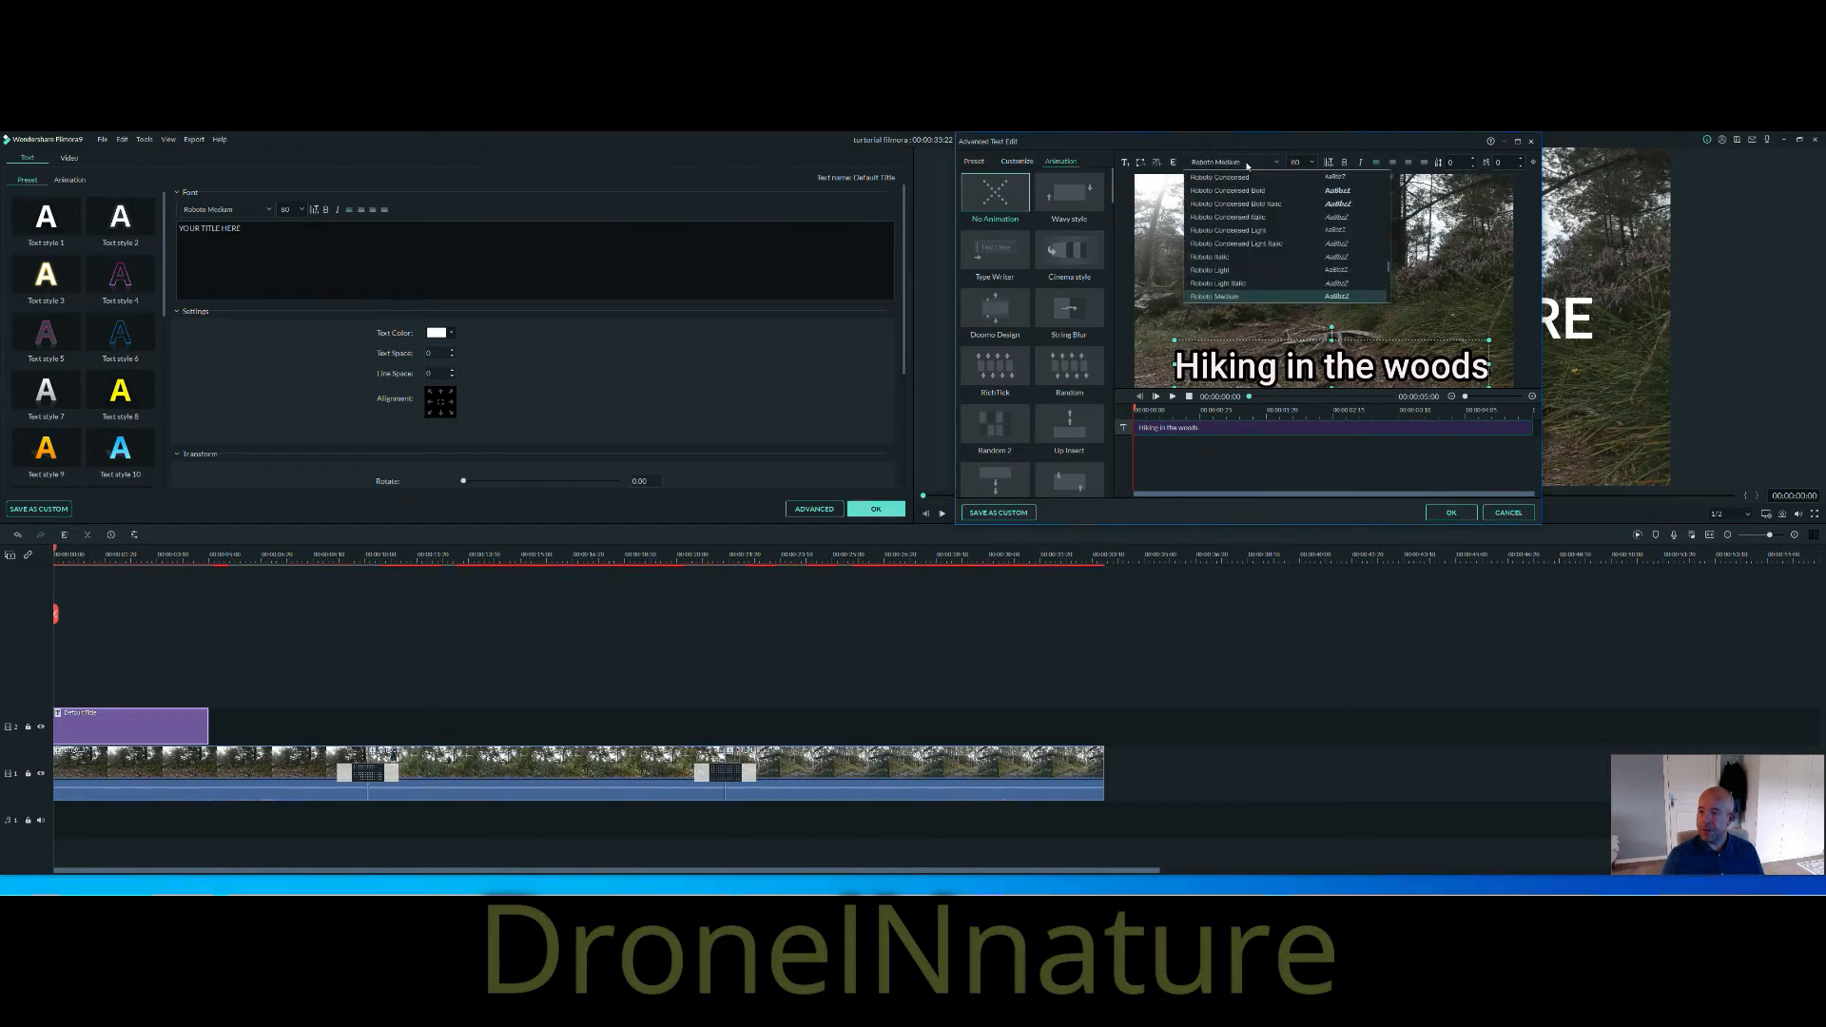
click(1244, 162)
text(ica Italic)
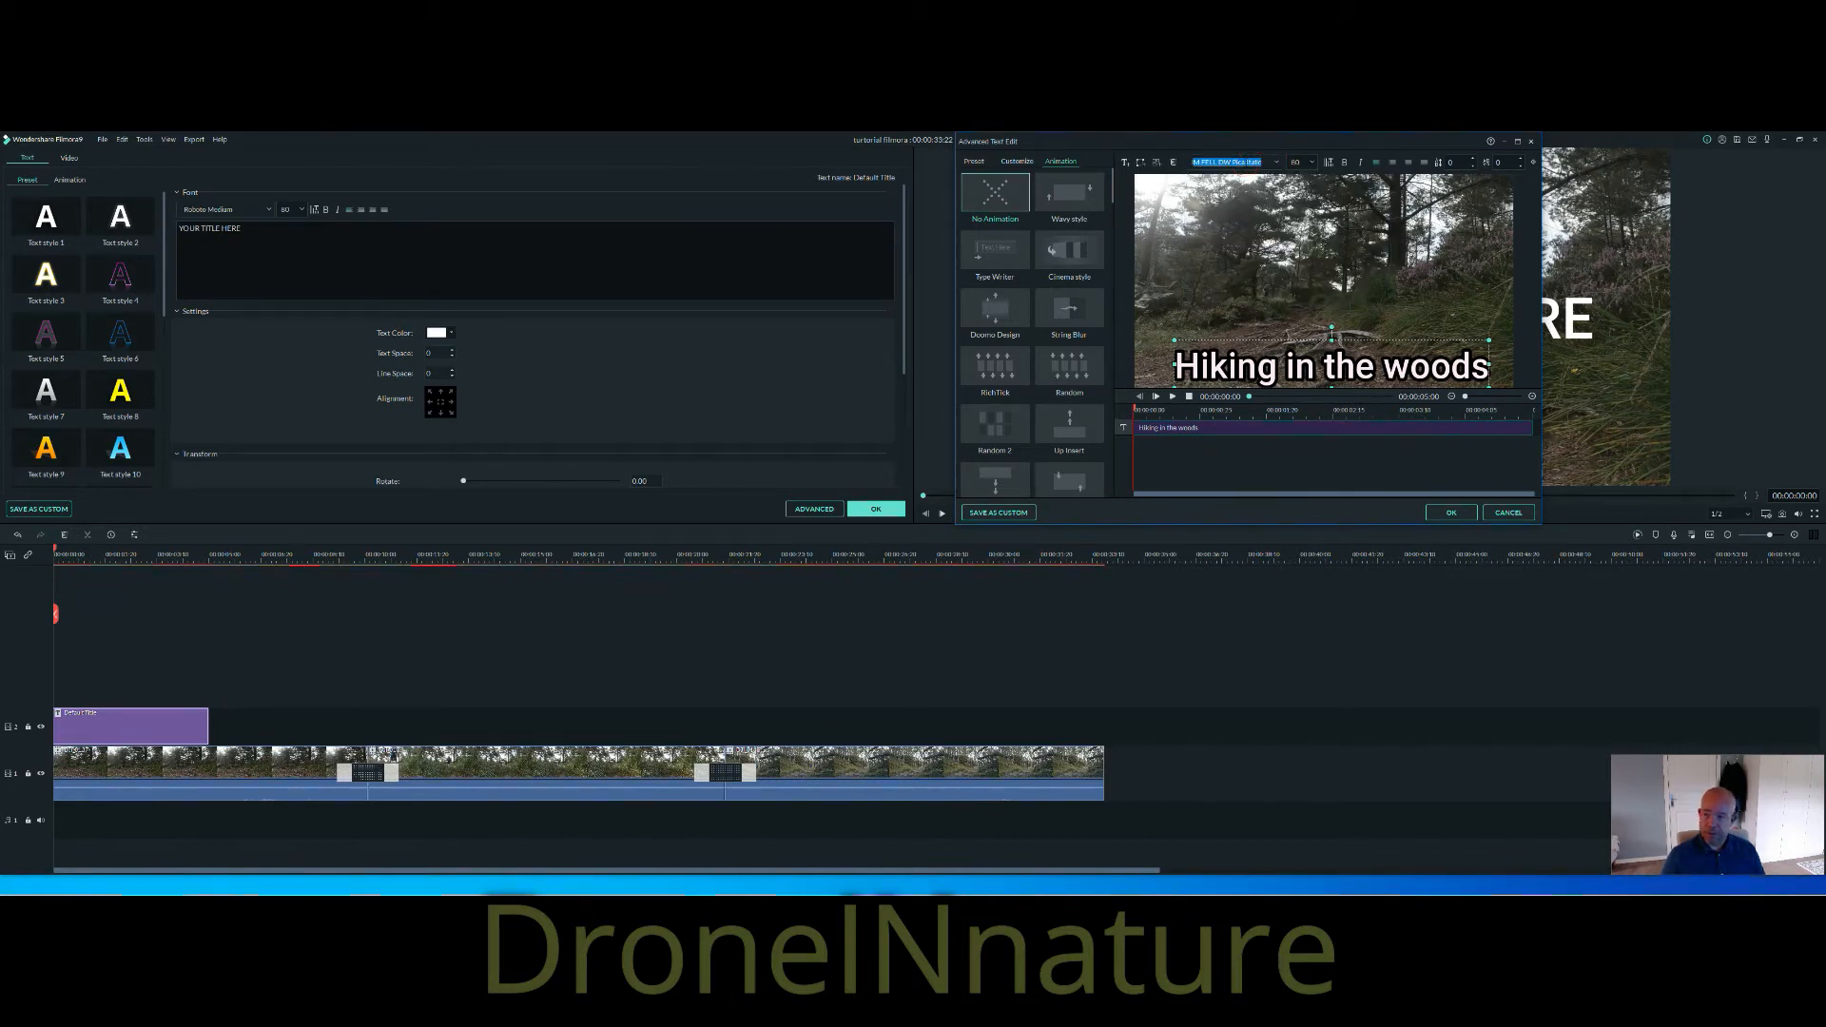
drag(1263, 161, 1179, 183)
text(impa)
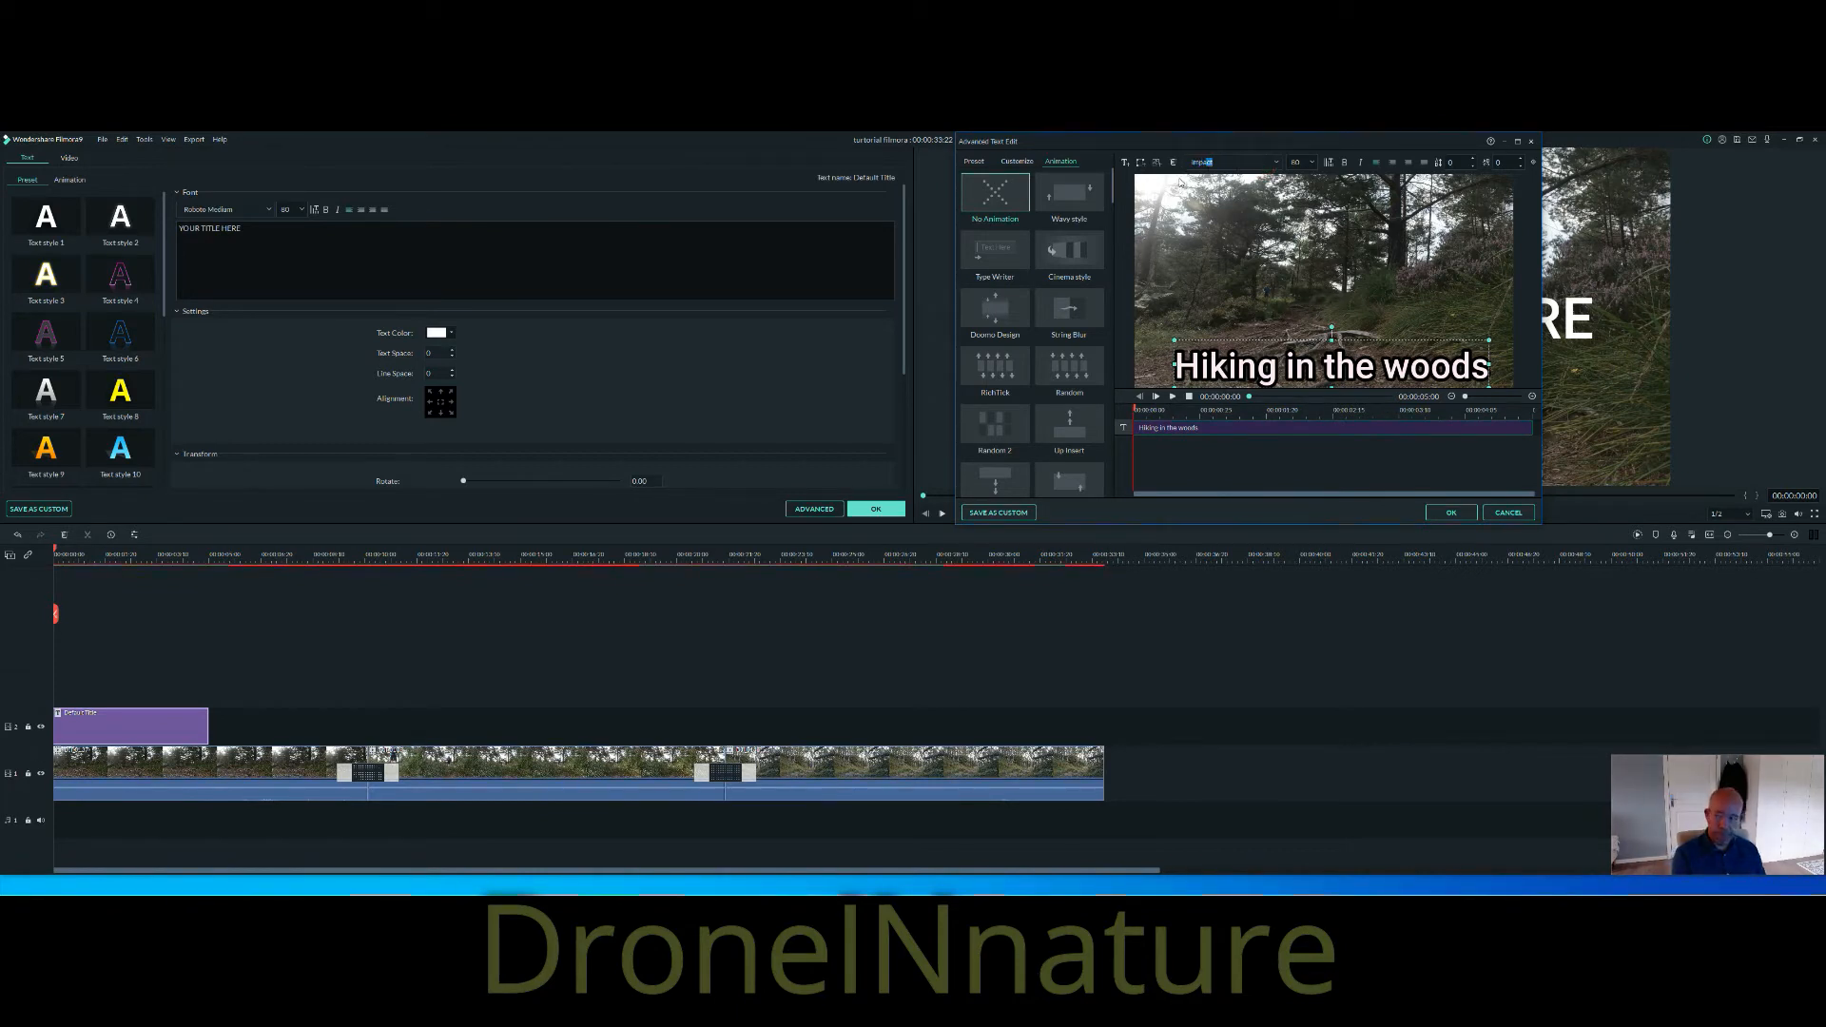
key(Return)
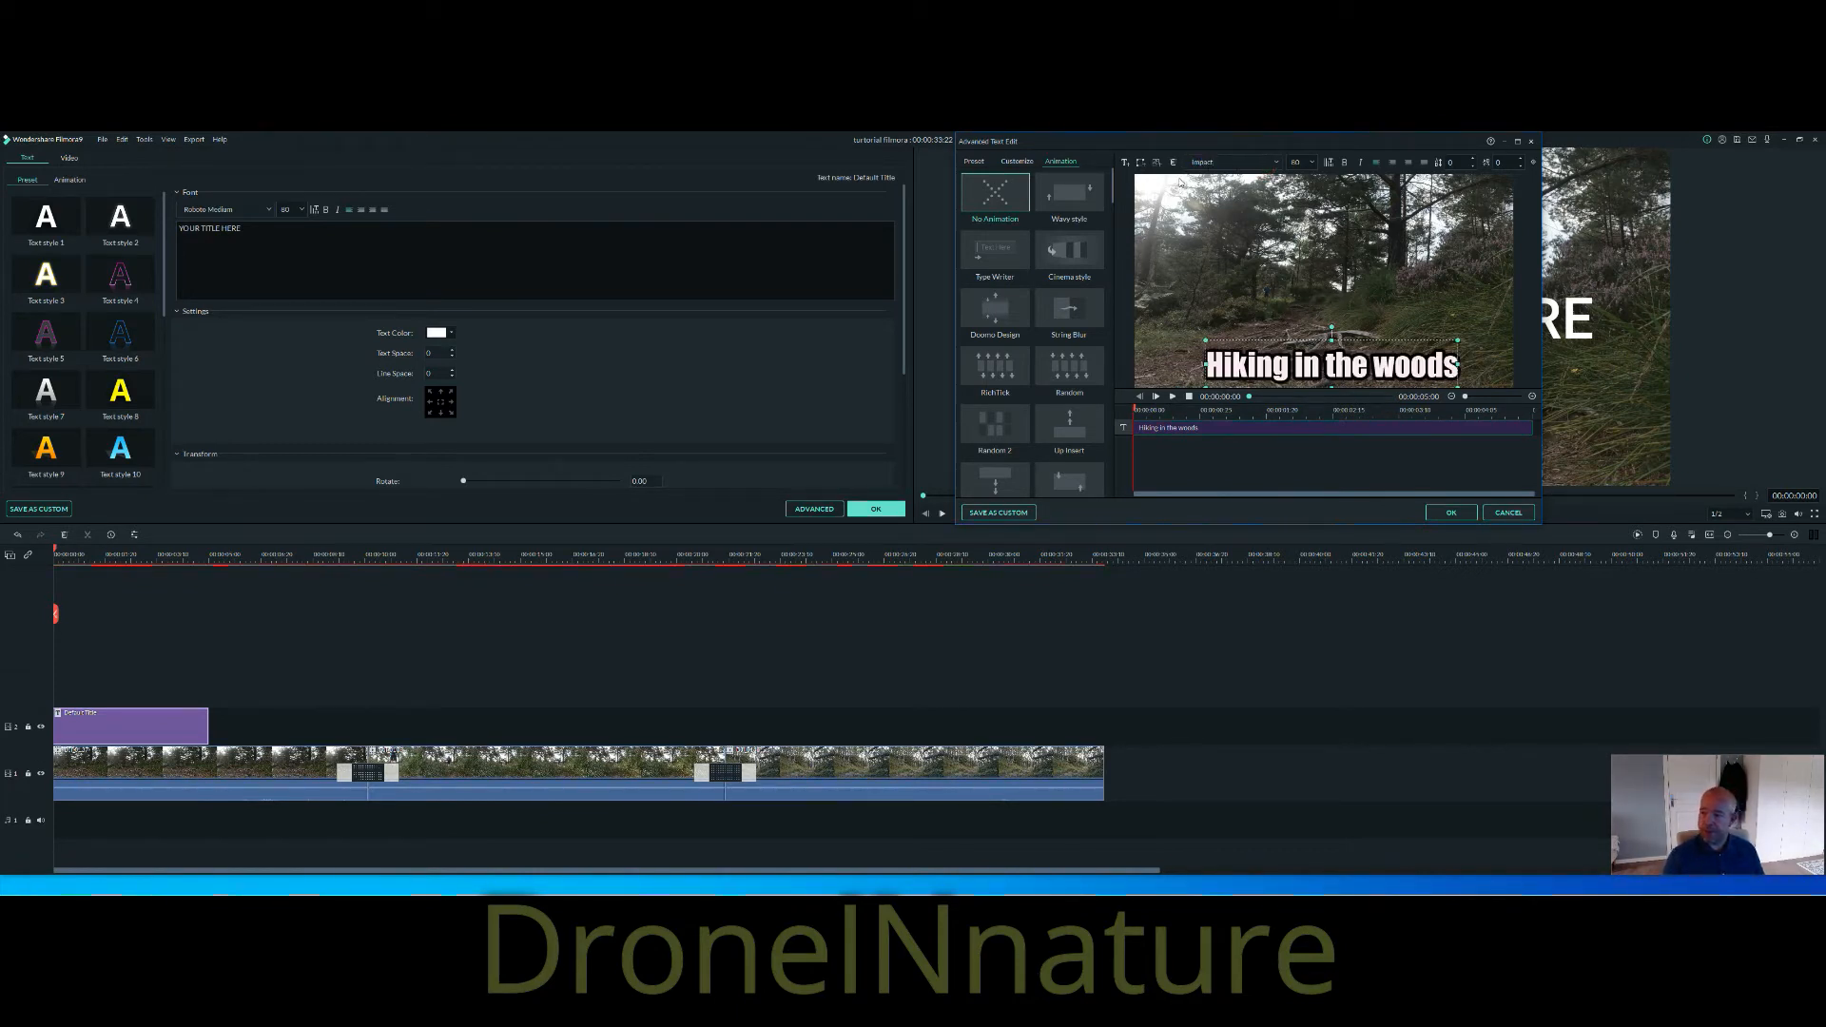
Review the title's customized fill and border settings and apply the advanced text edits.
click(1017, 161)
scroll(1061, 304, up, 3)
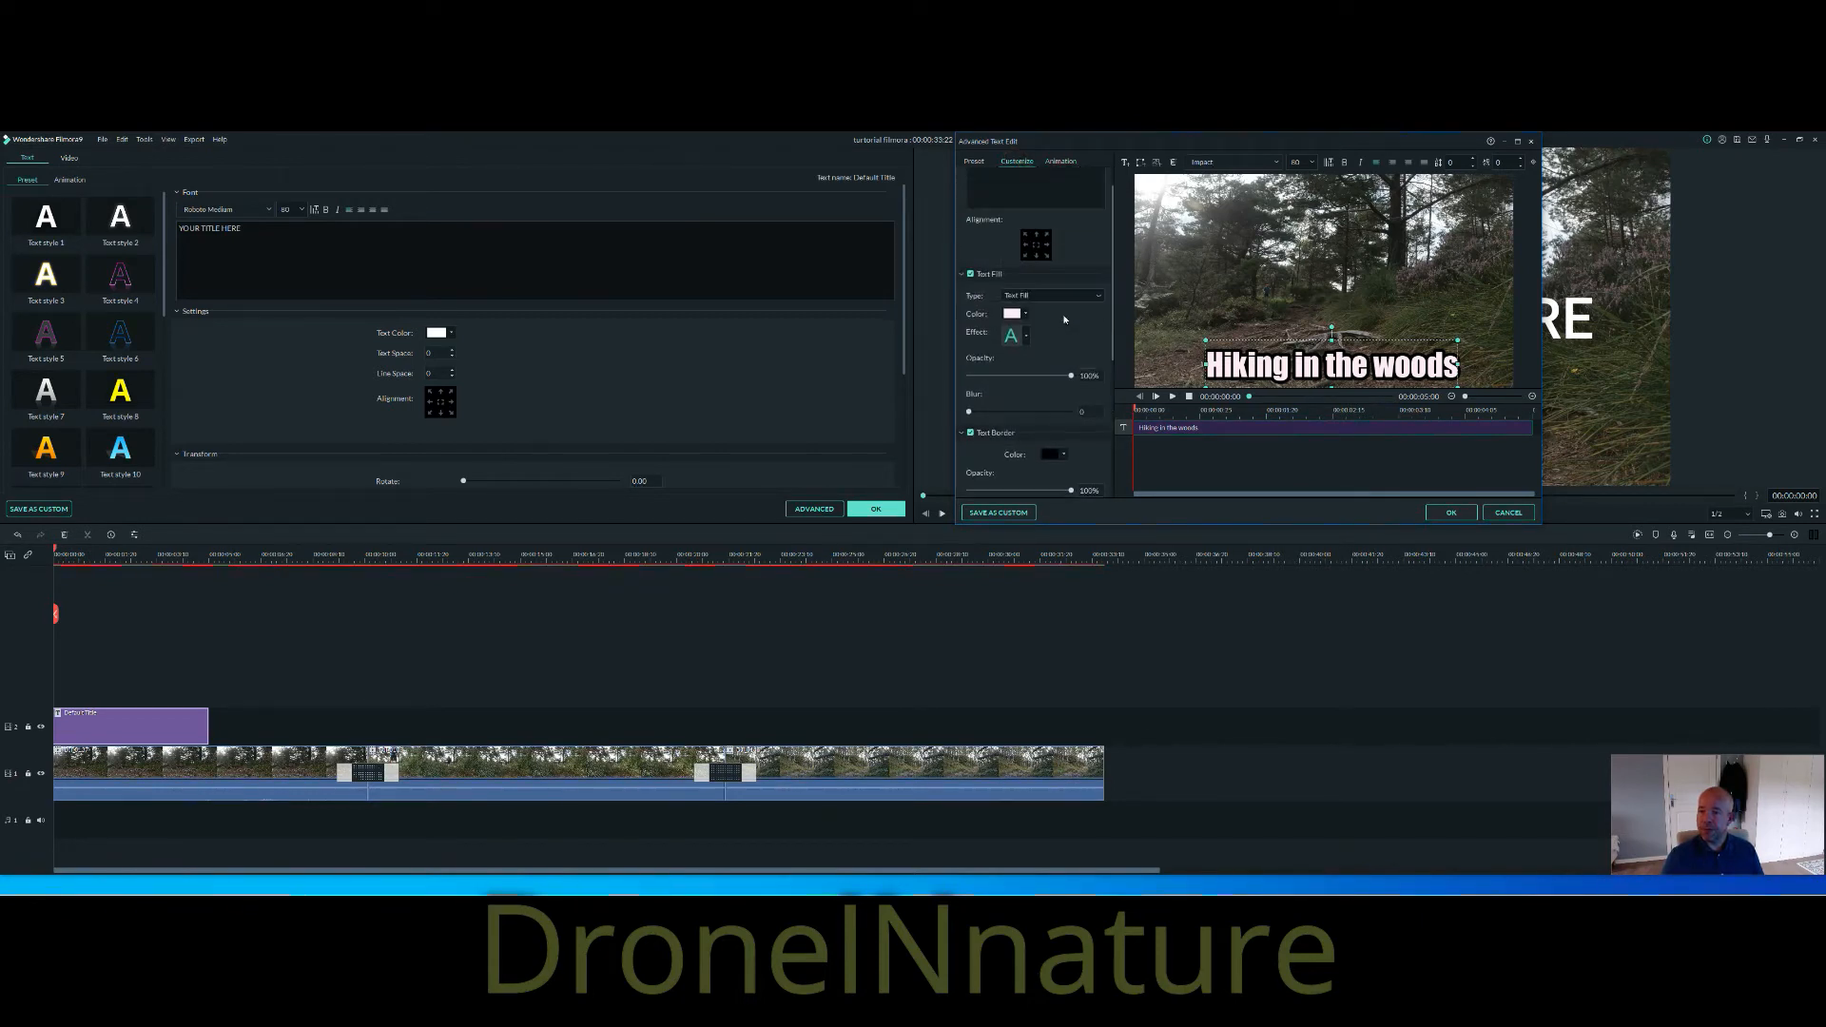
scroll(1064, 320, up, 1)
scroll(1074, 370, down, 1)
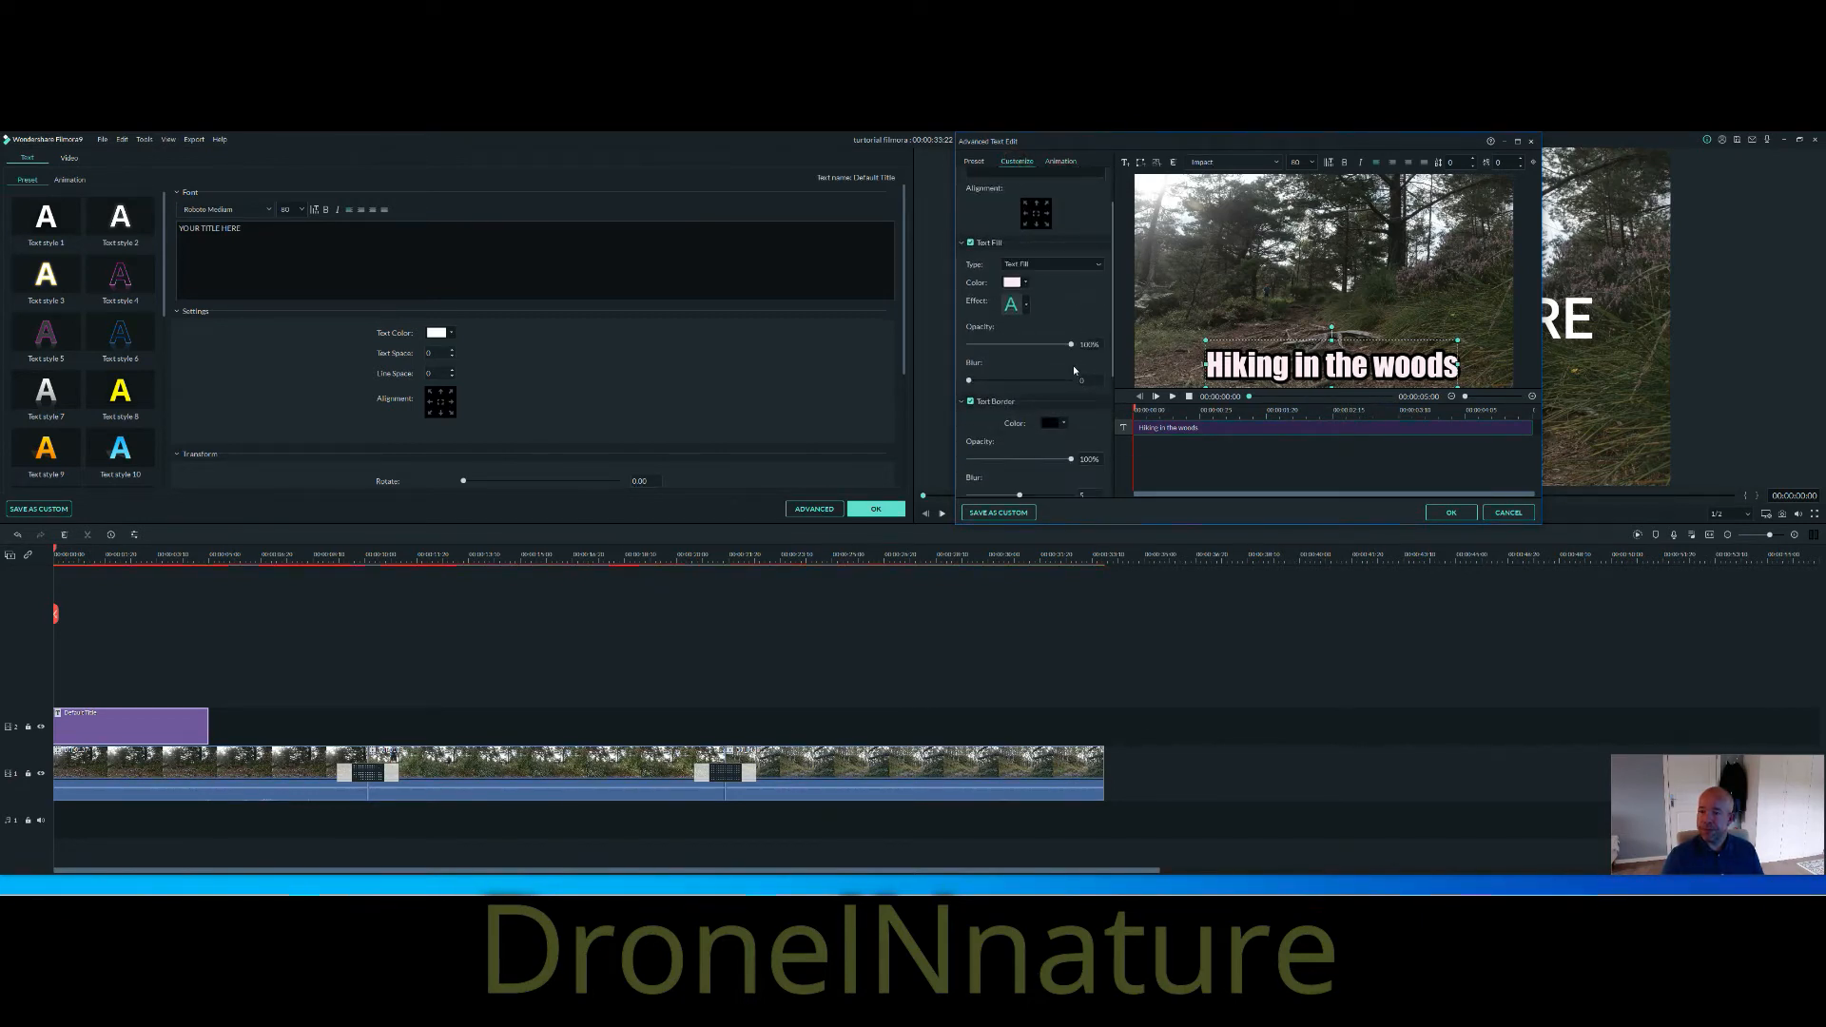
scroll(1032, 377, up, 1)
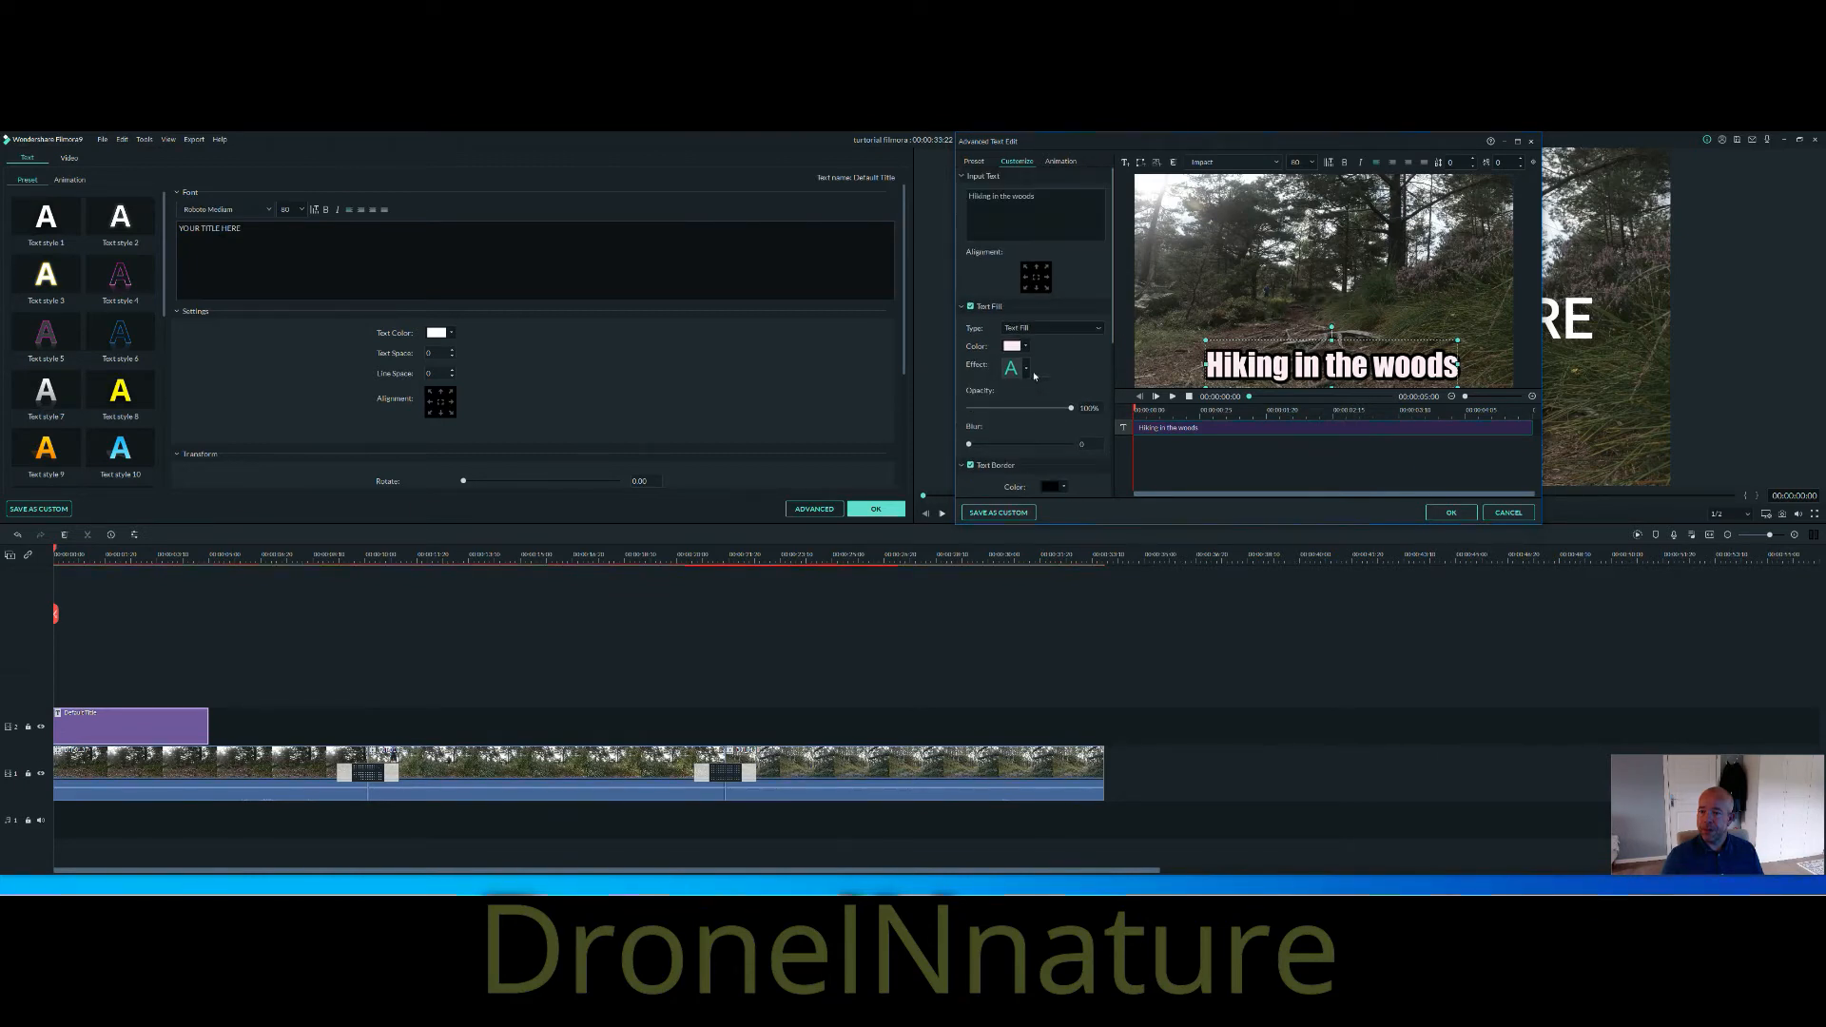
scroll(1104, 367, down, 2)
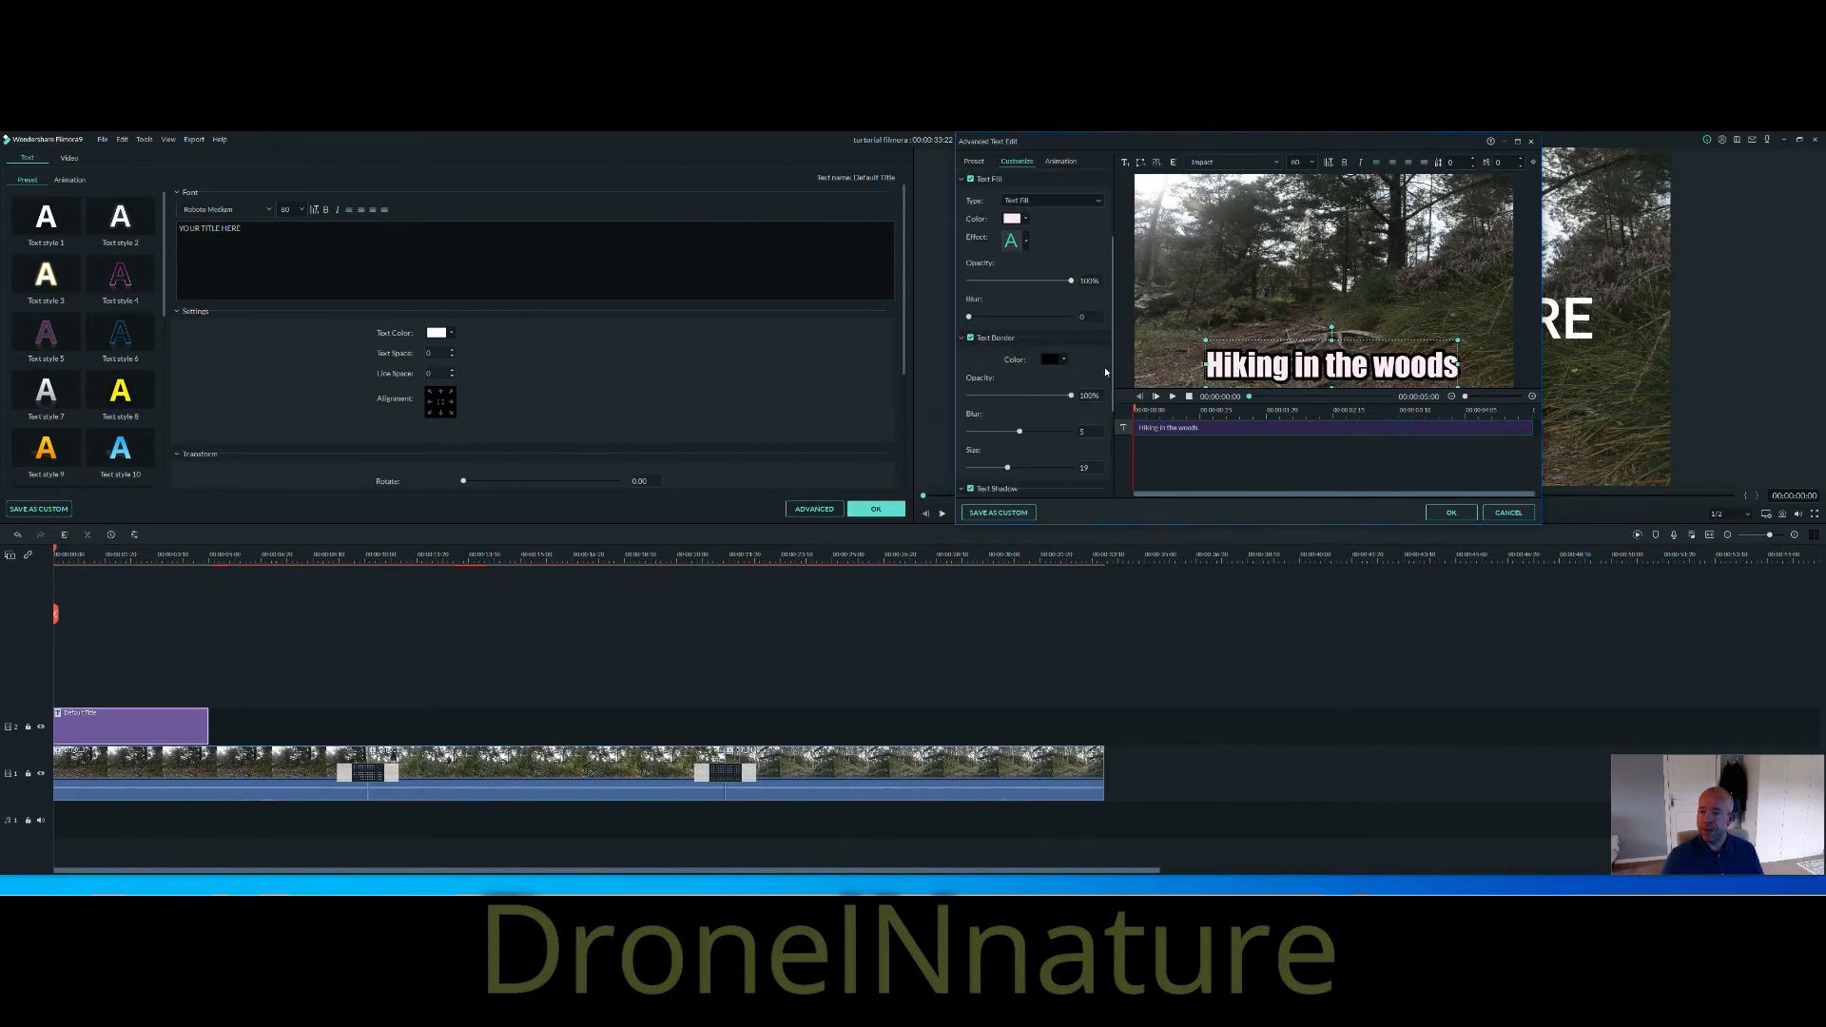
scroll(1104, 367, up, 2)
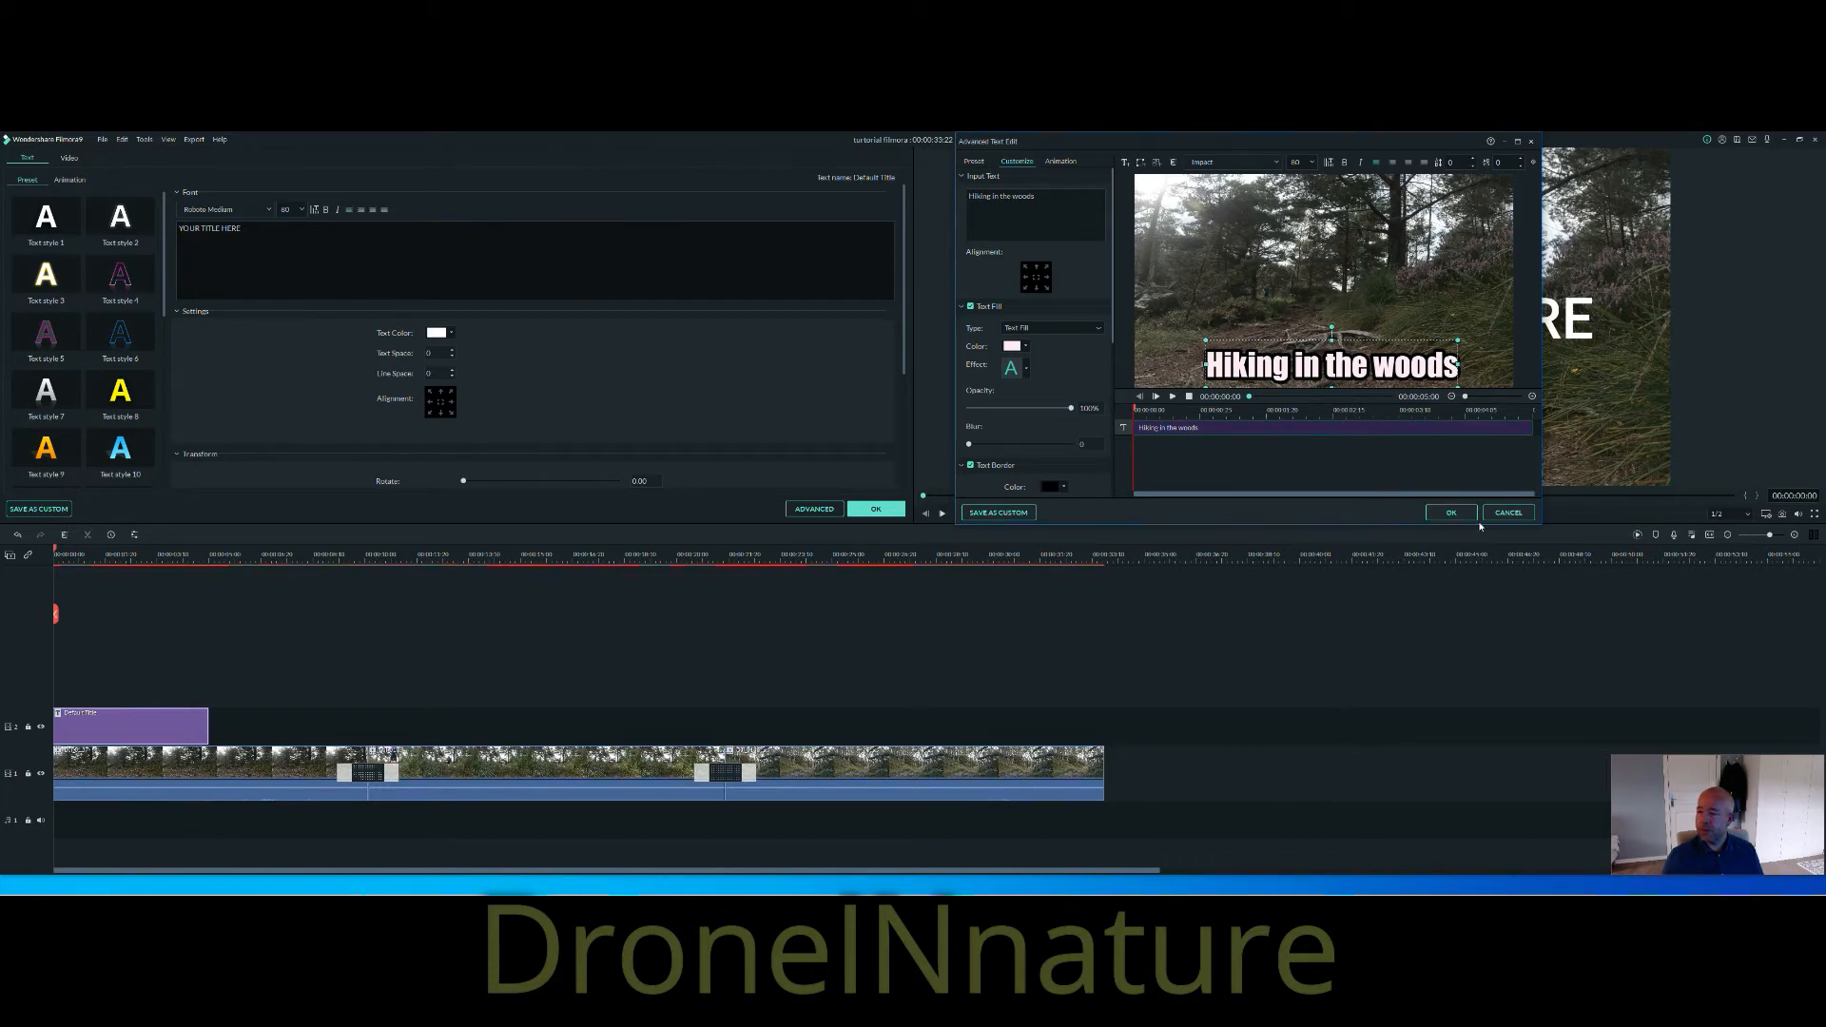
click(1442, 516)
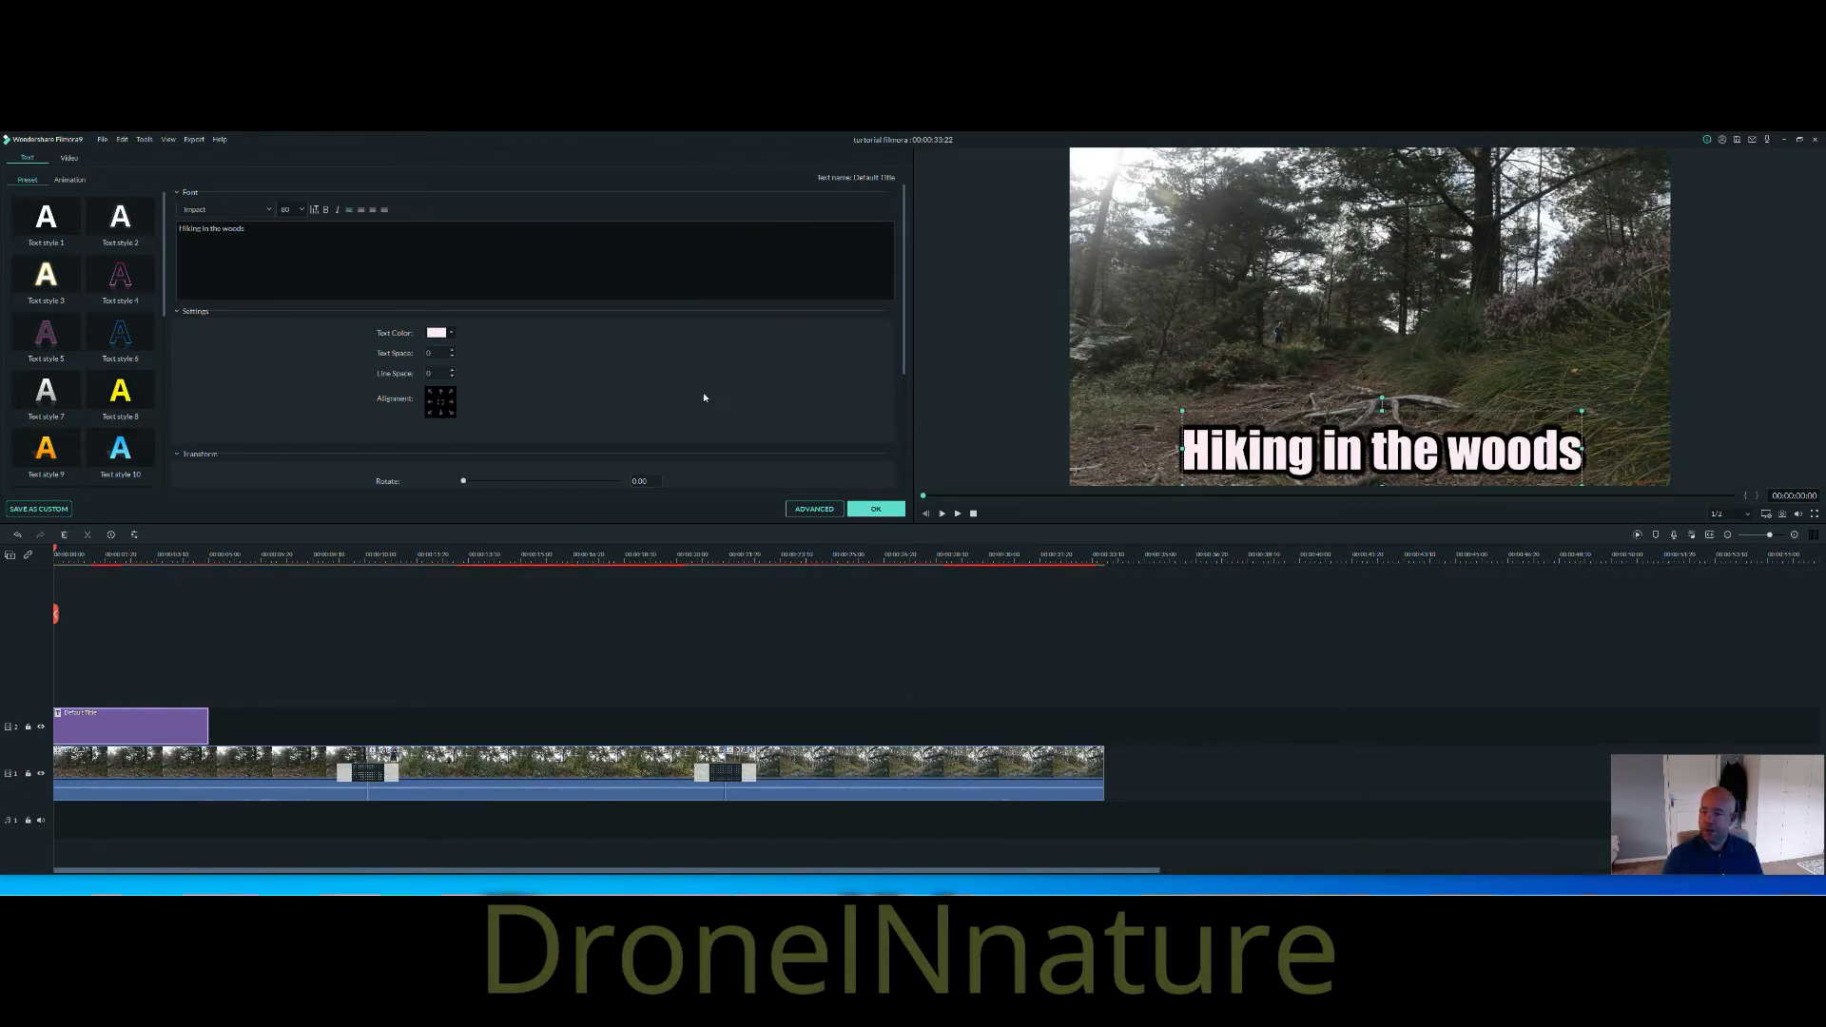
Play back the opening of the video to check the title, and return the playhead to the start.
click(365, 607)
key(space)
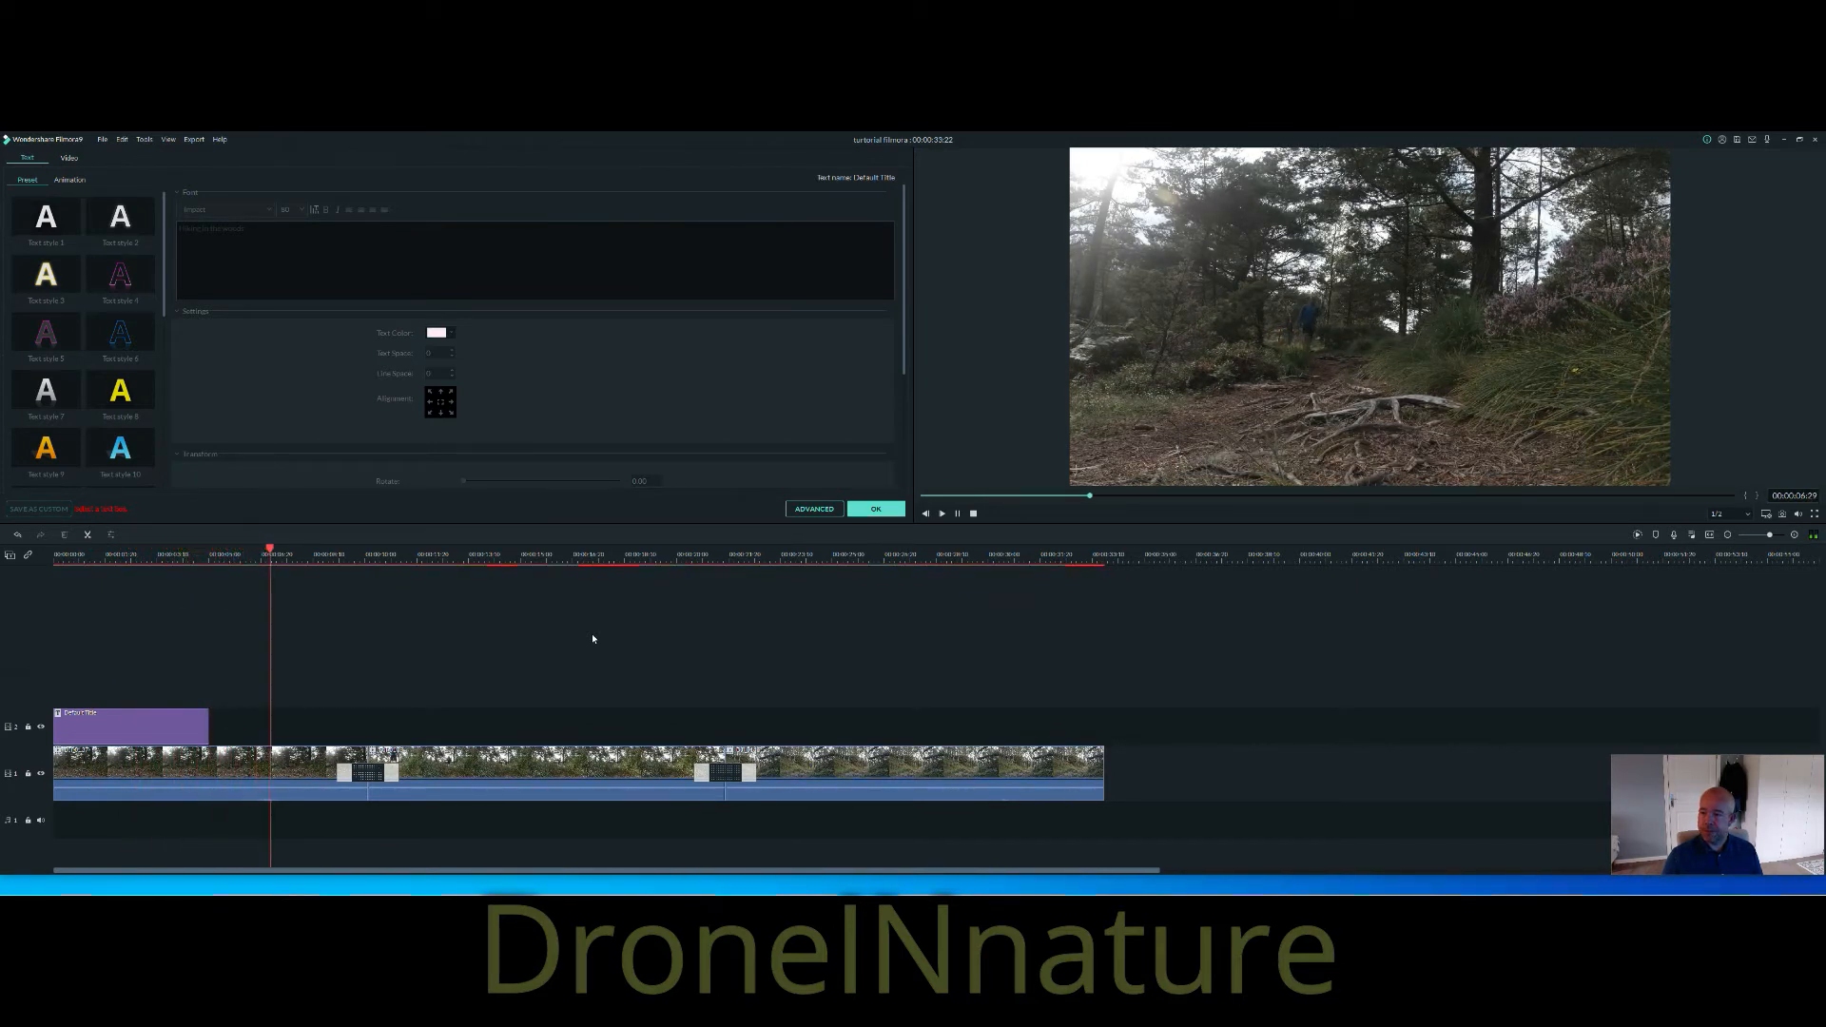
key(space)
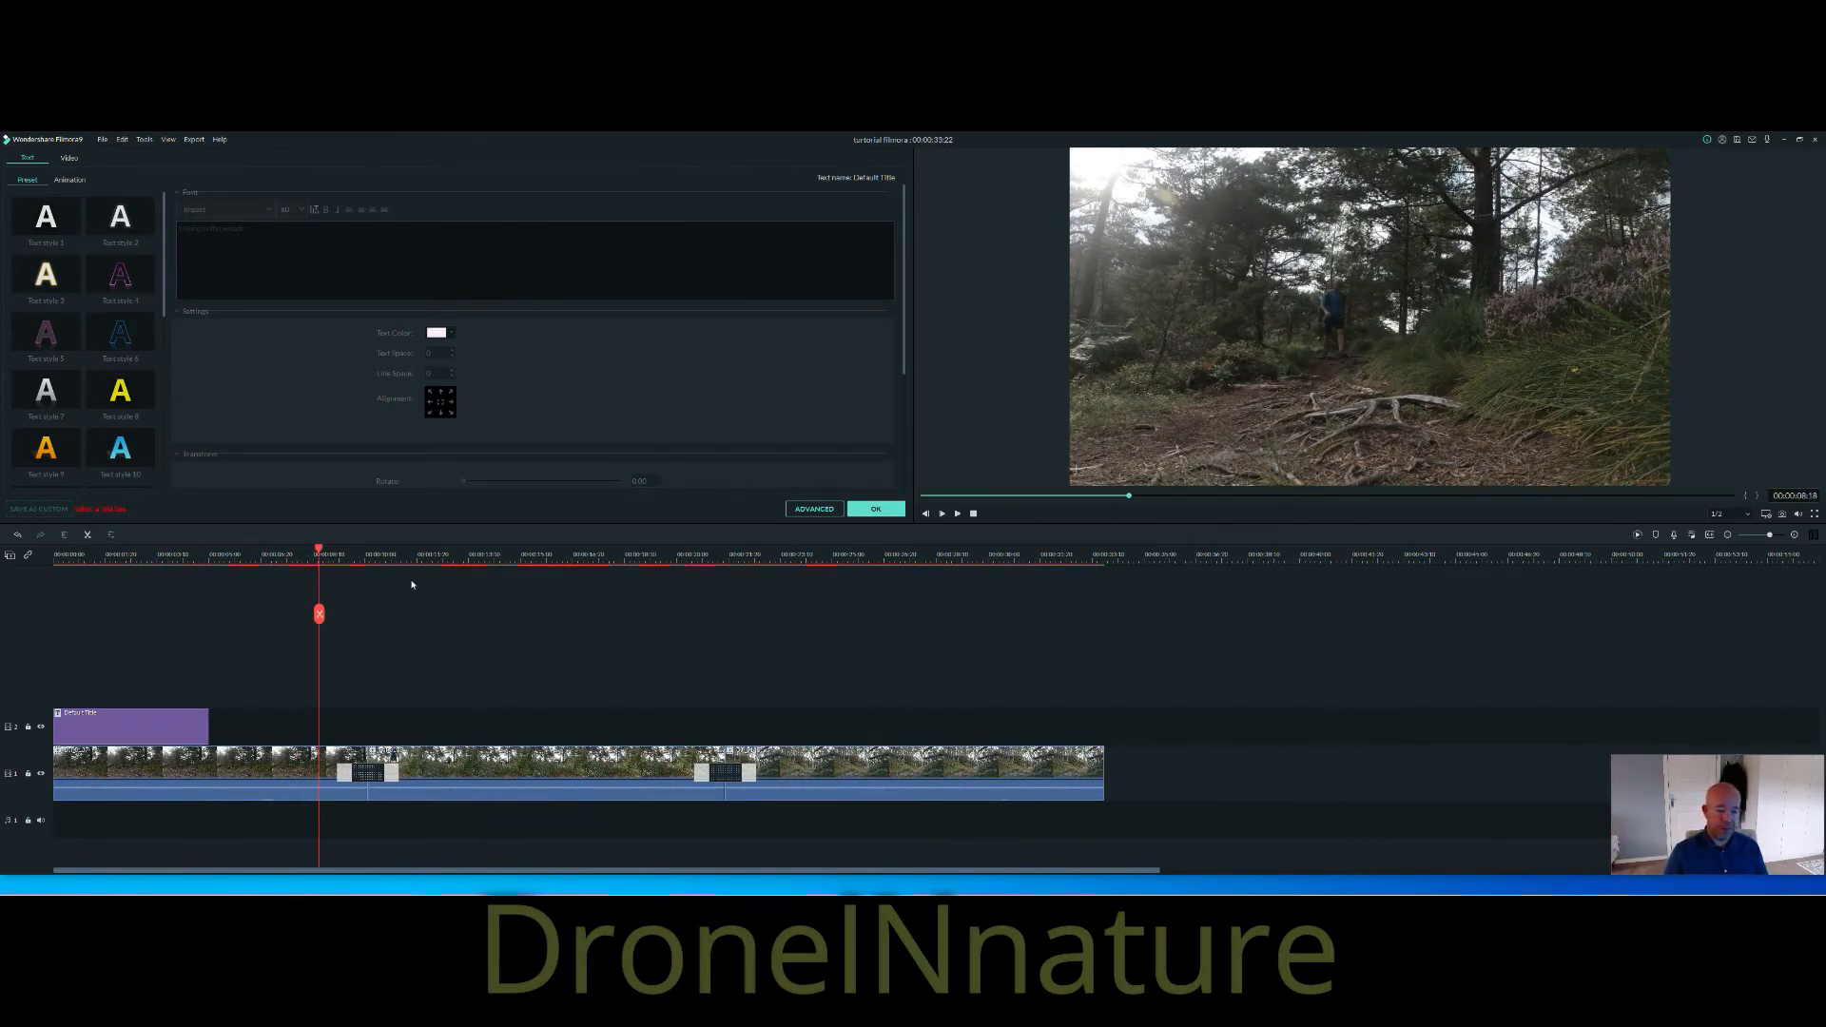
drag(314, 549, 58, 563)
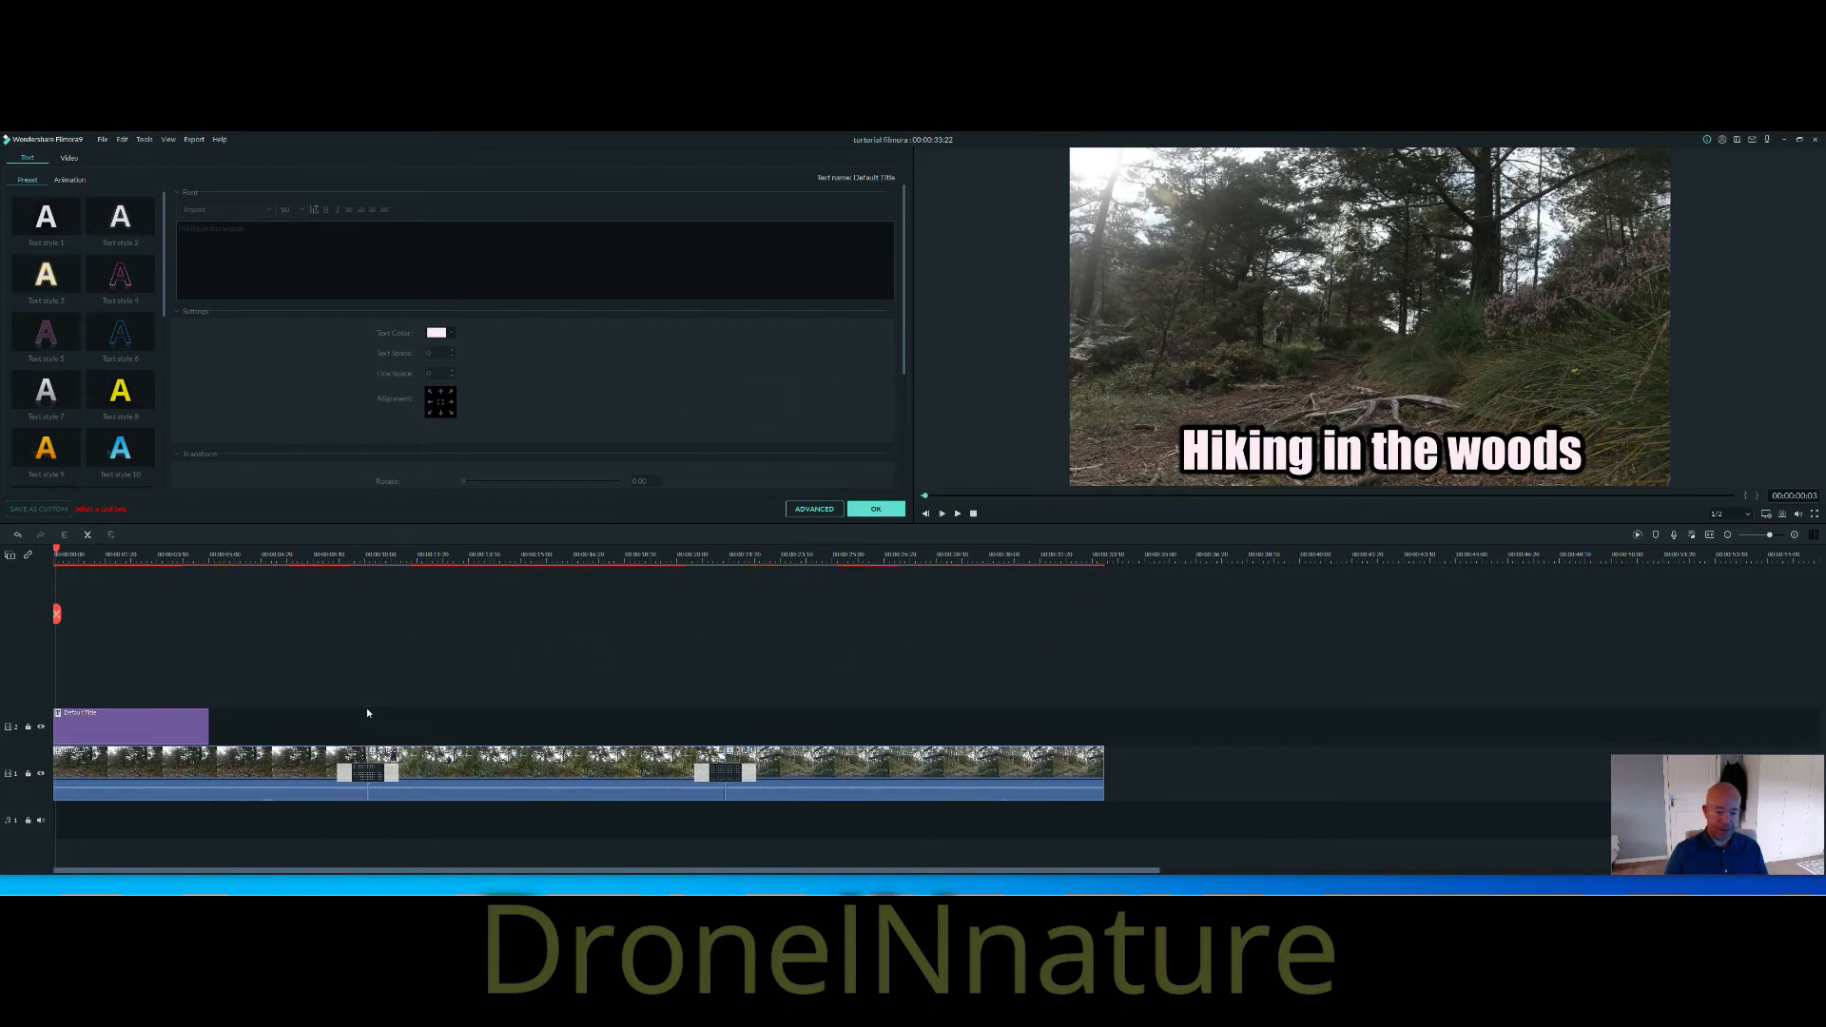
Look over the first clip's color settings and advanced color correction presets, and close them.
double_click(169, 781)
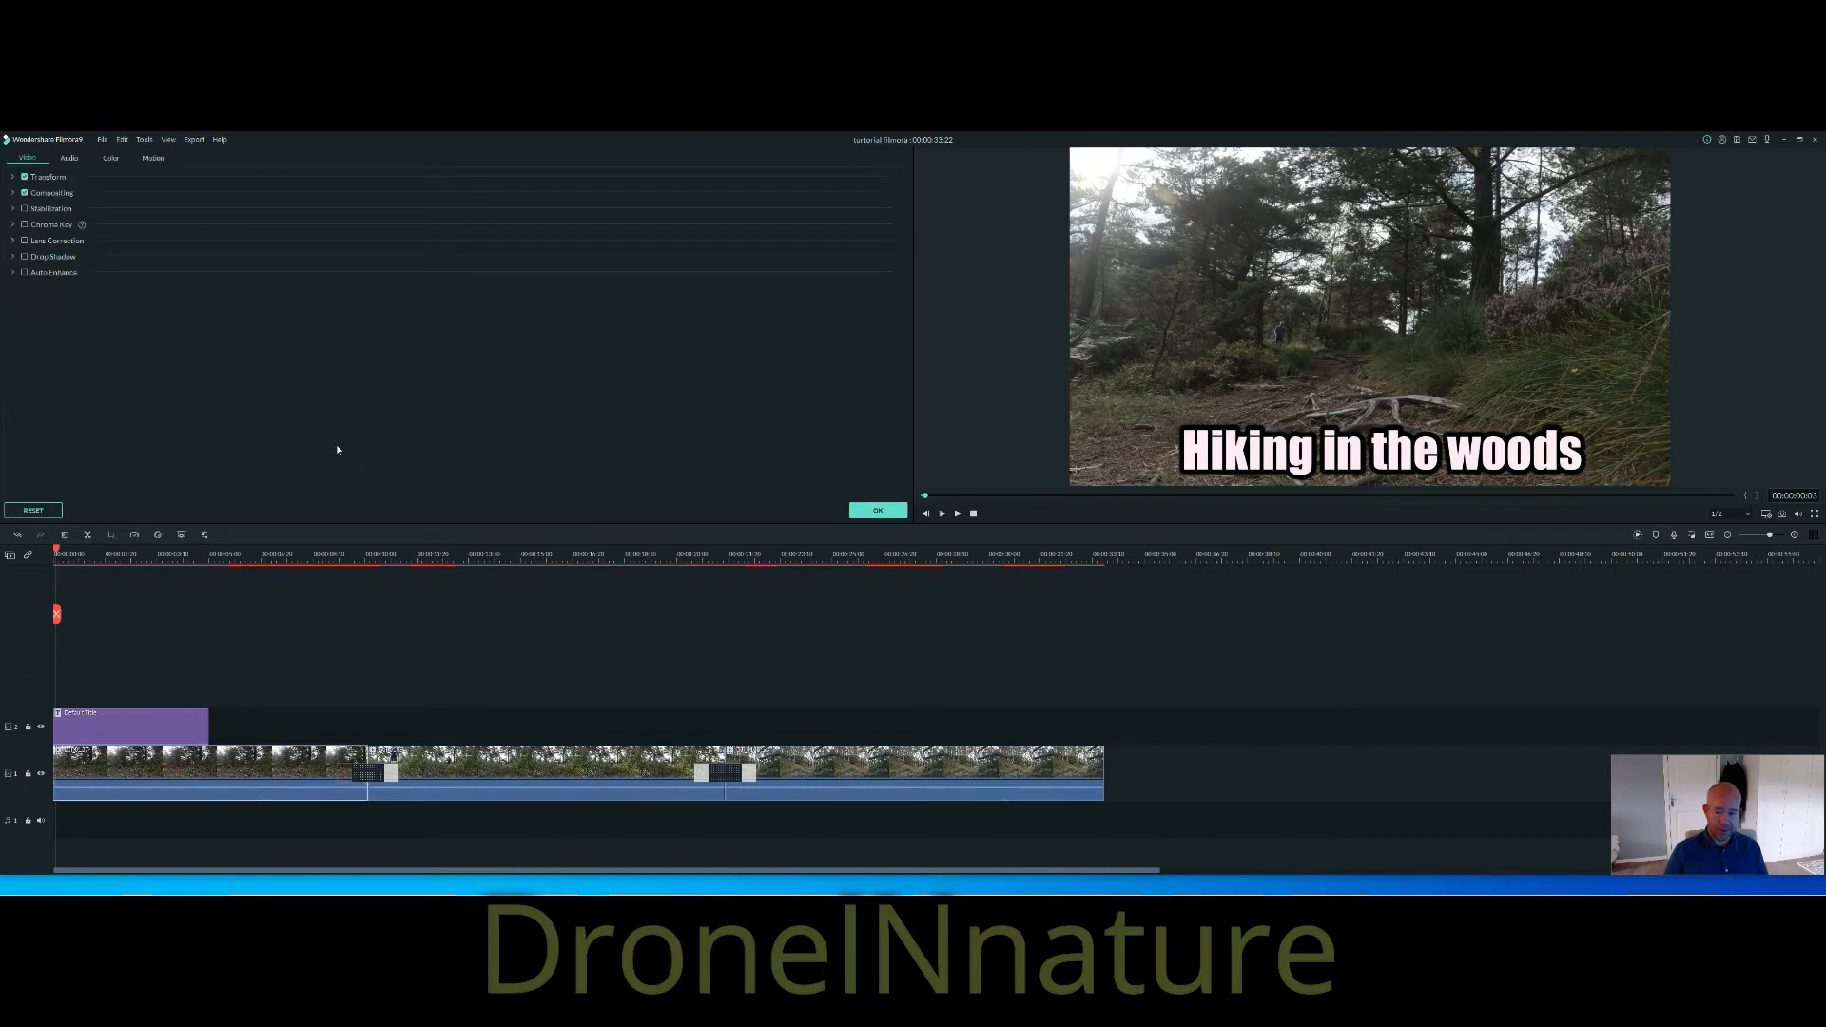
click(111, 159)
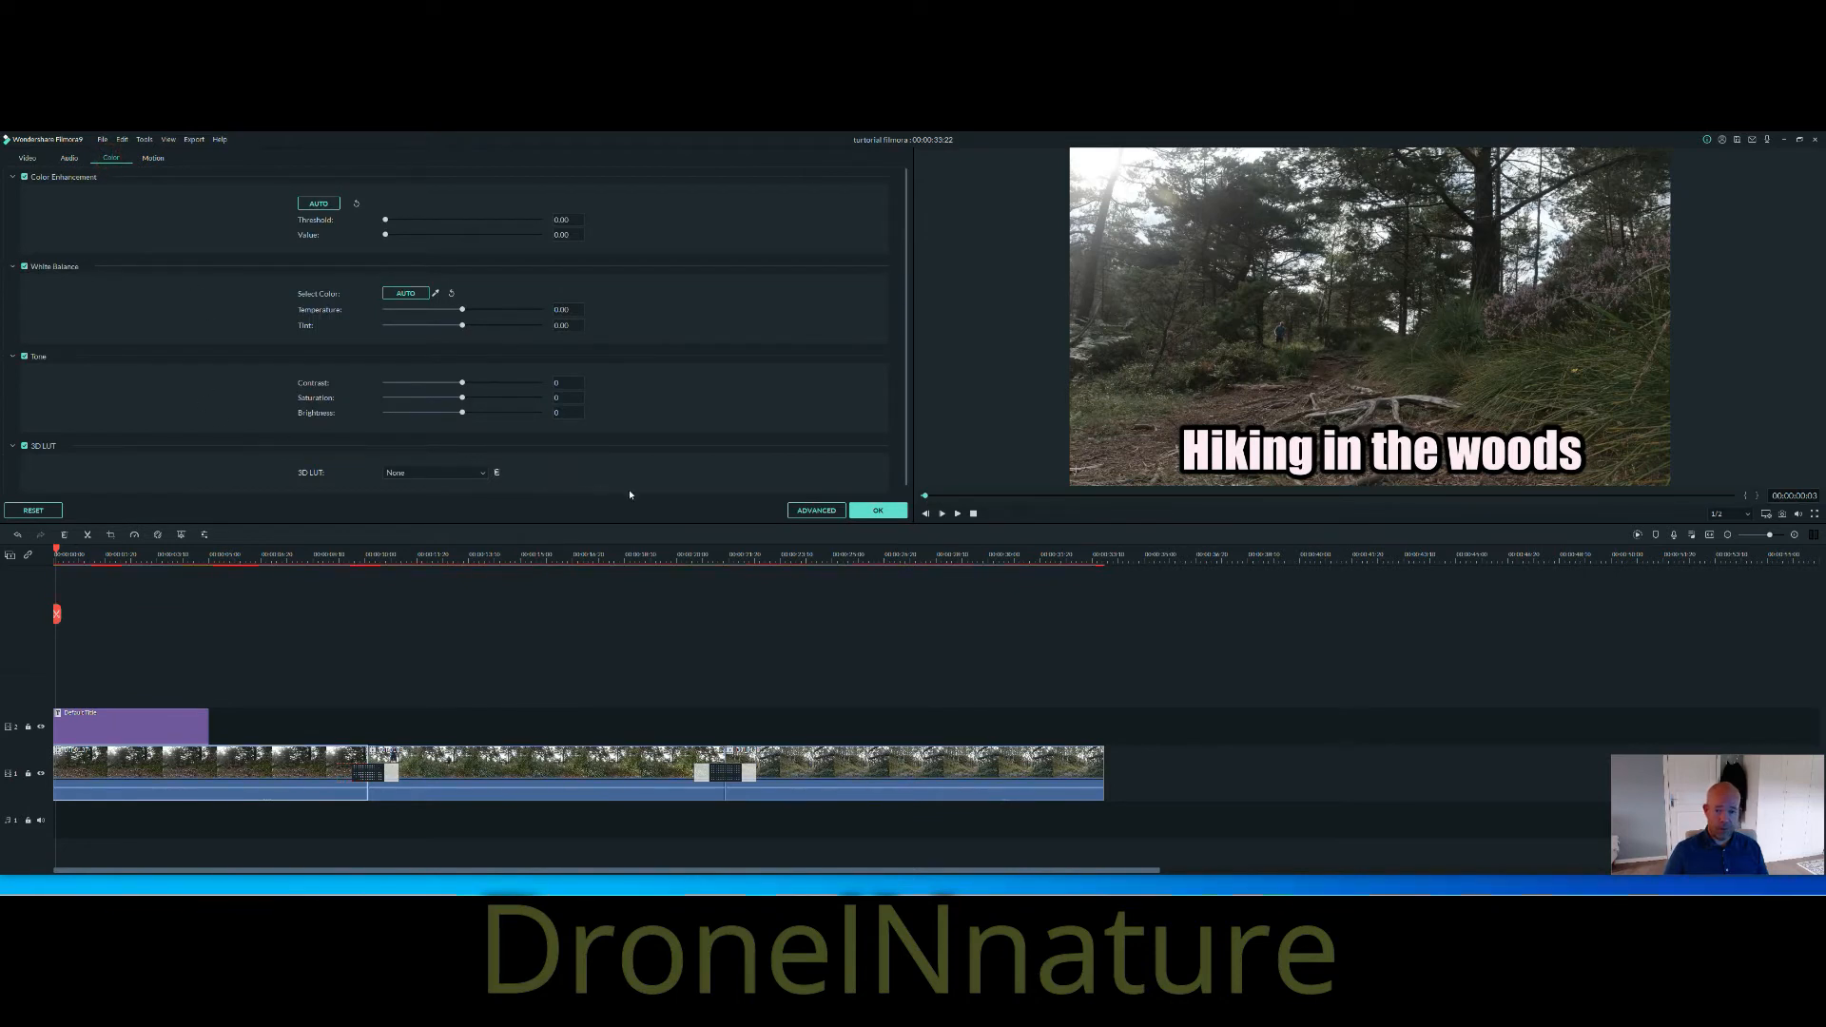
click(797, 515)
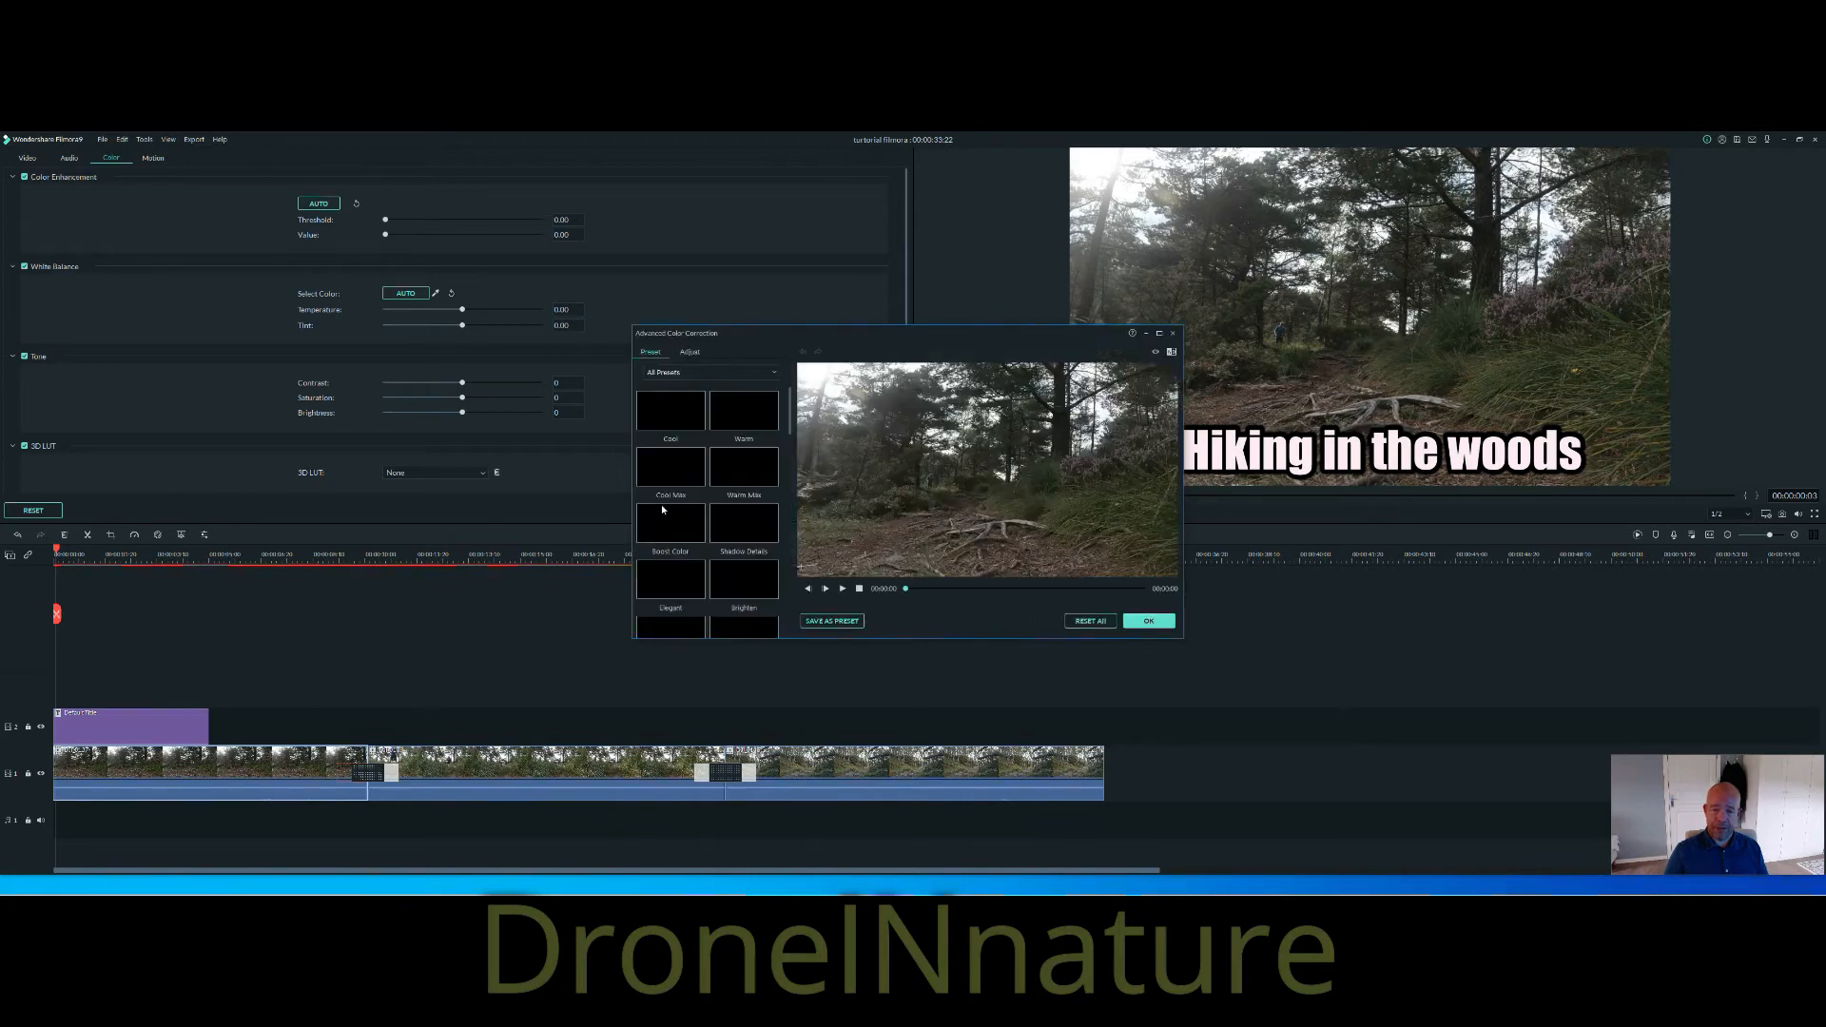
click(1173, 334)
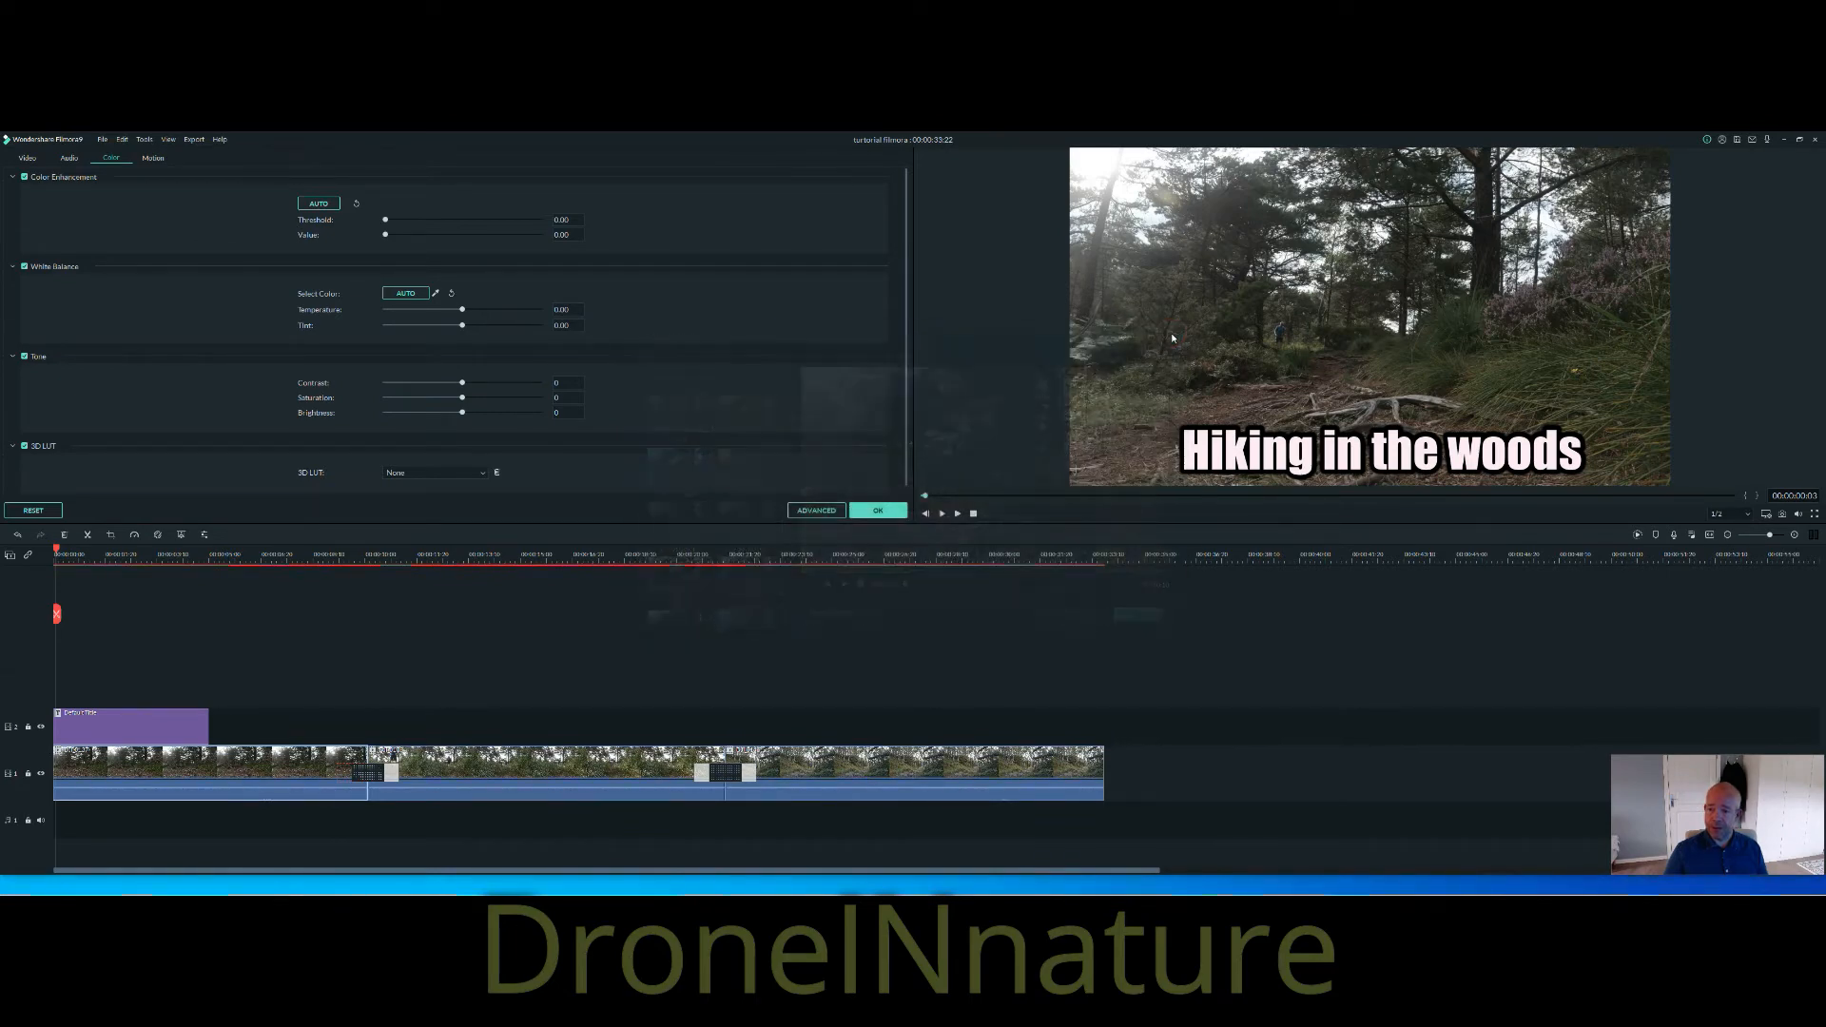
click(891, 514)
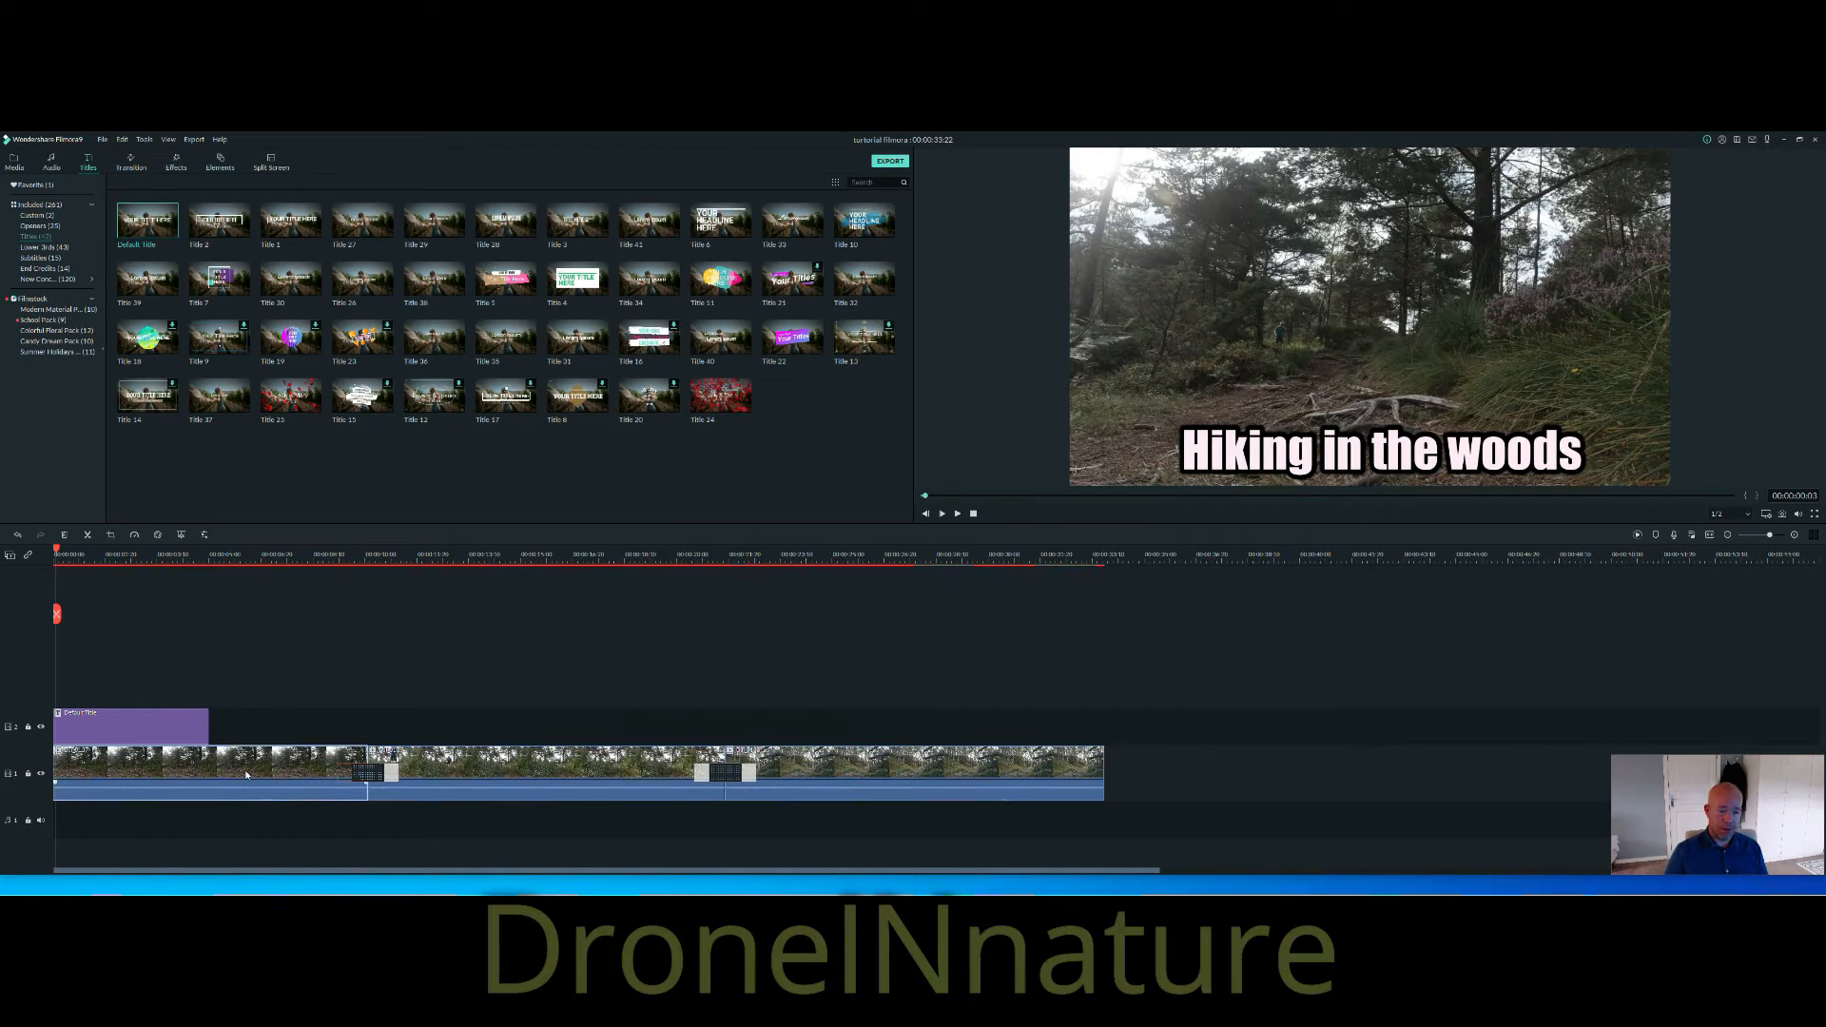
Open advanced color correction for the first clip and move its window clear of the video preview.
click(159, 535)
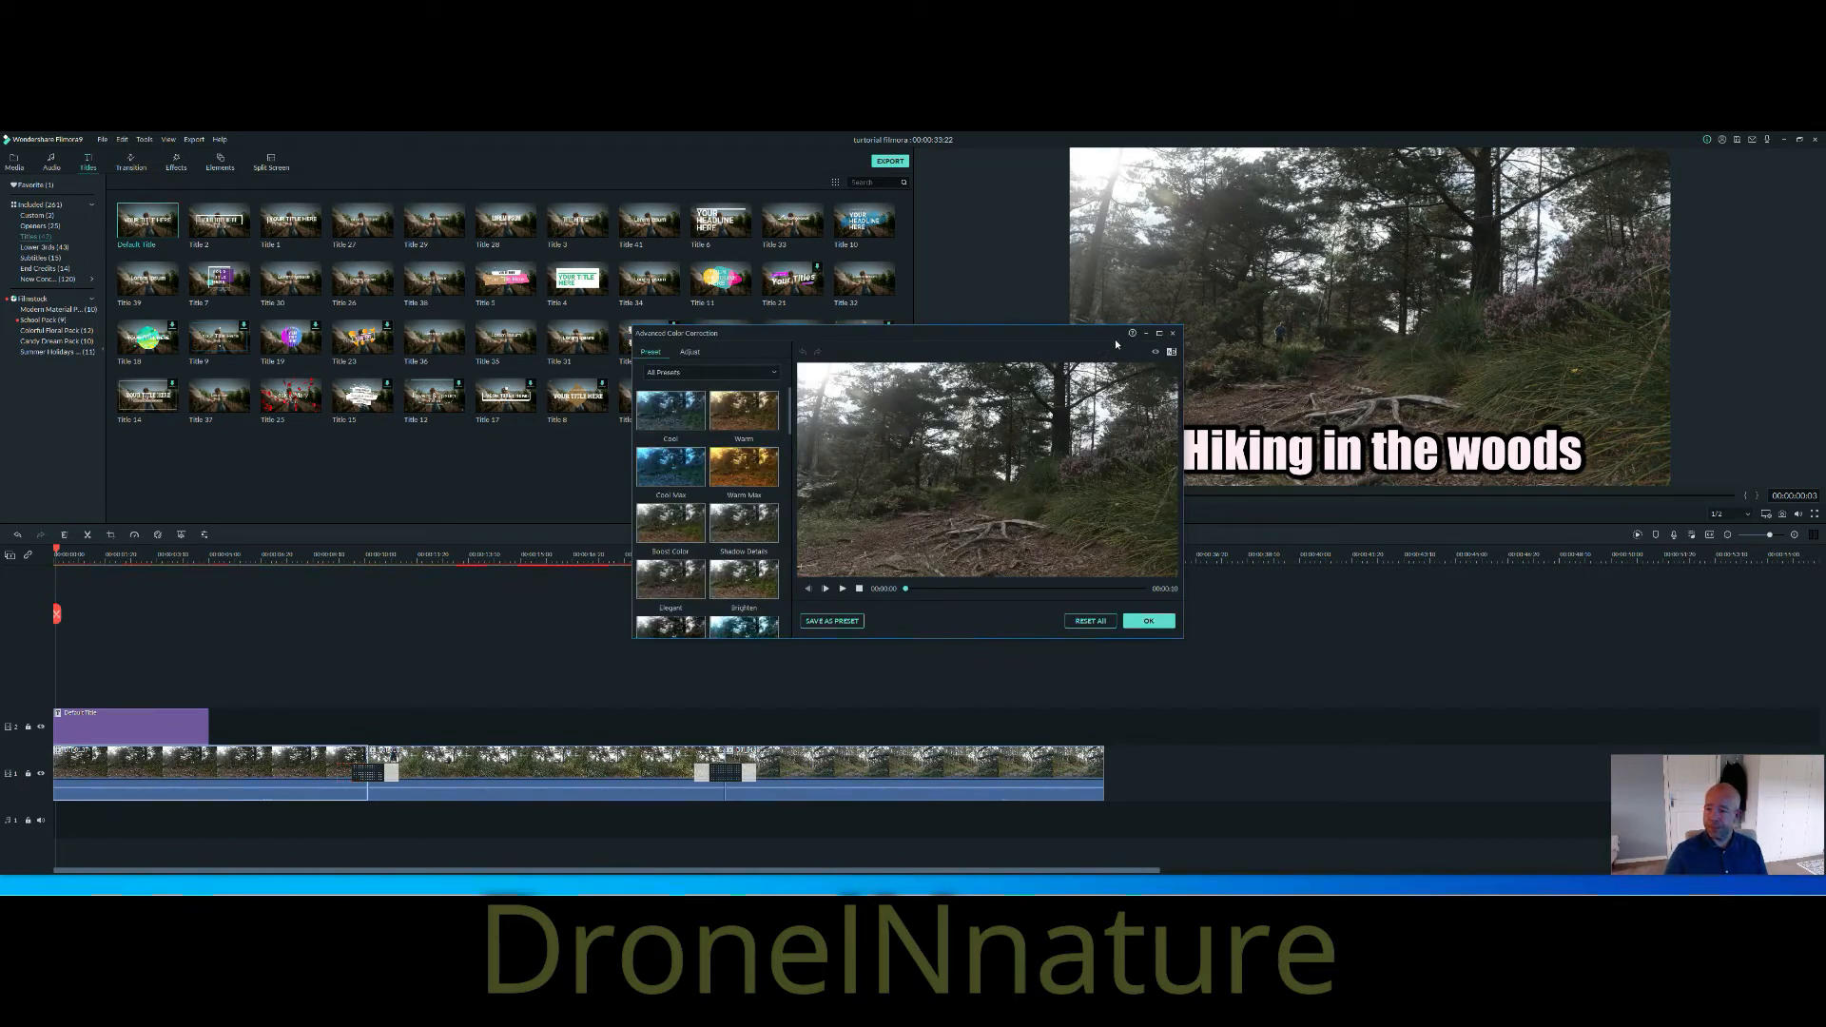
drag(1114, 326, 1113, 213)
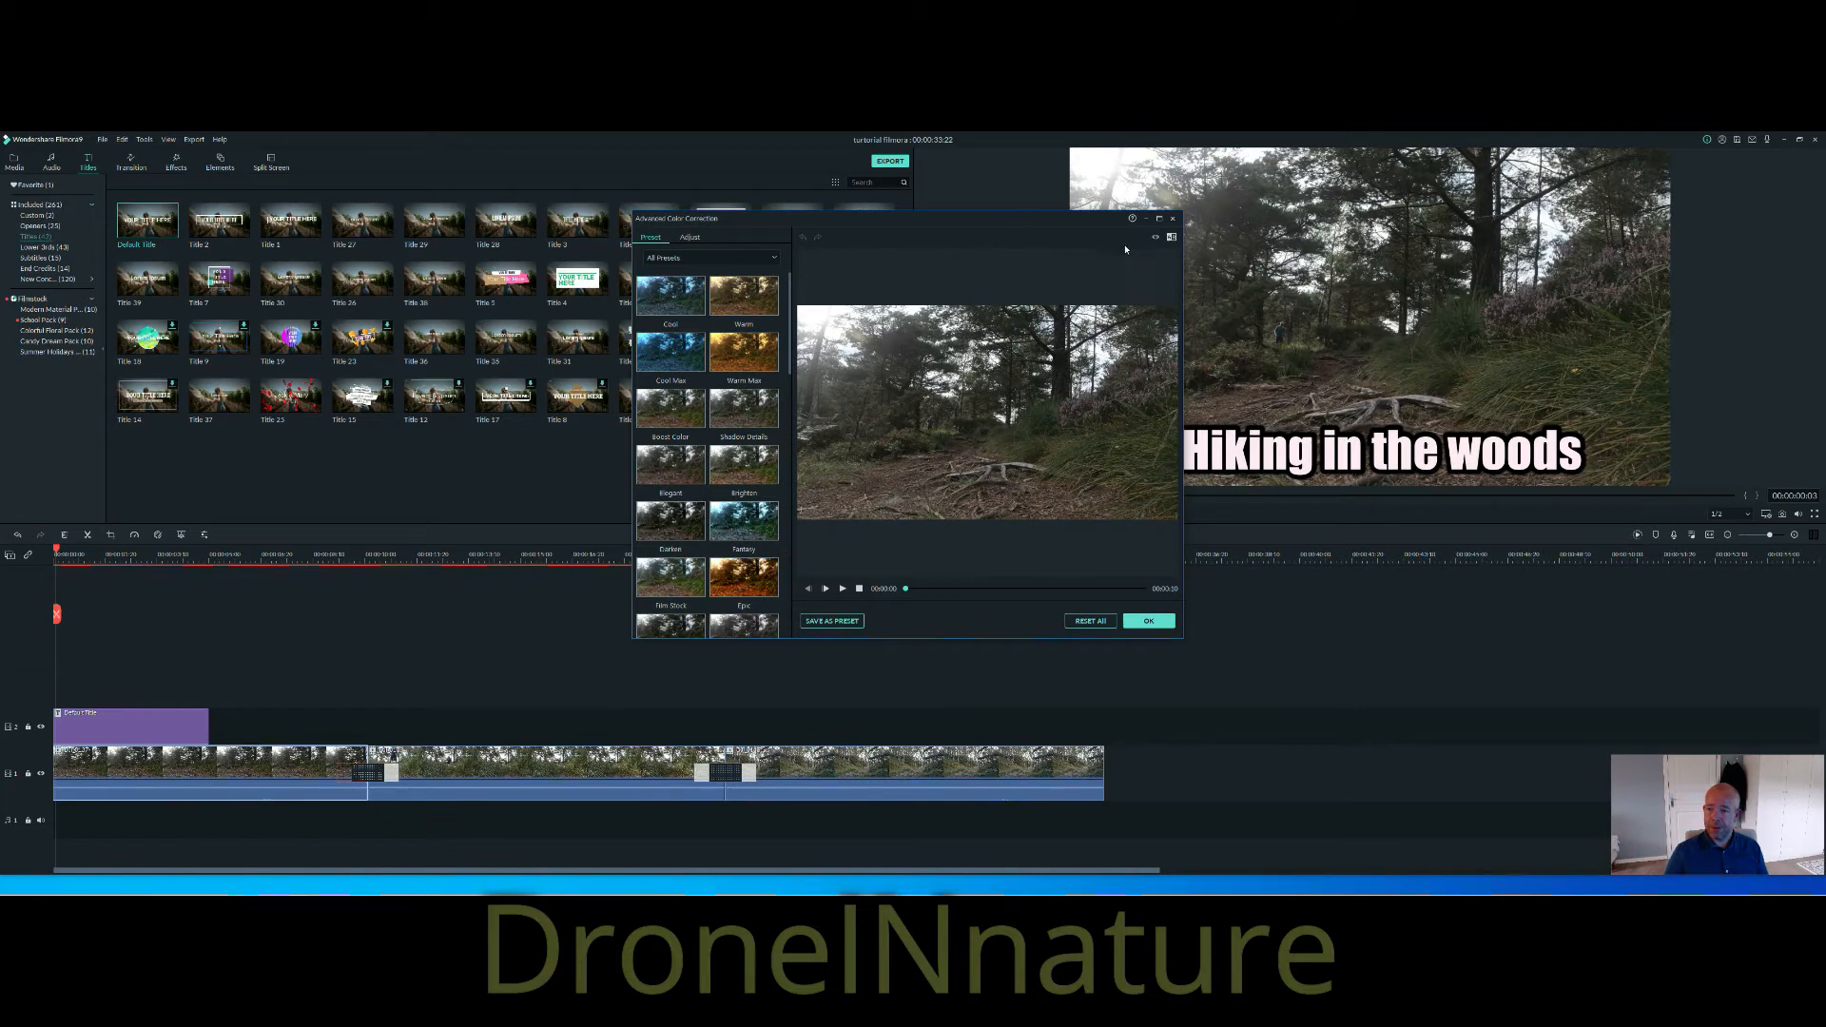
drag(967, 220, 1290, 153)
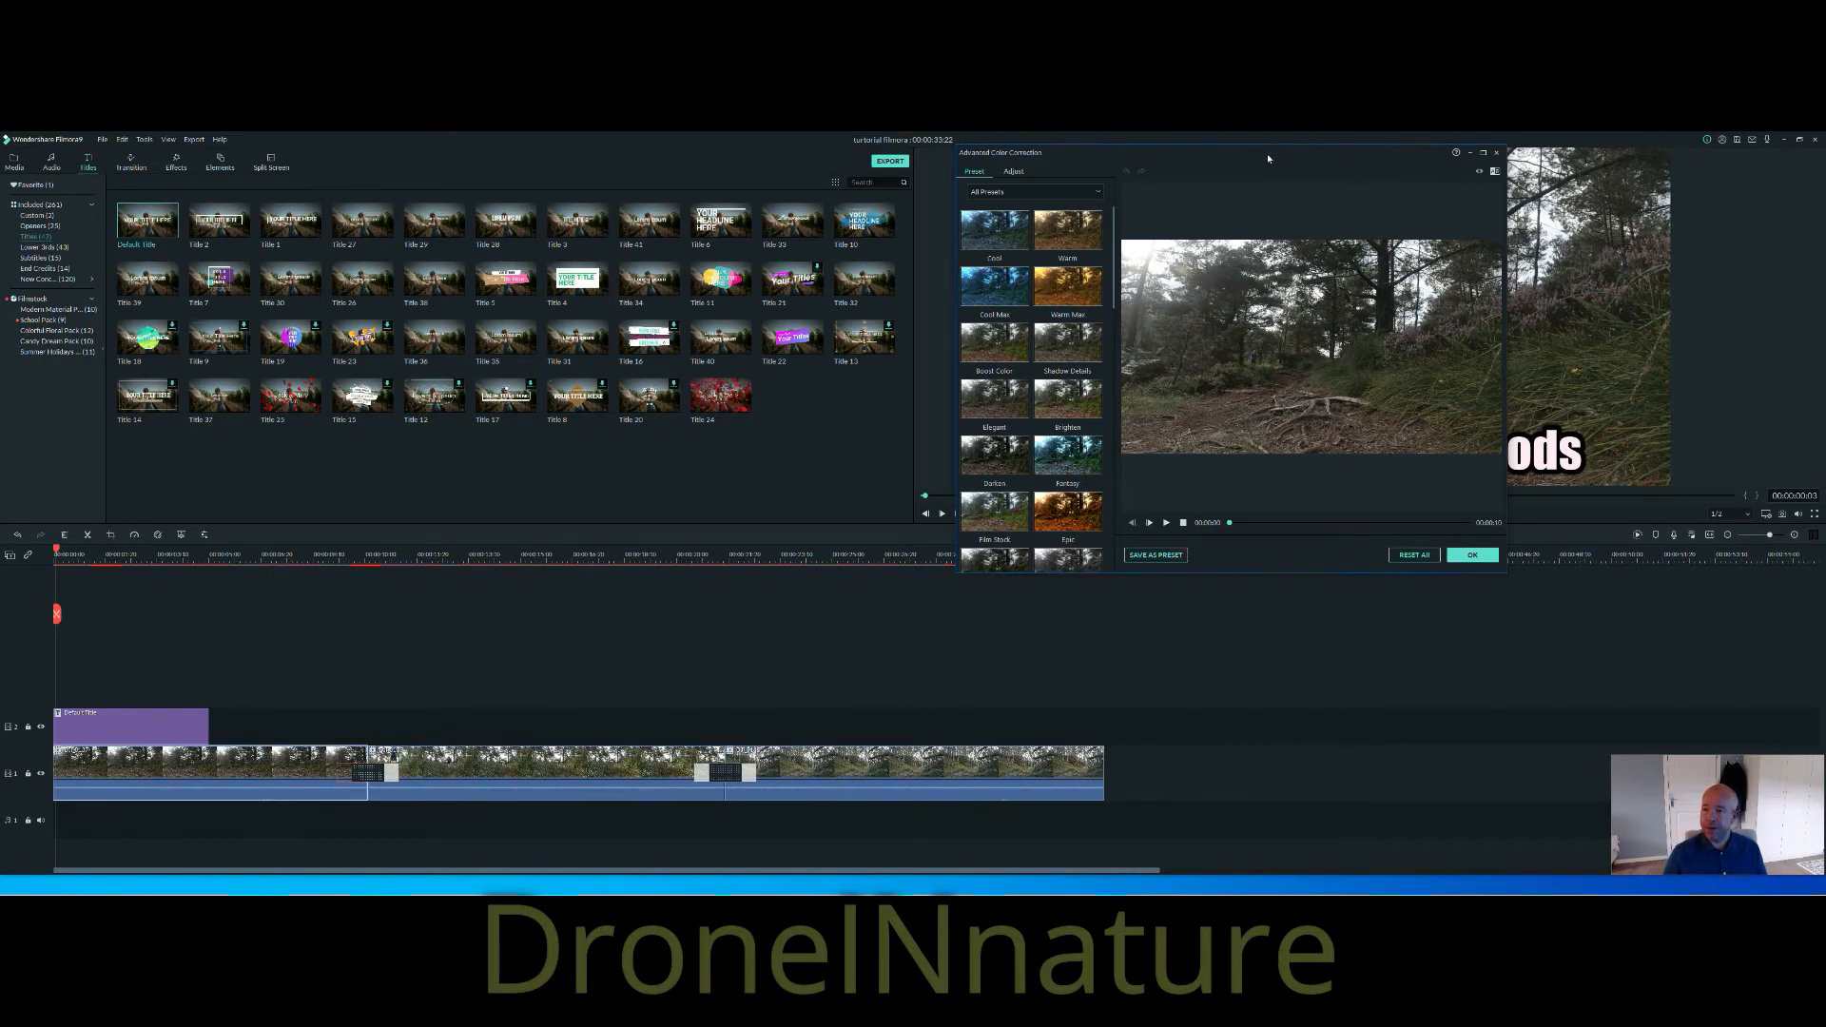
drag(1266, 152, 648, 162)
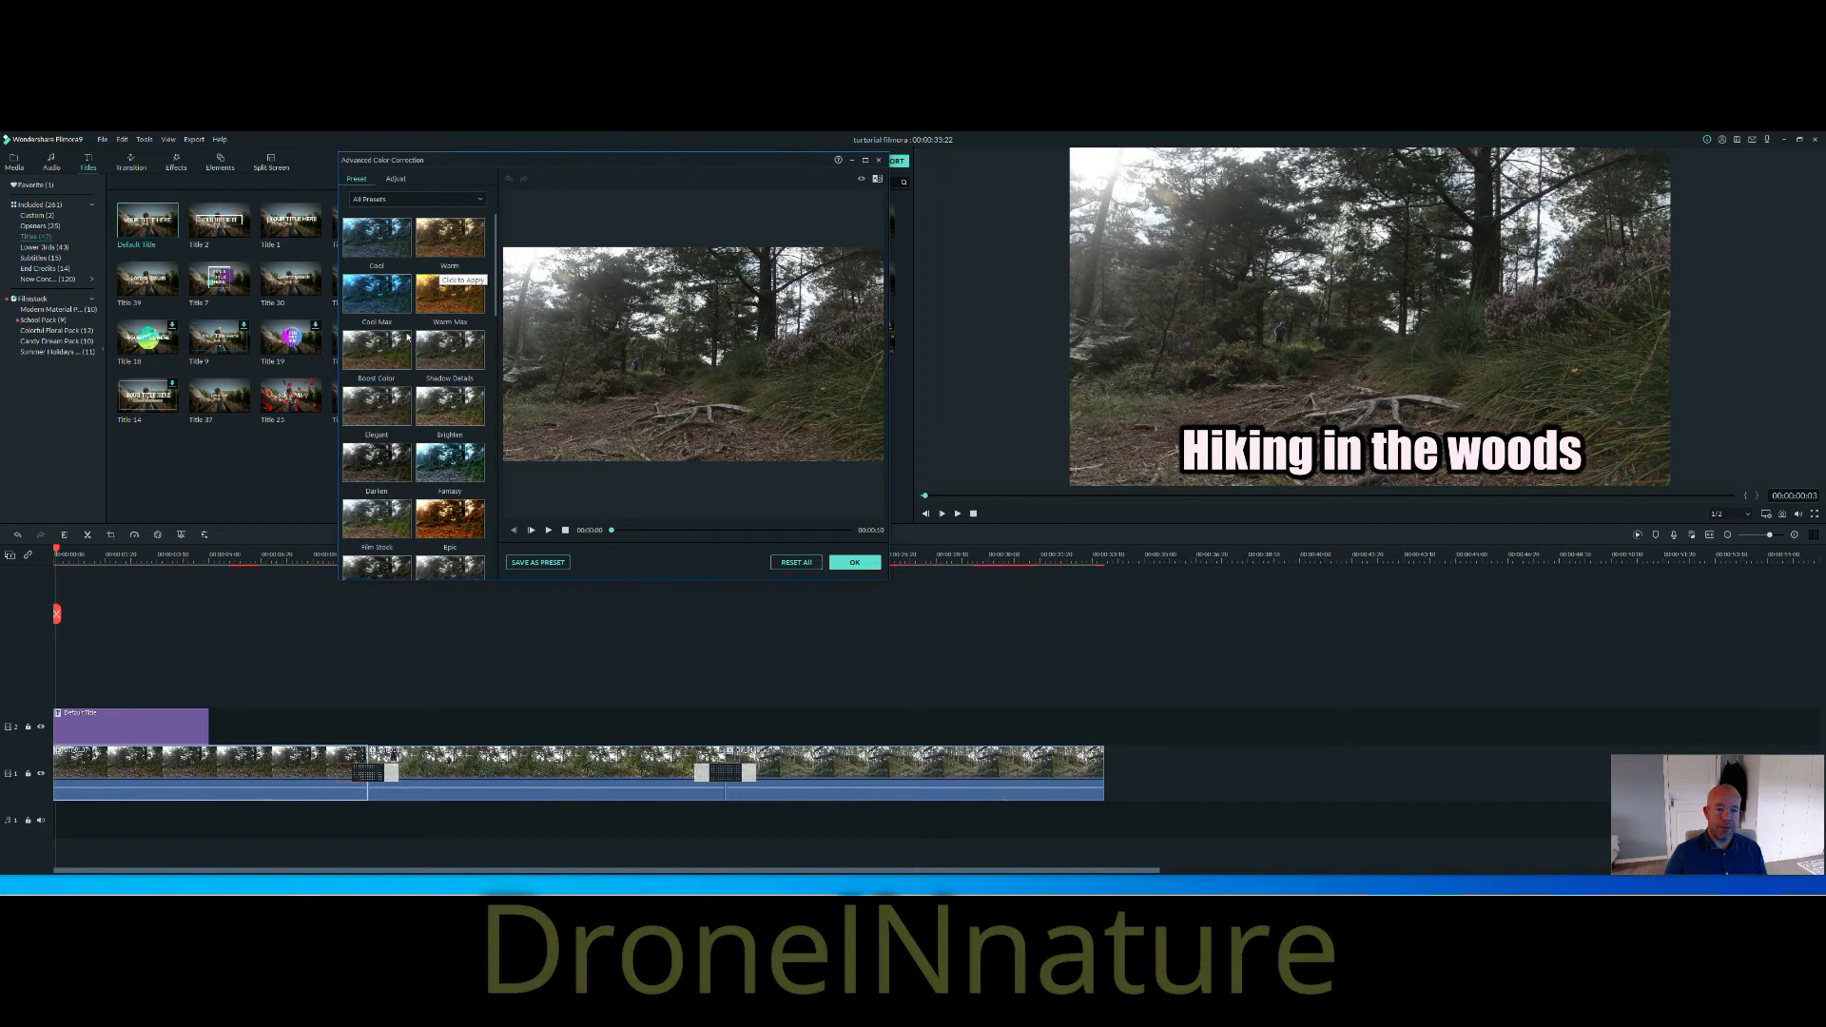
Try the Cool and Warm color presets on the first clip and reset the correction.
click(382, 246)
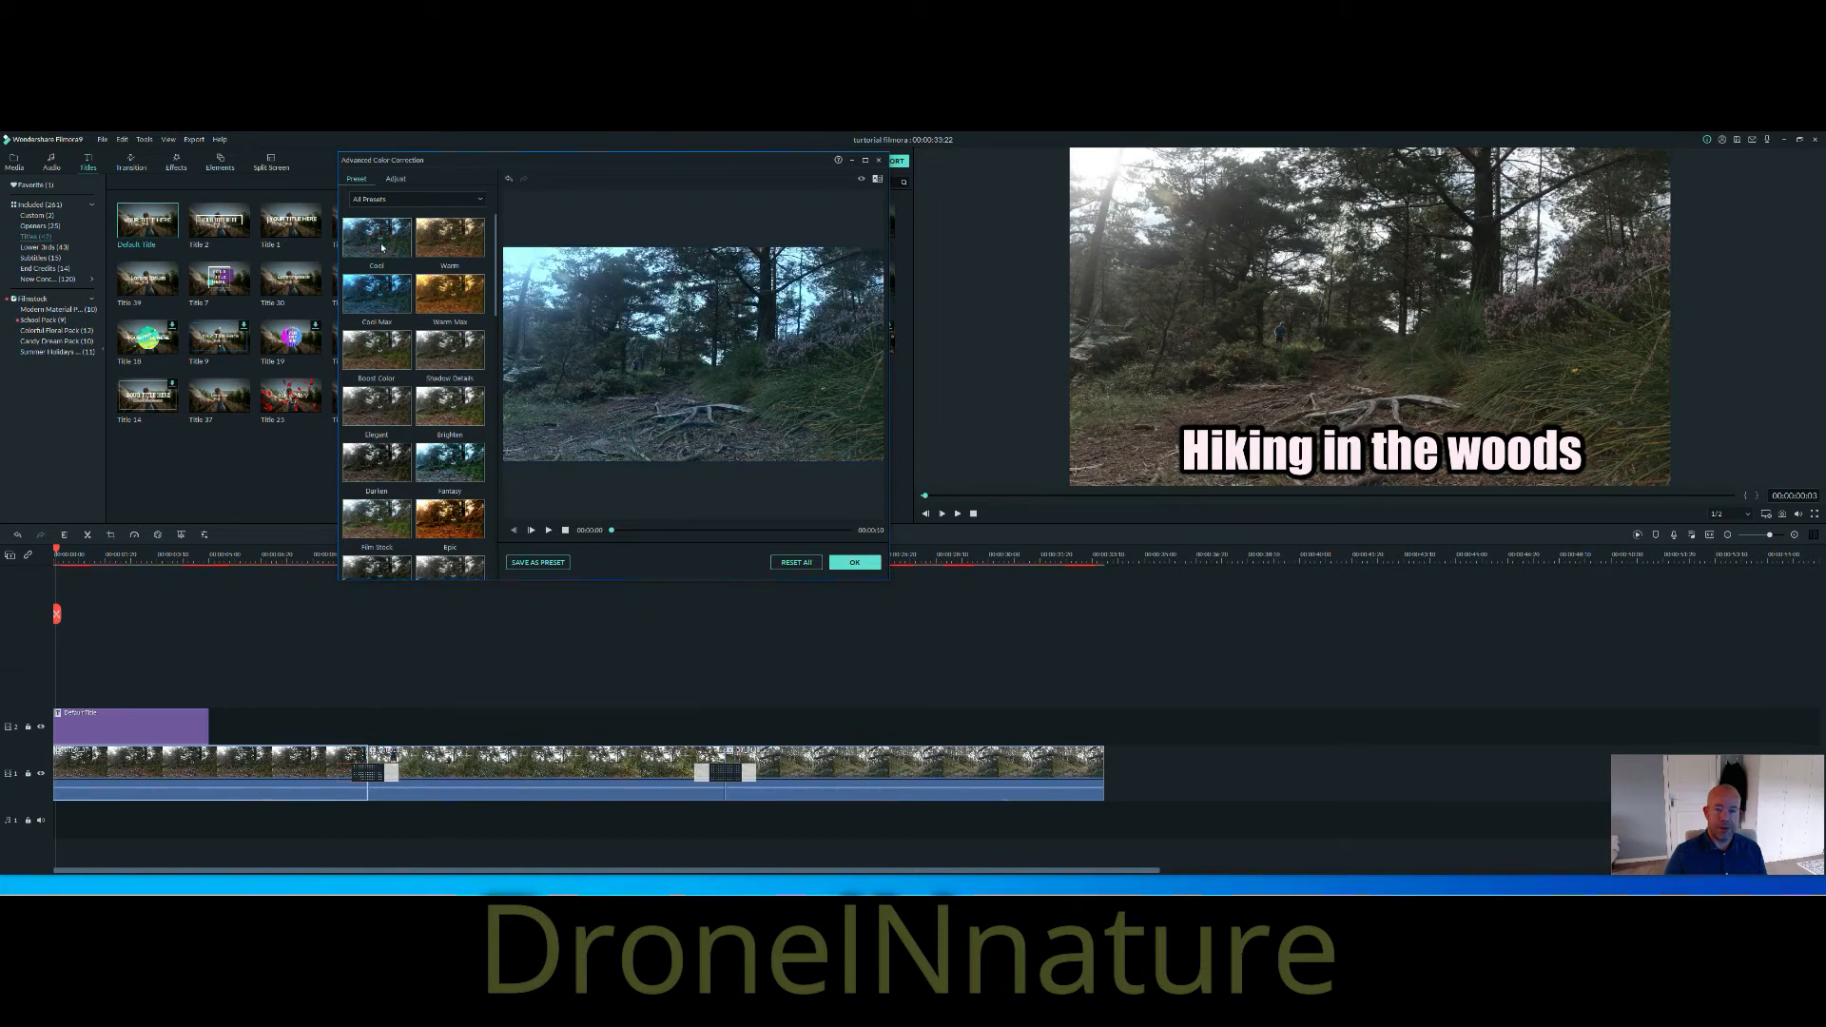
click(451, 242)
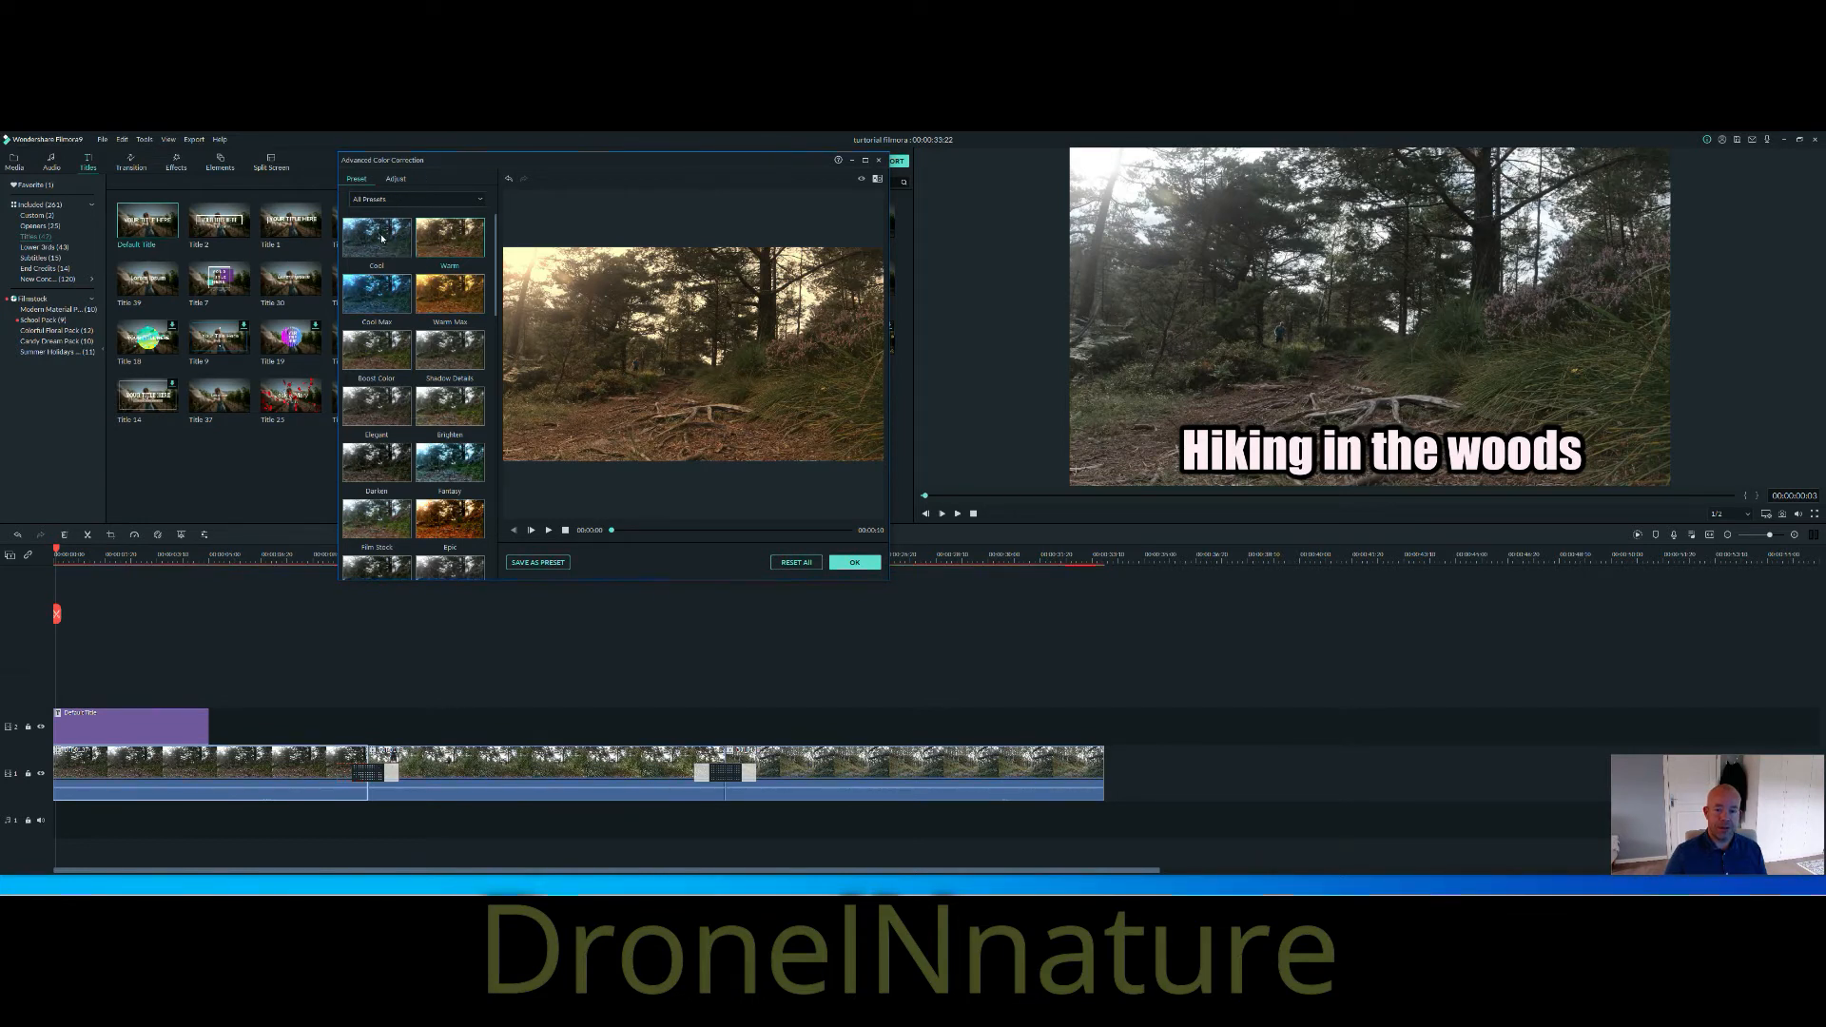
click(792, 564)
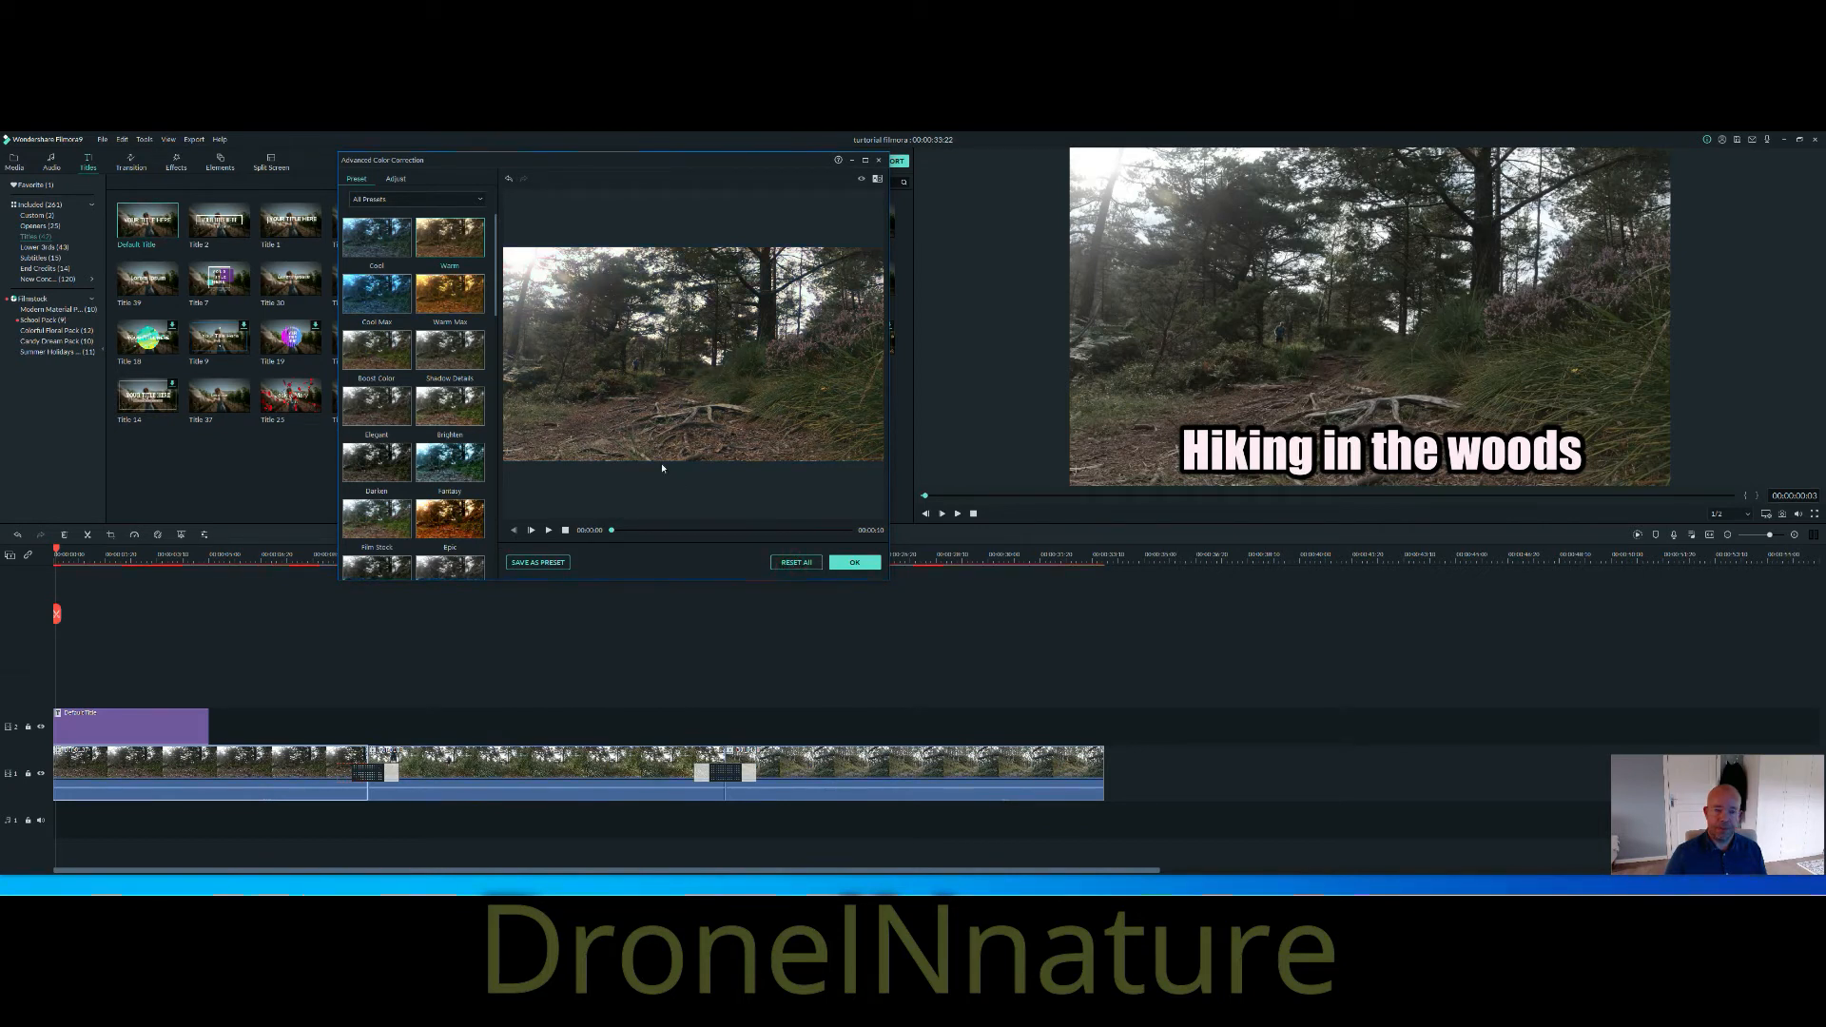
Show the manual adjustment settings in a maximized correction window and play the first clip to judge its original colors.
click(396, 180)
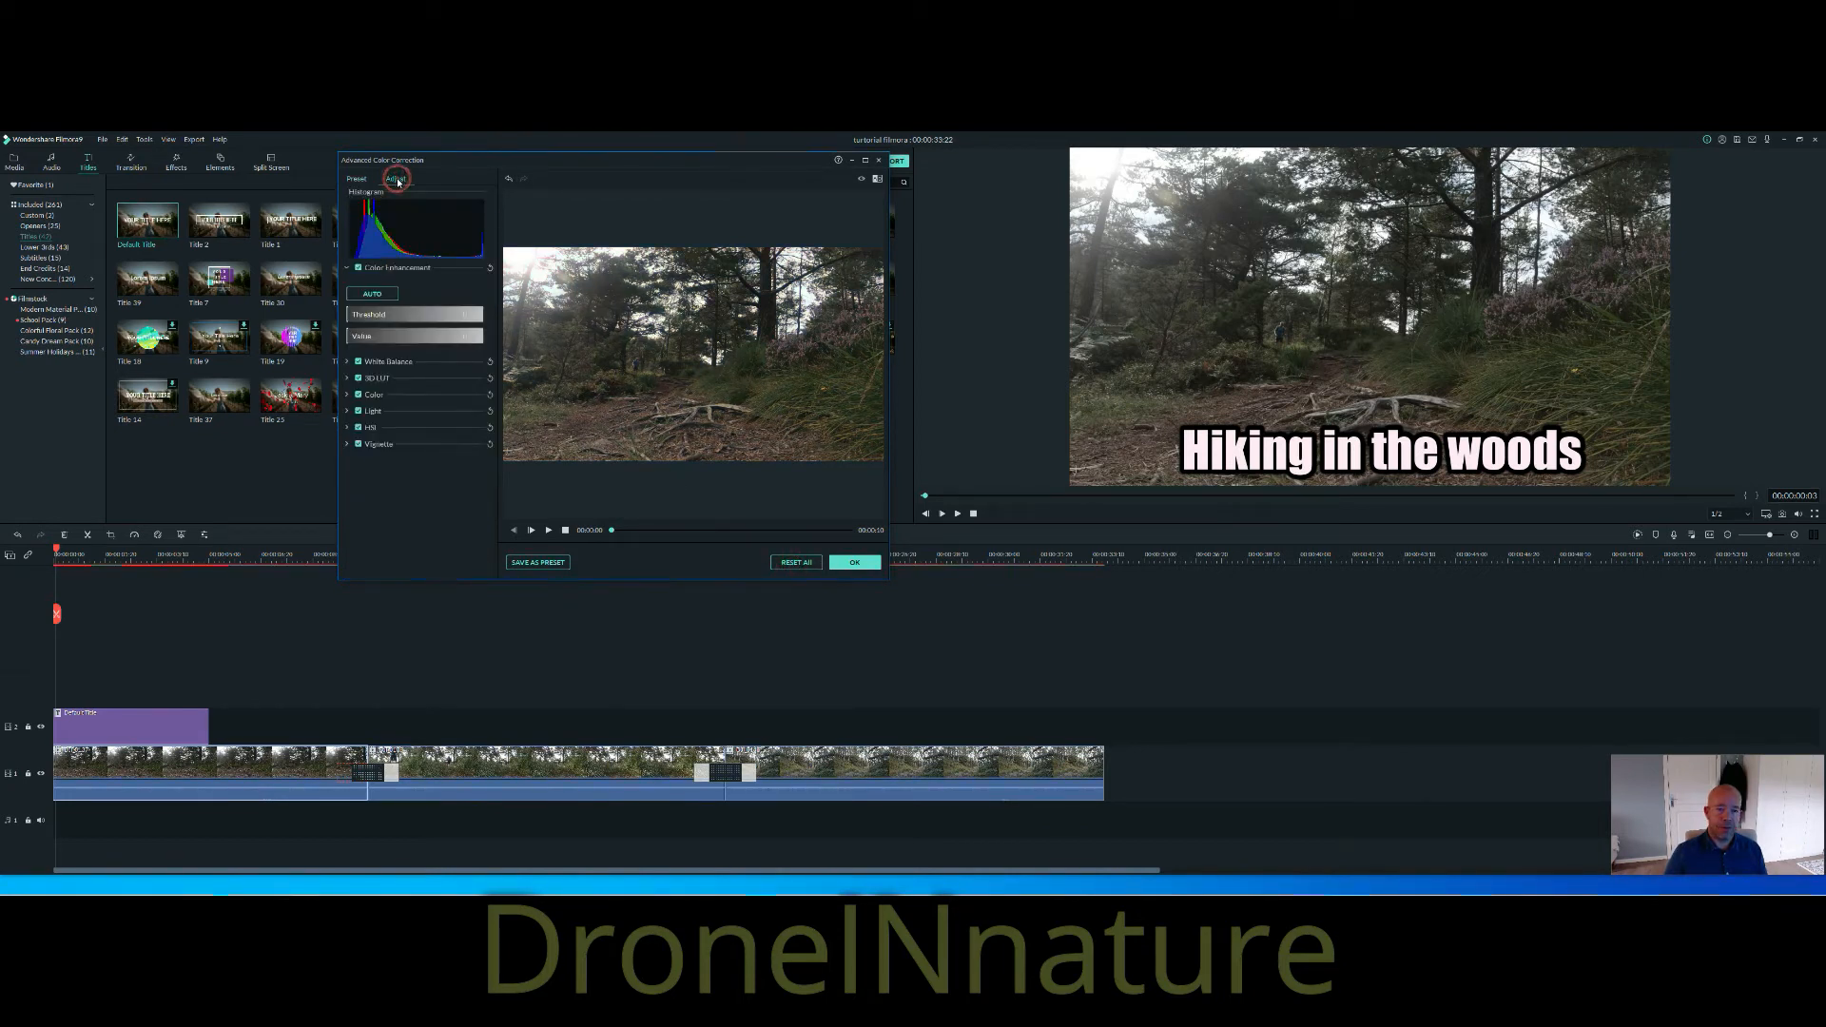
click(864, 162)
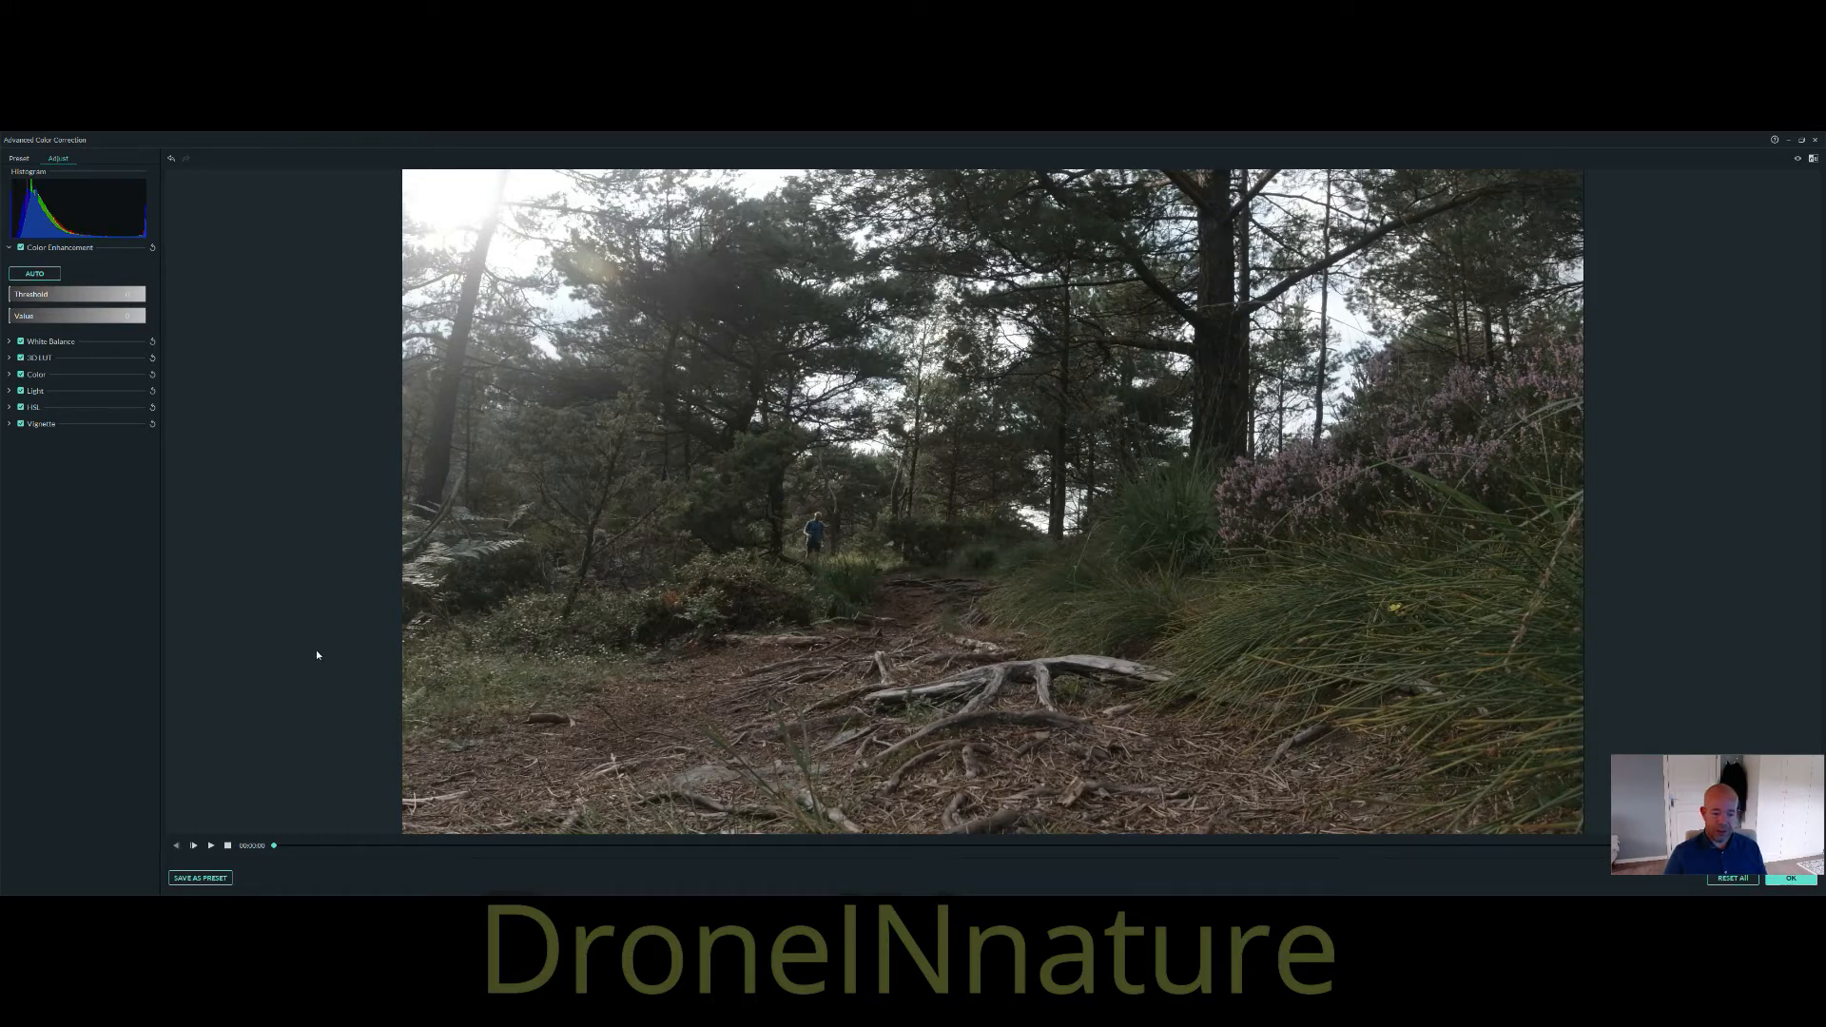
click(210, 845)
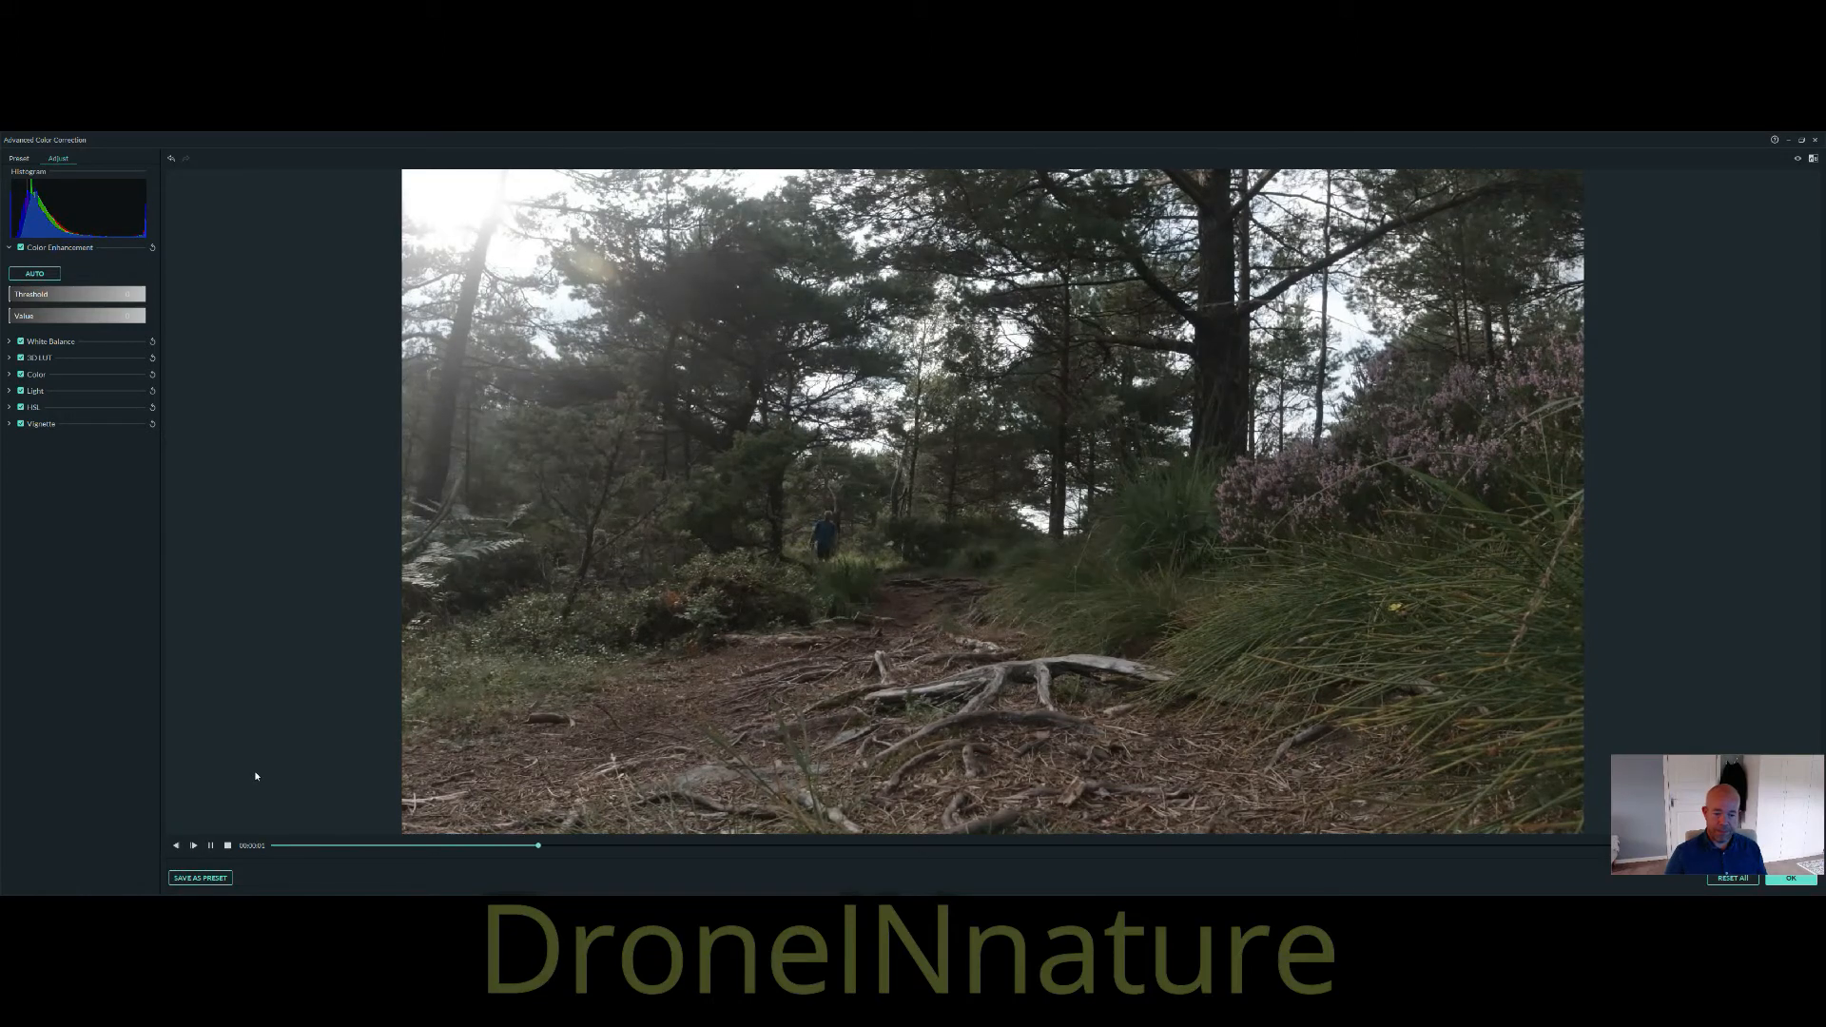
click(227, 845)
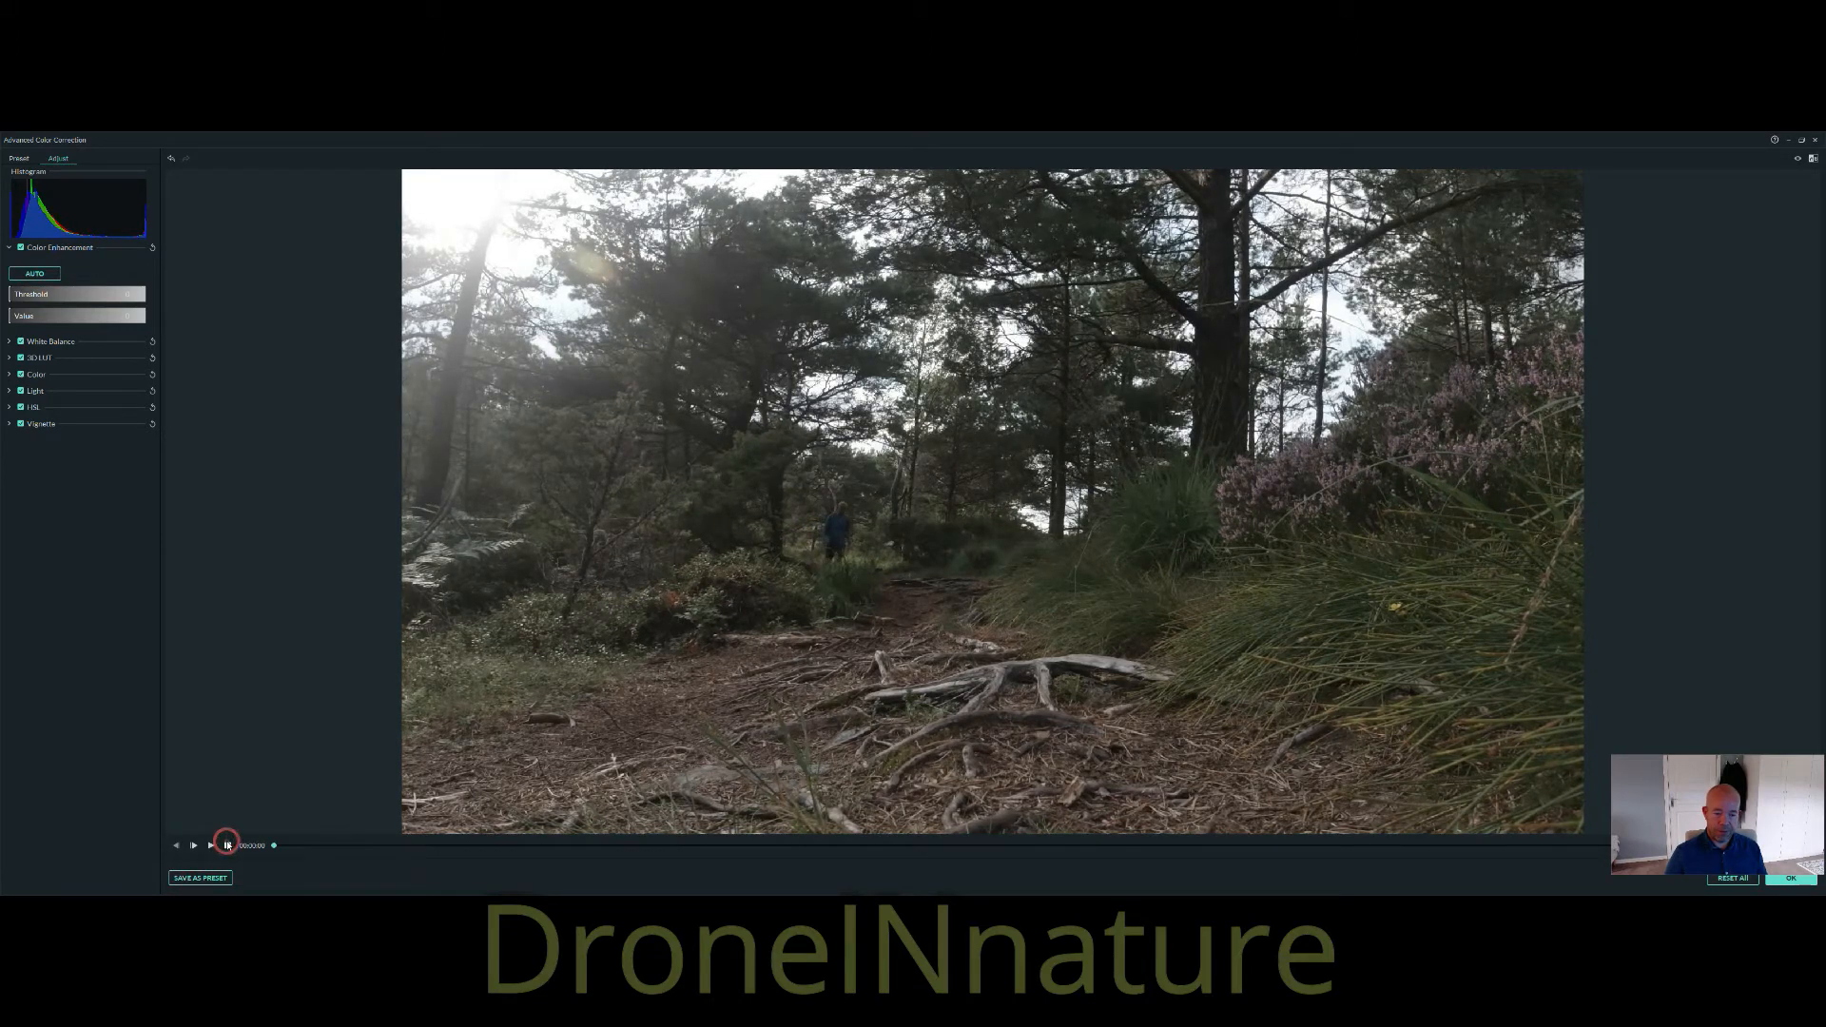
key(space)
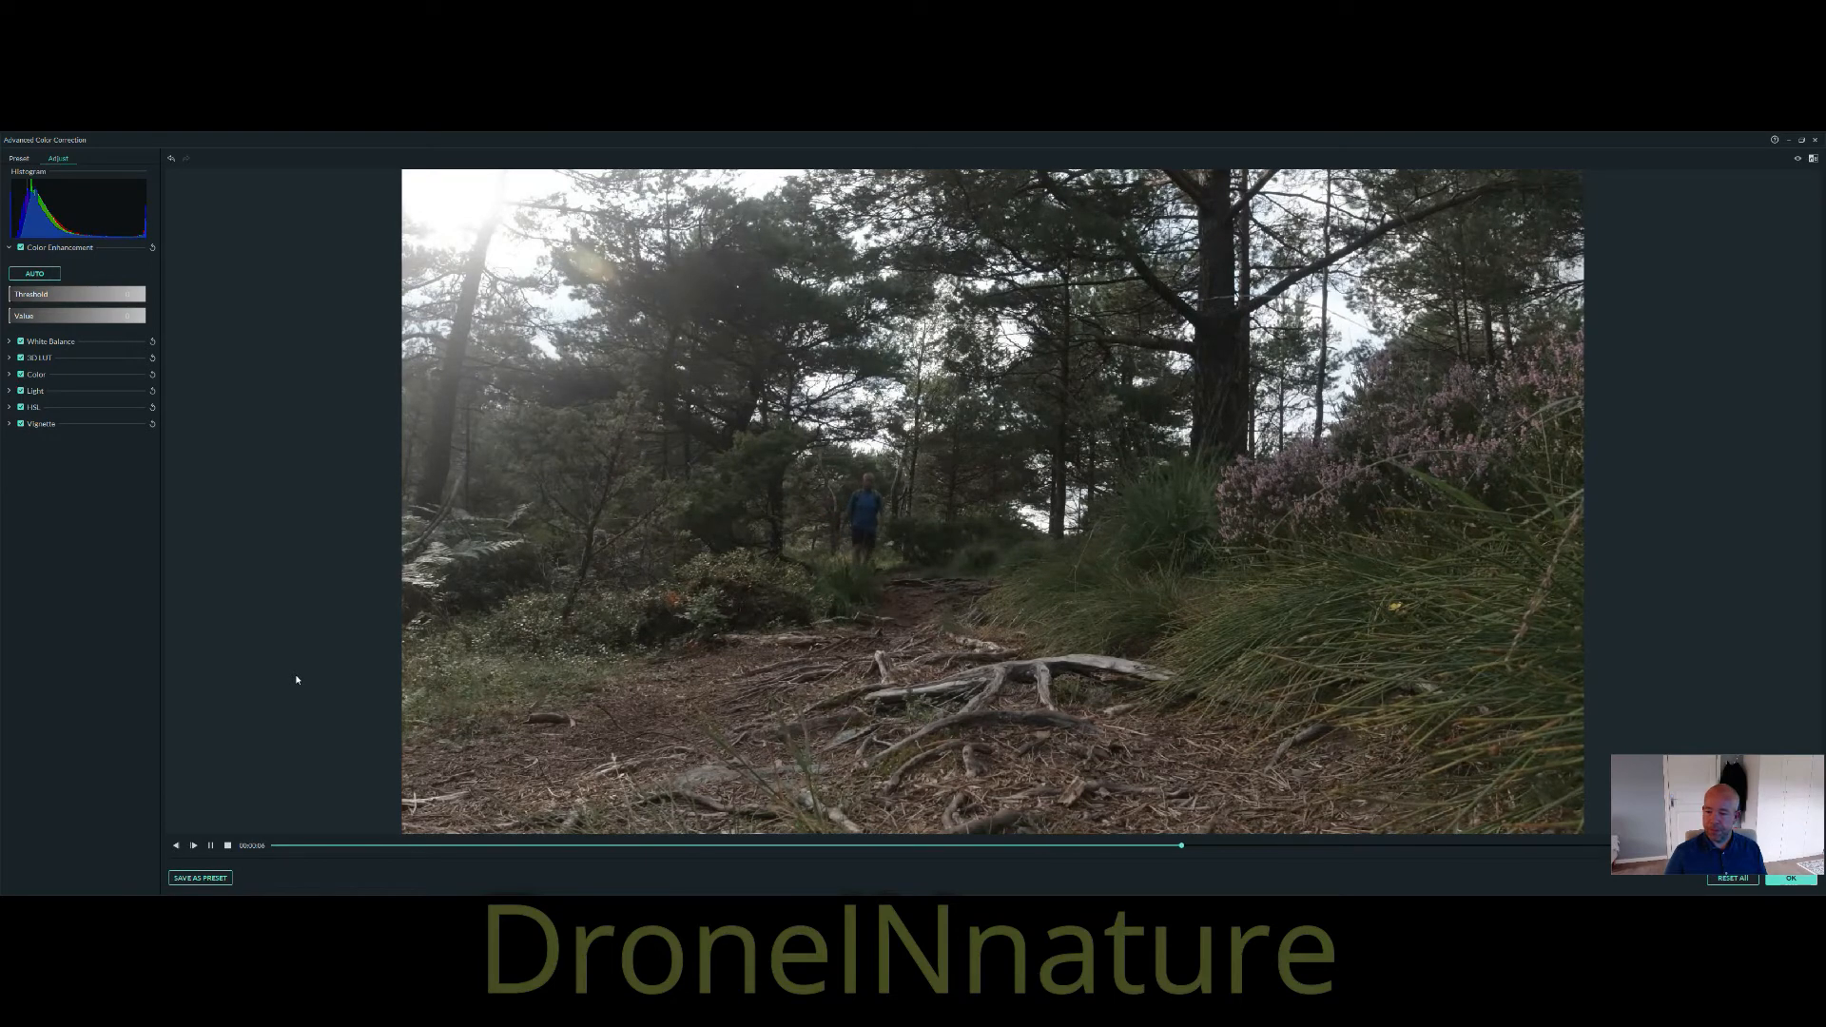
key(space)
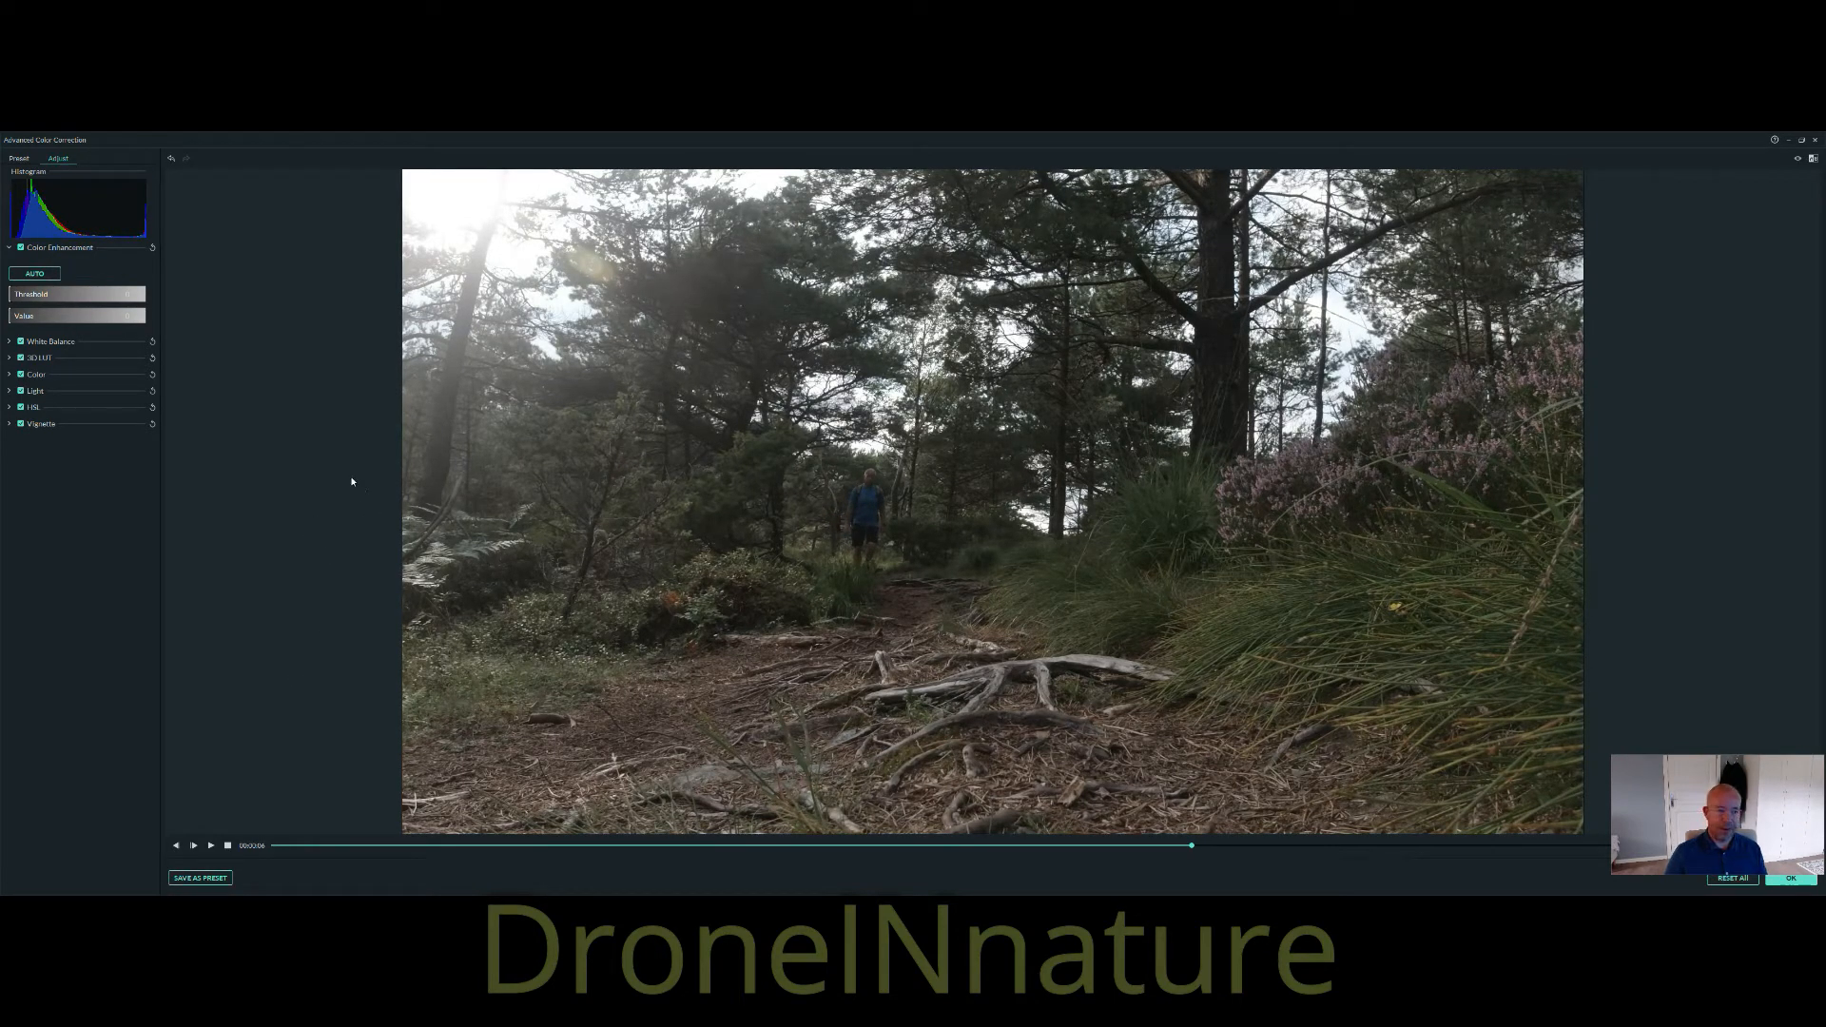
Try warmer and cooler white balance temperatures, bring the temperature back near neutral, and nudge the tint slightly toward green.
click(9, 342)
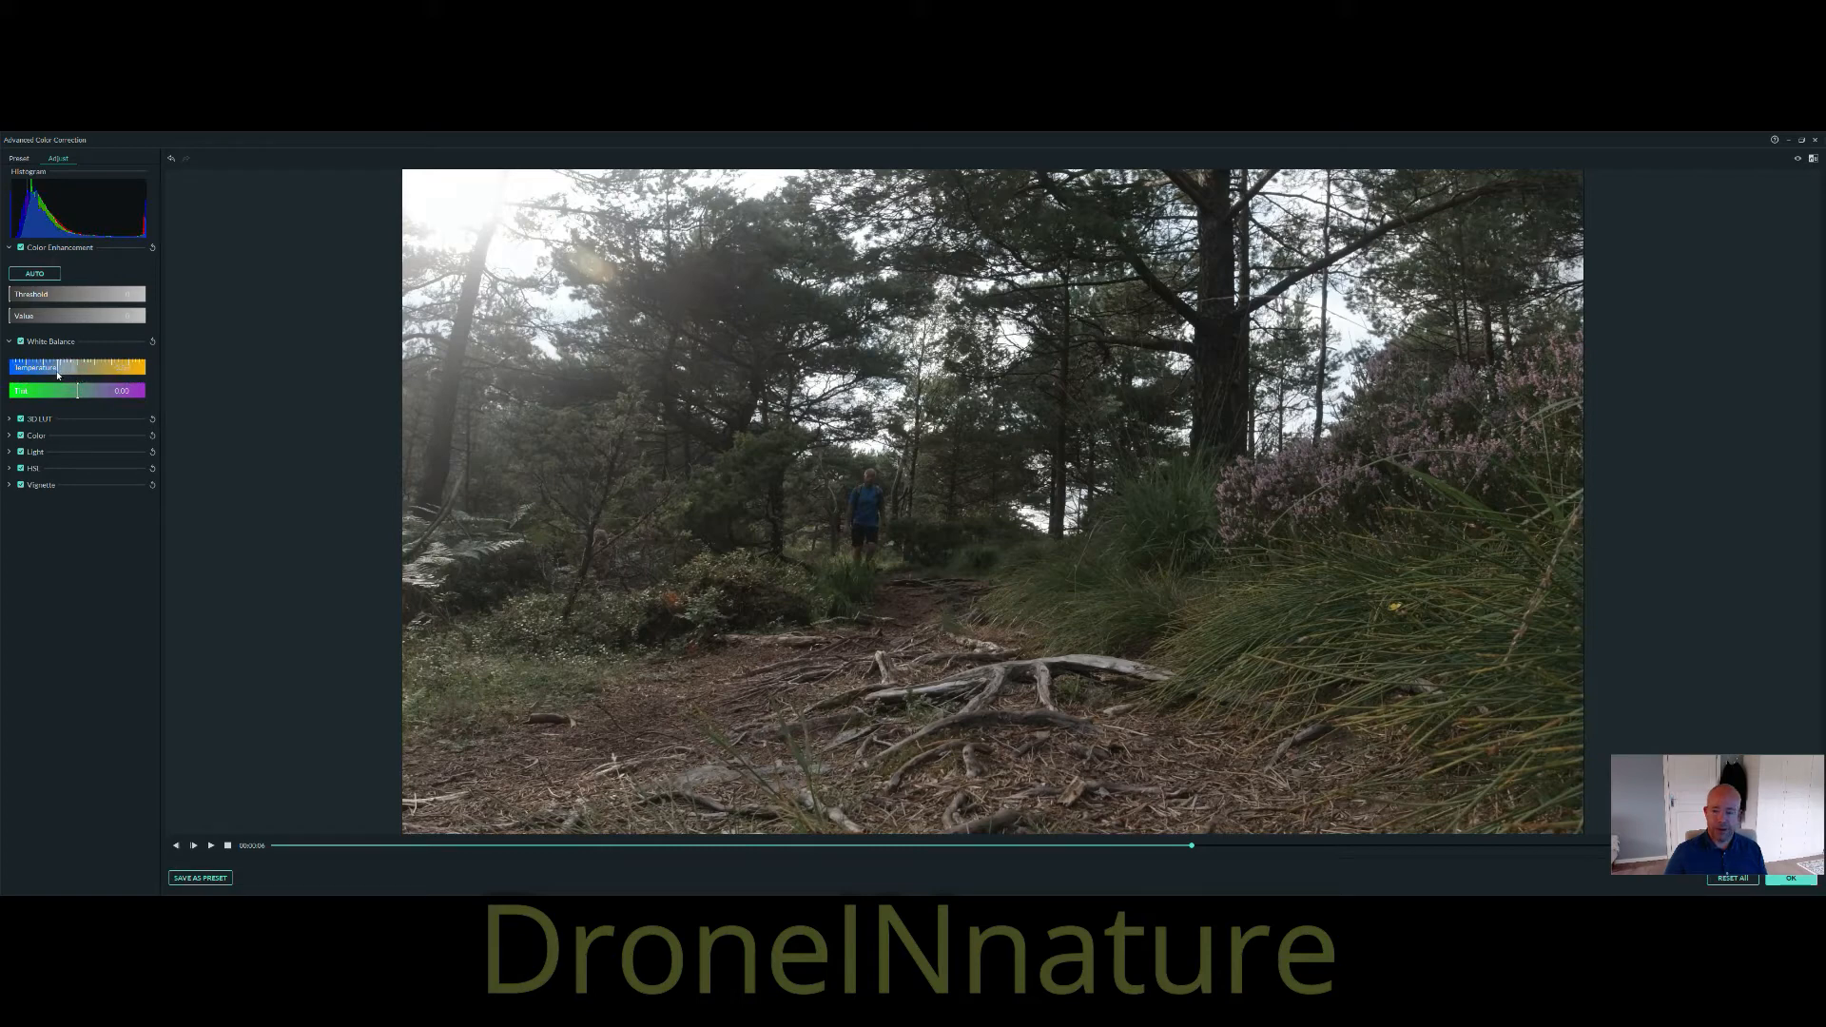
drag(43, 375, 92, 380)
drag(97, 382, 59, 382)
drag(59, 377, 42, 374)
drag(41, 374, 79, 380)
mouse_move(79, 401)
mouse_down()
mouse_move(107, 402)
mouse_move(55, 402)
mouse_move(77, 402)
mouse_up()
Try the DJI_Phantom4_DLOG2Rec709 3D LUT on the clip, inspect an earlier frame, and set the LUT back to None.
click(8, 420)
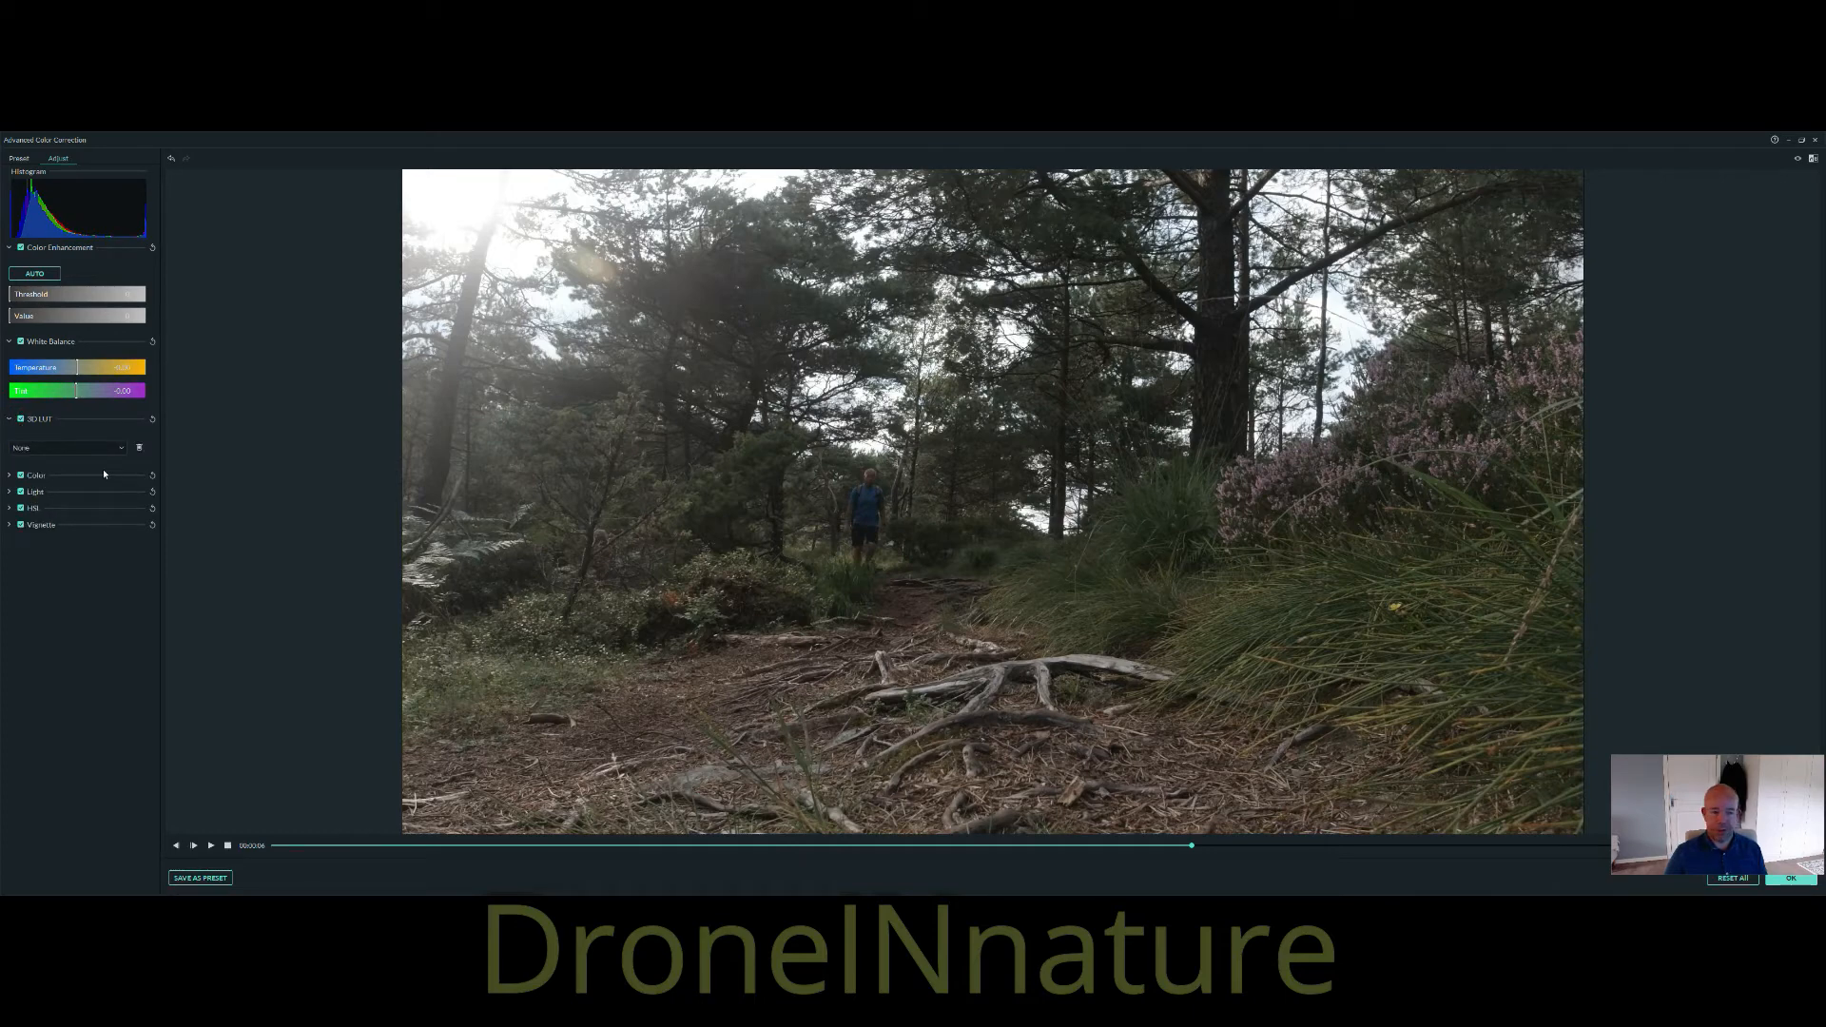
click(90, 447)
scroll(98, 483, down, 3)
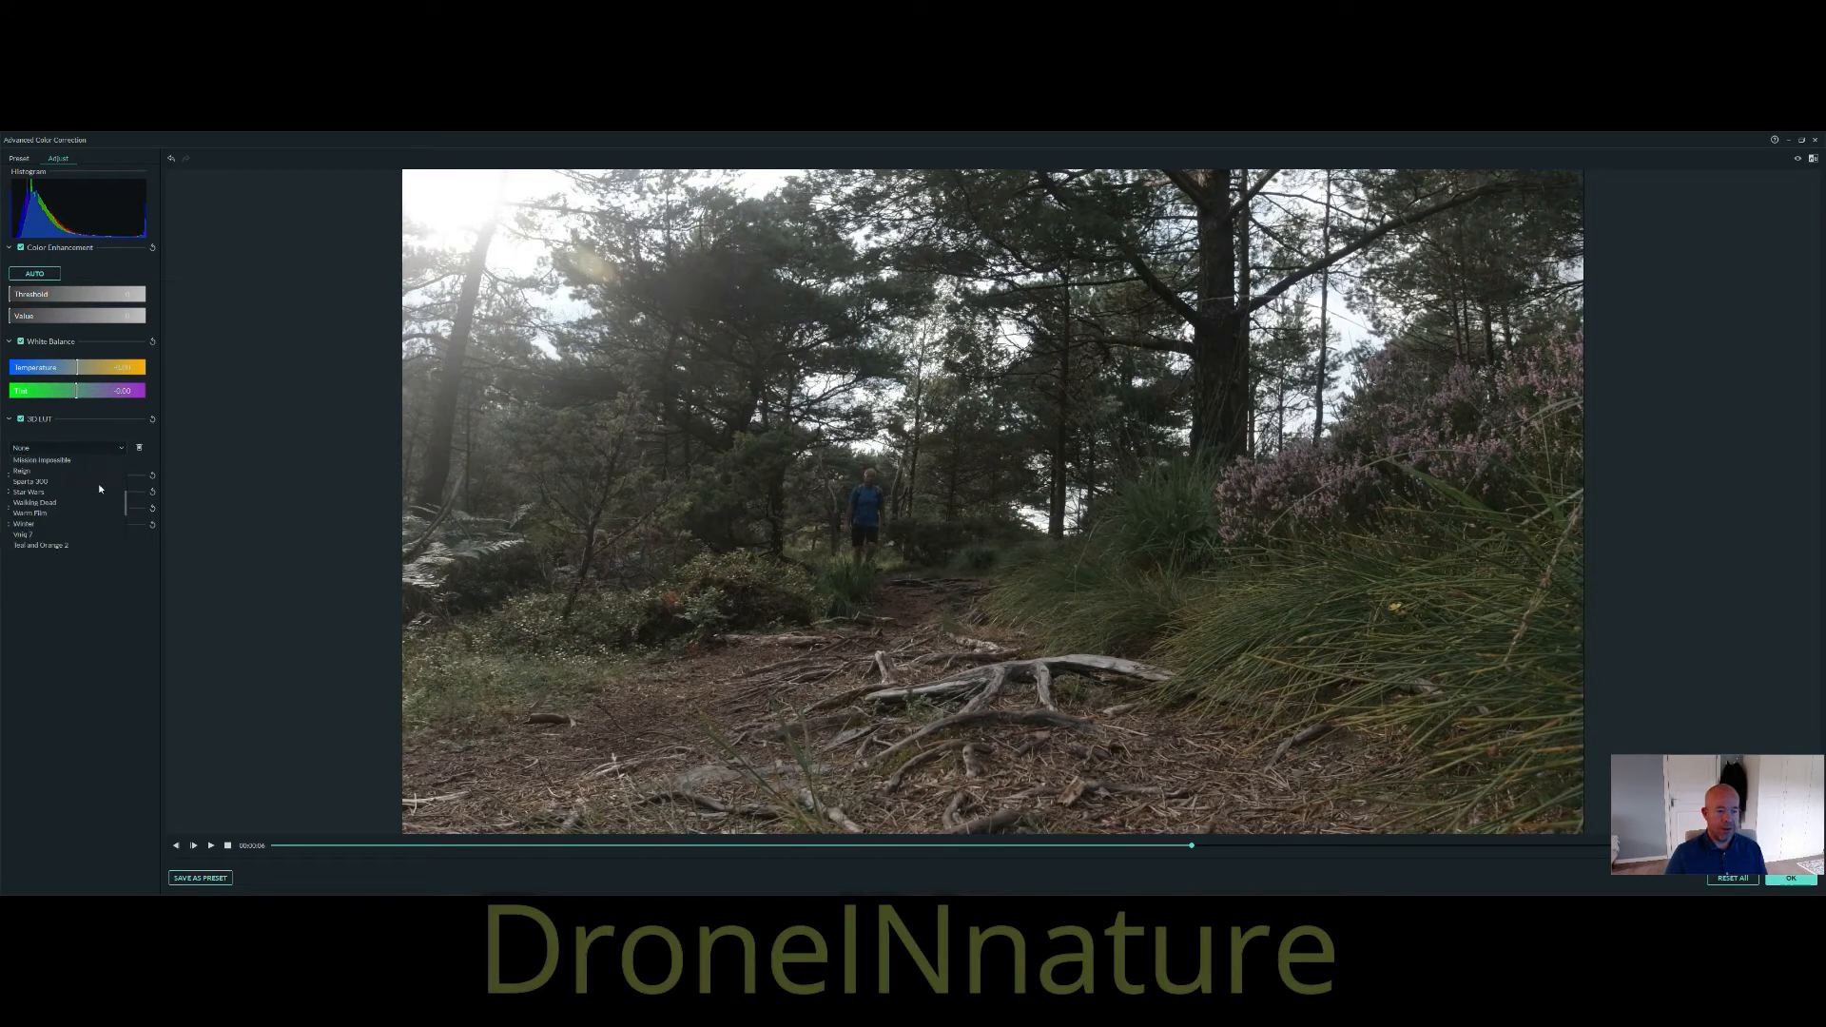
scroll(98, 489, down, 3)
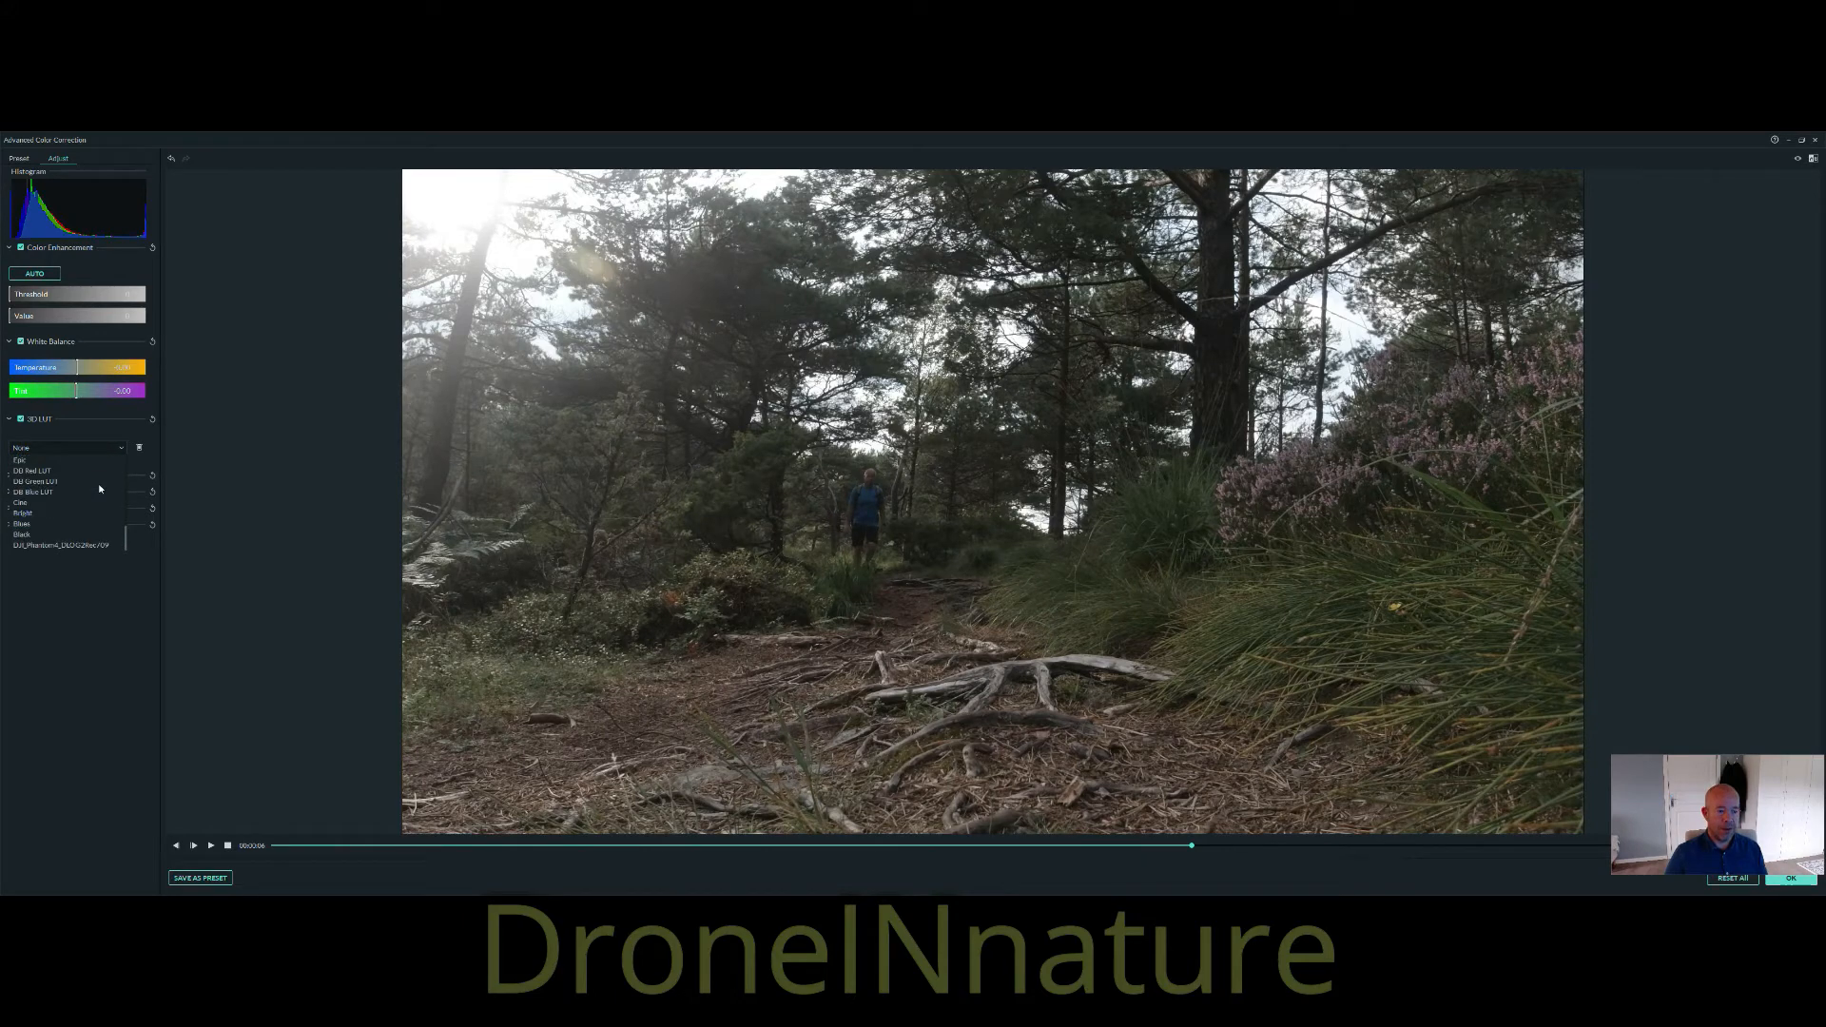
click(80, 546)
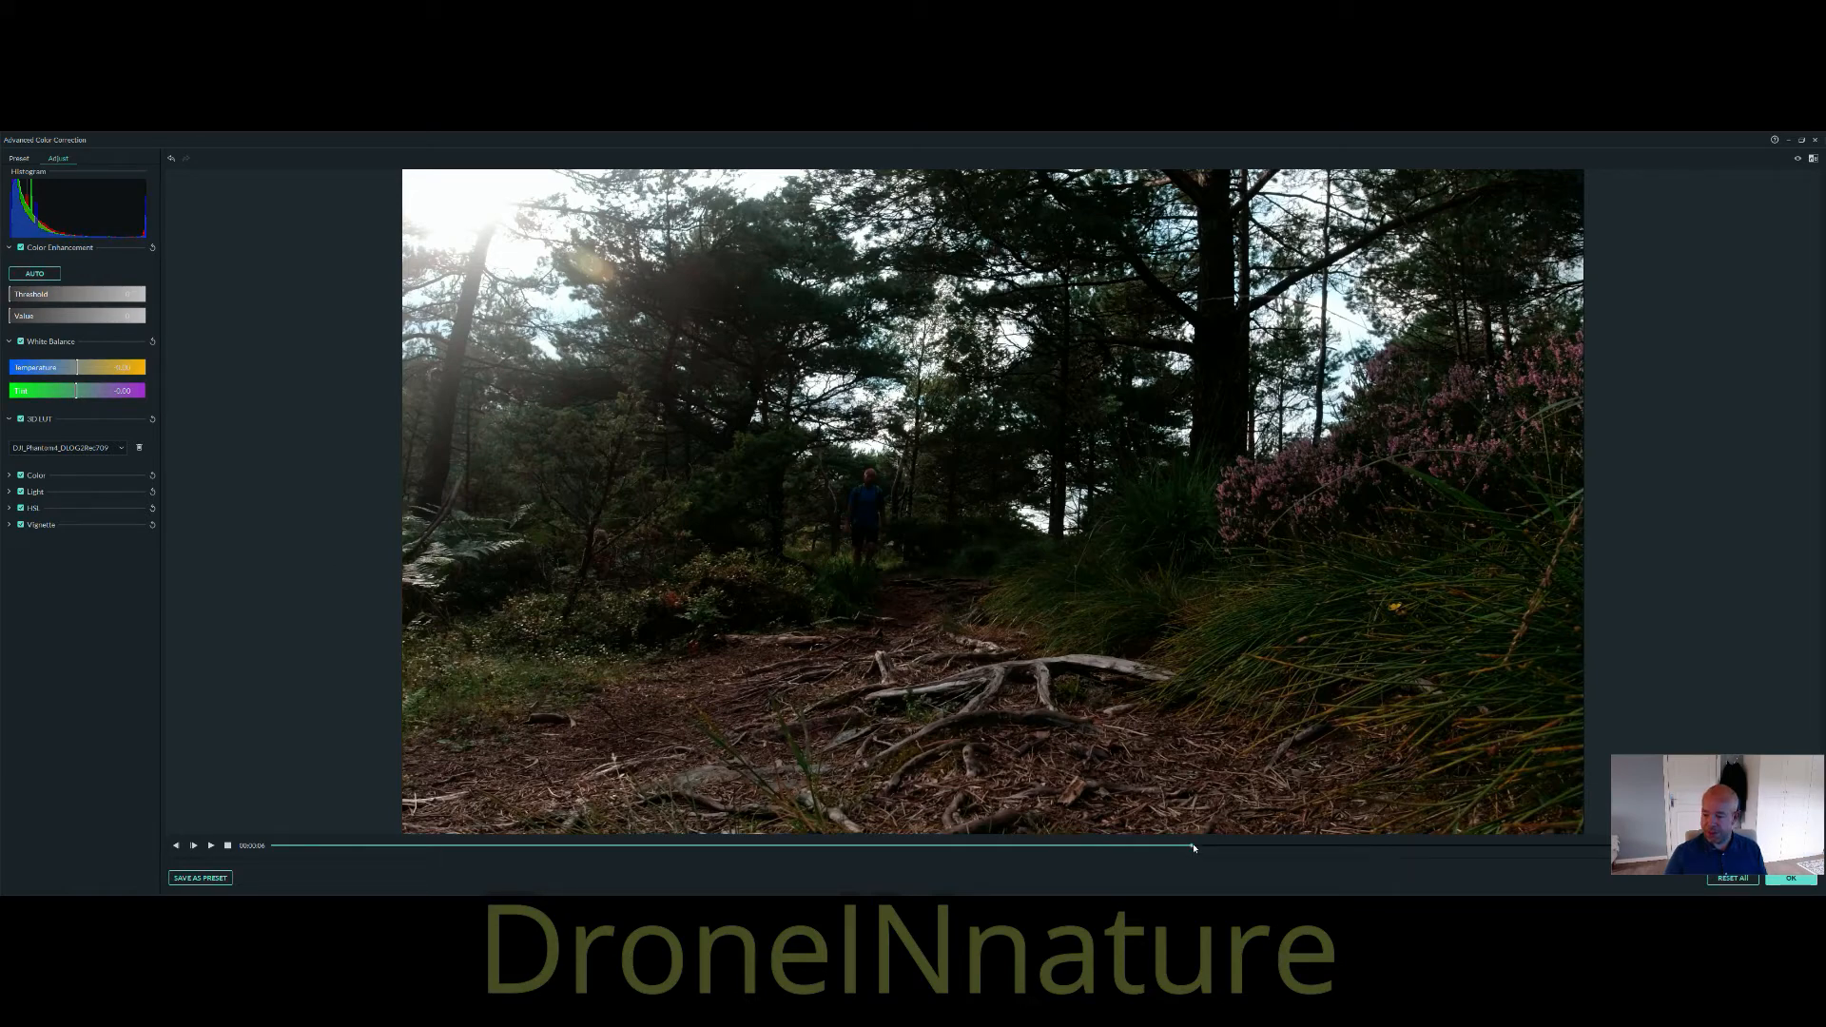
drag(1189, 848, 282, 822)
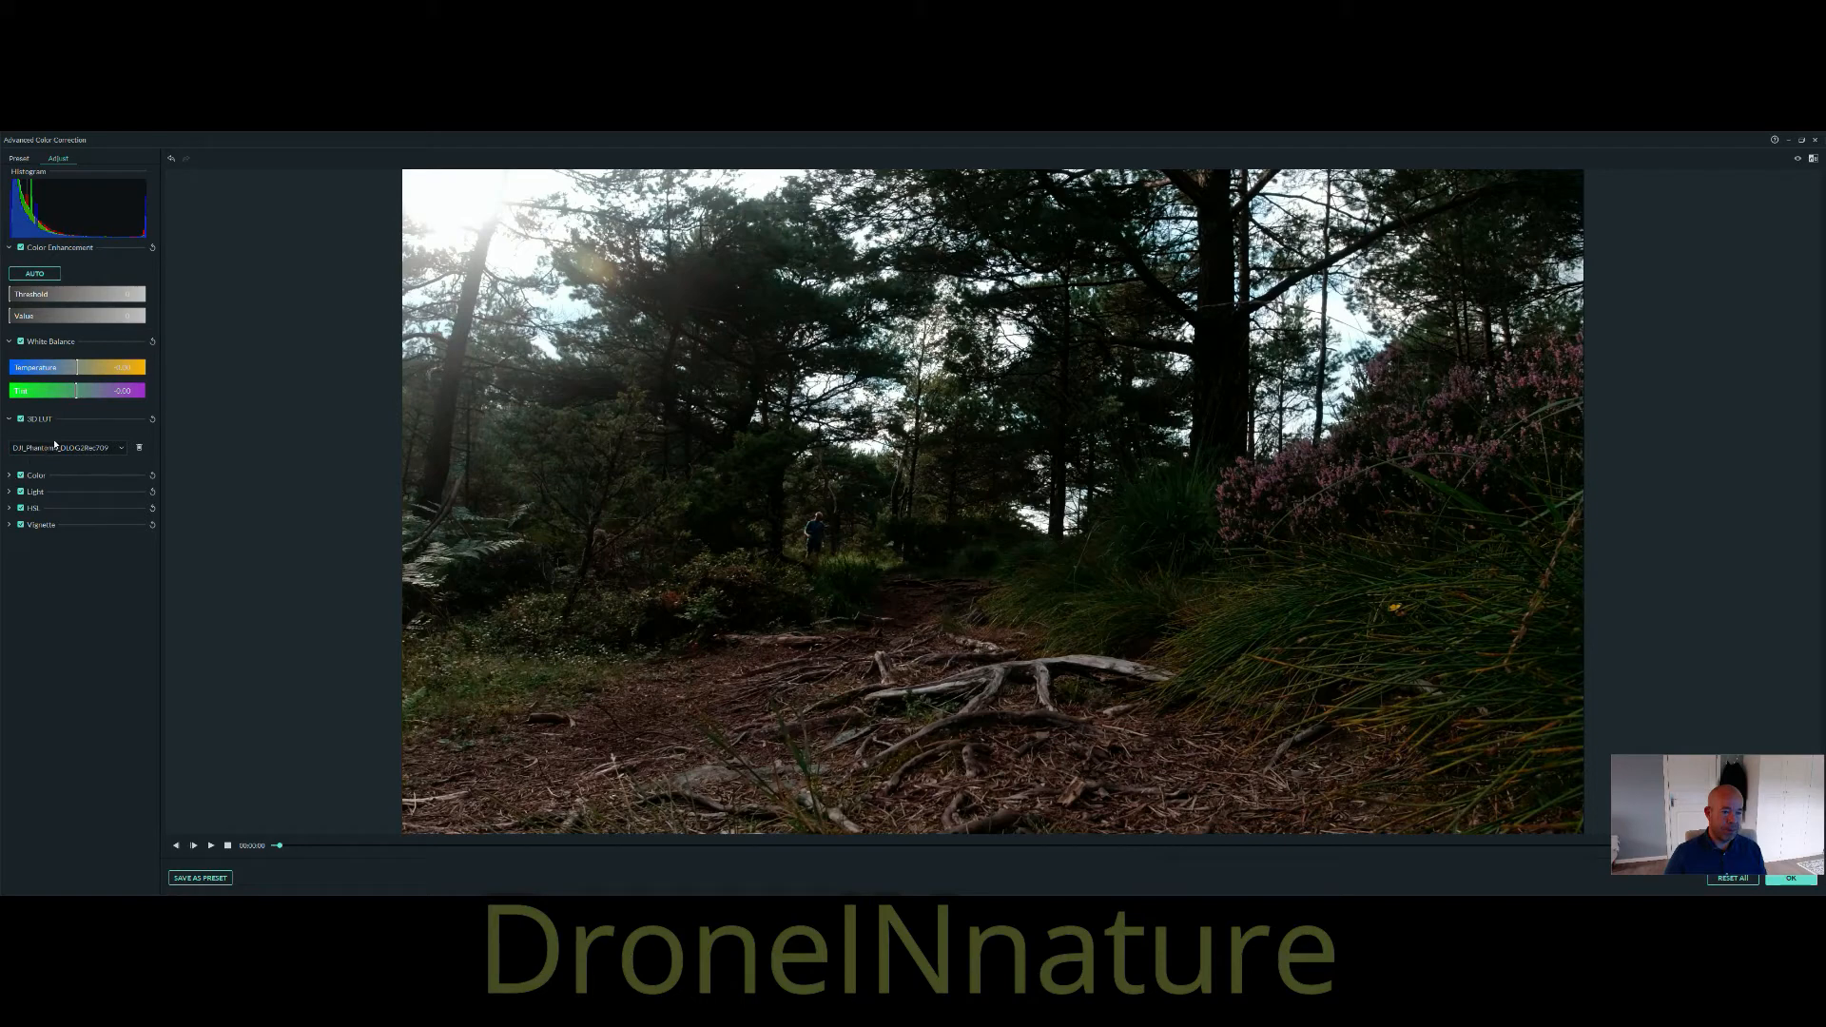
click(114, 452)
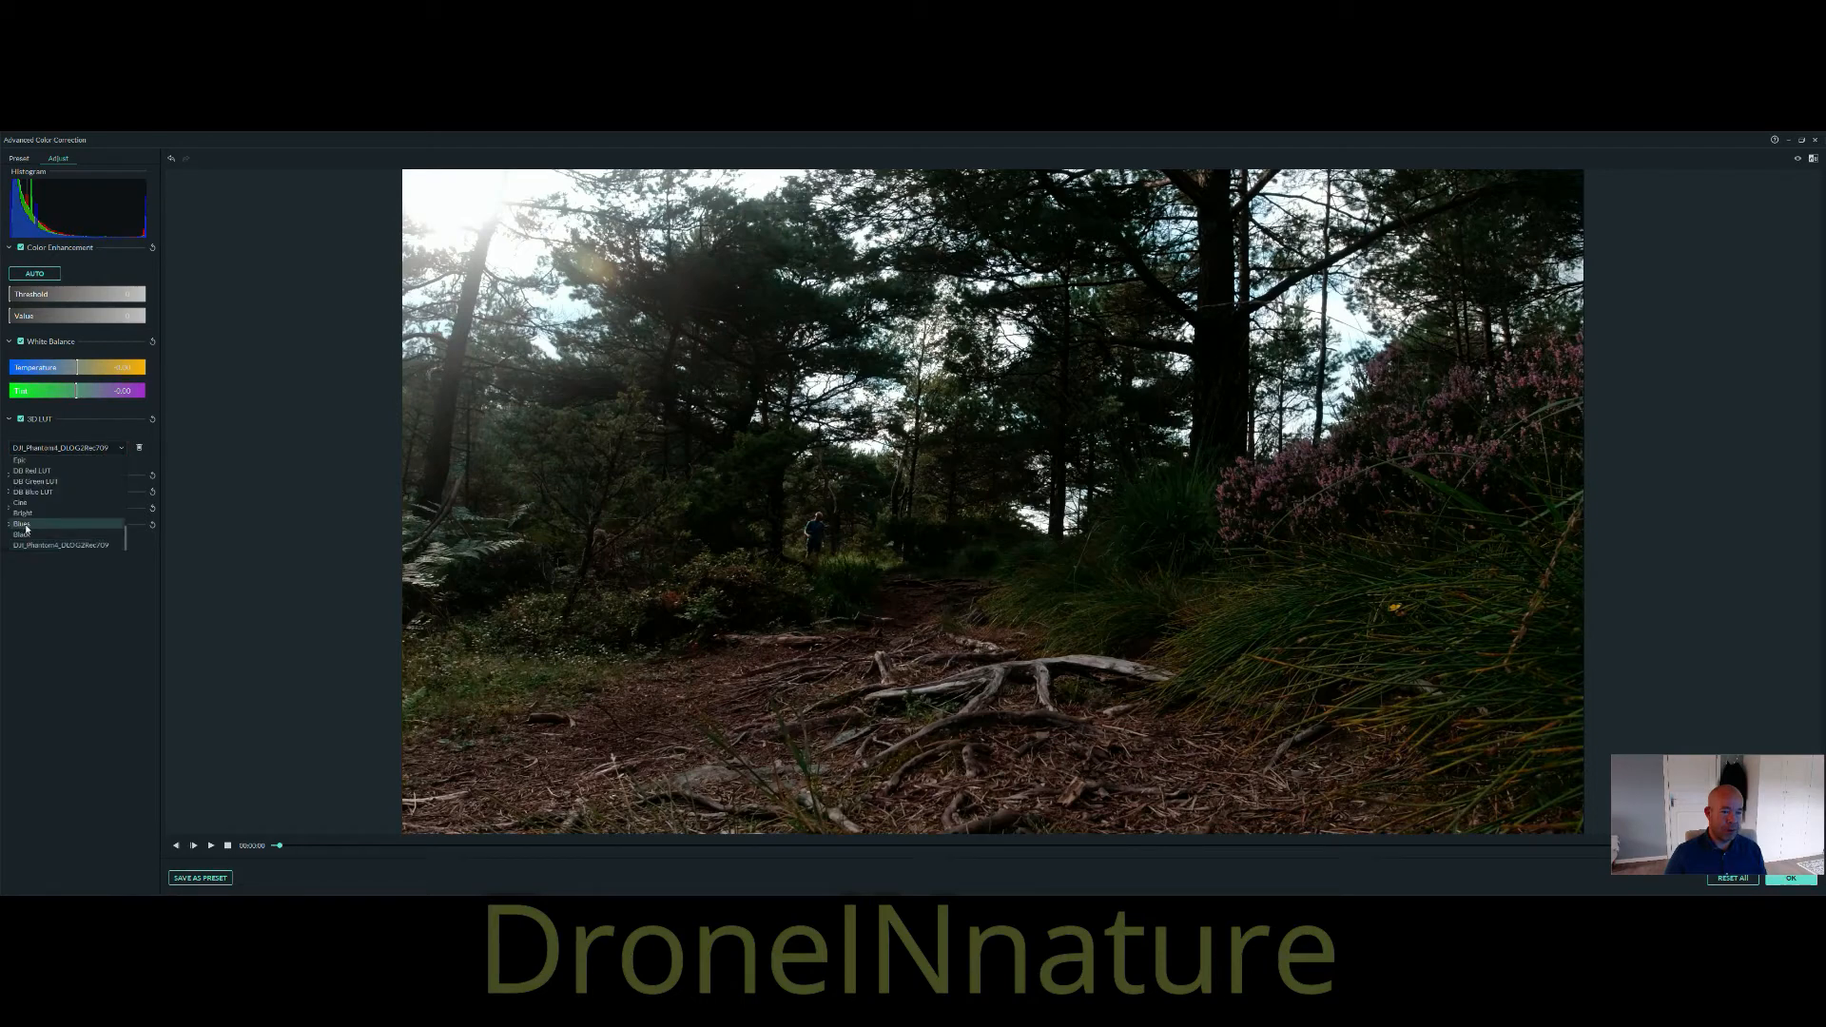
scroll(29, 524, up, 5)
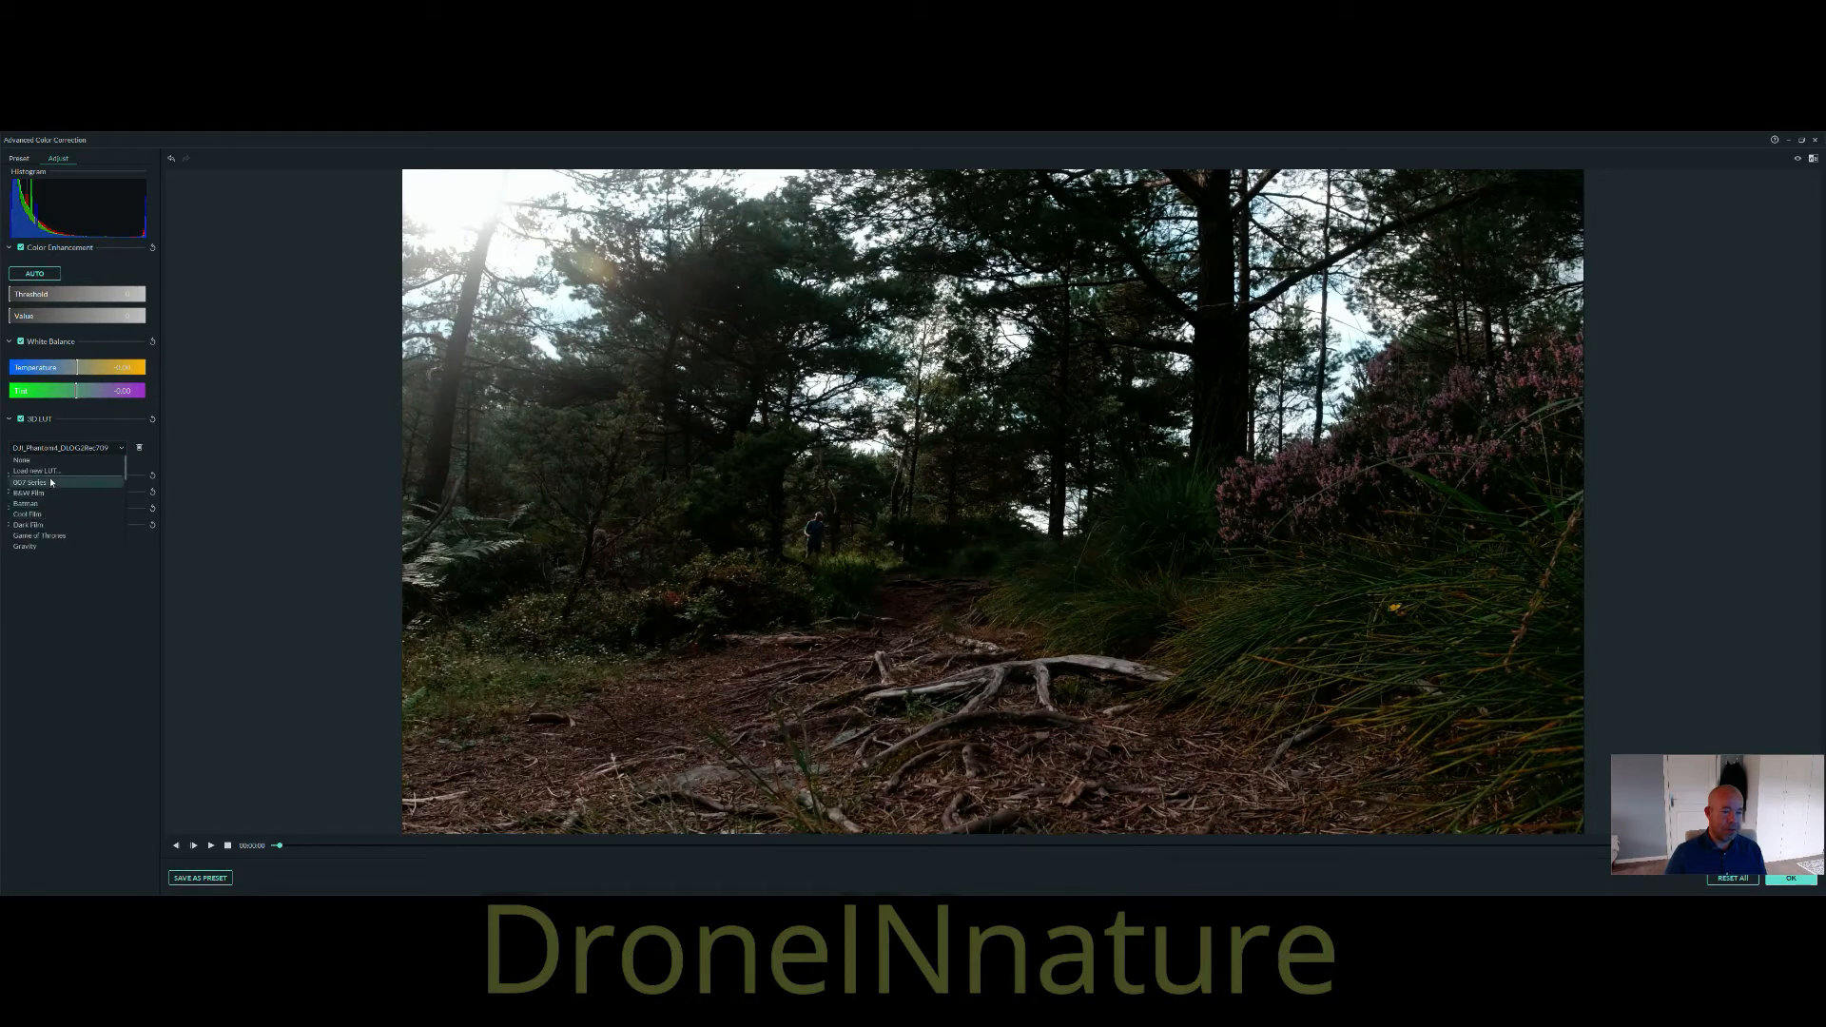
click(38, 459)
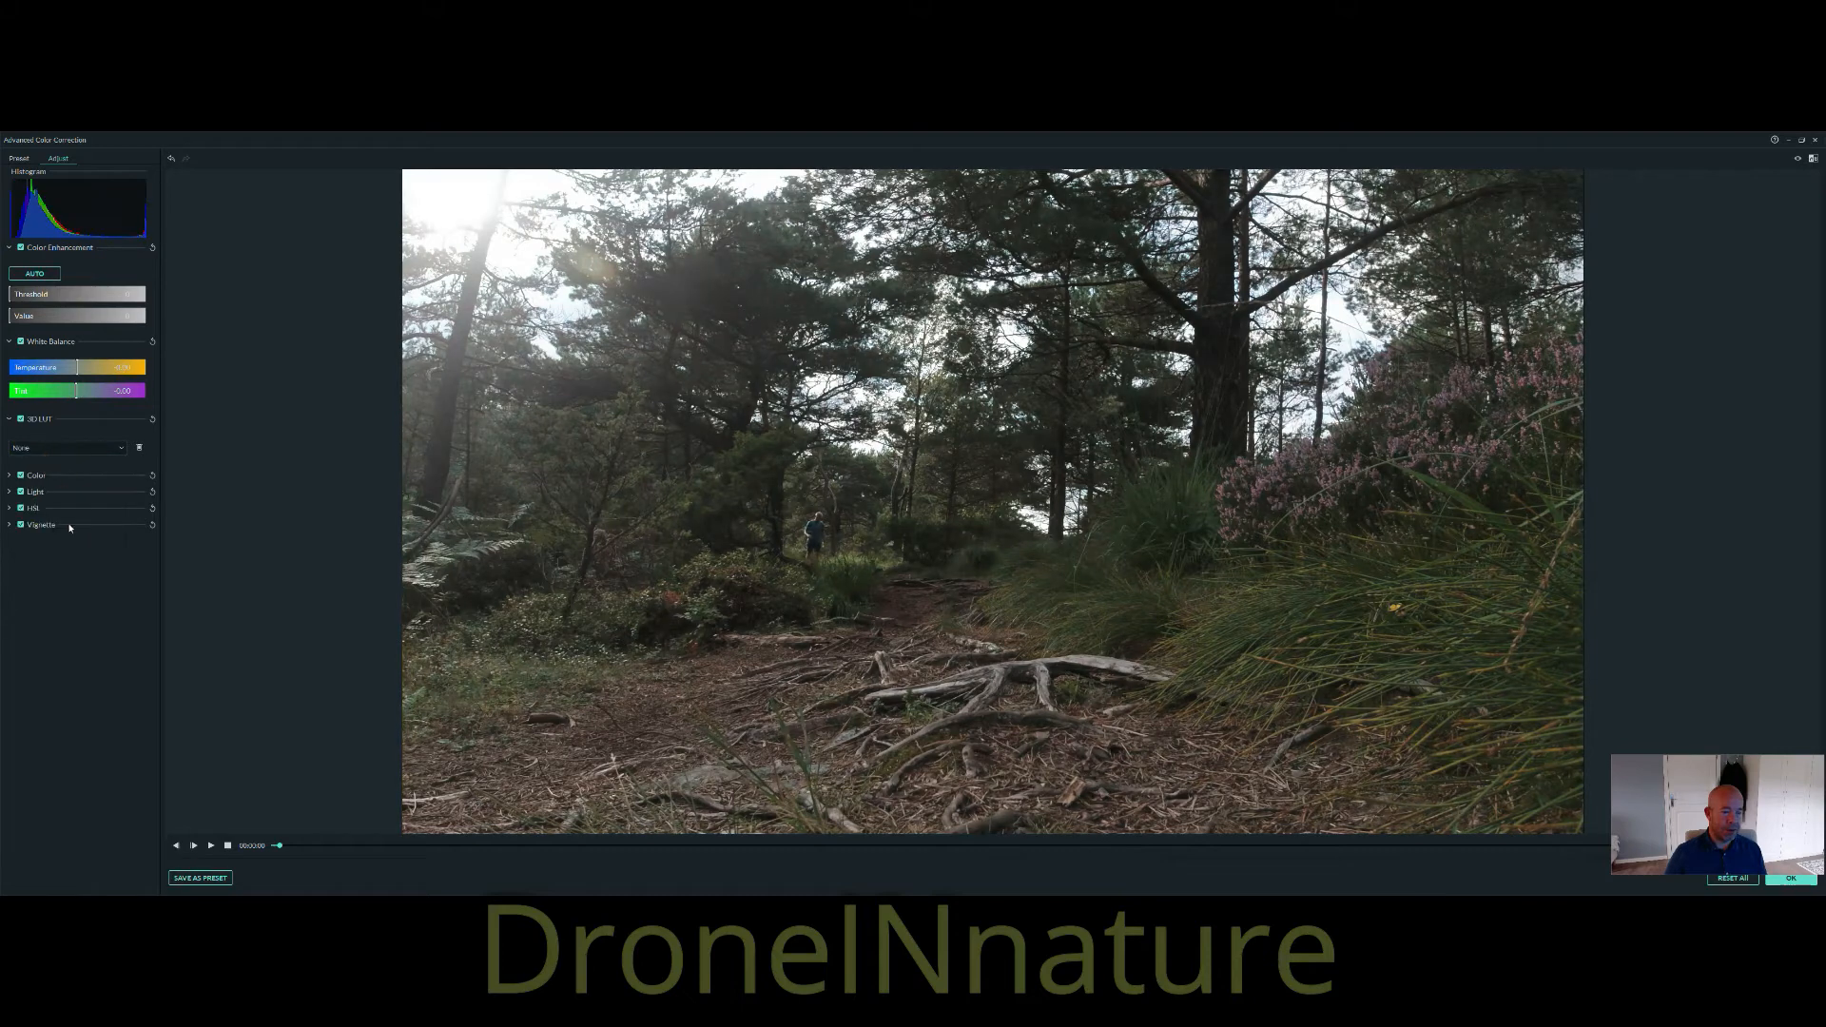
Raise the clip's exposure slightly in the Color settings and play the preview to check it.
click(9, 477)
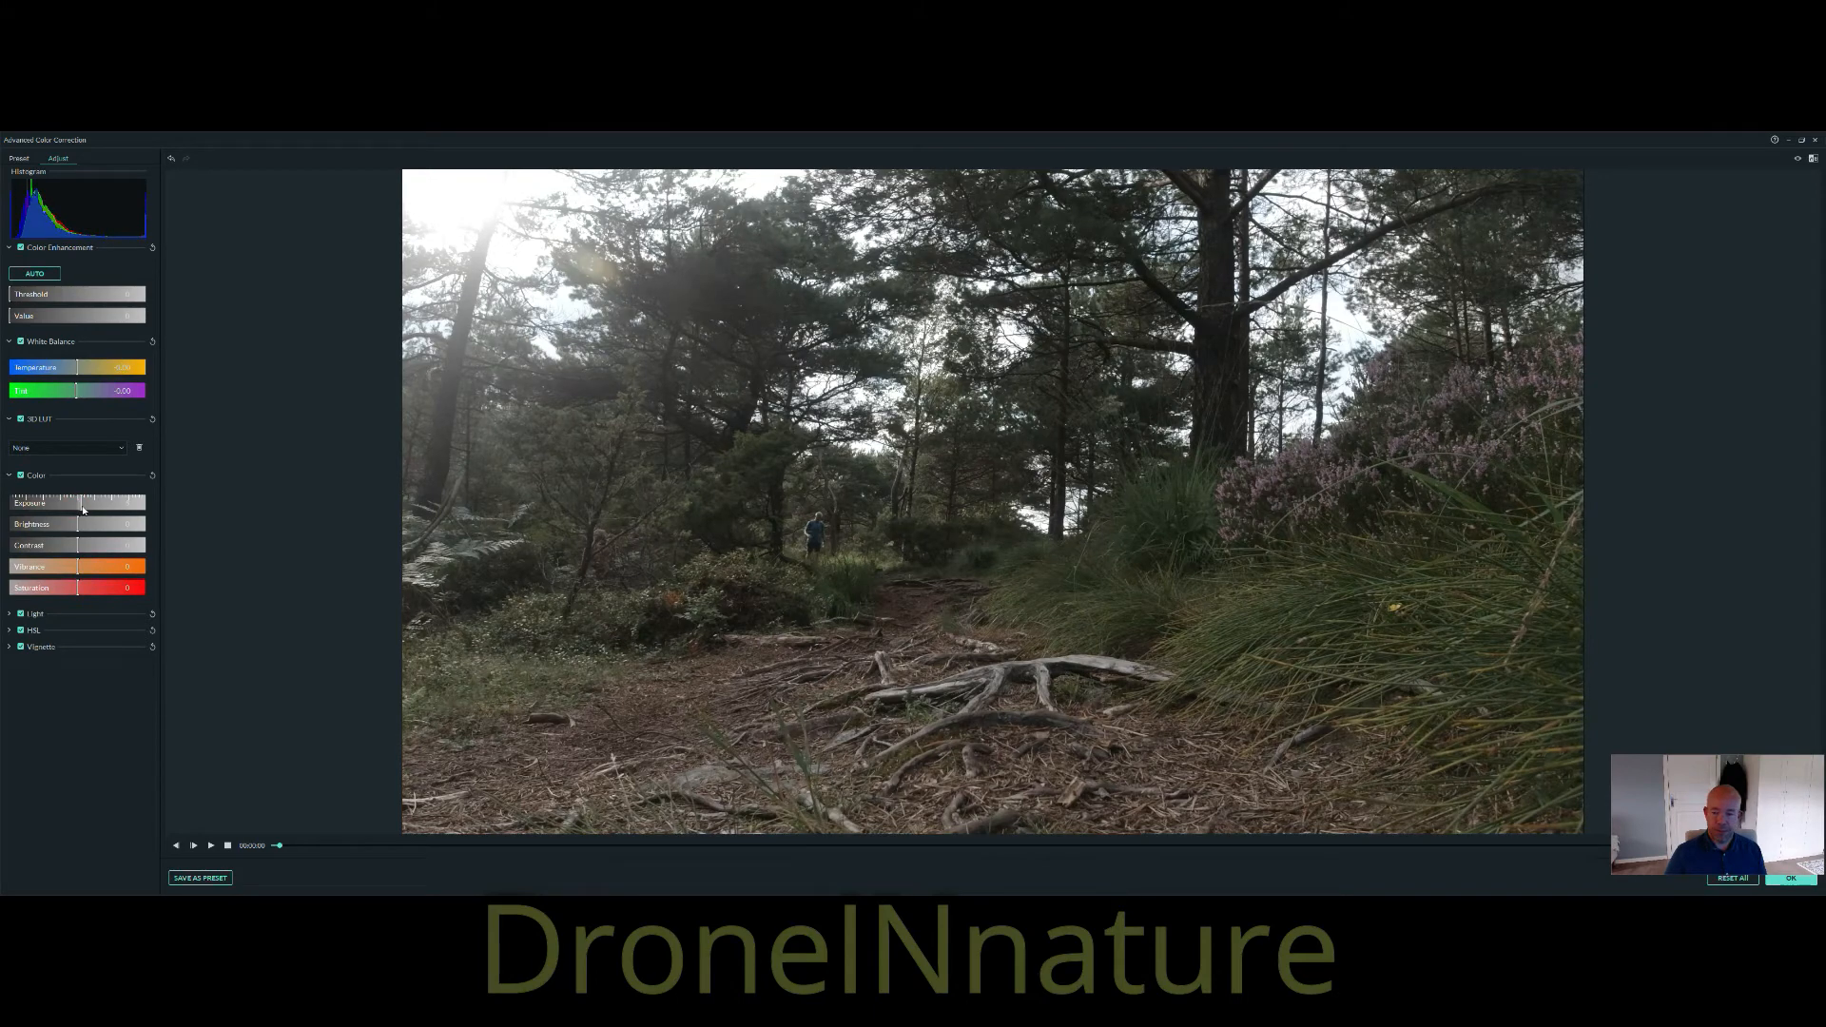
mouse_move(79, 510)
mouse_down()
mouse_move(97, 512)
mouse_move(61, 515)
mouse_move(83, 514)
mouse_up()
key(space)
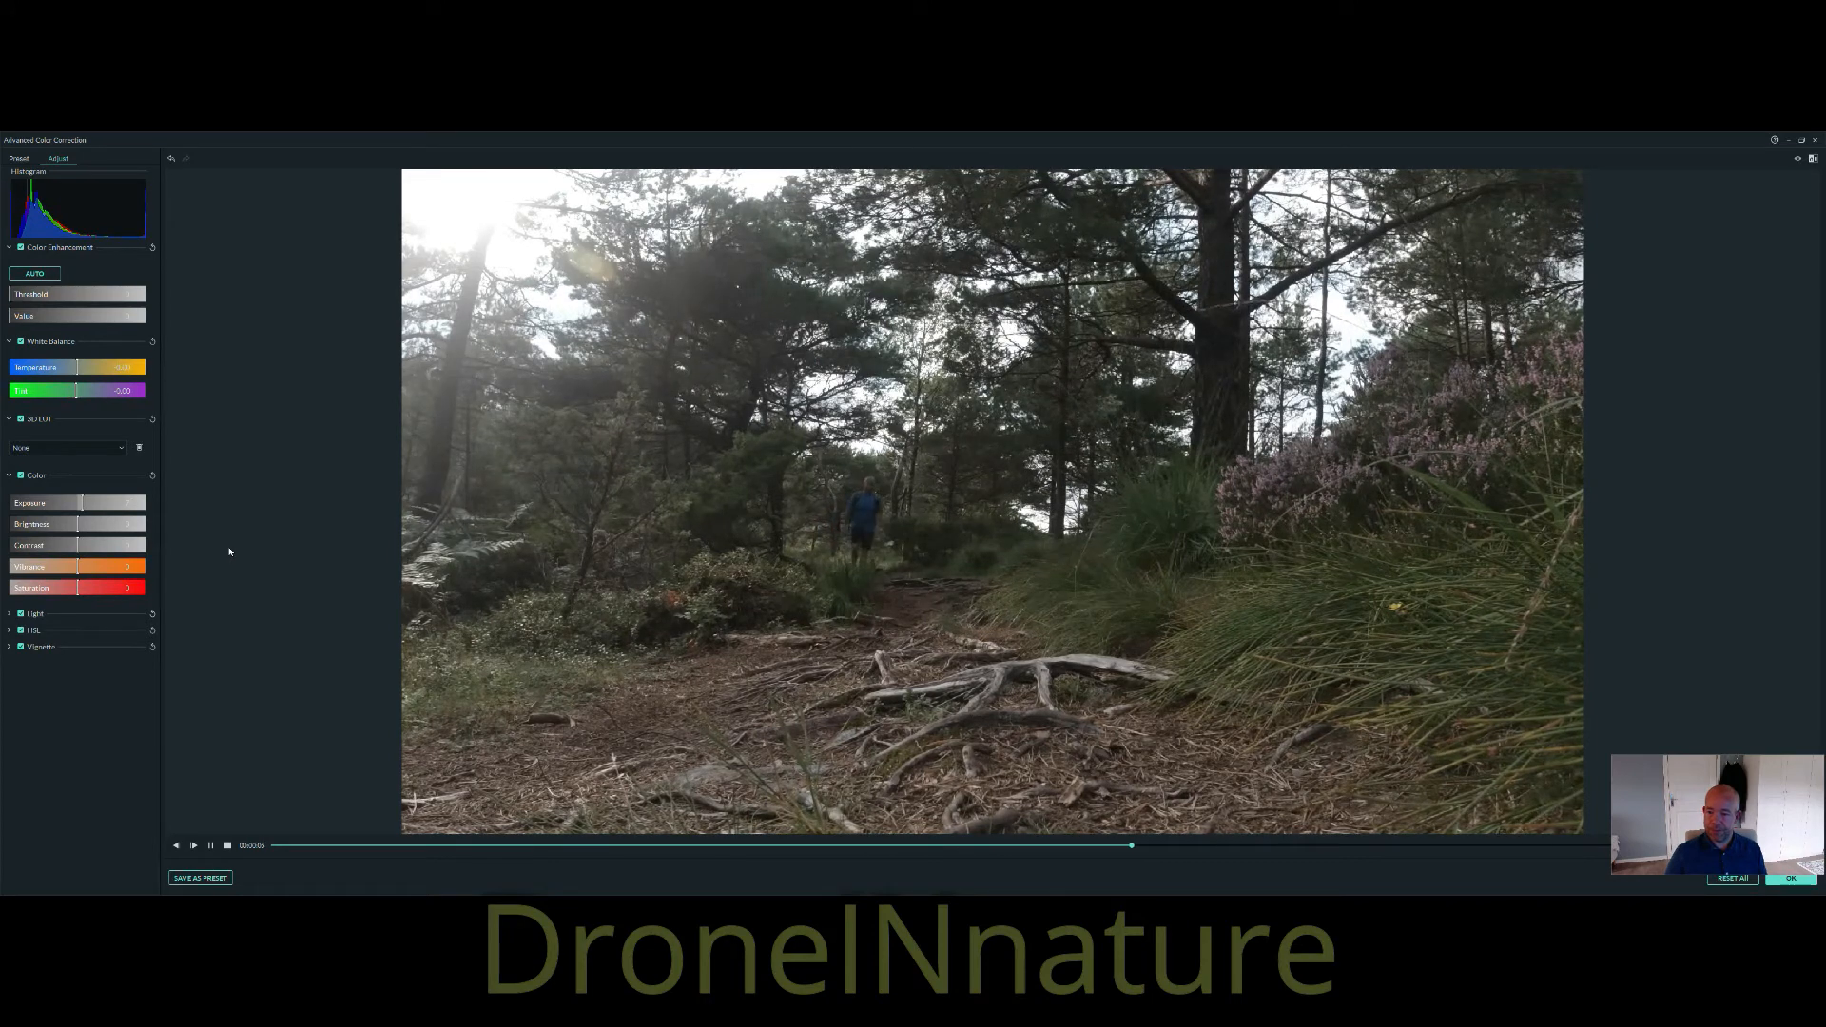
key(space)
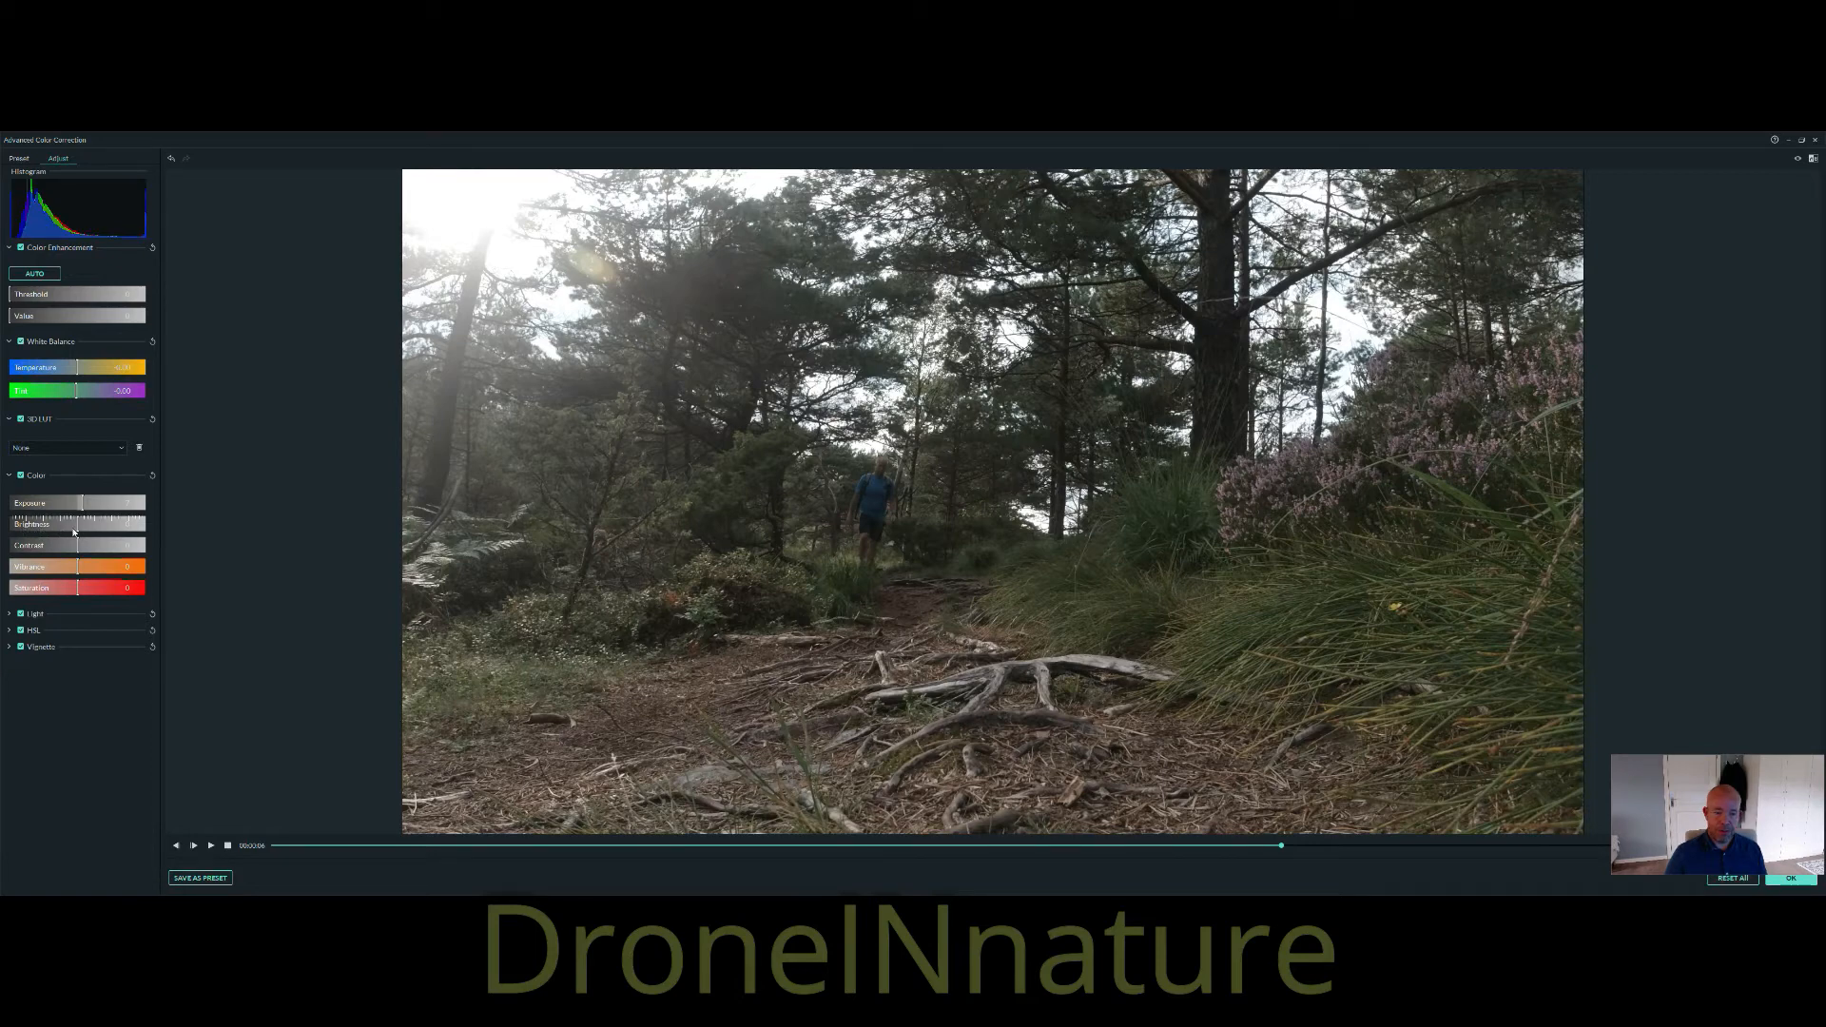
Lower the clip's brightness moderately and increase its contrast to deepen the dark areas.
drag(77, 532, 64, 537)
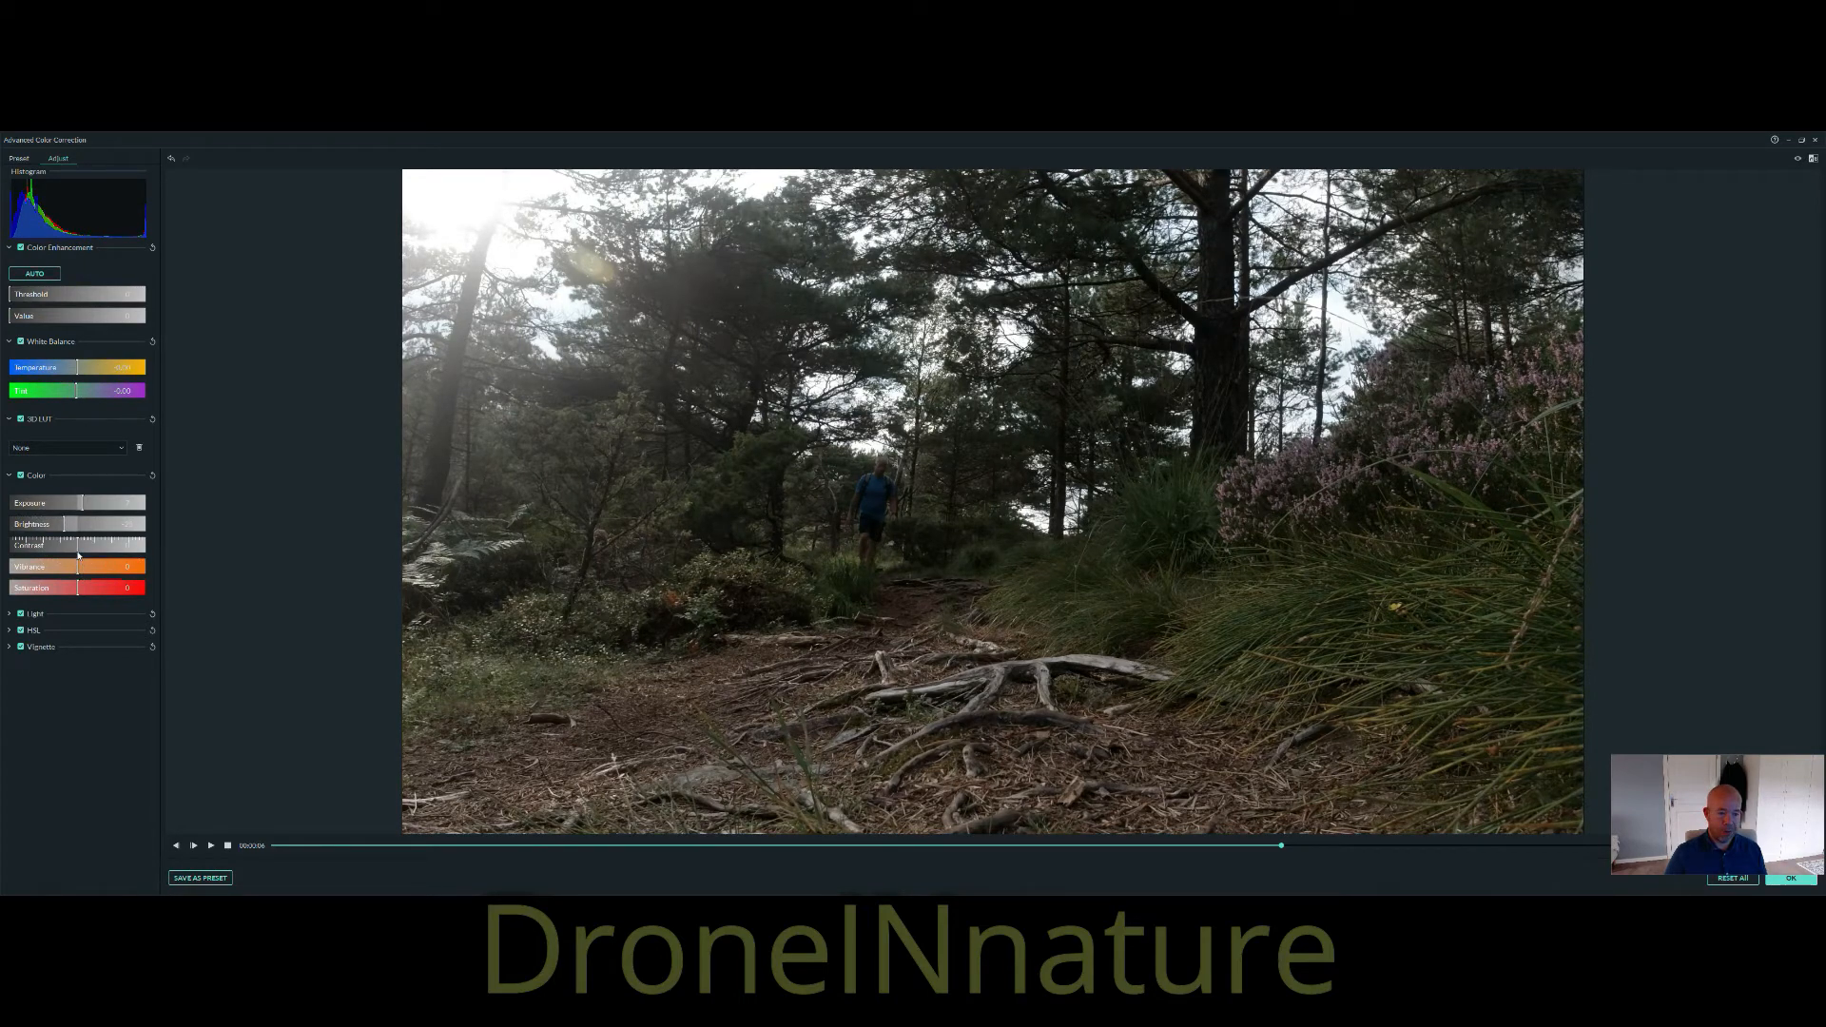
drag(78, 556, 99, 557)
drag(101, 555, 105, 555)
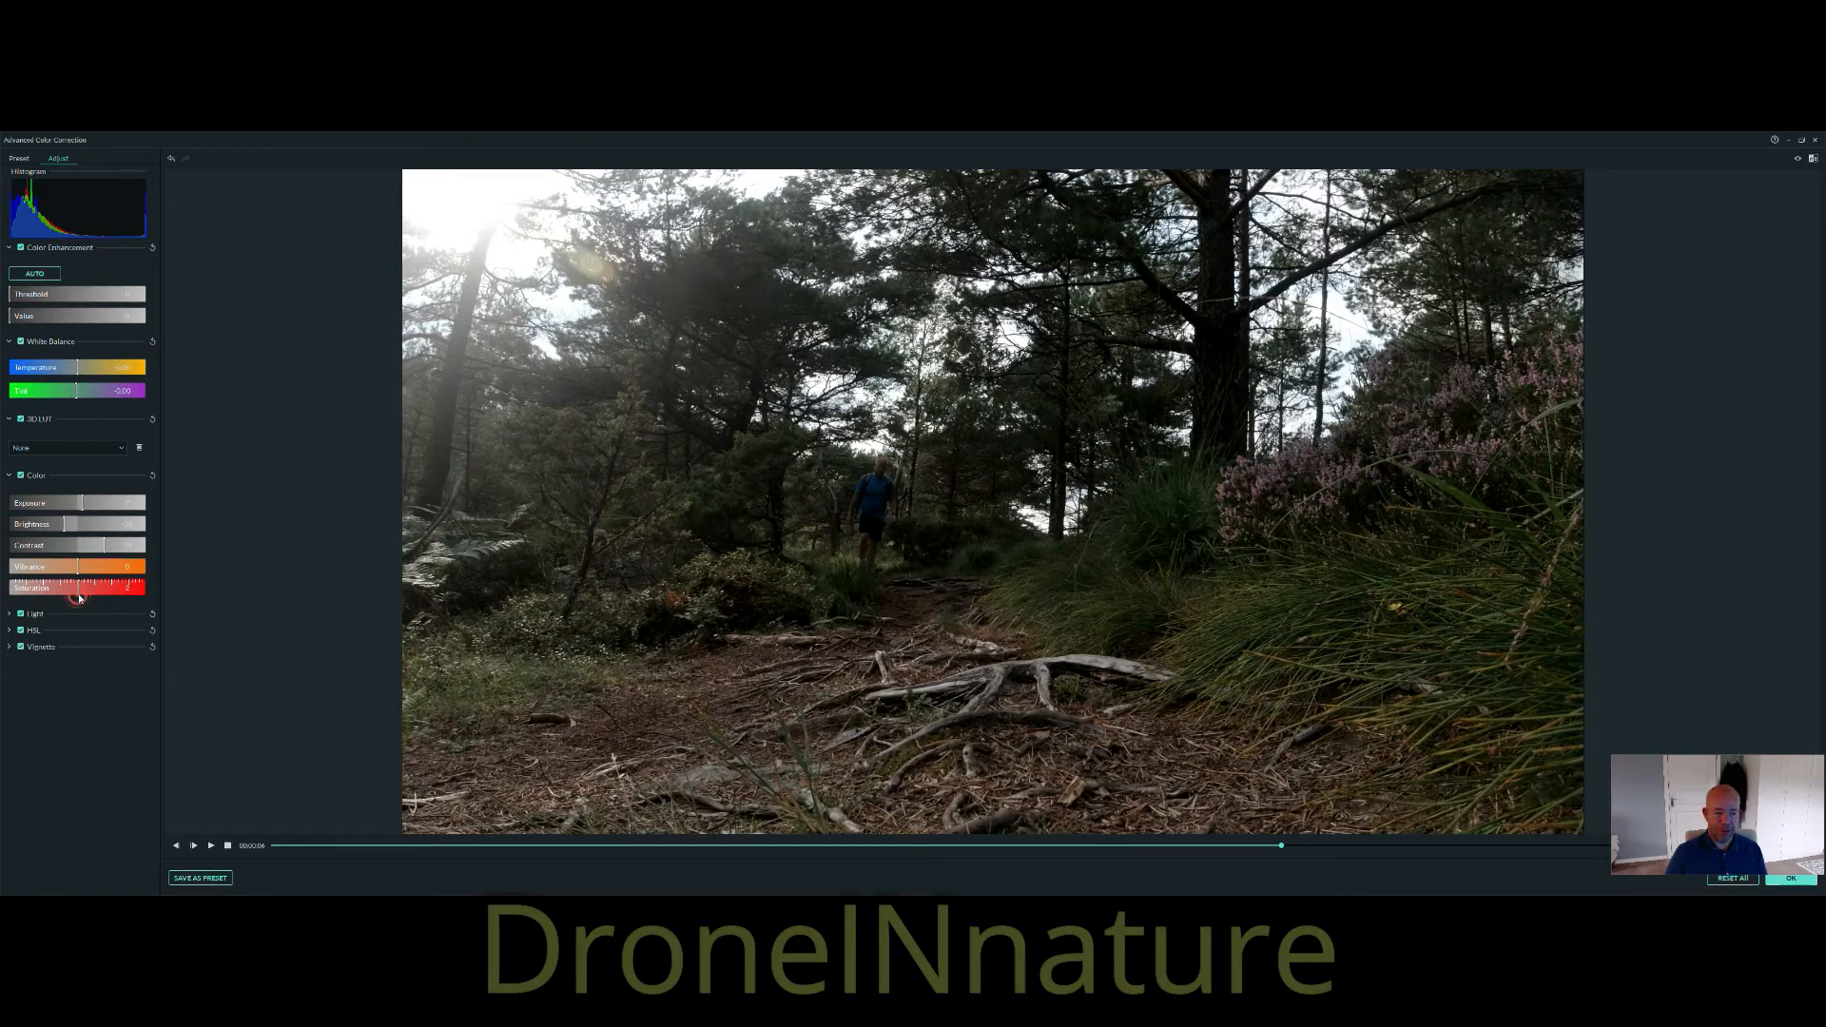
Increase the clip's saturation to about 60 and play it from near the start to check the colors.
drag(78, 598, 108, 597)
drag(114, 597, 119, 597)
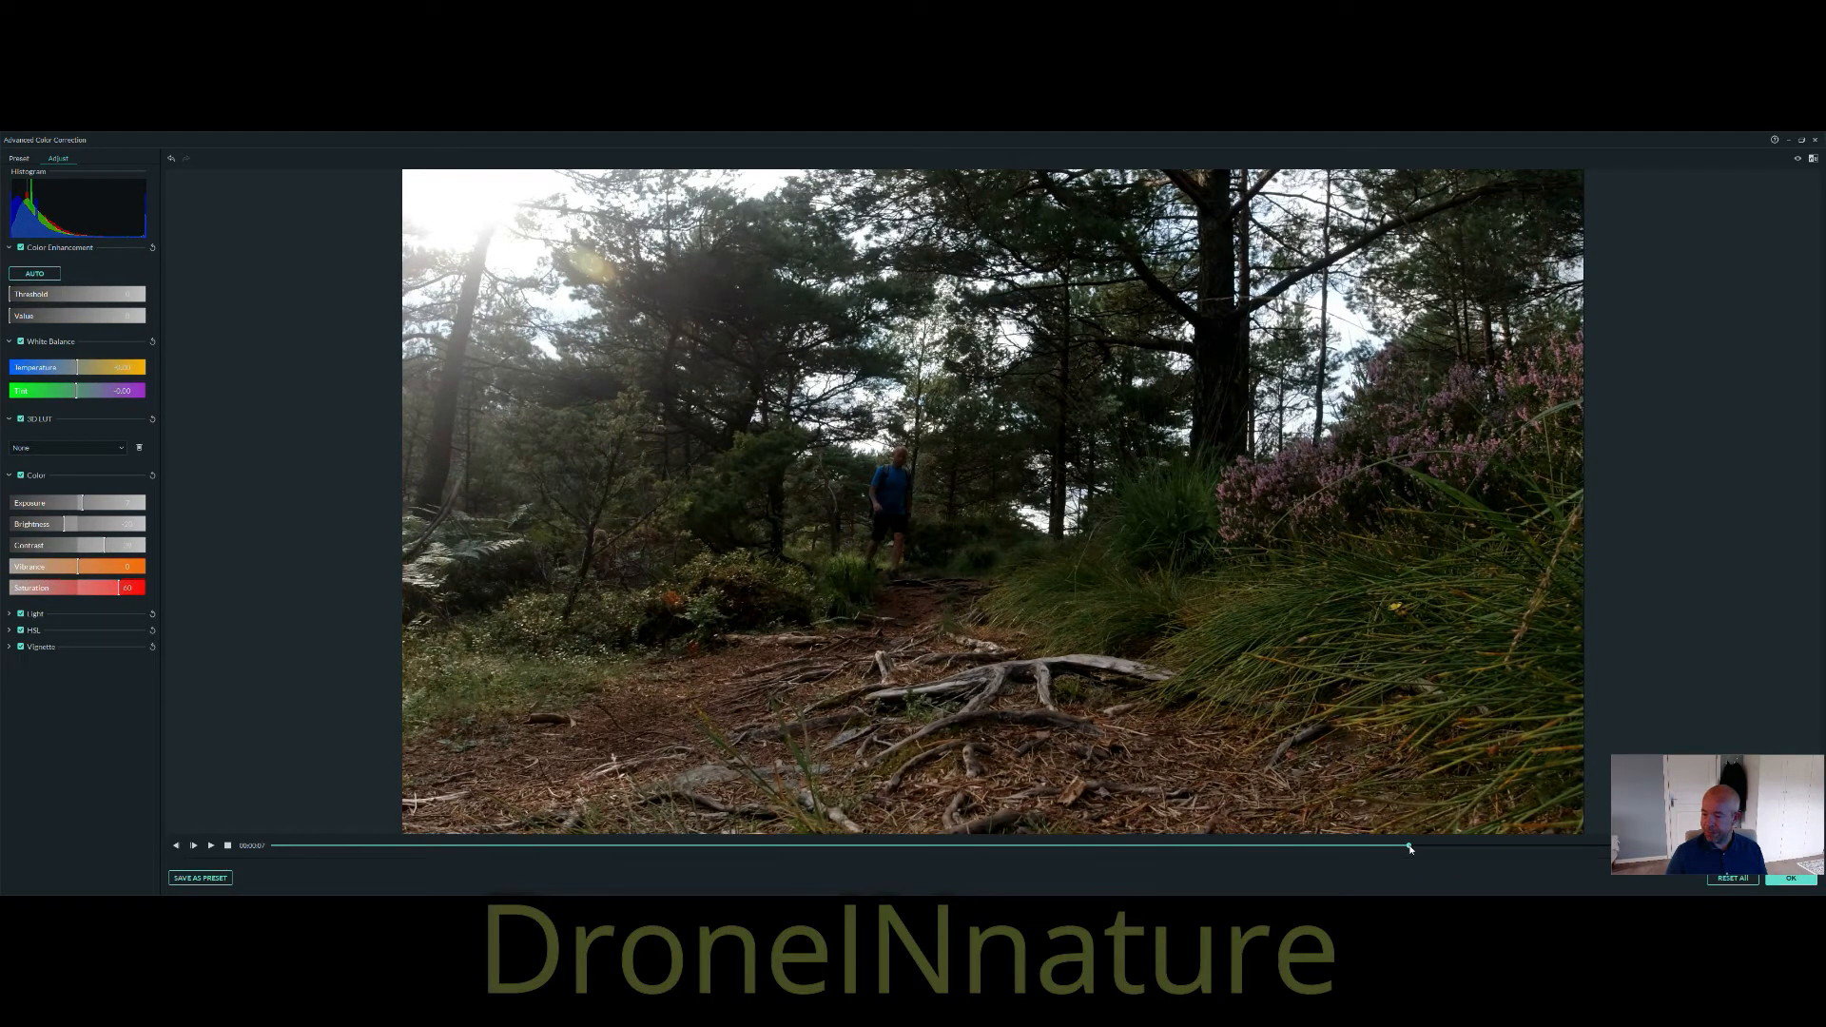
drag(1411, 849, 291, 826)
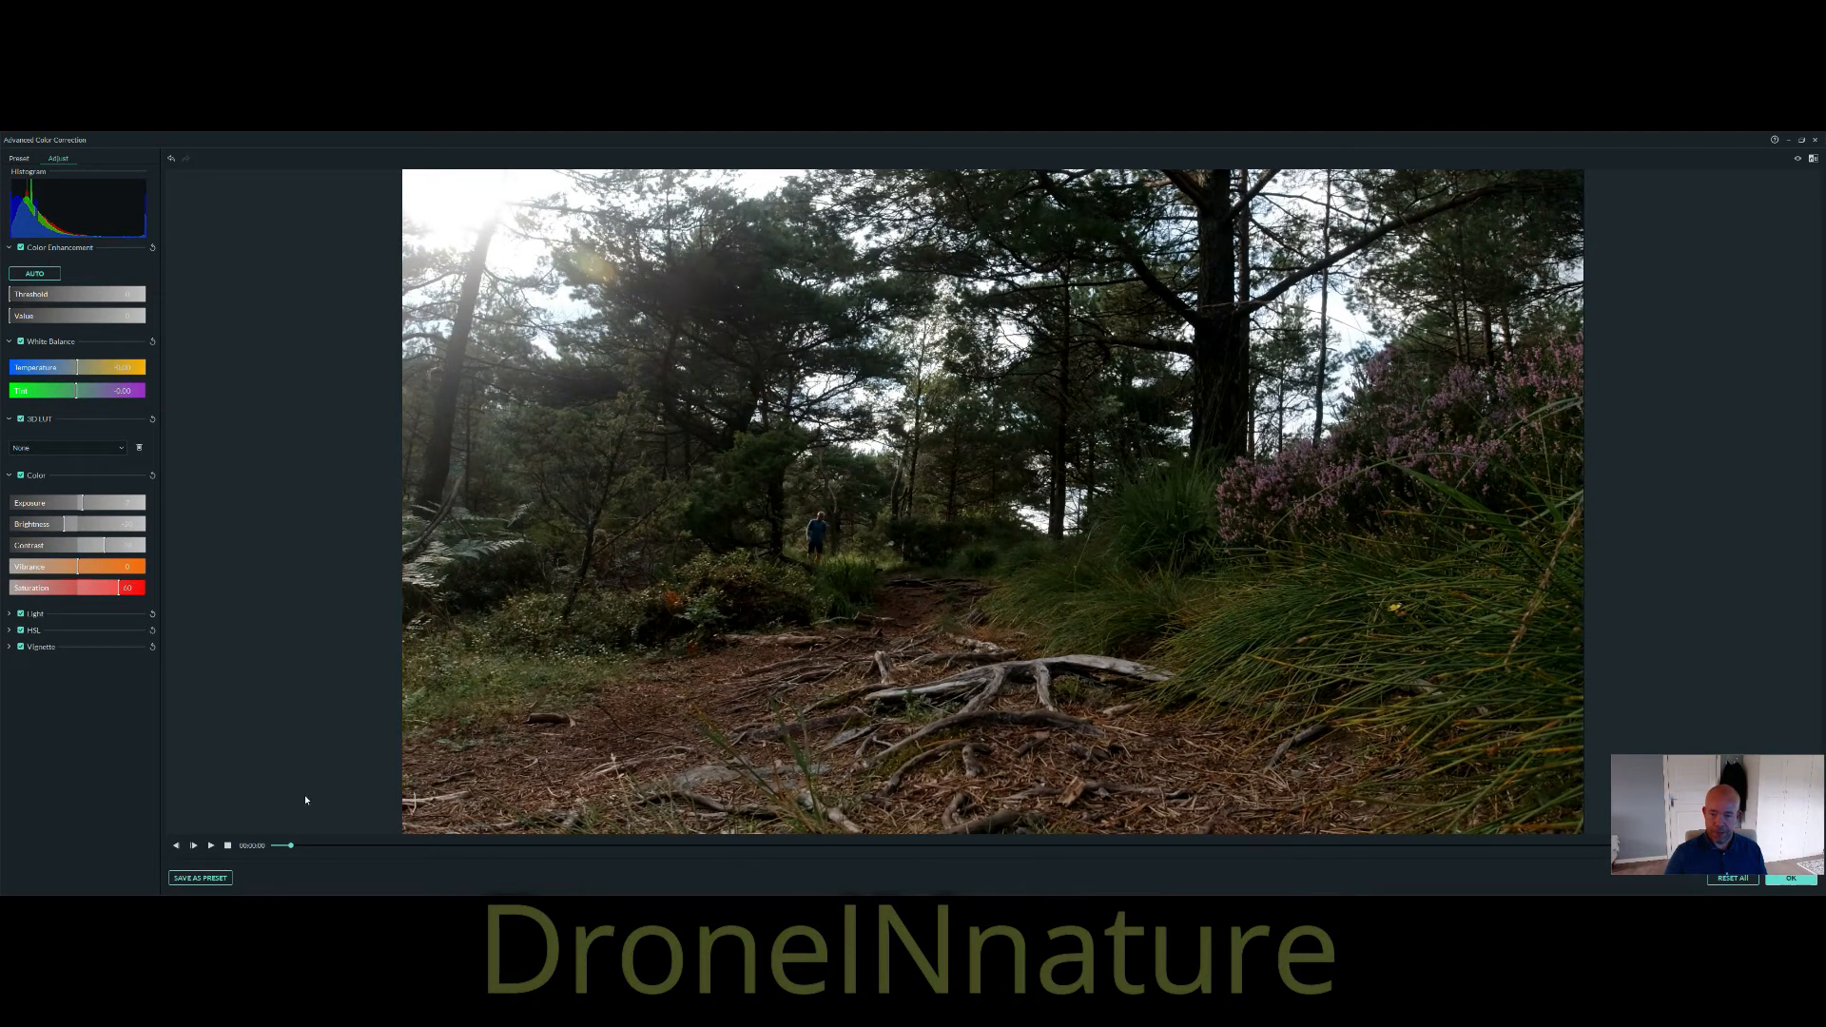
key(space)
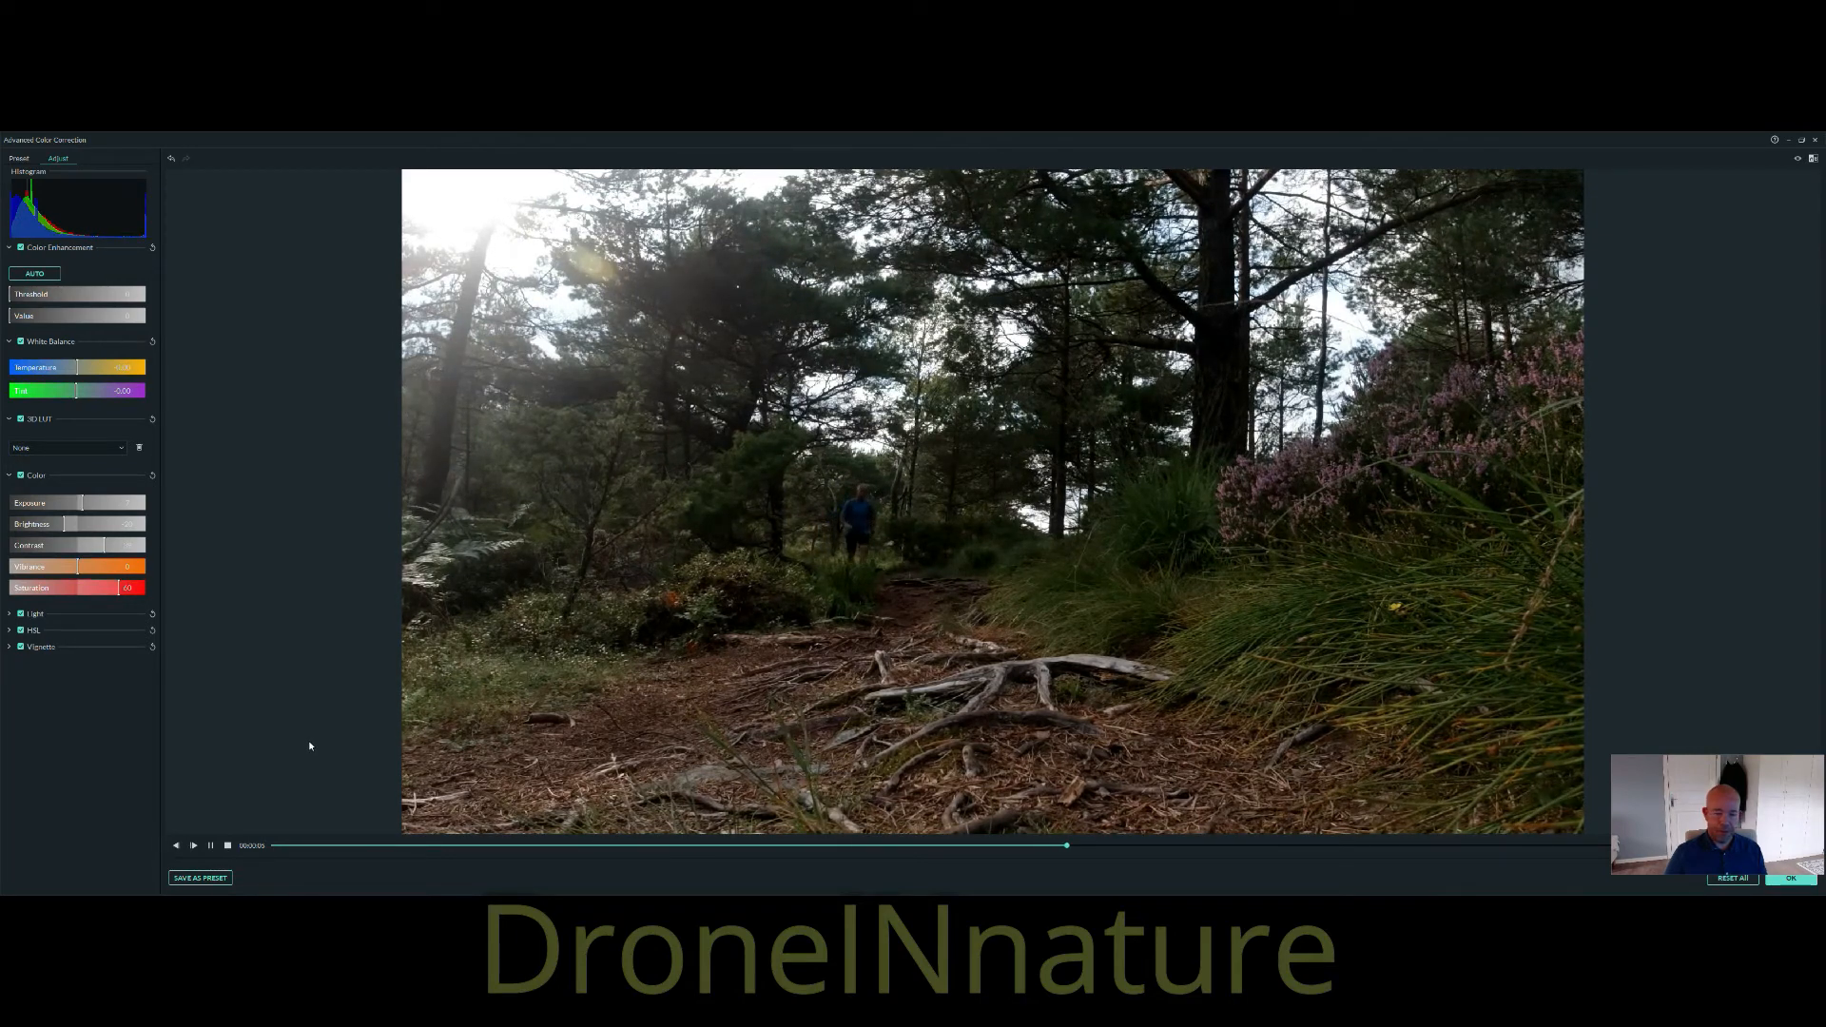
key(space)
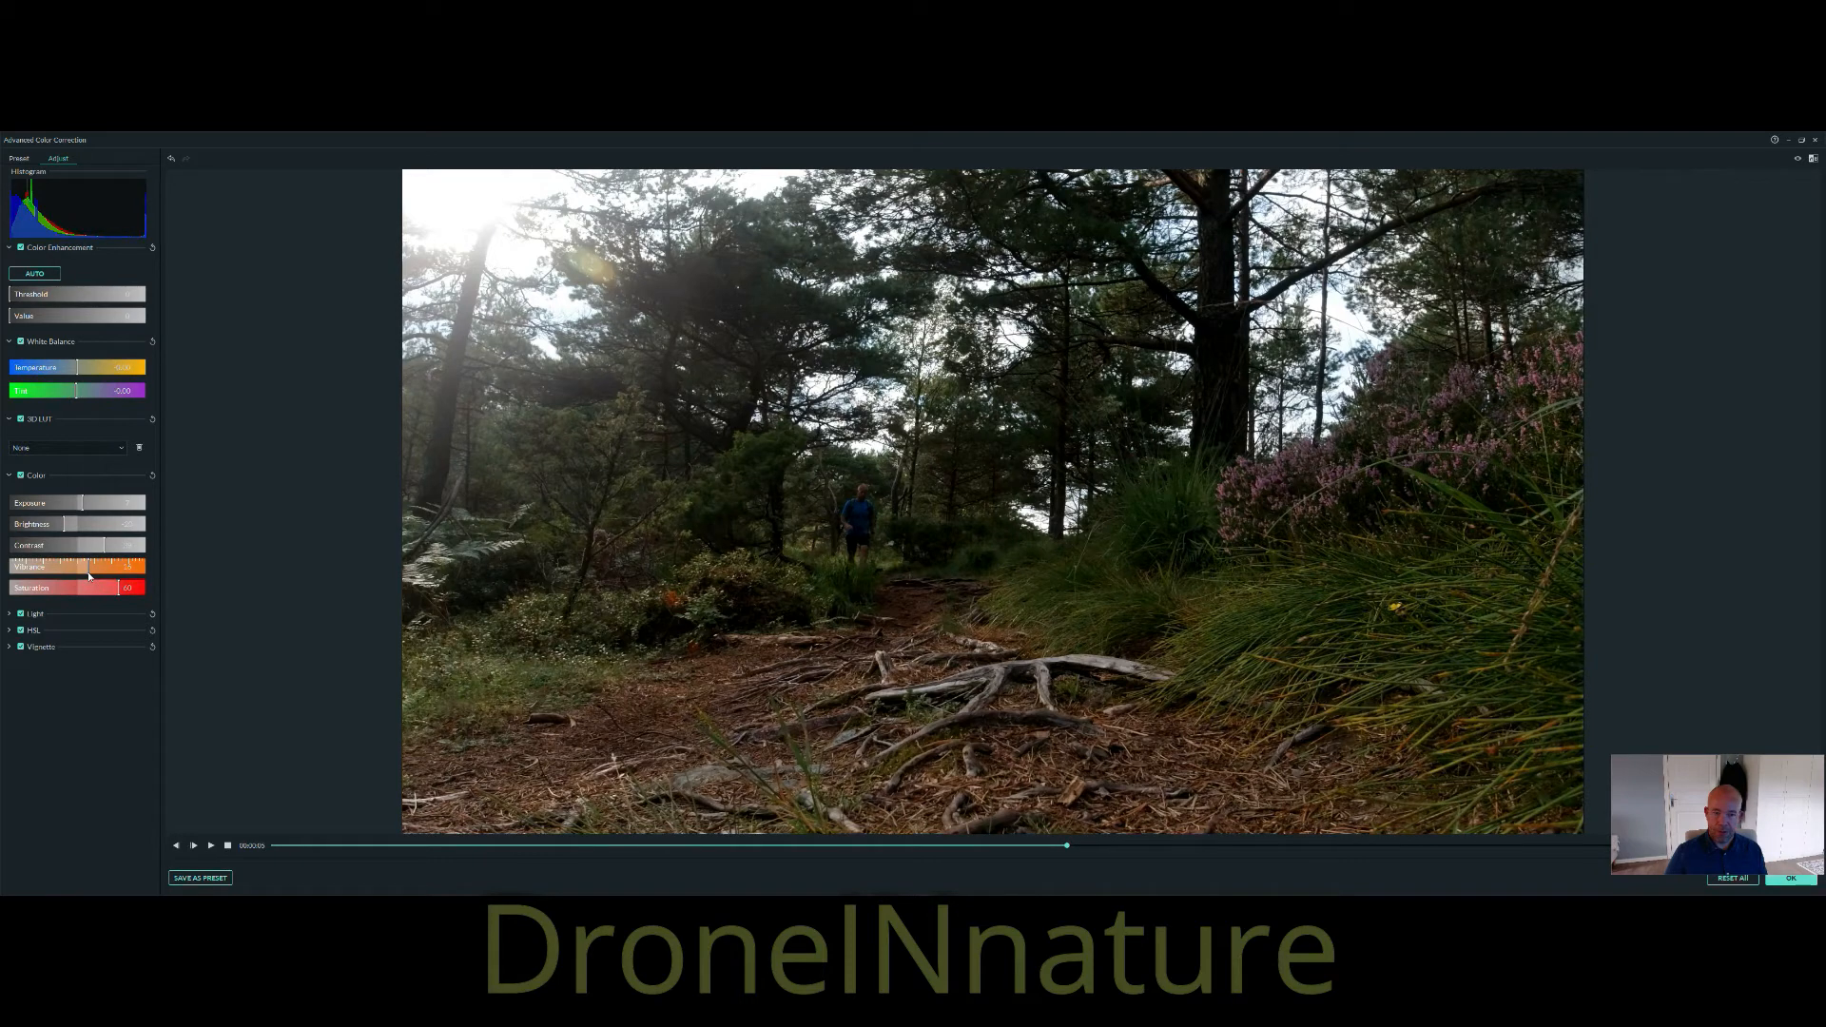
Test the vibrance at its maximum, and settle it at about 20.
drag(88, 576, 152, 576)
drag(152, 581, 91, 578)
click(93, 577)
Adjust the clip's Light settings for highlights, shadows and whites, raise the blacks, and play the preview to check.
click(20, 616)
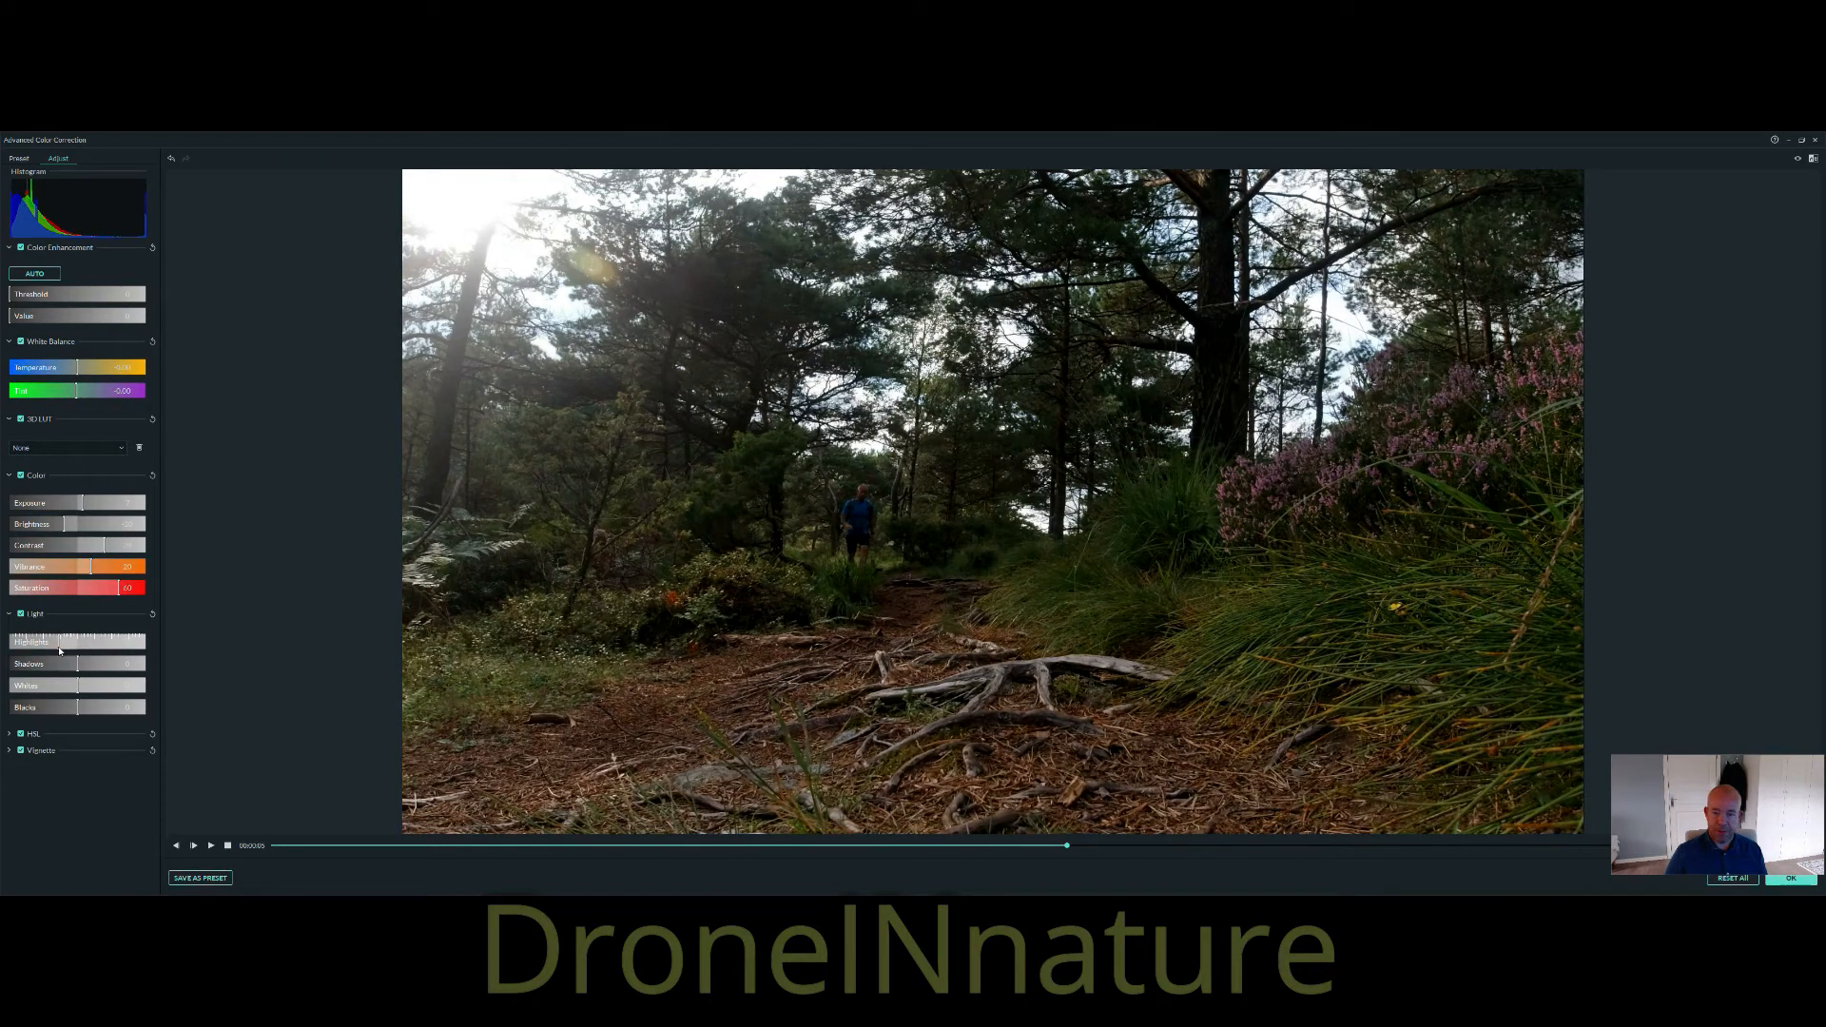
mouse_move(67, 651)
mouse_down()
mouse_move(99, 650)
mouse_move(54, 650)
mouse_move(83, 654)
mouse_up()
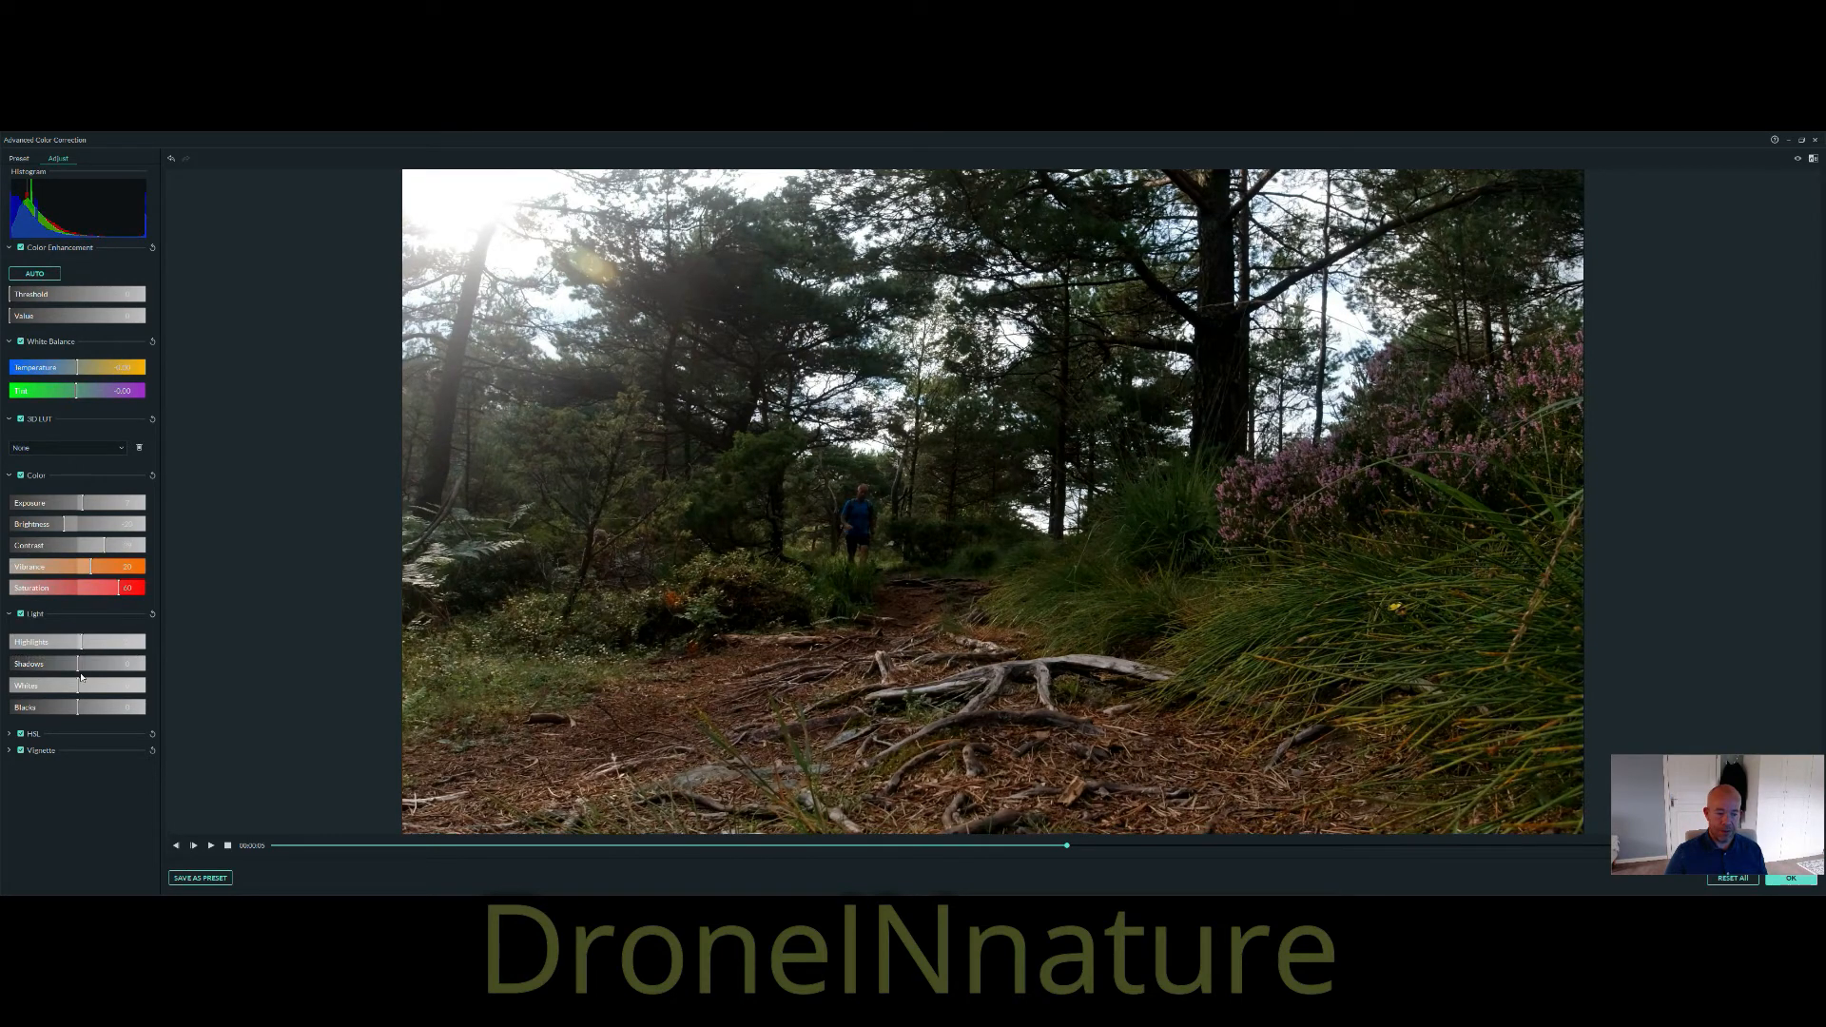
mouse_move(79, 673)
mouse_down()
mouse_move(95, 673)
mouse_move(76, 673)
mouse_up()
drag(74, 693, 24, 685)
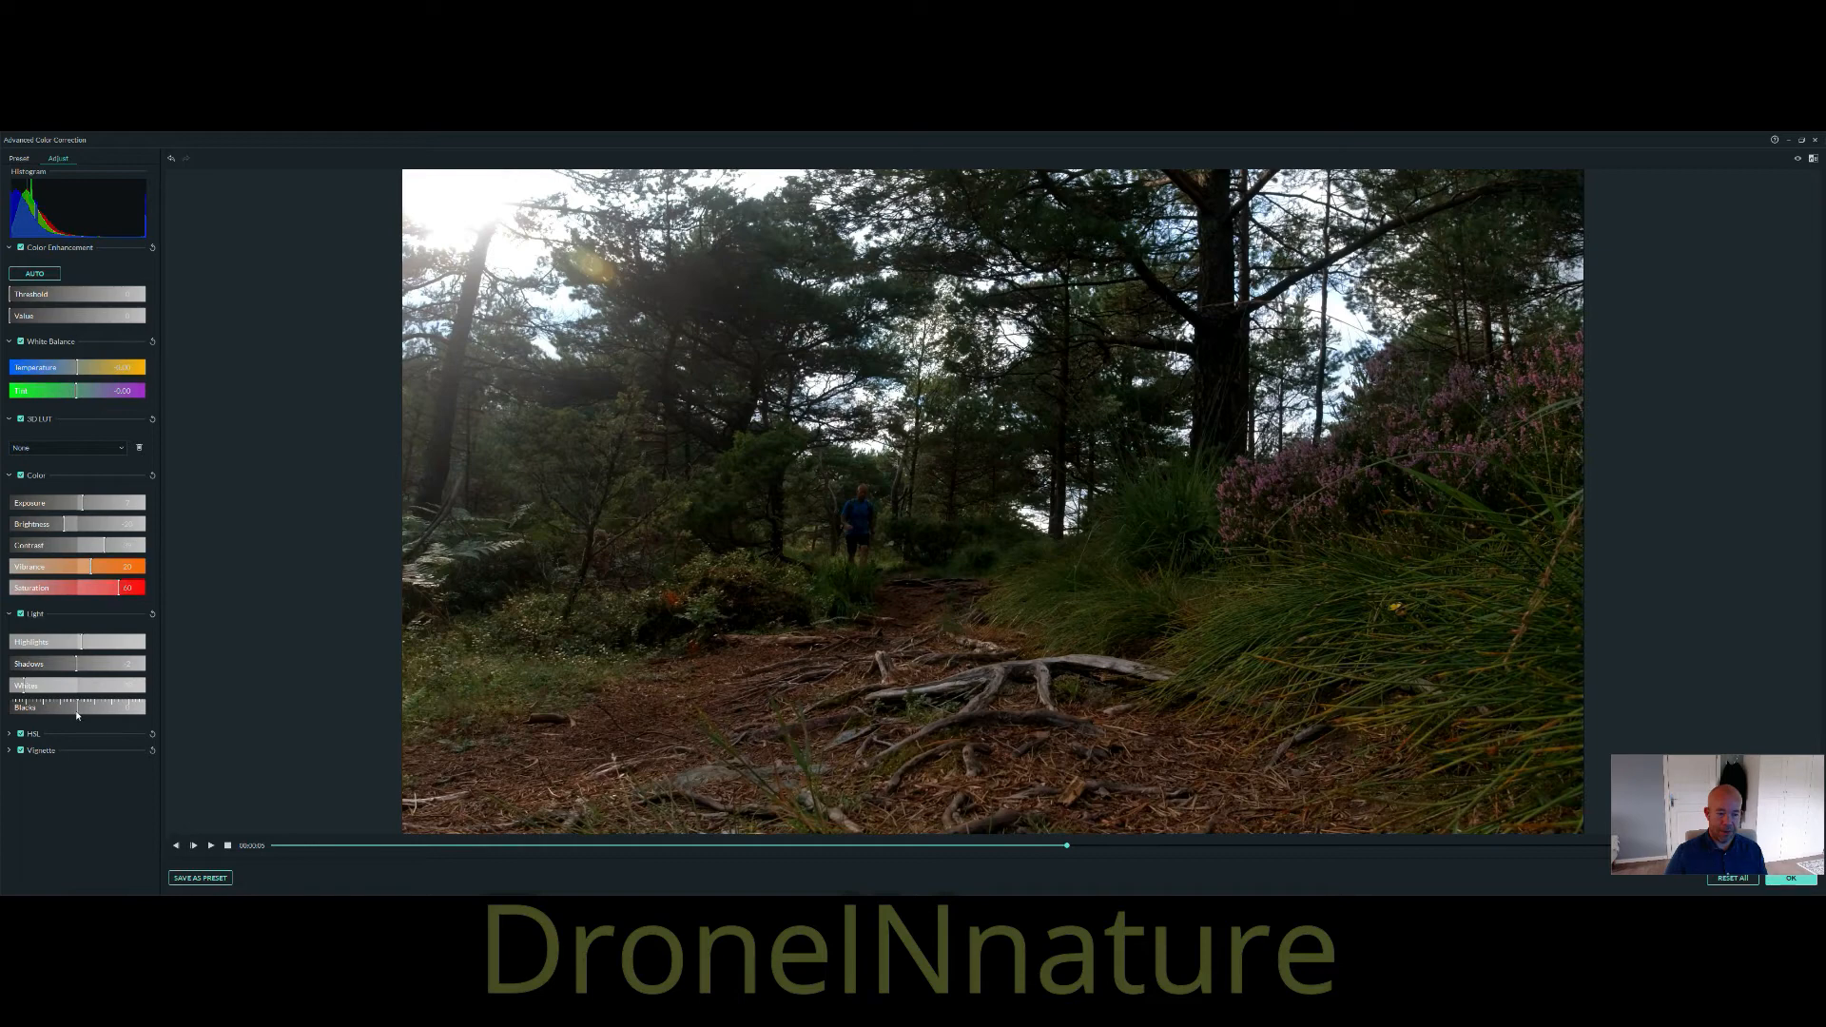
drag(77, 714, 109, 714)
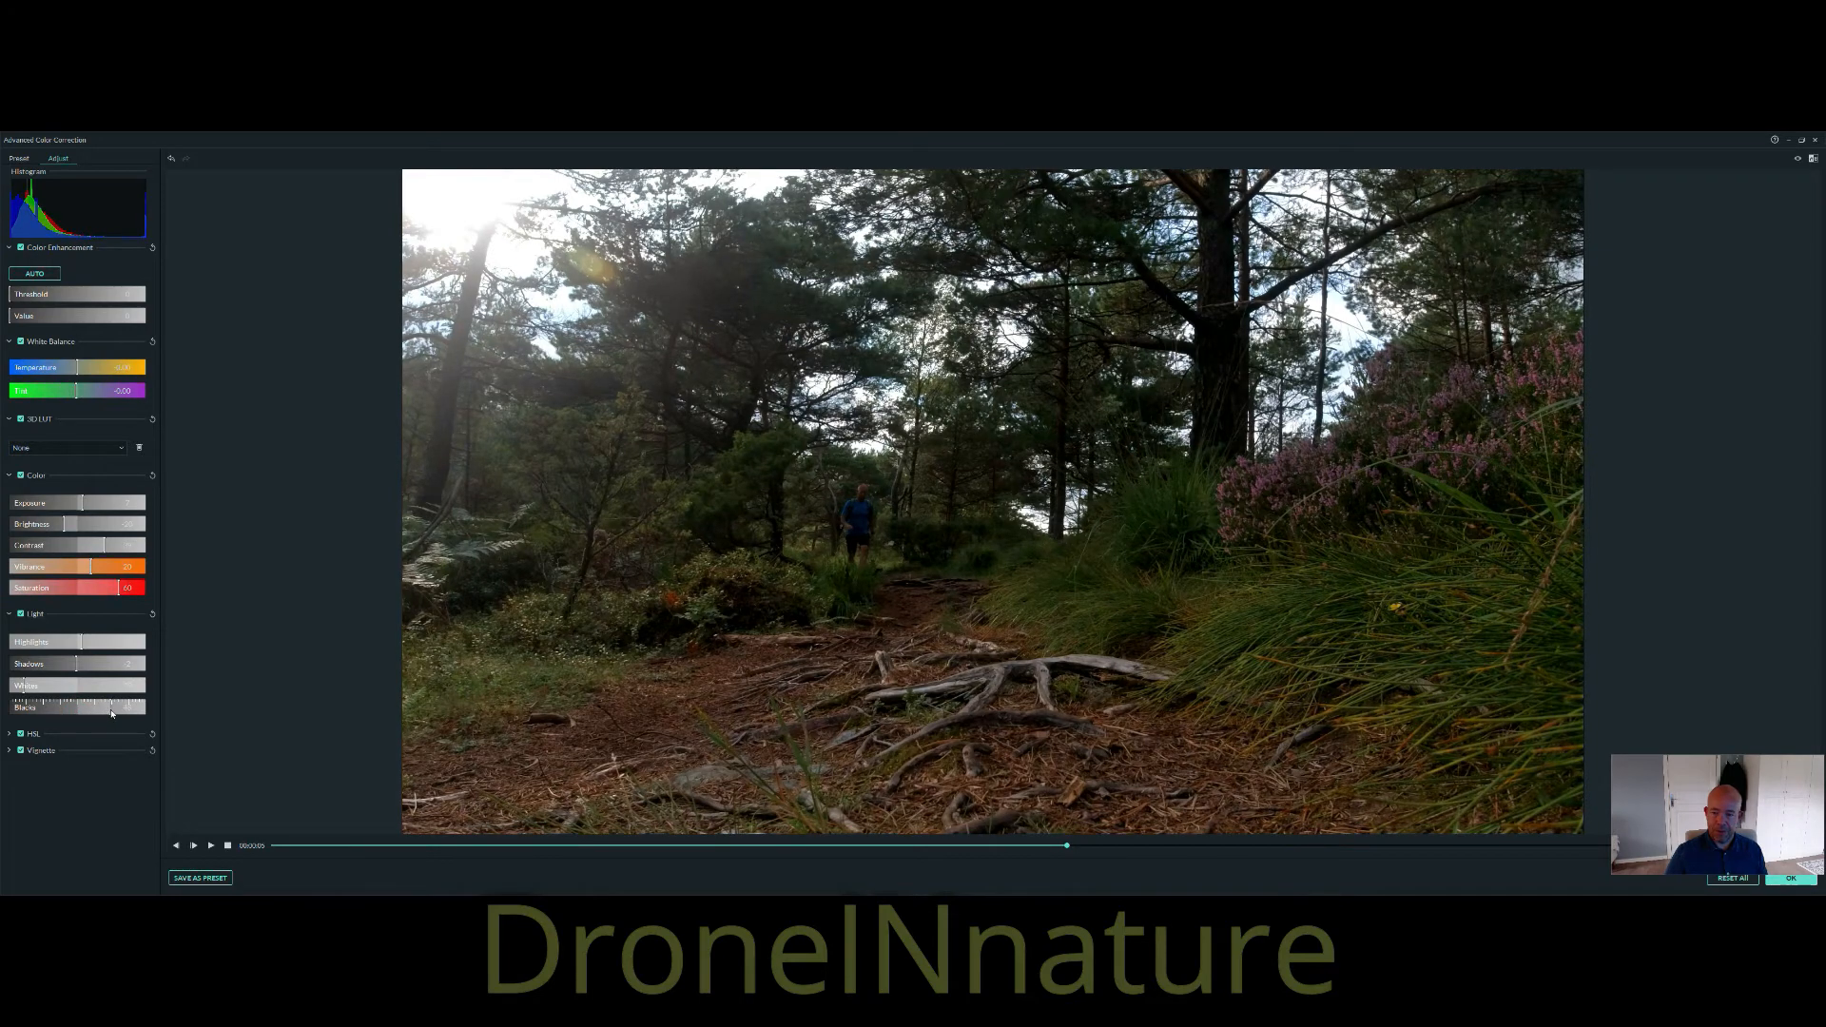
key(space)
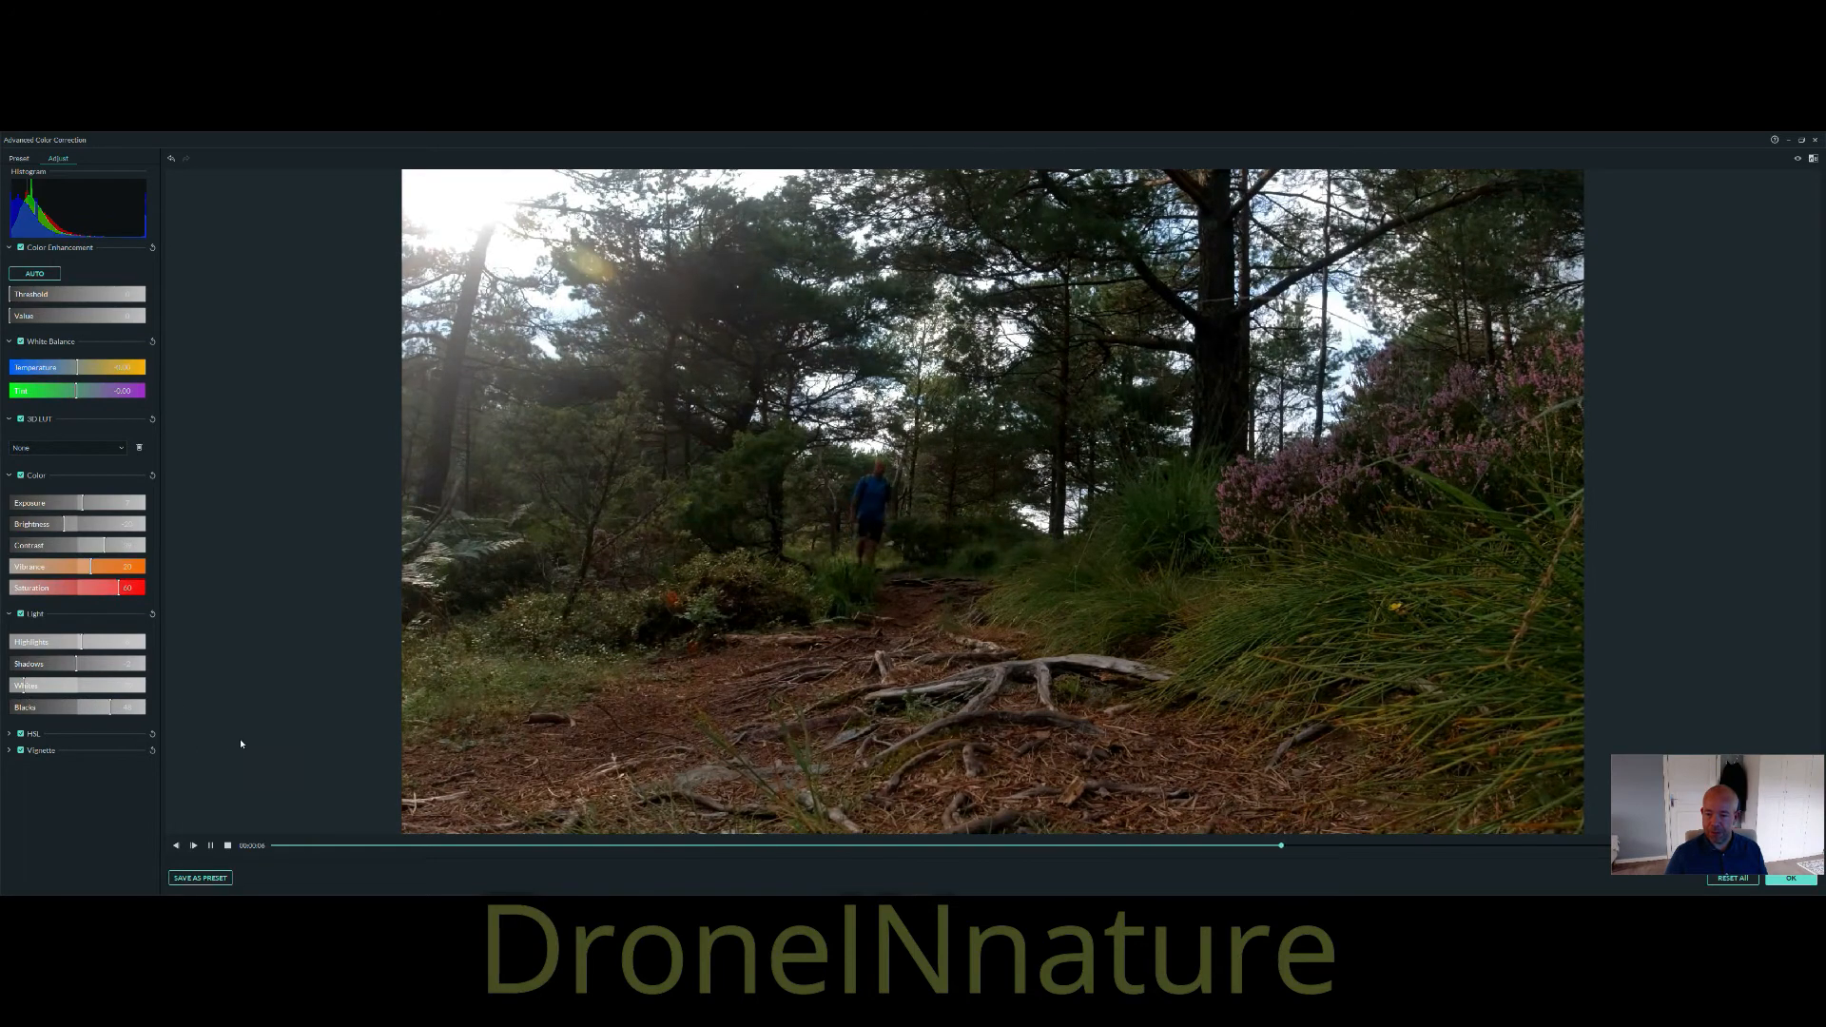
key(space)
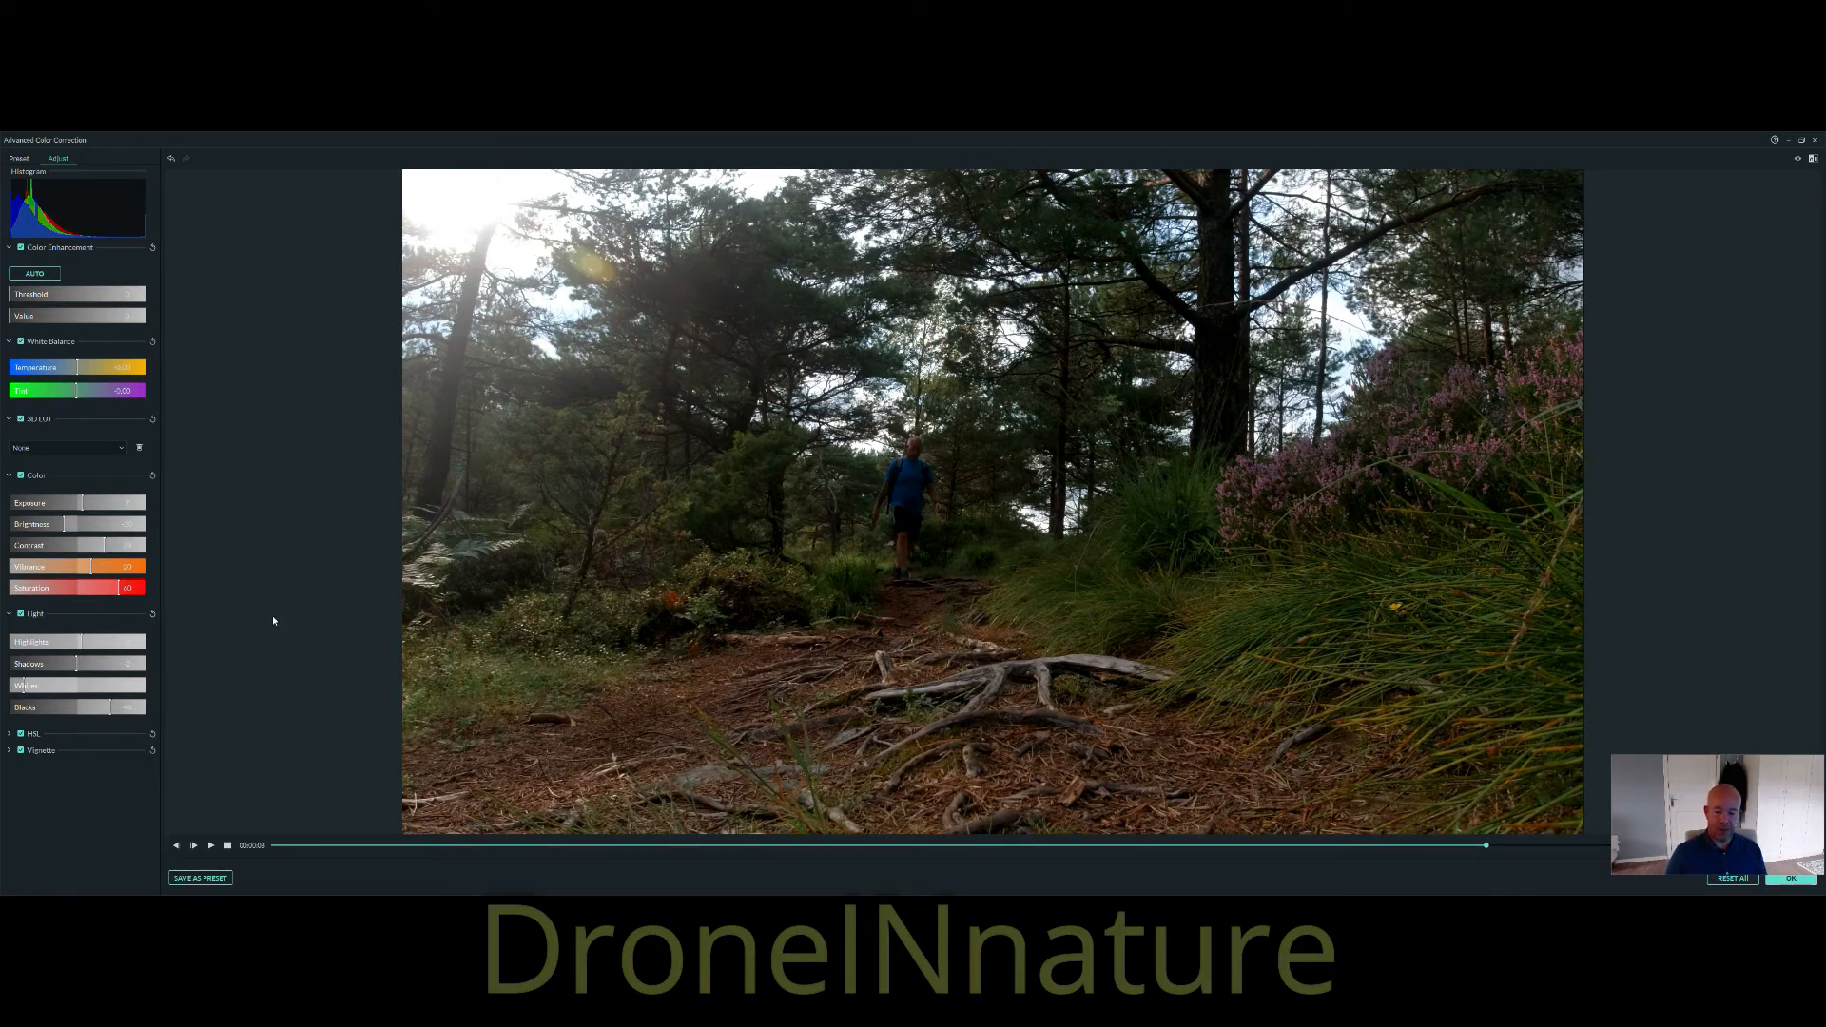
Save the current color correction as a custom preset named "Hiking in the woods osmo action".
click(217, 877)
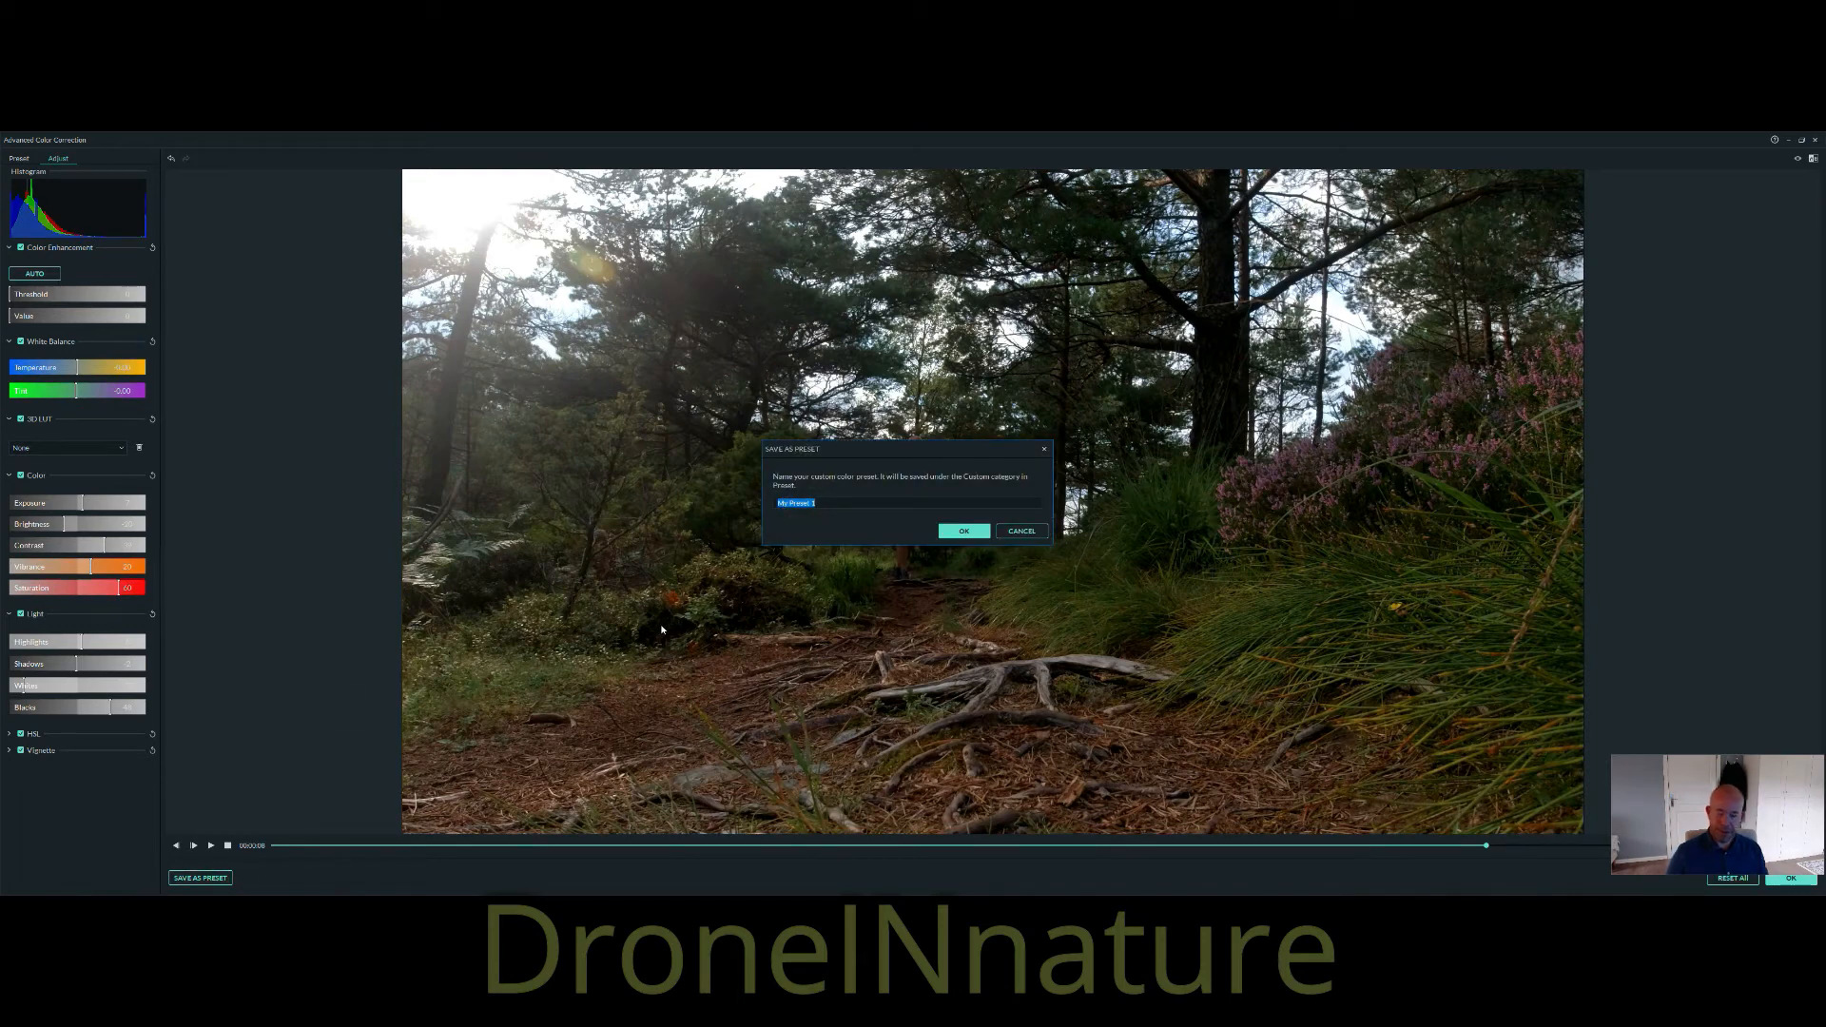
key(BackSpace)
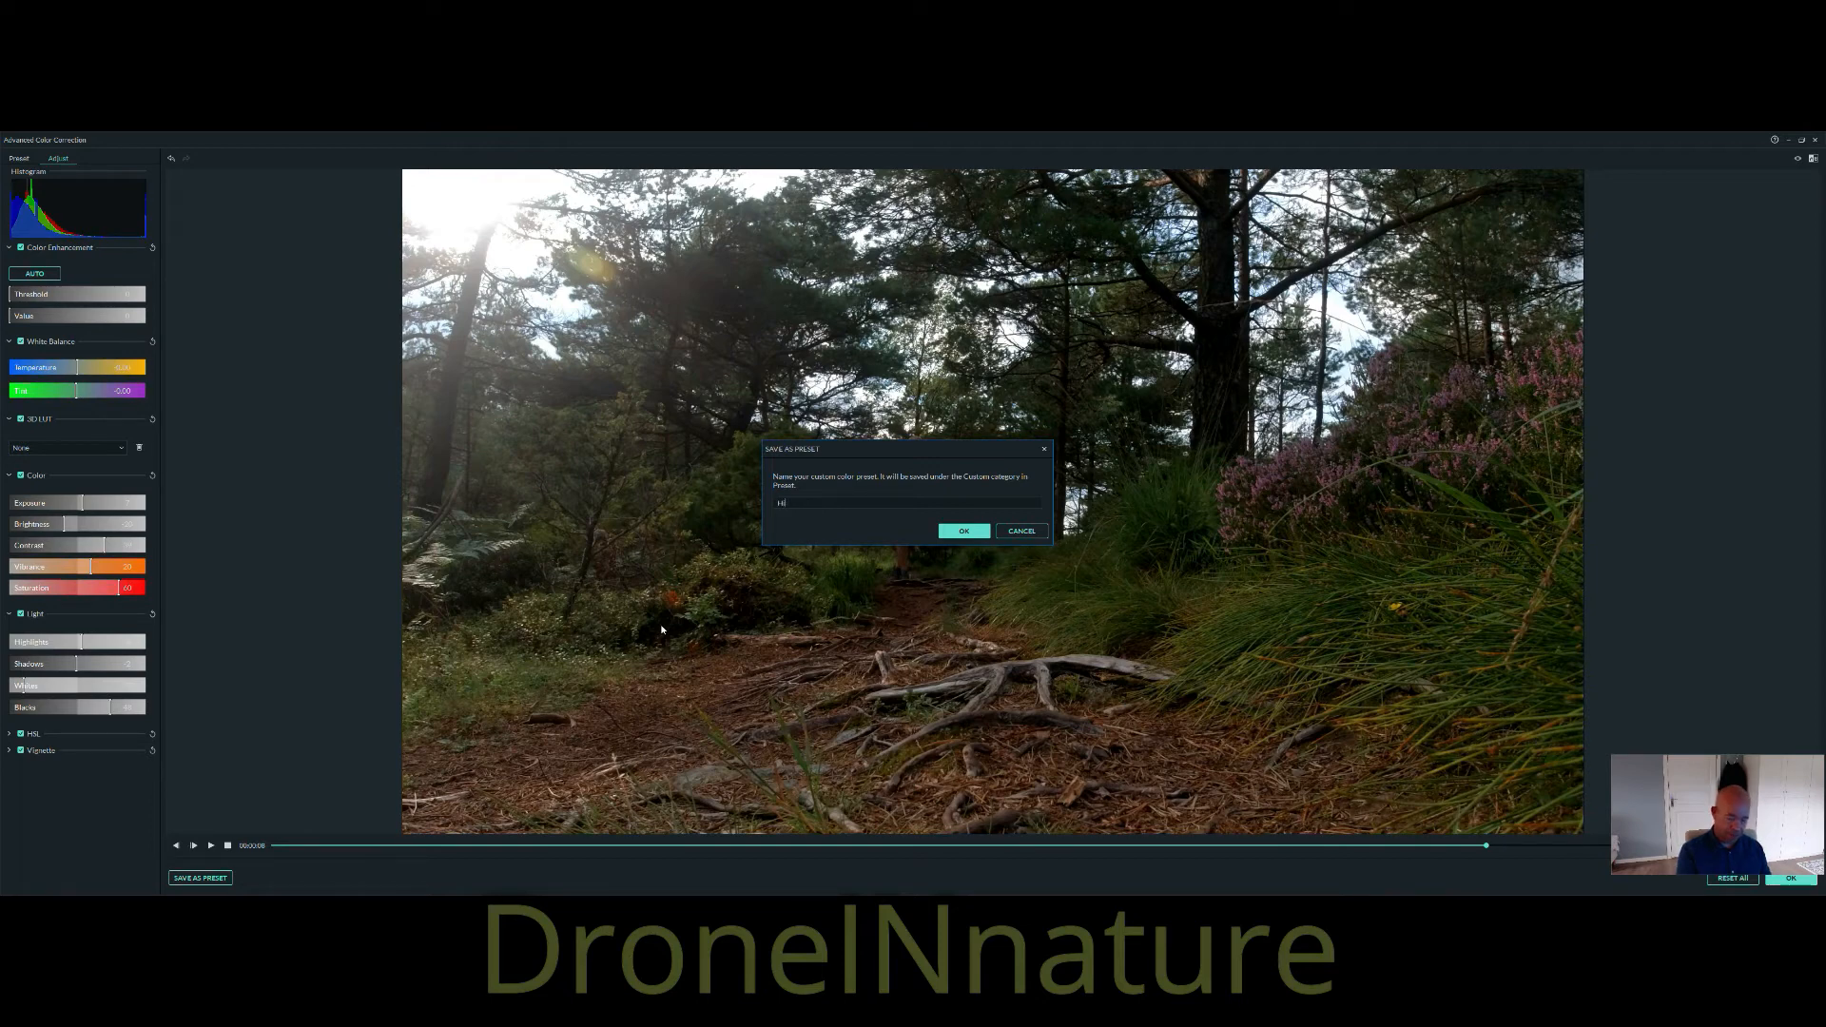
text(Hiking in the w)
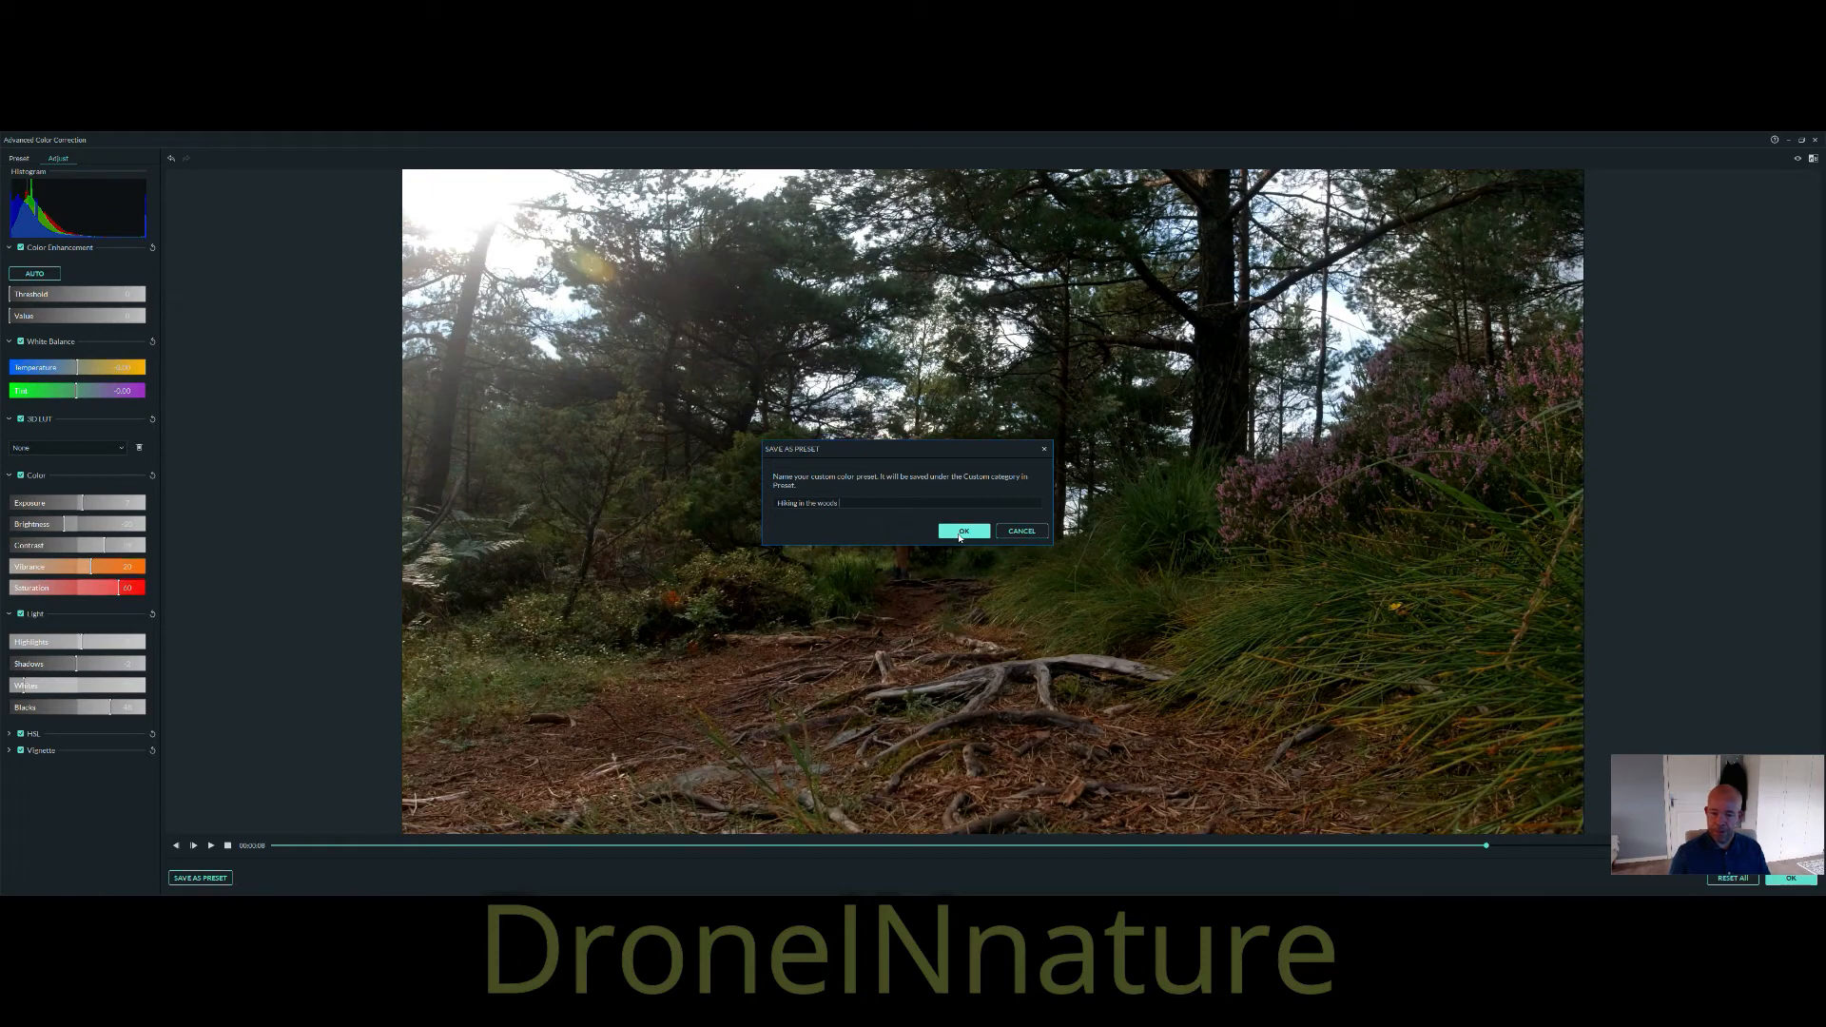
text(osm)
text(osmo)
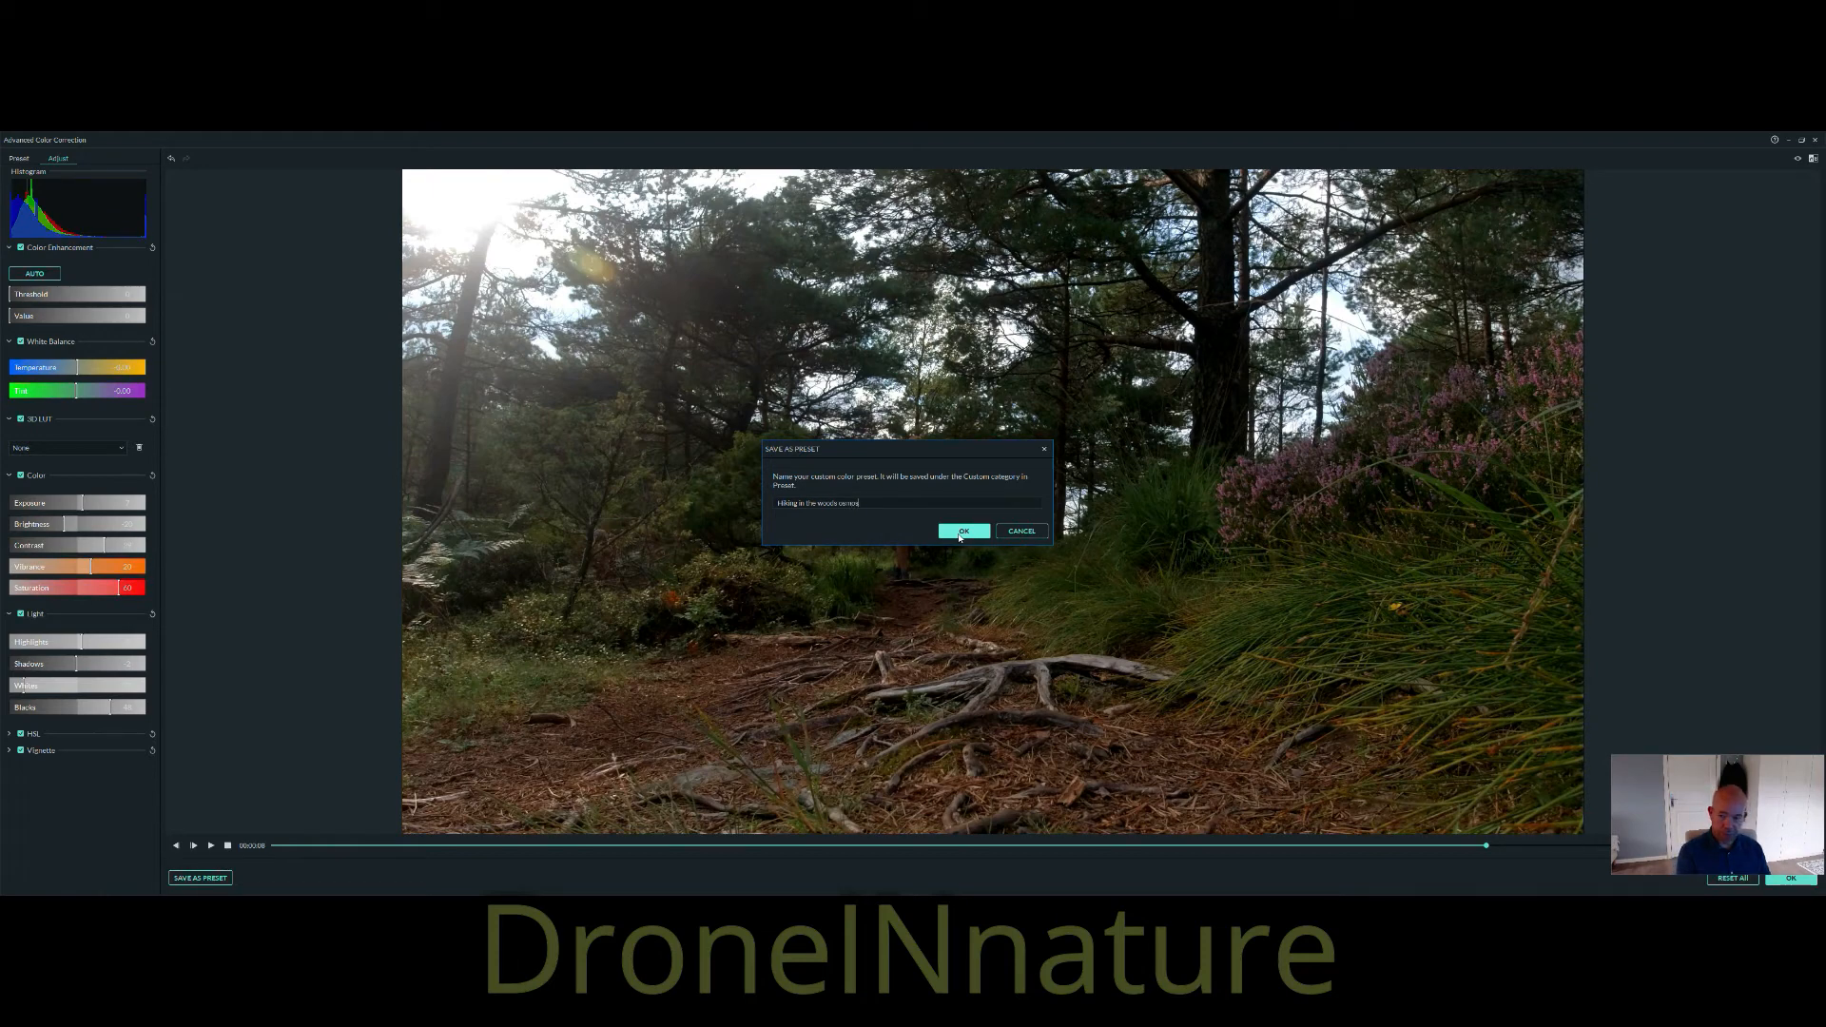
key(BackSpace)
text(action)
click(961, 534)
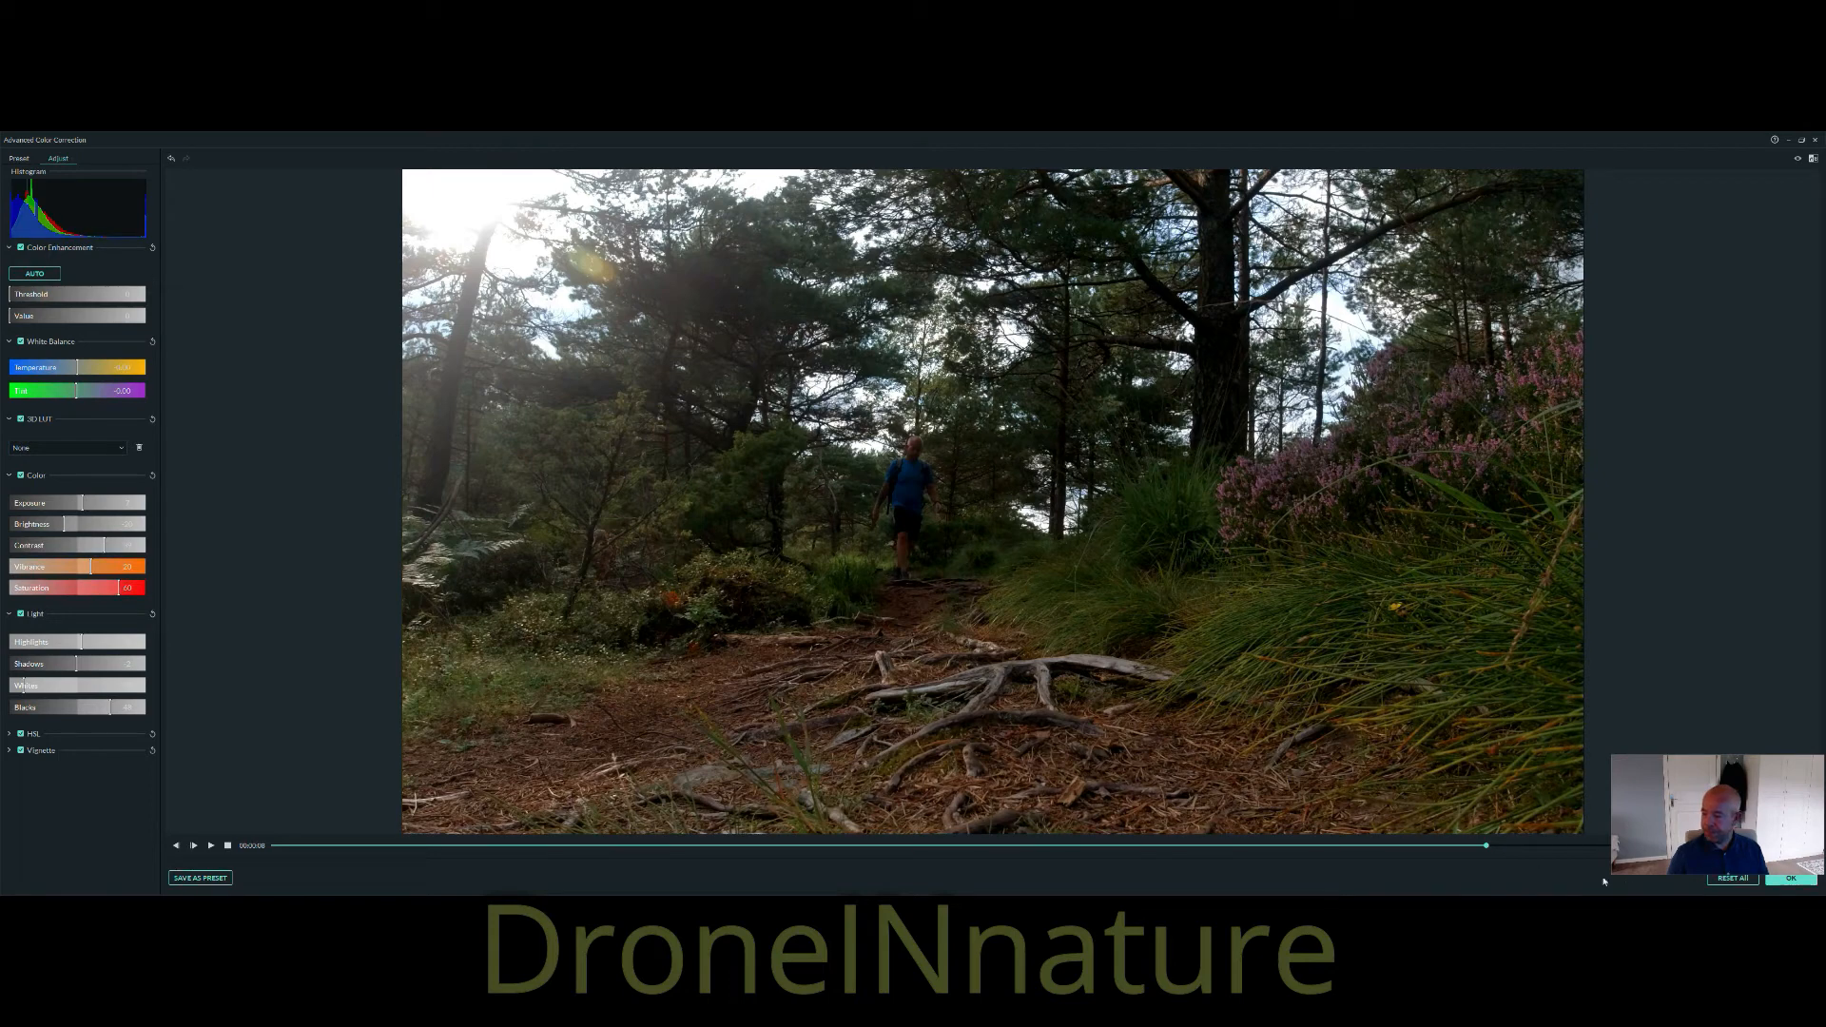
Confirm the first clip's color correction, apply the custom "Hiking in the woods" preset to the second clip and play its preview.
click(1788, 881)
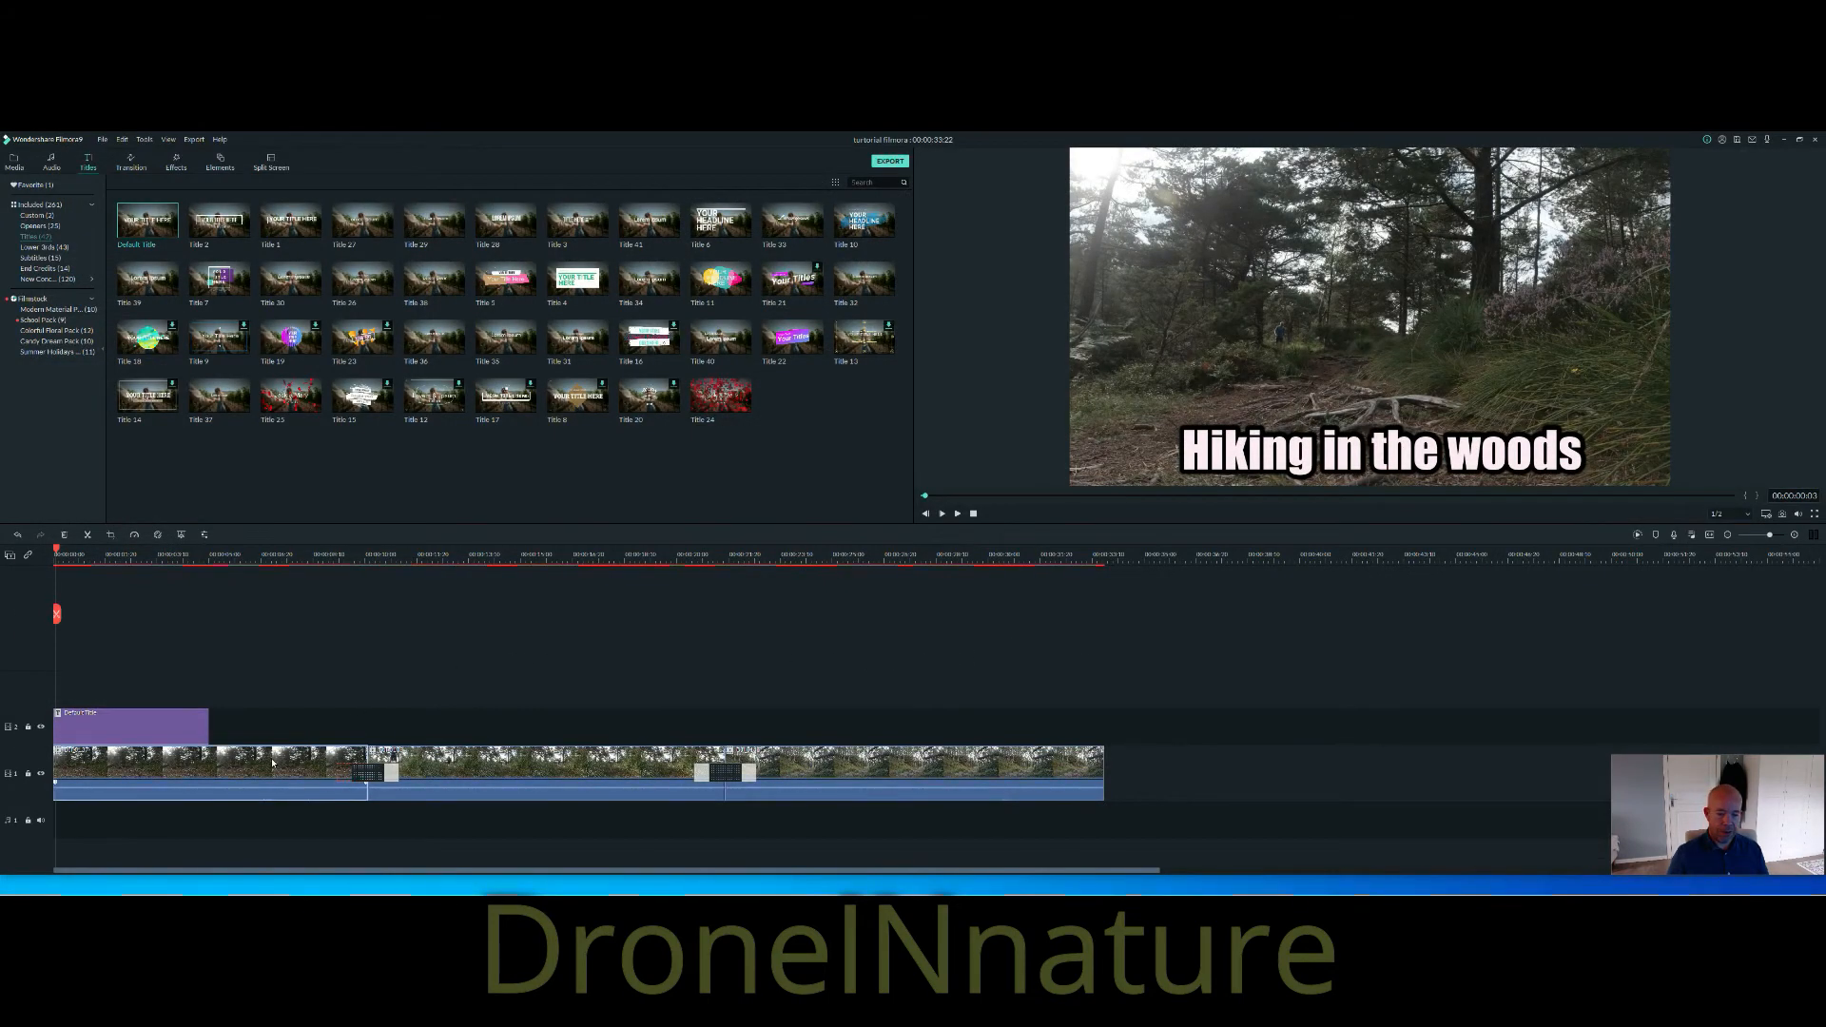
click(236, 775)
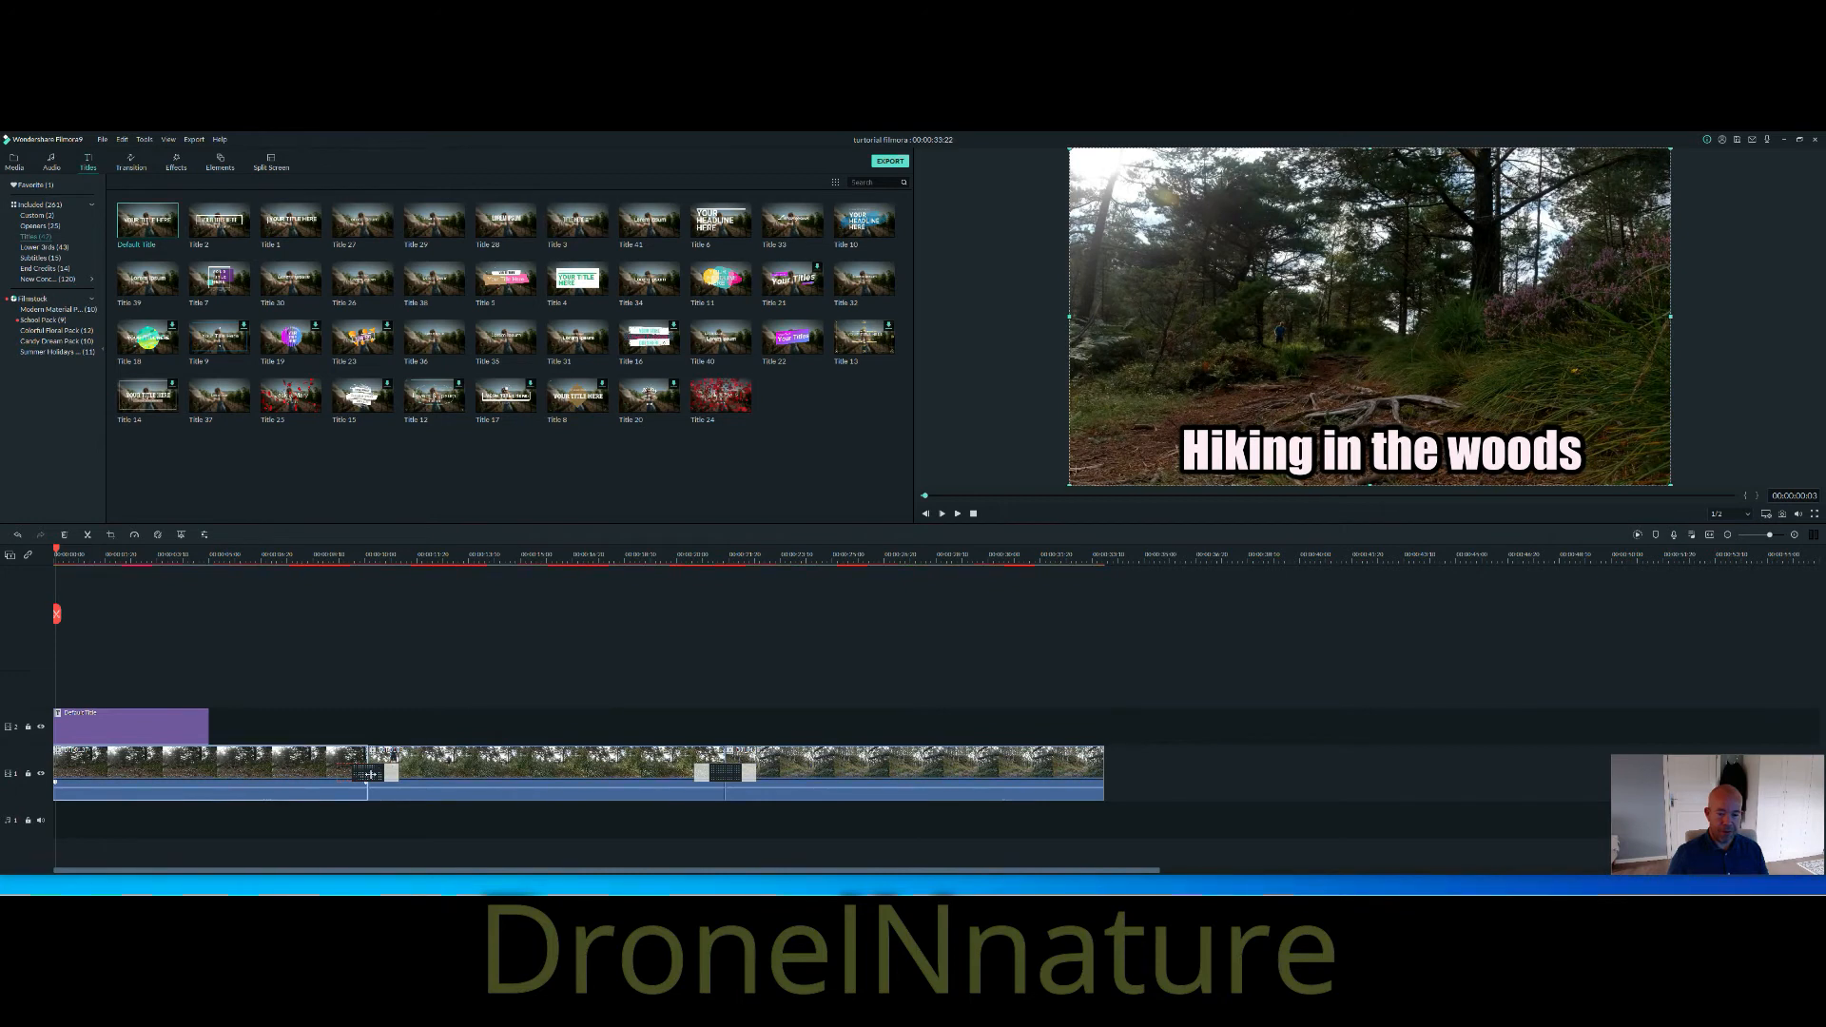
click(502, 778)
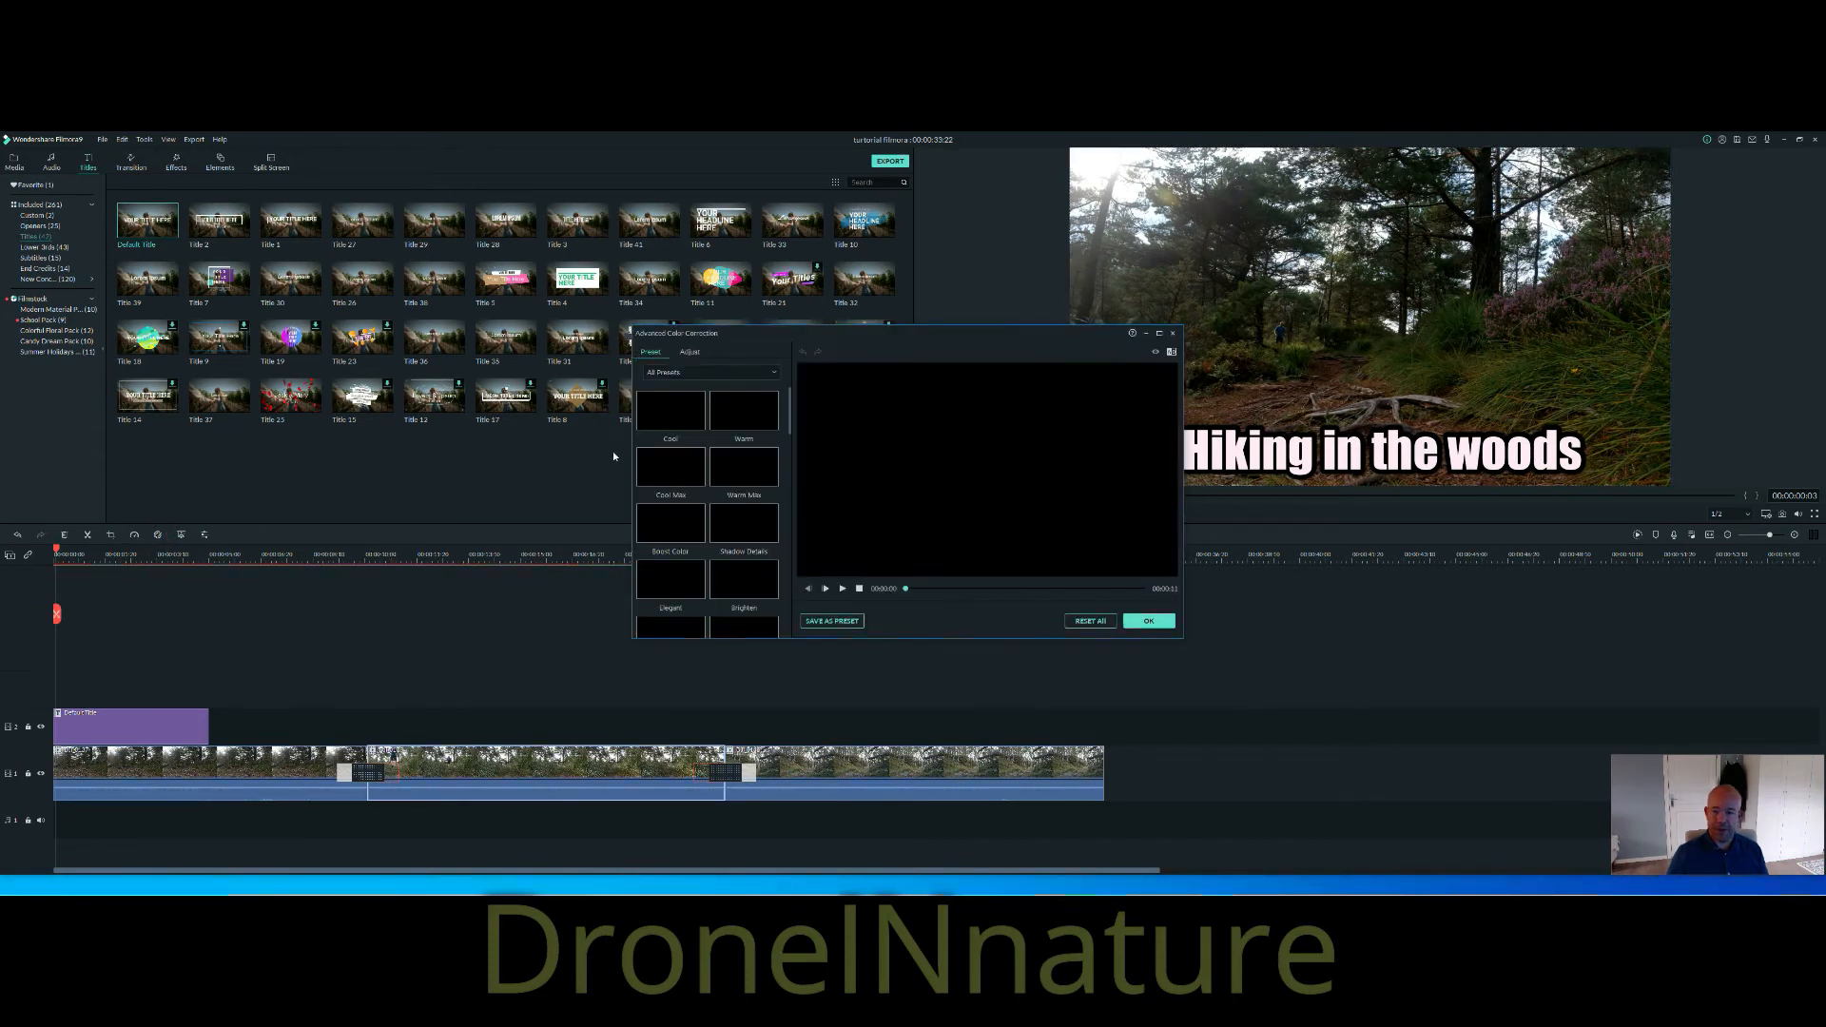
click(737, 373)
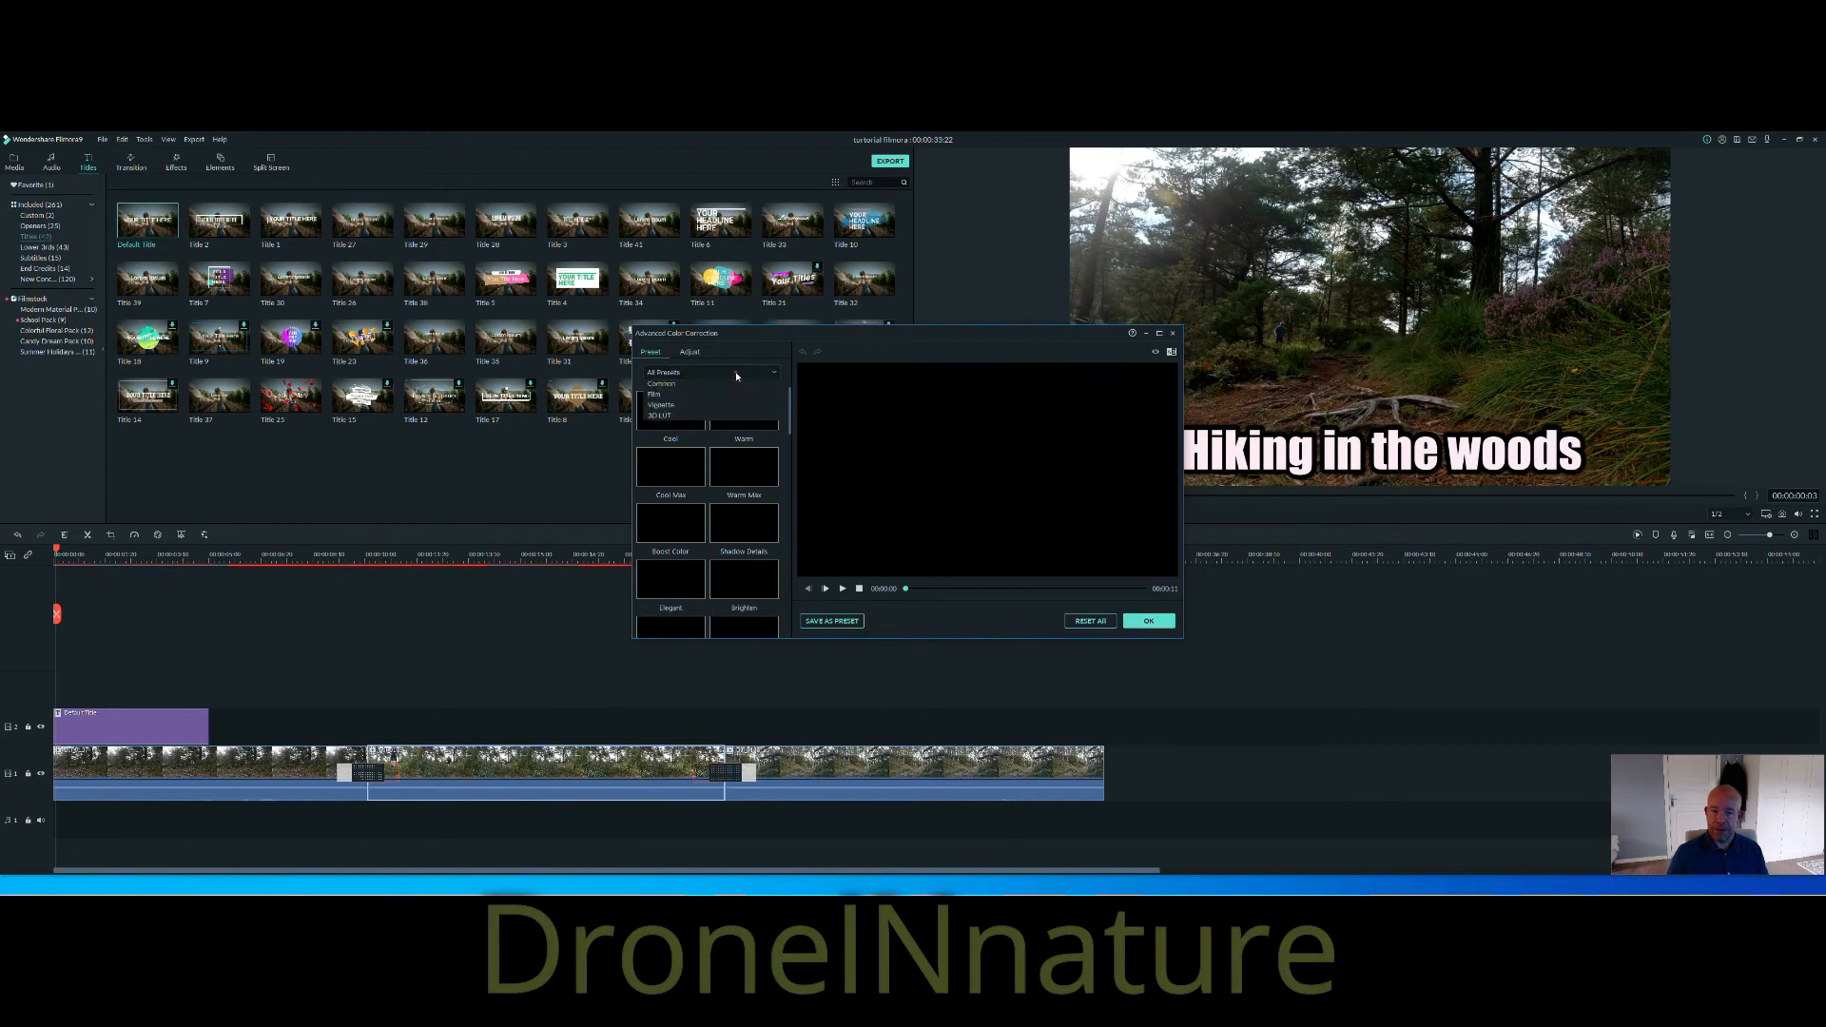
click(703, 401)
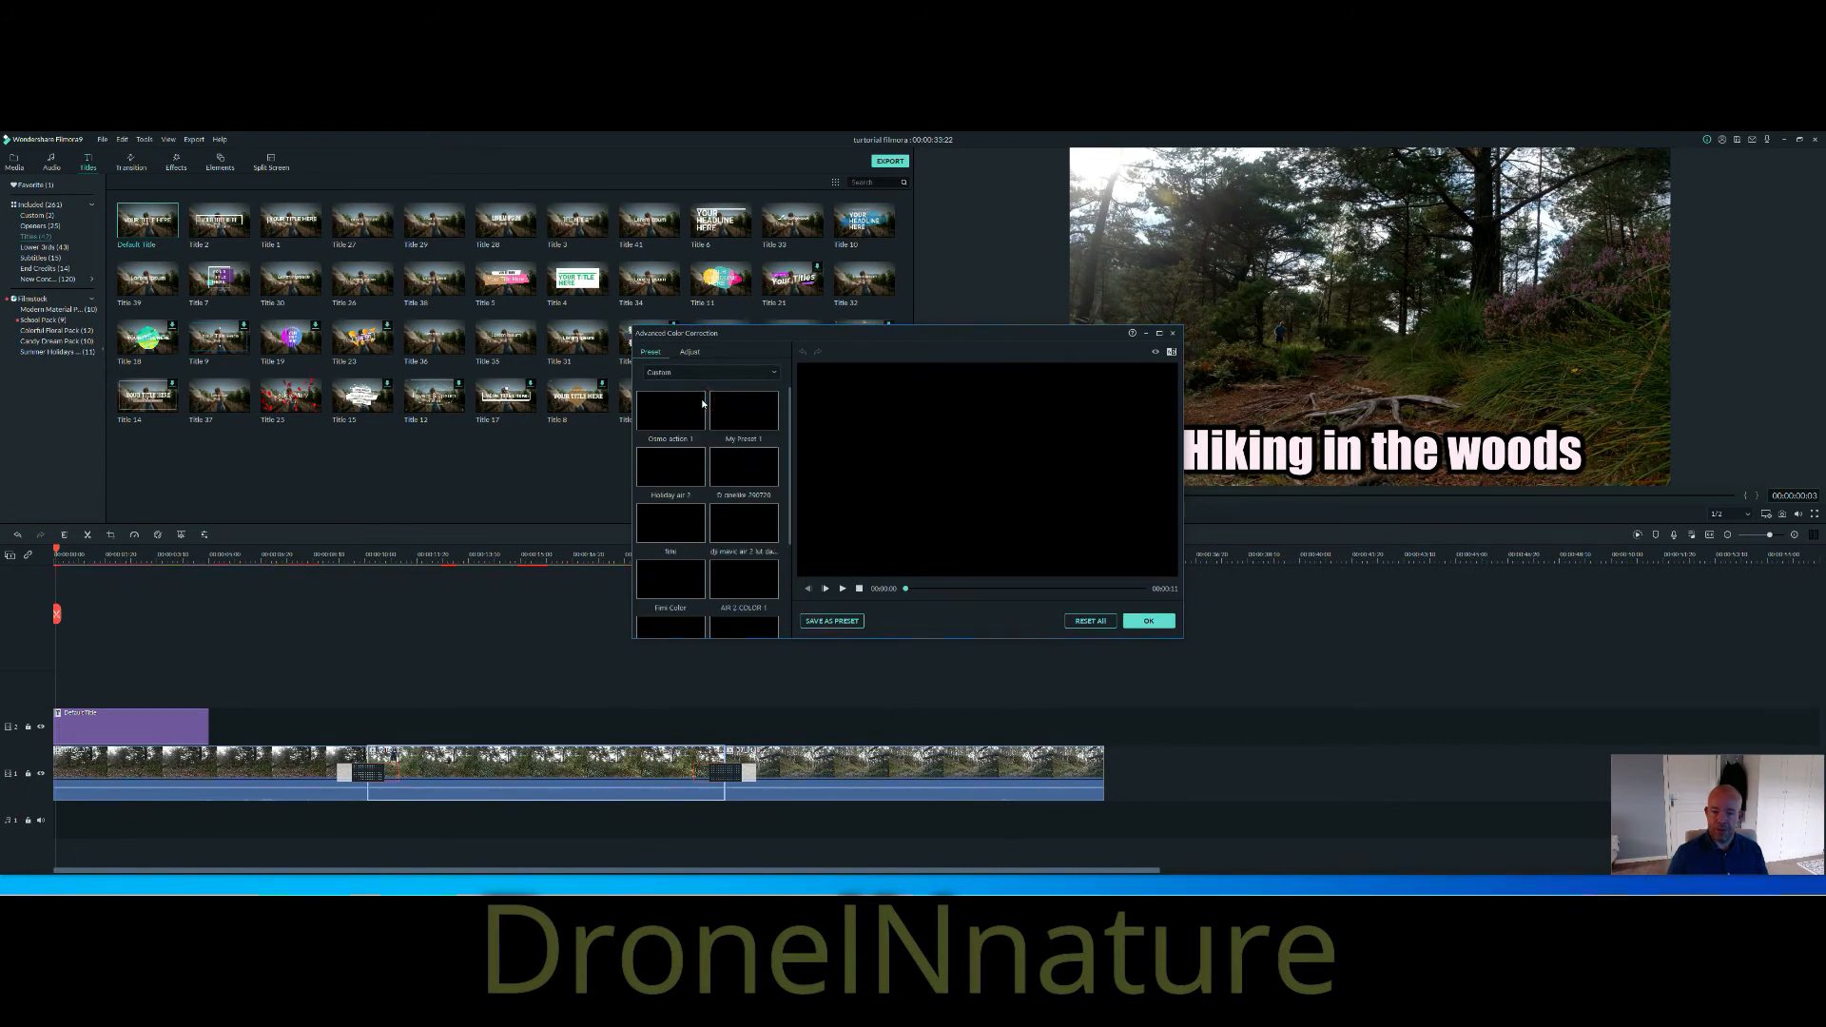
scroll(709, 423, down, 3)
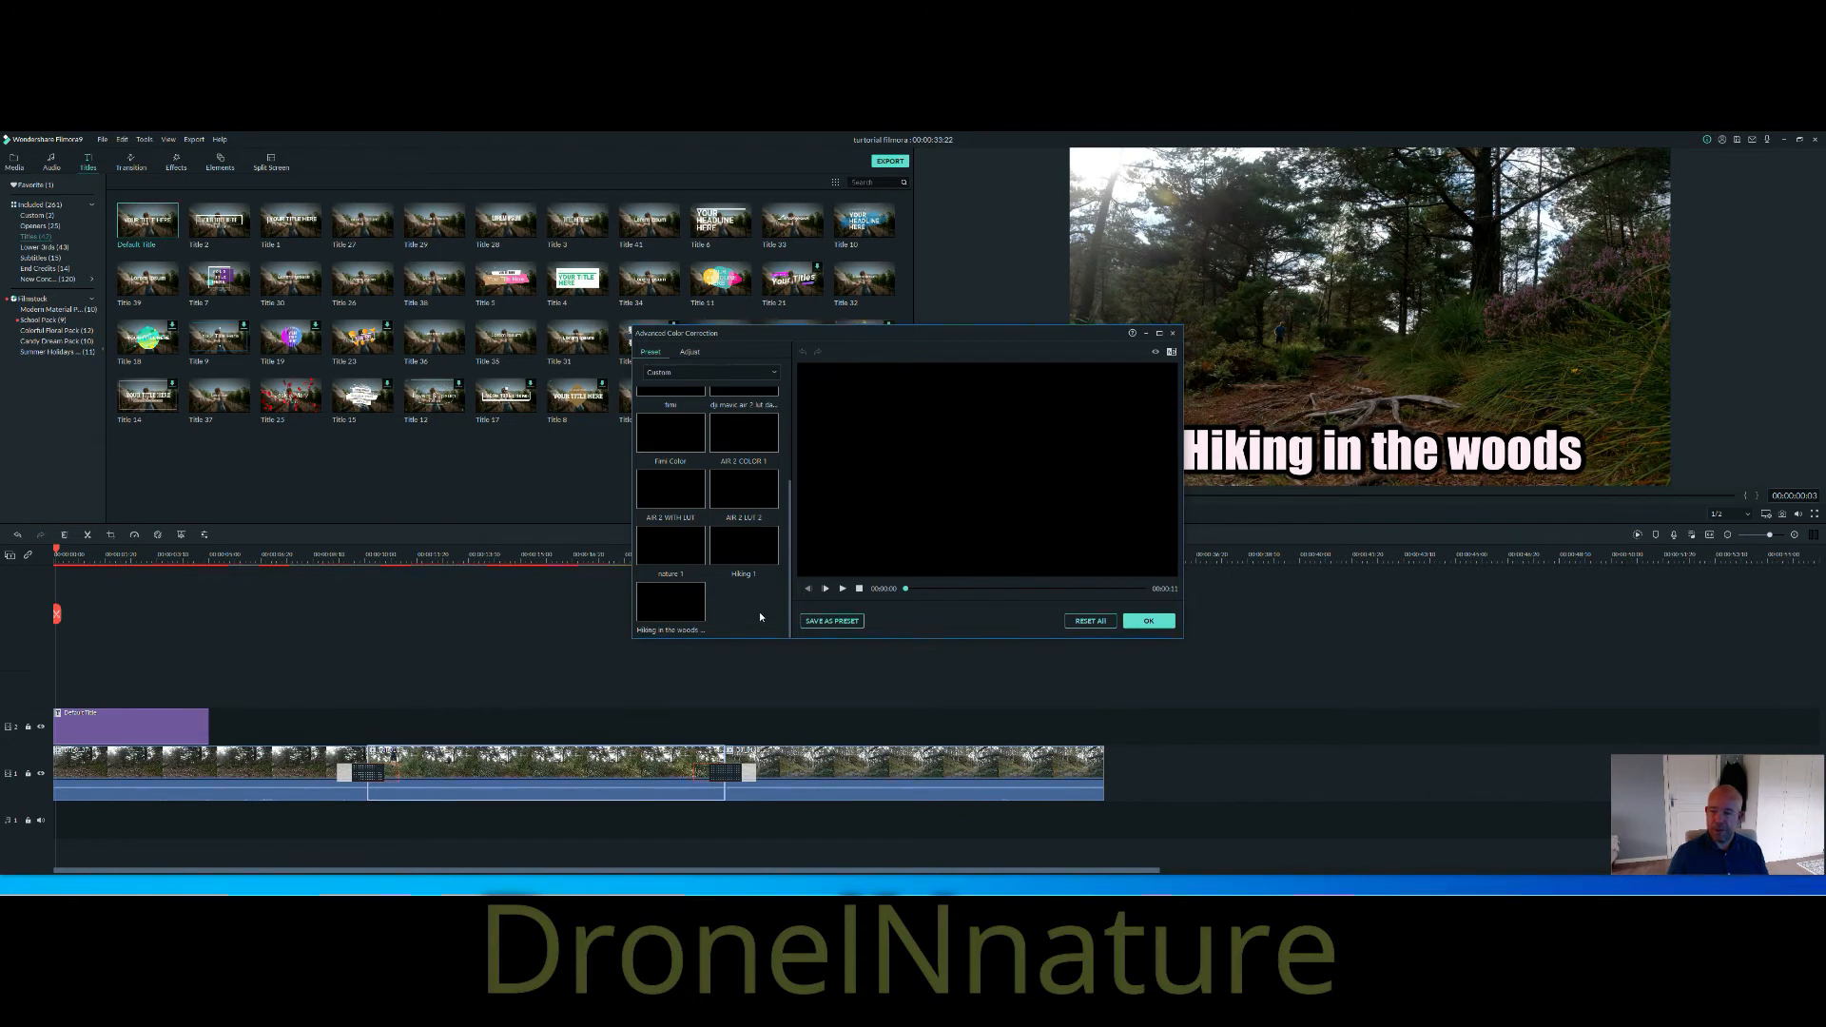
click(677, 605)
click(1158, 333)
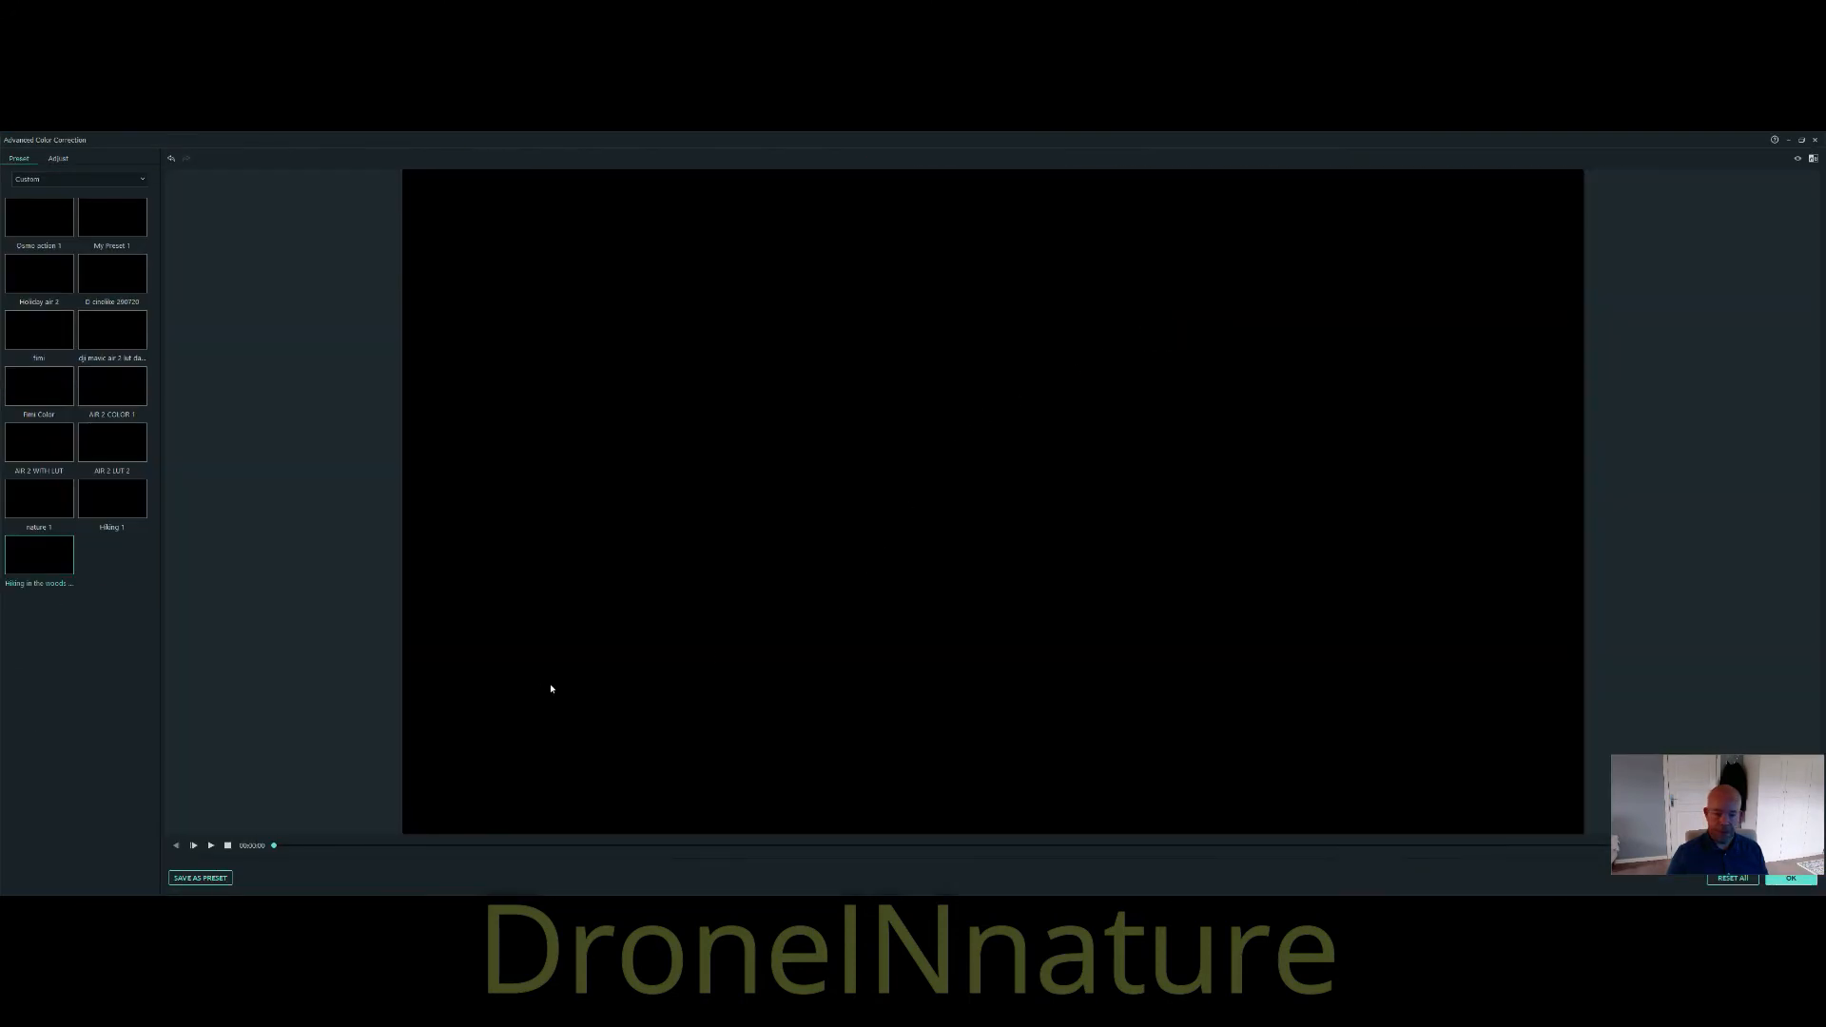
click(212, 846)
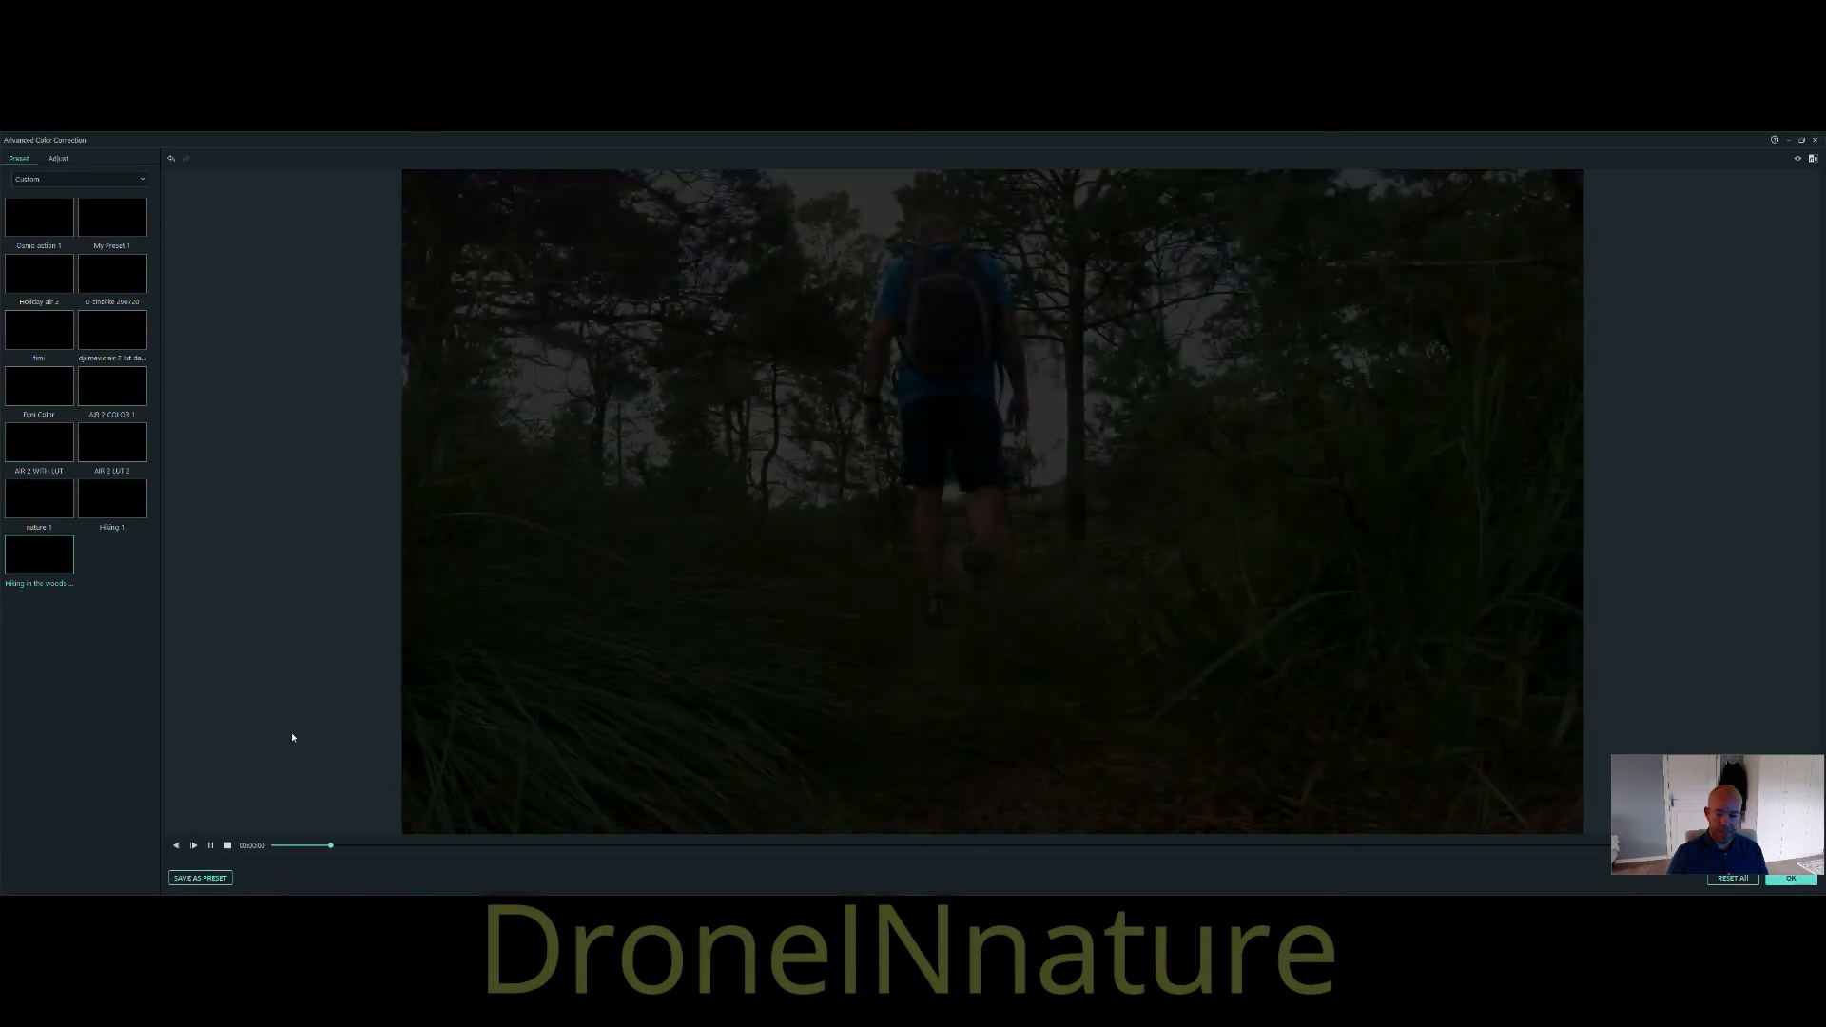
key(space)
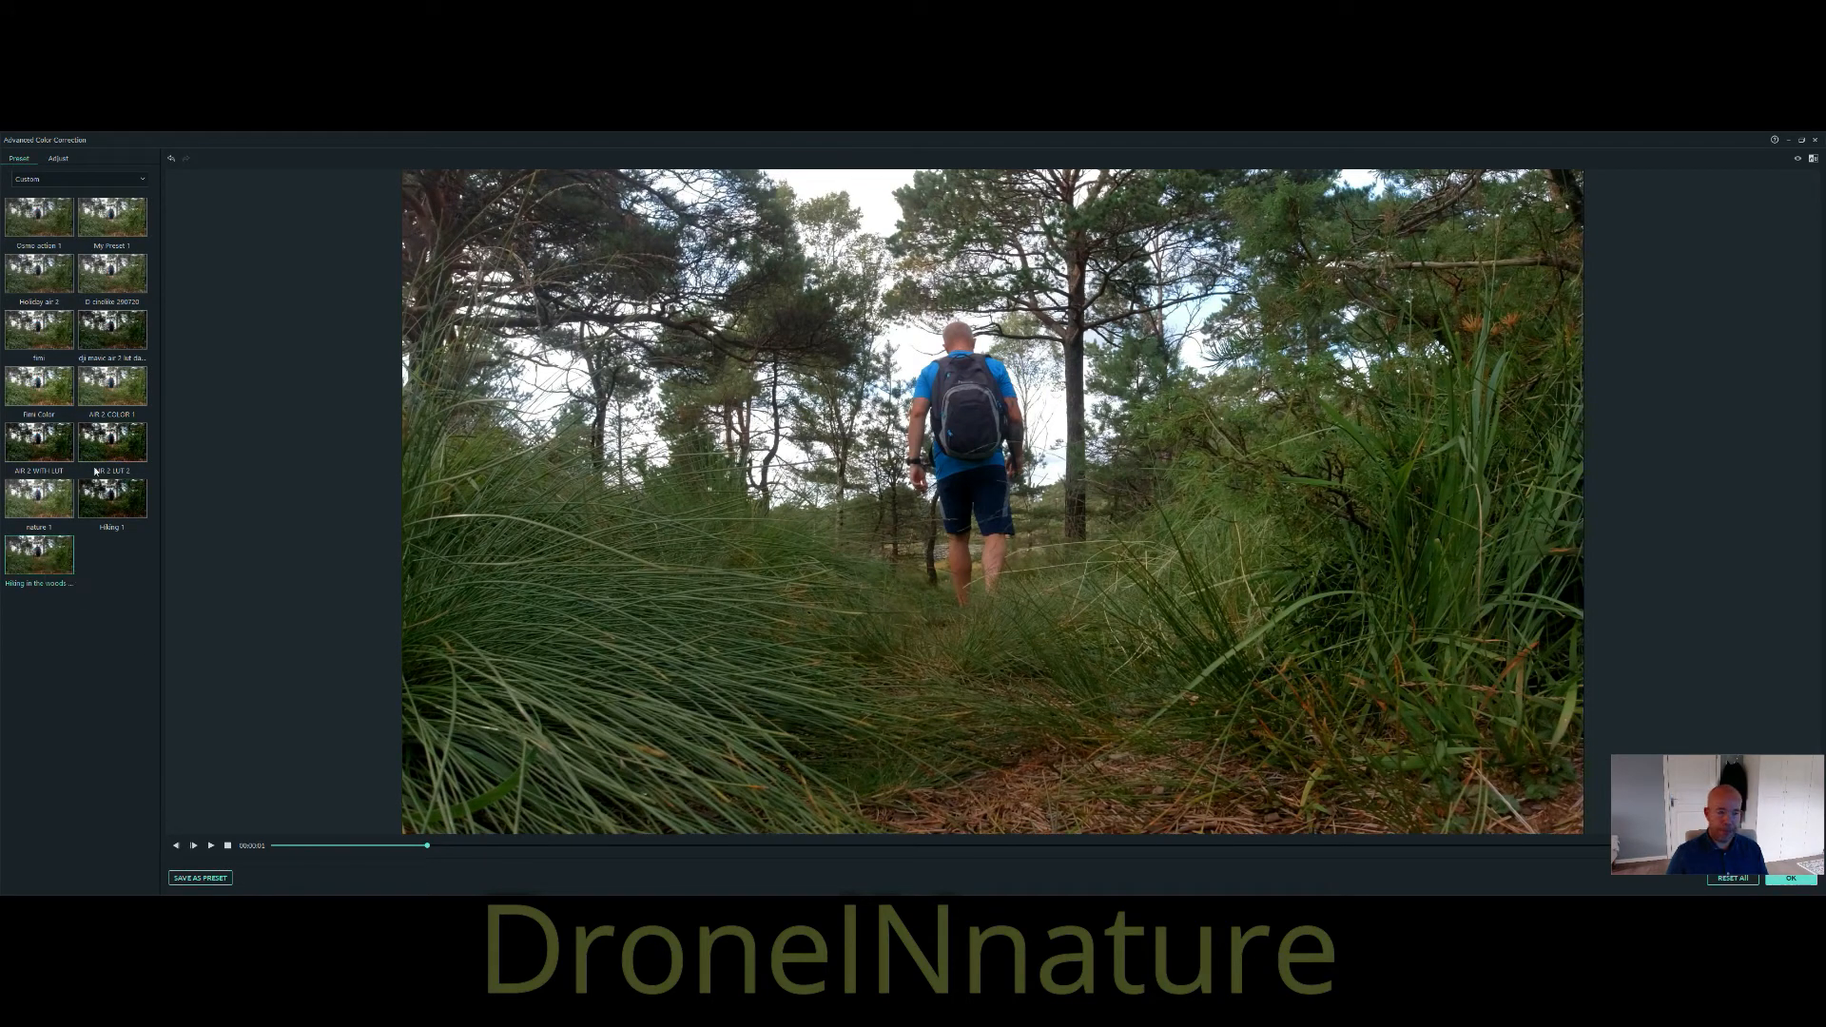
Compare the second clip with the "Osmo action 1" and "My Preset 1" custom presets, and return to the "Hiking in the woods" preset.
click(57, 228)
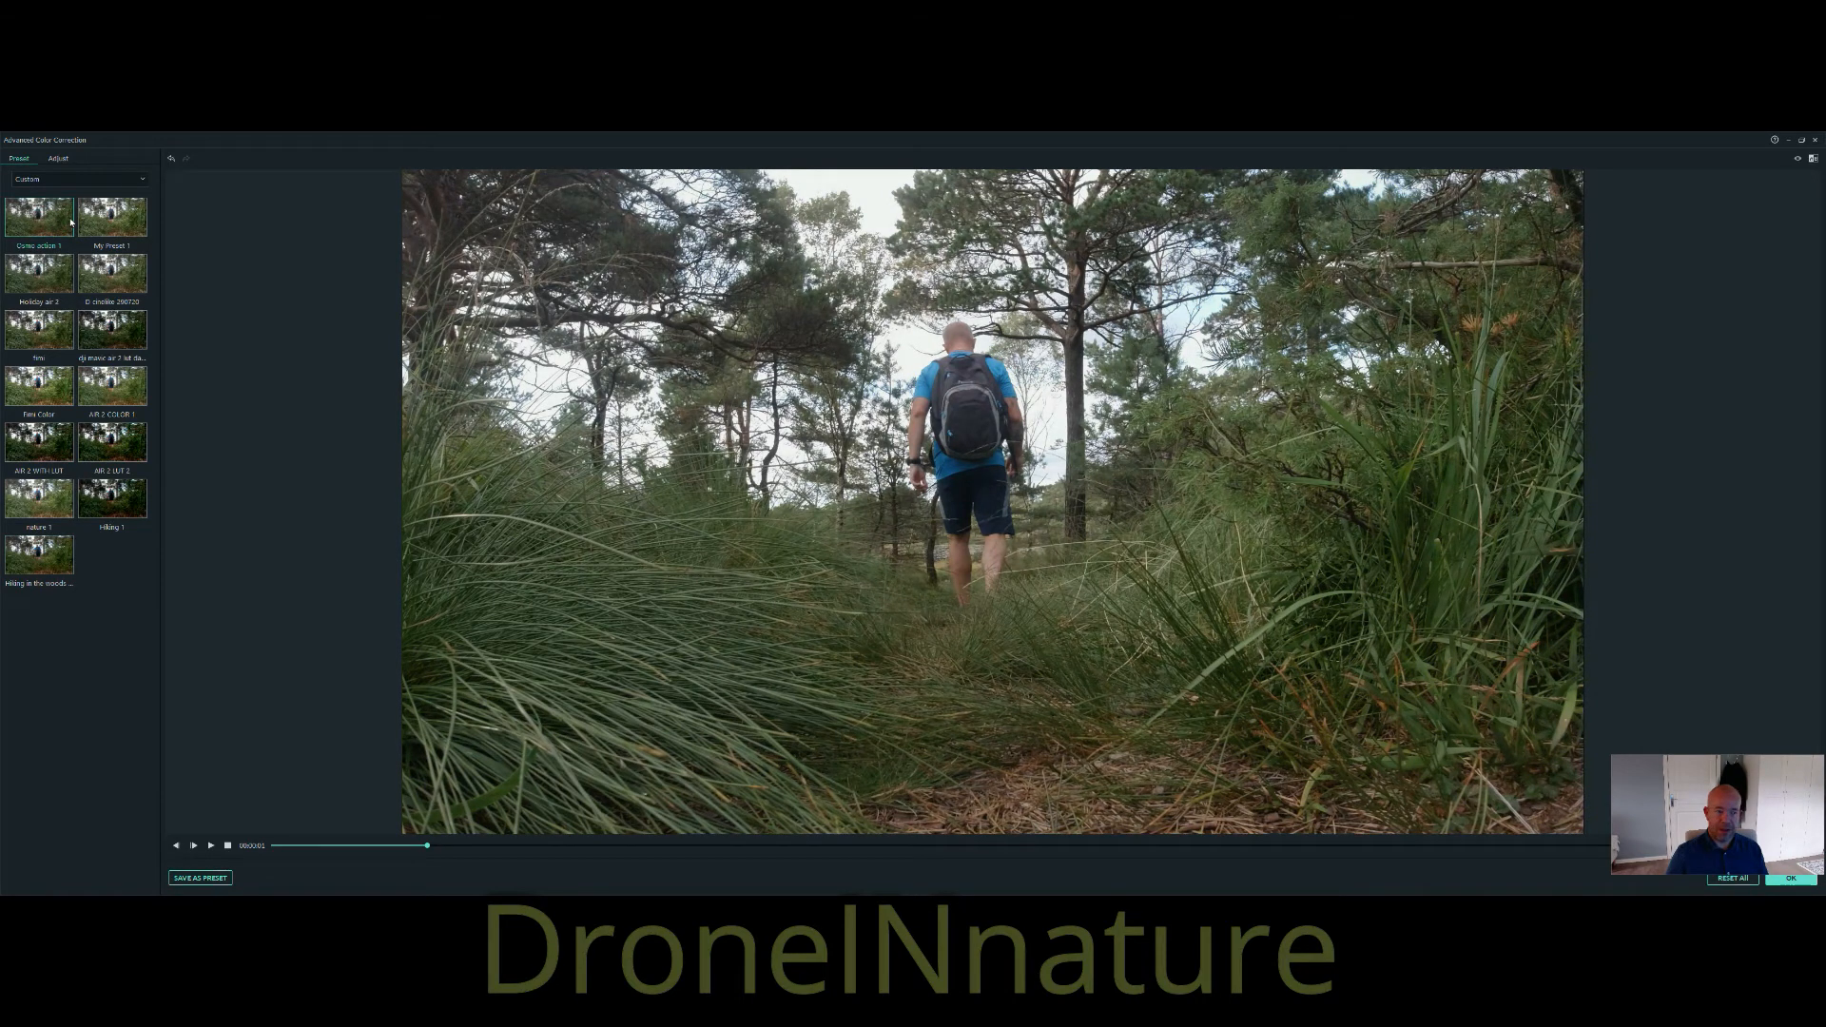
click(104, 225)
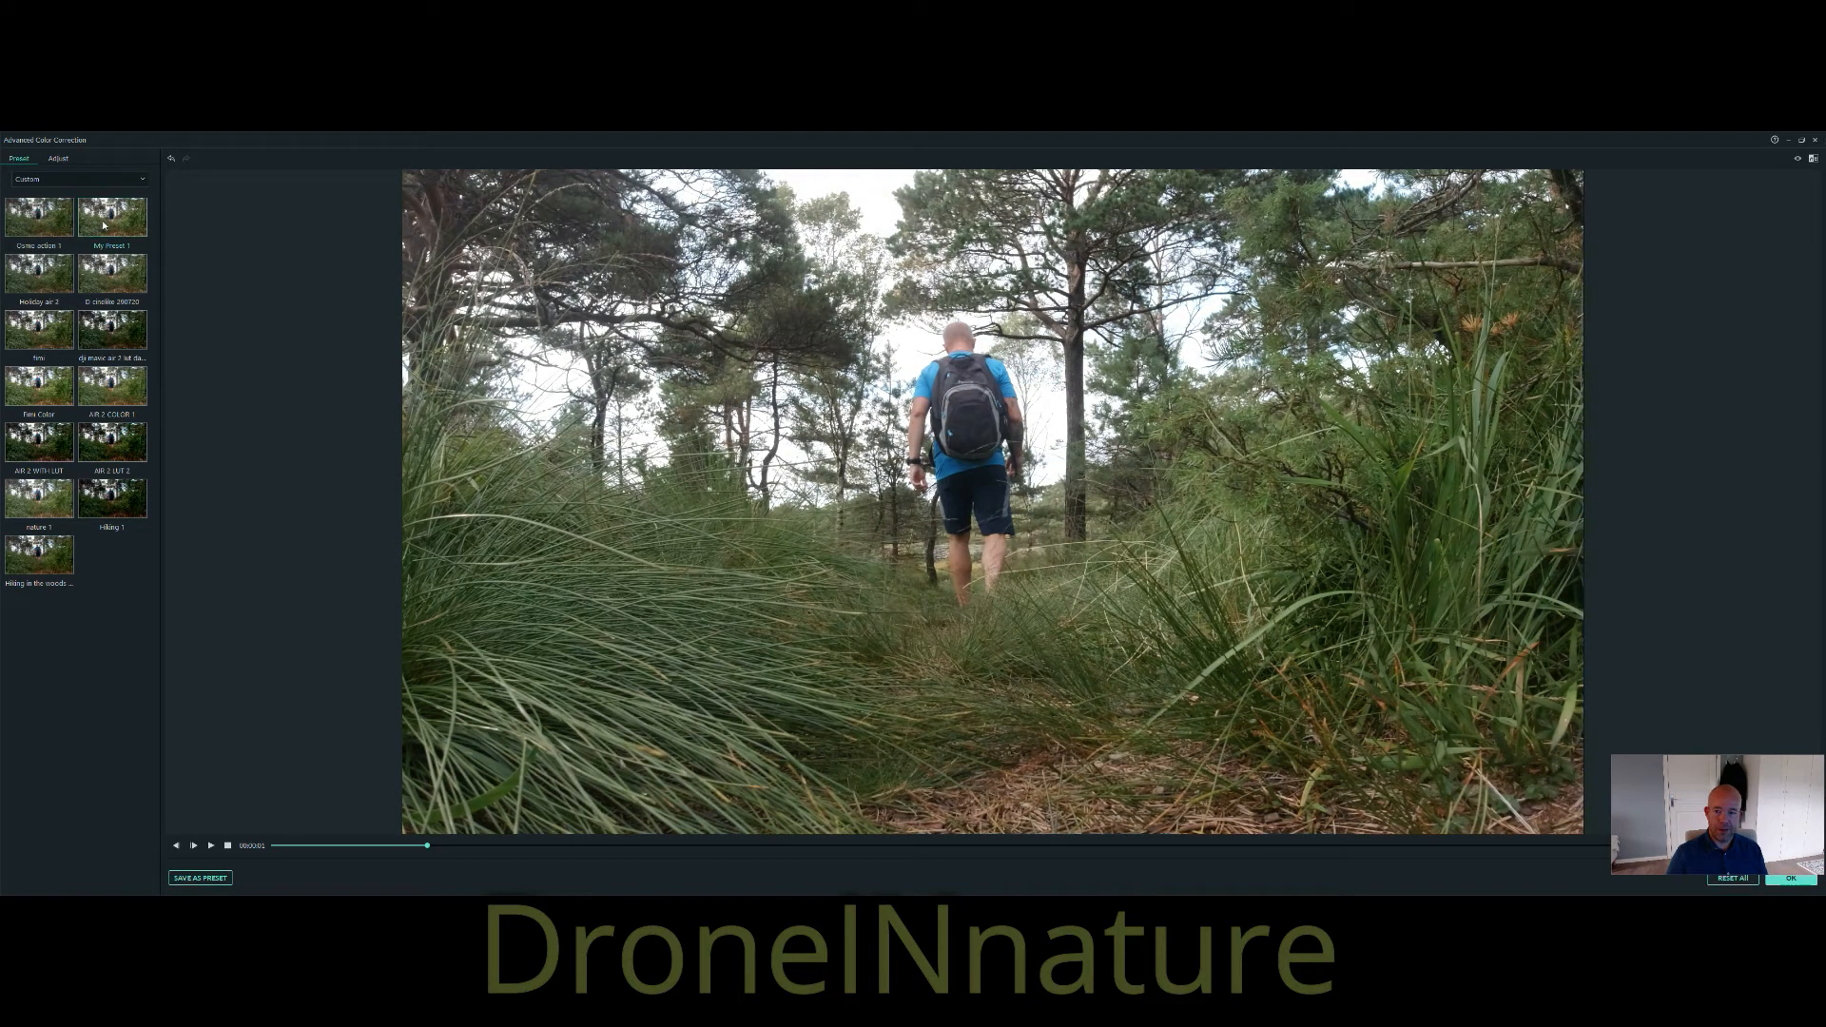
click(39, 561)
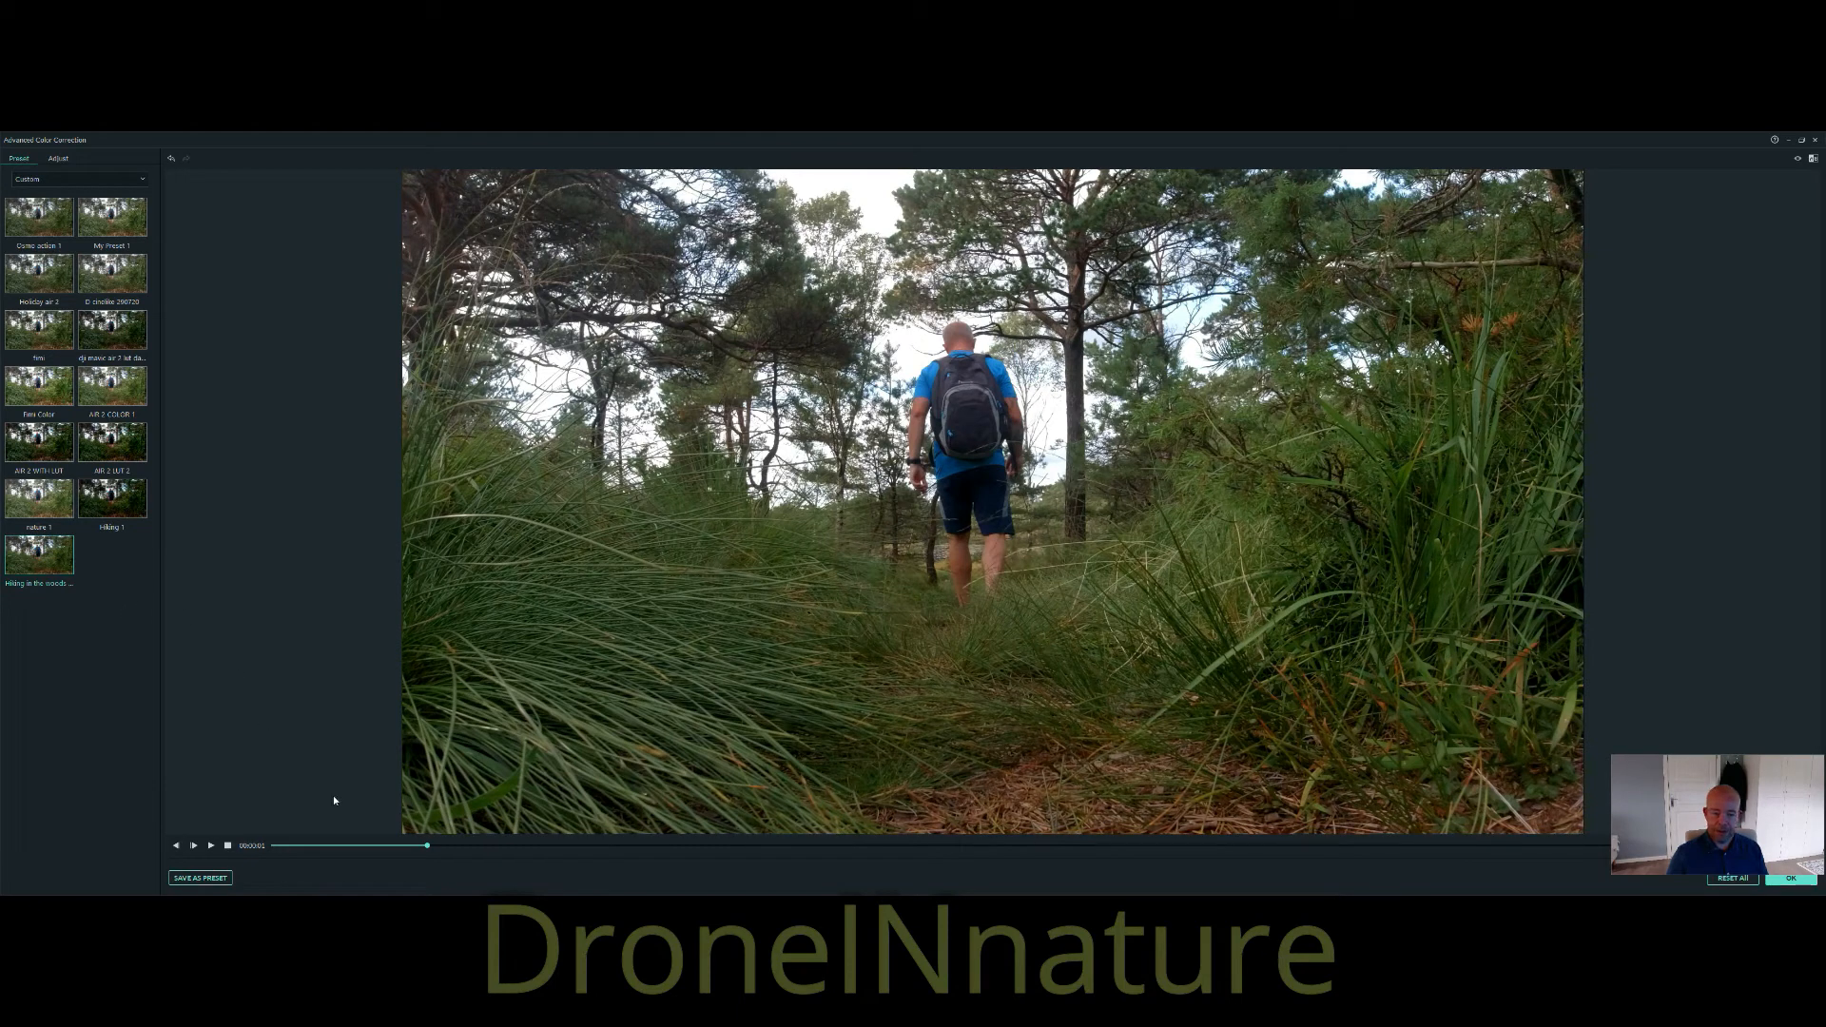
Play more of the second clip with the preset applied and confirm its color correction.
key(space)
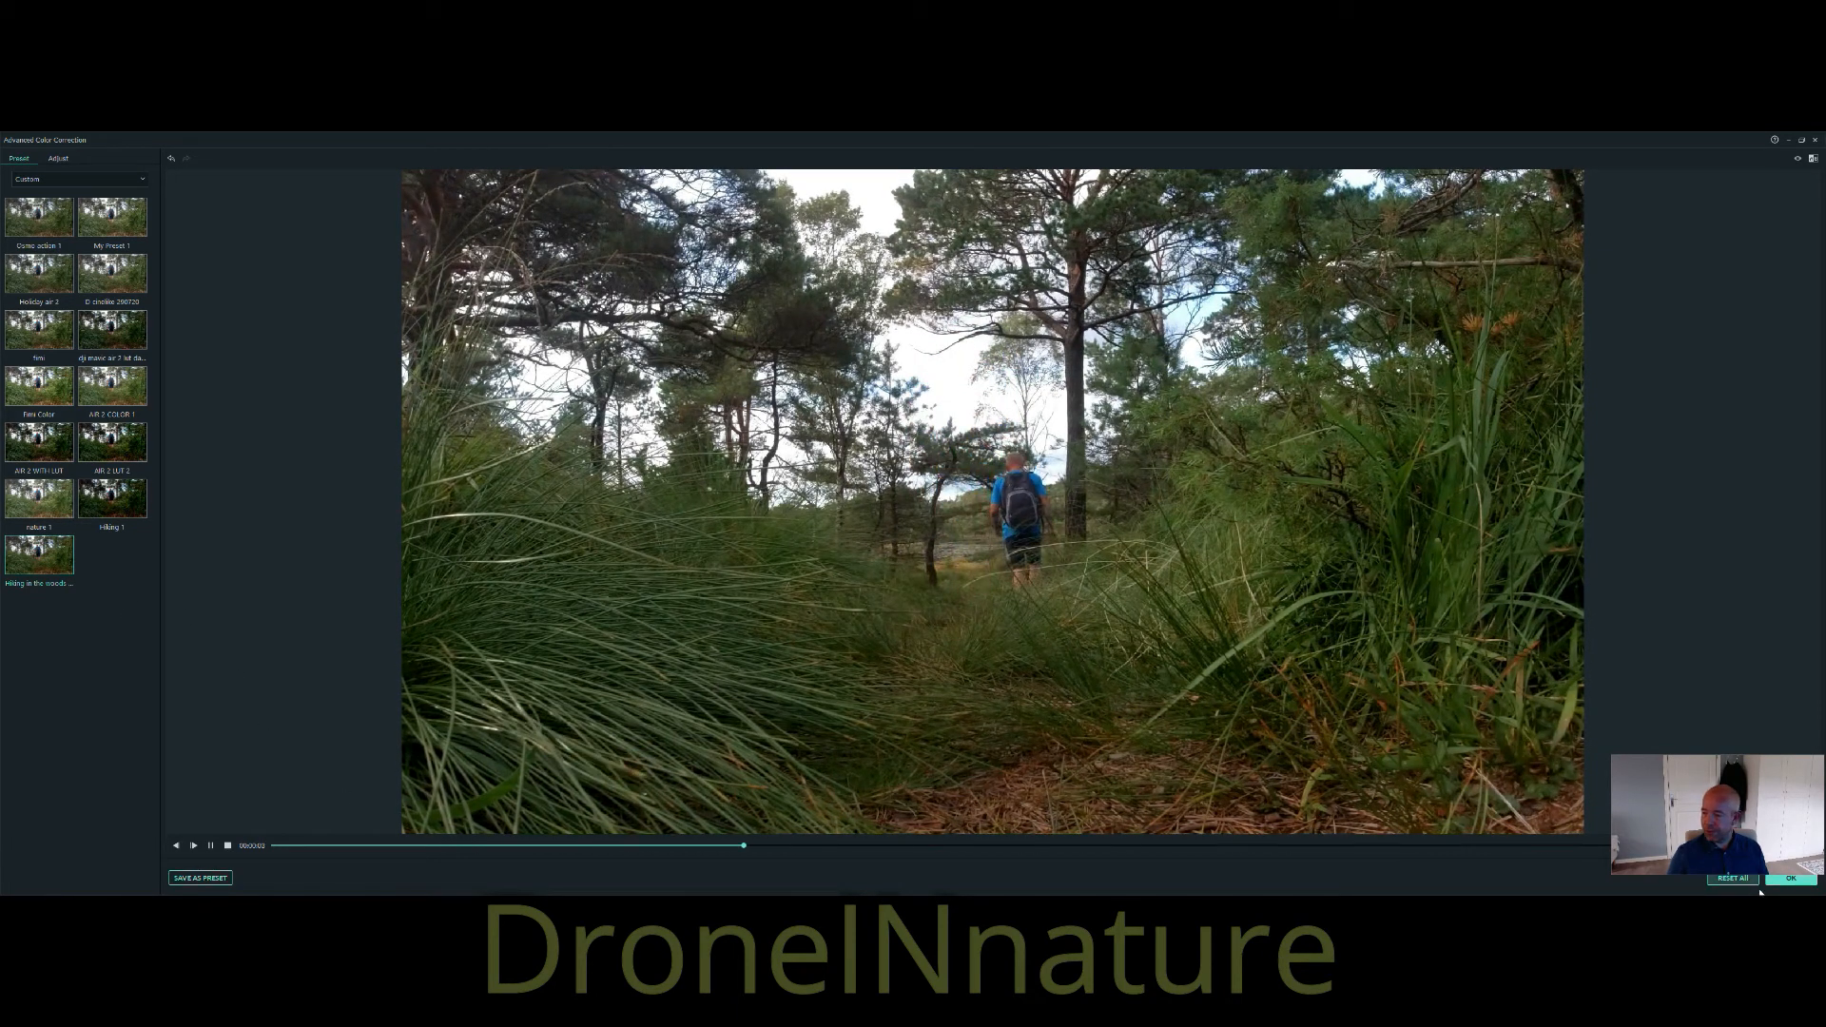
key(space)
click(1792, 881)
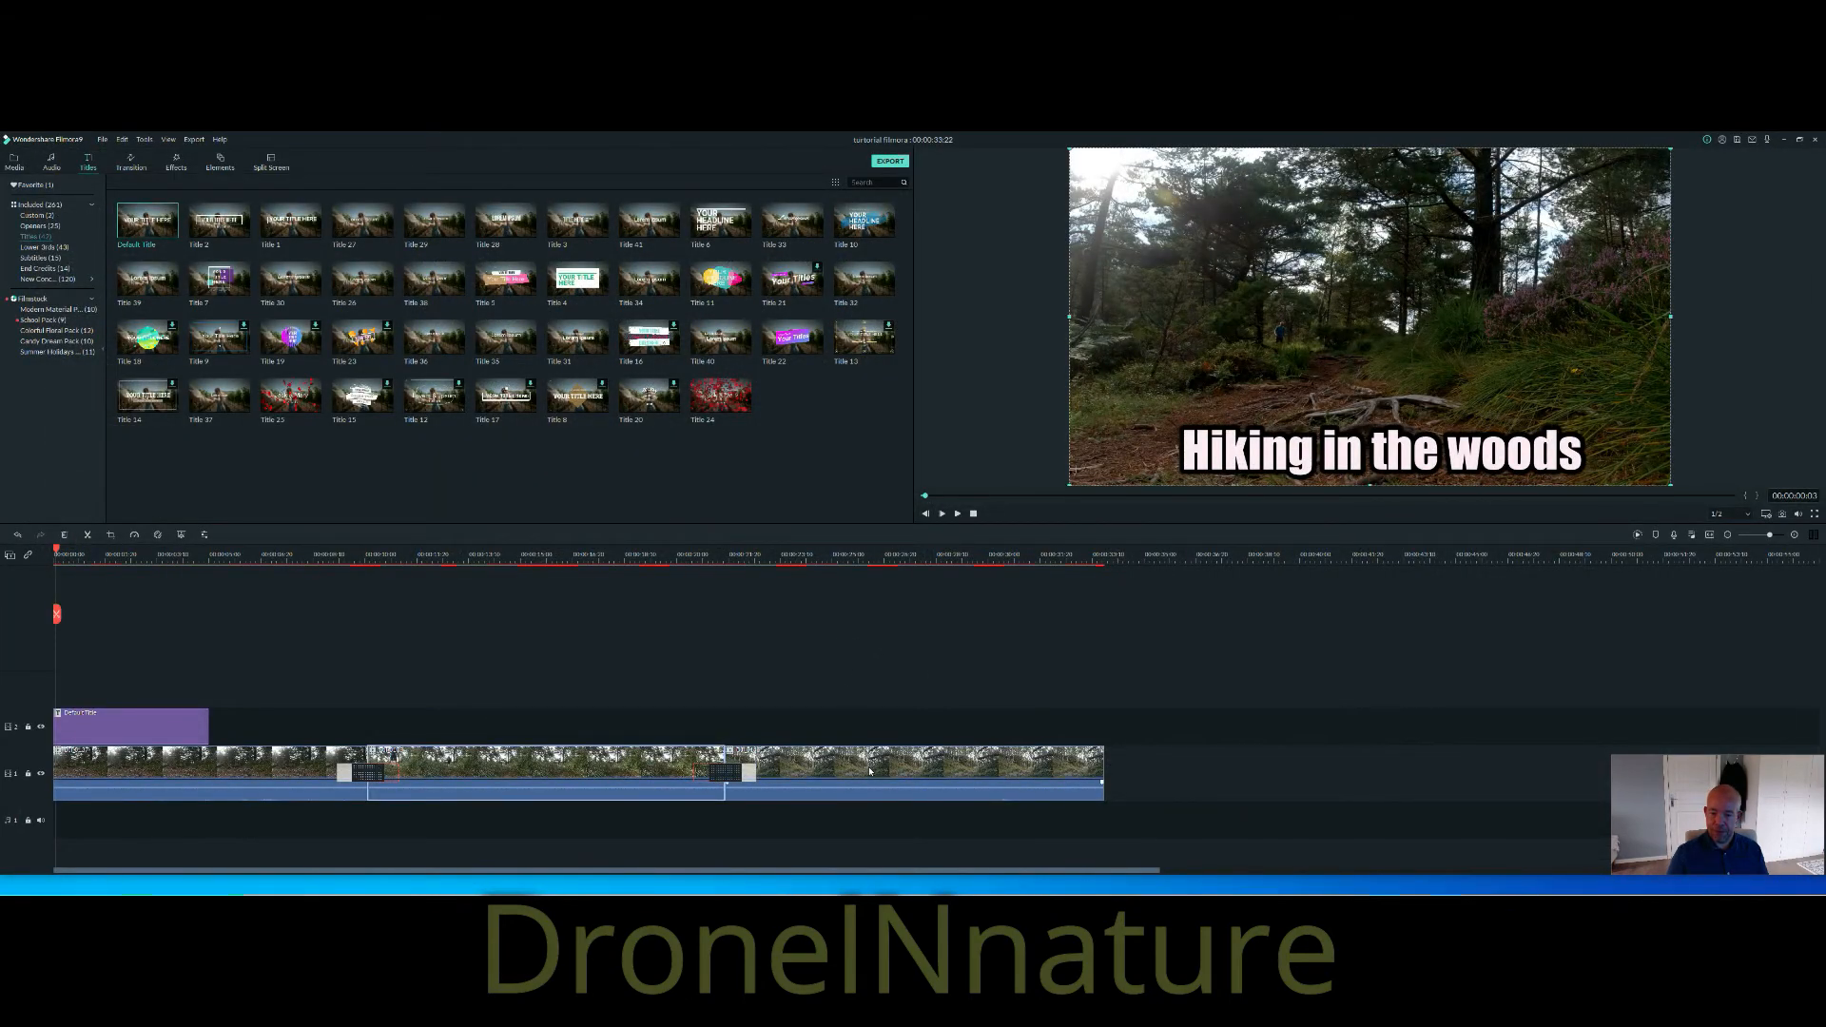
Apply the custom "Hiking in the woods" color preset to the third clip and confirm its color settings.
click(869, 770)
double_click(869, 770)
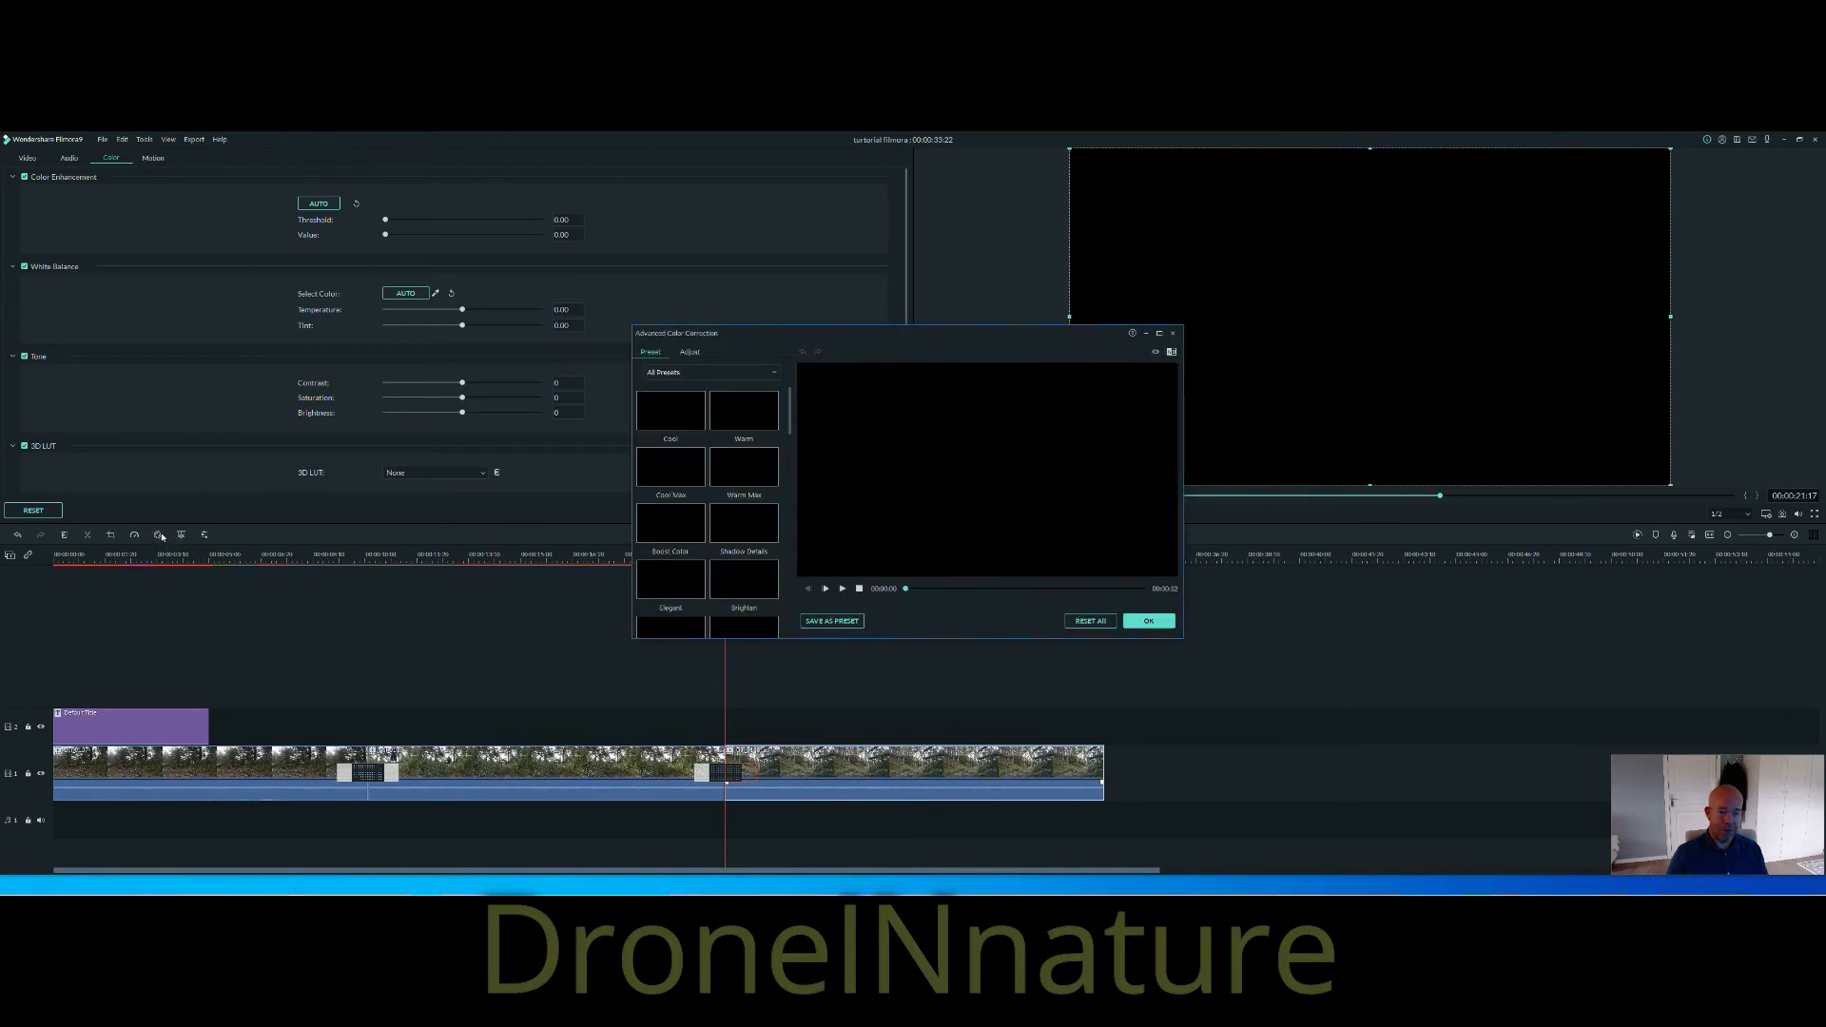
click(735, 371)
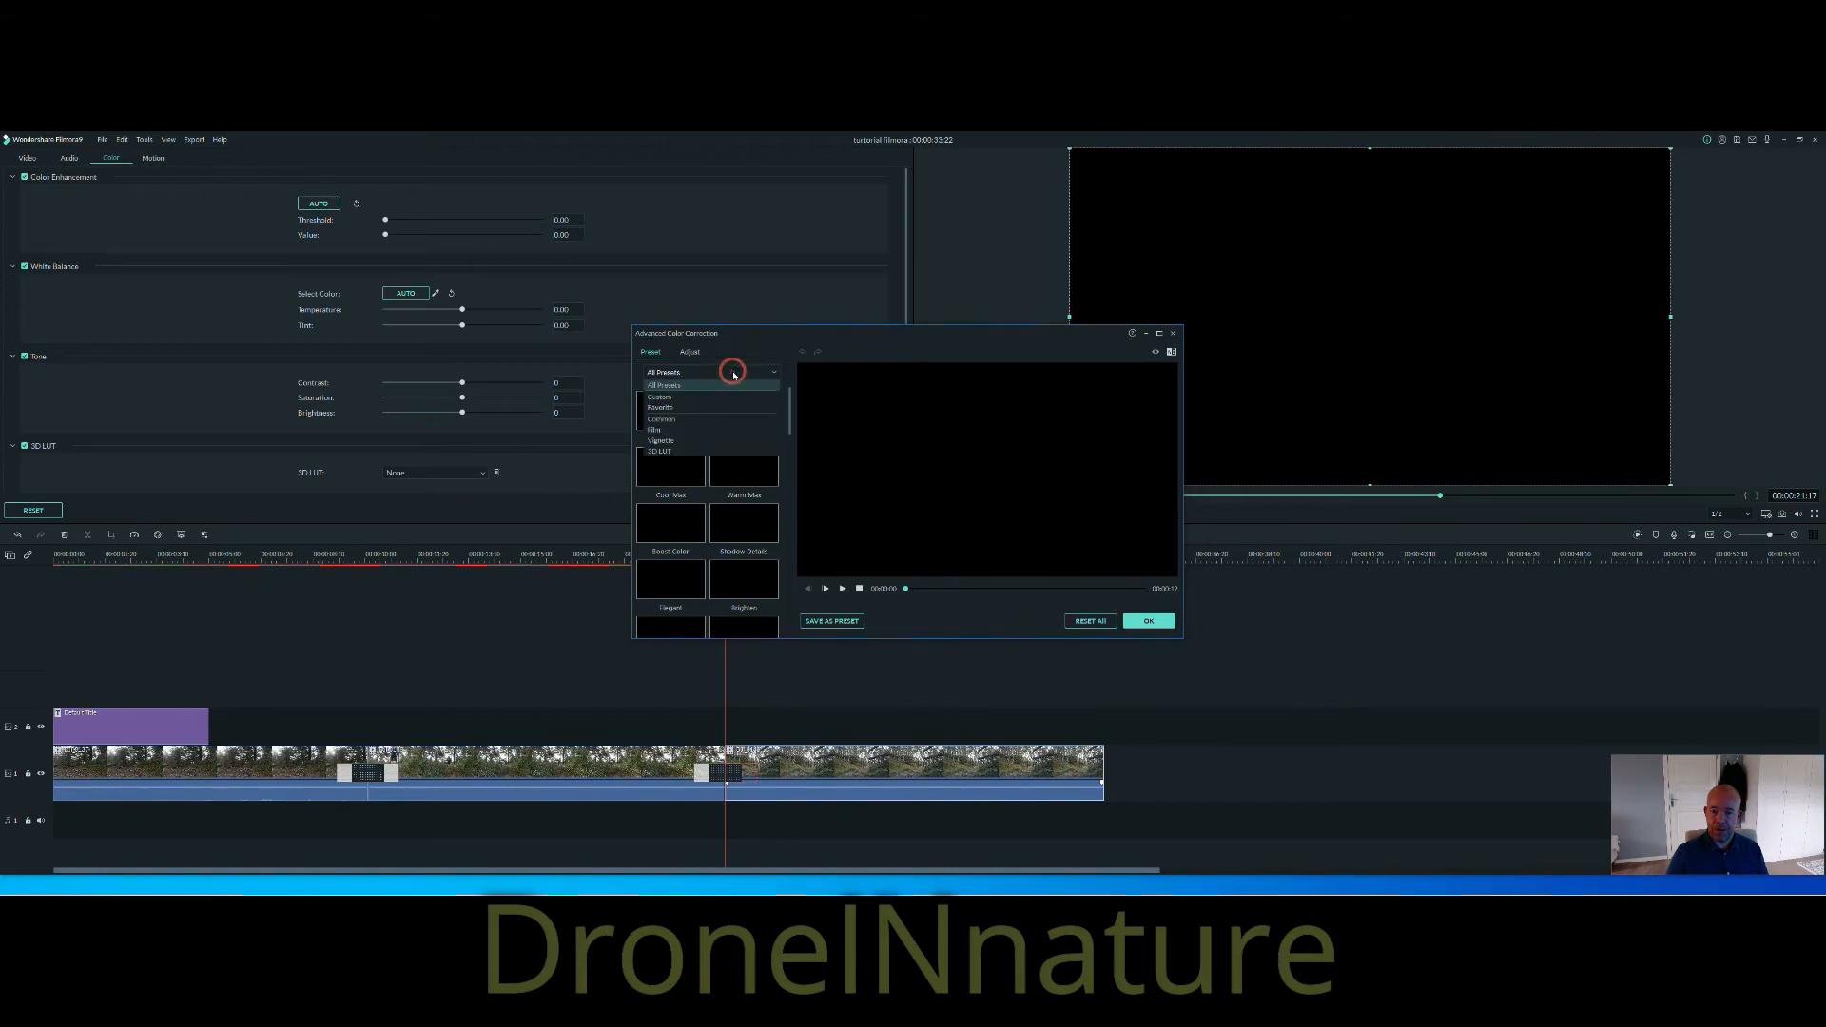
click(659, 396)
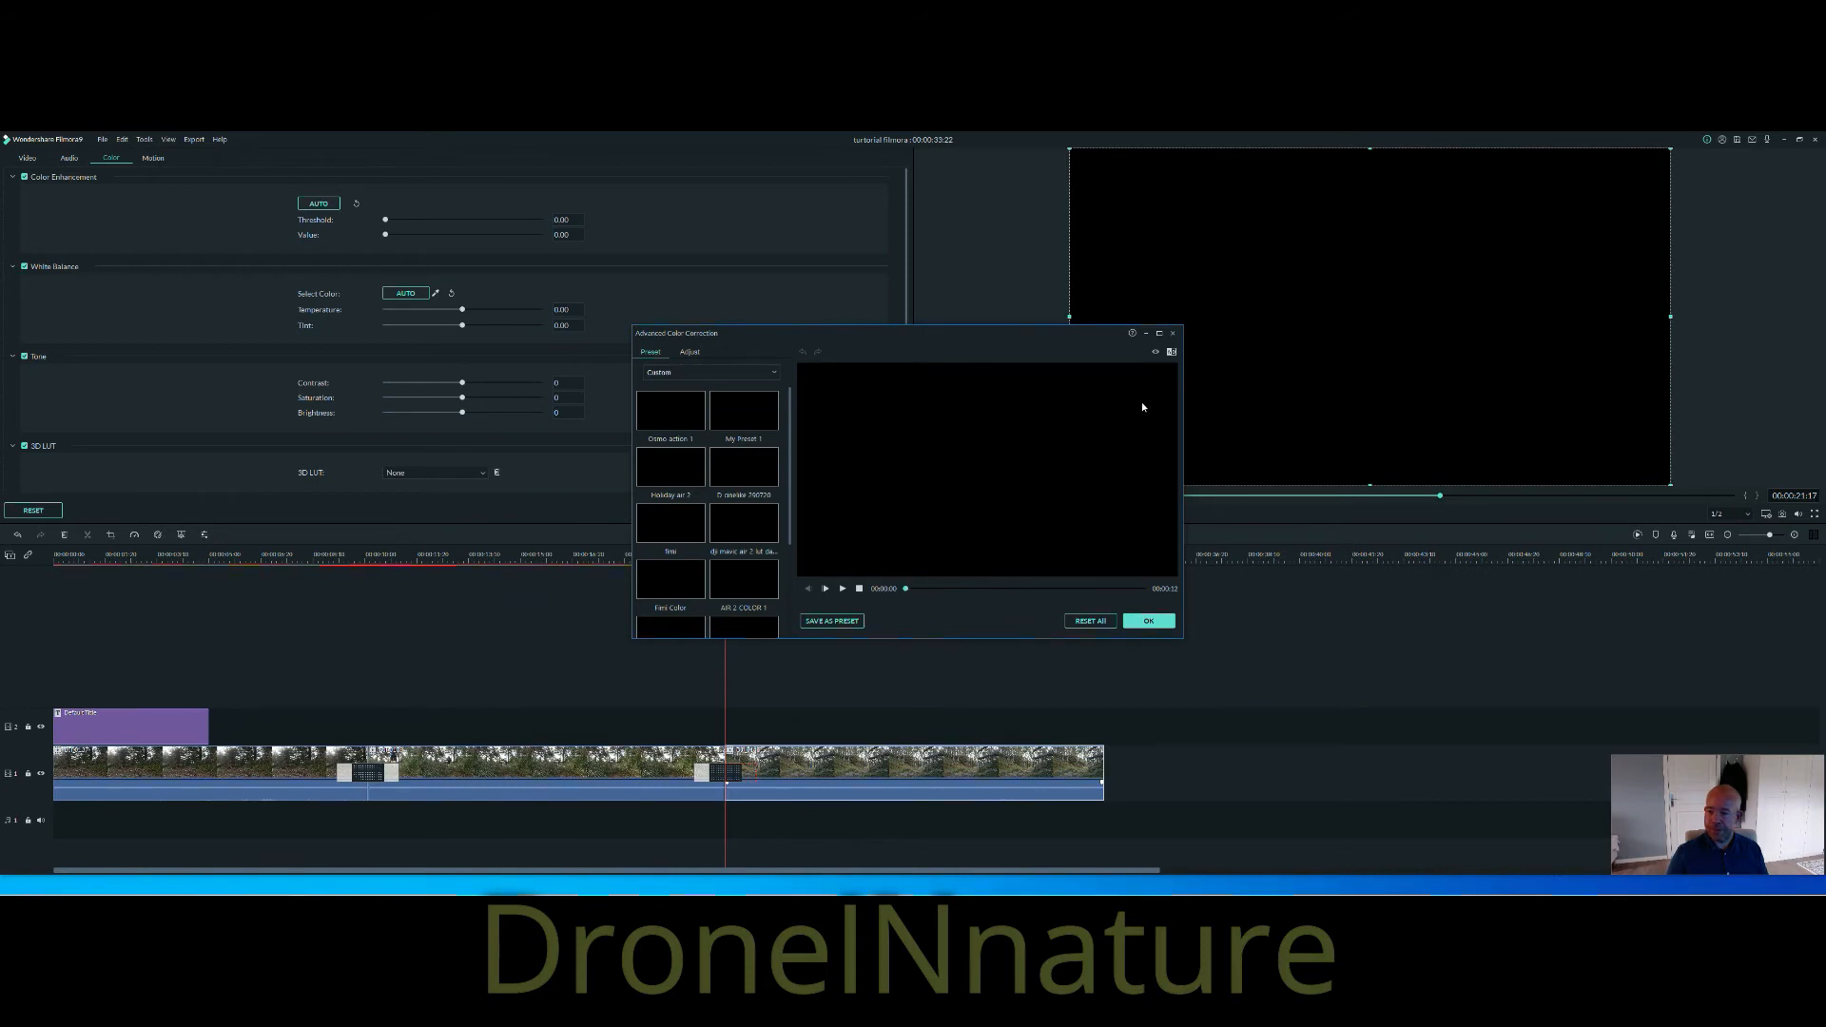
click(843, 588)
click(843, 590)
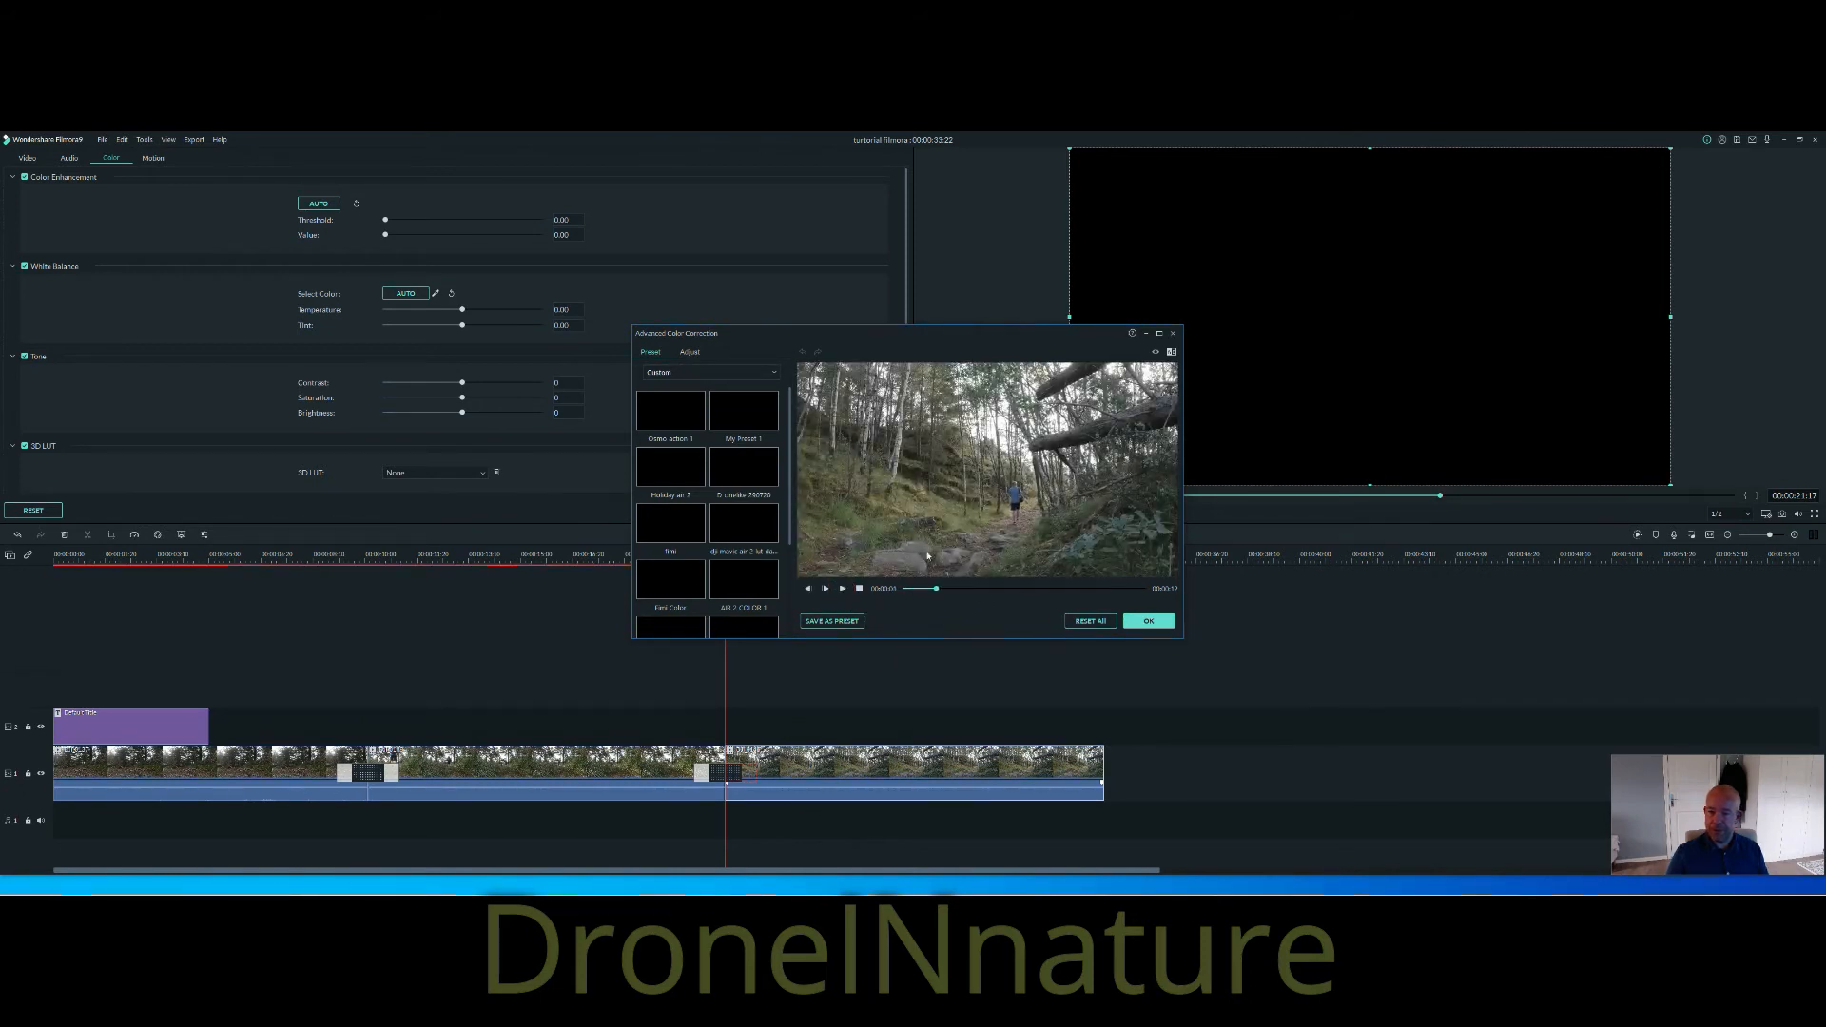
click(1158, 334)
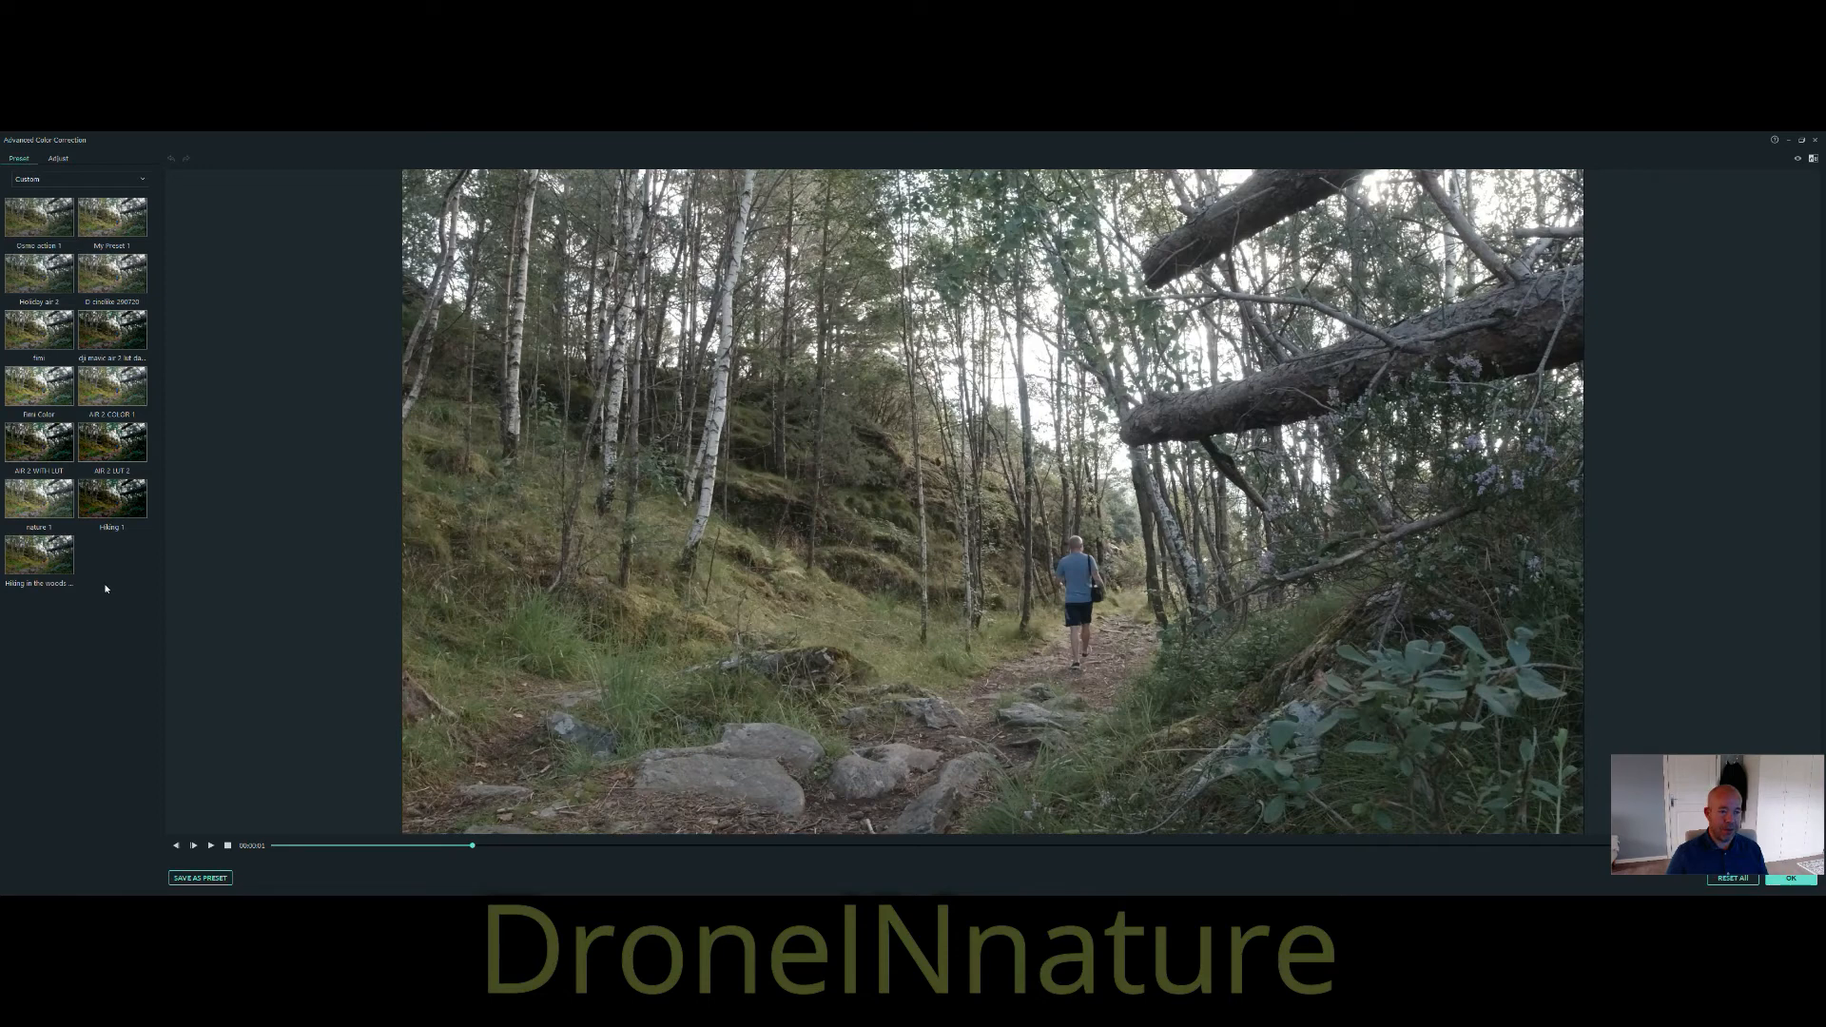
click(33, 561)
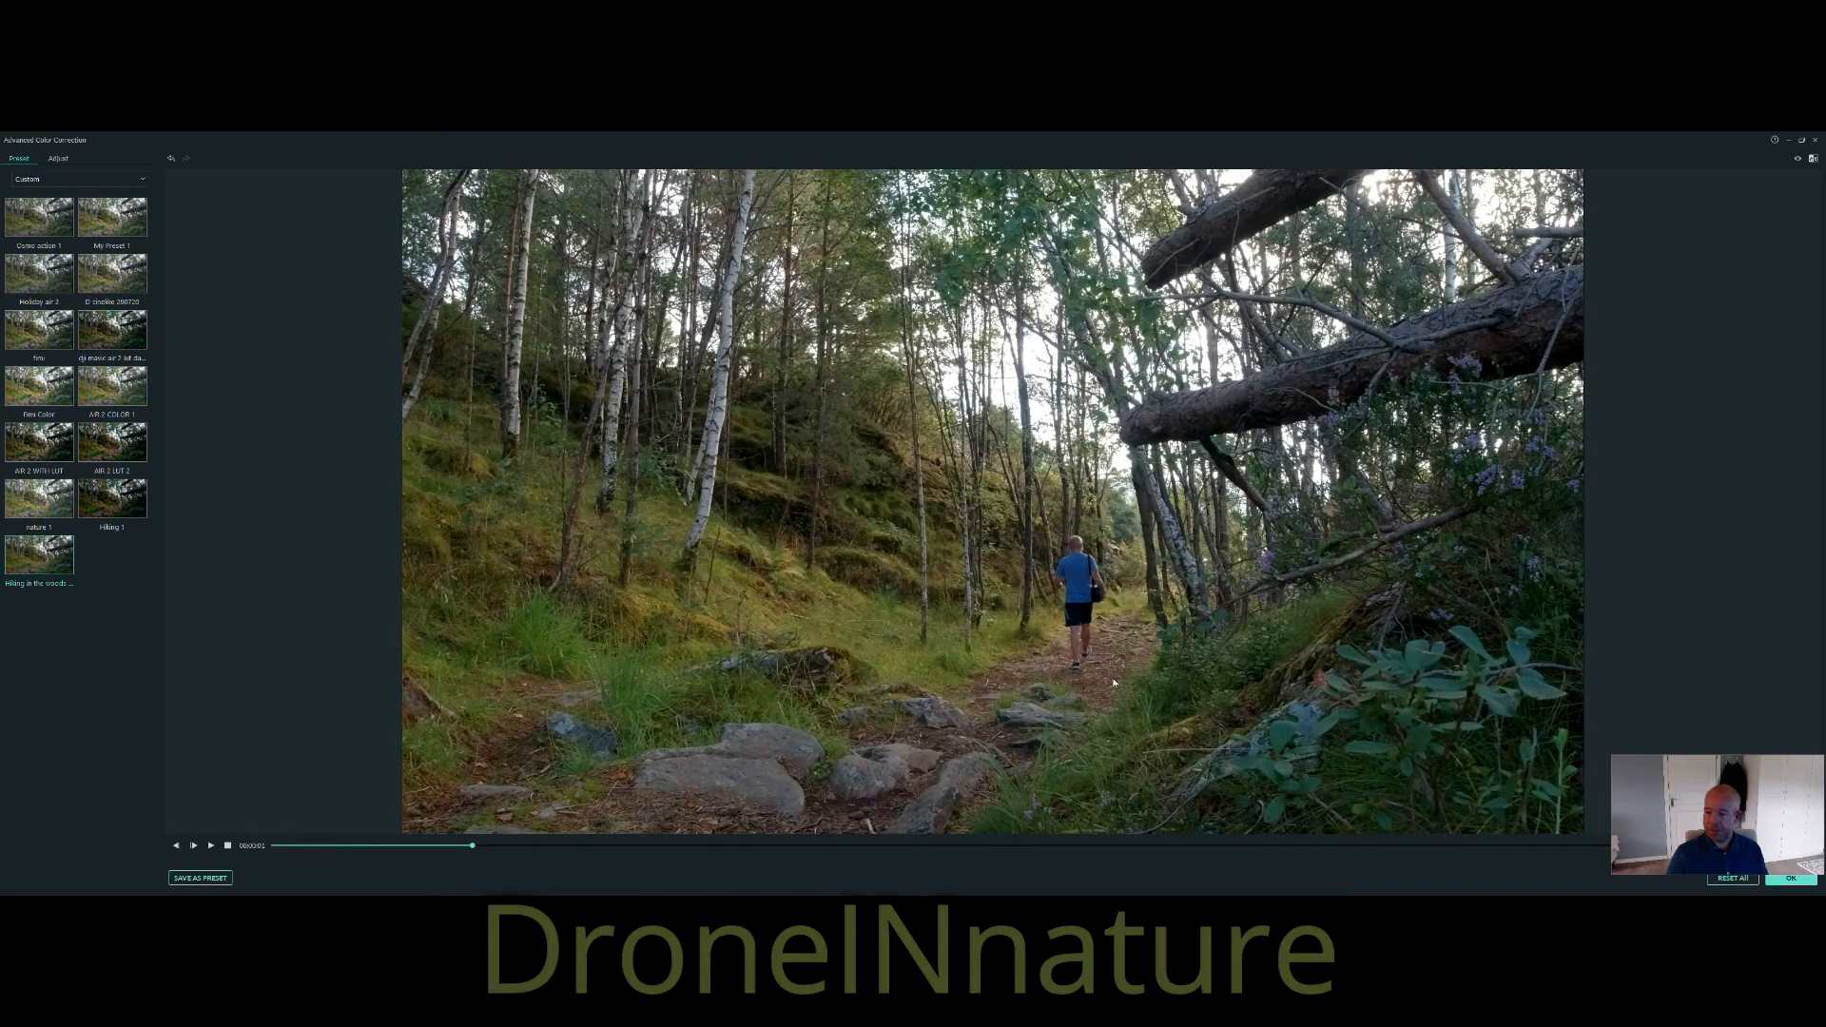
click(1791, 877)
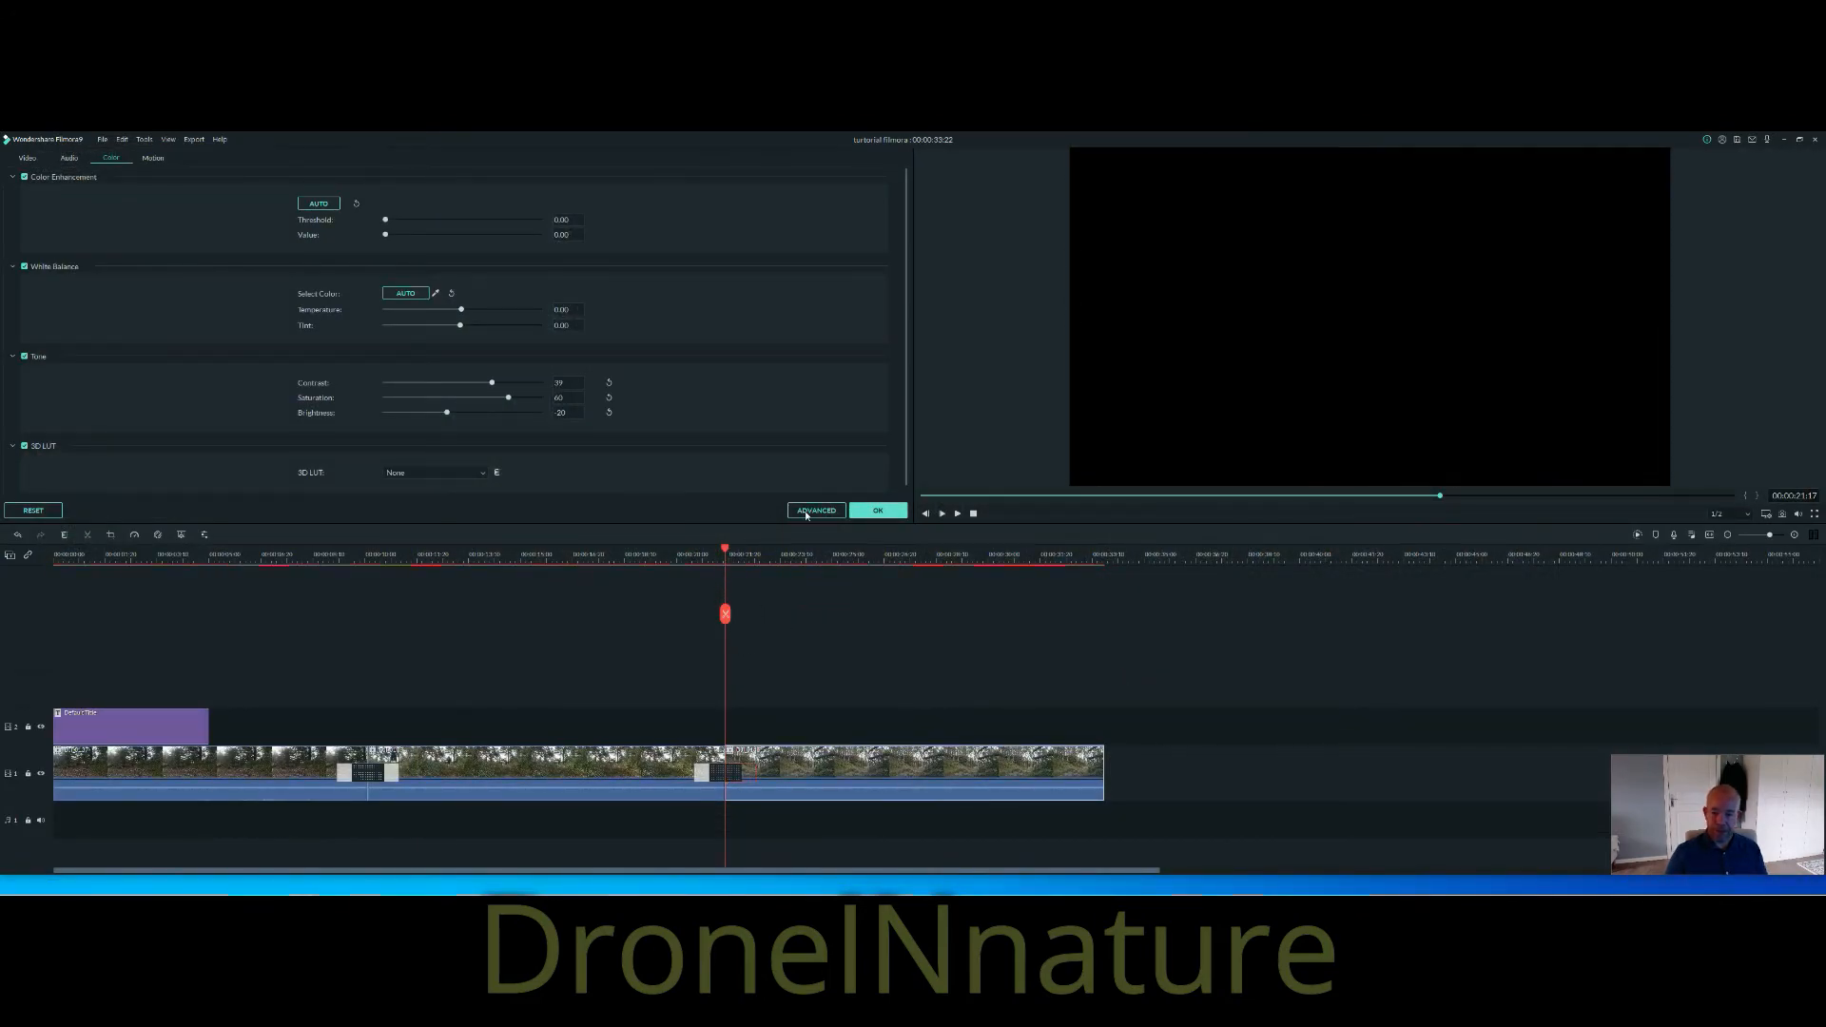
click(878, 511)
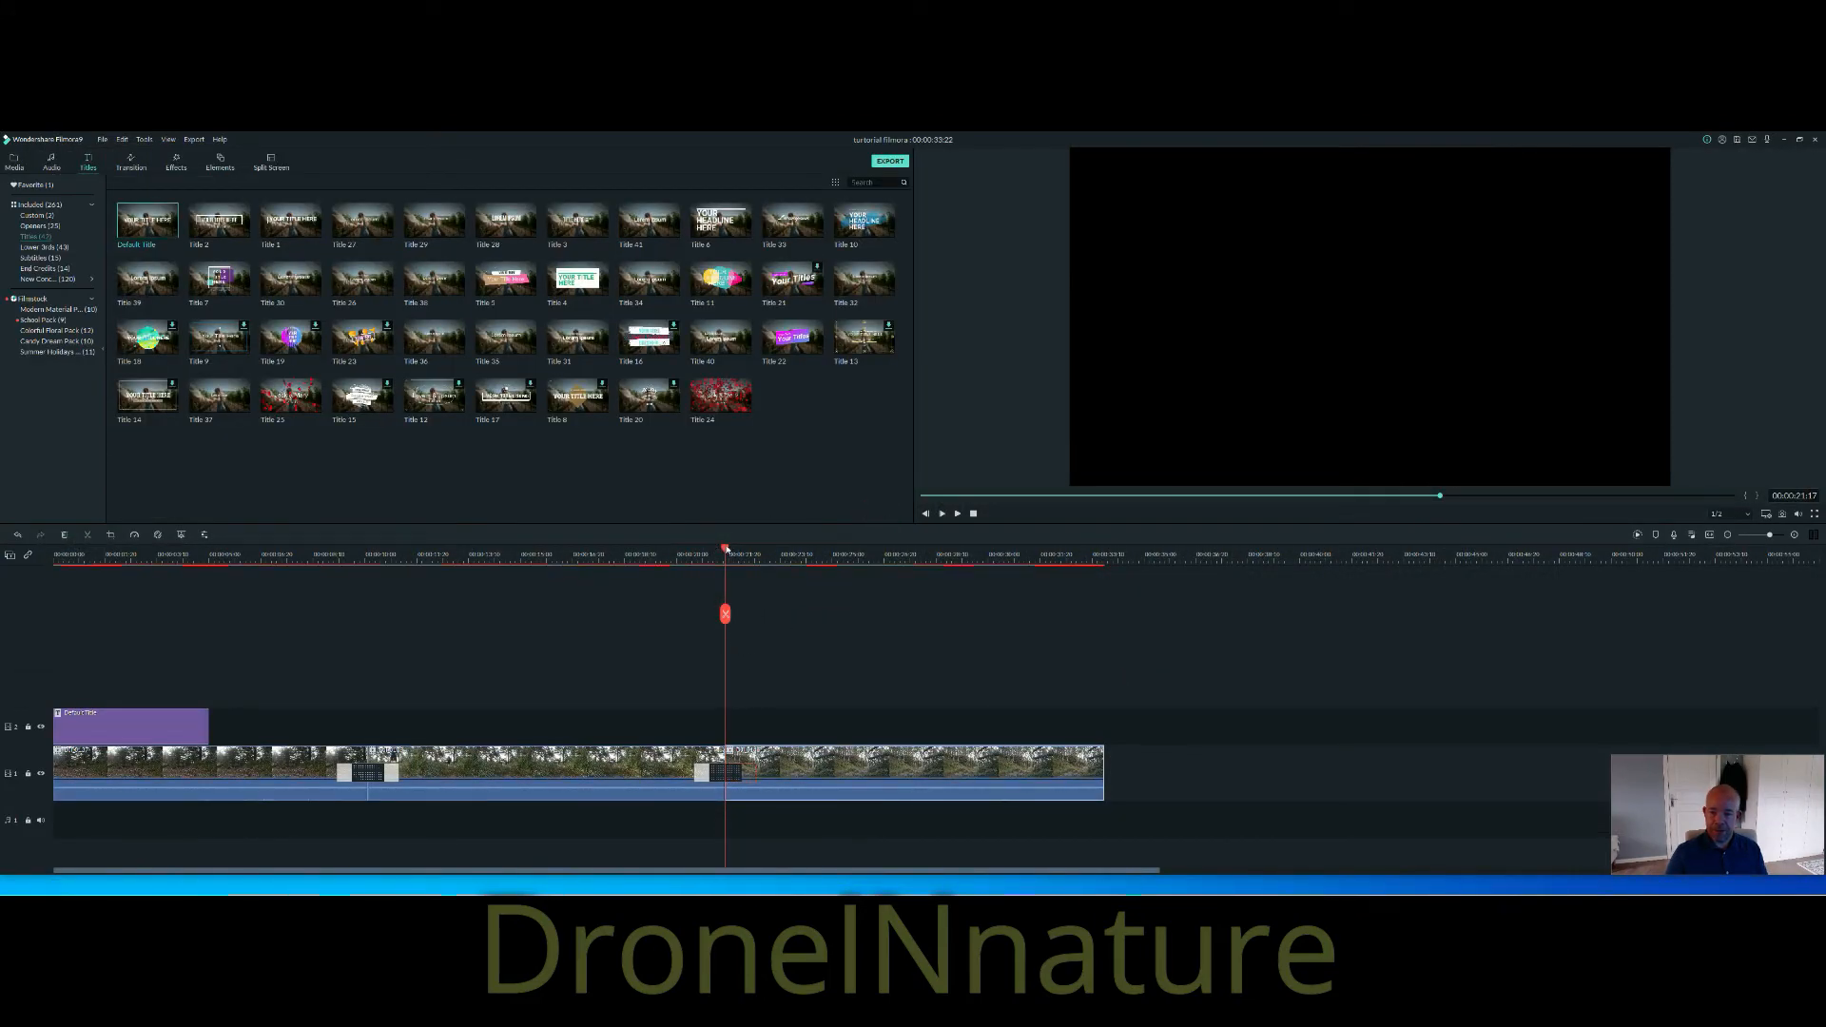
Play the timeline from the beginning through the first transition to review the corrected clips, and return the playhead to the start.
drag(727, 548, 27, 544)
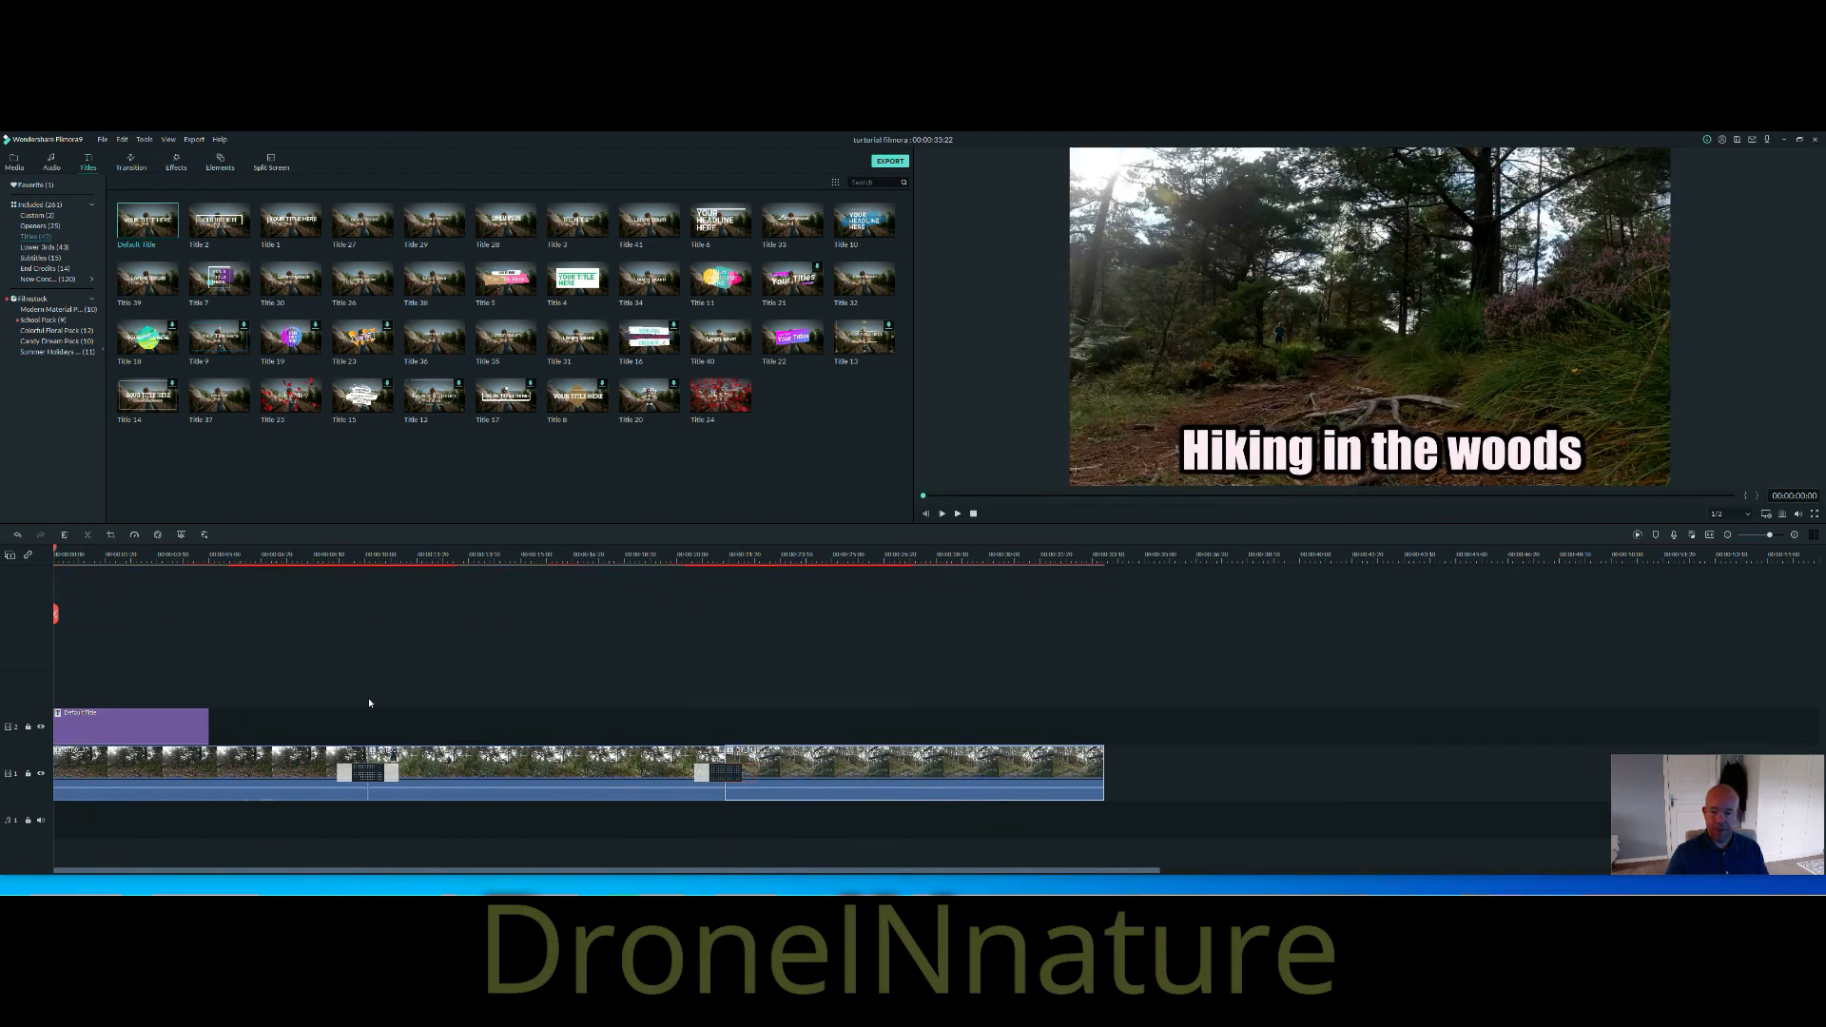
key(space)
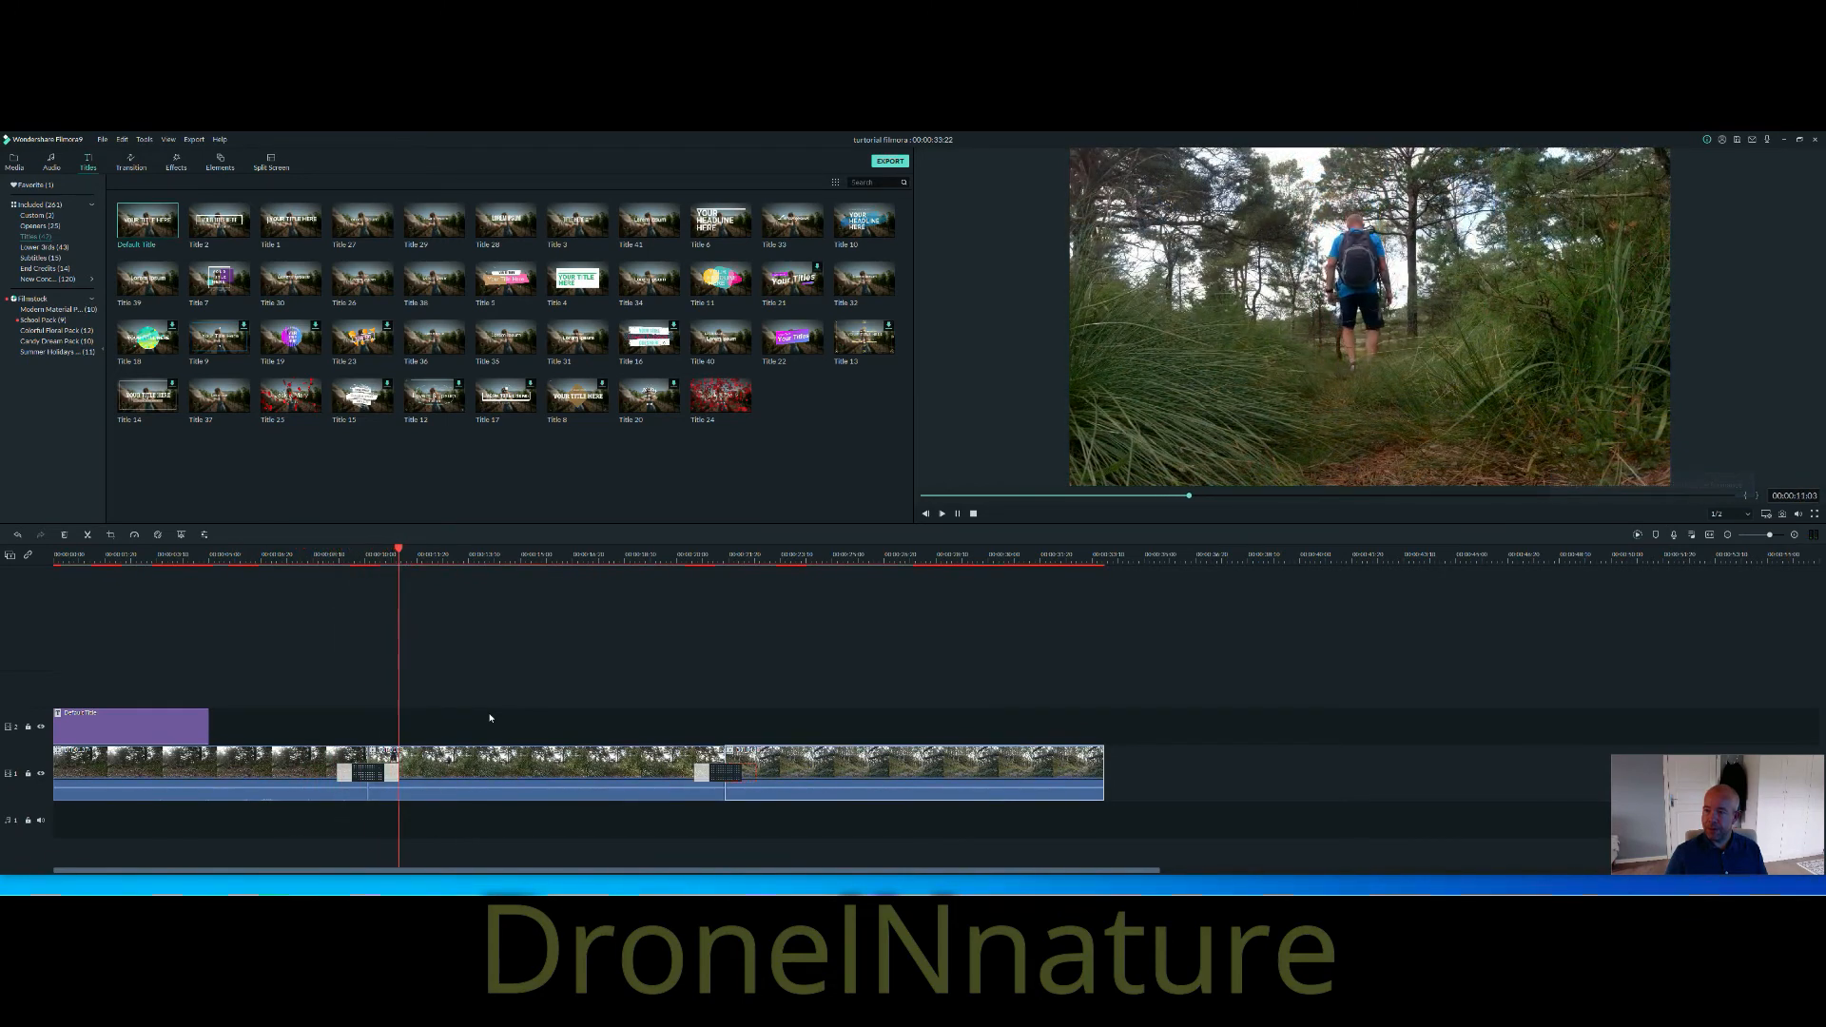
key(space)
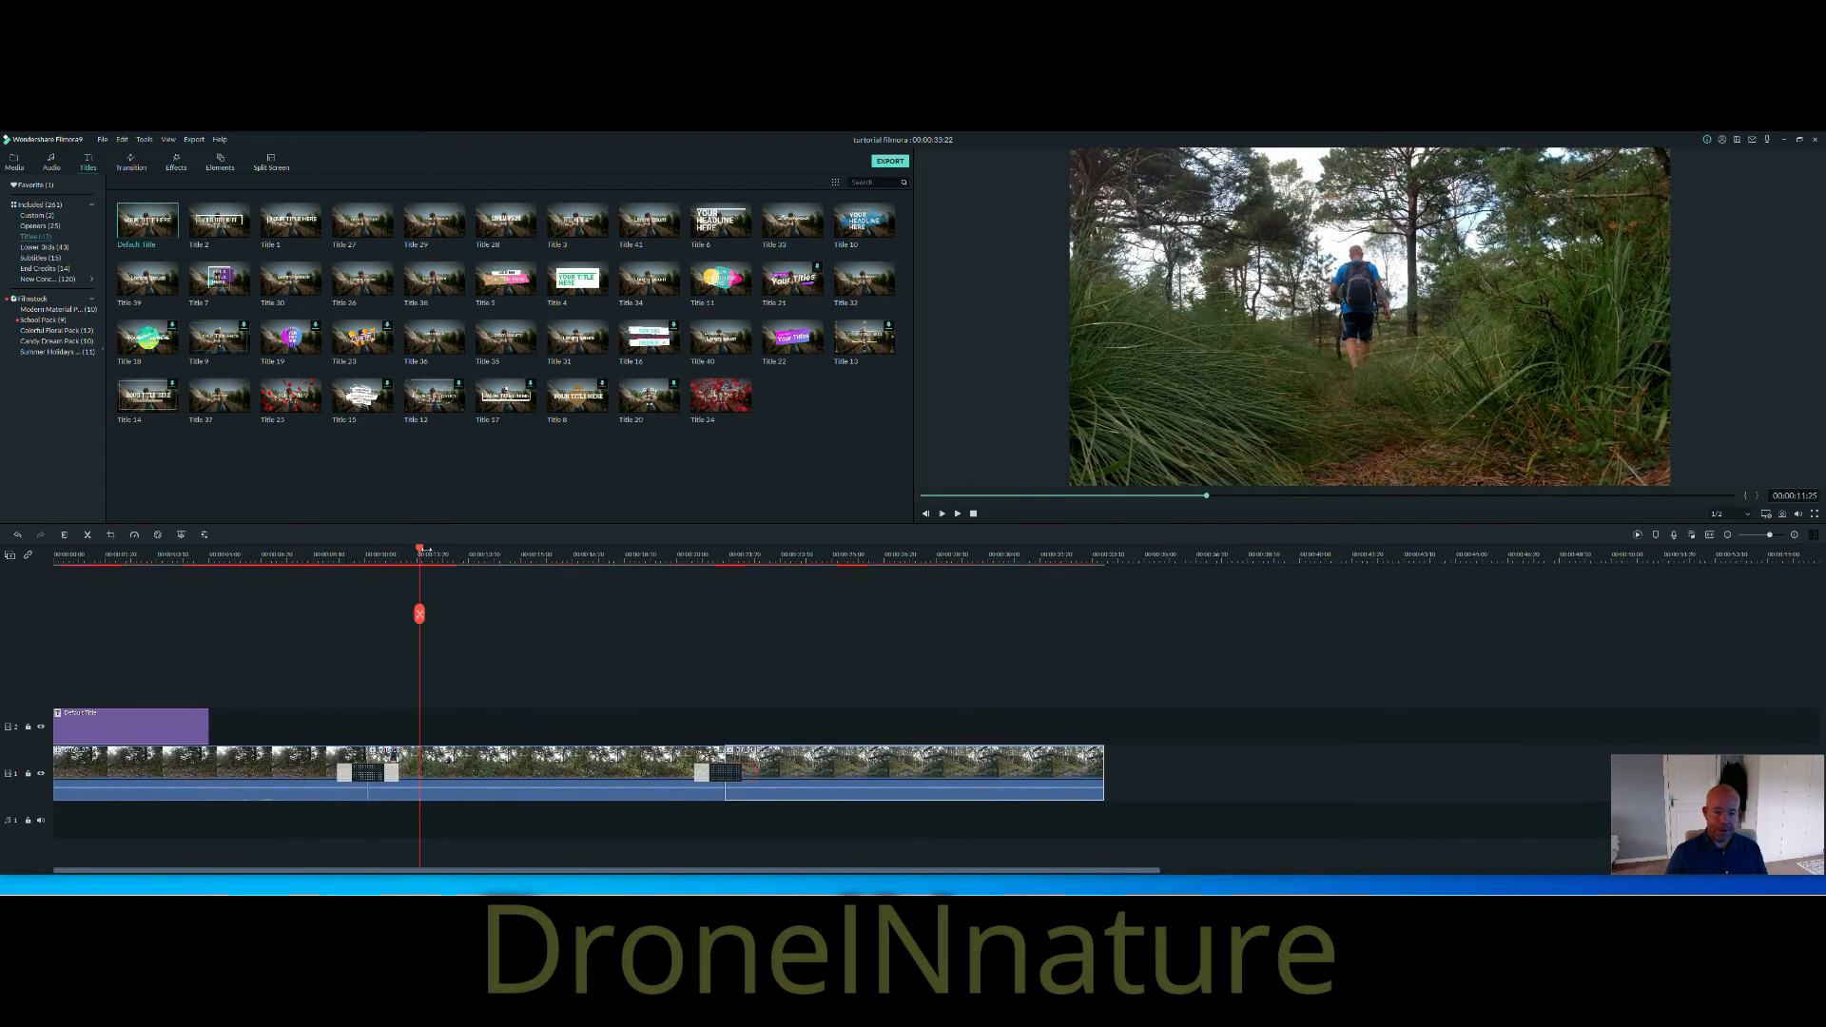
drag(420, 554, 27, 553)
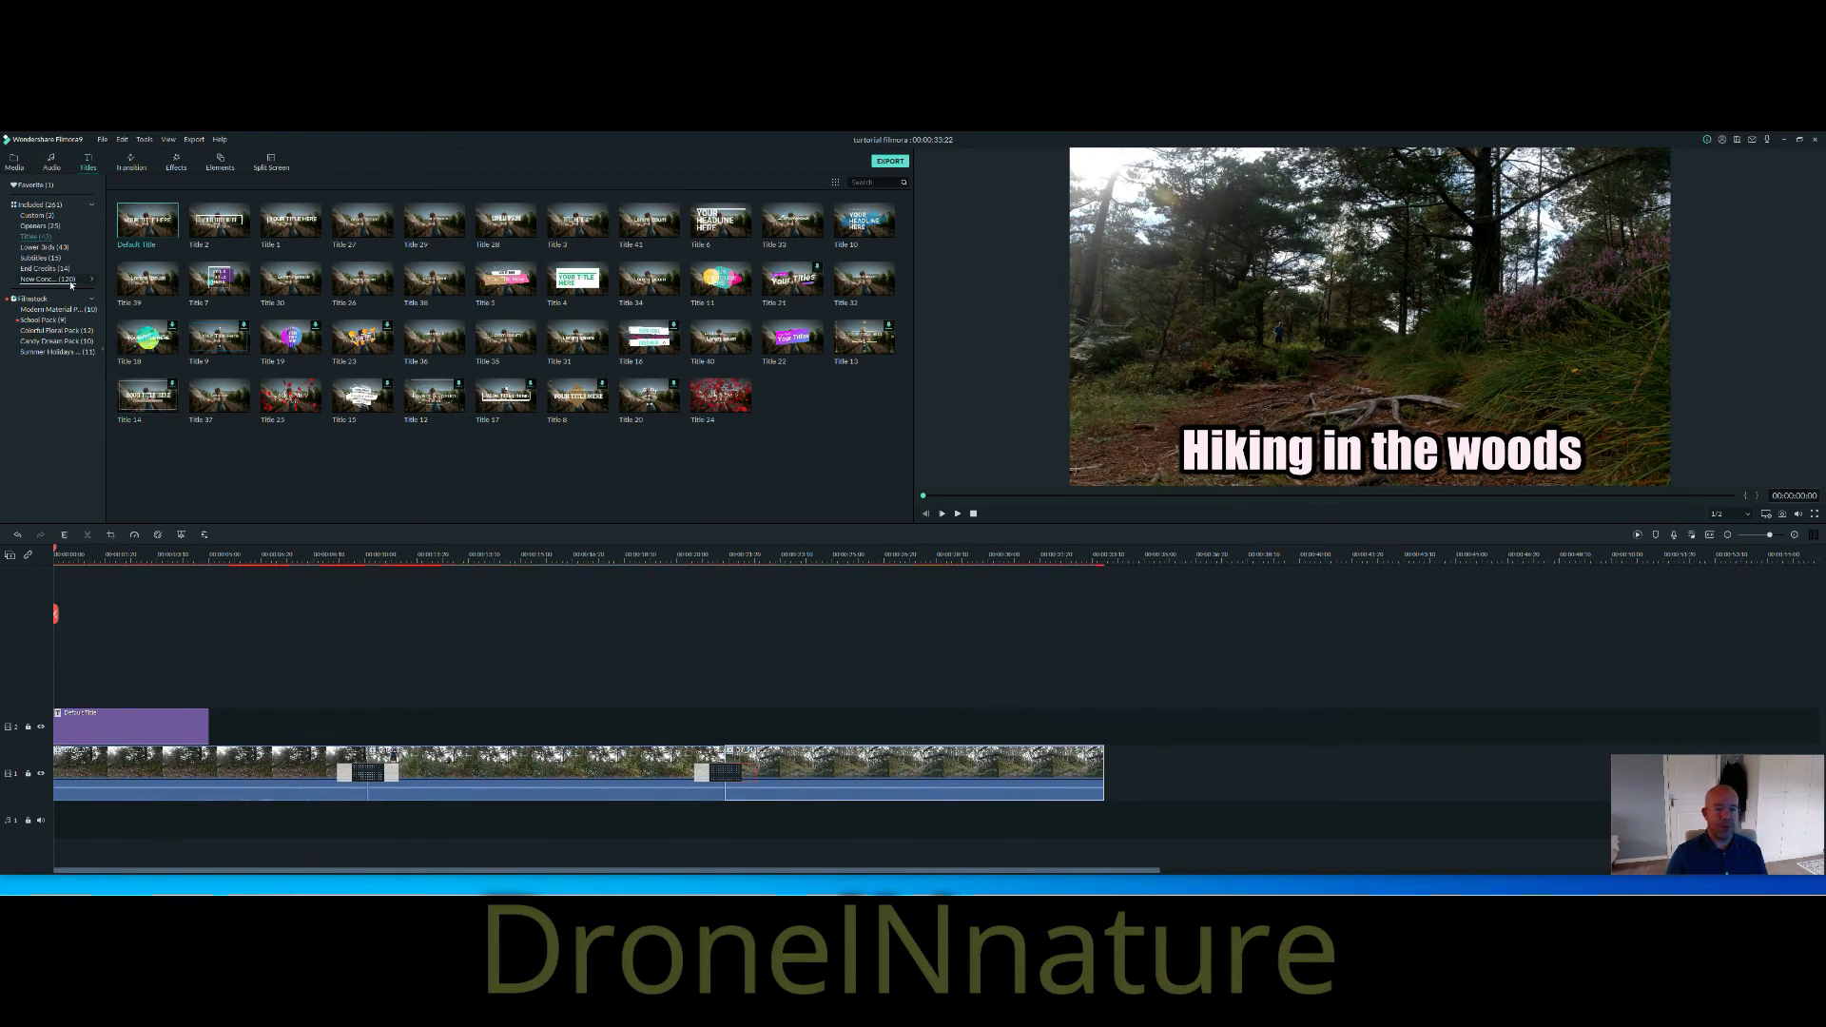
Browse all the included audio and preview the "Drift" track, skipping ahead to about 1:29.
click(52, 164)
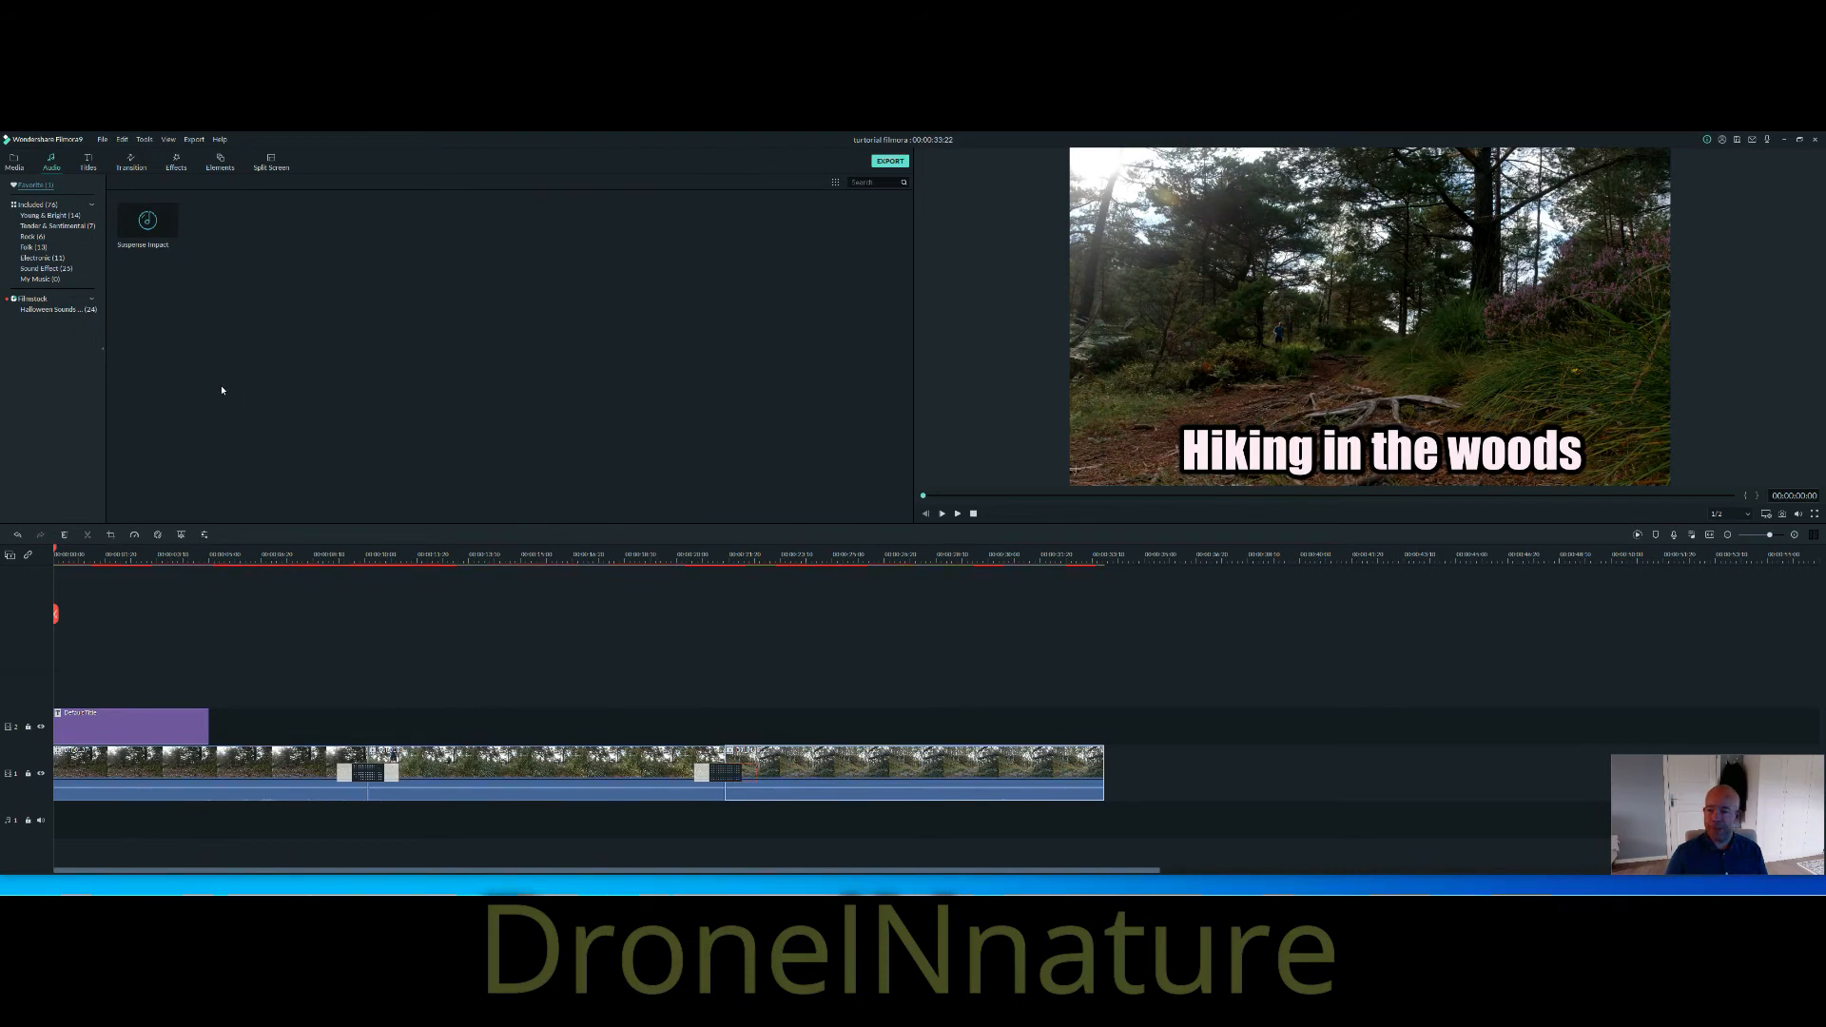
click(38, 216)
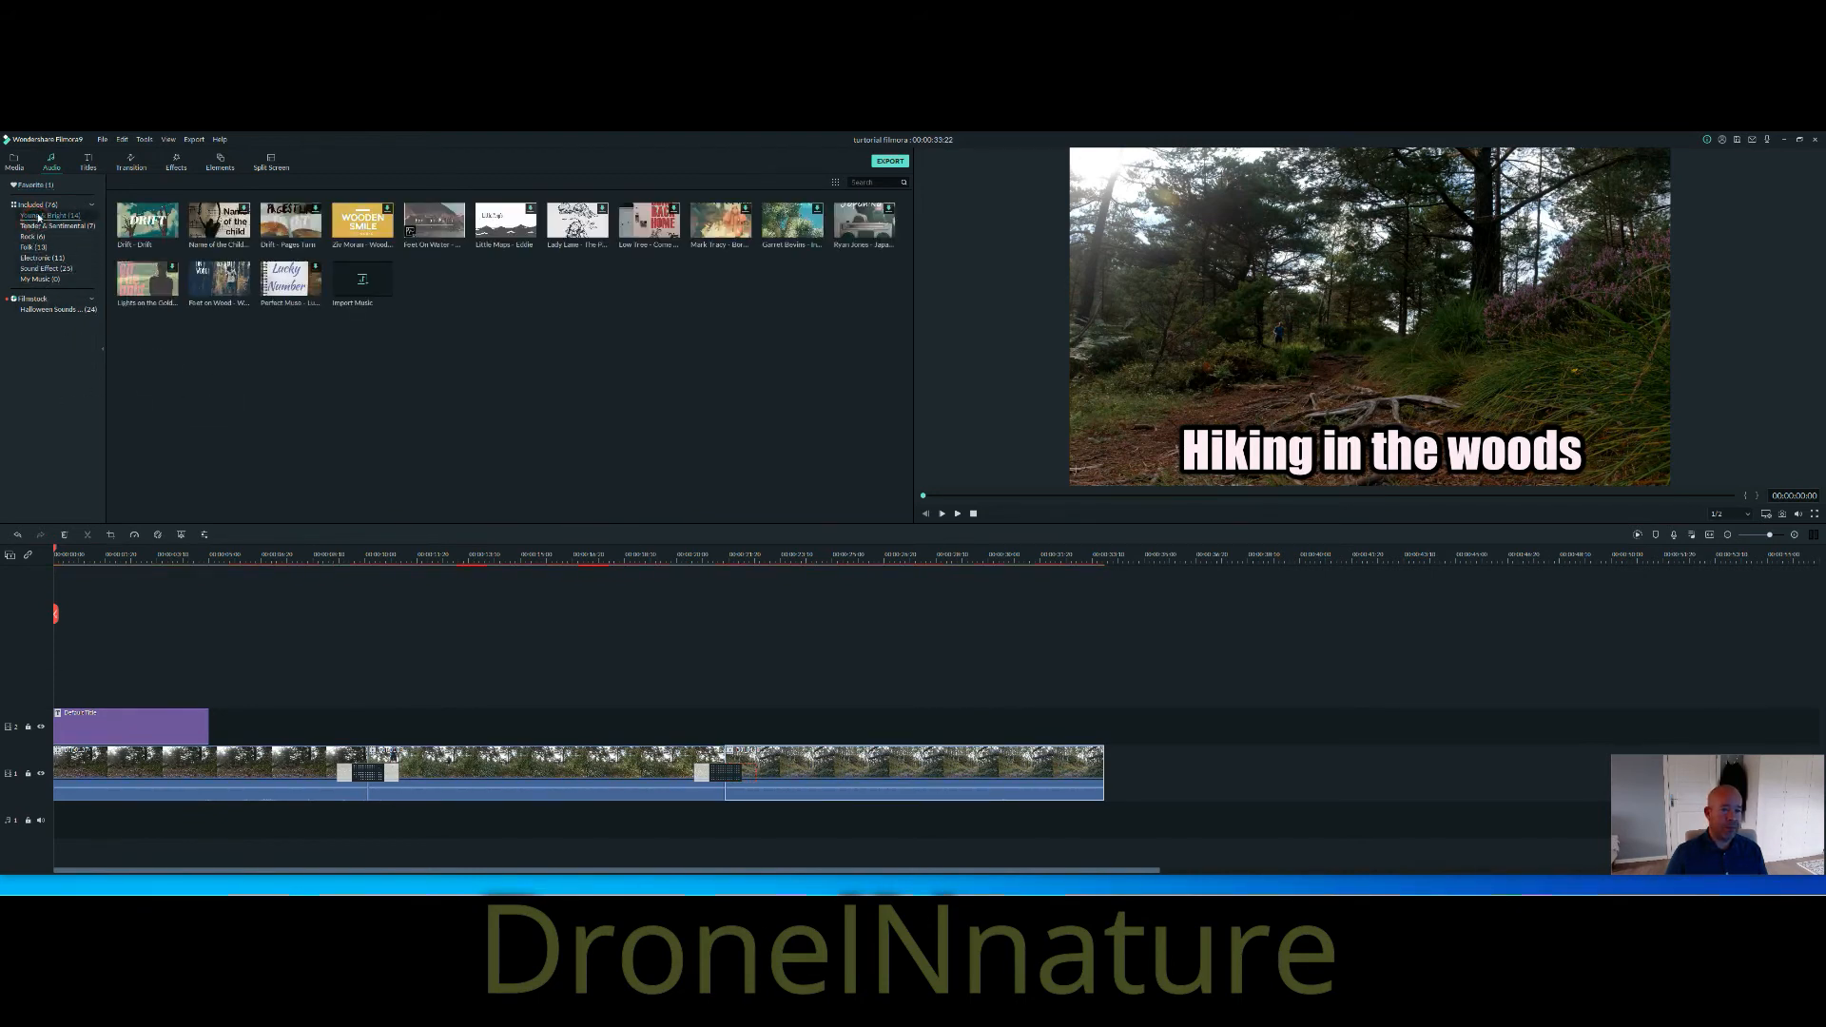
click(34, 205)
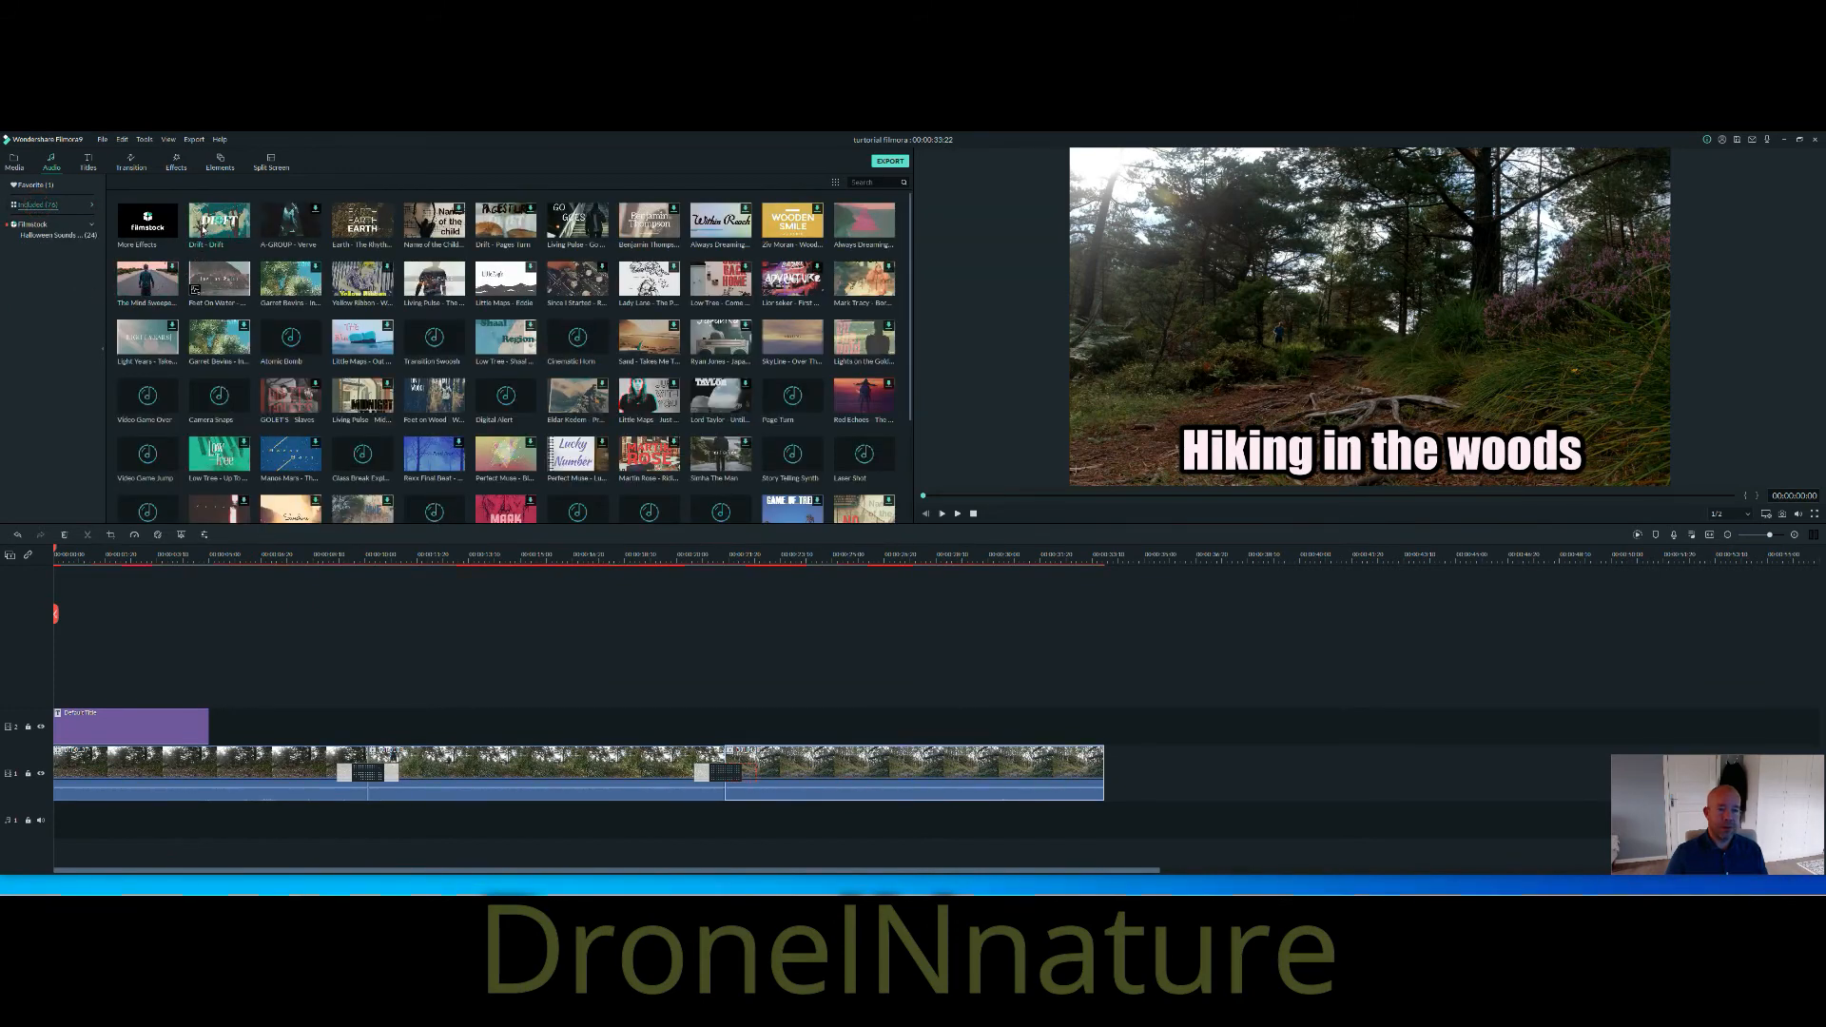
double_click(203, 229)
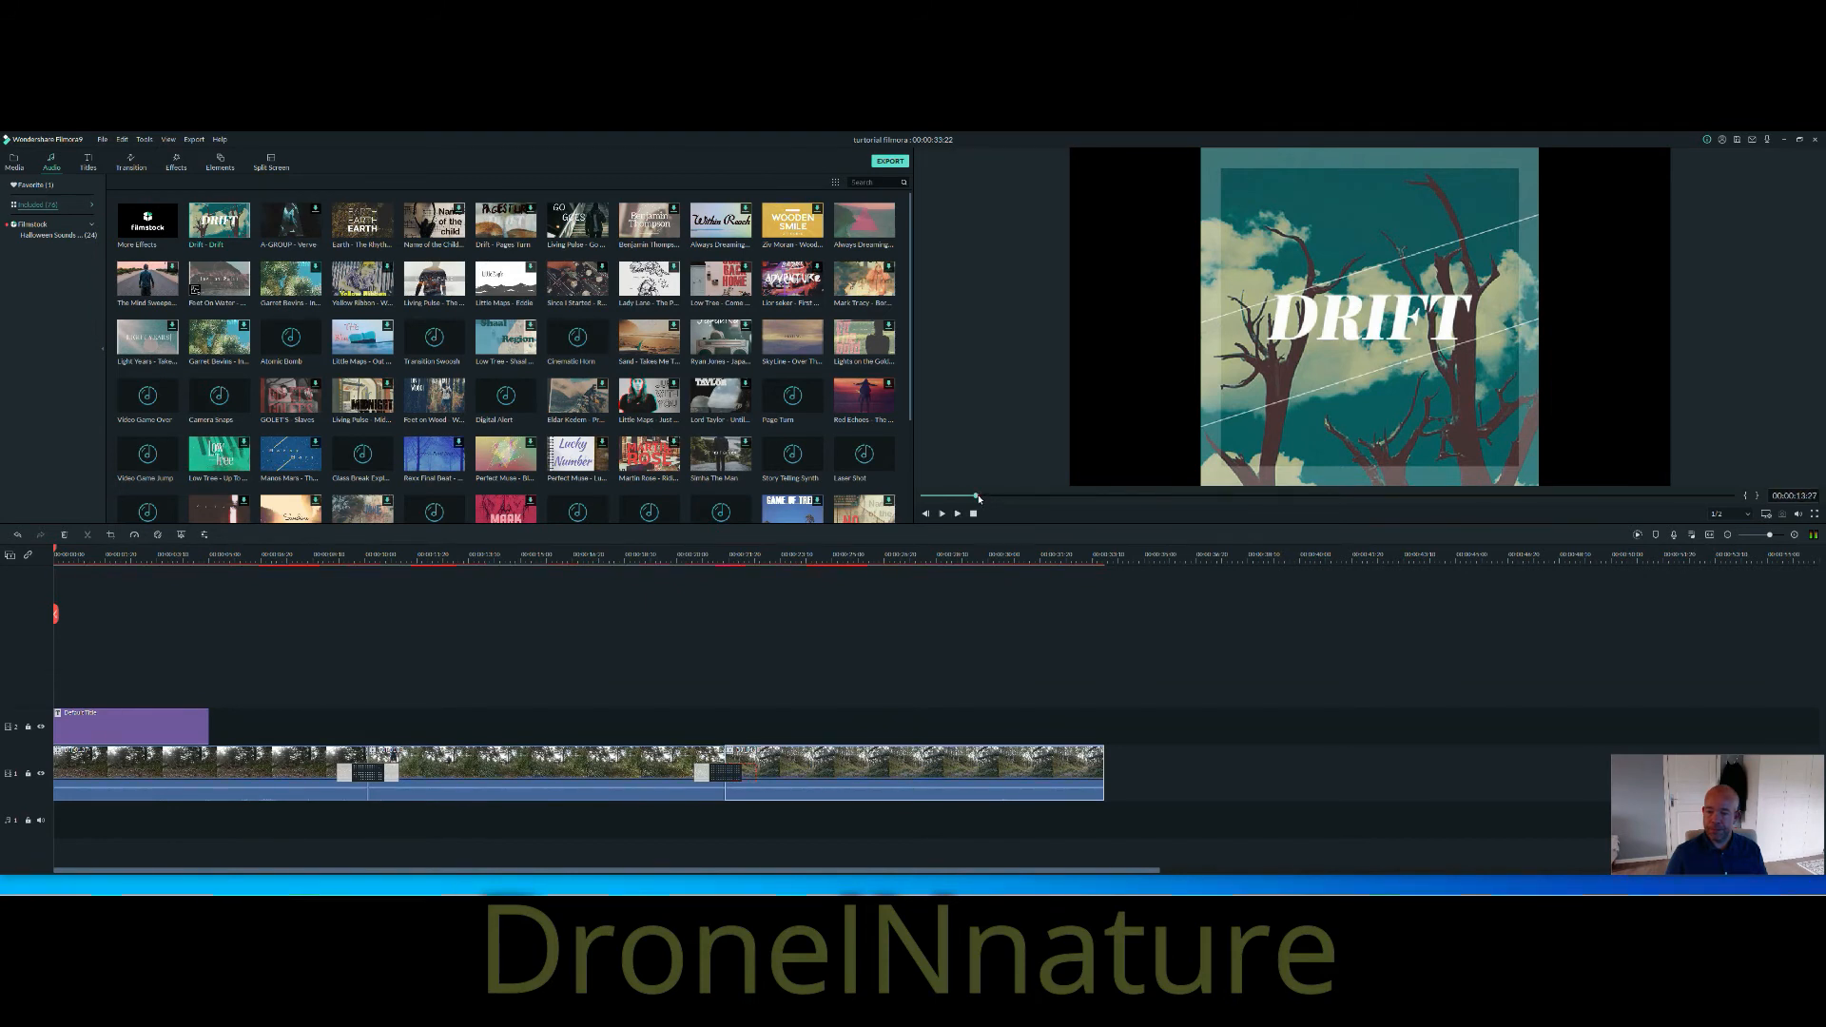
drag(972, 496, 1264, 494)
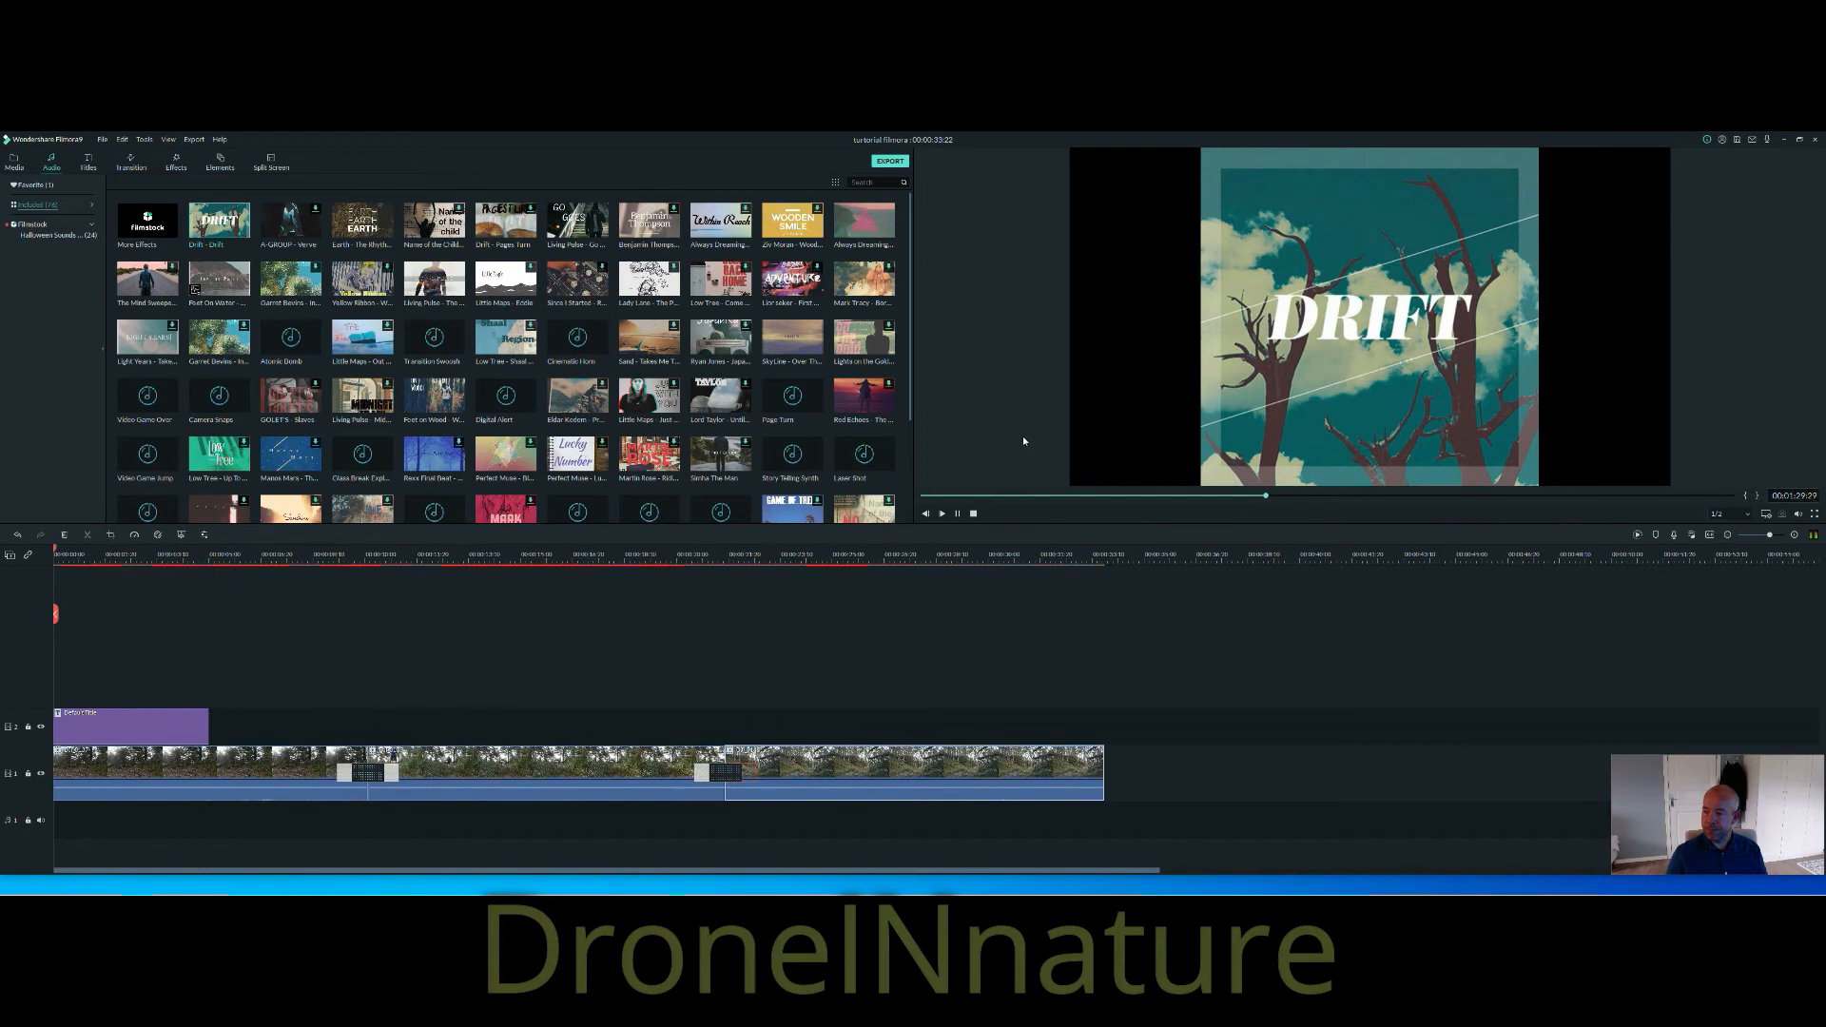
key(space)
Preview the "Earth" track from the included audio, skipping ahead to about 25 seconds.
click(342, 227)
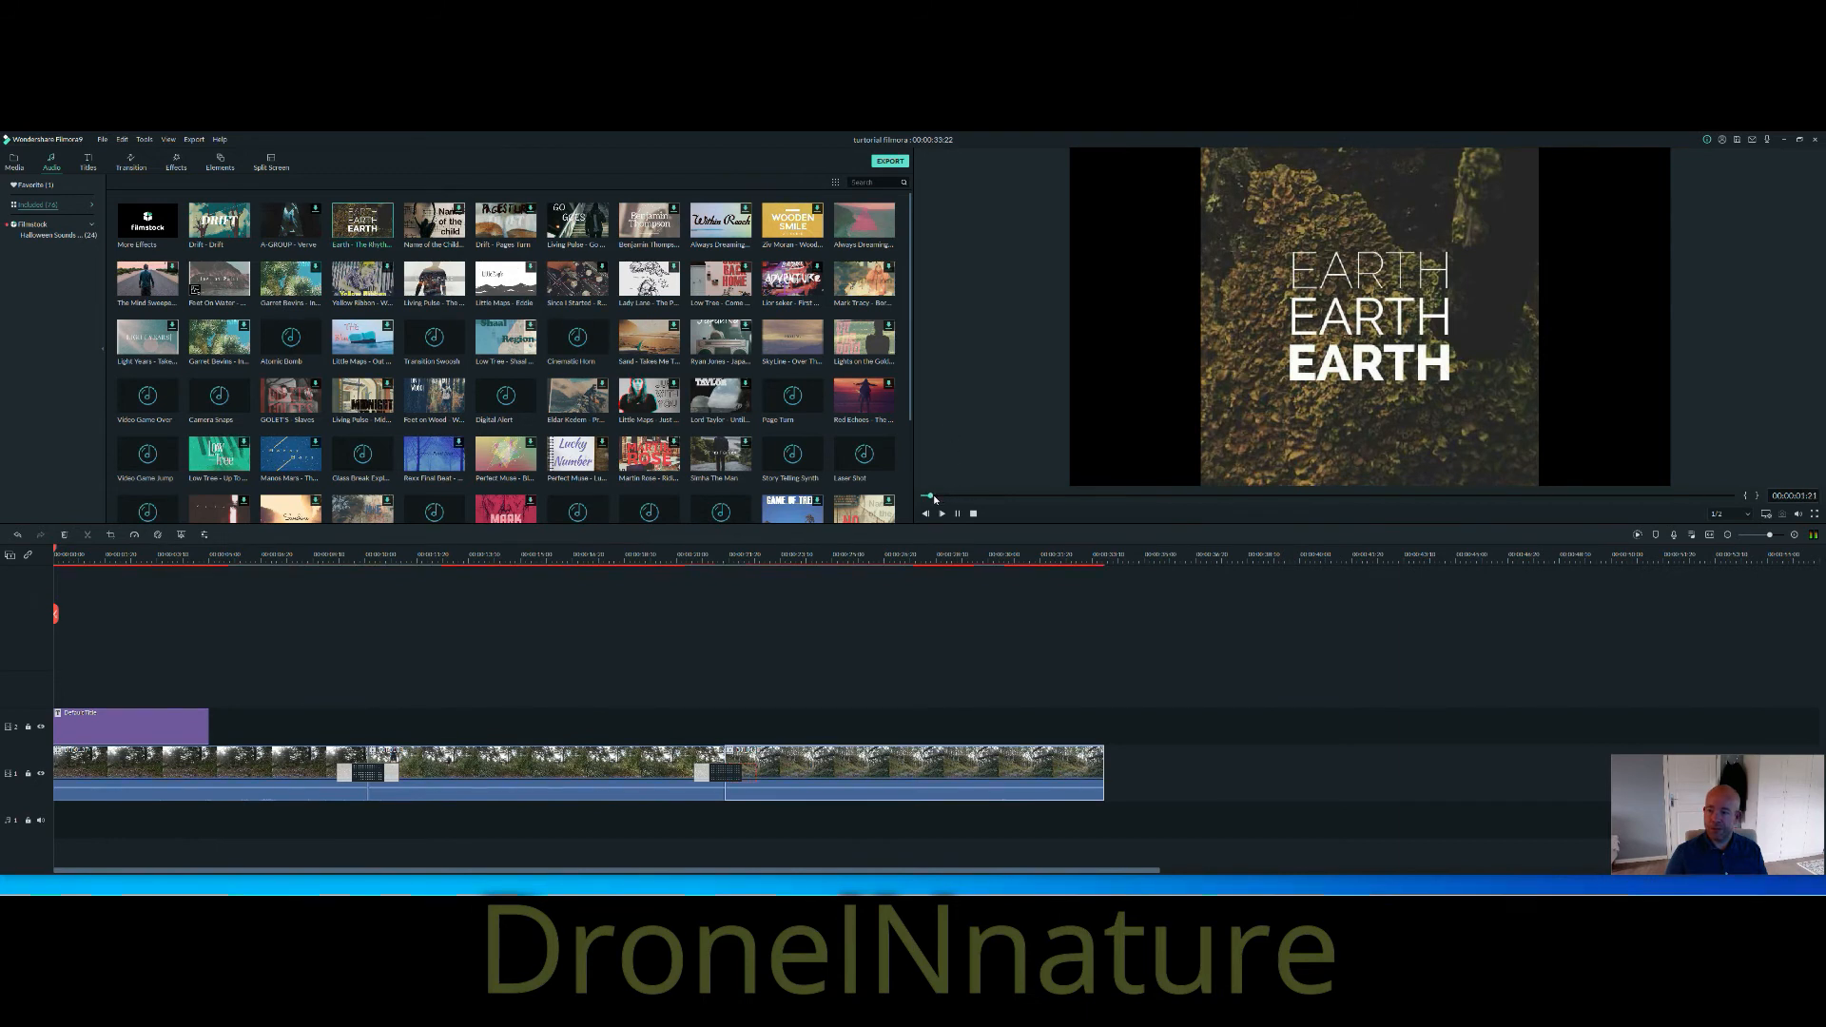
drag(926, 495, 1018, 493)
right_click(345, 228)
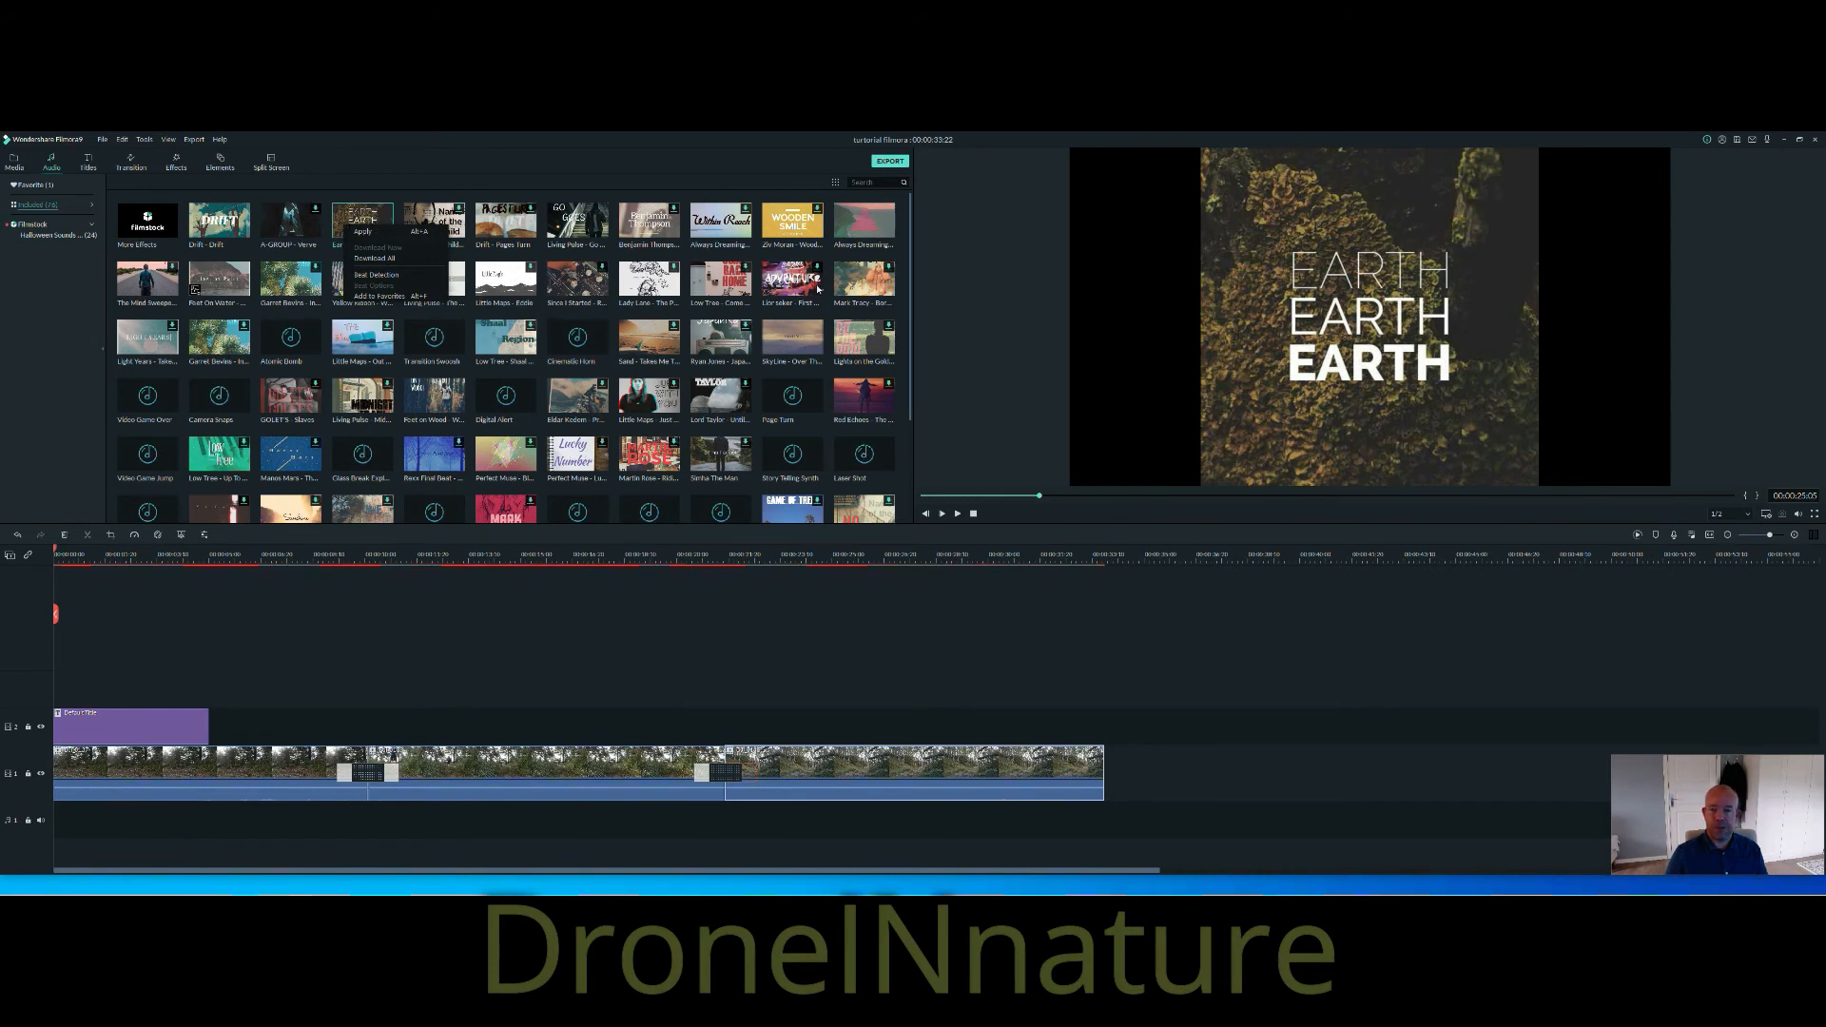
click(964, 297)
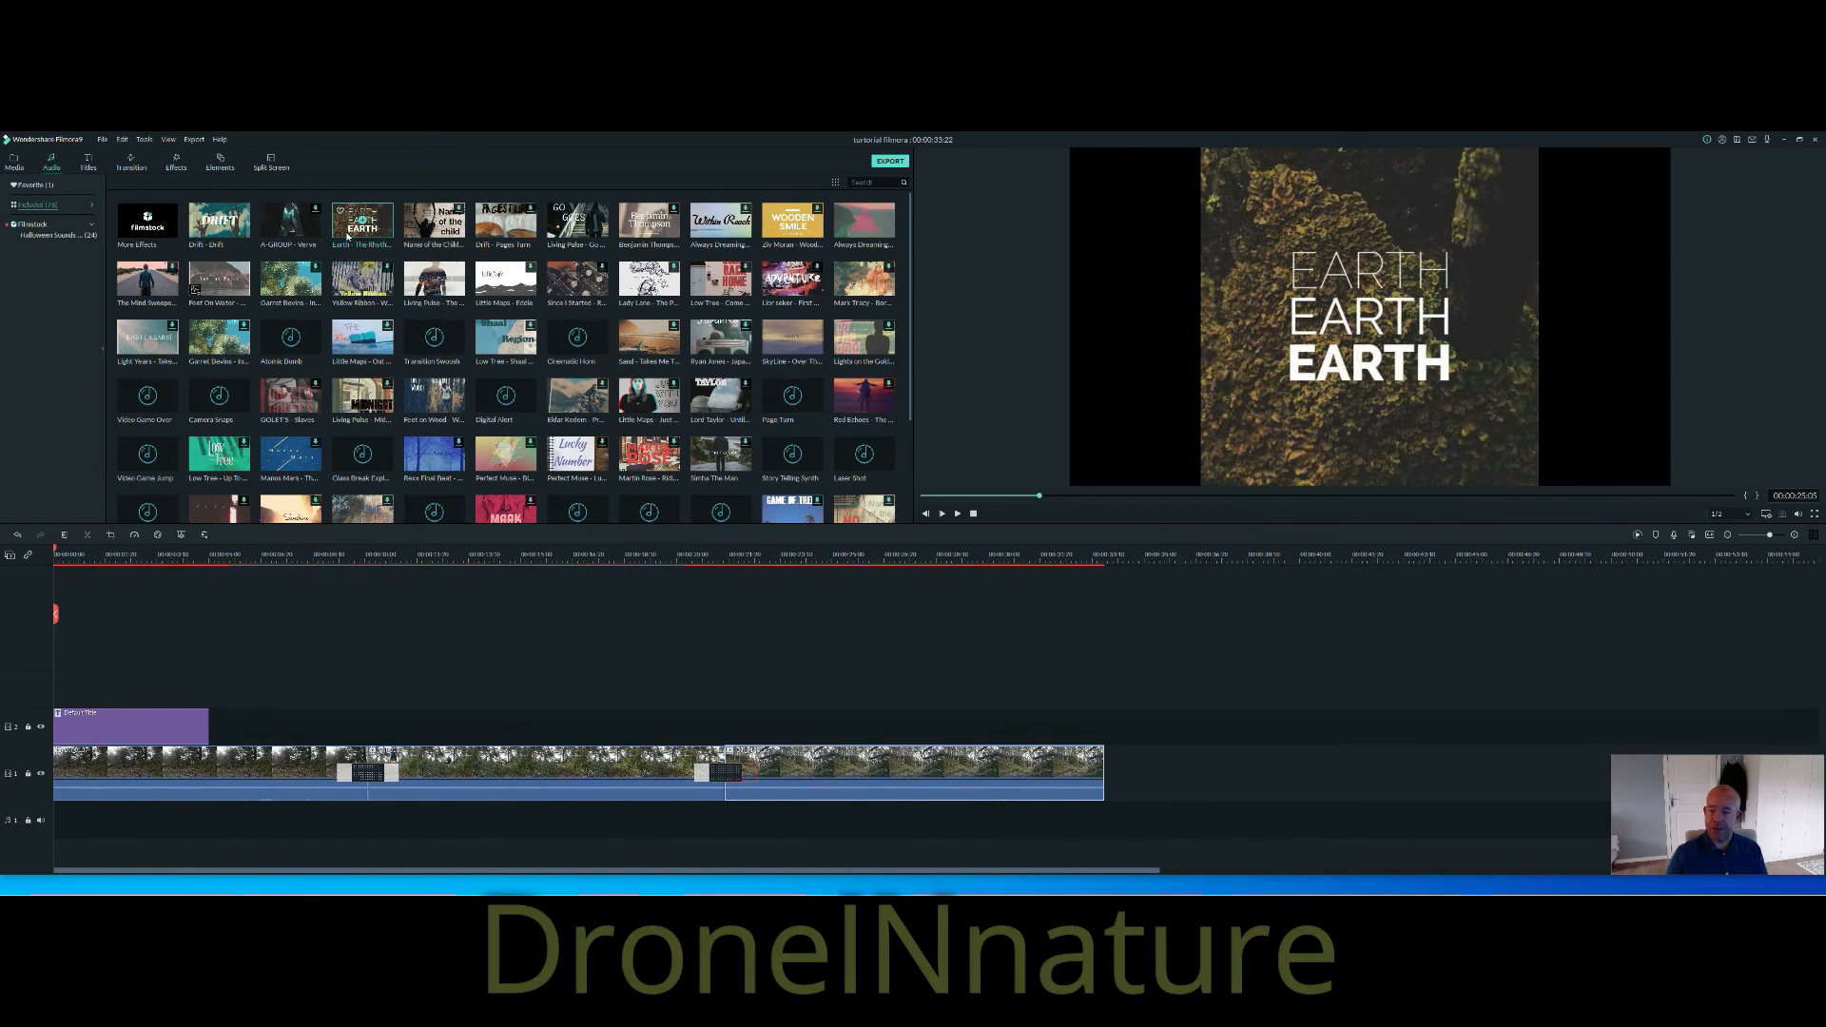
Run beat detection on the "Earth" track and place it on the audio track at the start of the timeline.
right_click(347, 232)
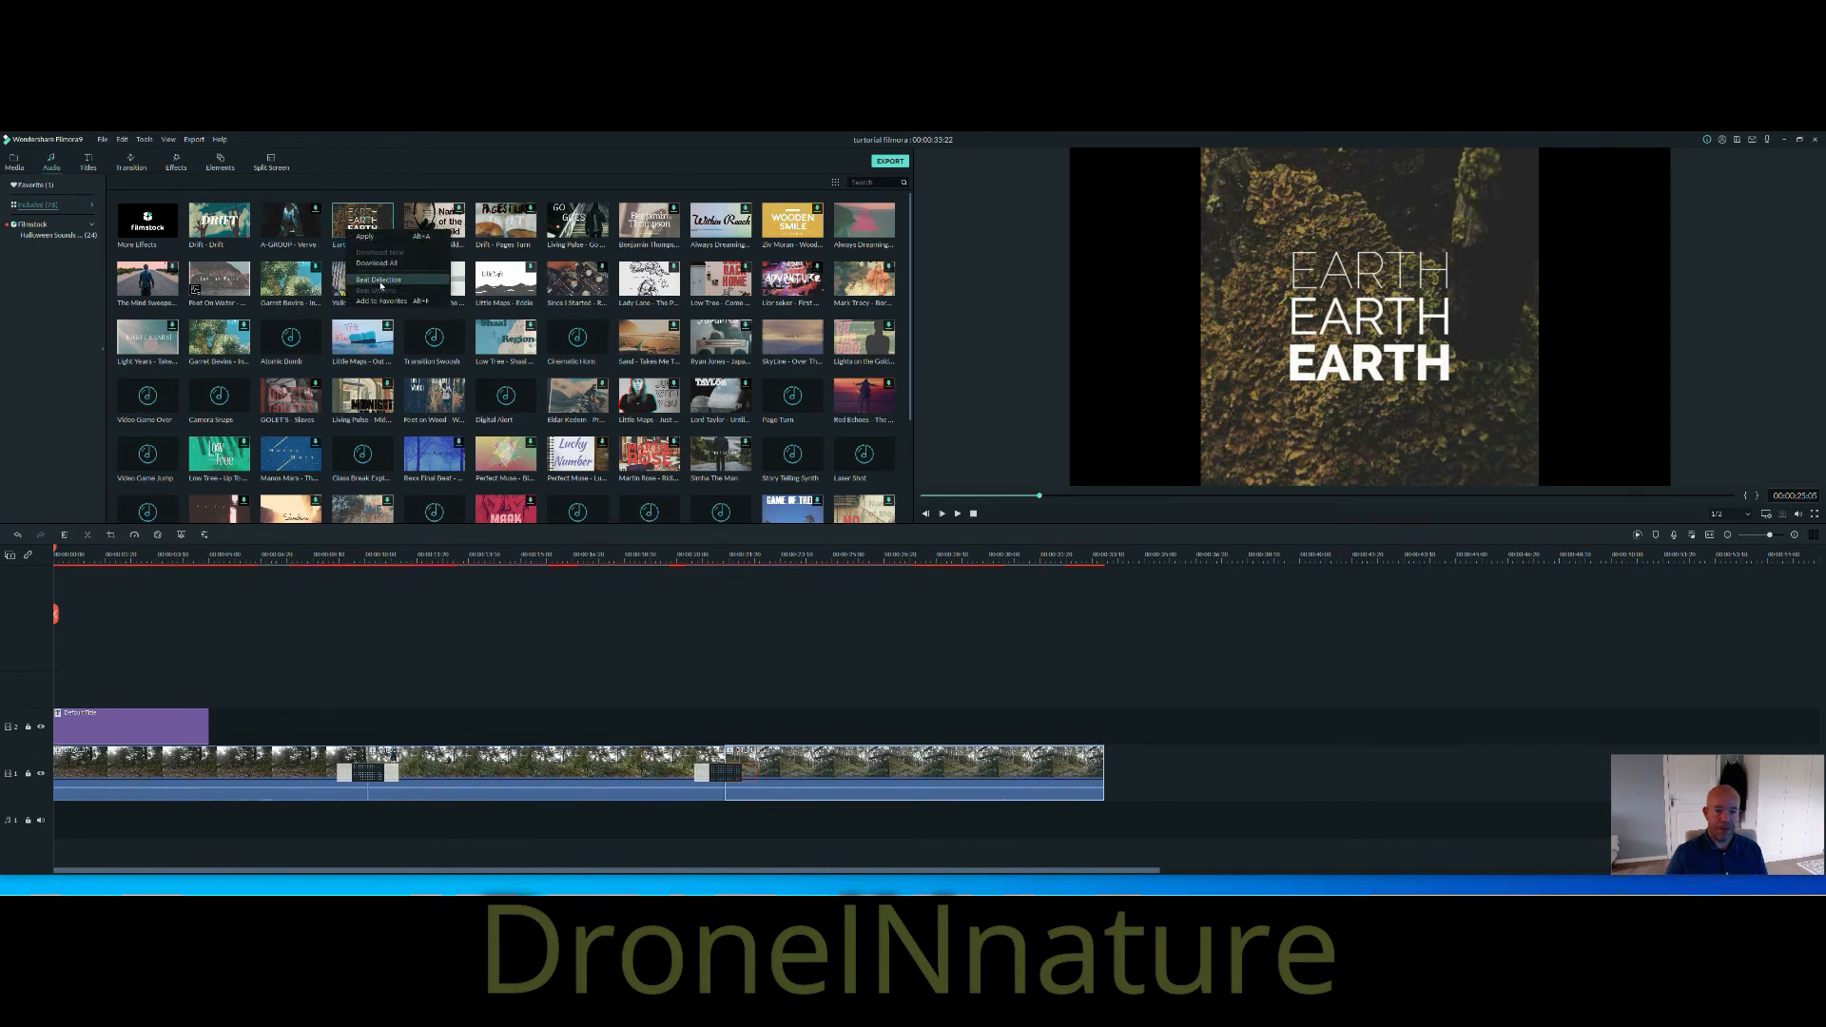
click(367, 280)
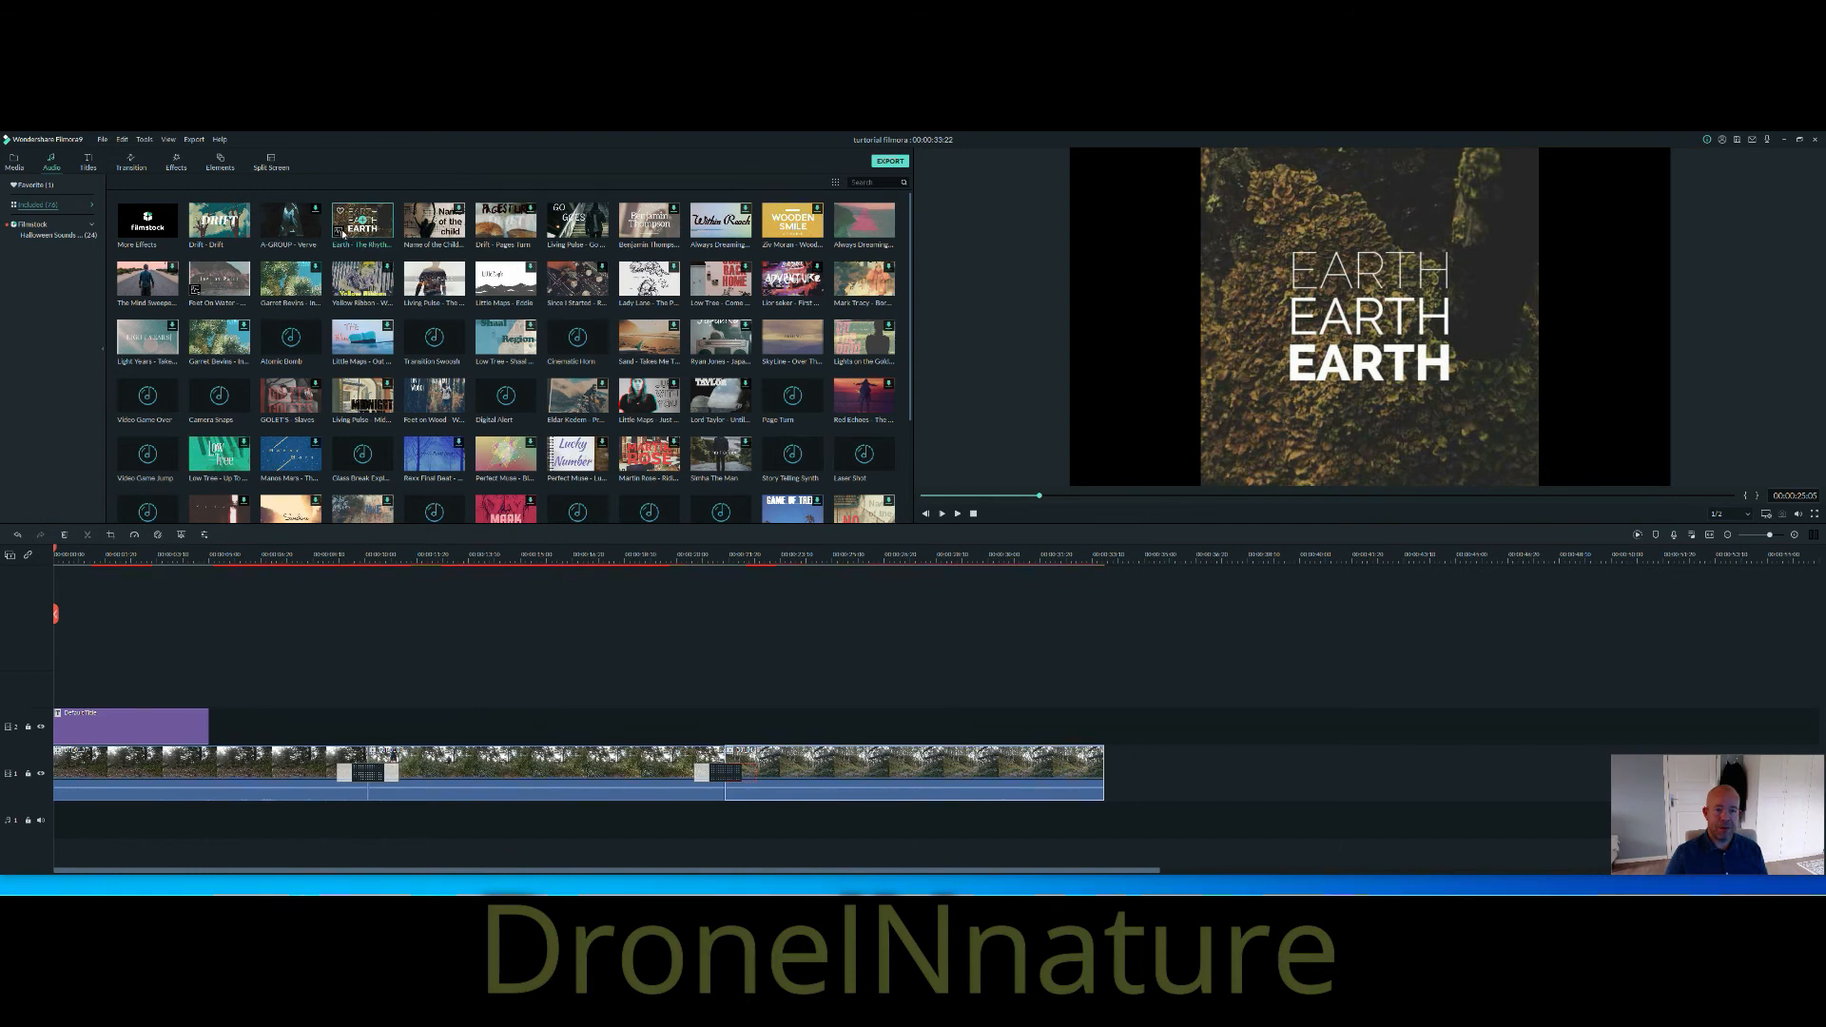
drag(343, 229, 40, 778)
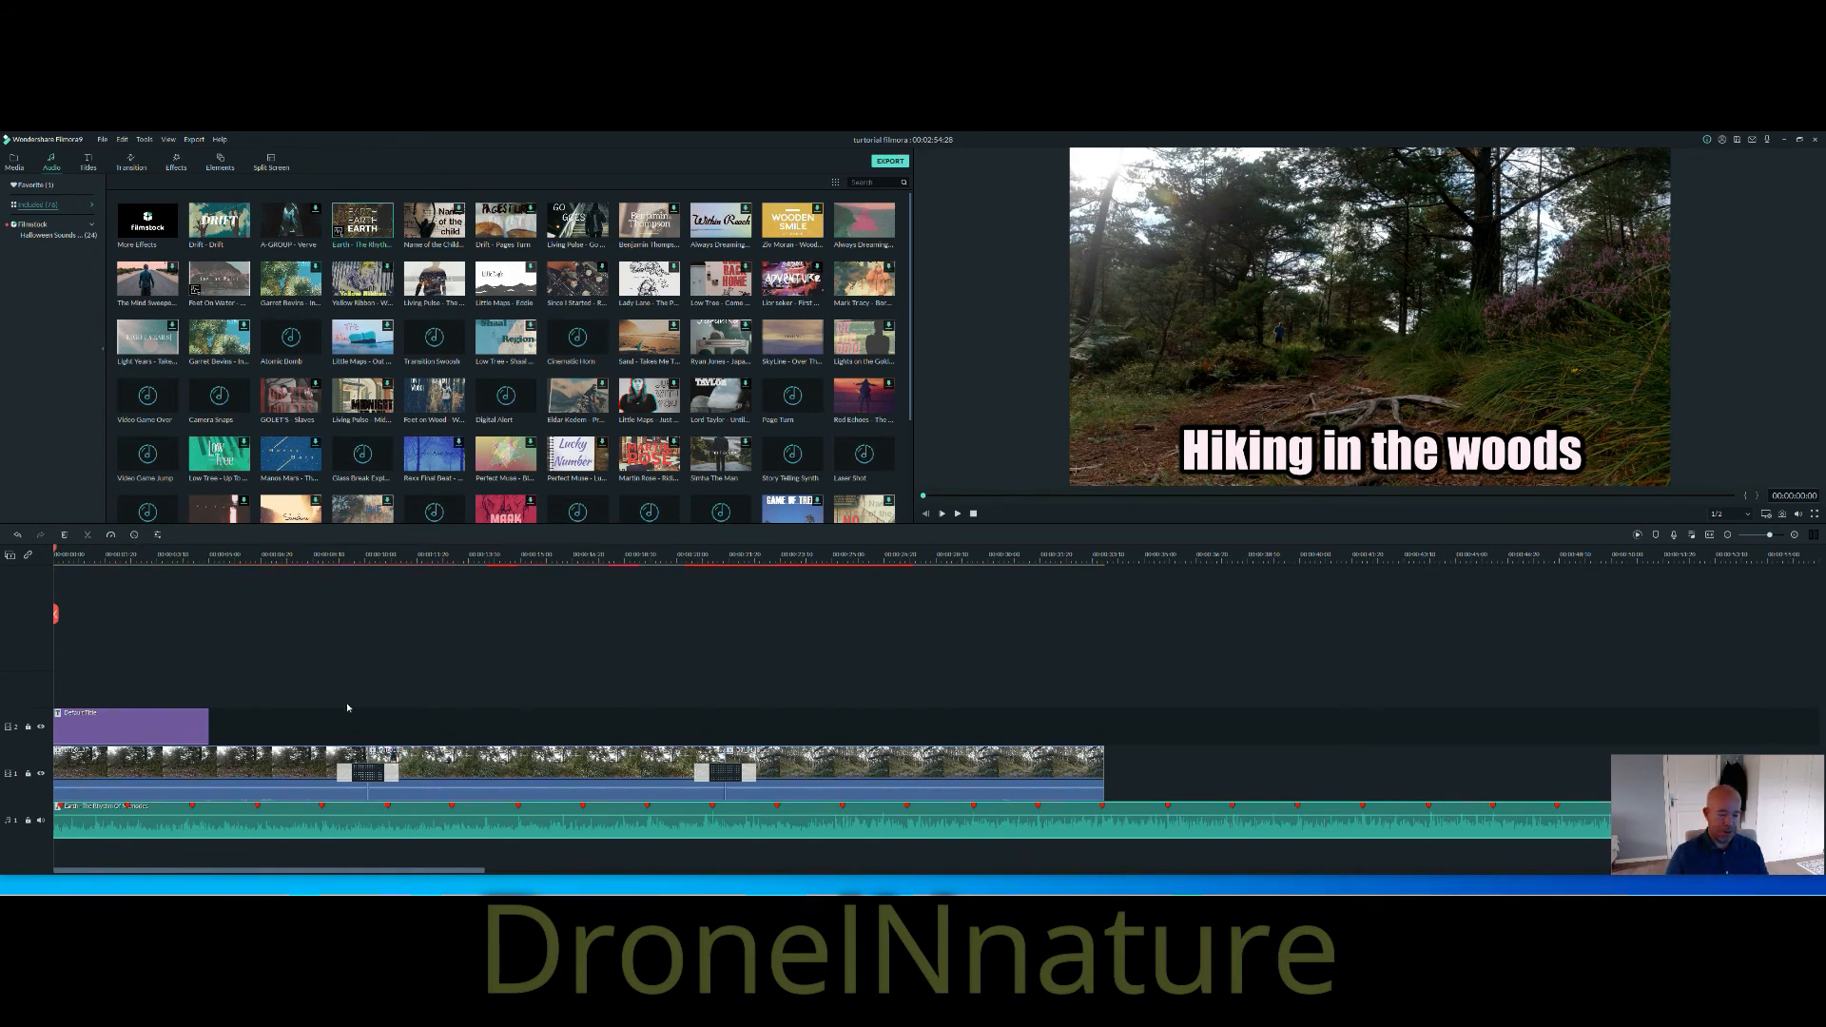
Split the first clip at the beat marker near 8:19 and delete its remaining end, closing the gap.
key(space)
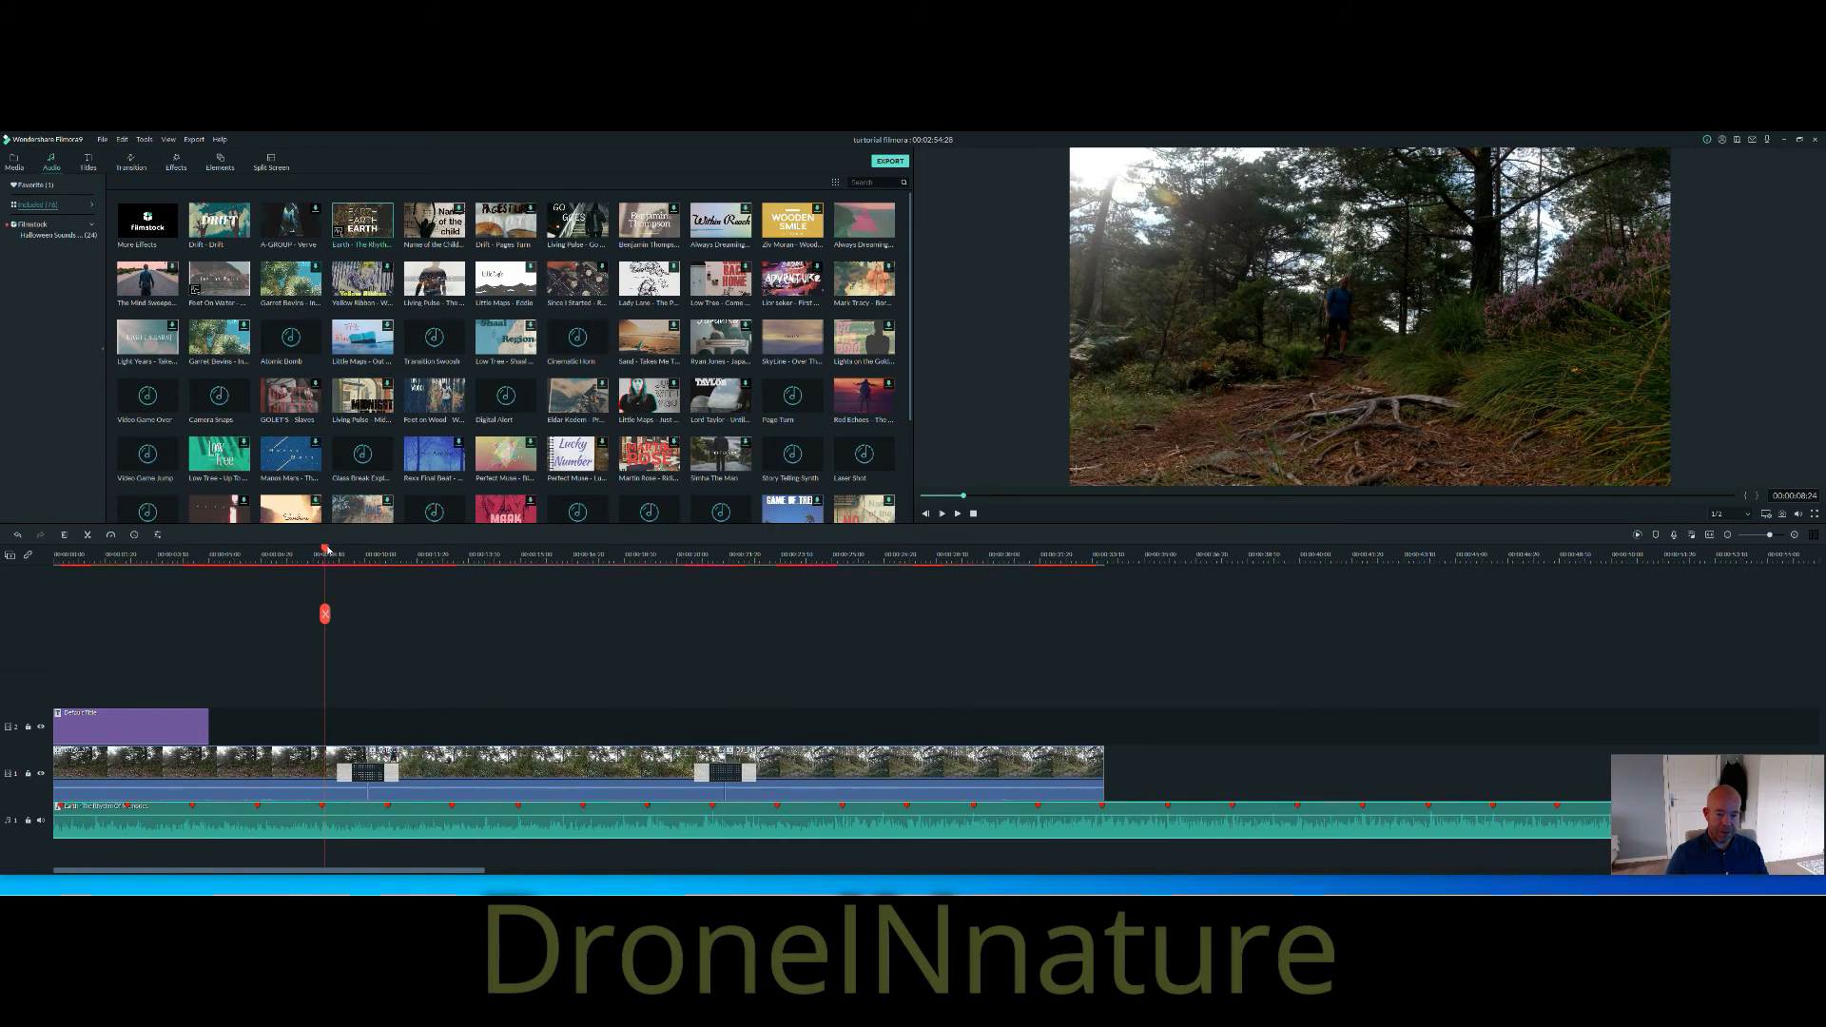
drag(328, 551, 324, 551)
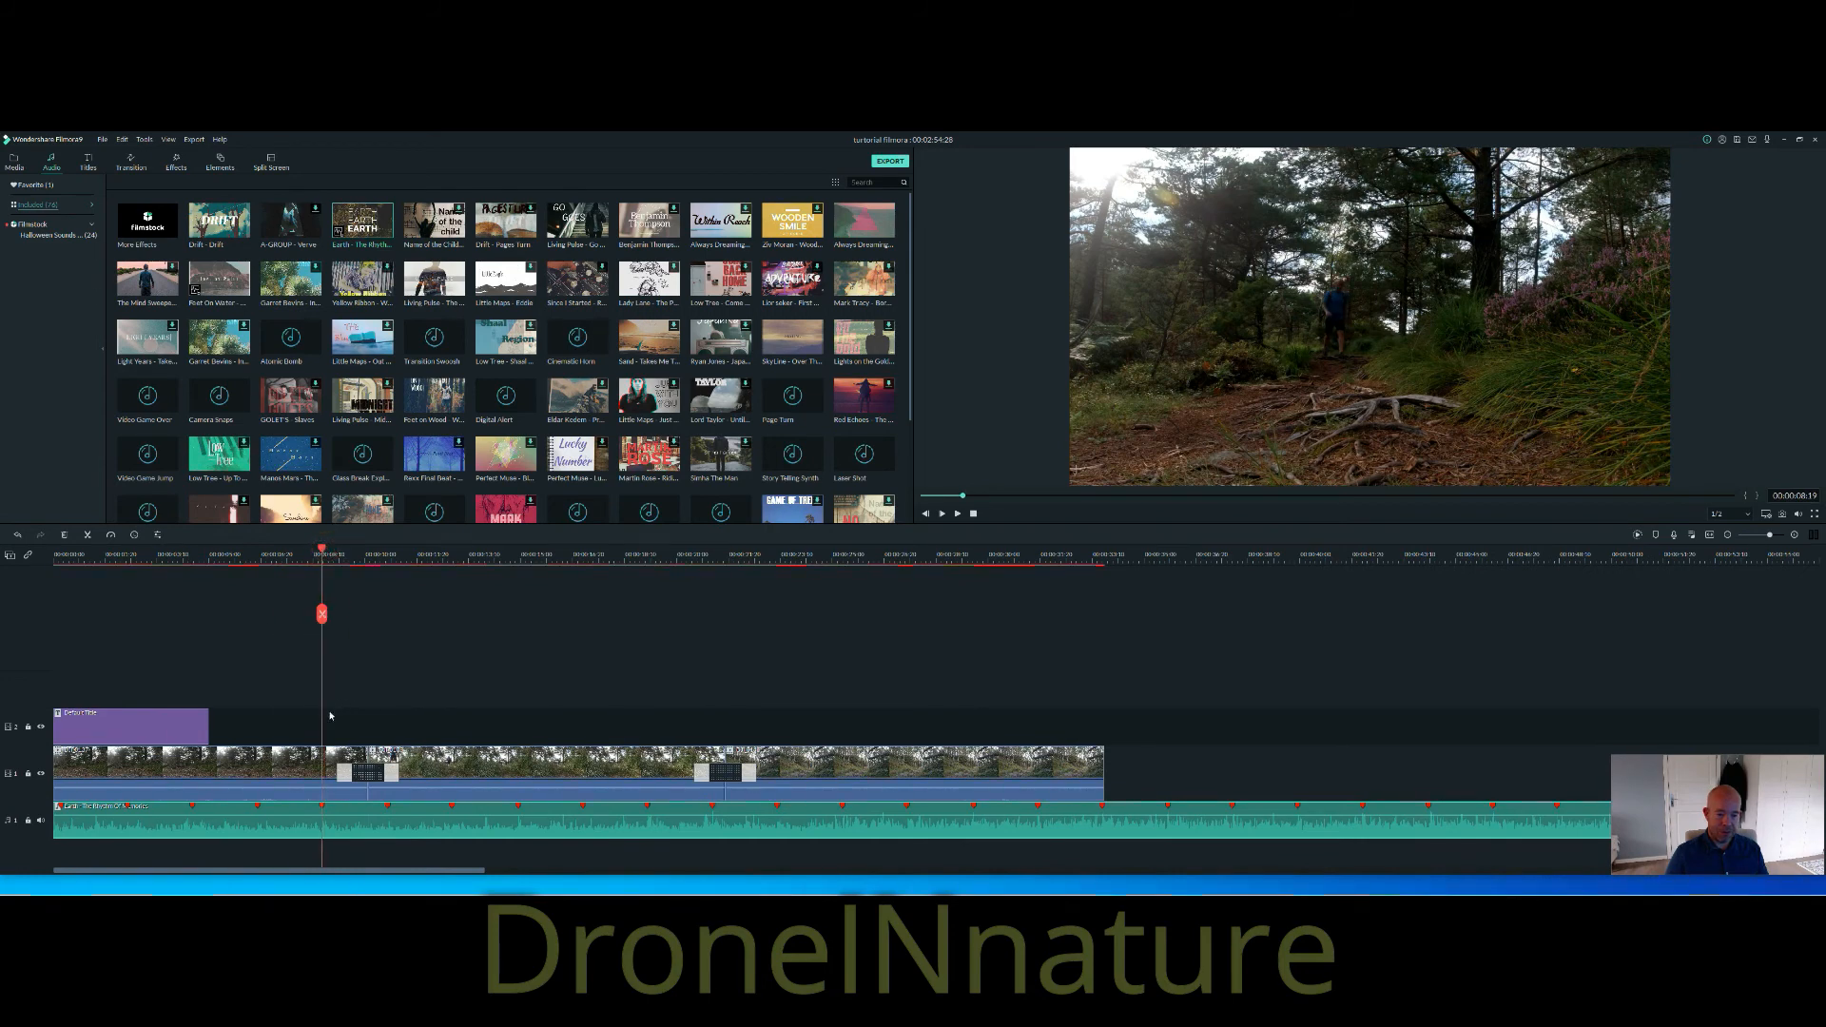
click(330, 768)
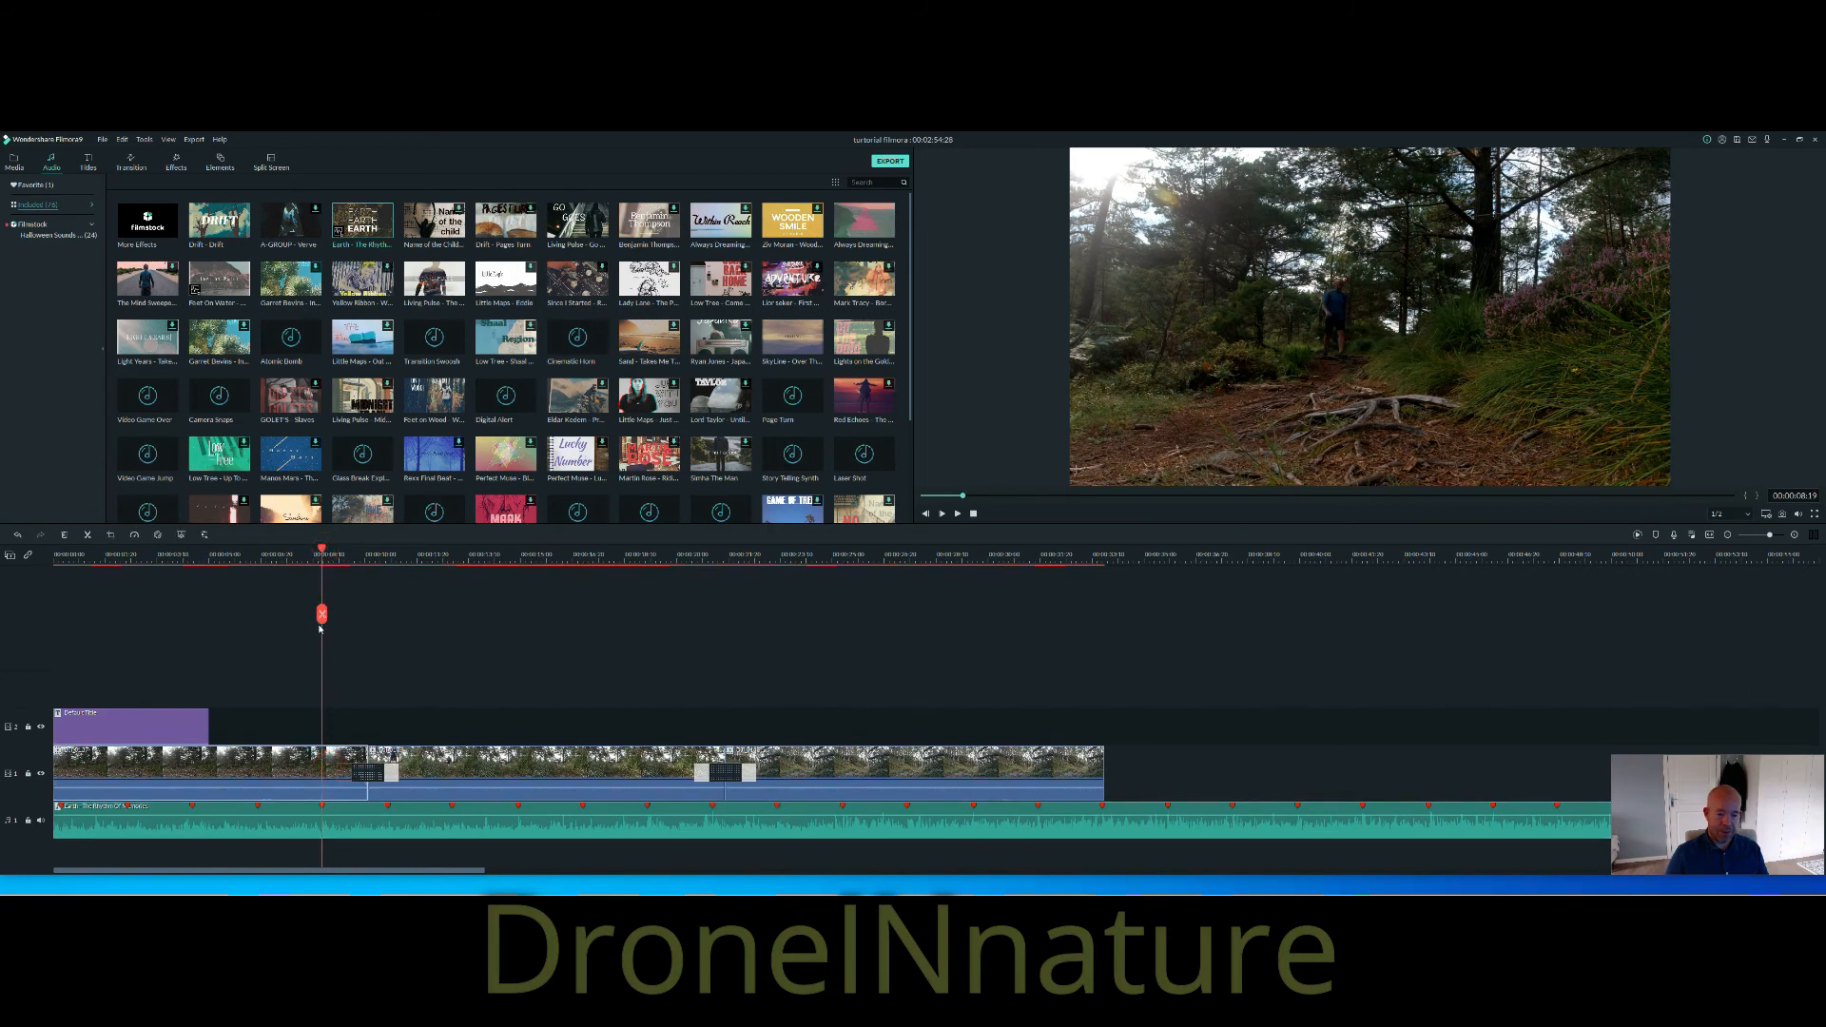
drag(324, 620, 331, 617)
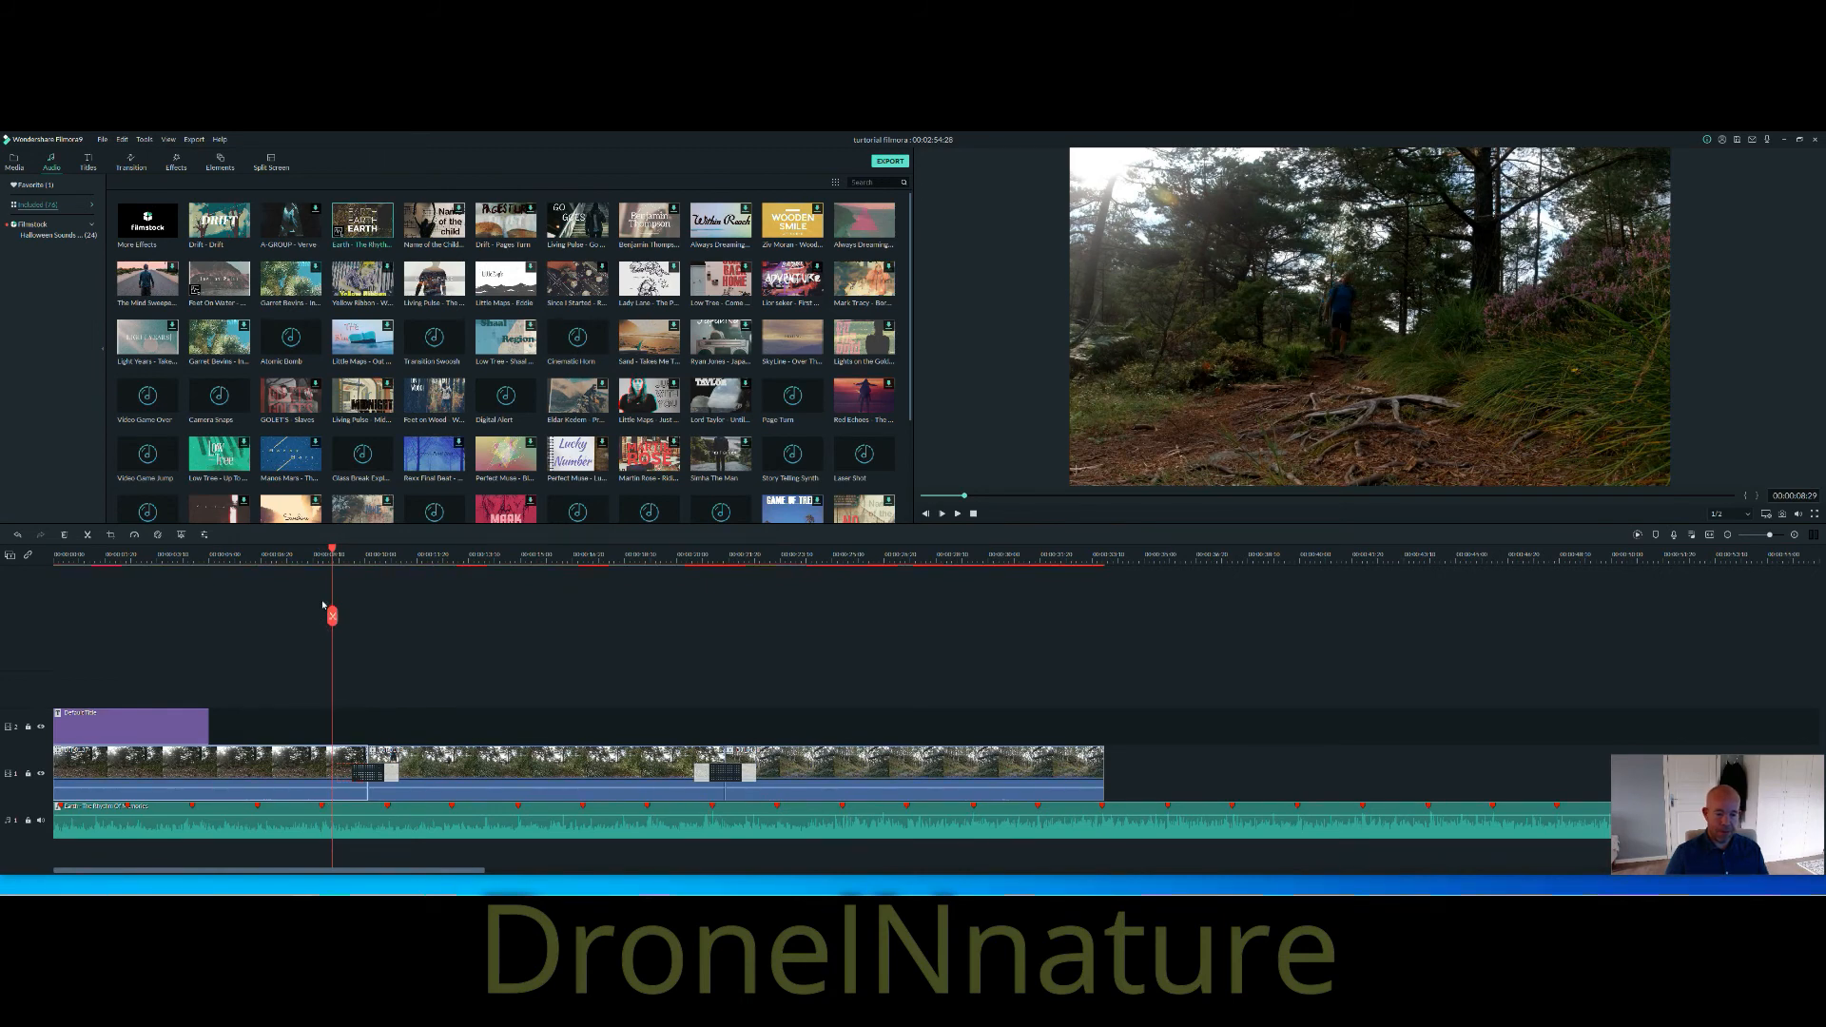
drag(333, 555, 323, 556)
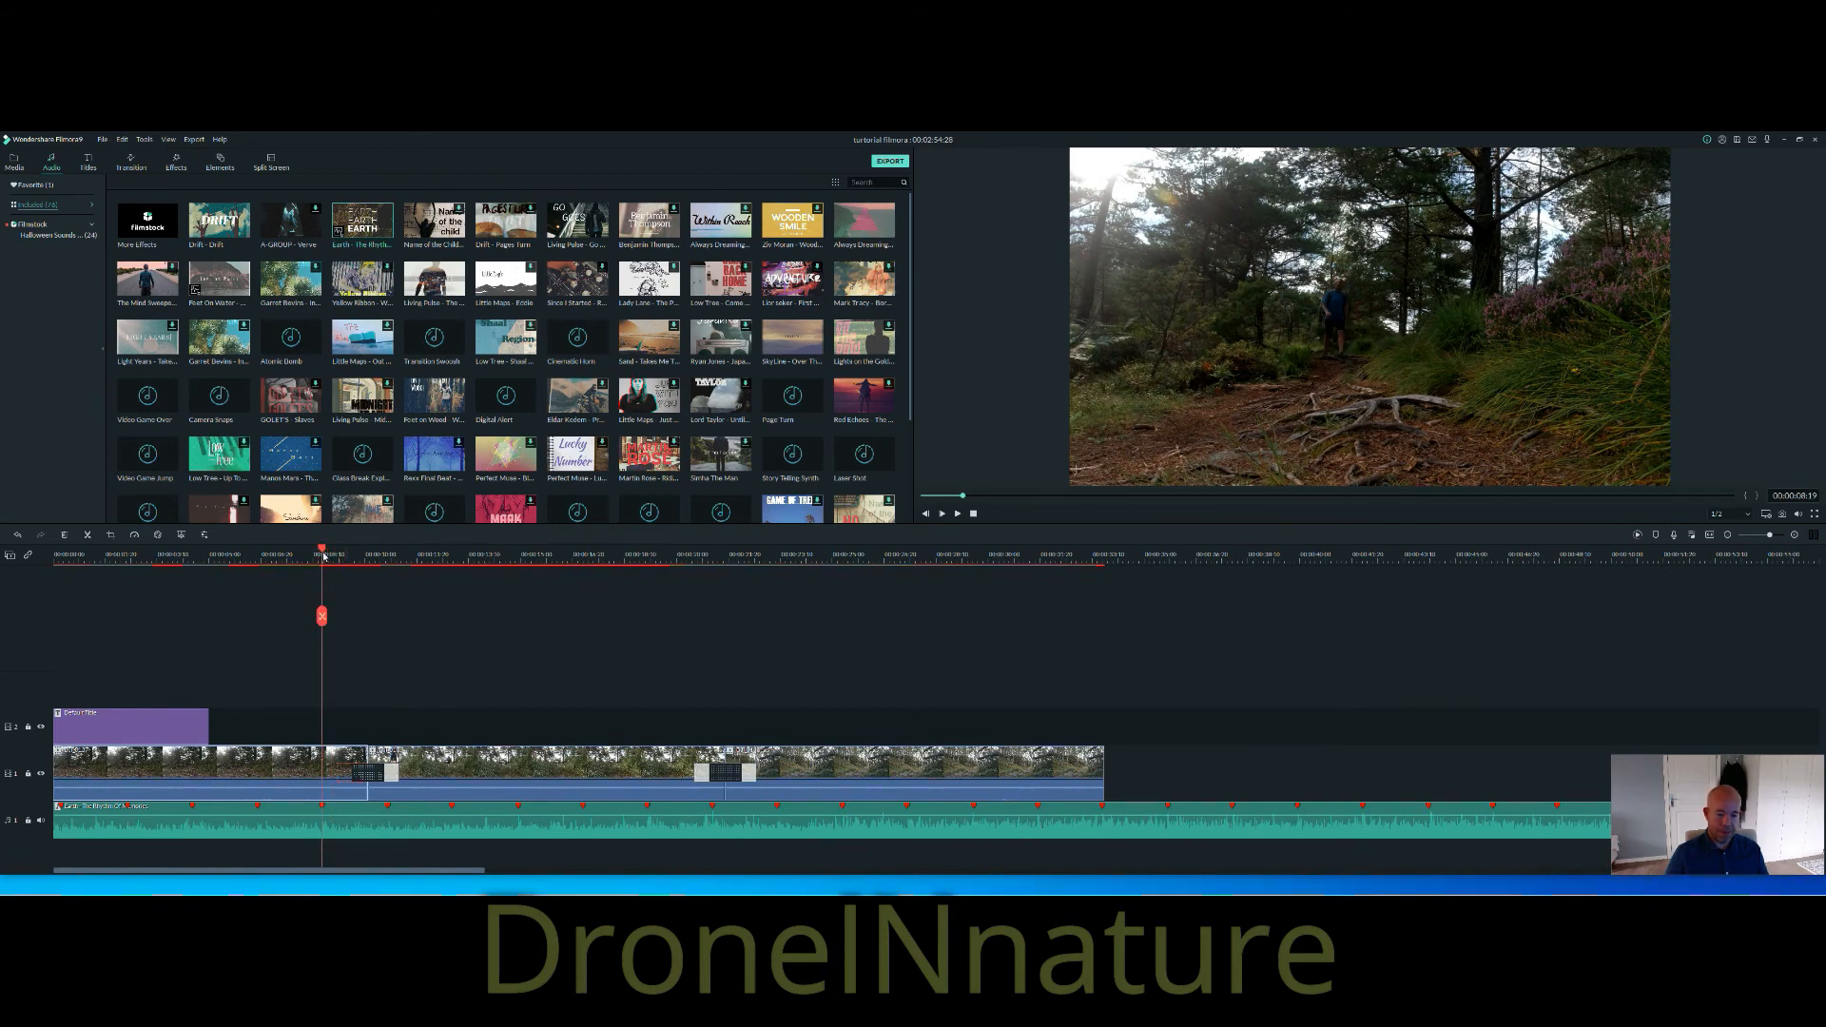
click(321, 617)
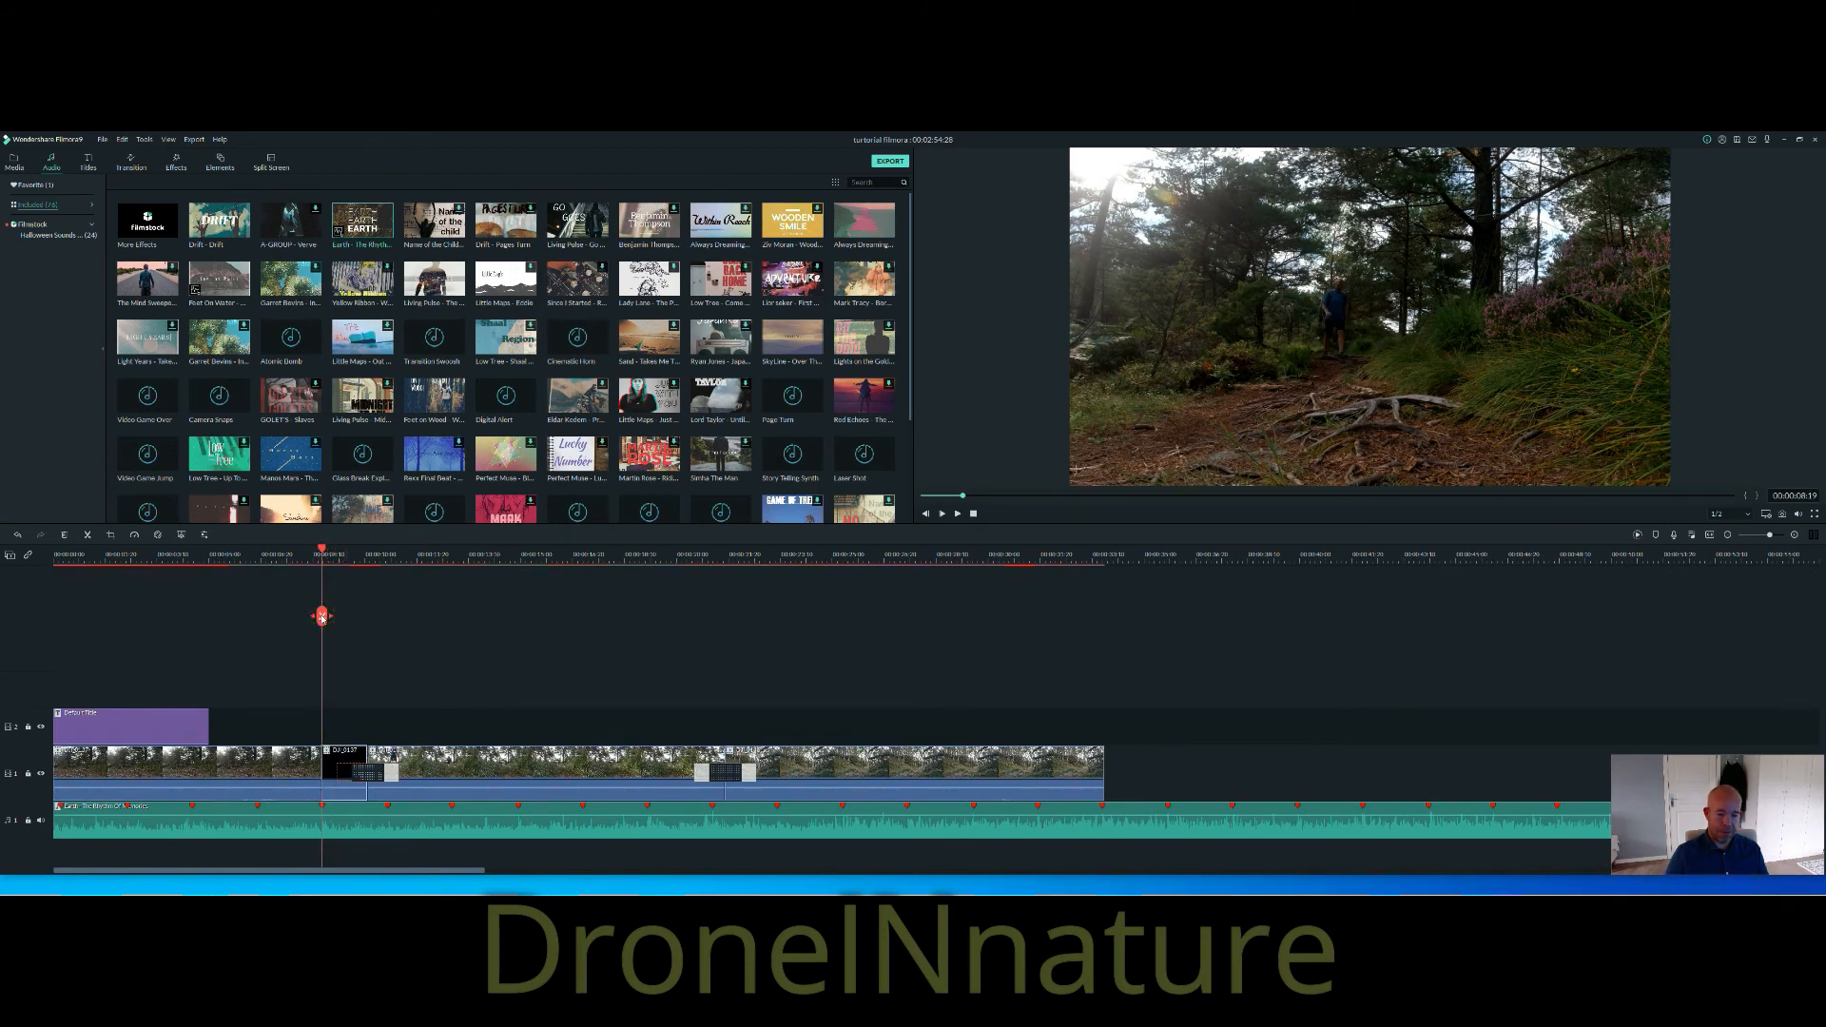
key(Delete)
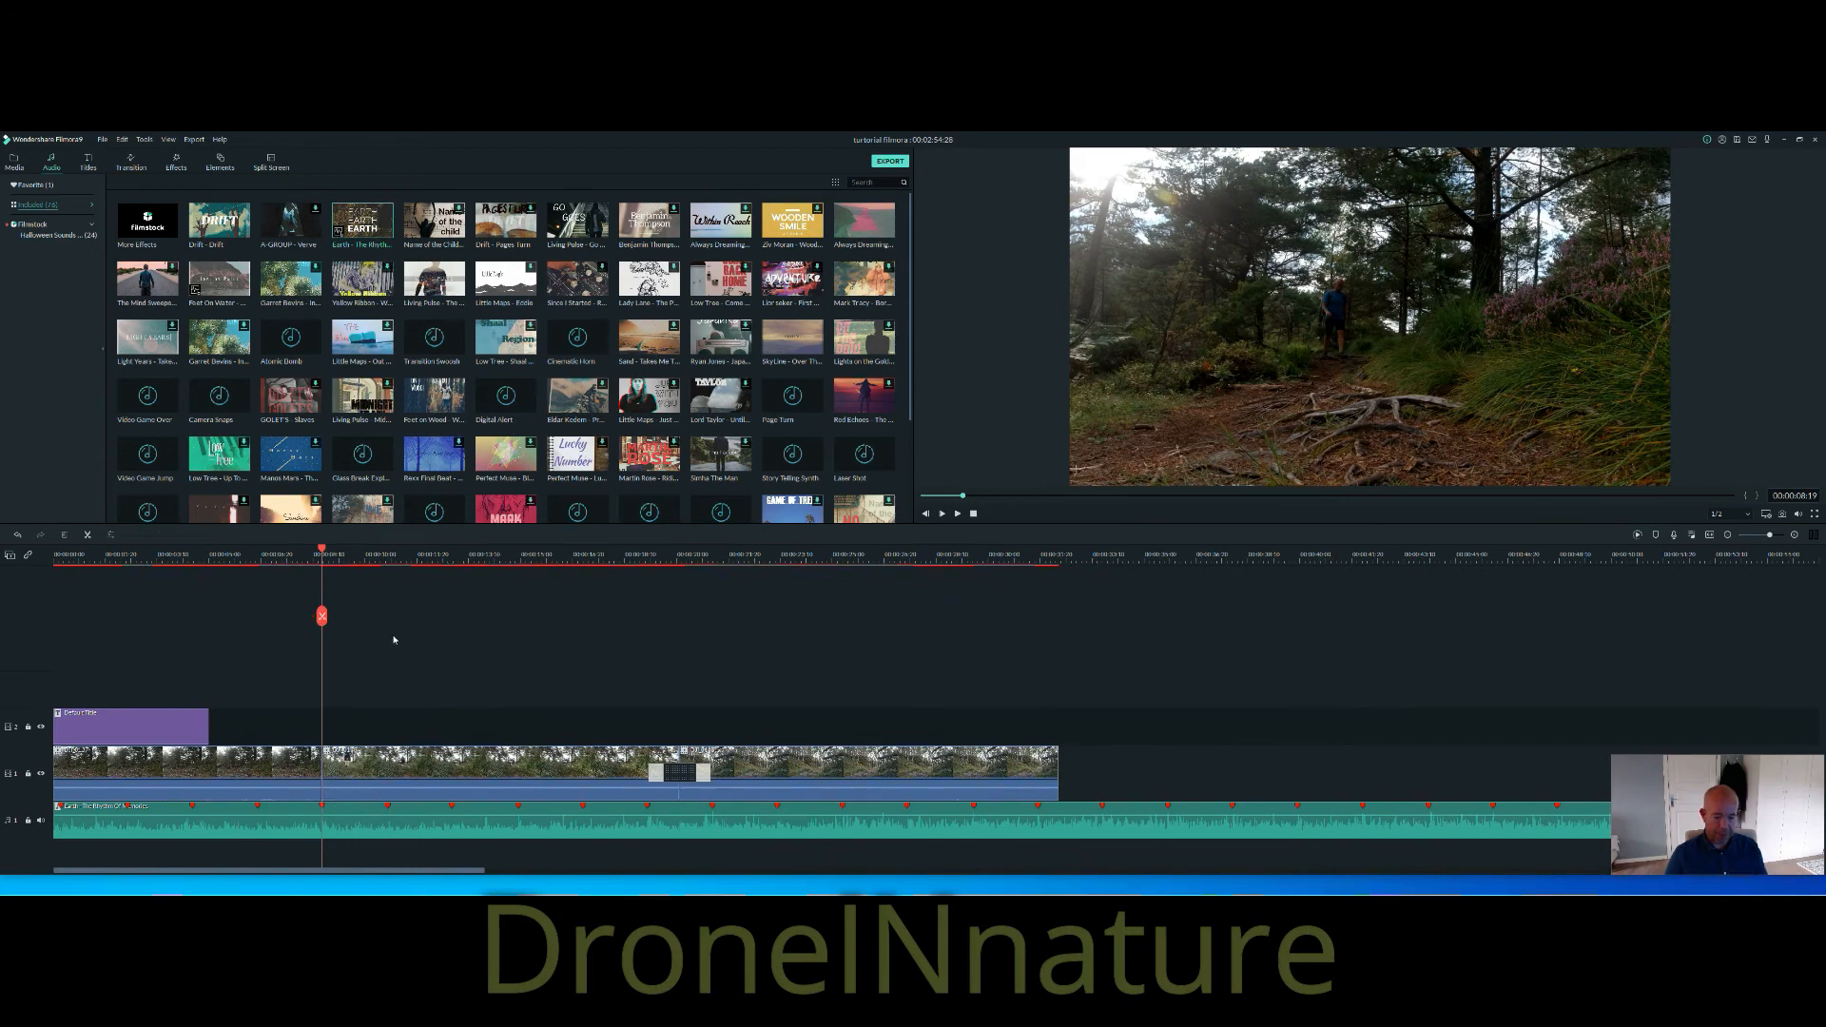
Split the second clip at the beat marker near 19:02 and delete its remaining end, closing the gap.
key(space)
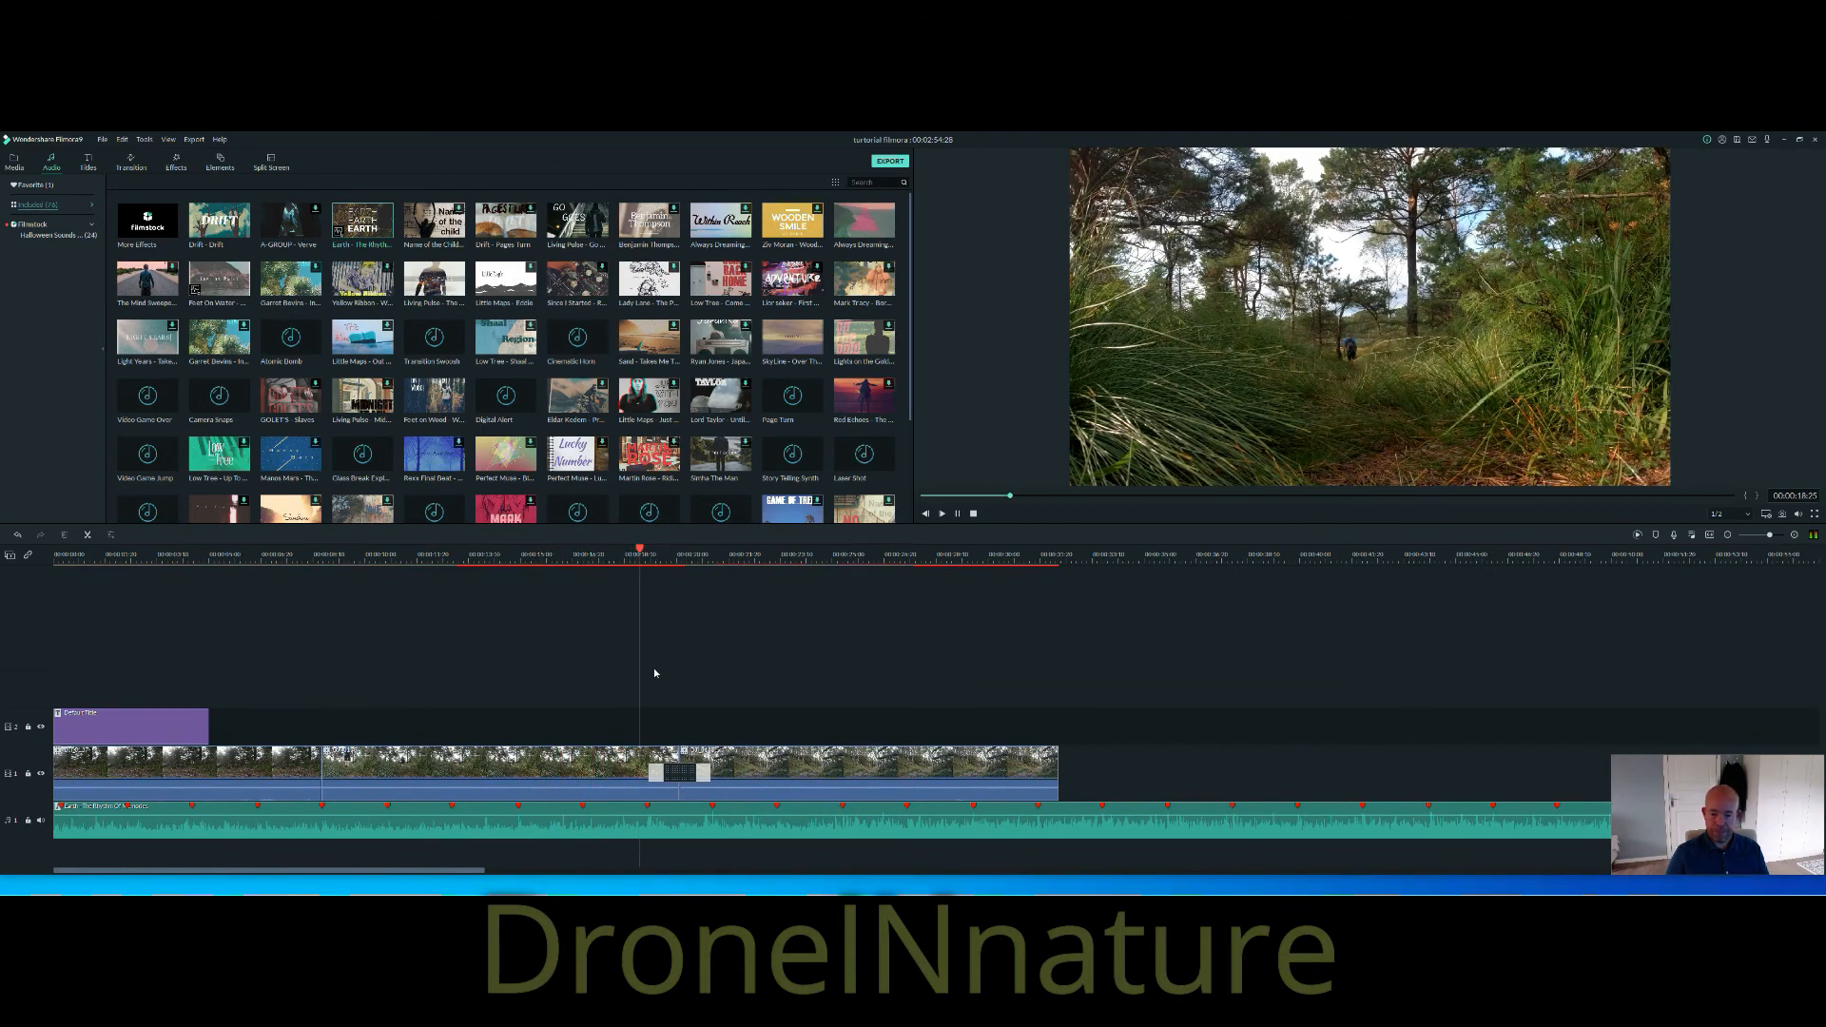
key(space)
key(Right)
key(Right)
key(Right)
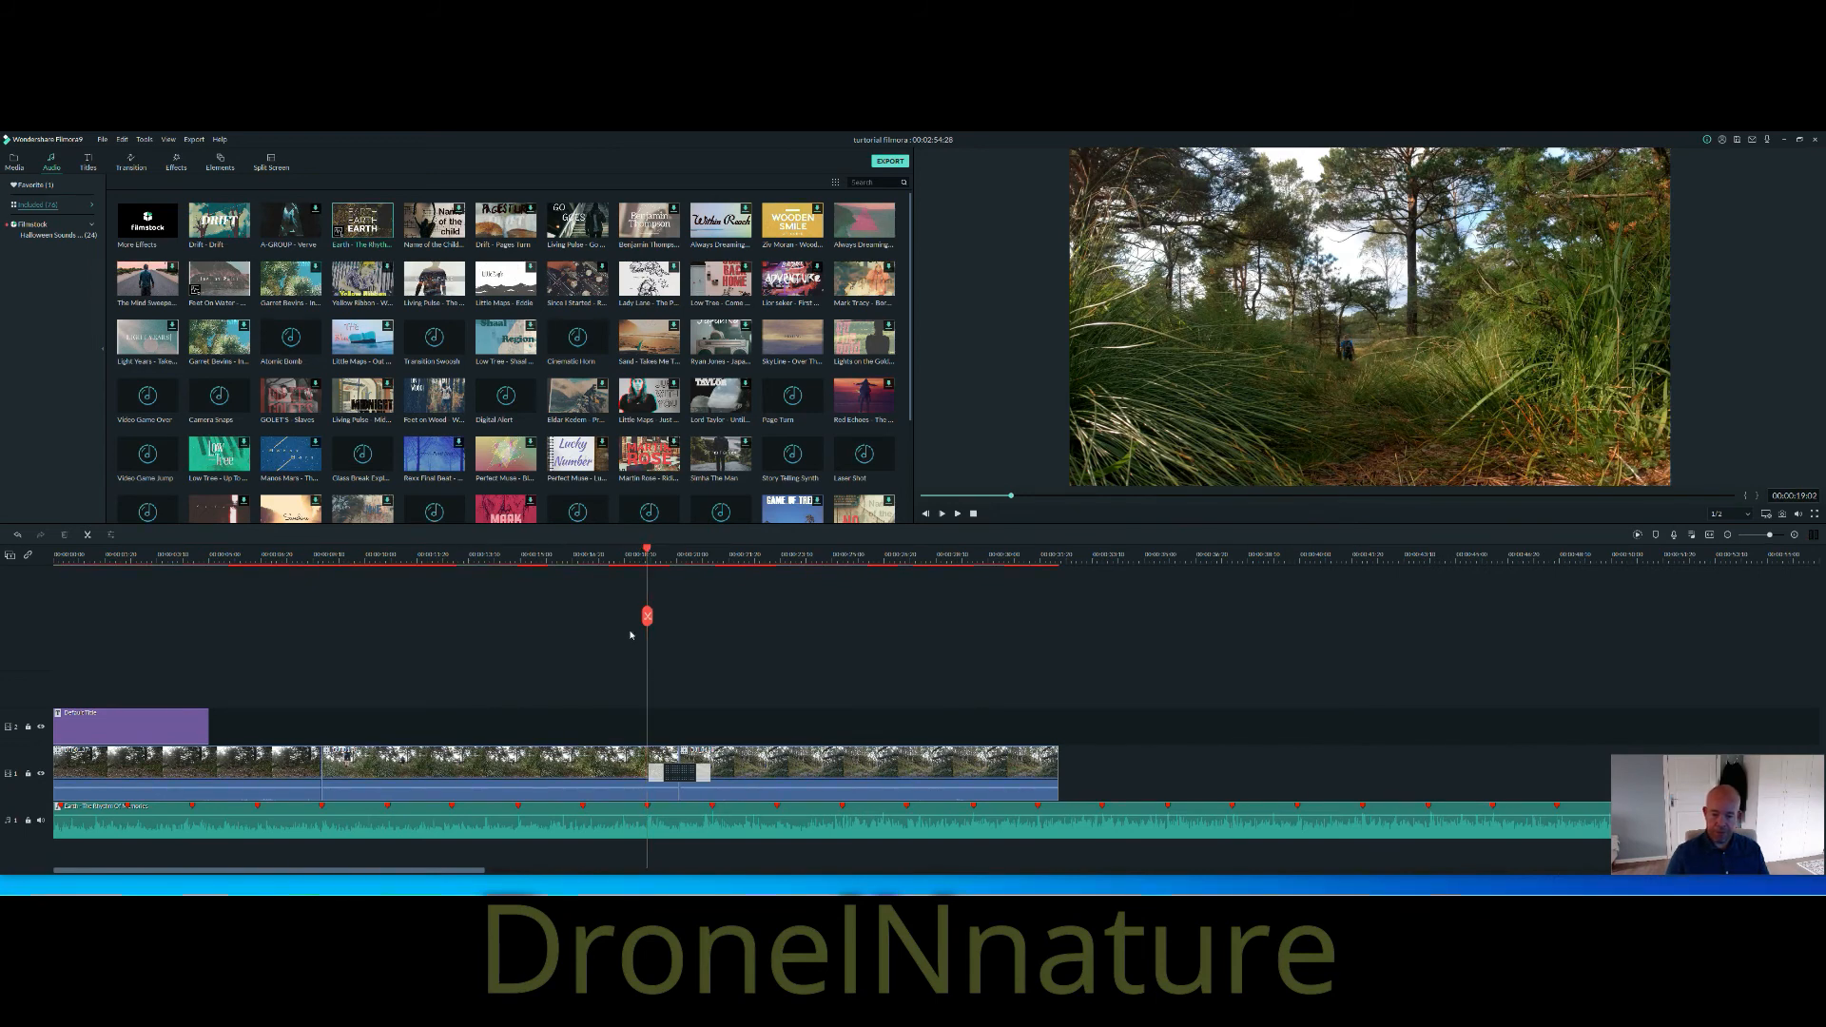
click(593, 764)
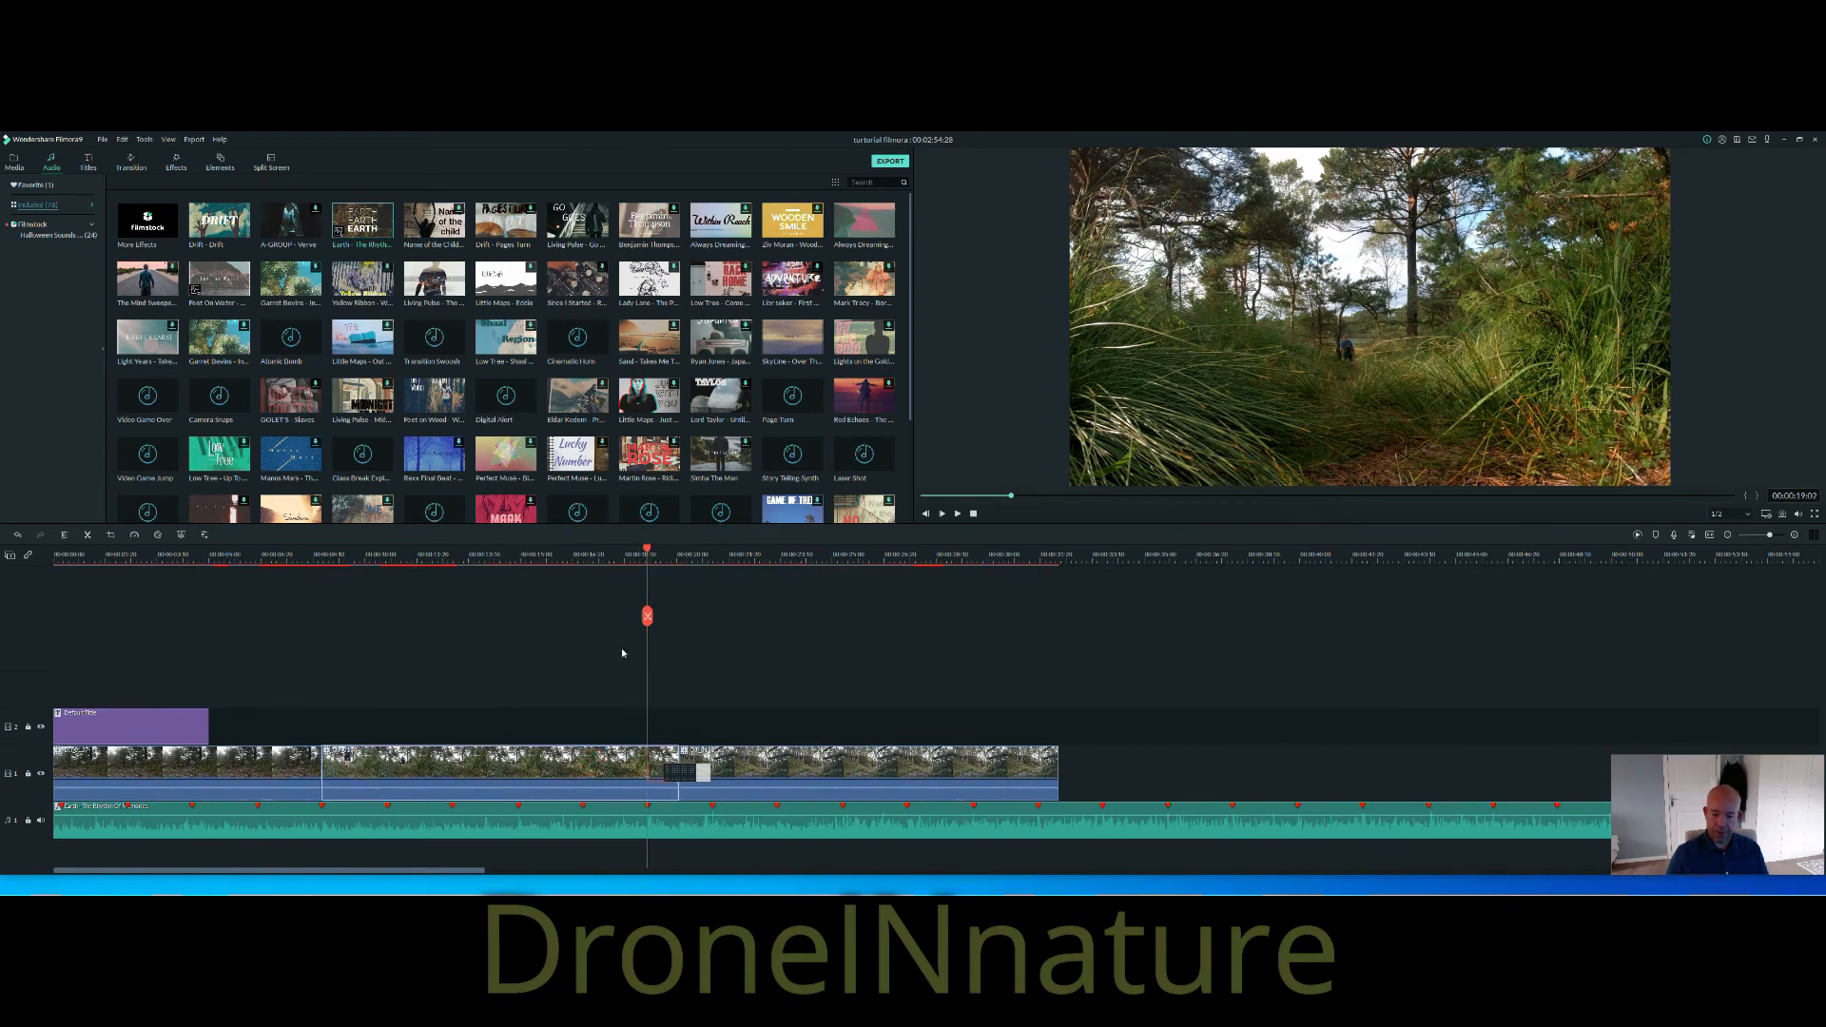
click(647, 617)
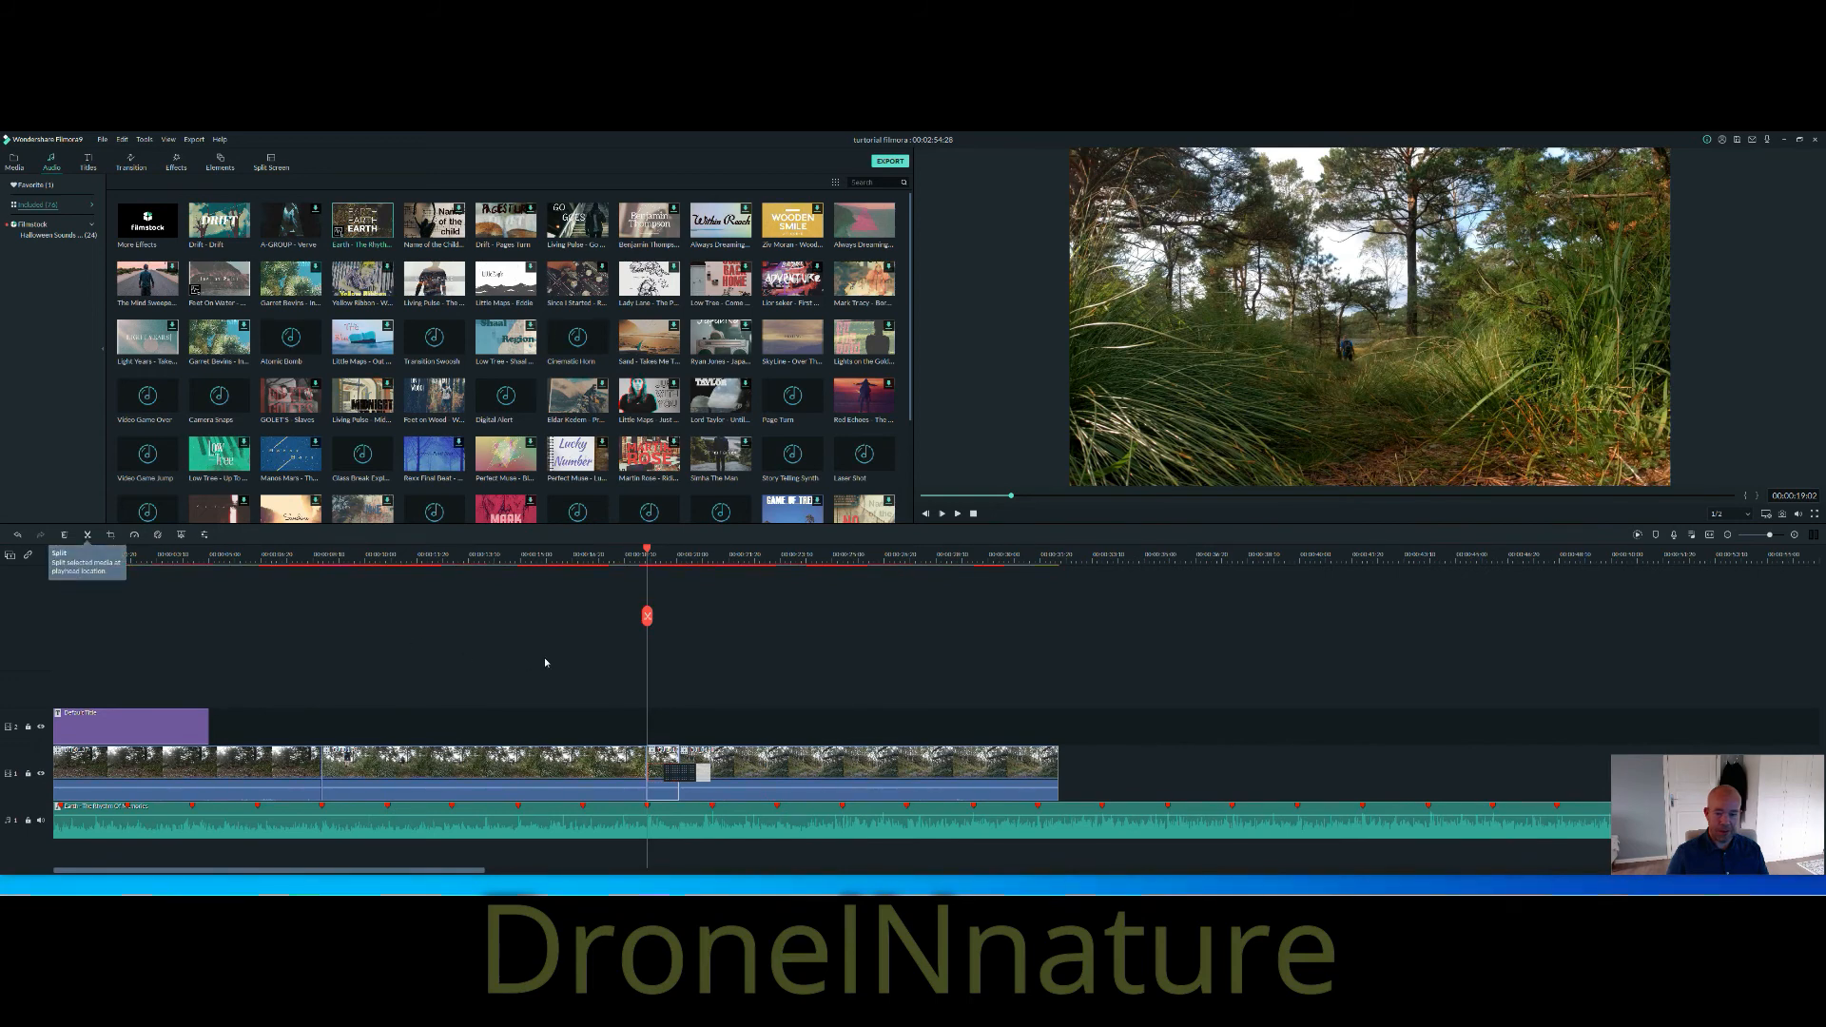
key(Delete)
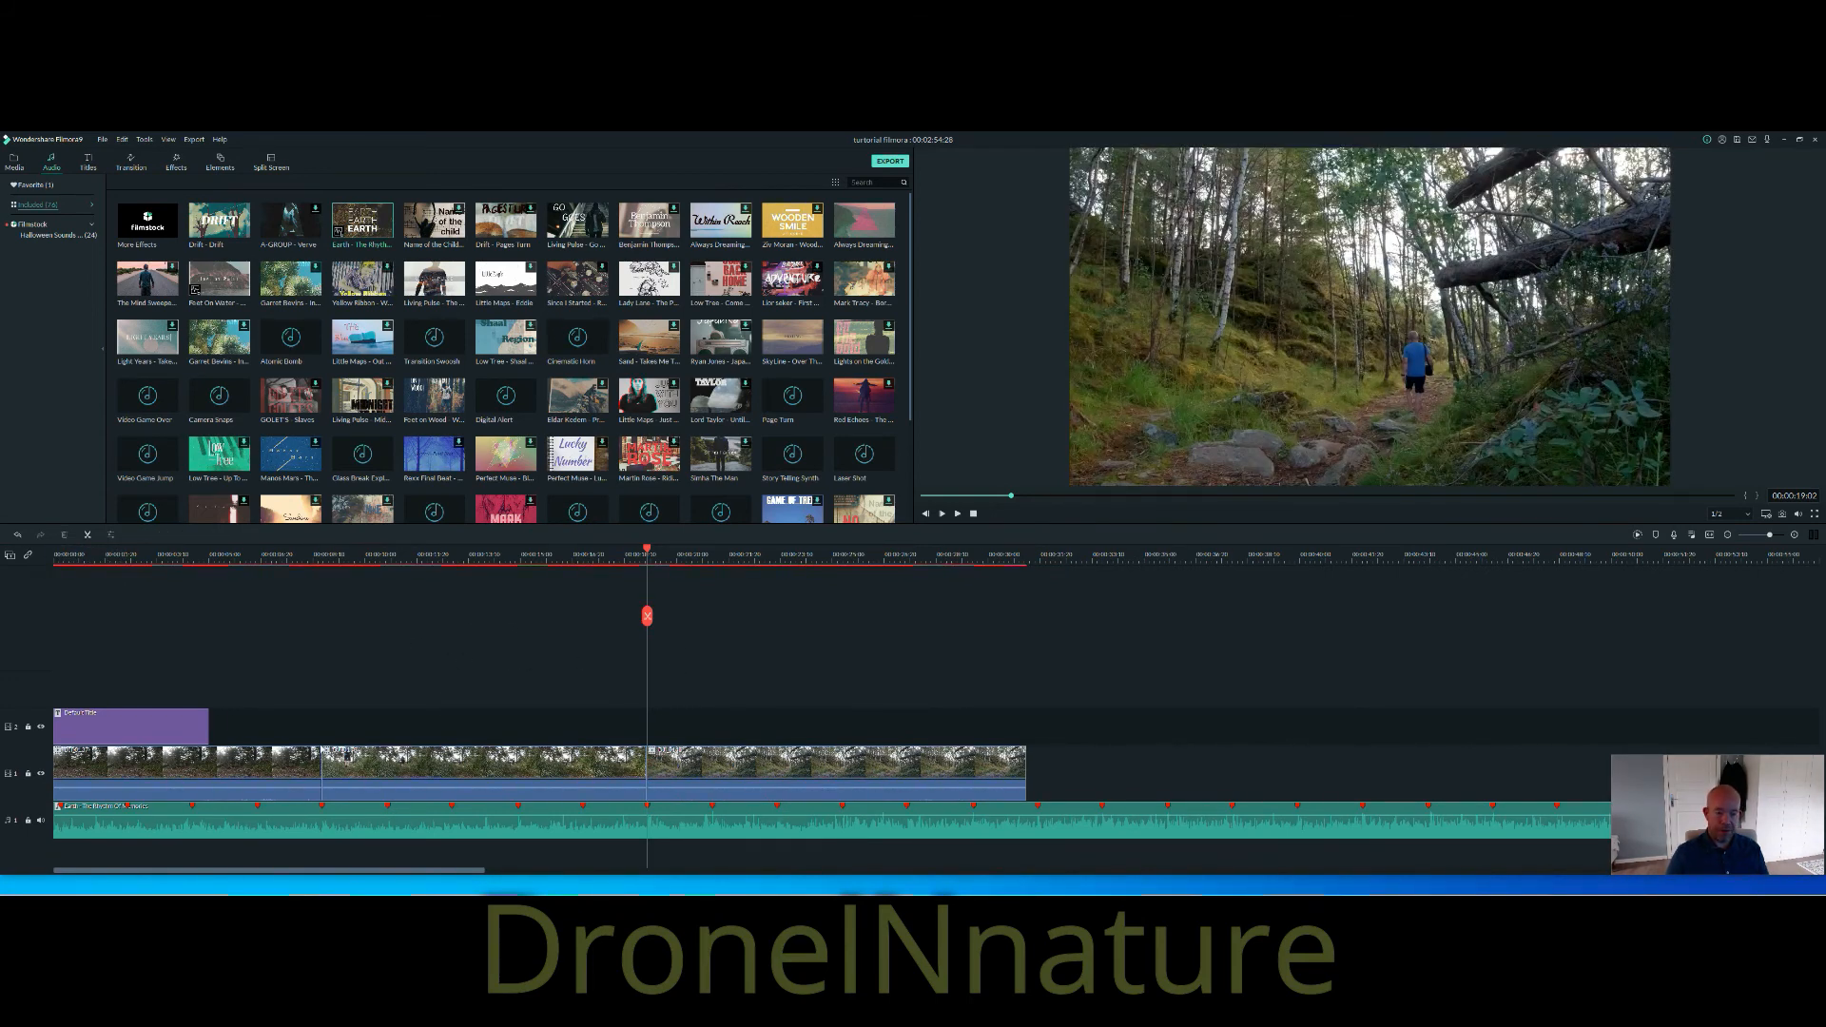
Add a Dissolve transition between the first and second clips and a Flash transition between the second and third clips.
click(327, 754)
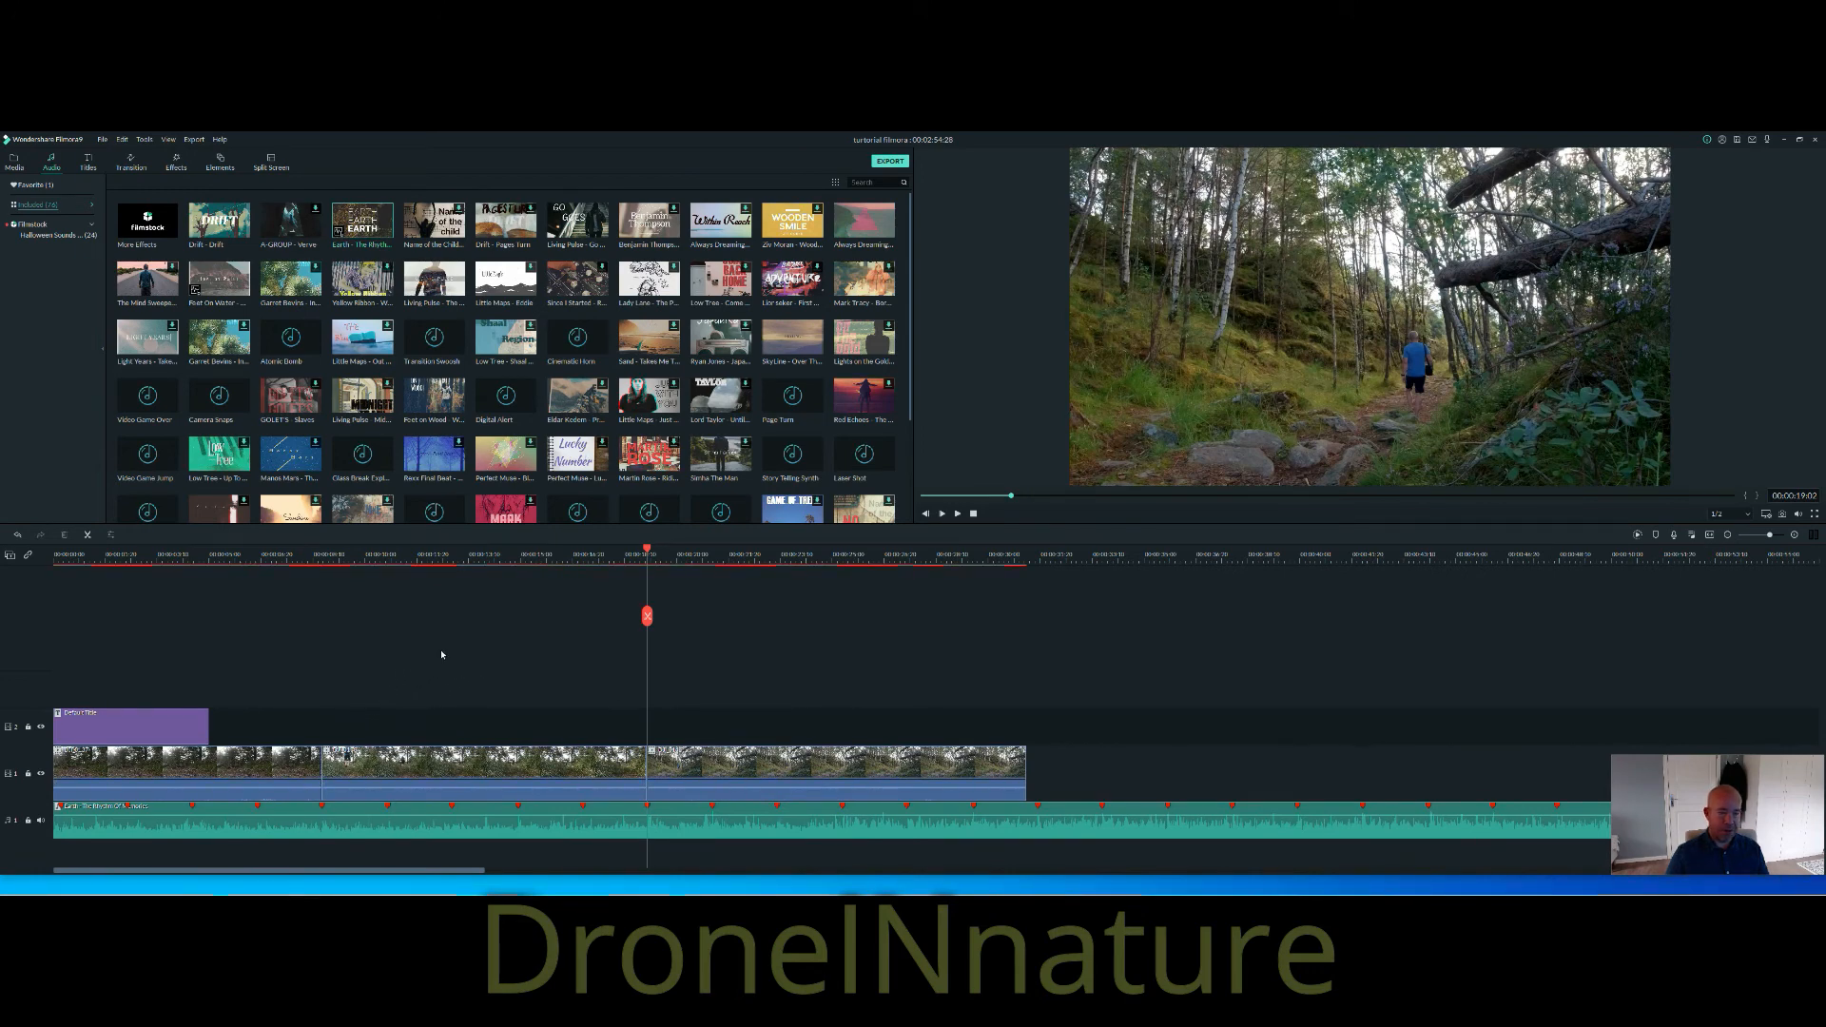
click(132, 164)
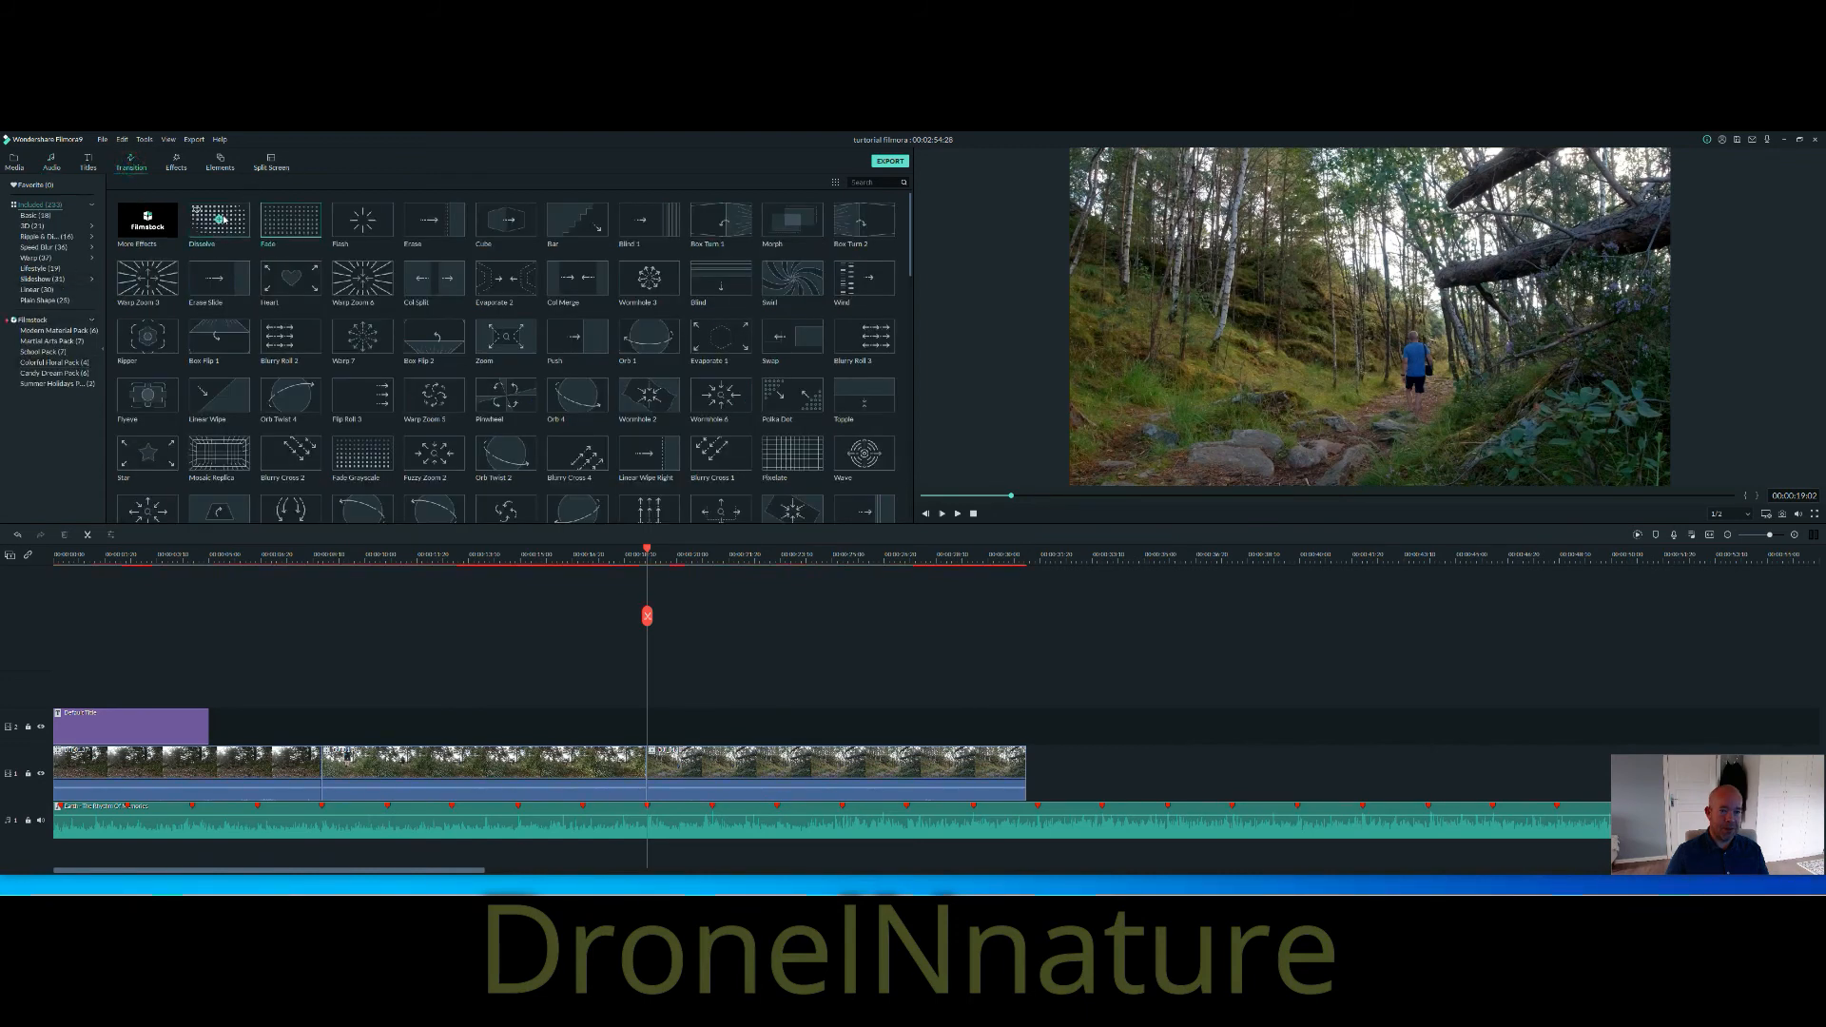
drag(227, 218, 321, 773)
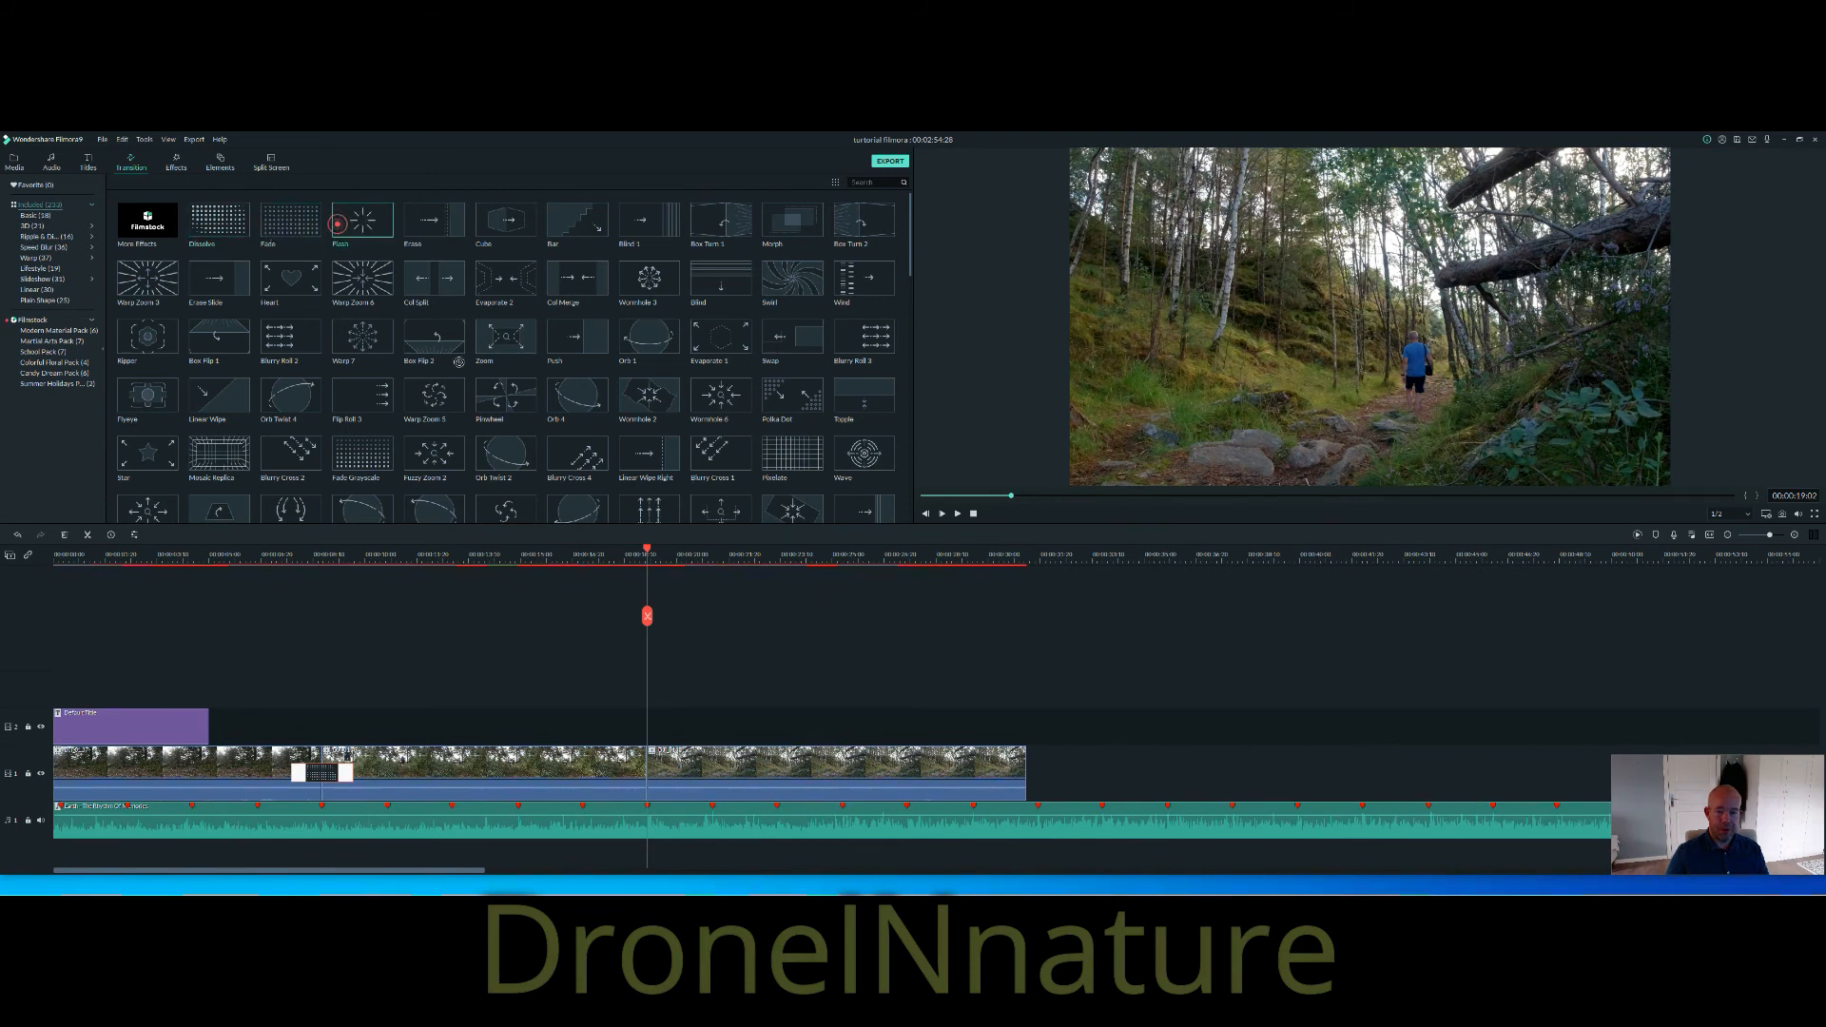
drag(362, 221, 613, 770)
drag(608, 674, 633, 768)
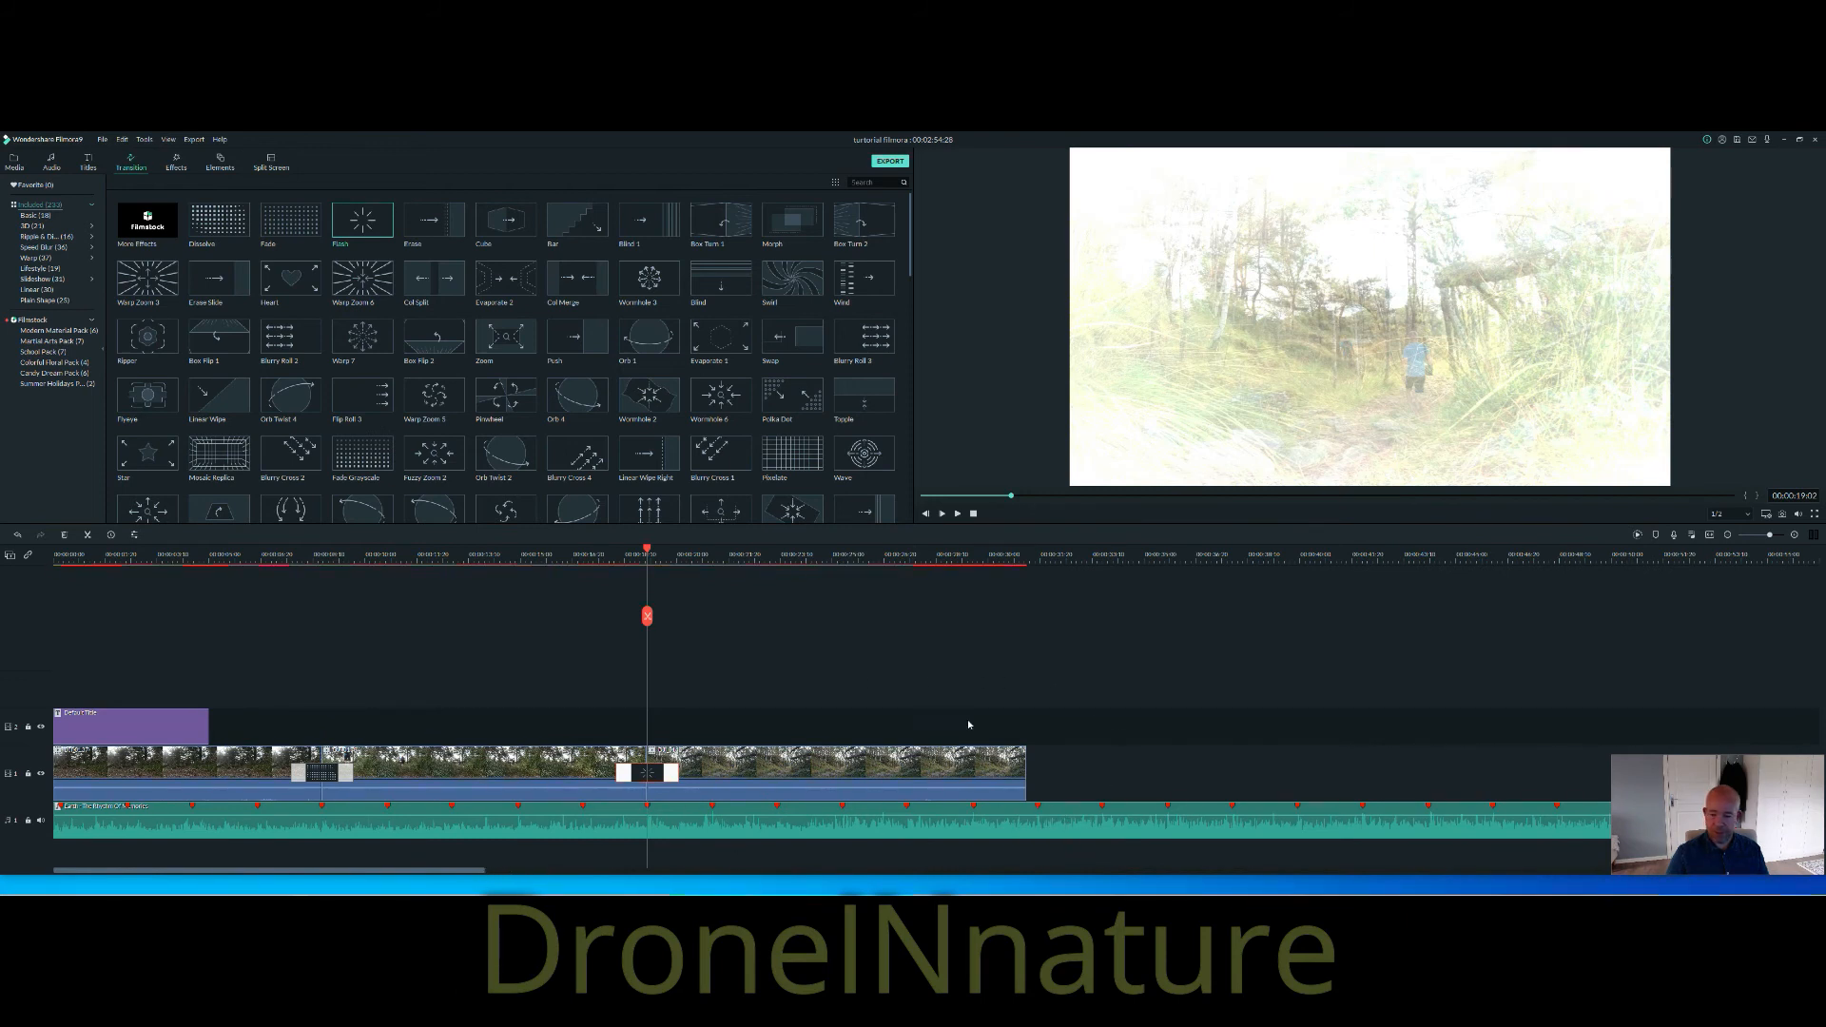
Trim the end of the music track to the end of the video and play the timeline from the beginning.
click(1709, 536)
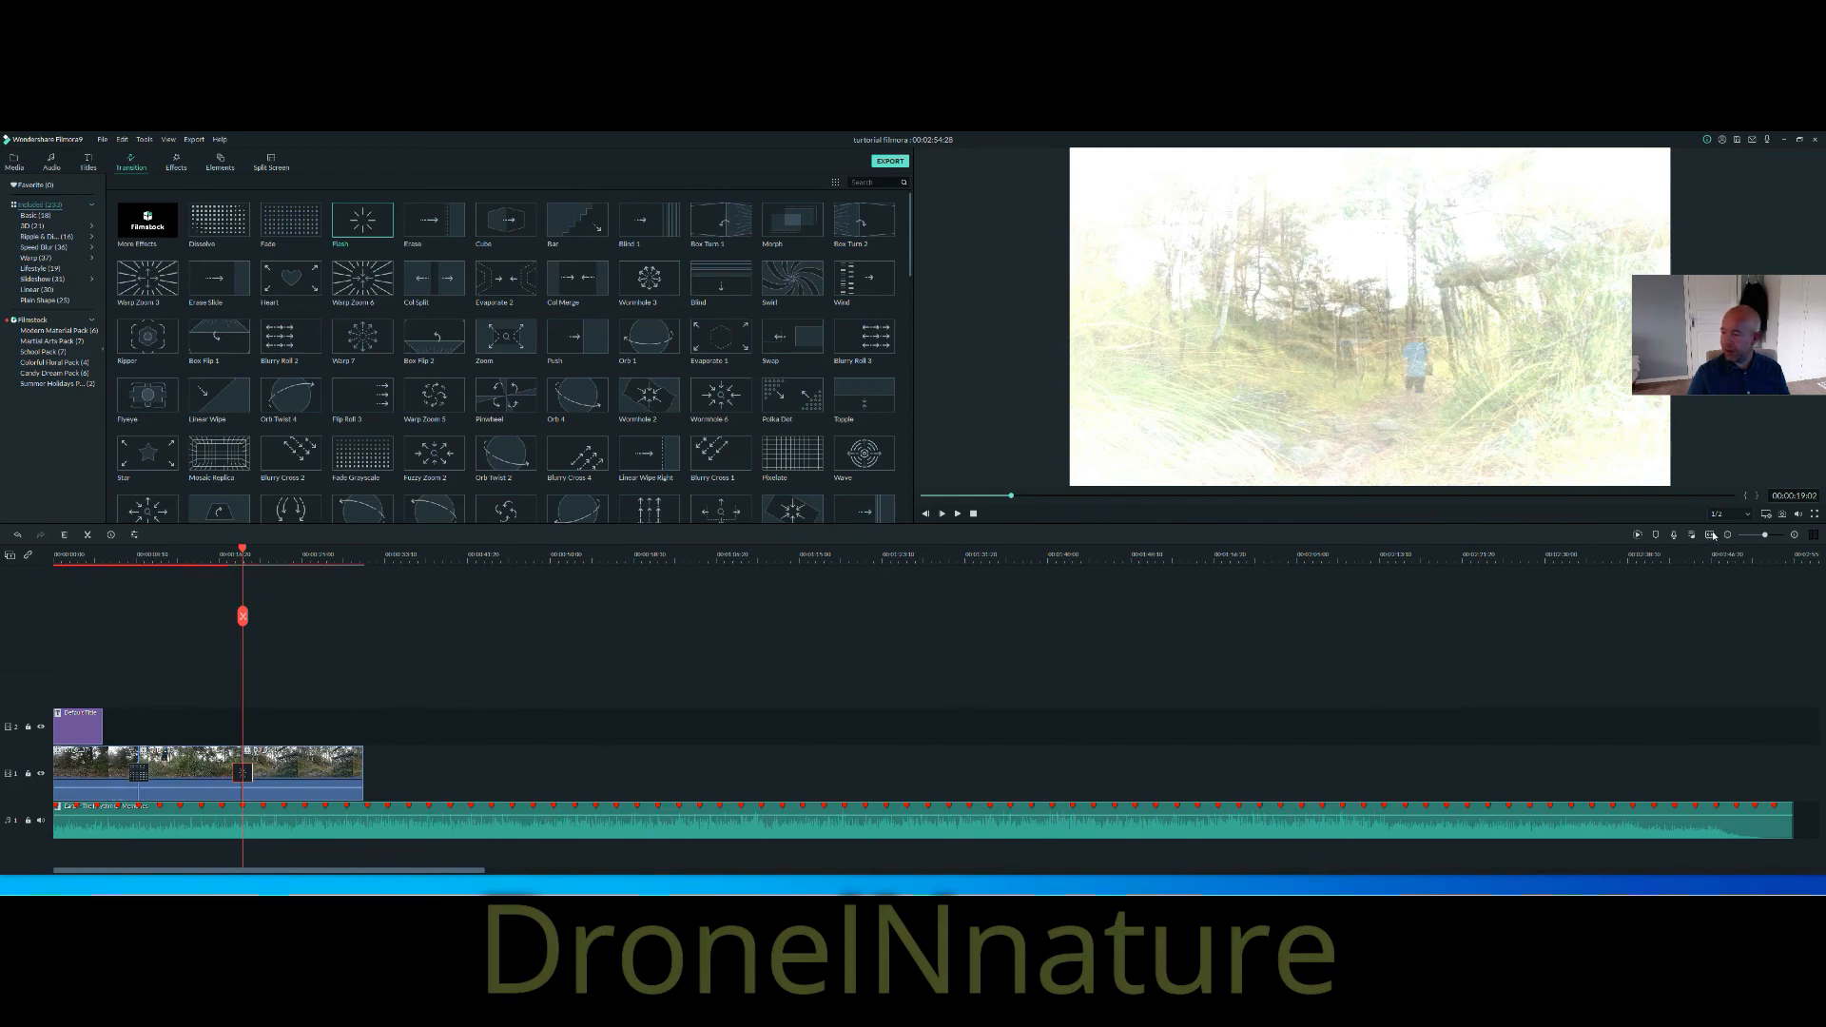
drag(825, 556, 1587, 538)
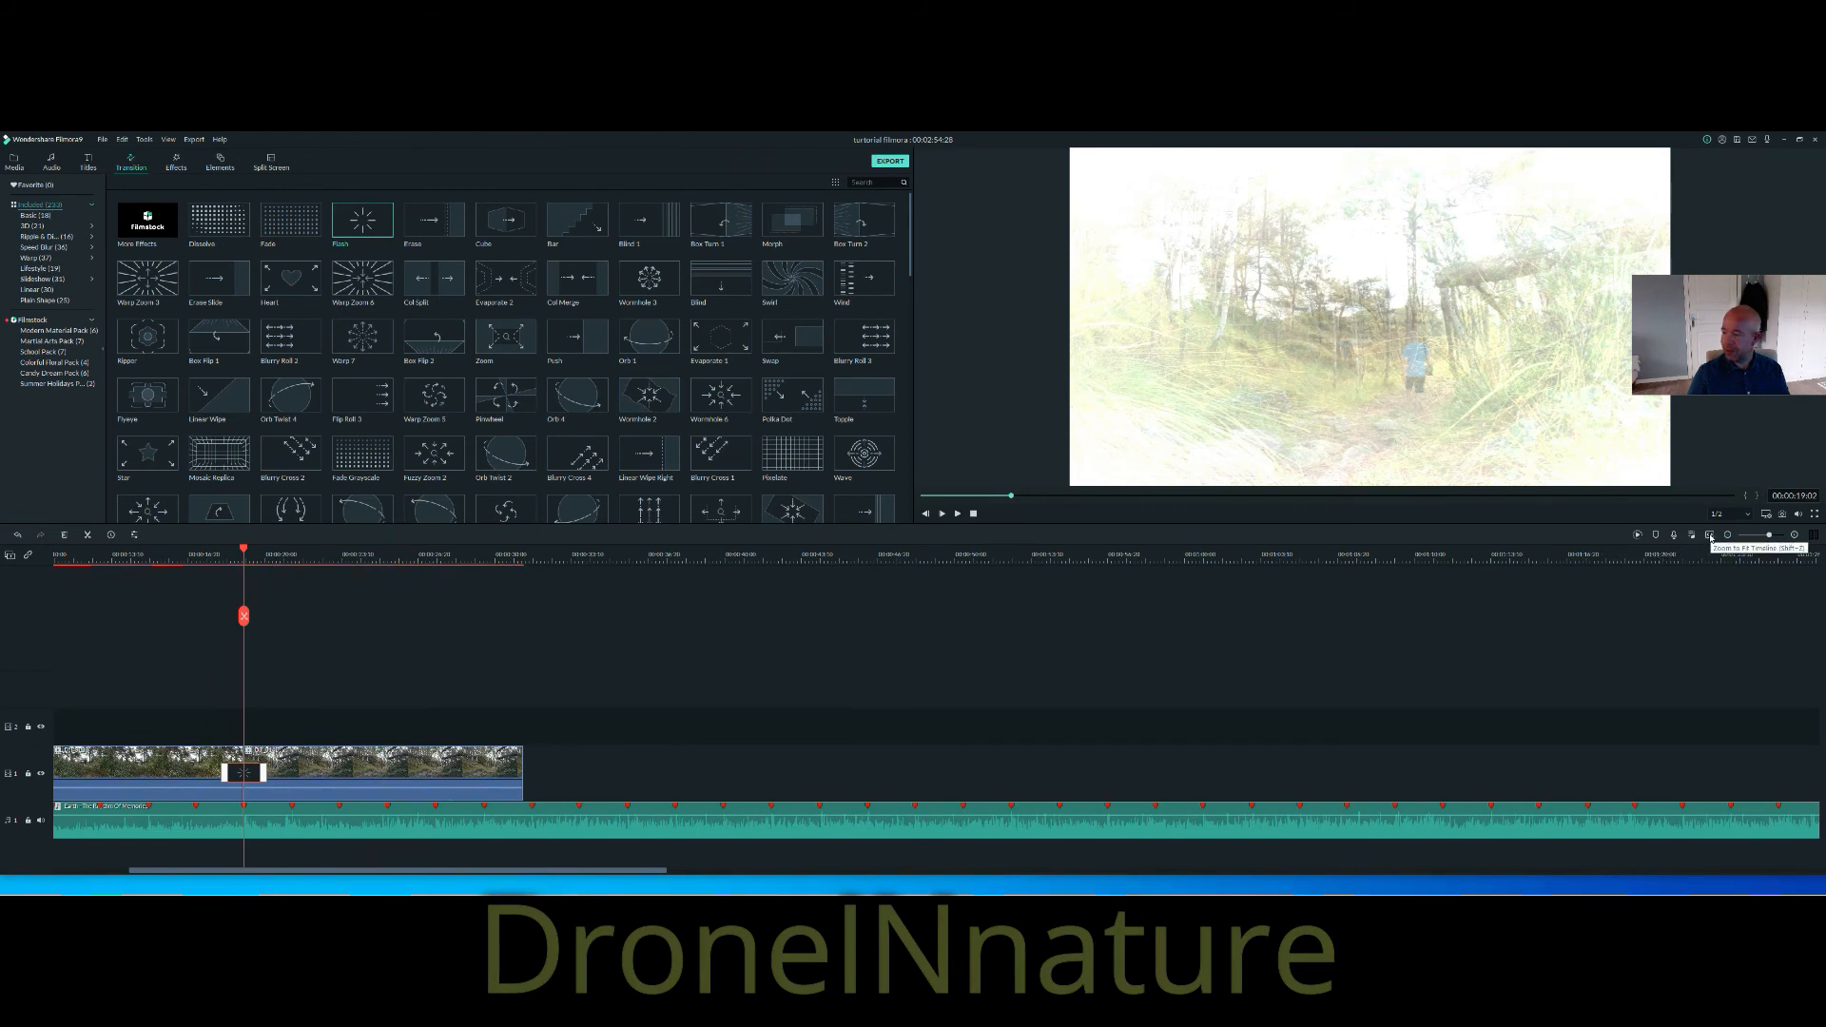
click(1710, 535)
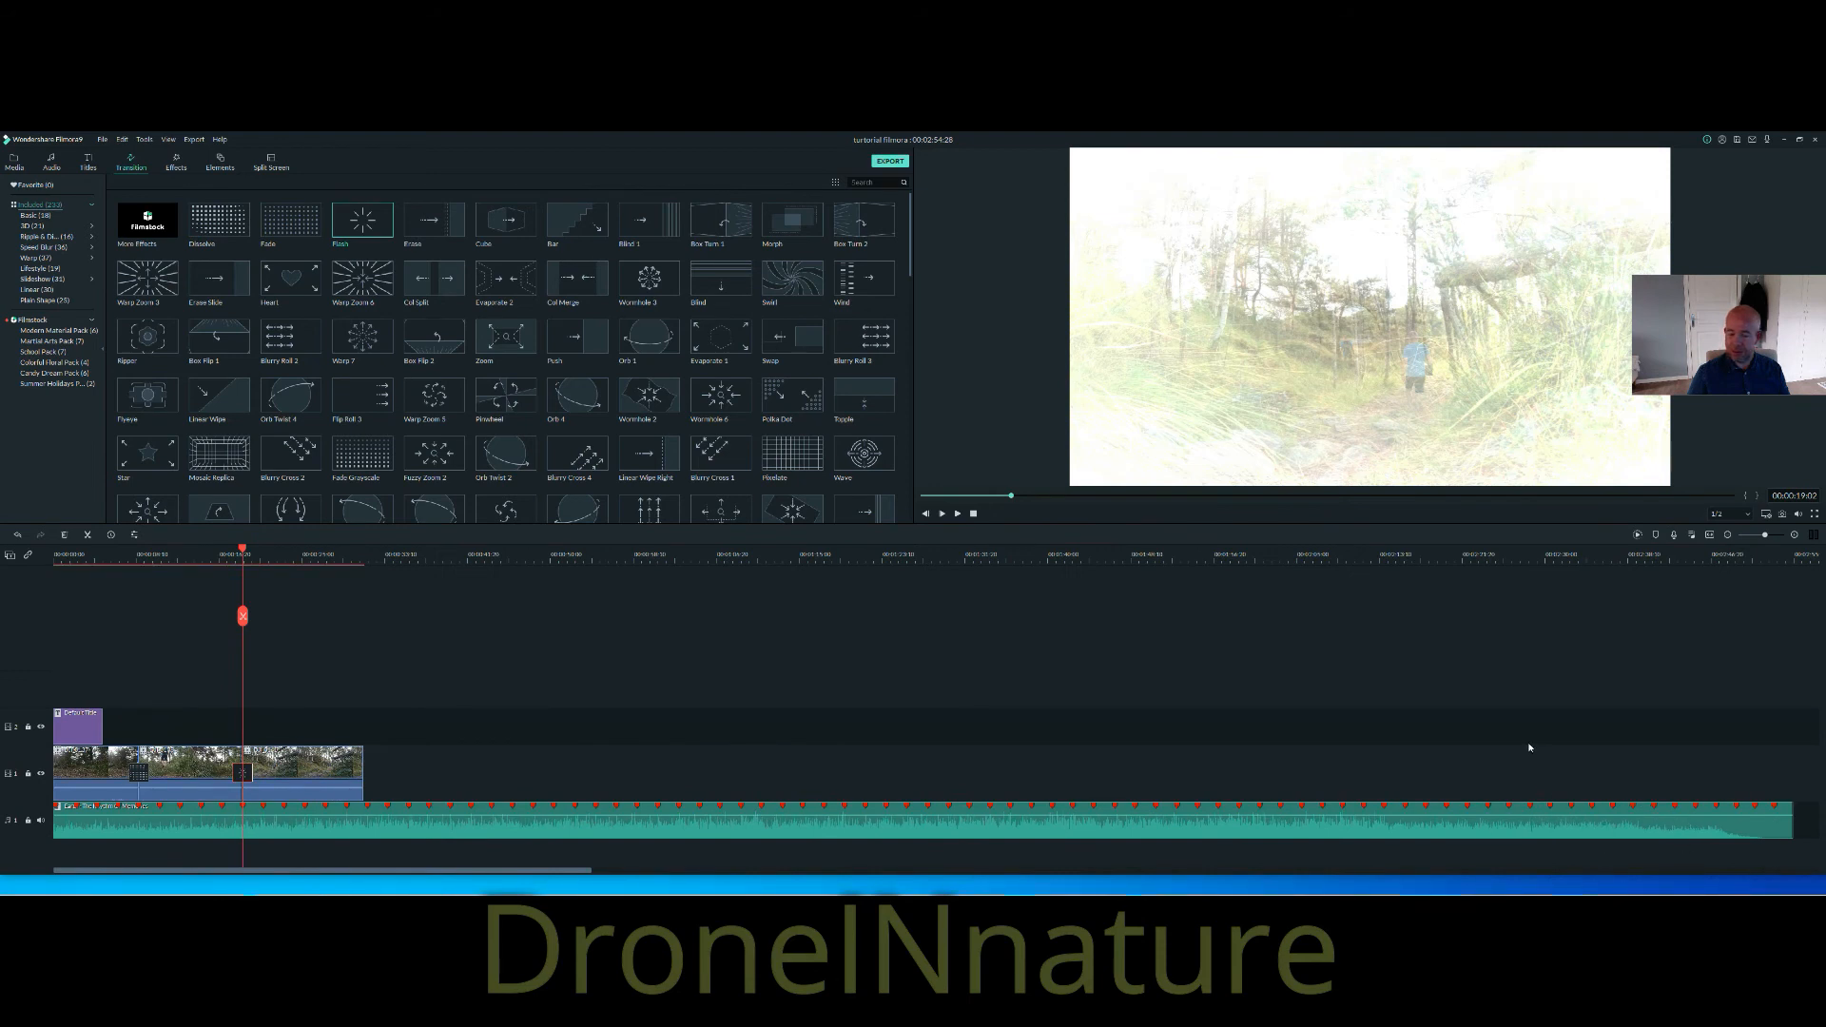
click(1791, 825)
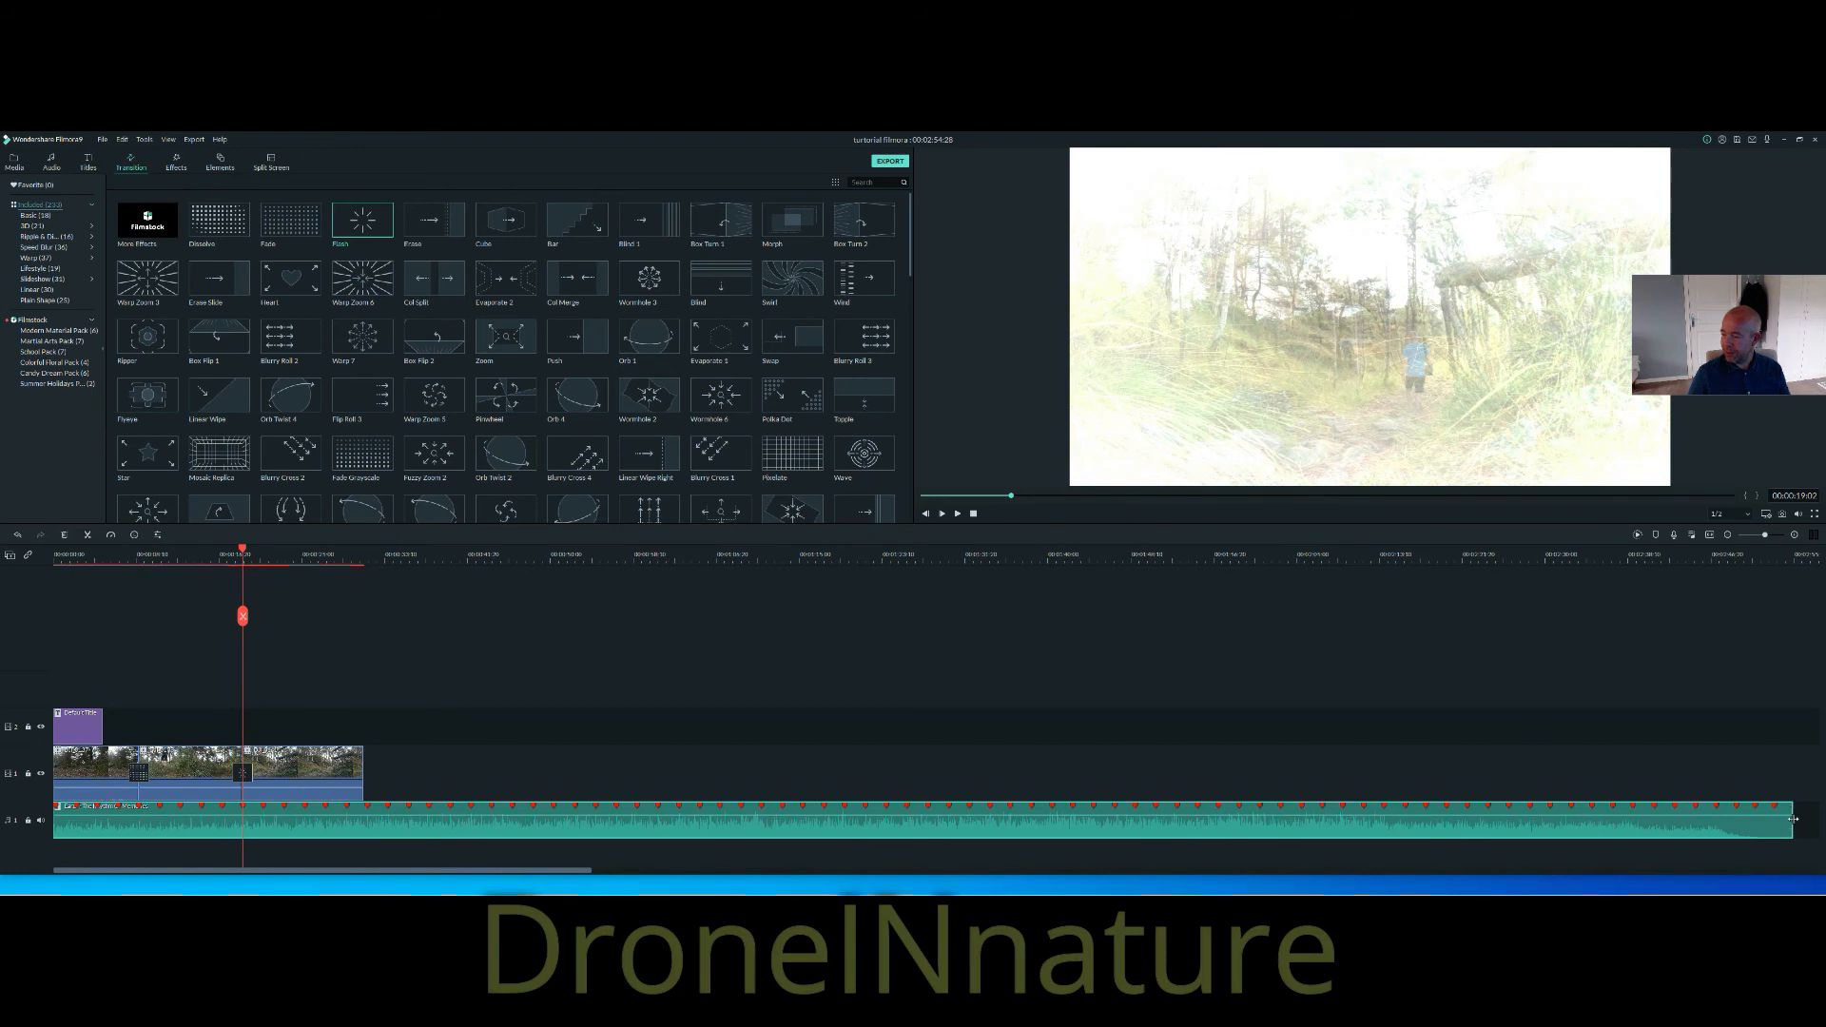
drag(1792, 819, 362, 807)
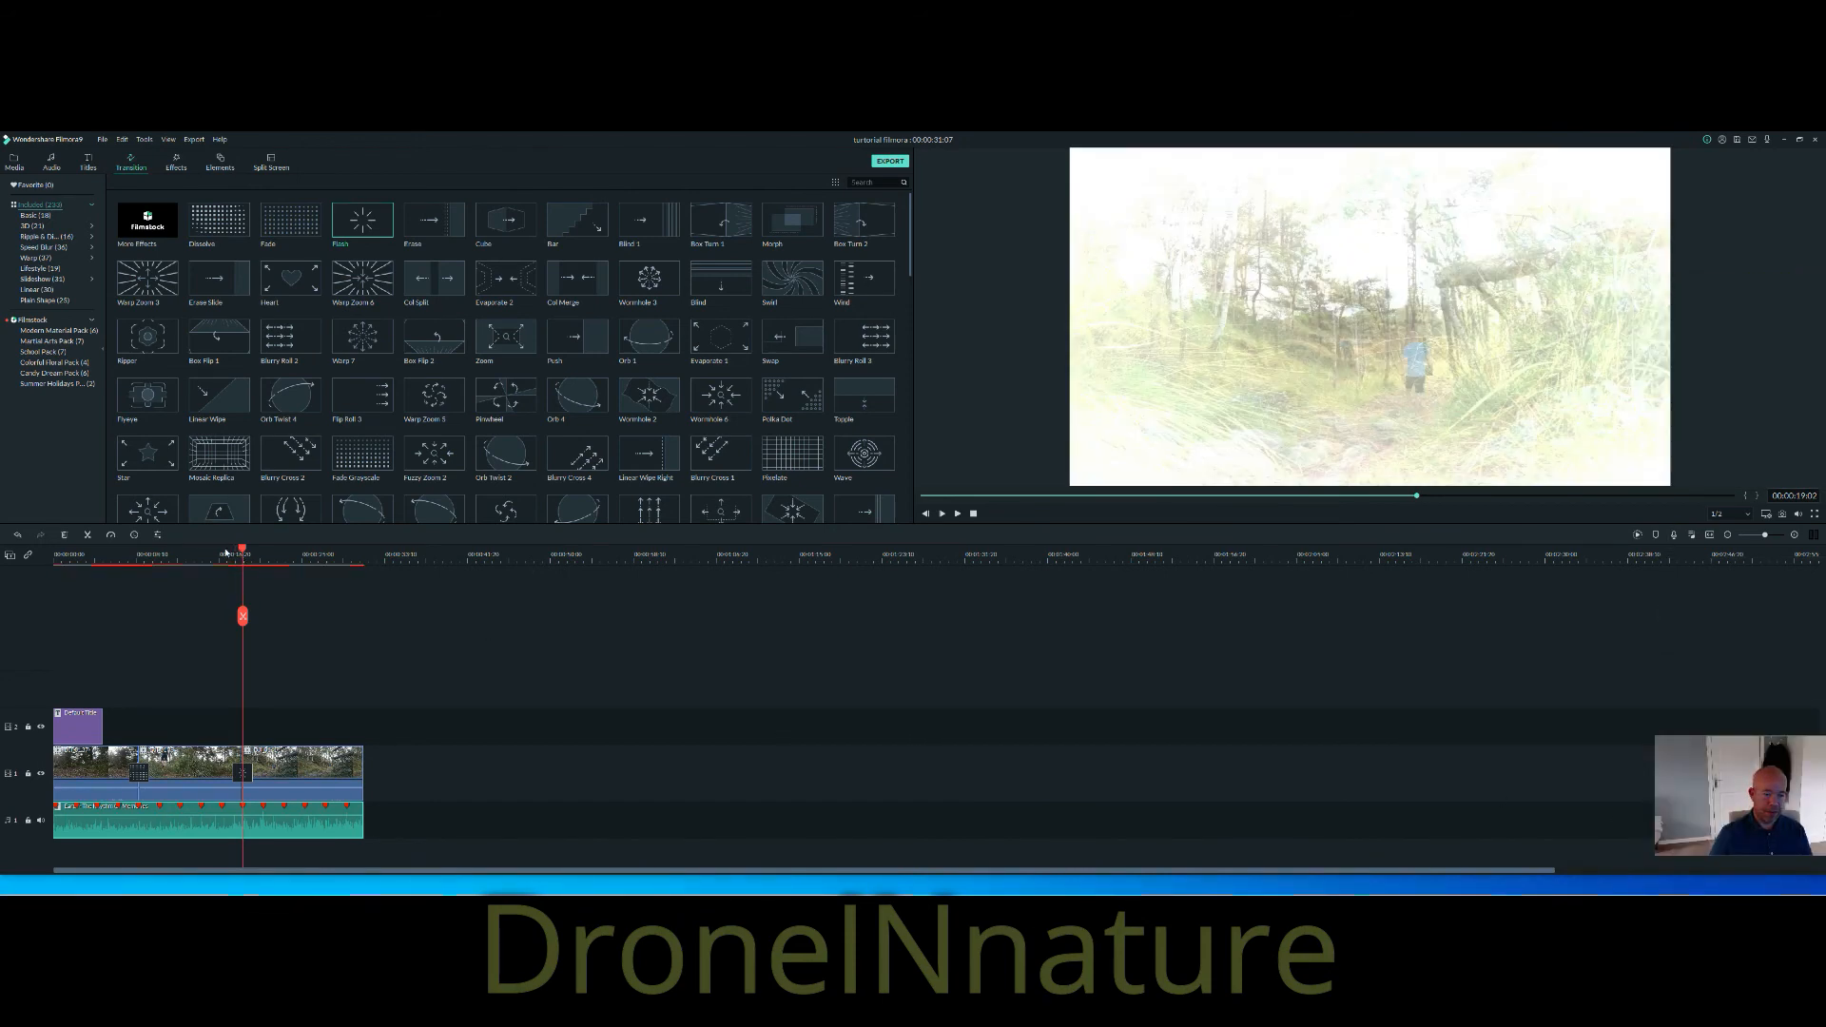
drag(225, 552, 2, 559)
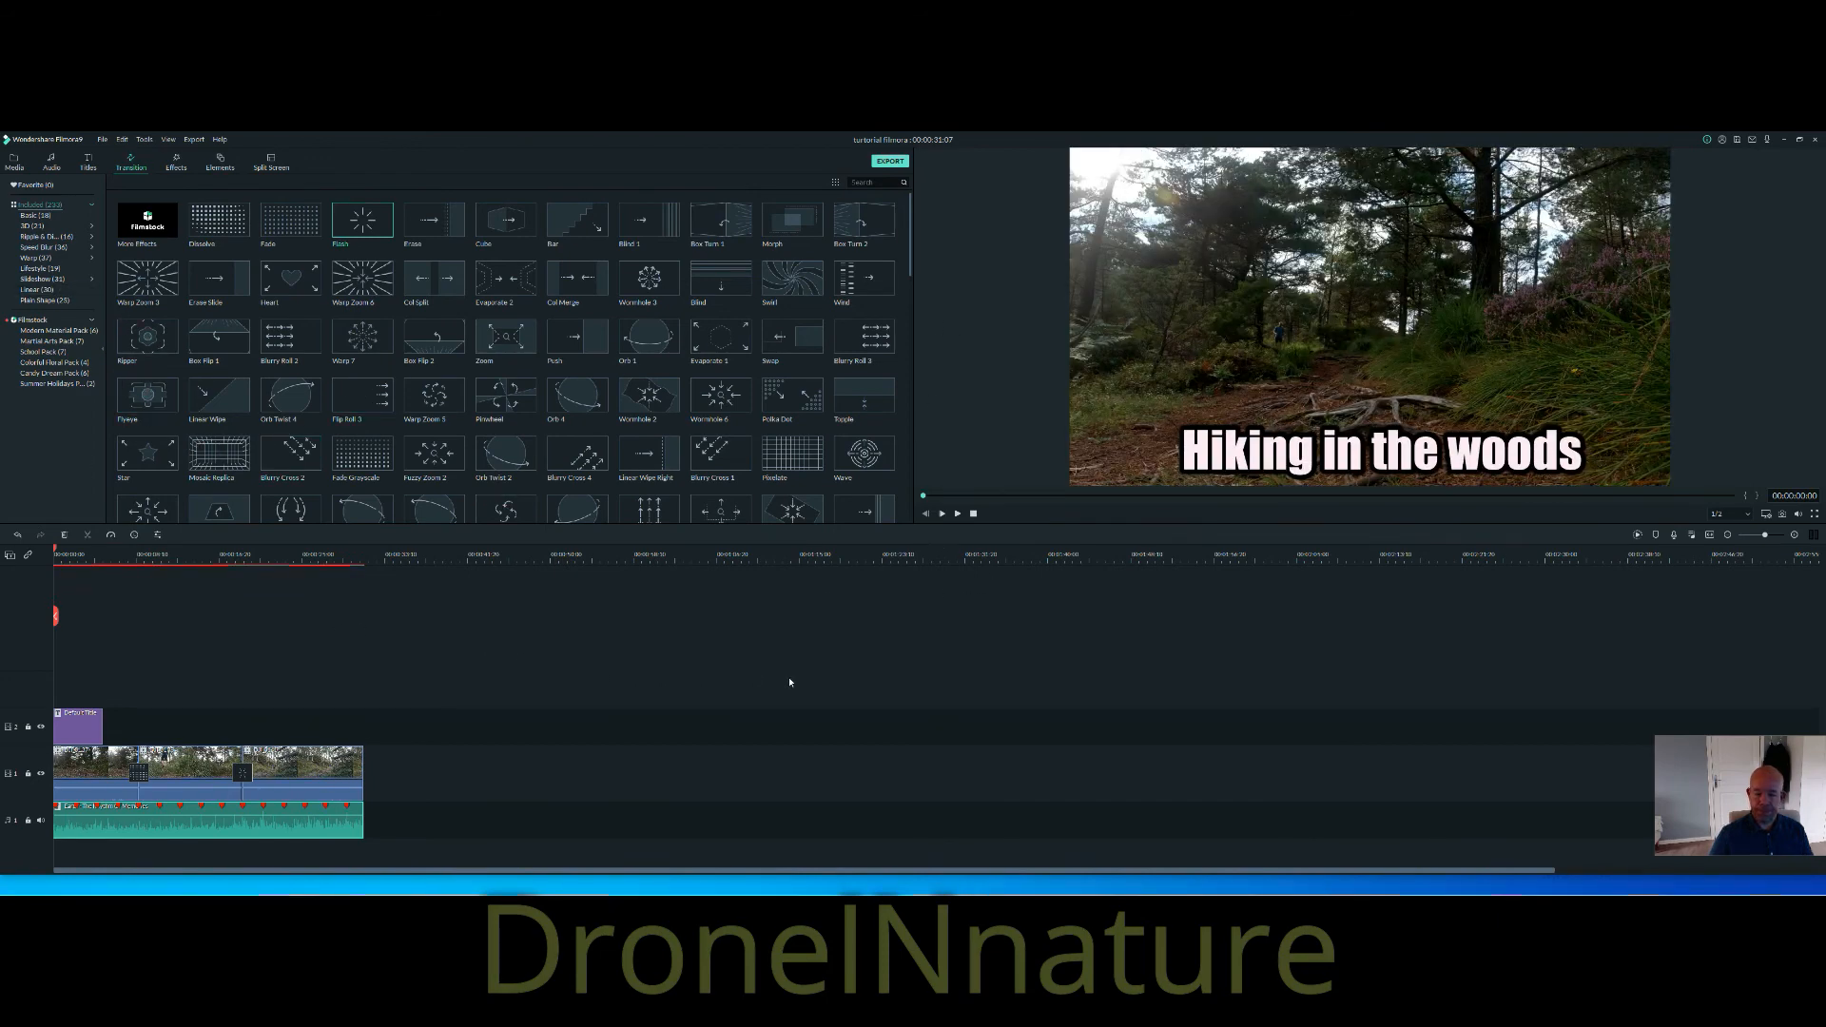
key(space)
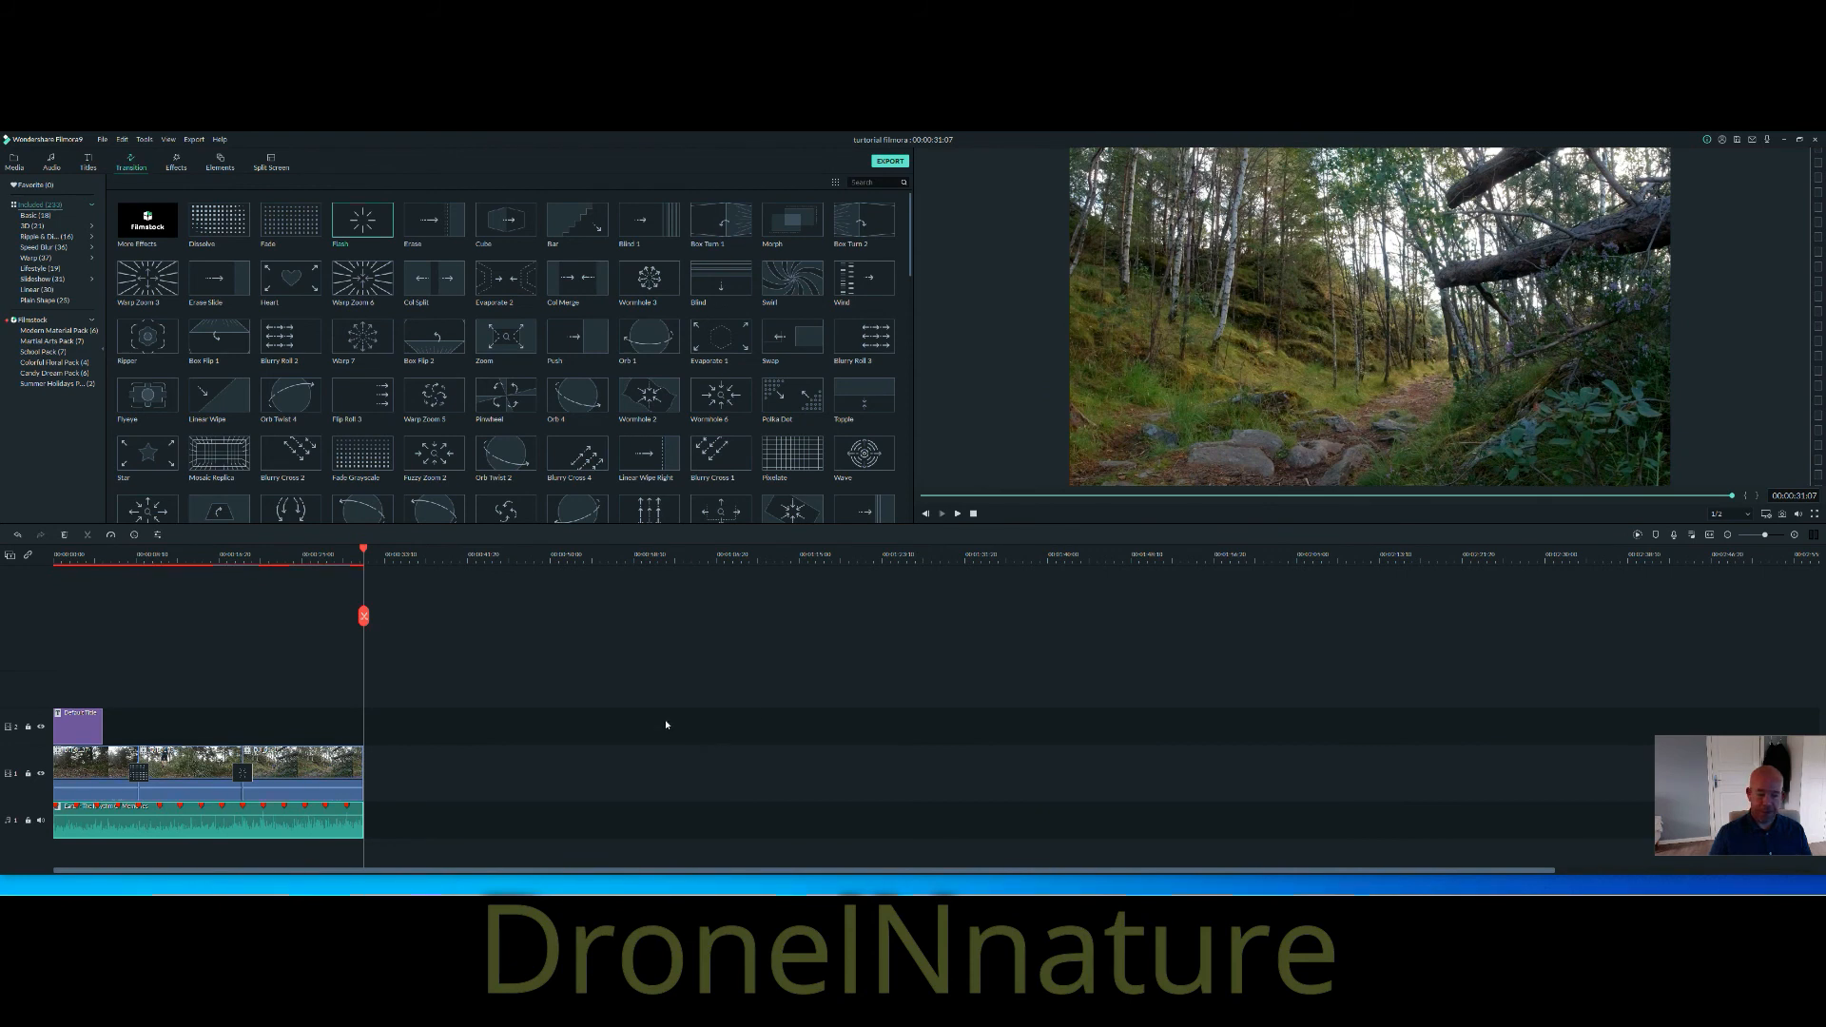
Set the music track's fade in and fade out to 1.5 s each, keeping the Default equalizer.
double_click(330, 824)
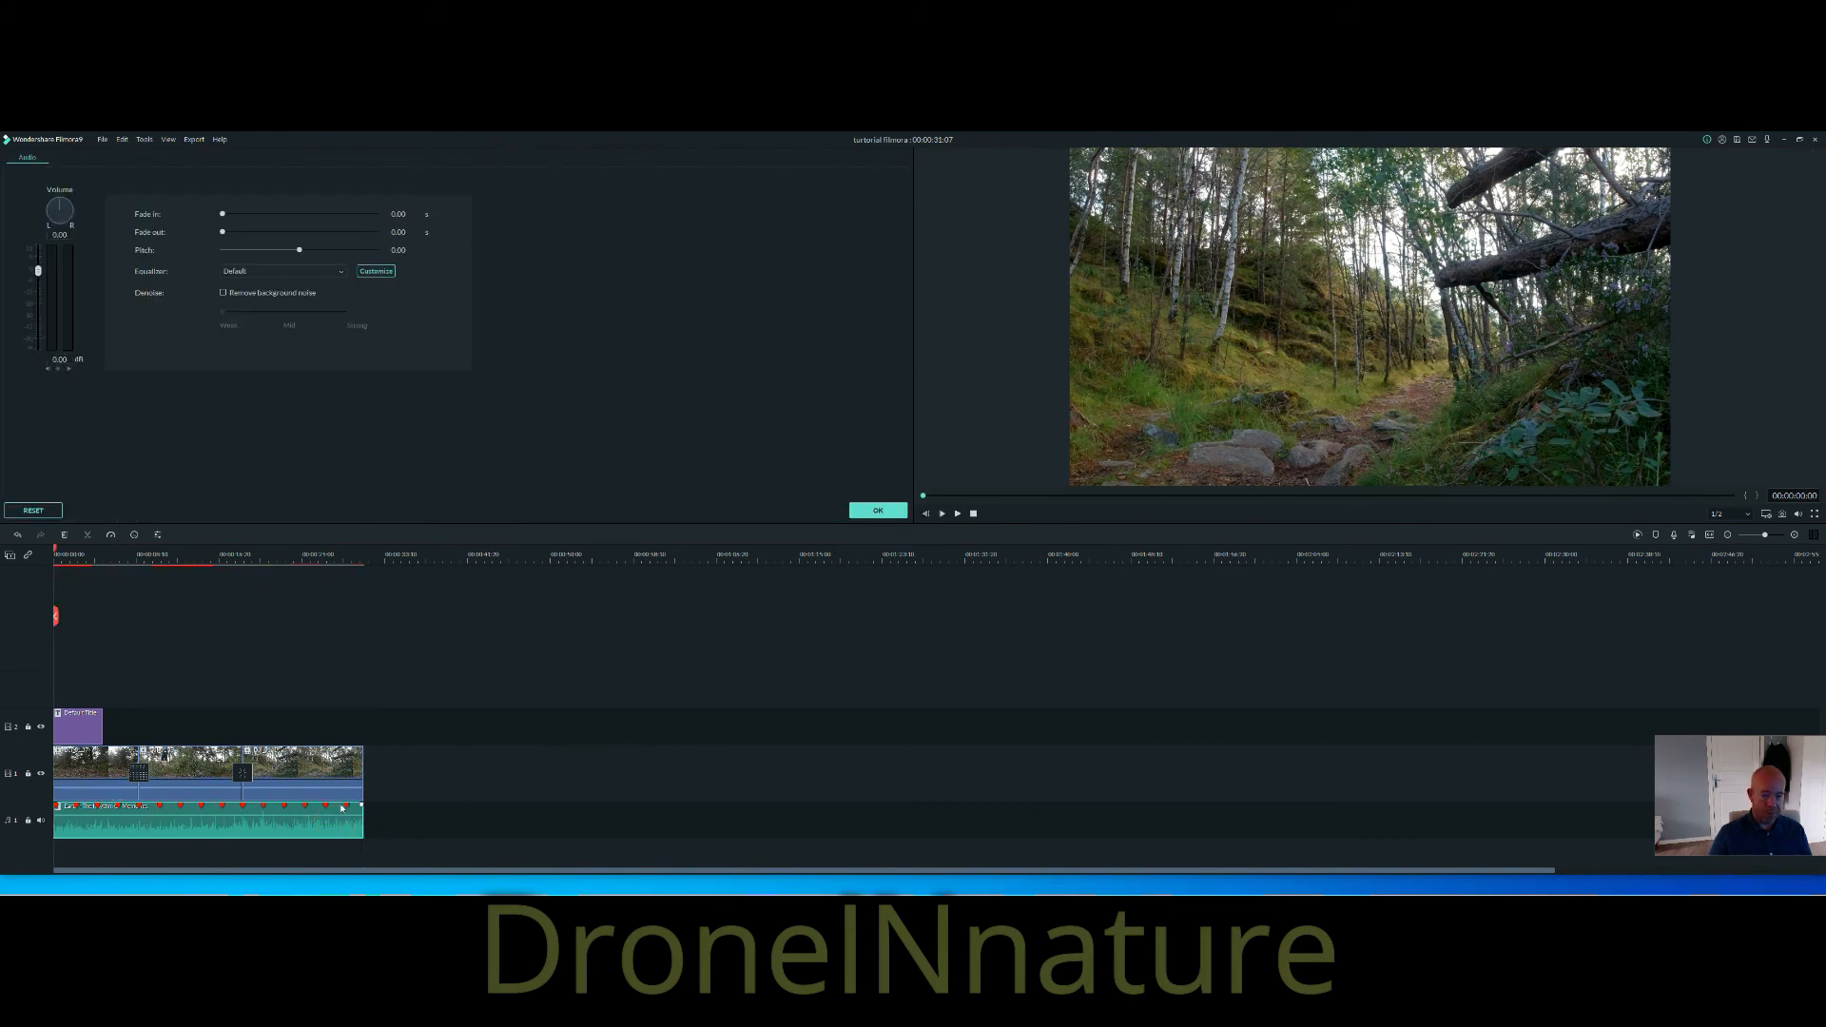
double_click(398, 214)
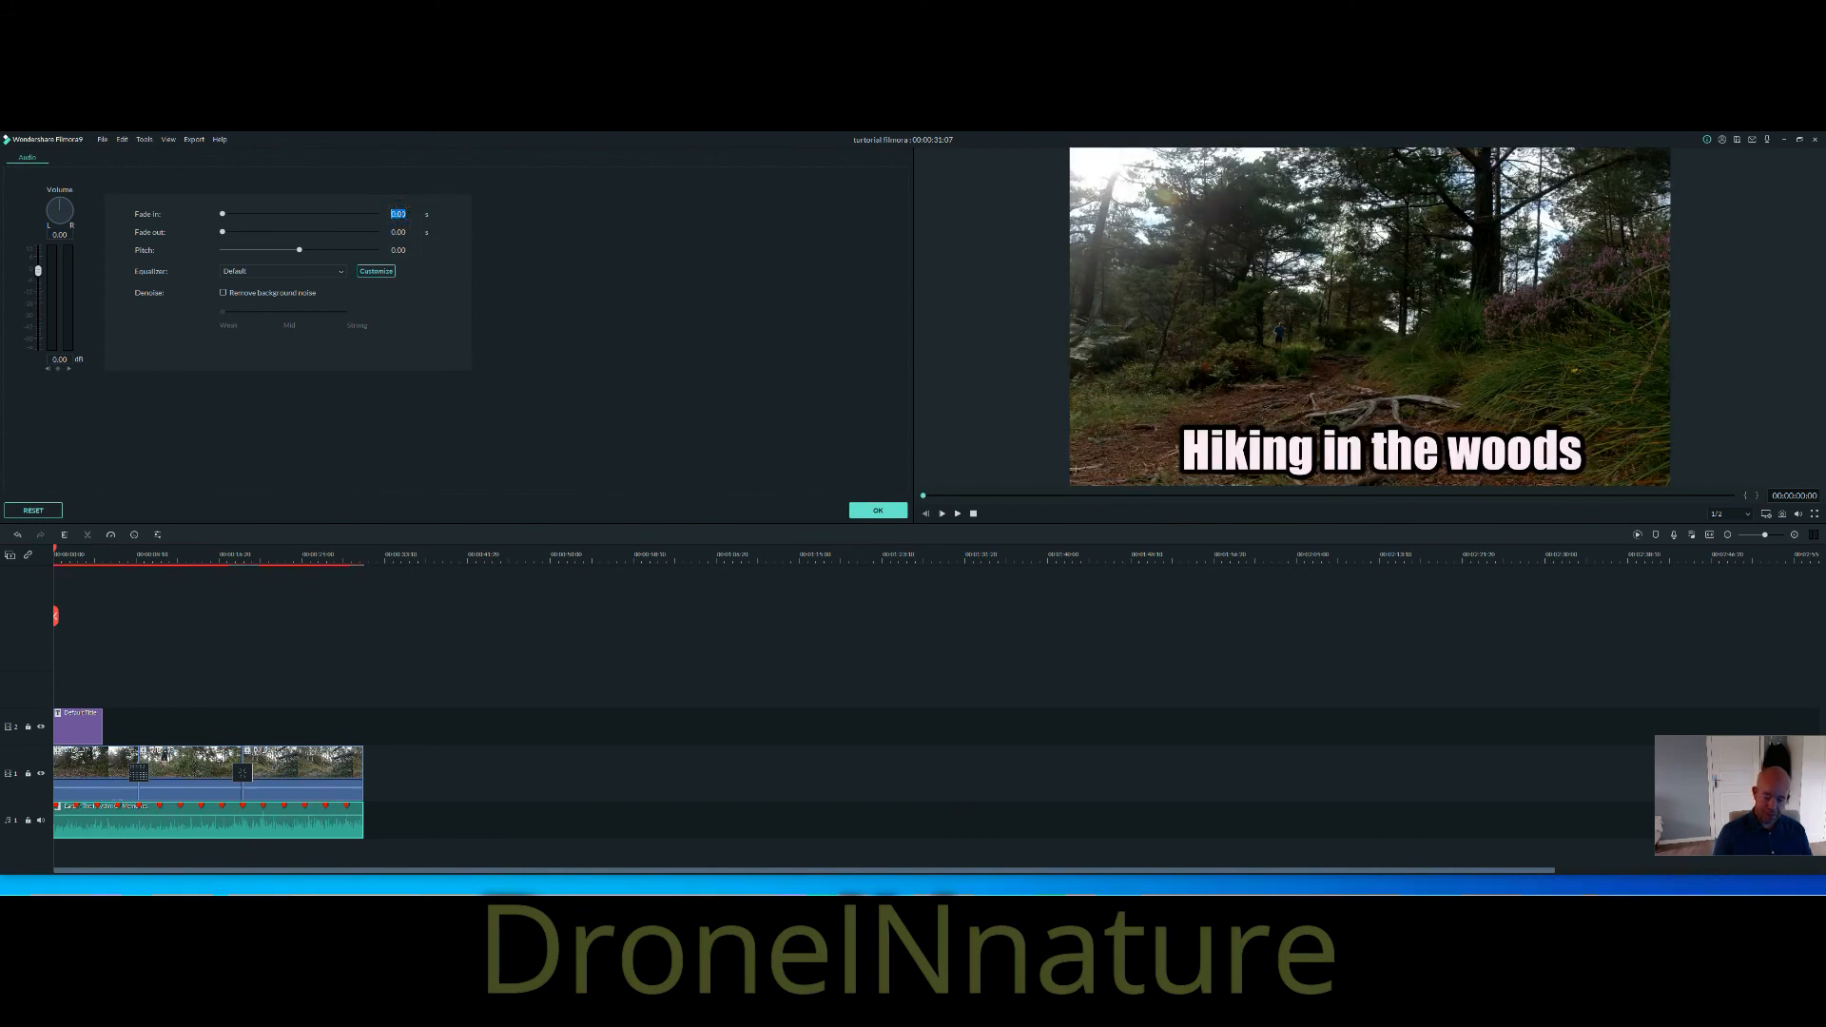
text(1.5)
key(Return)
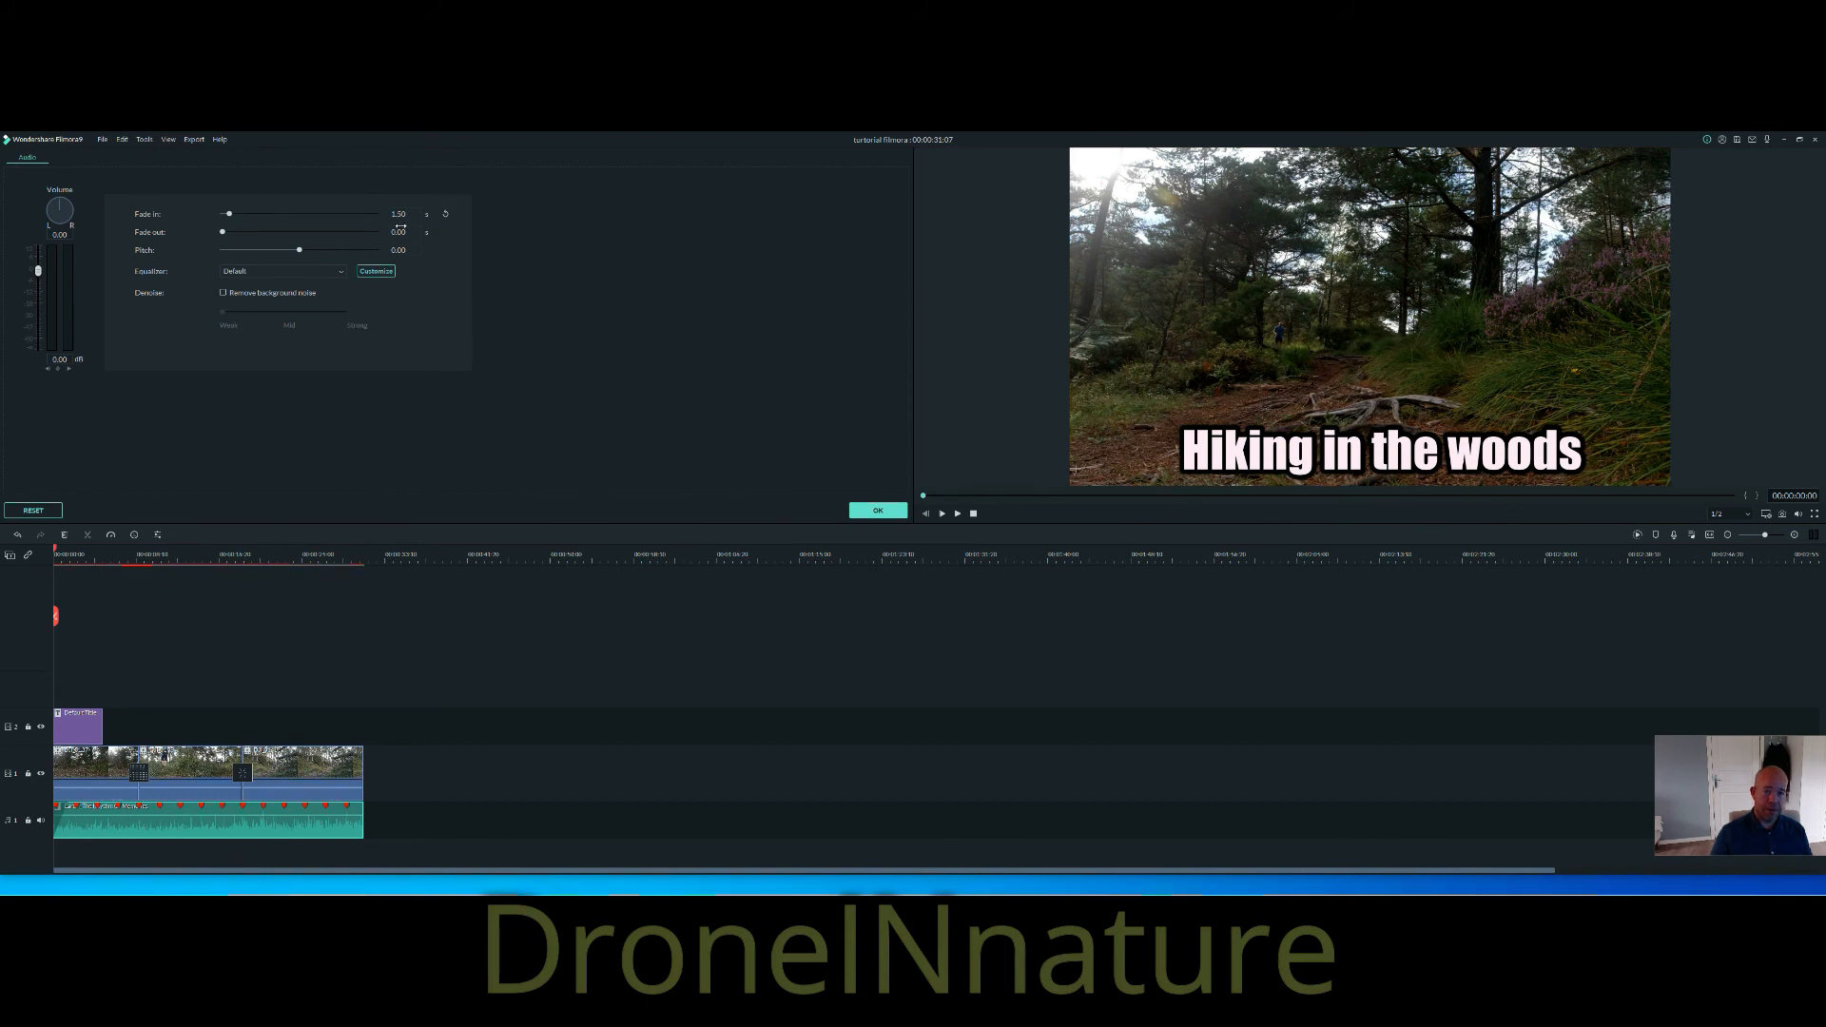
double_click(398, 232)
text(1)
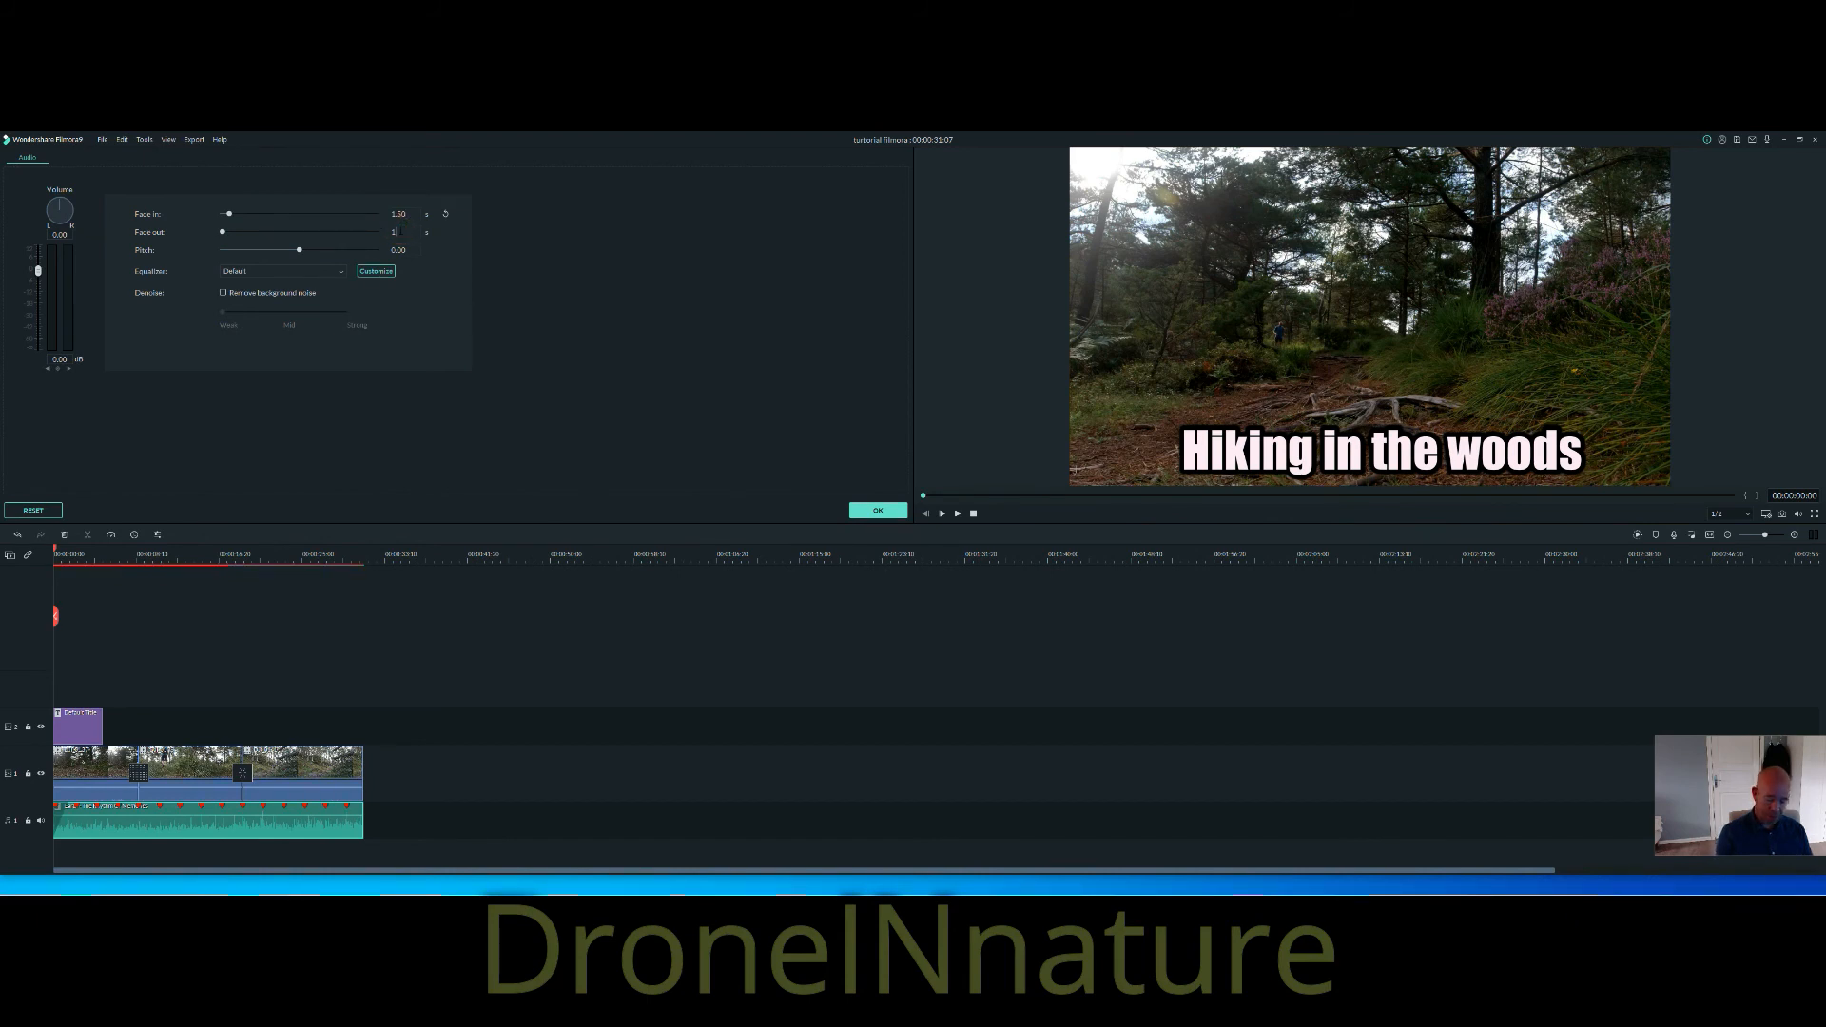
text(.5)
click(298, 270)
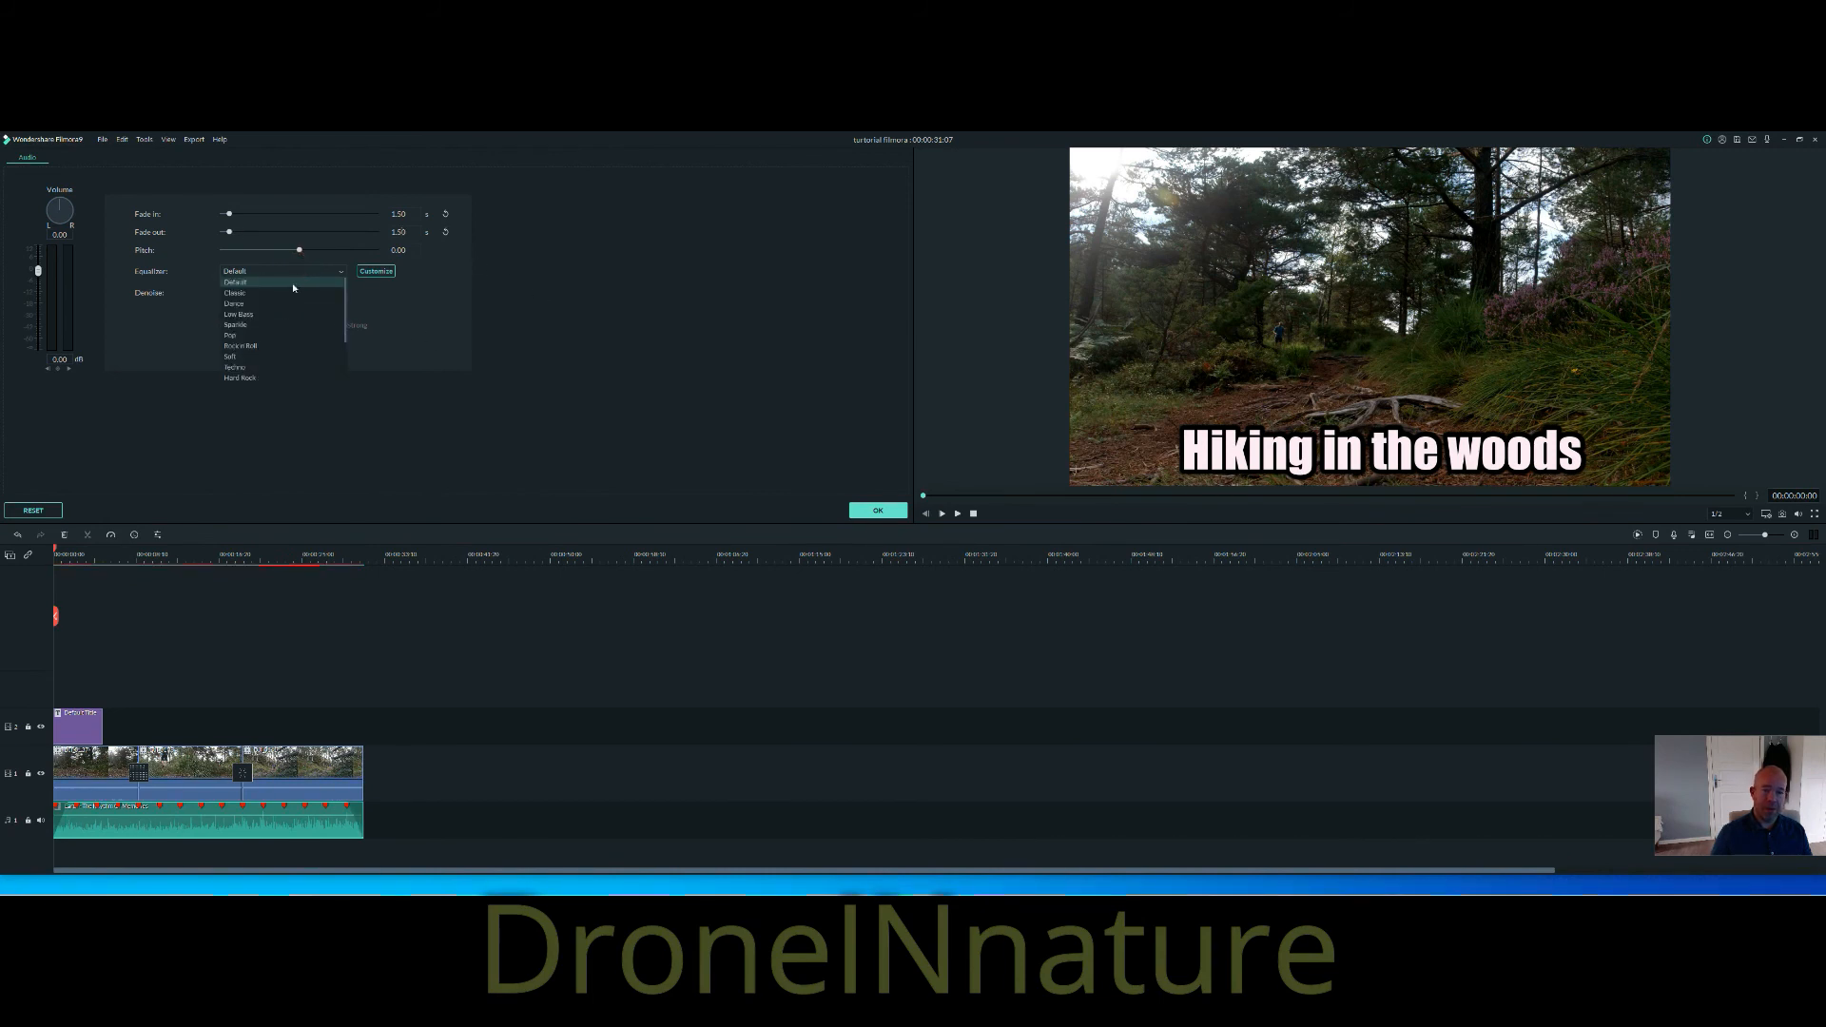
click(604, 386)
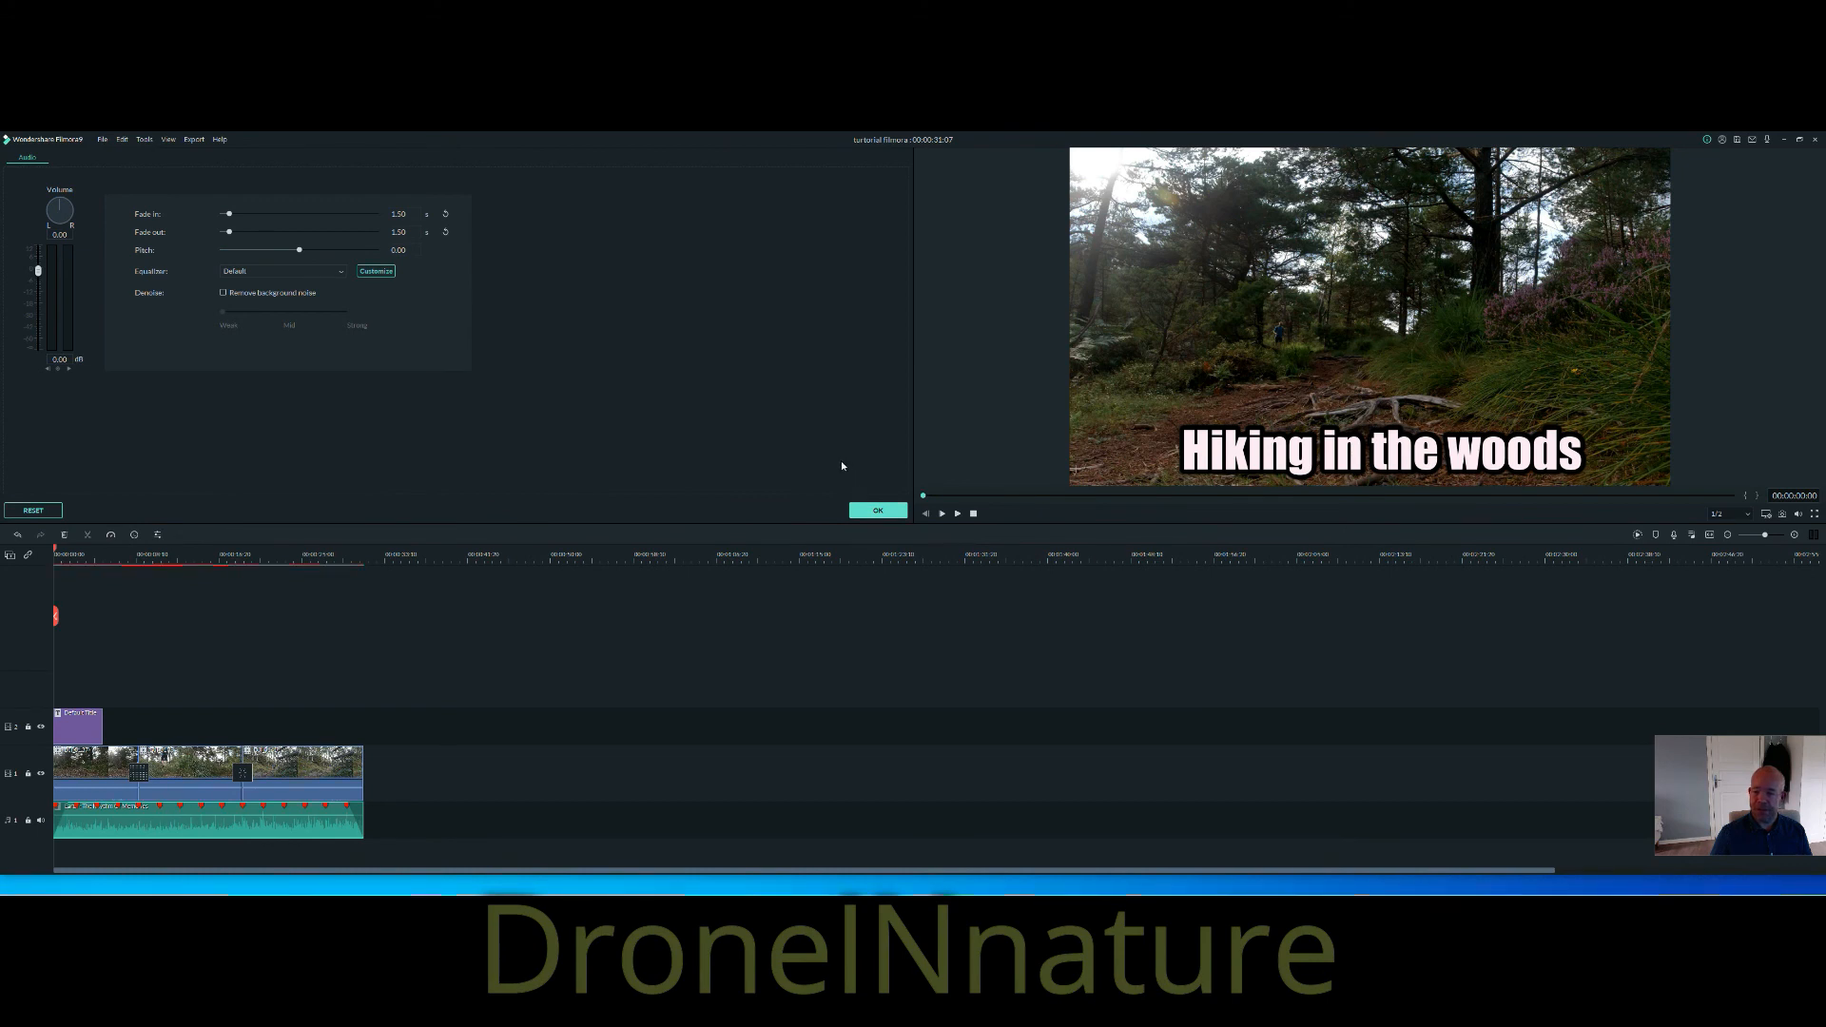
click(877, 510)
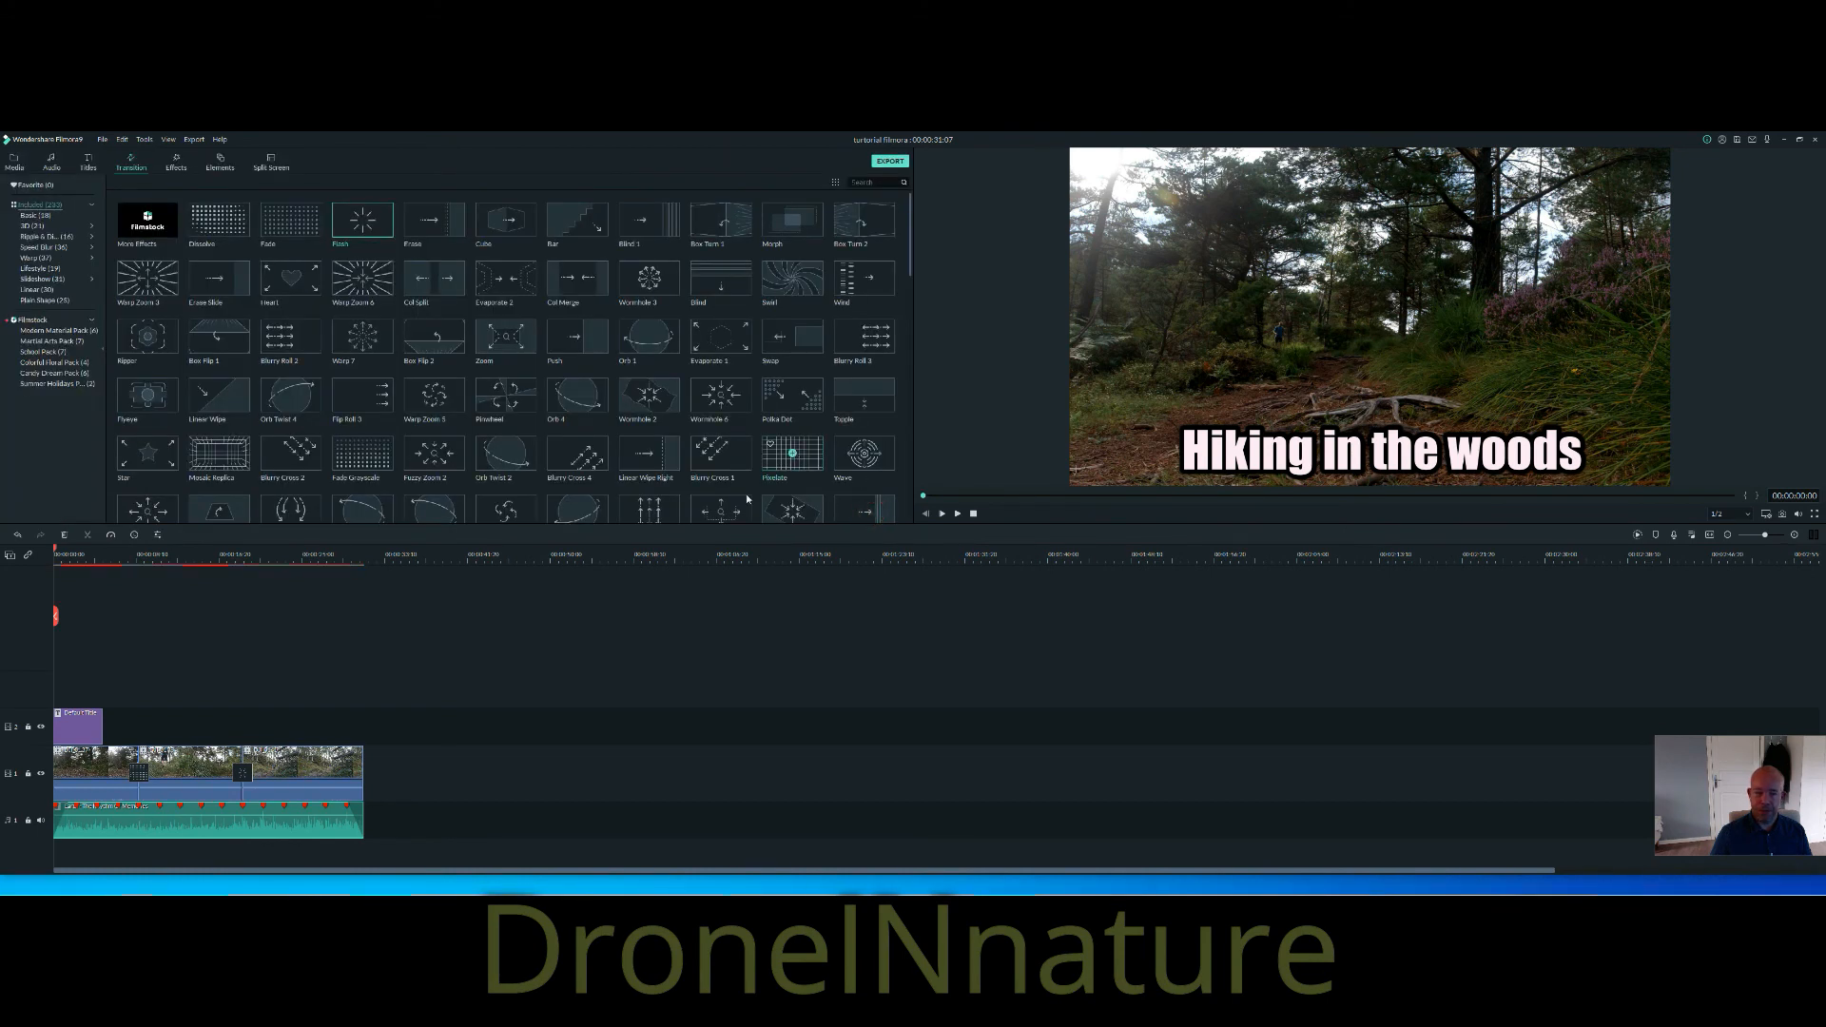
Show the project media, play the finished timeline to its end, and return the playhead to the start.
click(17, 164)
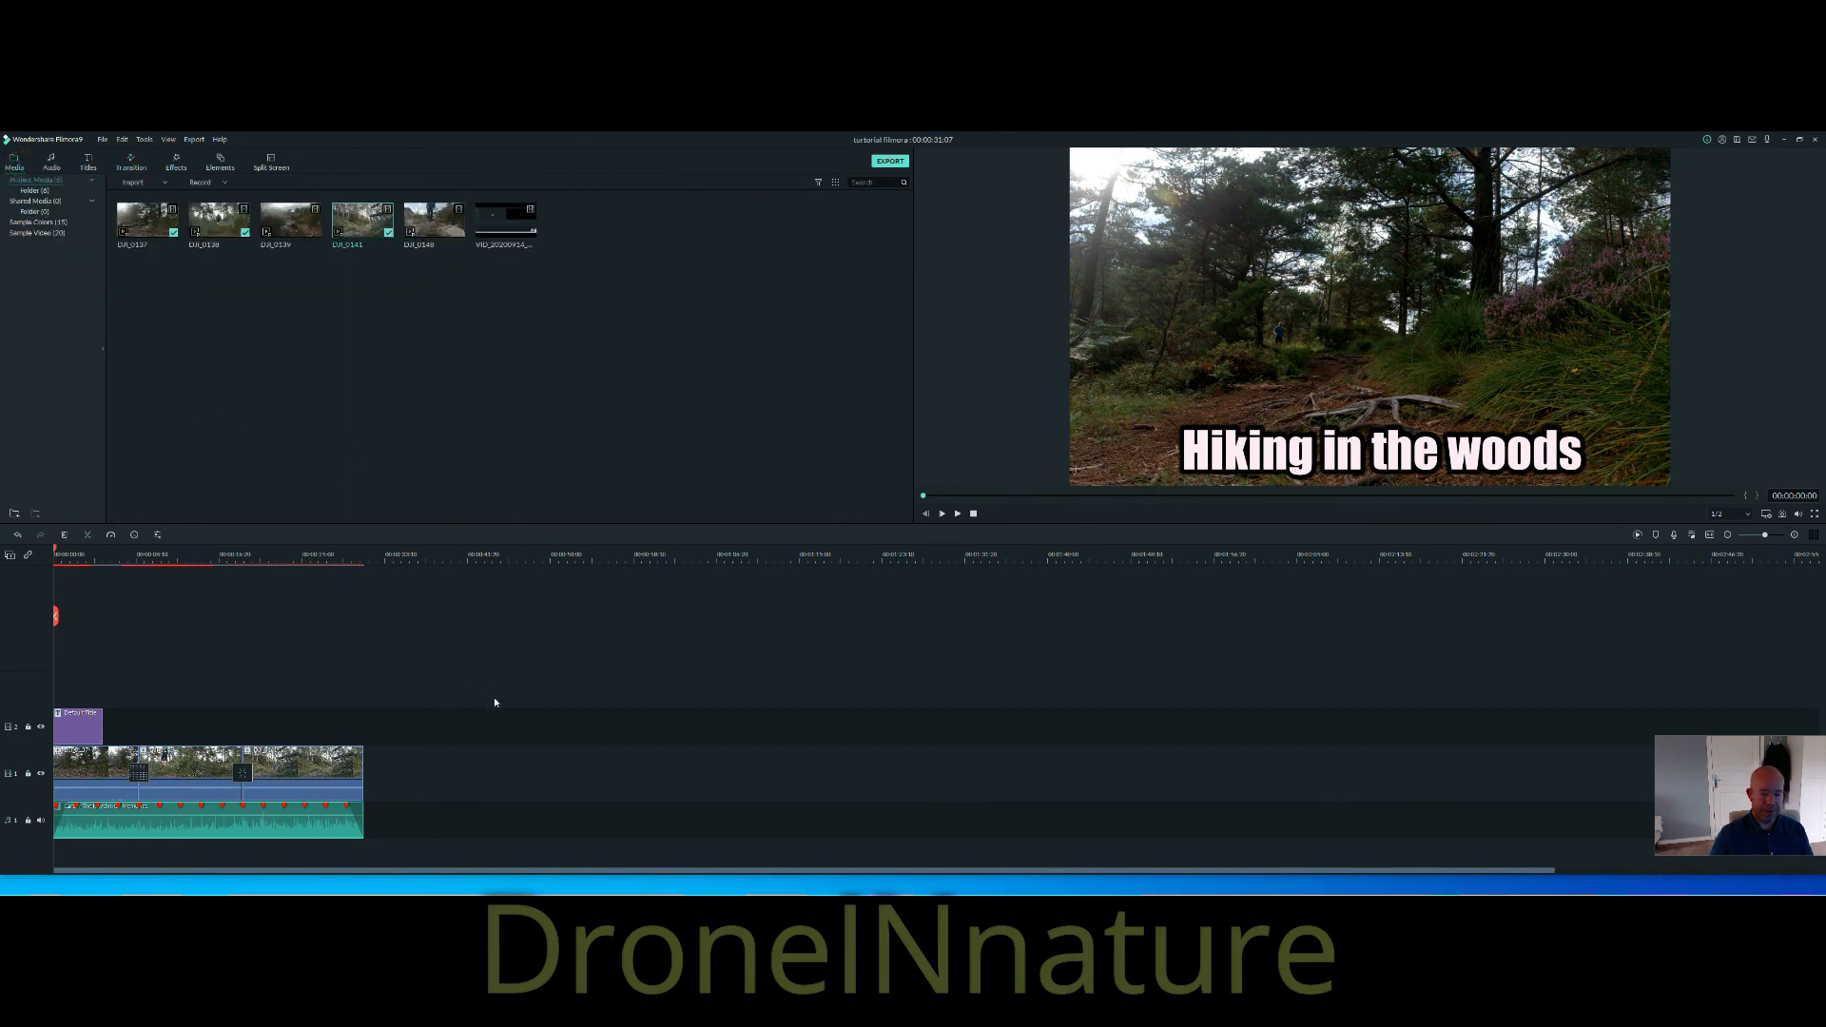
key(space)
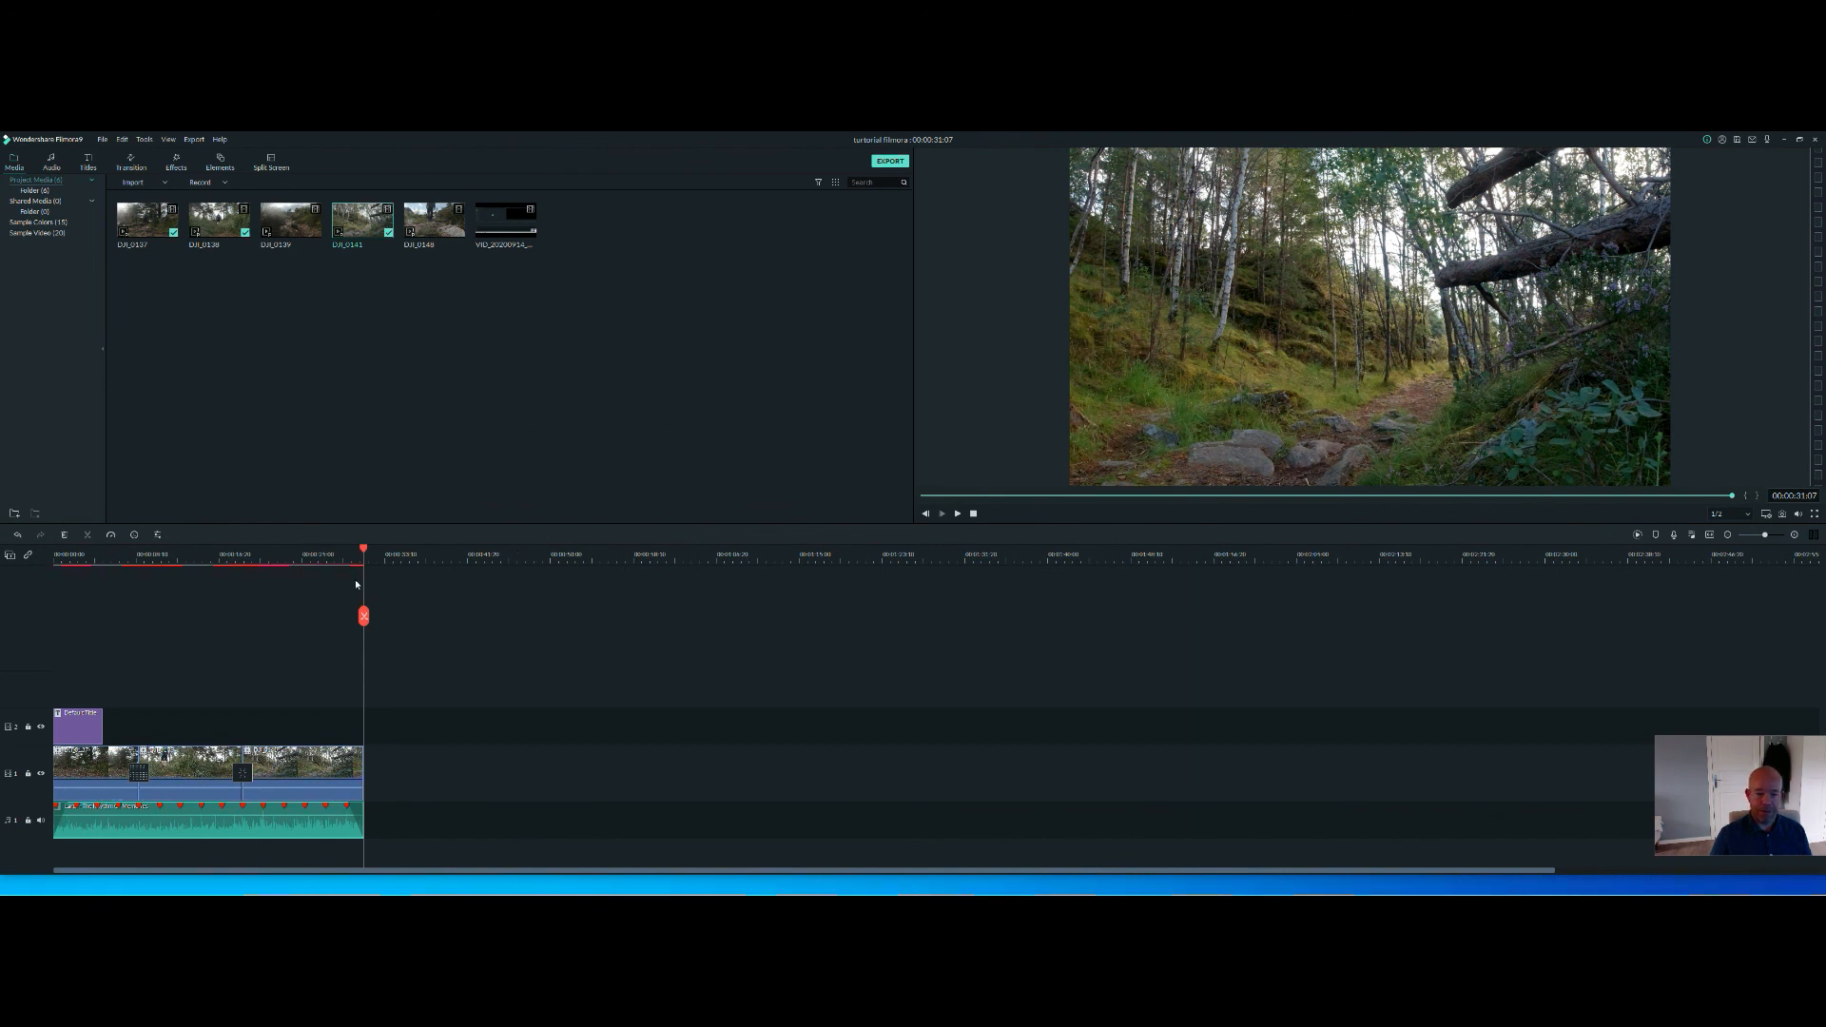
drag(364, 554, 42, 567)
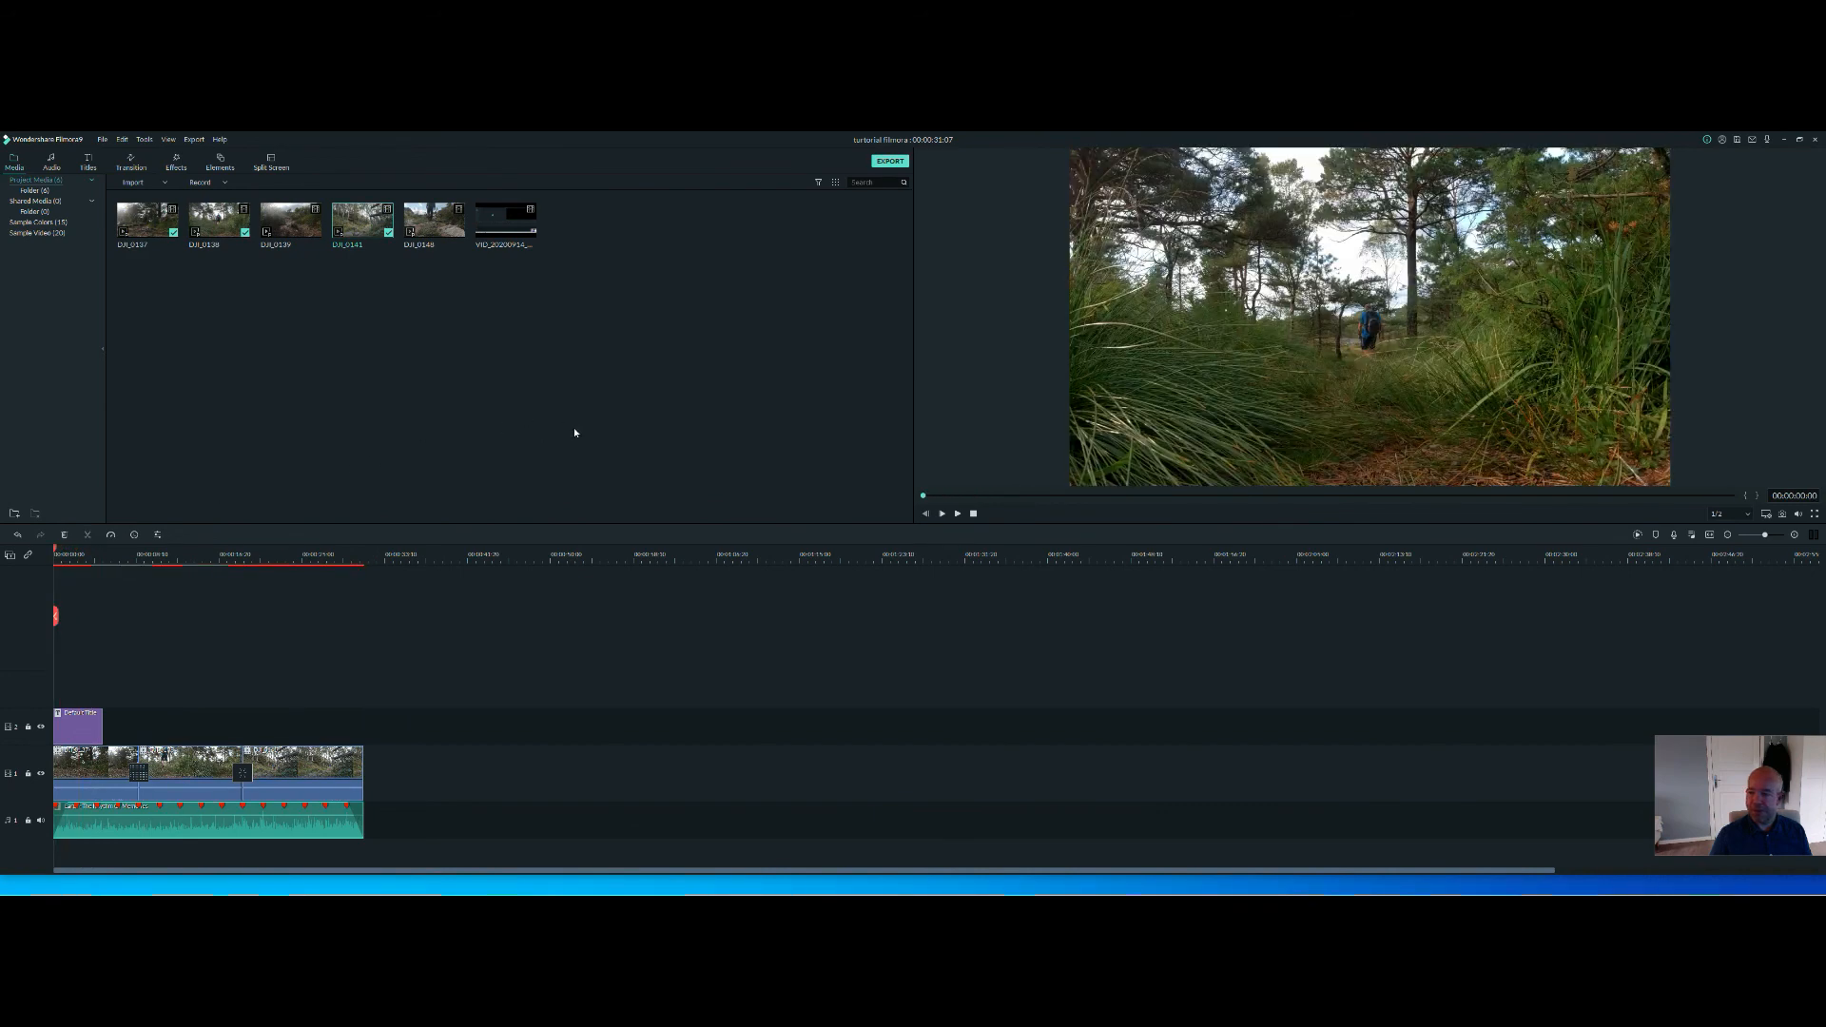